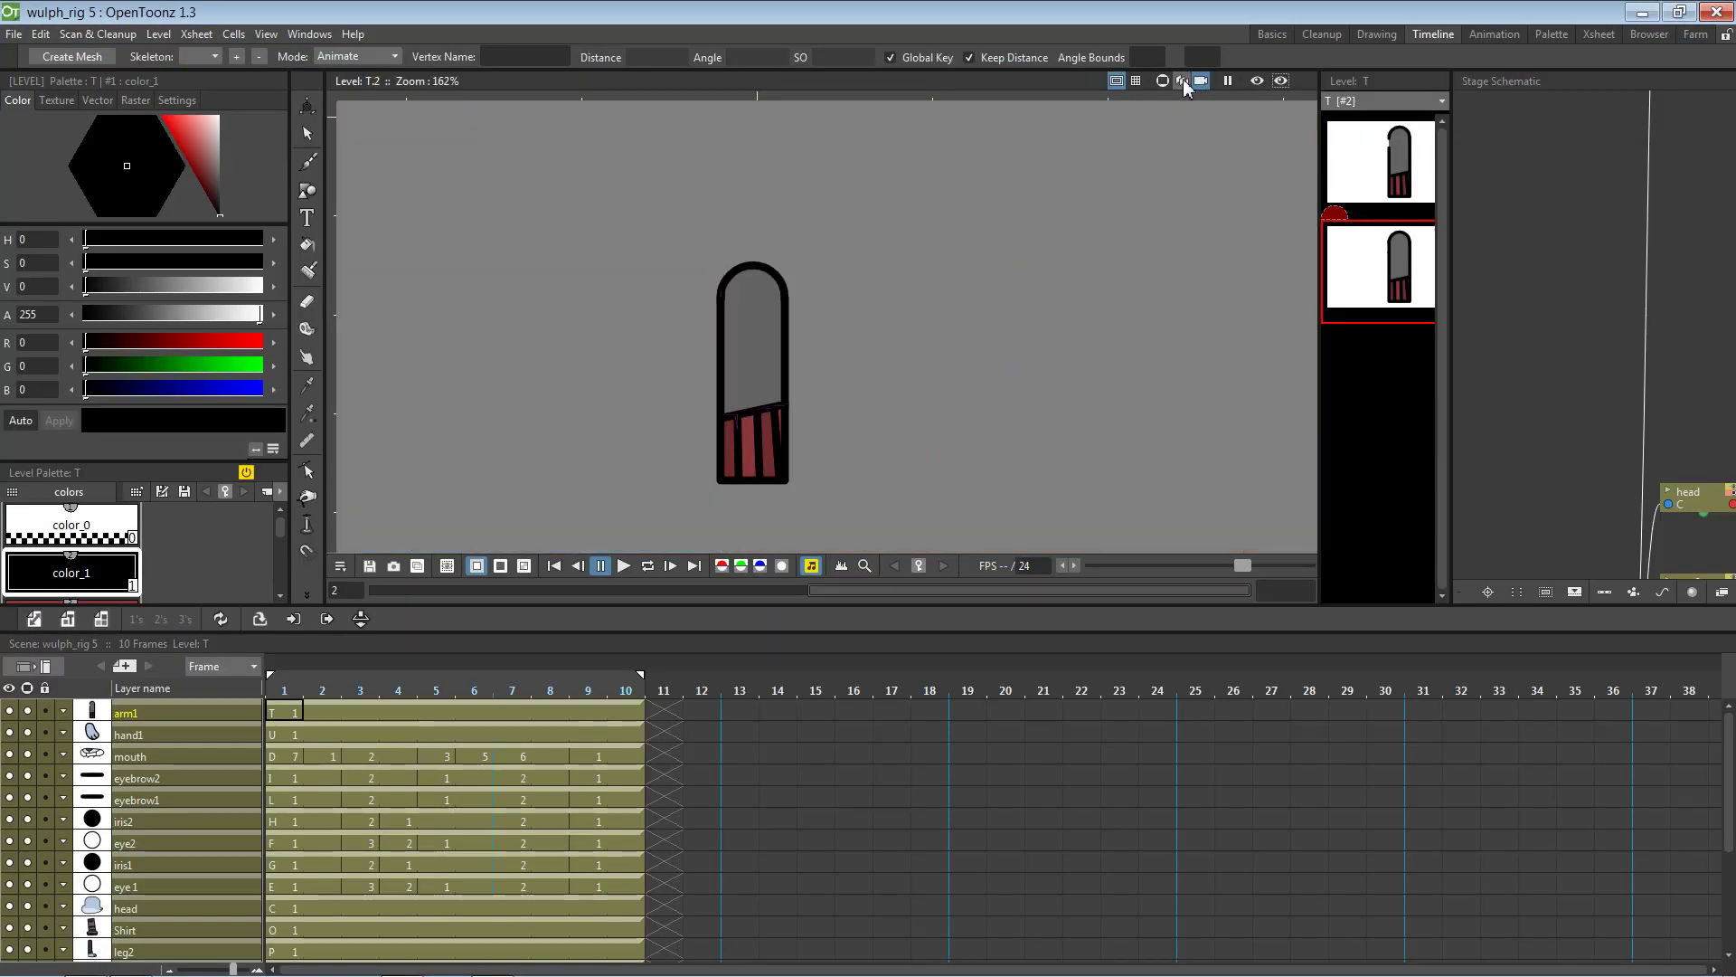
# Examine the arm in place on the full character in the scene camera view
pyautogui.click(1181, 81)
pyautogui.click(1201, 80)
pyautogui.scroll(-5, 972, 405)
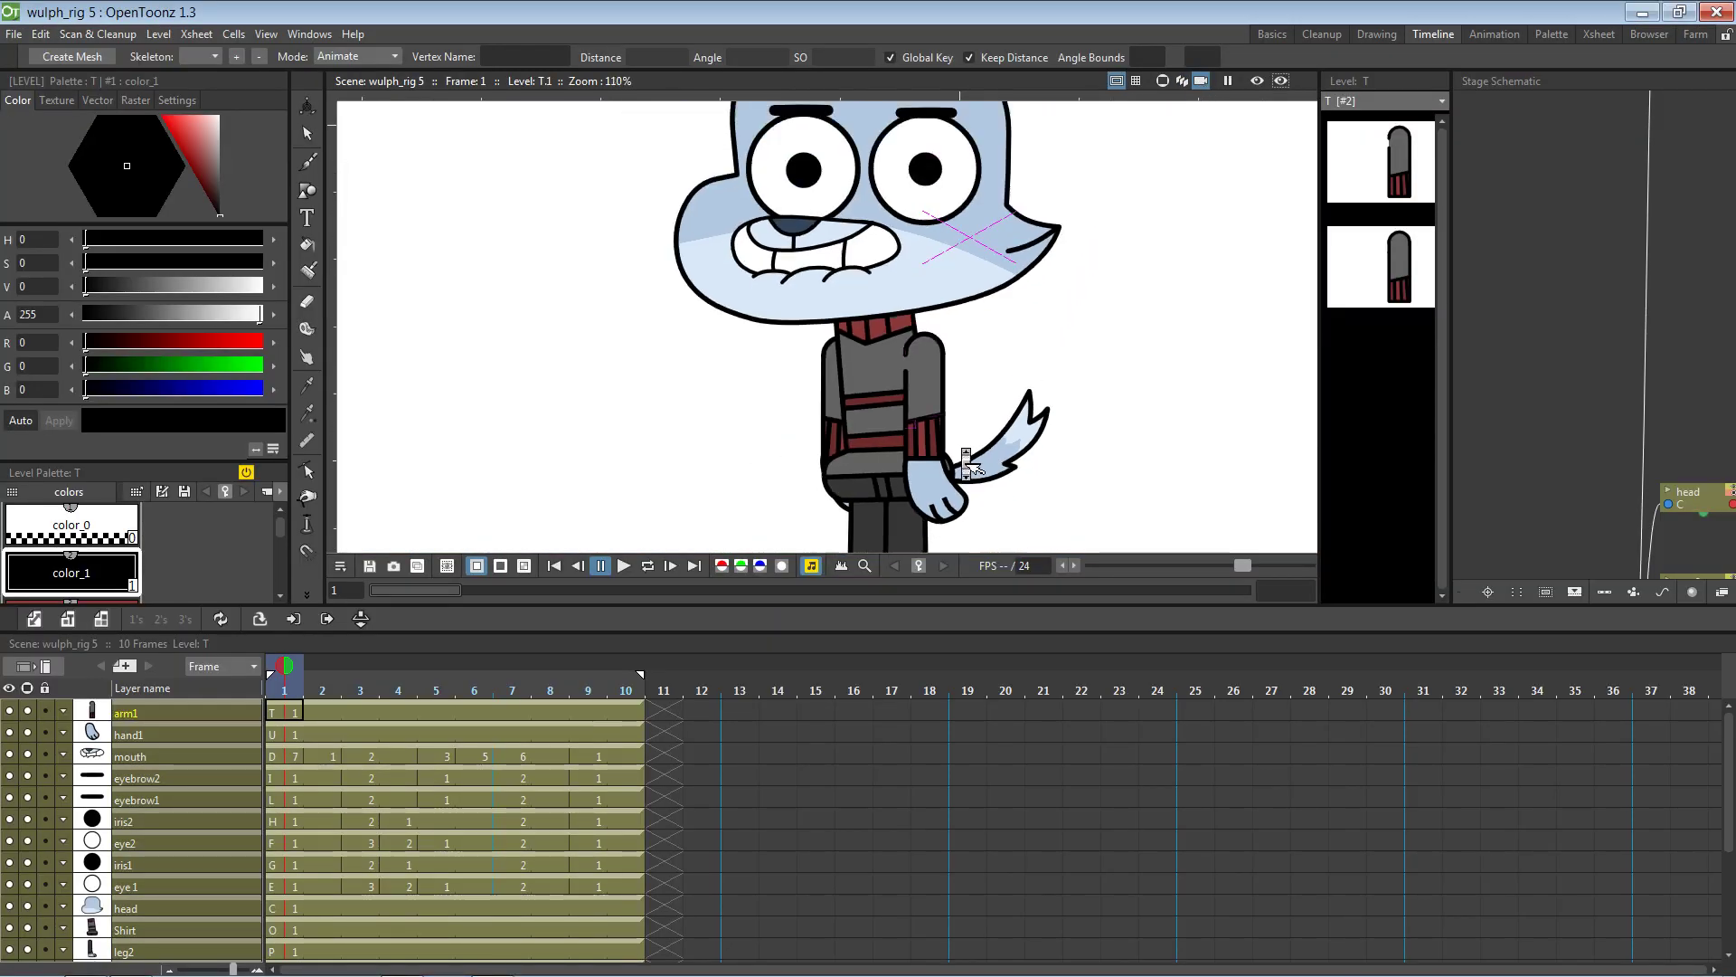
pyautogui.press('space')
pyautogui.scroll(-3, 1001, 379)
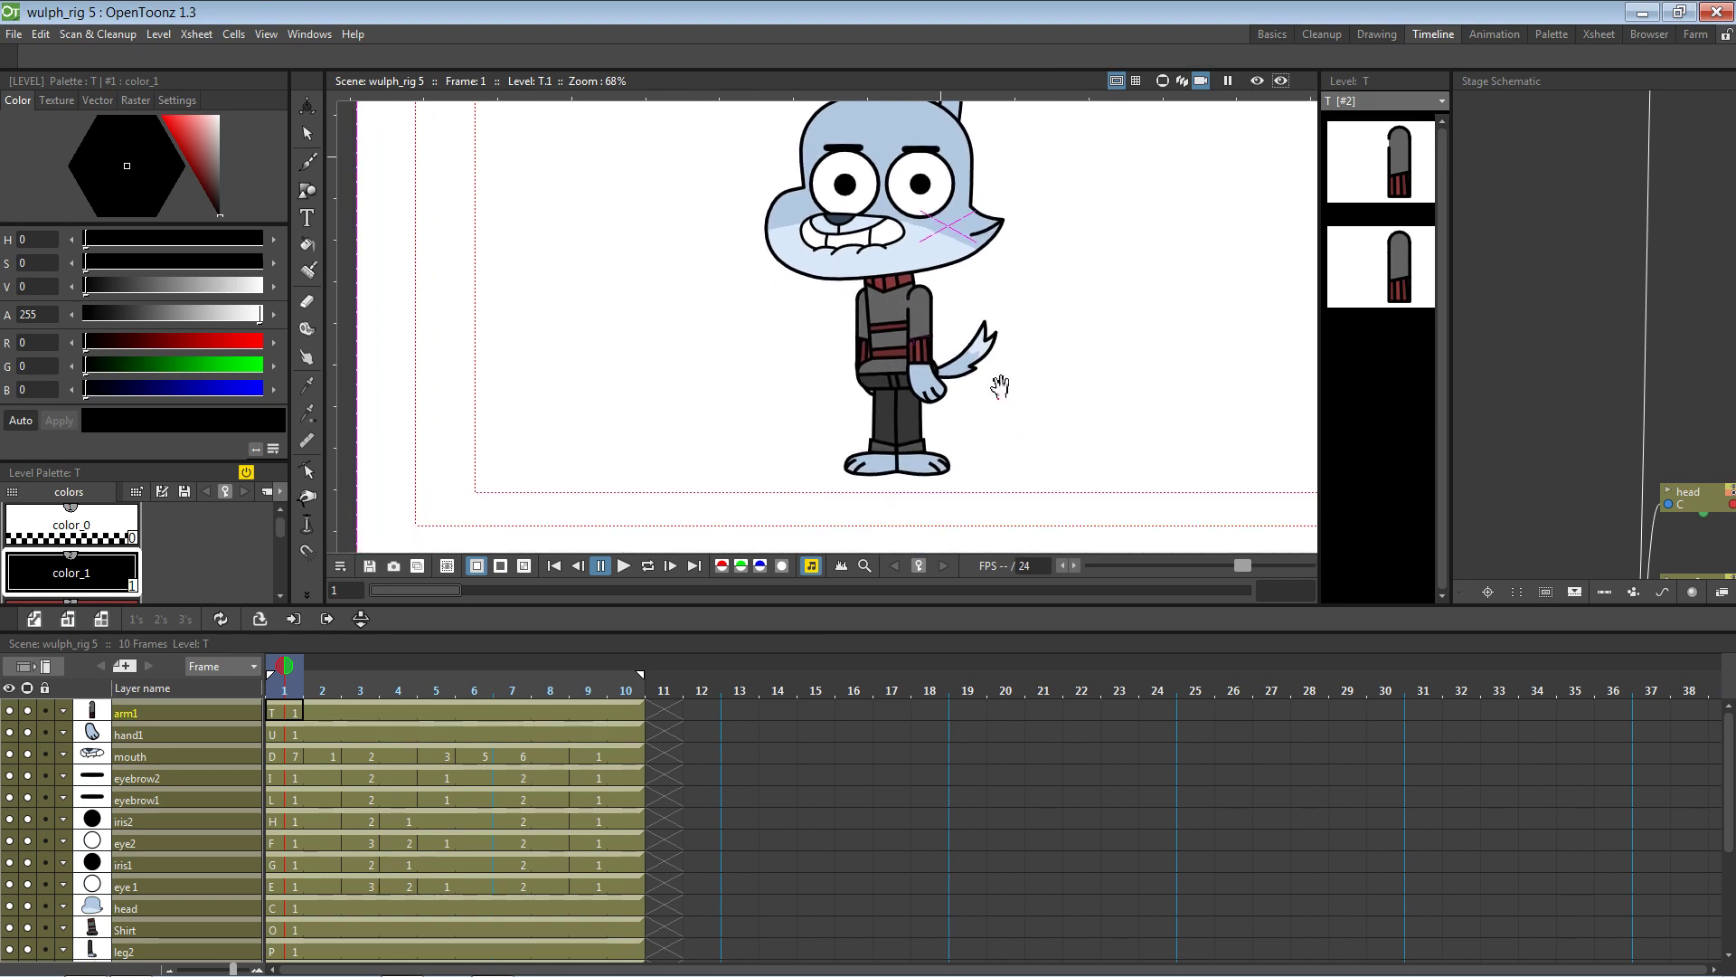
pyautogui.scroll(6, 986, 387)
pyautogui.scroll(3, 986, 387)
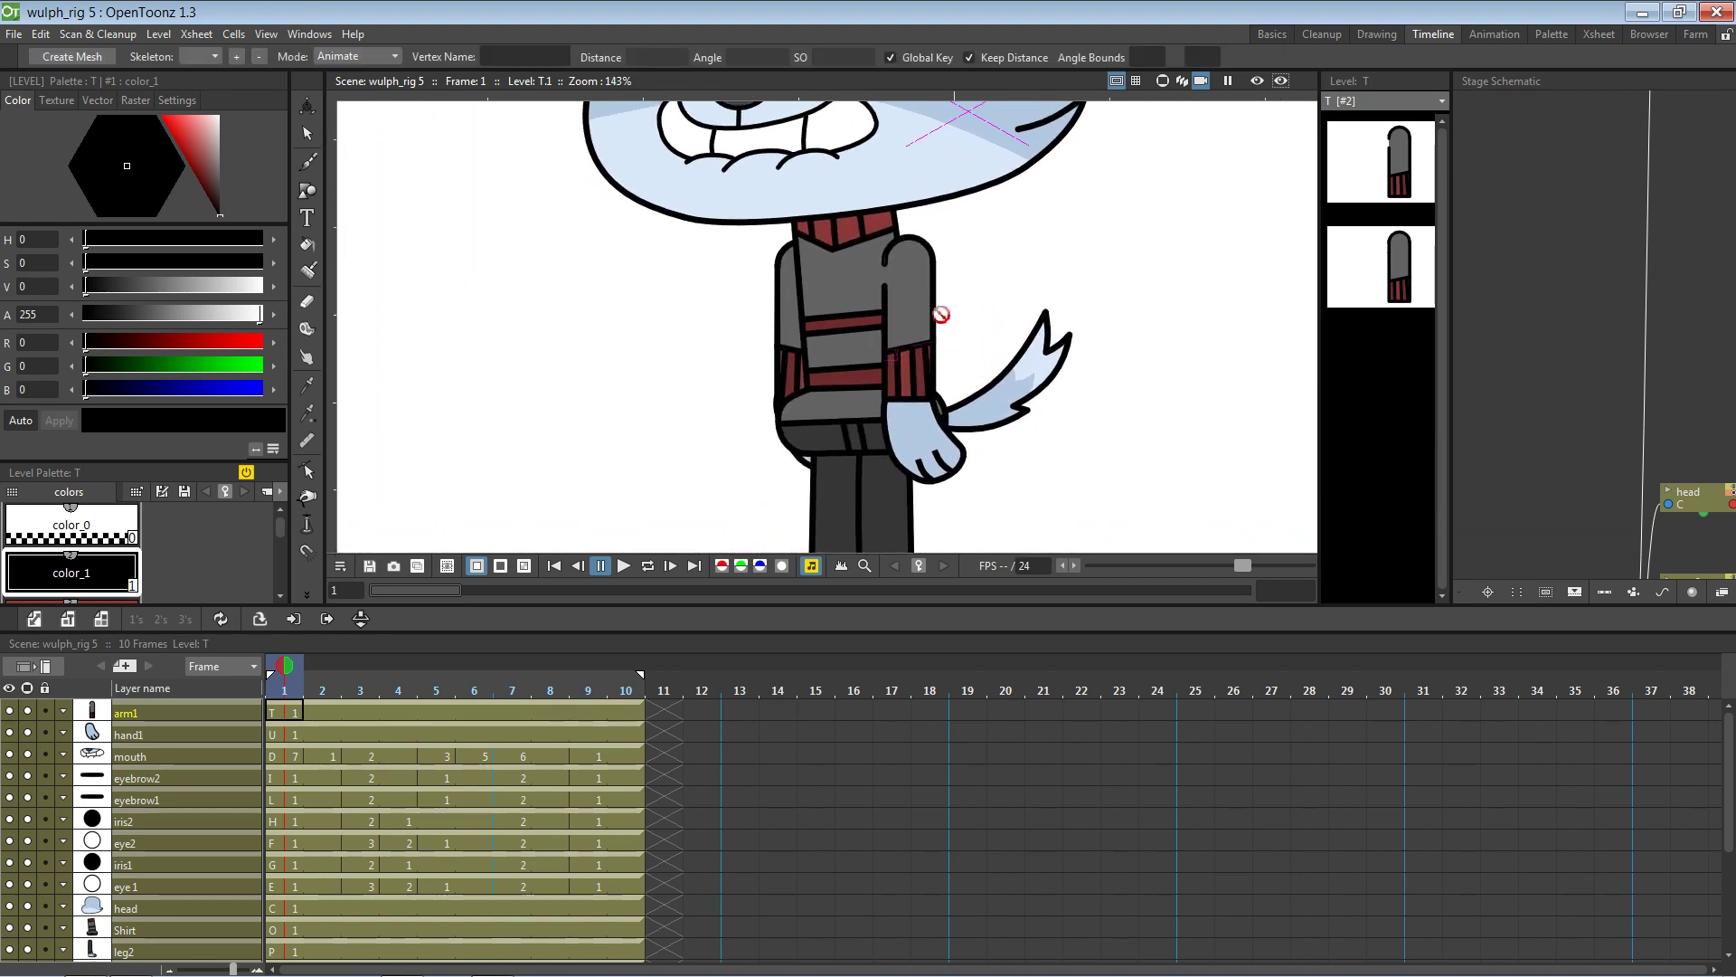
# Duplicate the second arm drawing in level T and open the copy for editing
pyautogui.click(1361, 270)
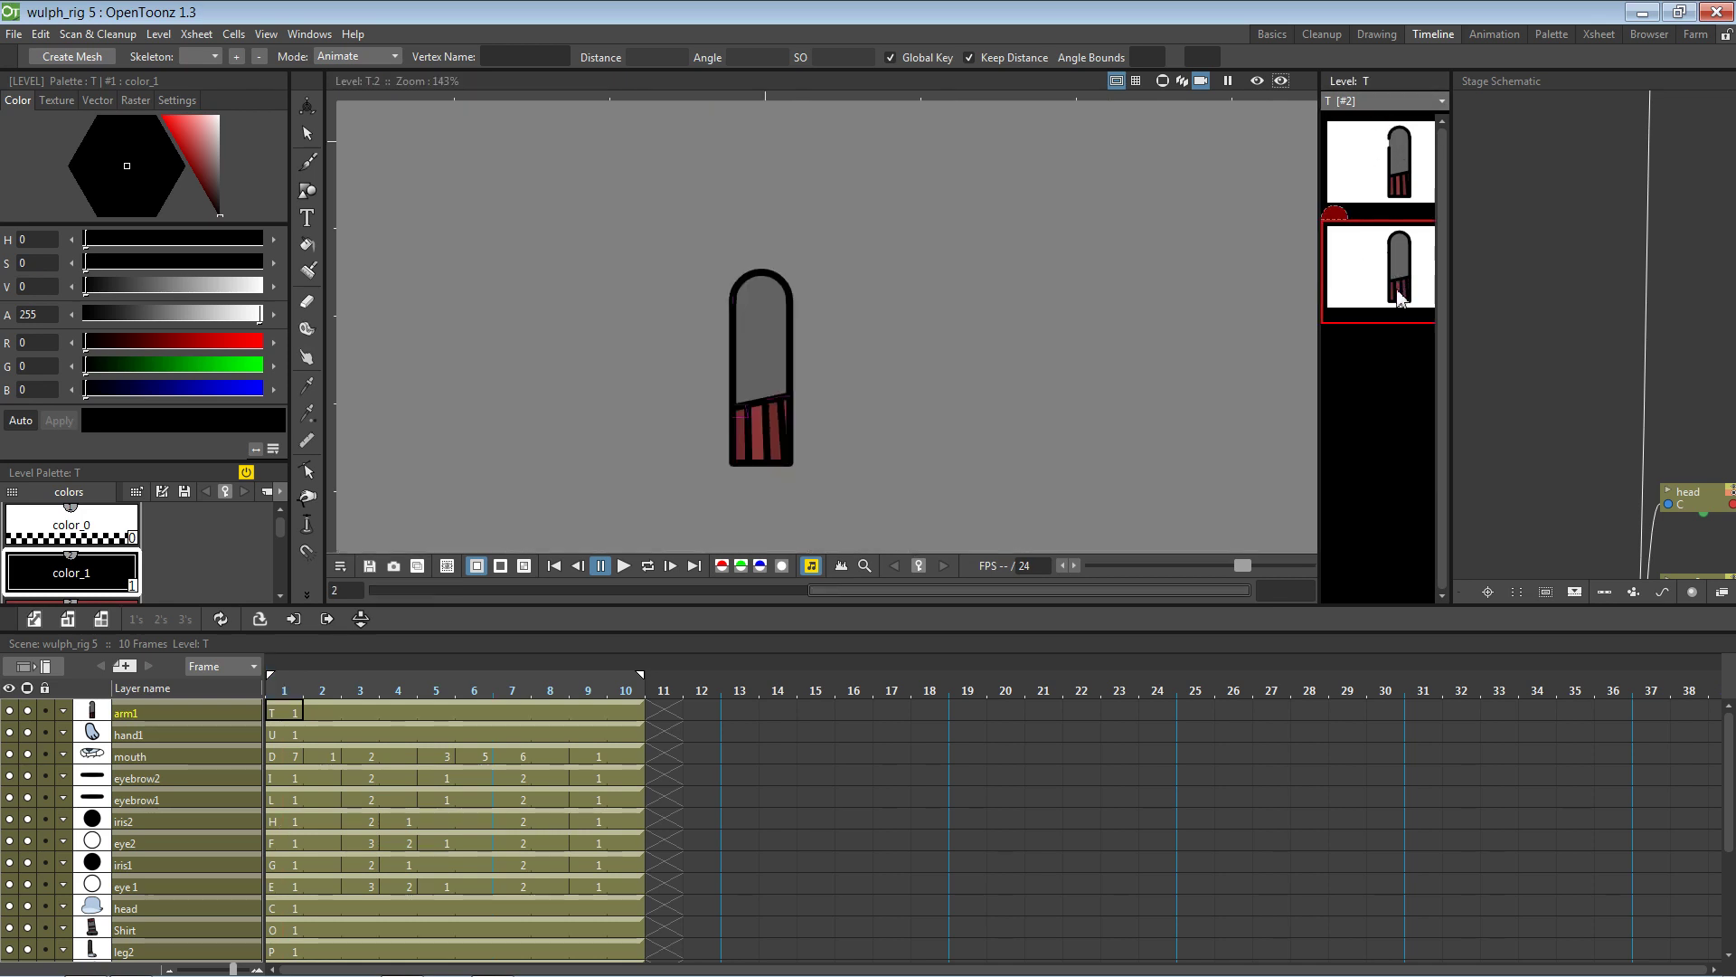
pyautogui.click(1400, 186)
pyautogui.click(1402, 275)
pyautogui.press('d')
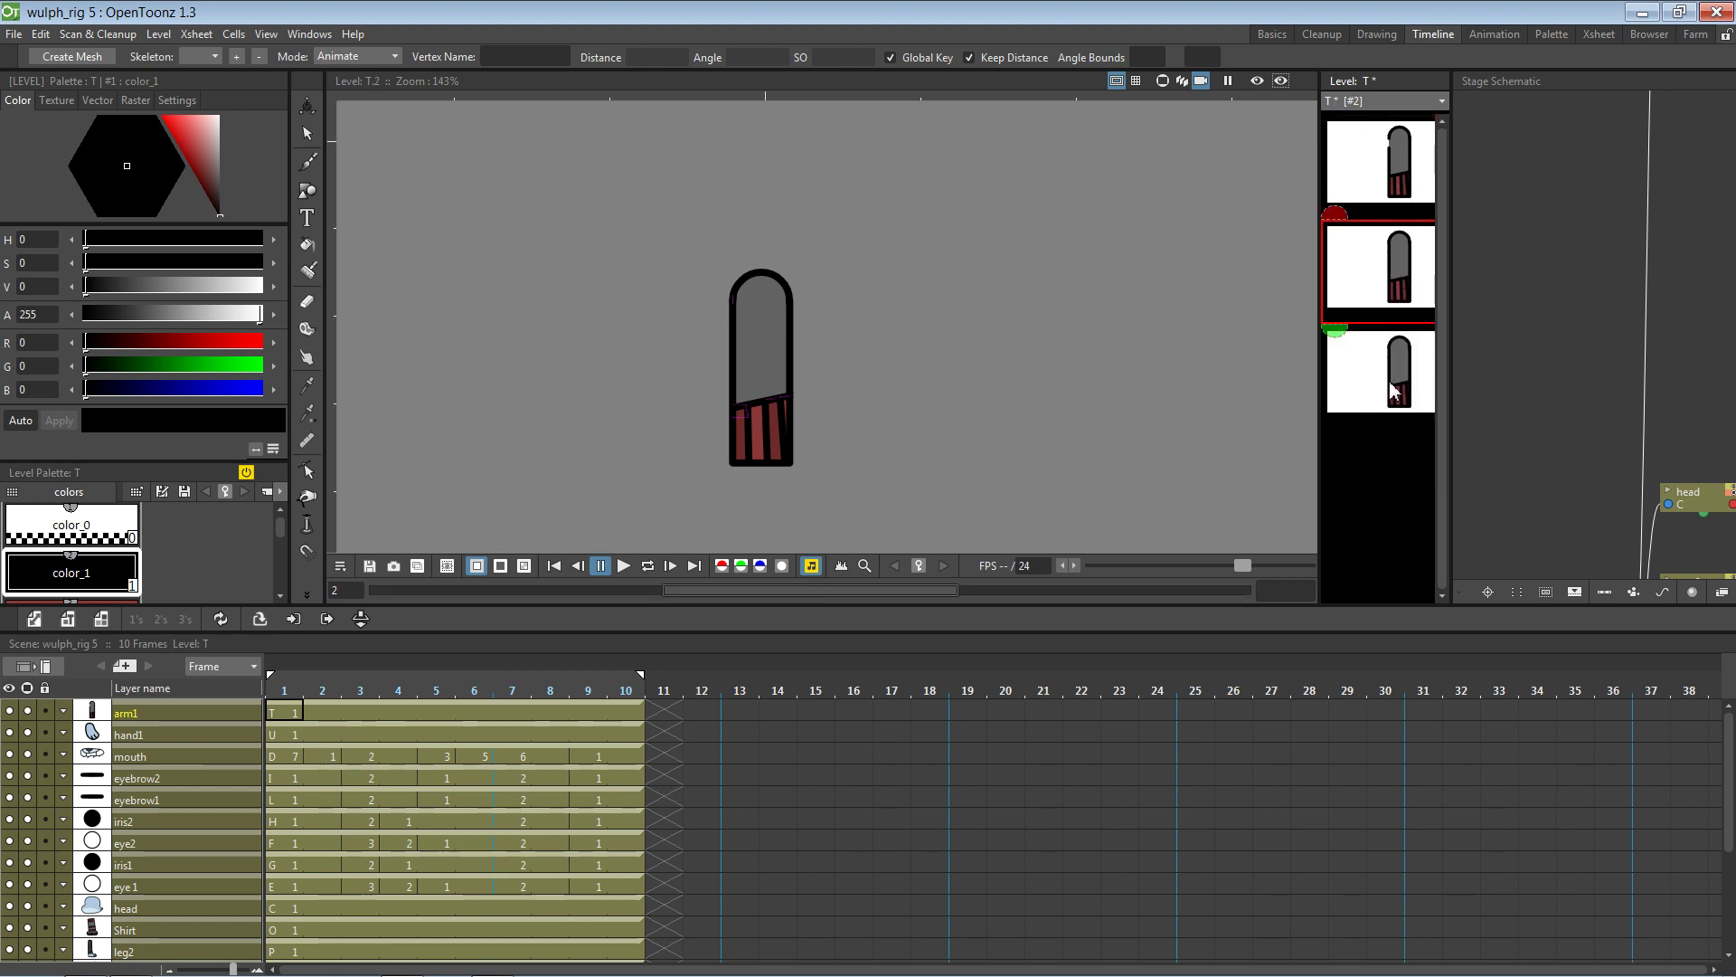
pyautogui.click(1400, 394)
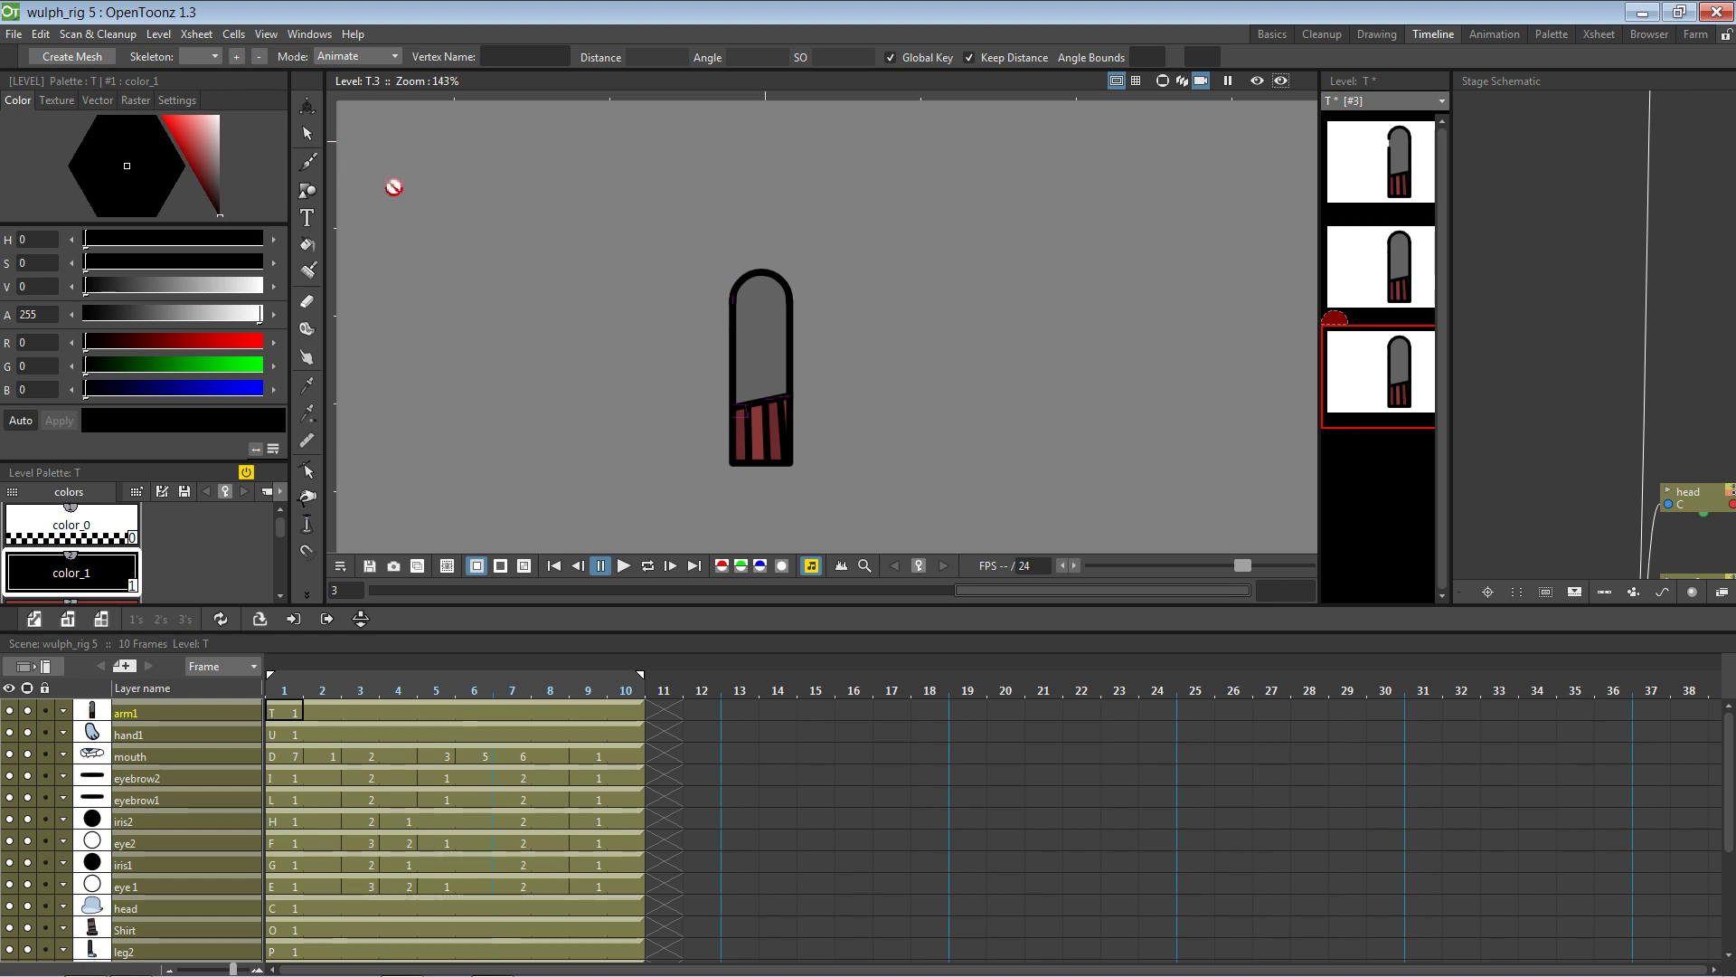
# Paste a copy of the whole arm, offset by about -142 px E/W and 33.5 px N/S, and rotate it about -141°
pyautogui.click(307, 135)
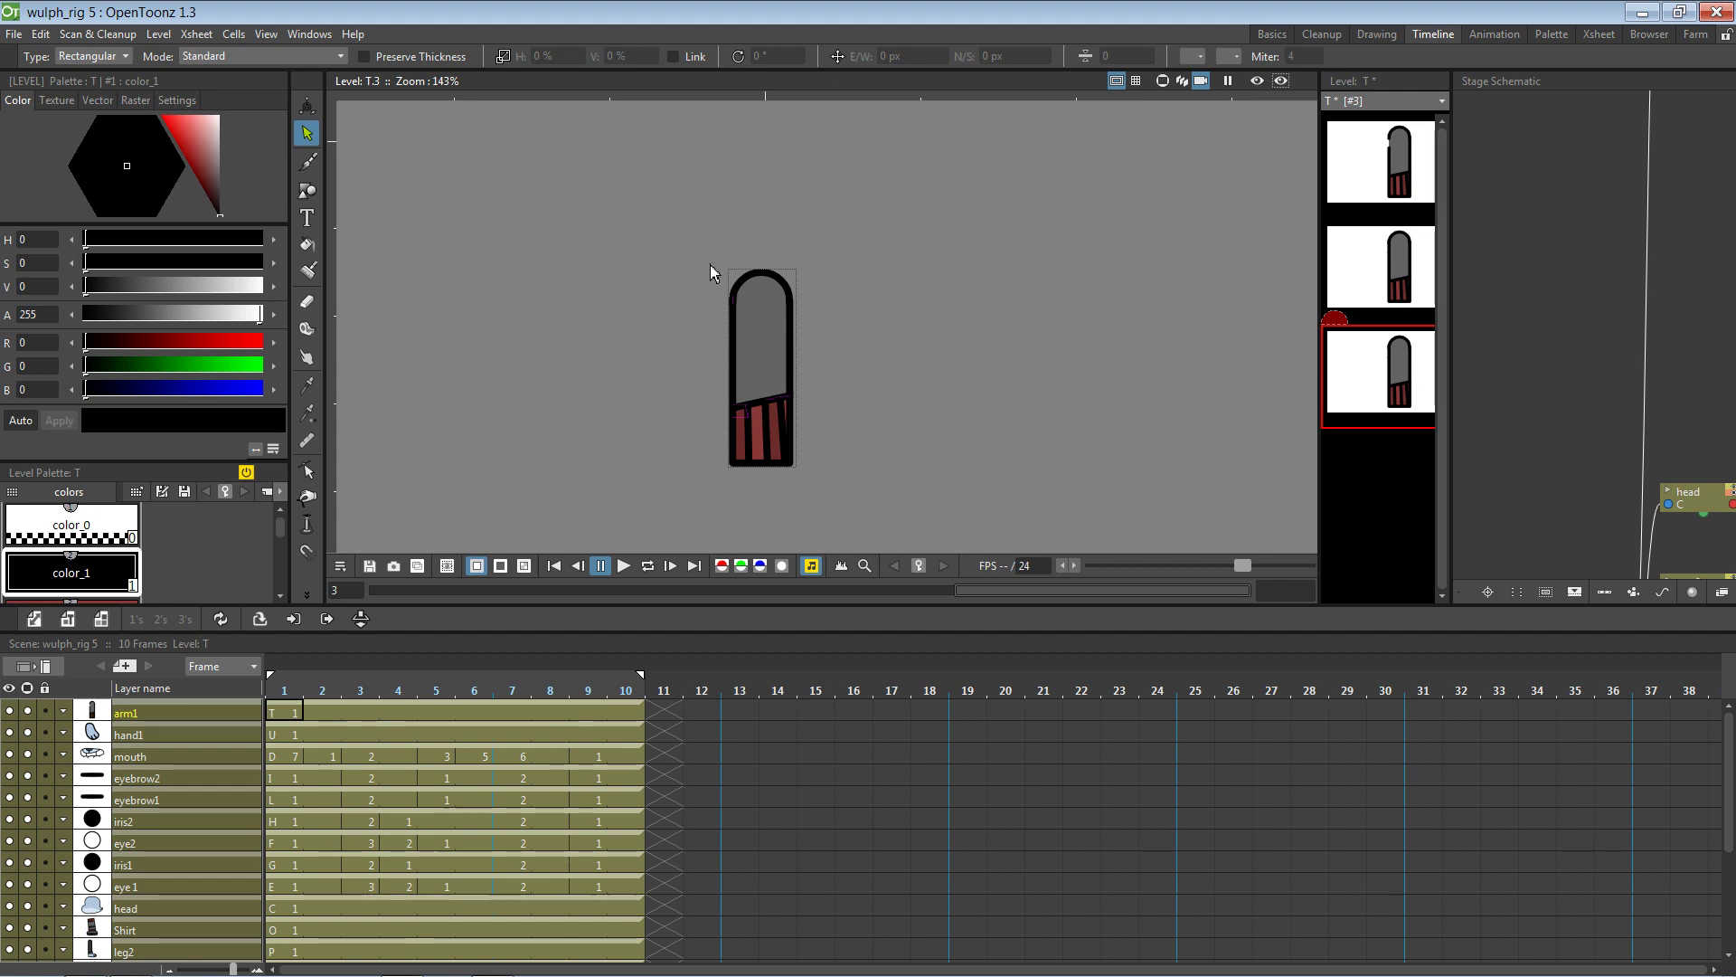
pyautogui.moveTo(693, 248); pyautogui.dragTo(833, 492)
pyautogui.click(867, 418)
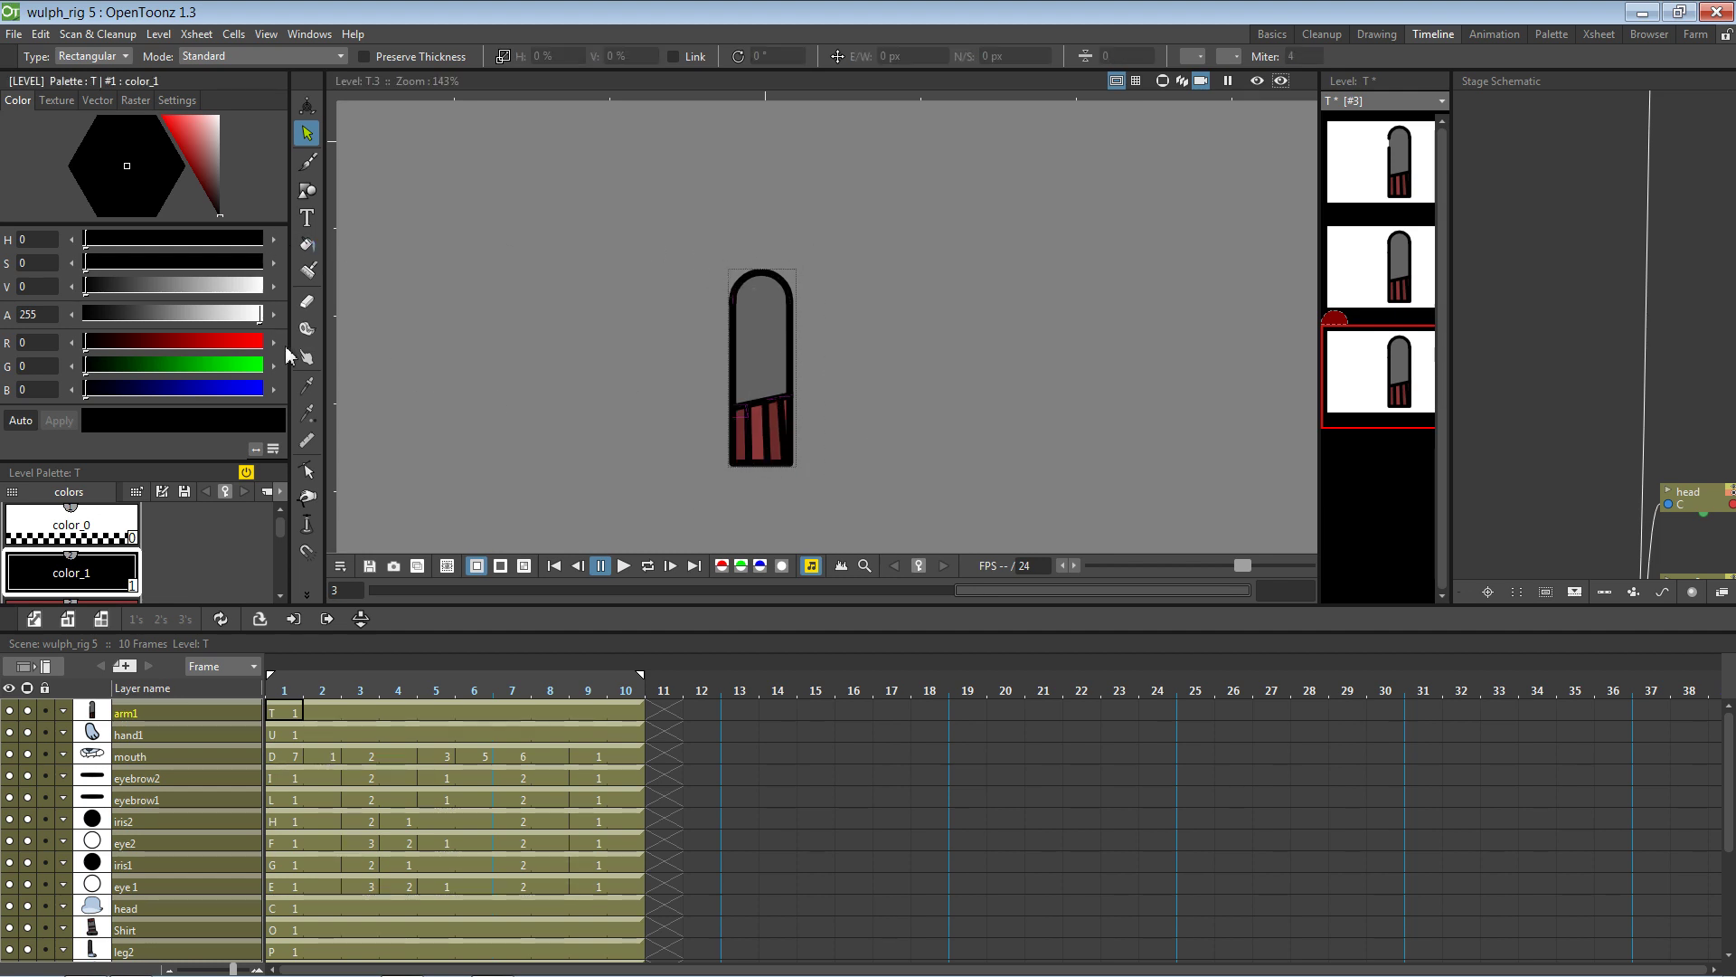
pyautogui.moveTo(686, 235)
pyautogui.mouseDown()
pyautogui.moveTo(755, 416)
pyautogui.moveTo(924, 489)
pyautogui.mouseUp()
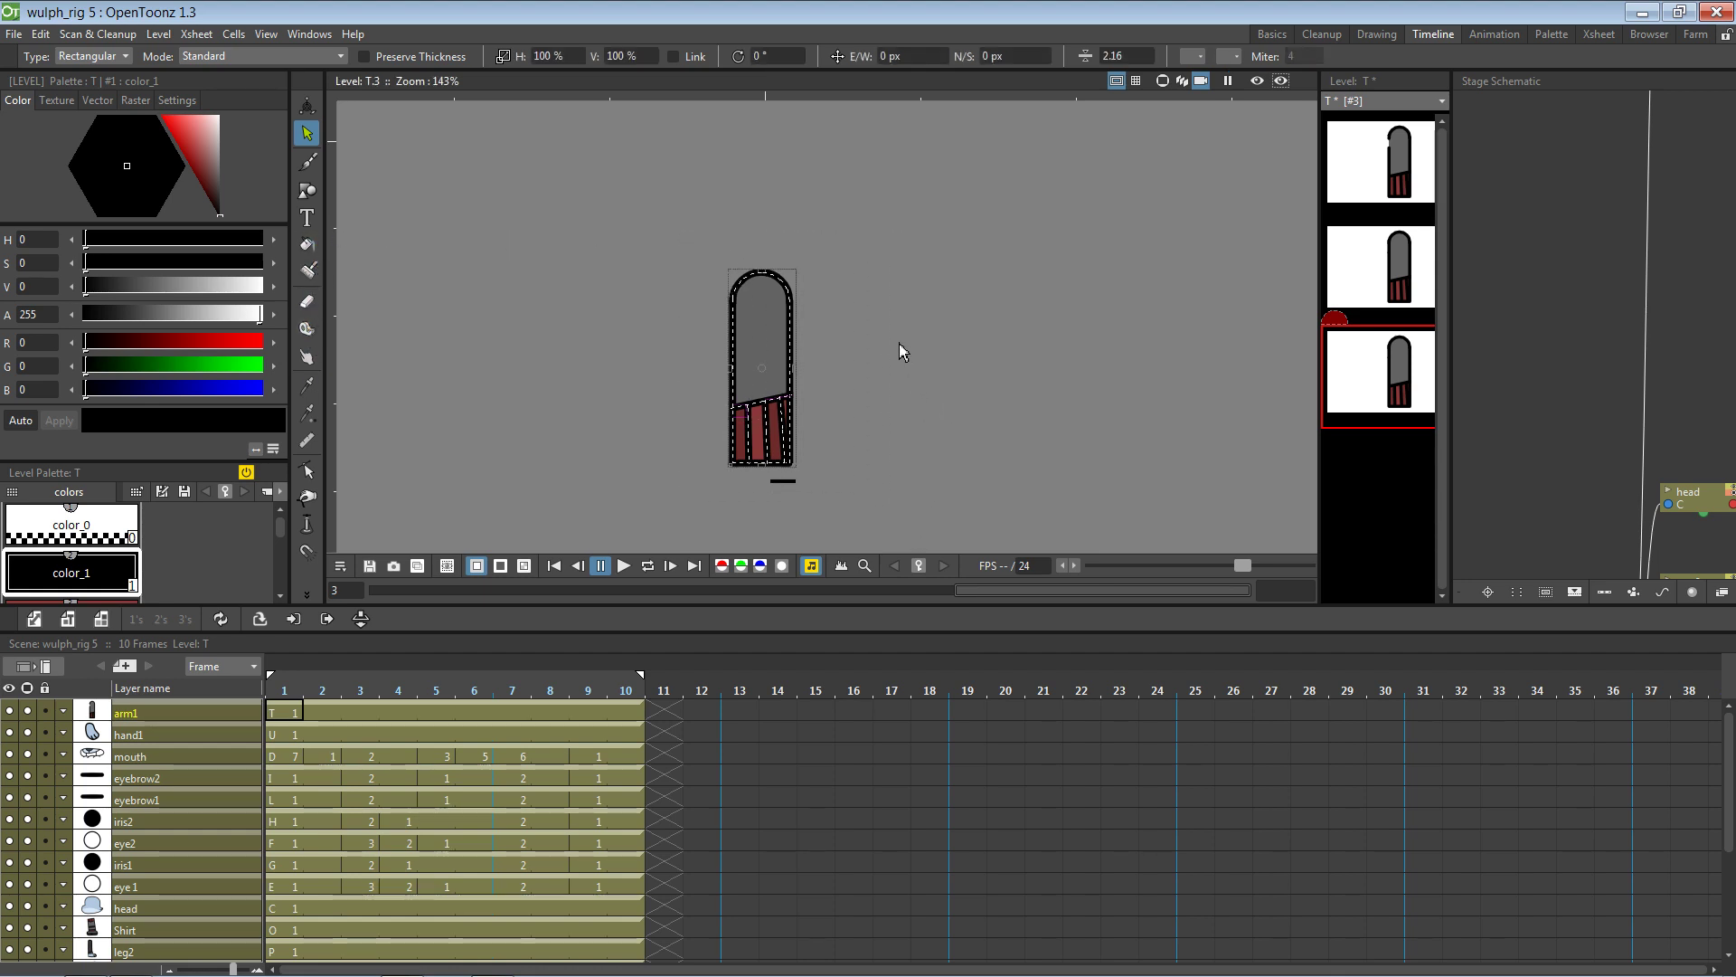
pyautogui.hotkey('ctrl', 'v')
pyautogui.moveTo(830, 369); pyautogui.dragTo(649, 323)
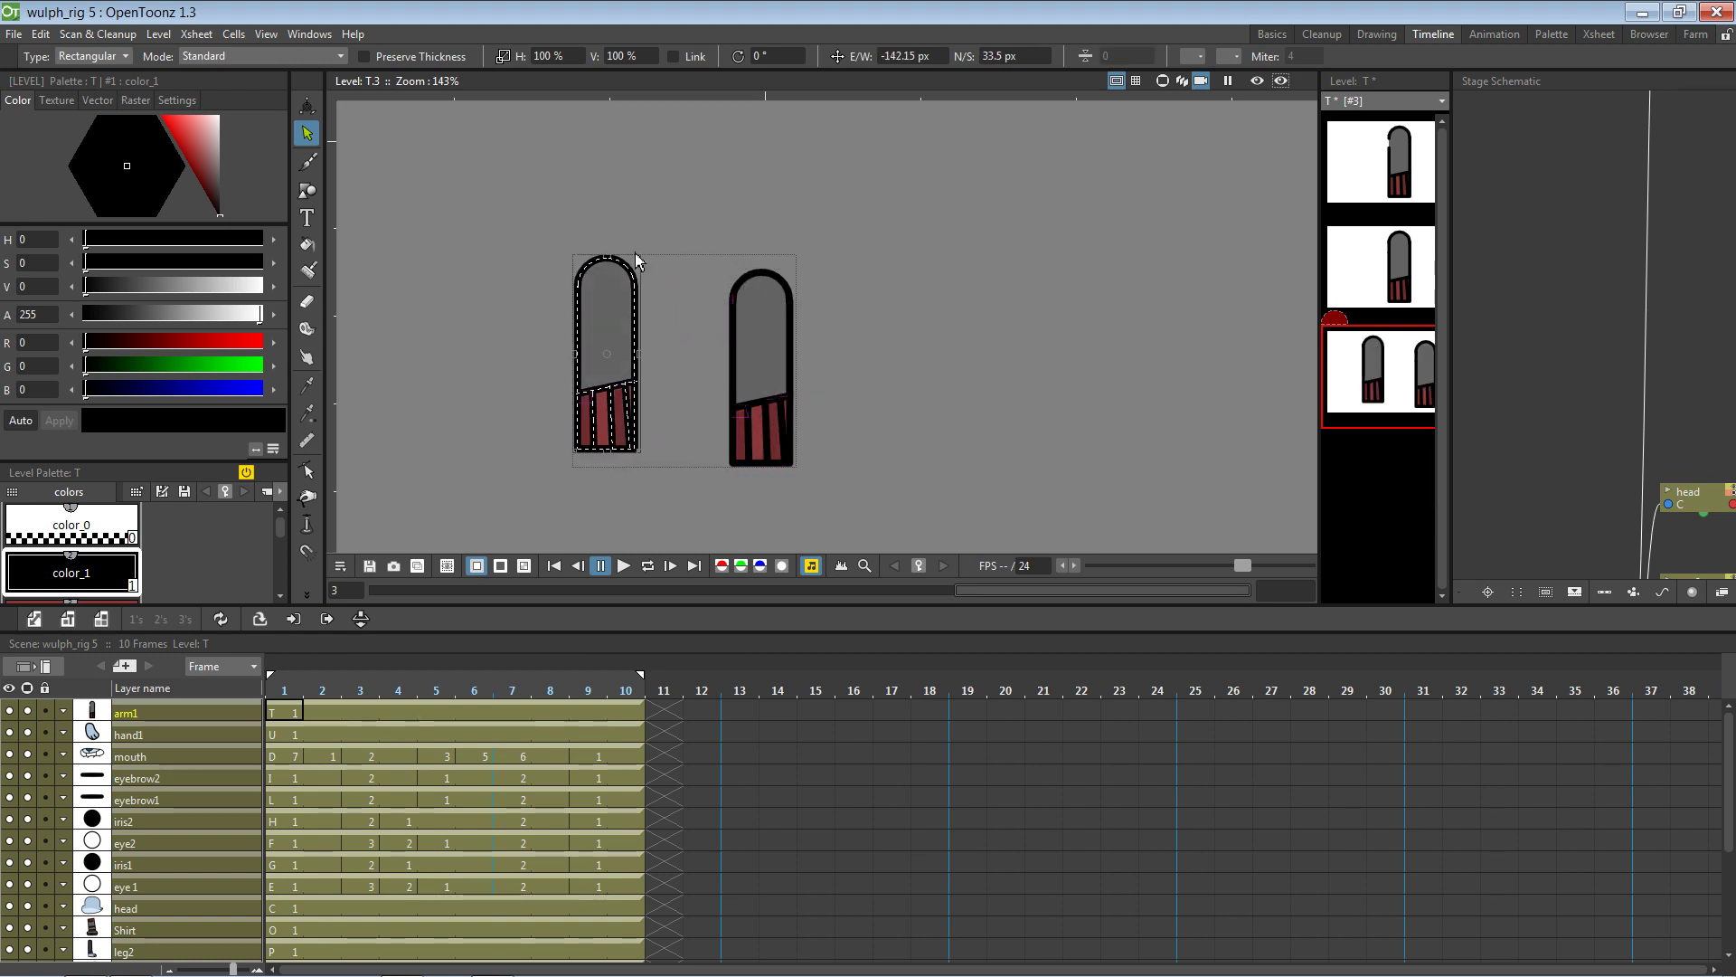
pyautogui.moveTo(649, 255); pyautogui.dragTo(656, 449)
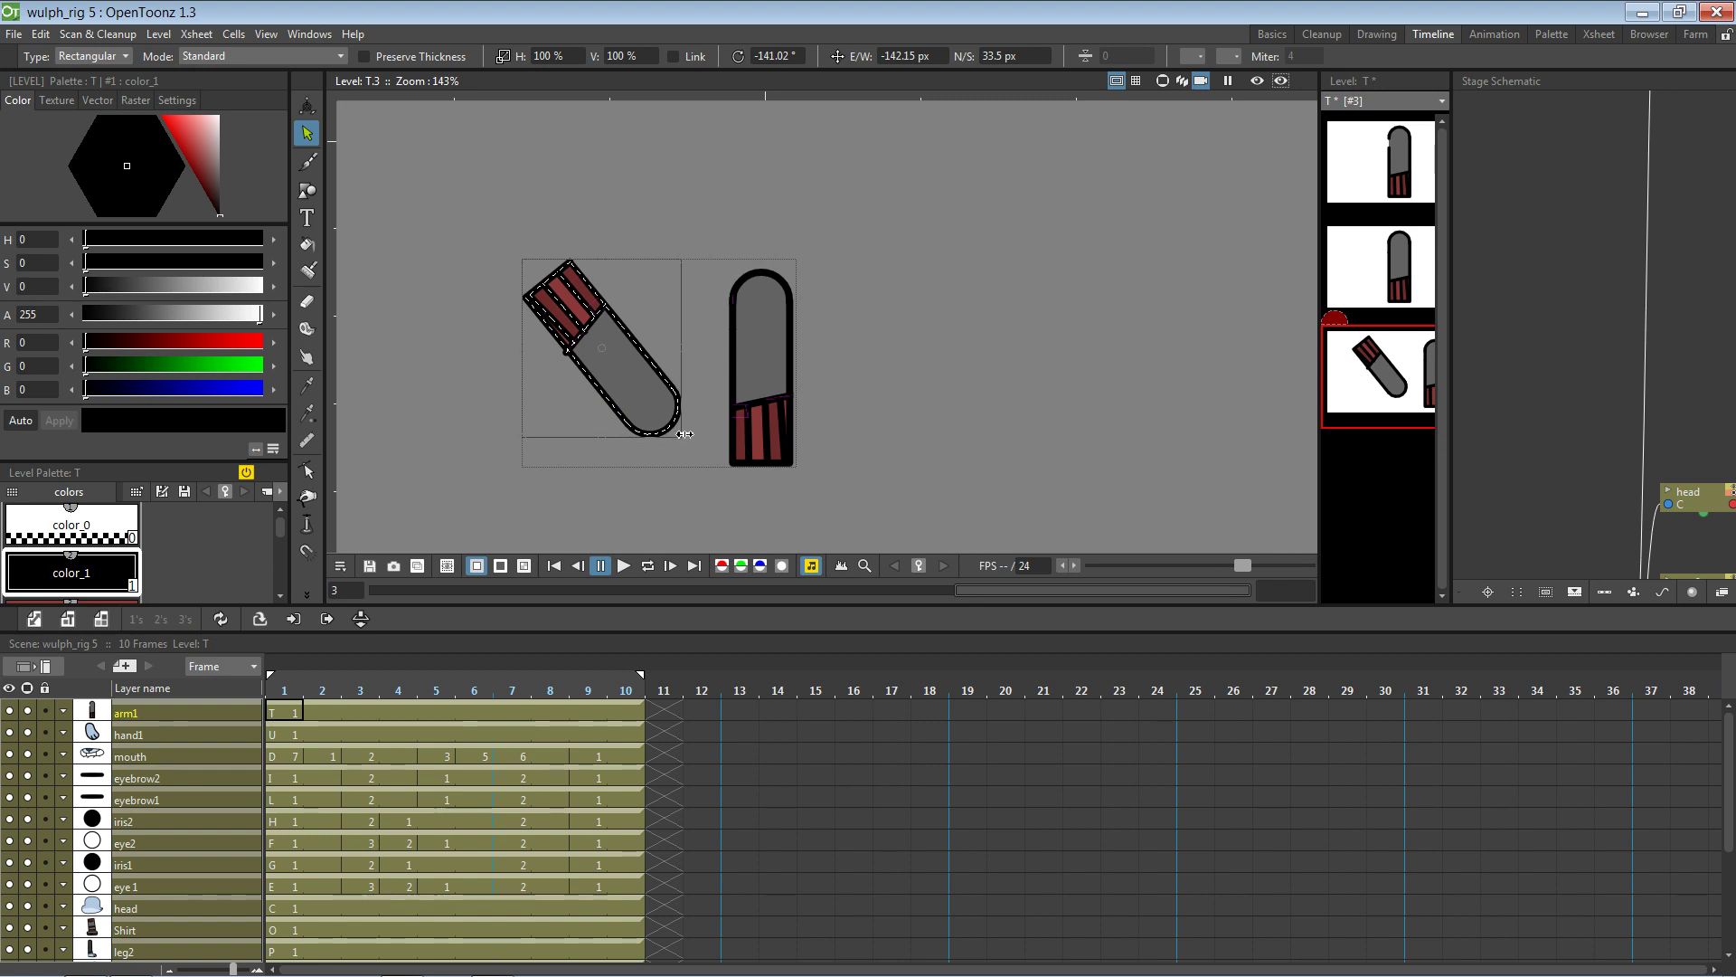
pyautogui.click(697, 476)
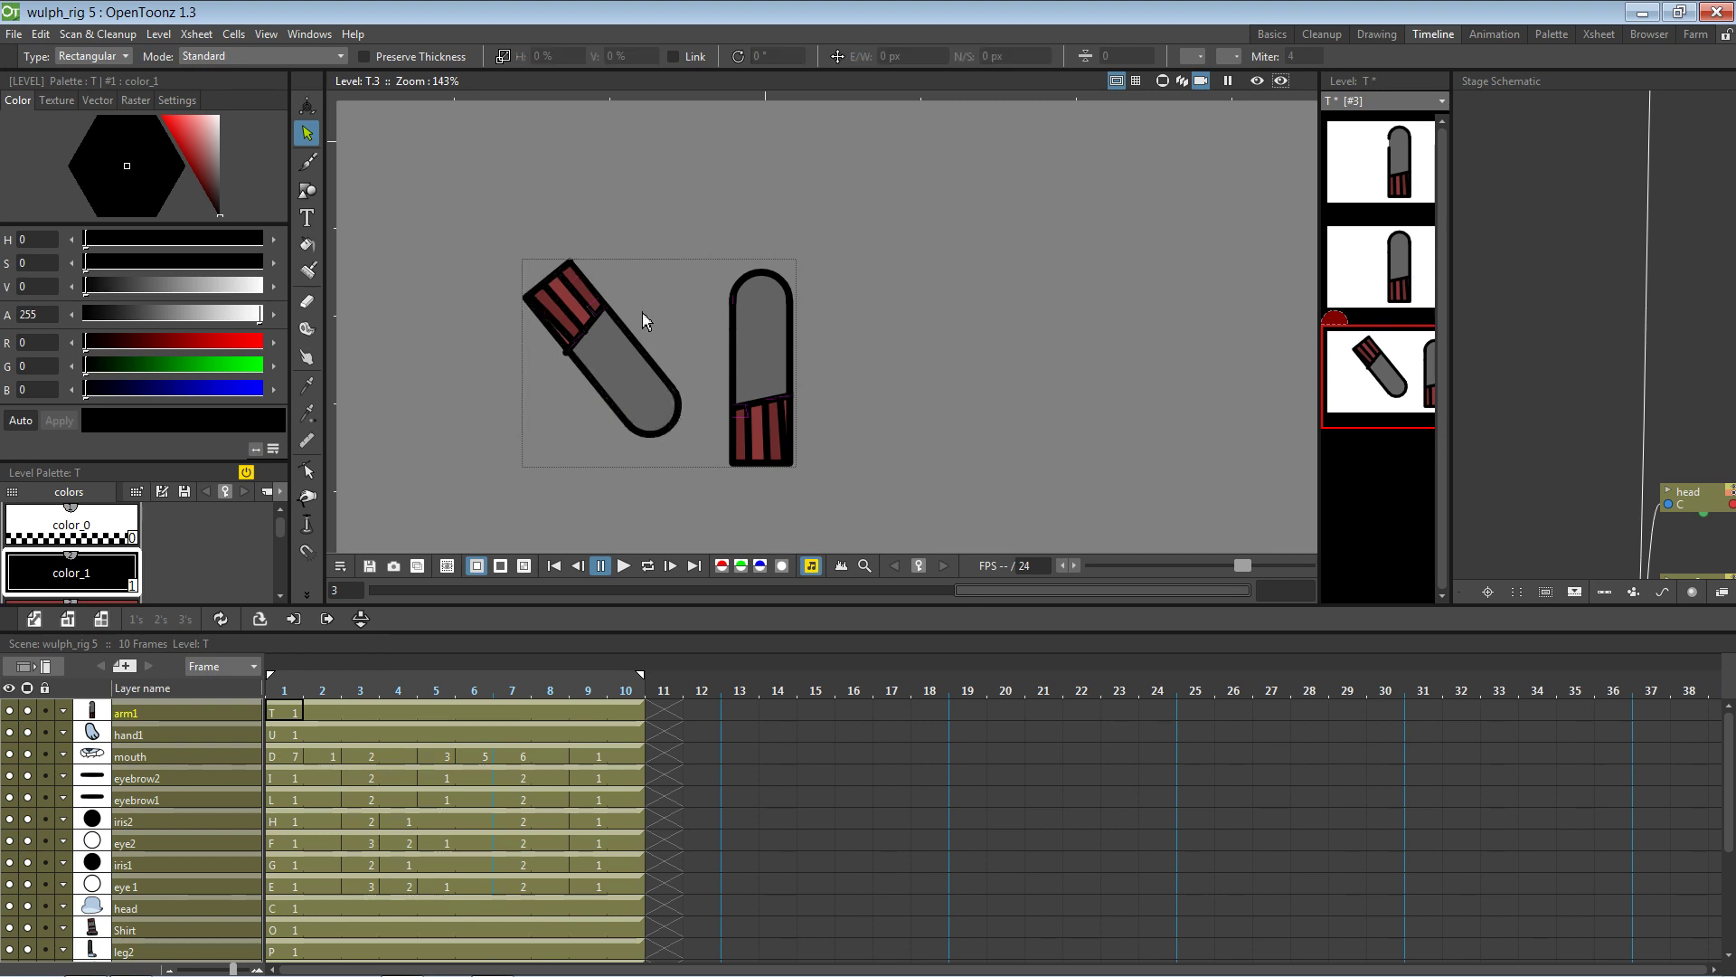
# Cut the rotated arm's outline with the Cutter tool and delete its rounded end, leaving the striped cuff with two open side lines
pyautogui.press('t')
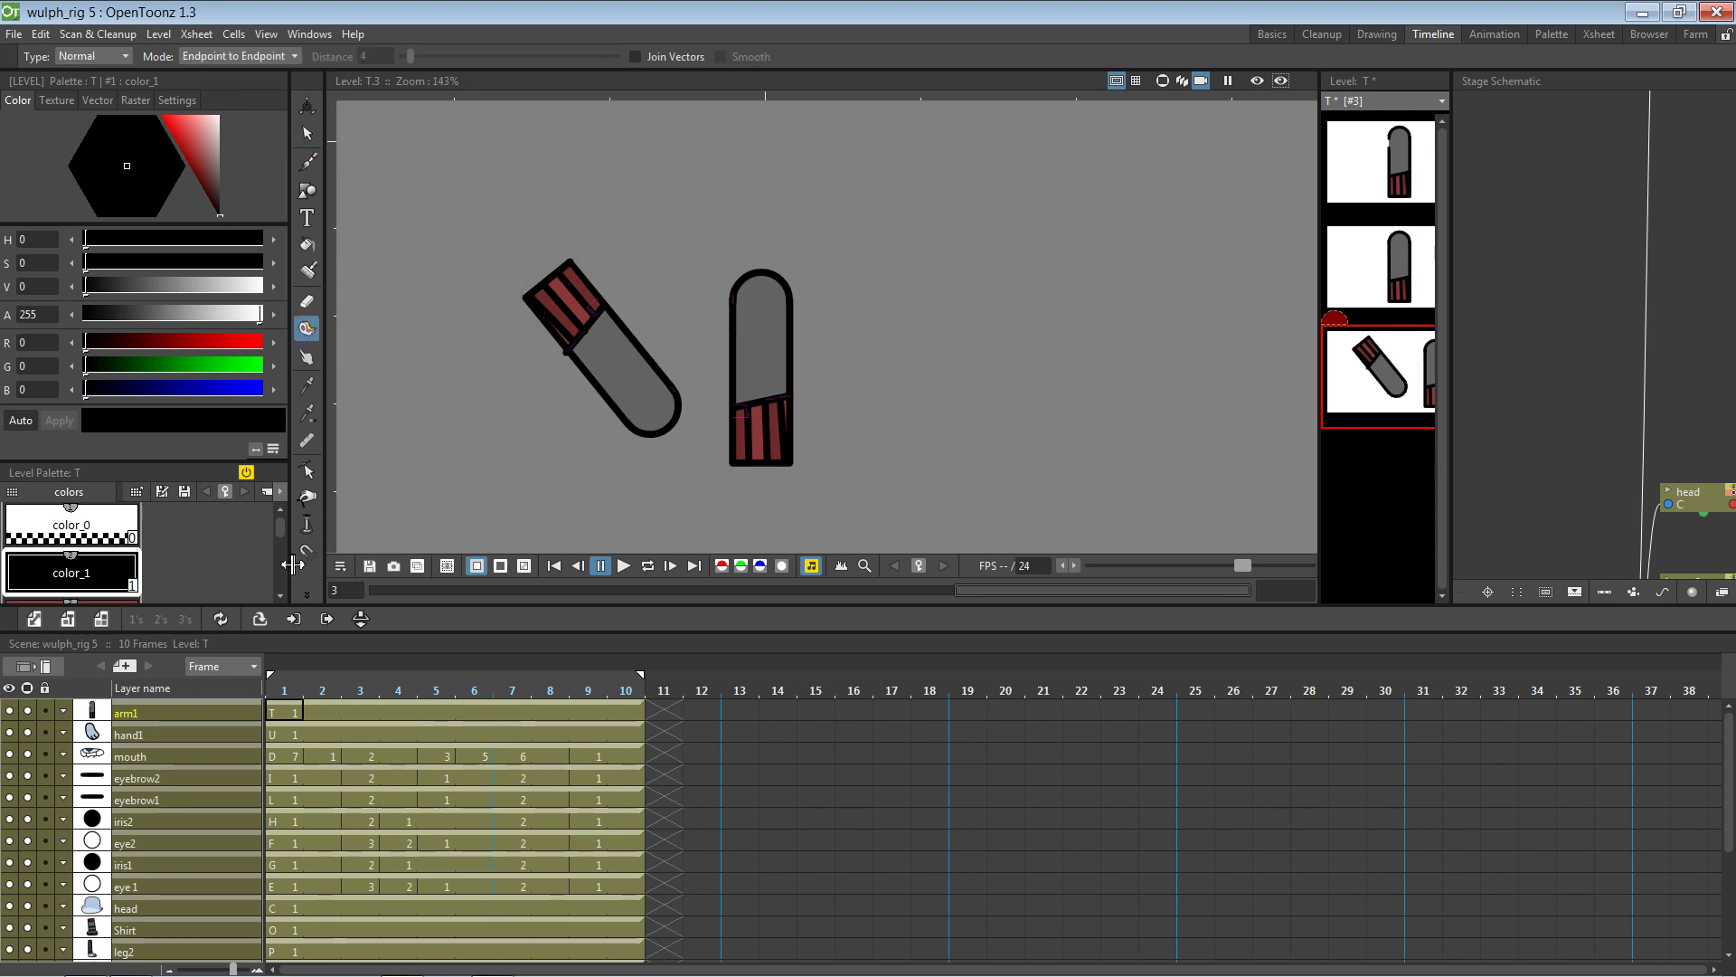
pyautogui.click(306, 594)
pyautogui.click(422, 611)
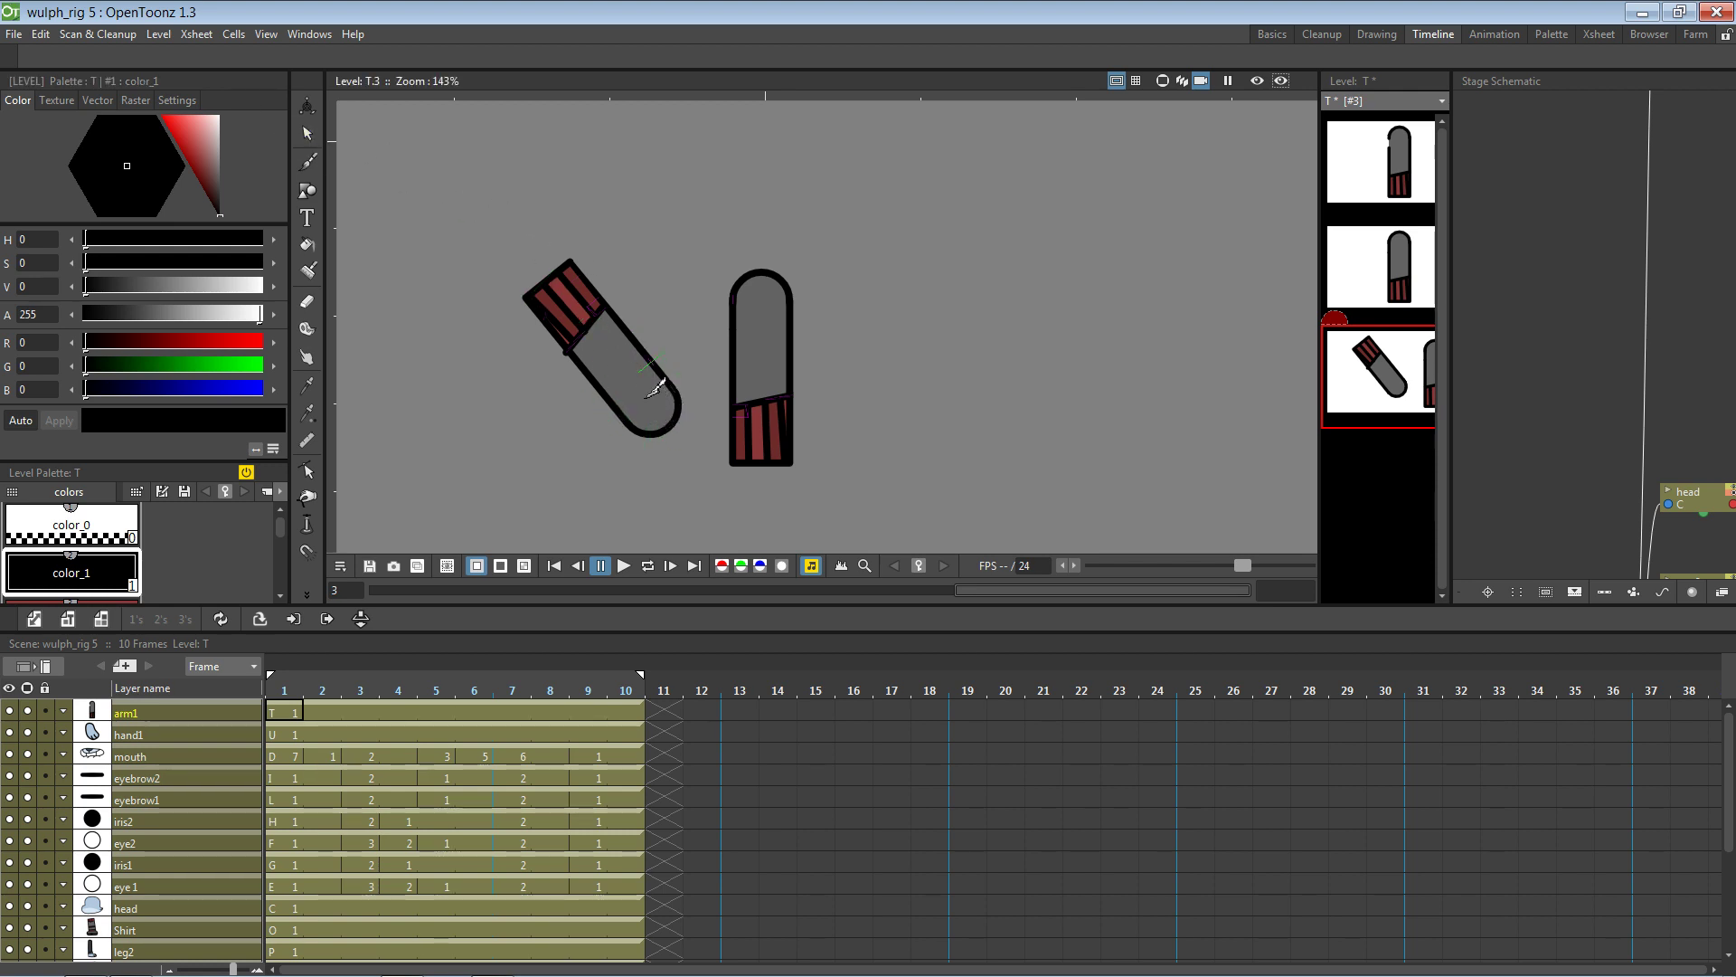
pyautogui.press('c')
pyautogui.press('s')
pyautogui.click(669, 427)
pyautogui.press('Delete')
pyautogui.click(671, 385)
pyautogui.press('Delete')
pyautogui.click(624, 416)
pyautogui.press('Delete')
pyautogui.click(674, 389)
pyautogui.press('Delete')
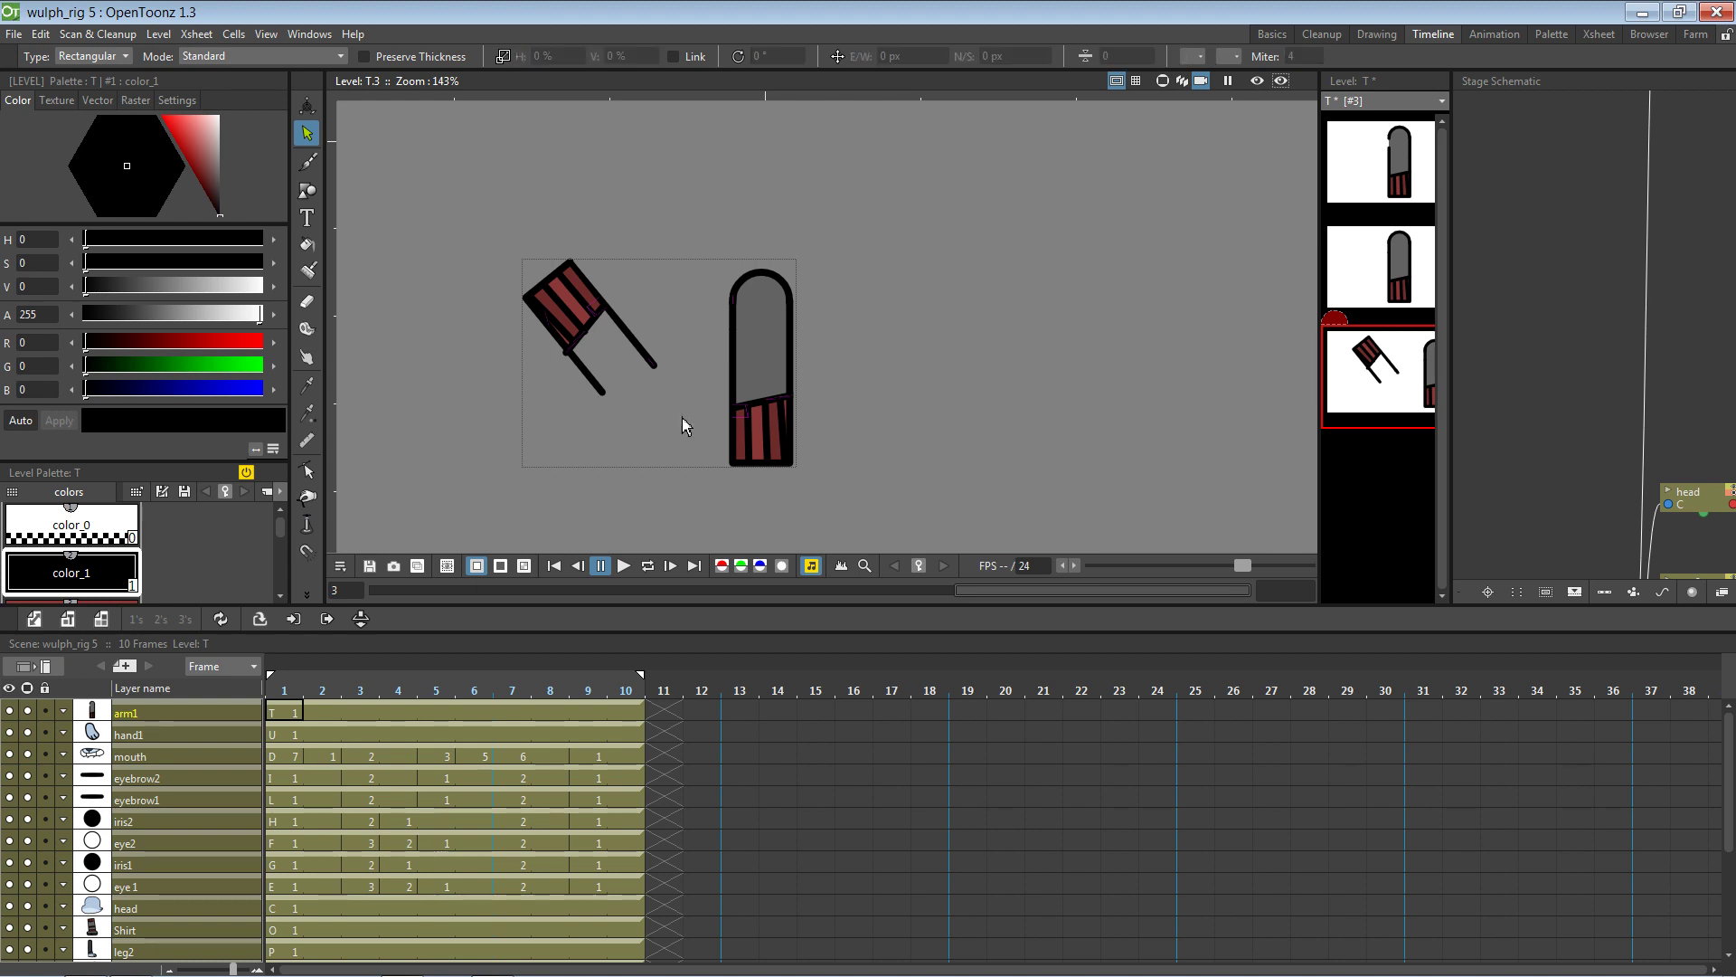
# Extend the free end of the cuff piece's lower side line slightly by moving its control point
pyautogui.click(610, 396)
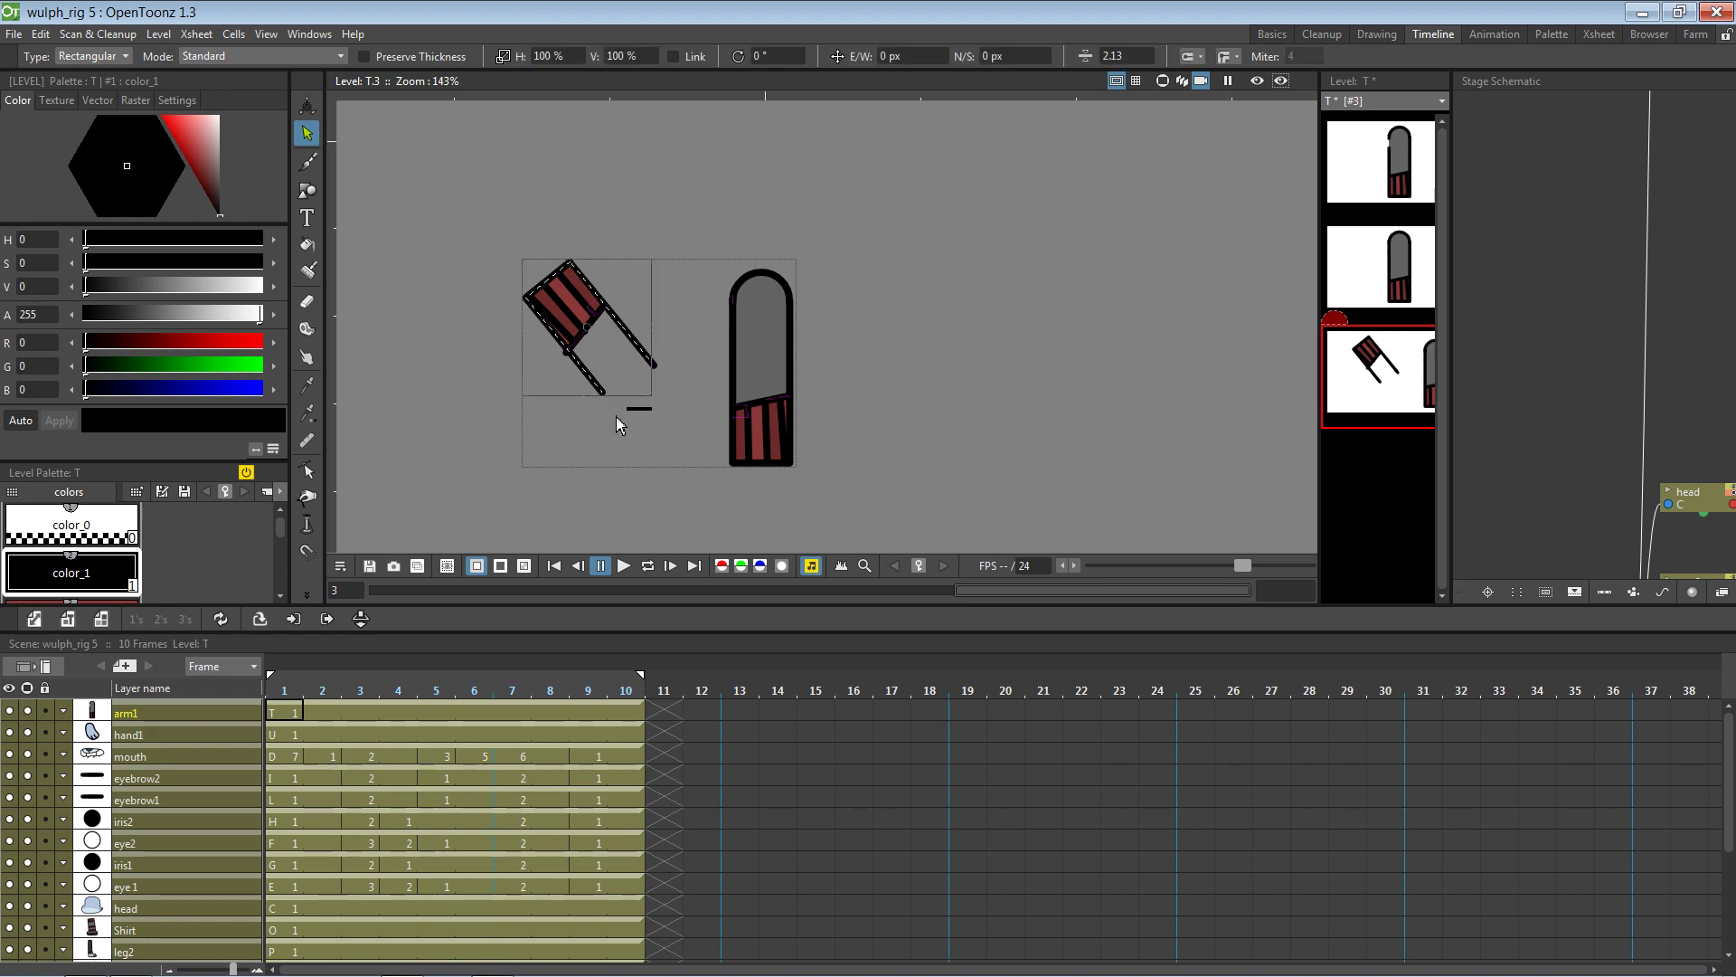
pyautogui.press('c')
pyautogui.click(610, 400)
pyautogui.moveTo(611, 405)
pyautogui.mouseDown()
pyautogui.moveTo(631, 435)
pyautogui.moveTo(615, 404)
pyautogui.mouseUp()
pyautogui.hotkey('ctrl', 'z')
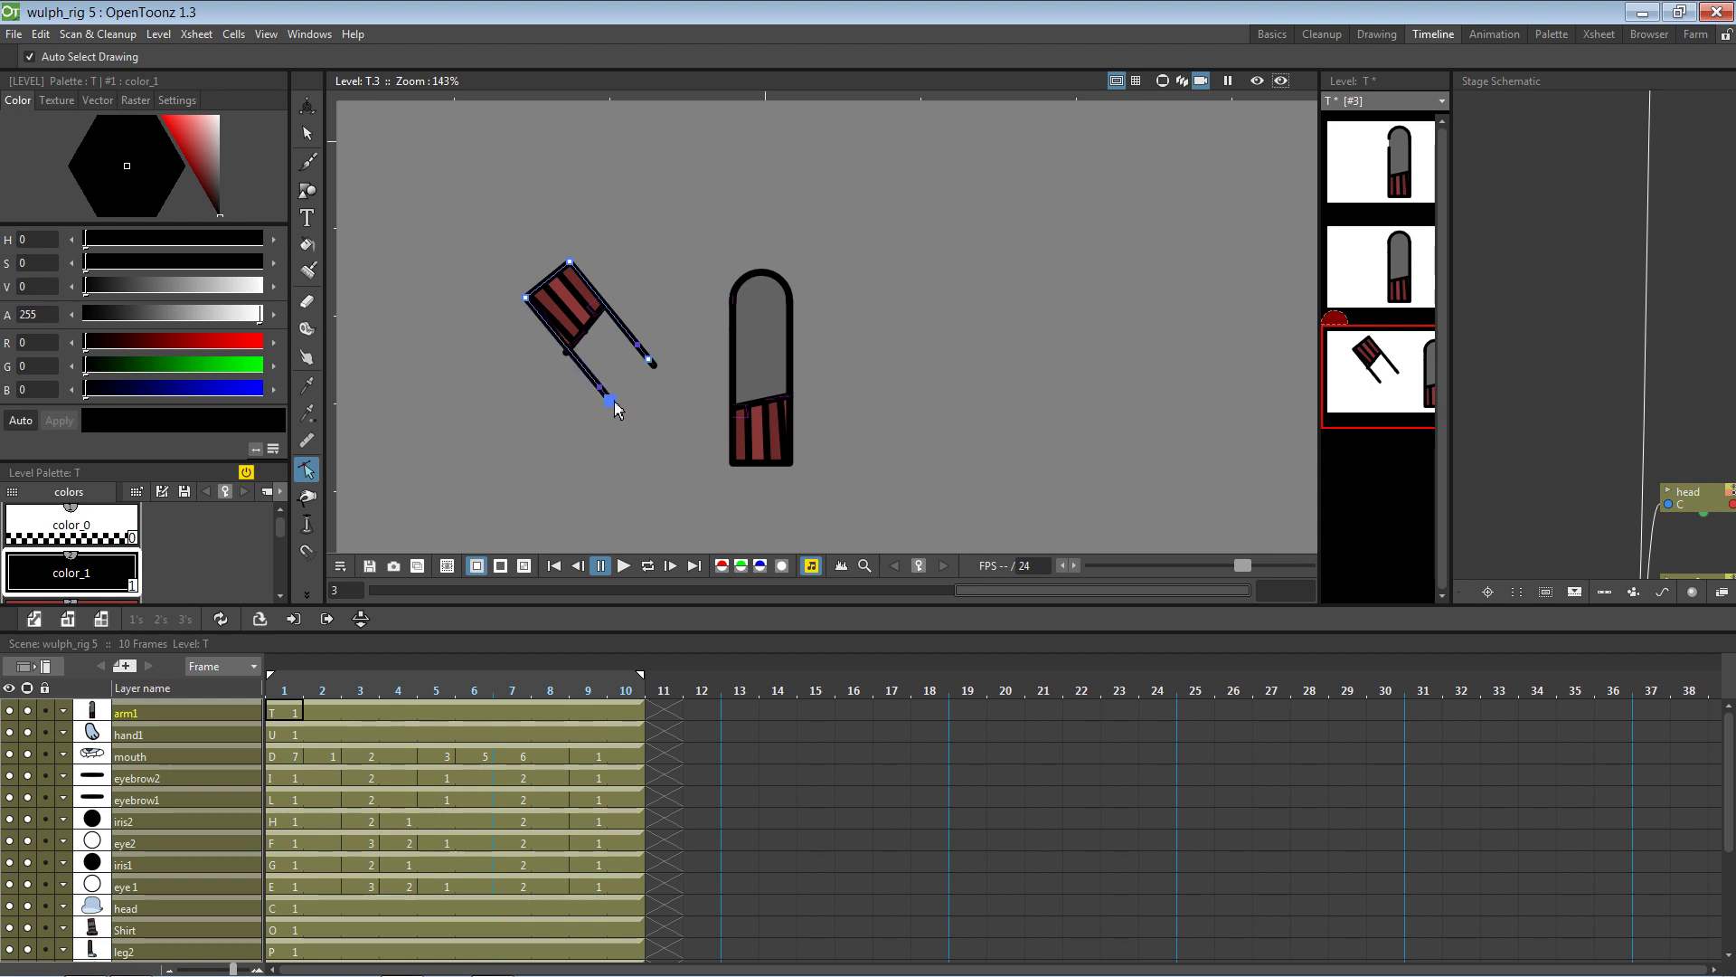
pyautogui.hotkey('ctrl', 'z')
pyautogui.click(674, 421)
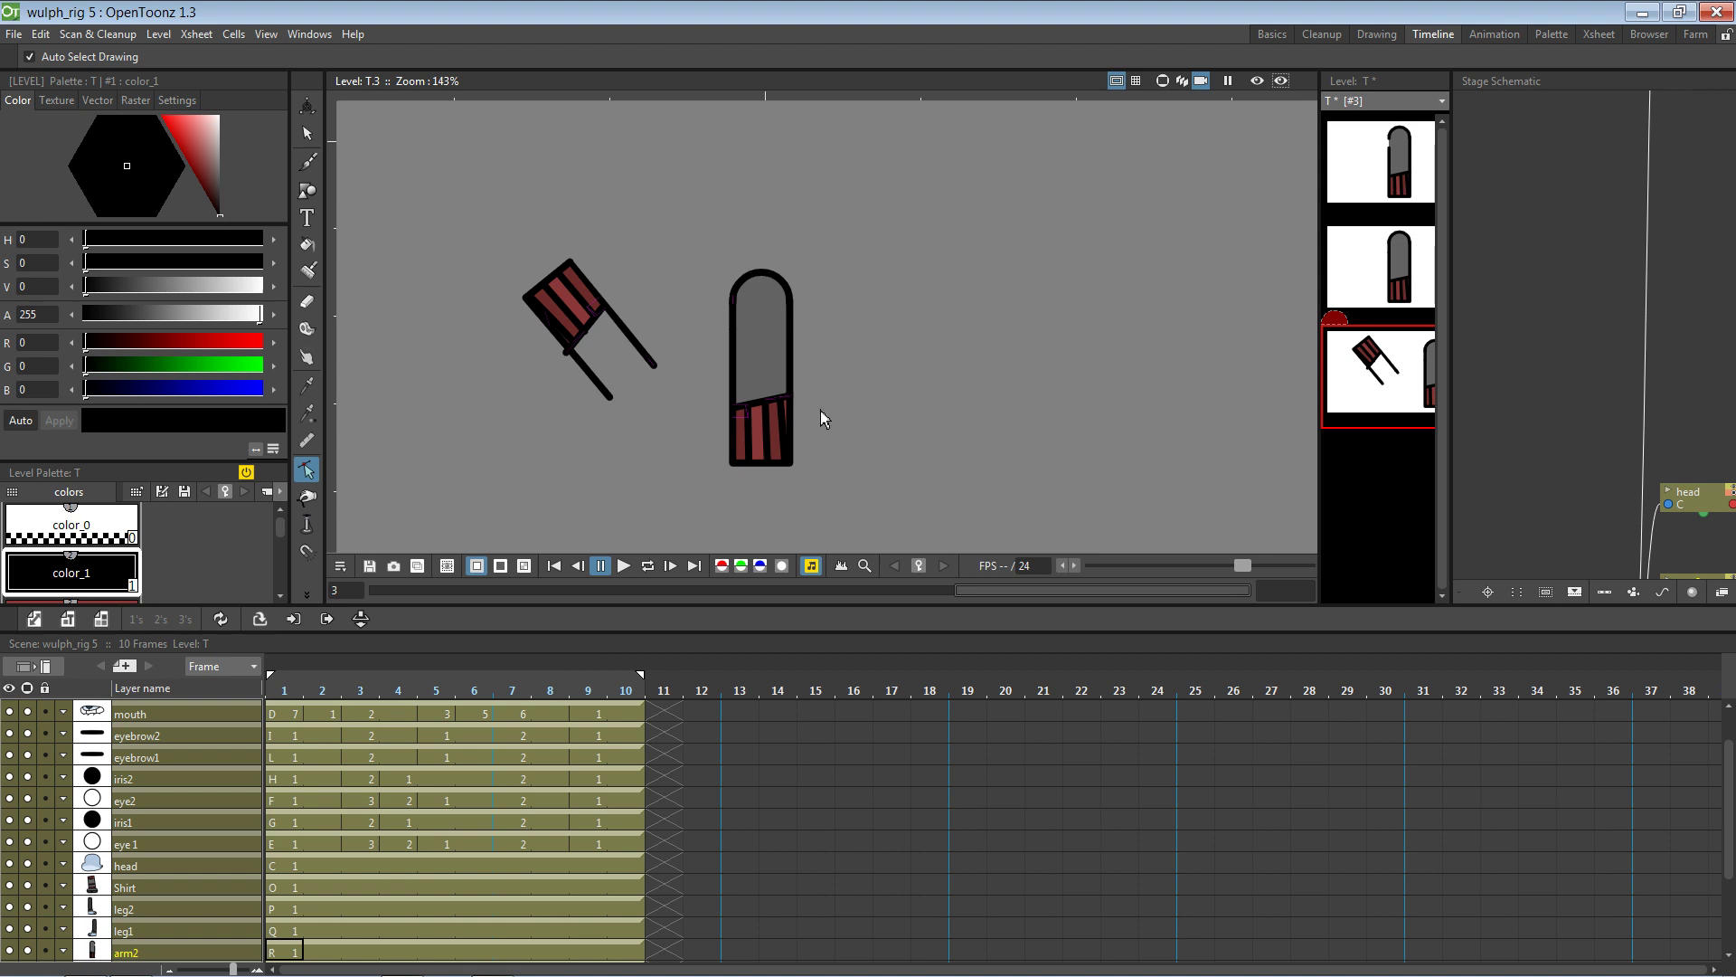
# Rotate the cuff piece about 26° and move it about 24 px E/W and -48 px N/S
pyautogui.press('k')
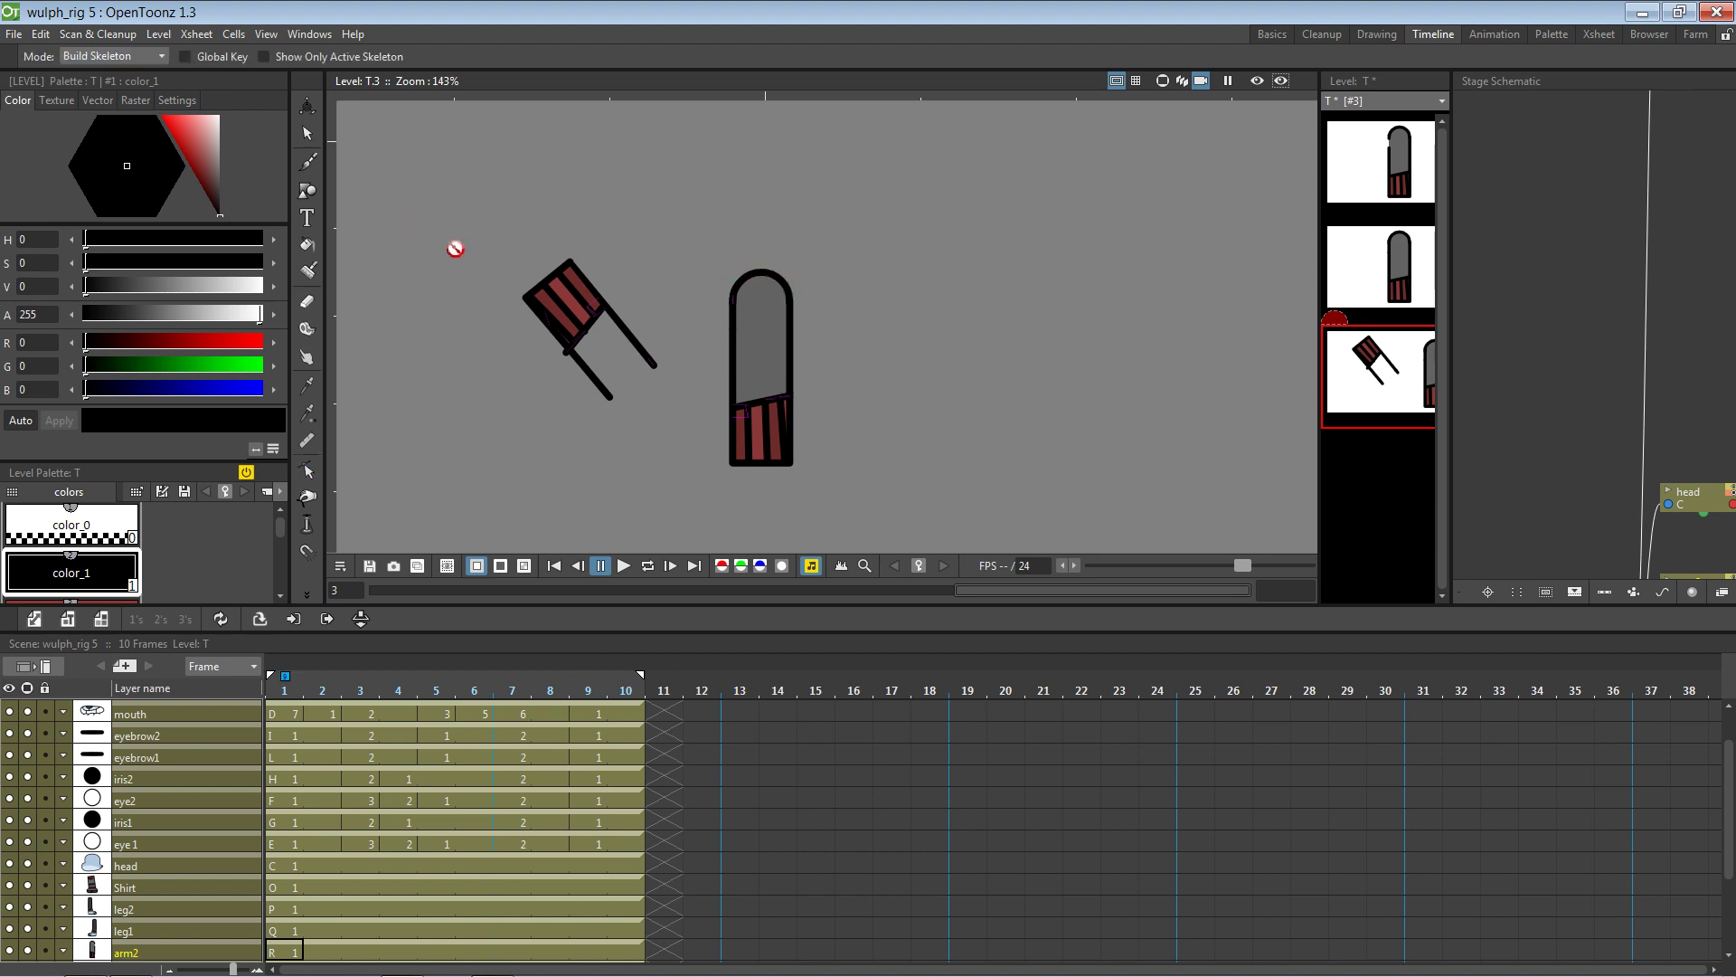
pyautogui.press('s')
pyautogui.click(740, 301)
pyautogui.click(718, 303)
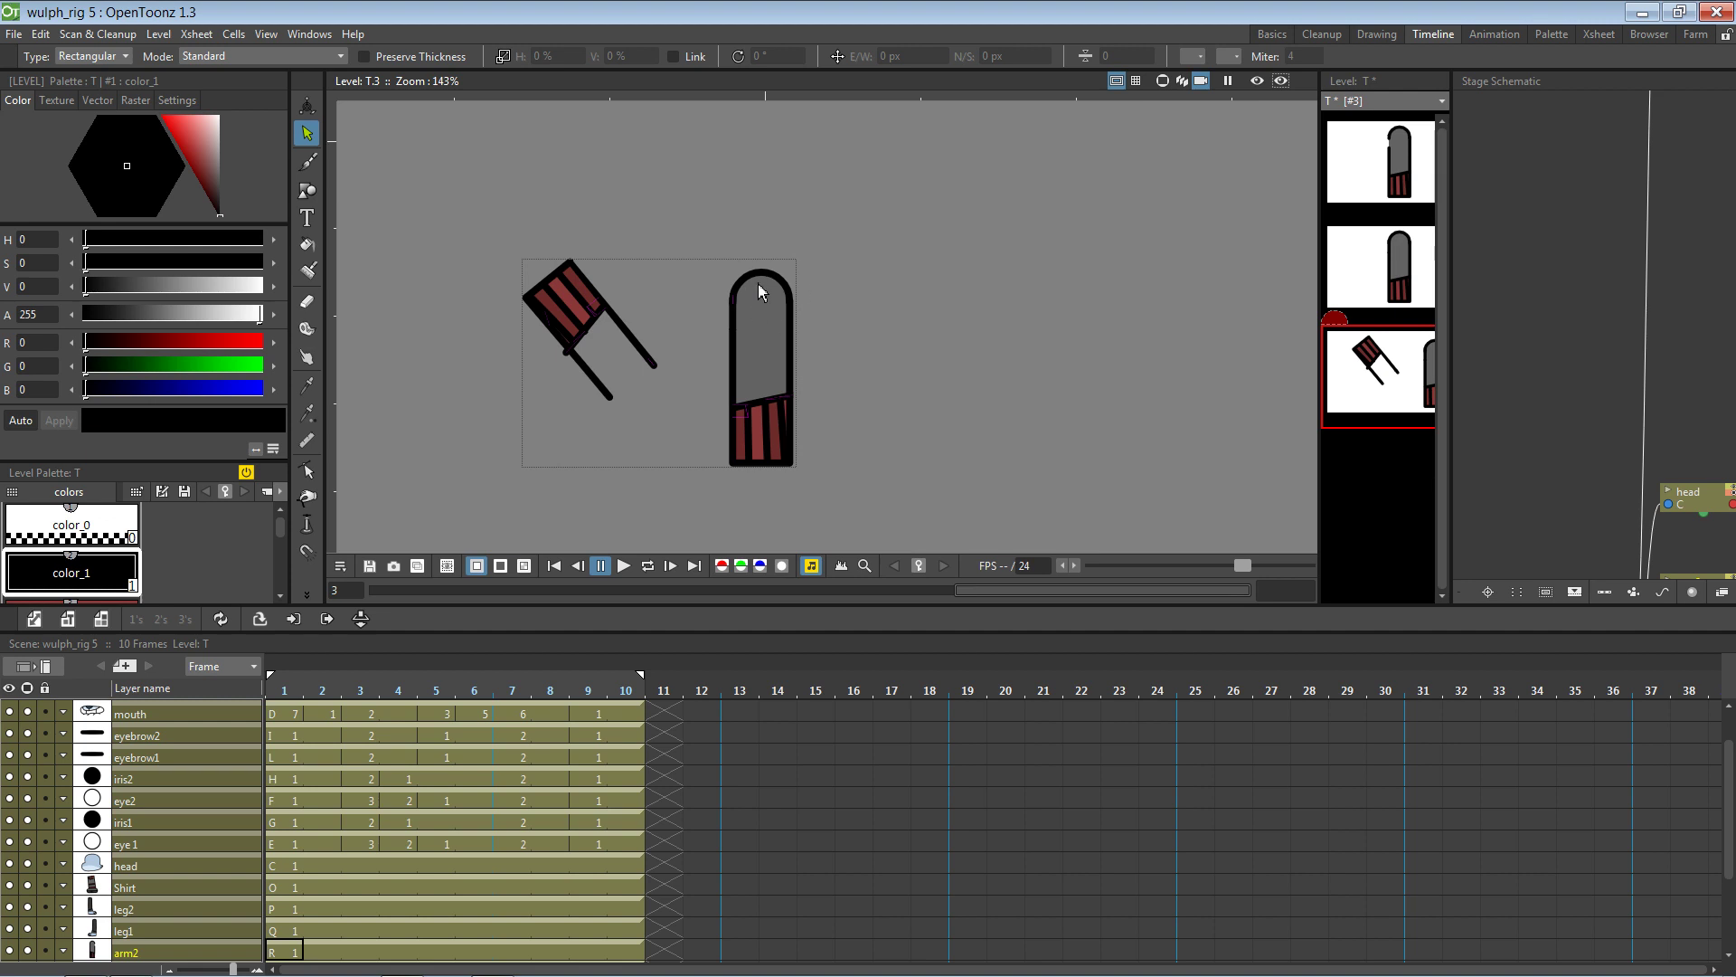
pyautogui.click(535, 318)
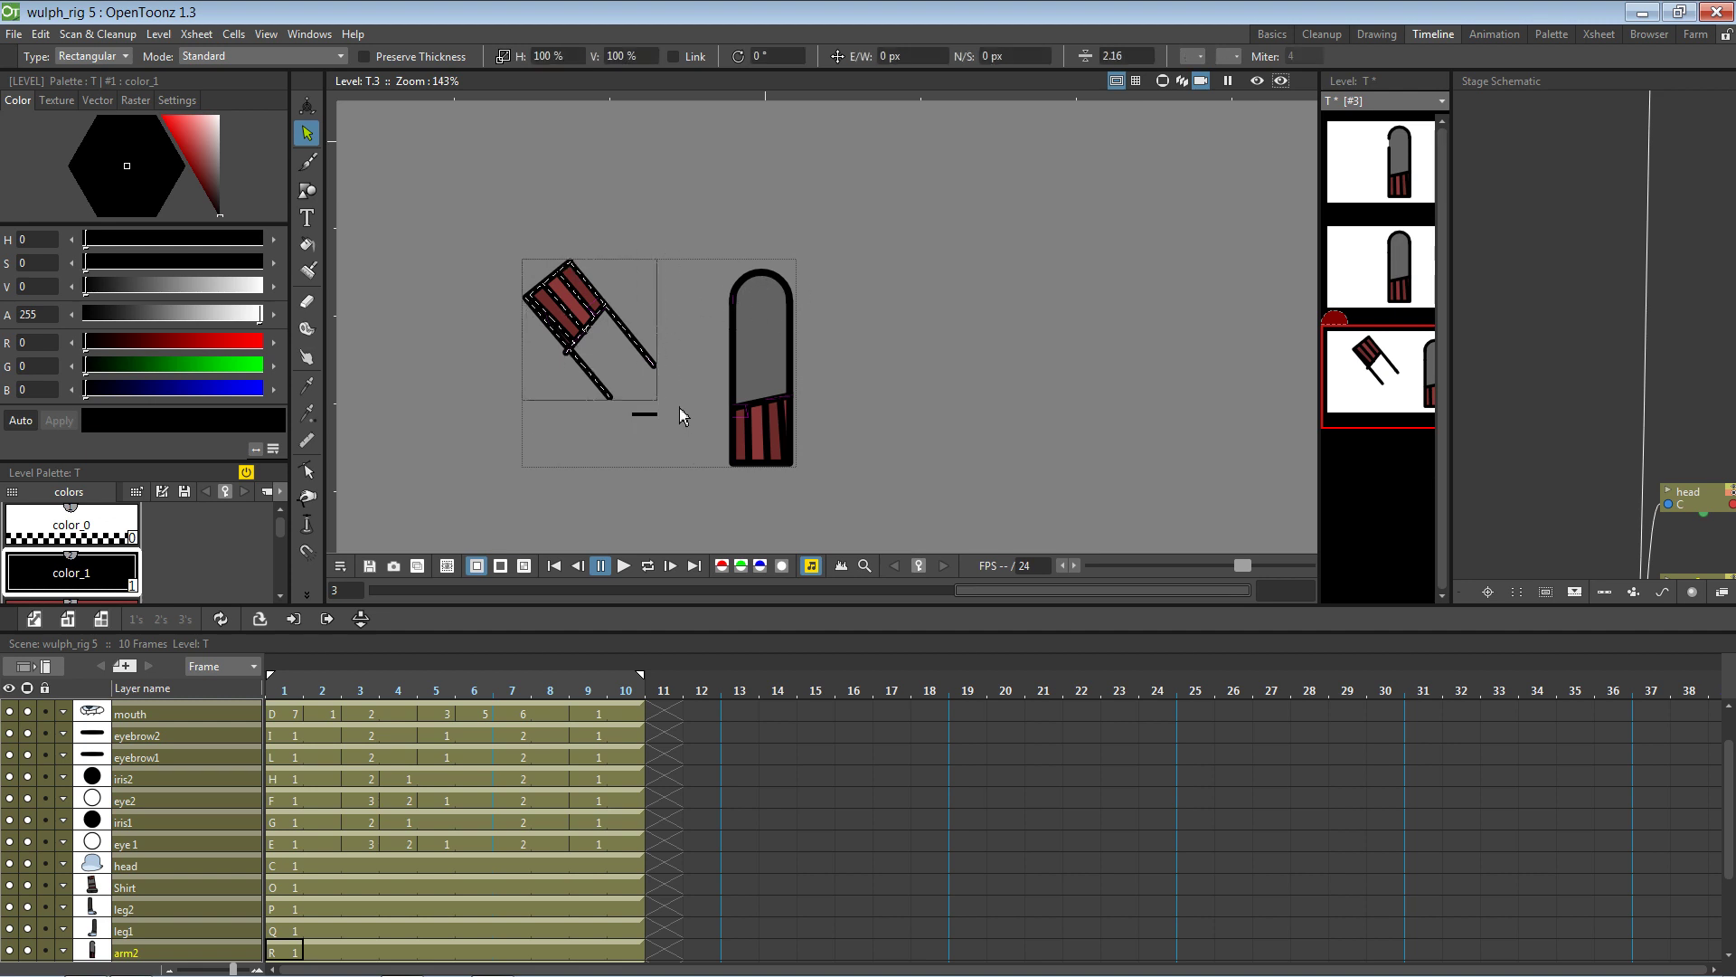
pyautogui.moveTo(666, 257)
pyautogui.mouseDown()
pyautogui.moveTo(632, 225)
pyautogui.moveTo(620, 279)
pyautogui.moveTo(659, 382)
pyautogui.mouseUp()
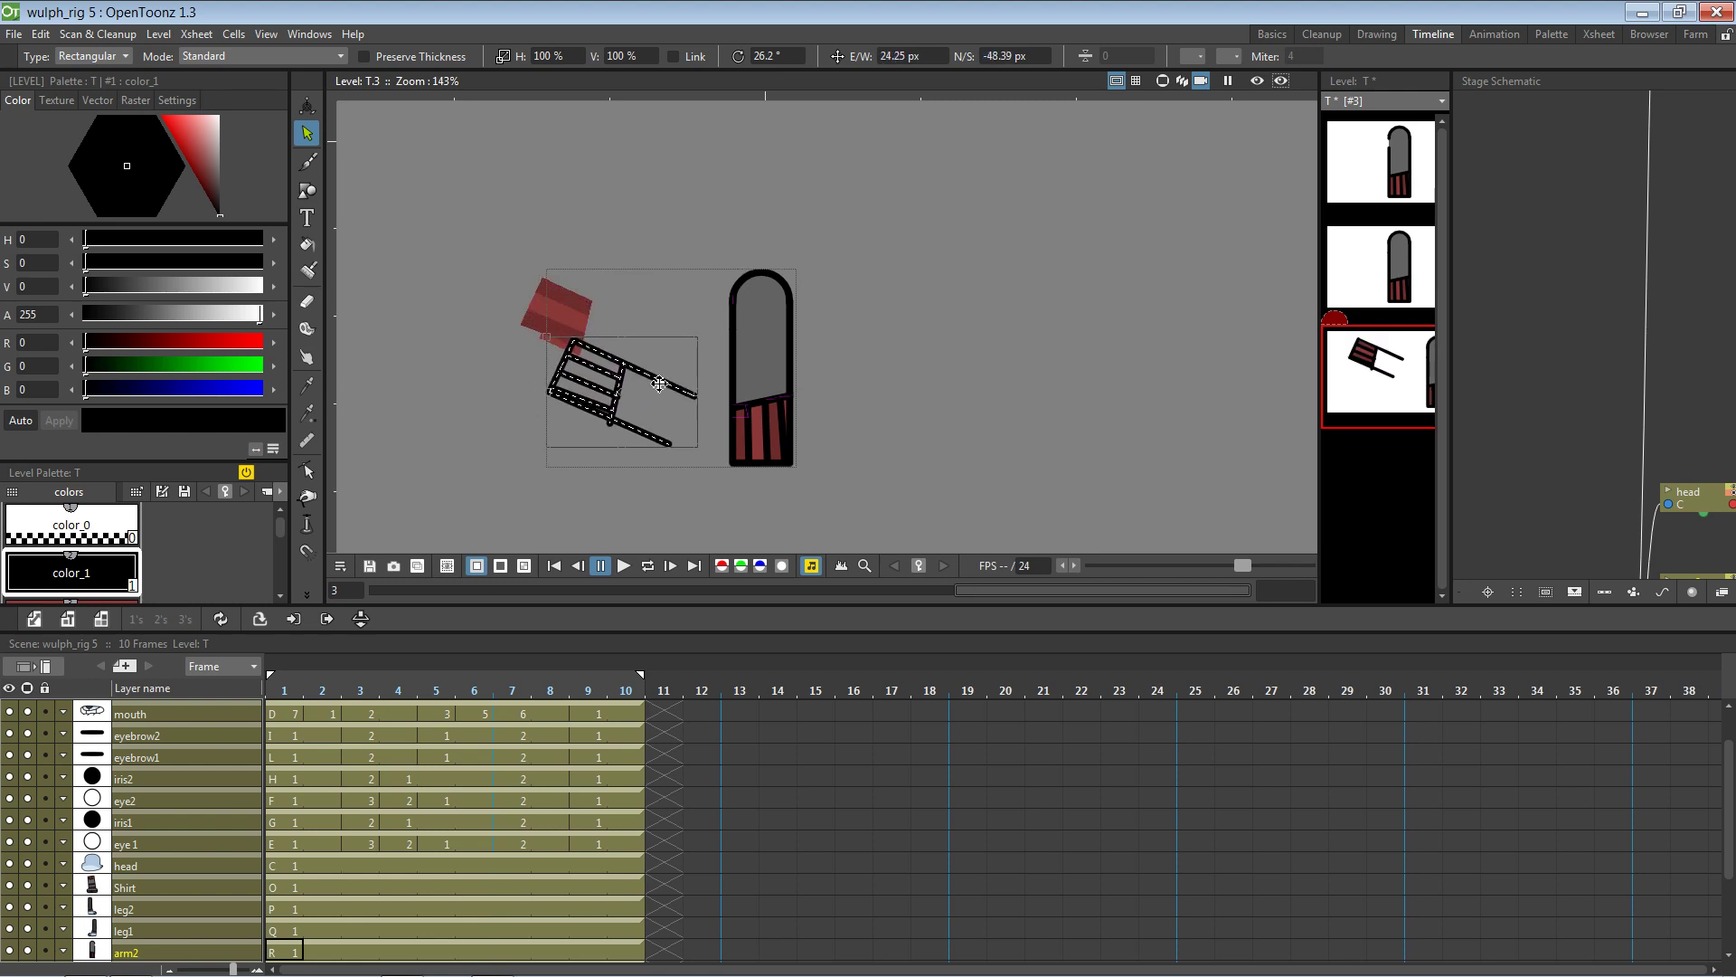
# Shorten the cuff piece's upper side line by moving the control point at its free end
pyautogui.press('c')
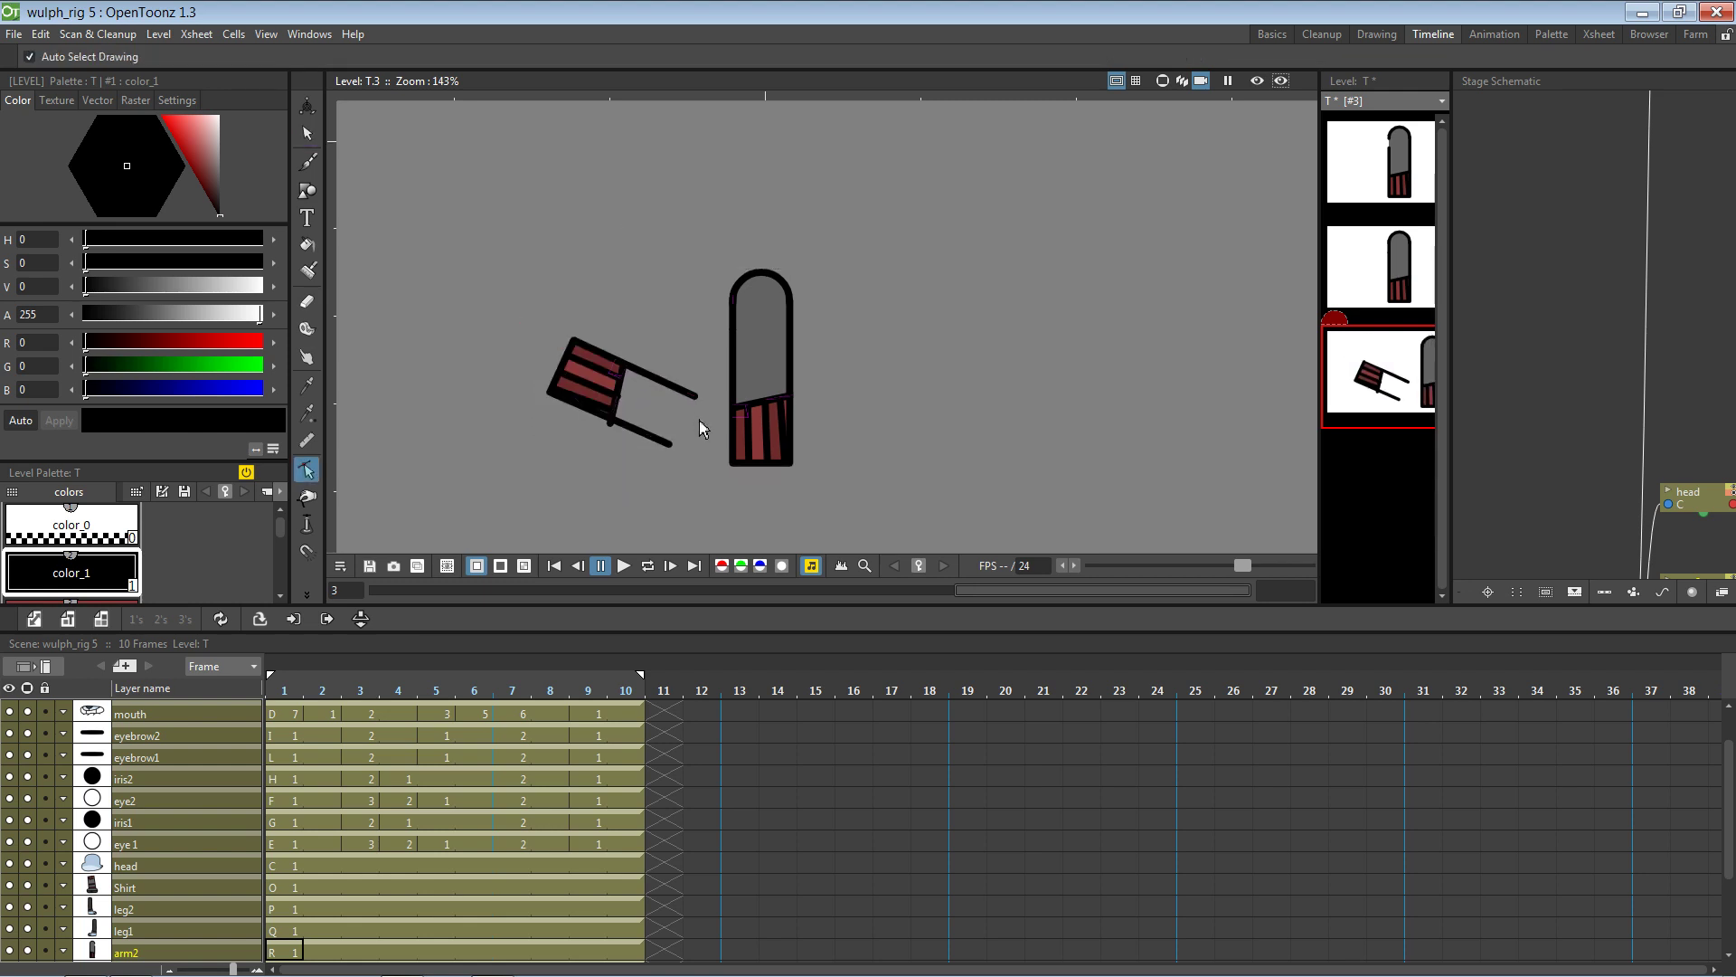
pyautogui.click(701, 404)
pyautogui.moveTo(689, 394)
pyautogui.mouseDown()
pyautogui.moveTo(684, 418)
pyautogui.moveTo(678, 395)
pyautogui.mouseUp()
pyautogui.click(698, 407)
# Tuck the protruding lower end of the cuff's dividing line inside the outline by adjusting its control point
pyautogui.click(612, 426)
pyautogui.click(618, 411)
pyautogui.scroll(3, 622, 427)
pyautogui.scroll(2, 624, 427)
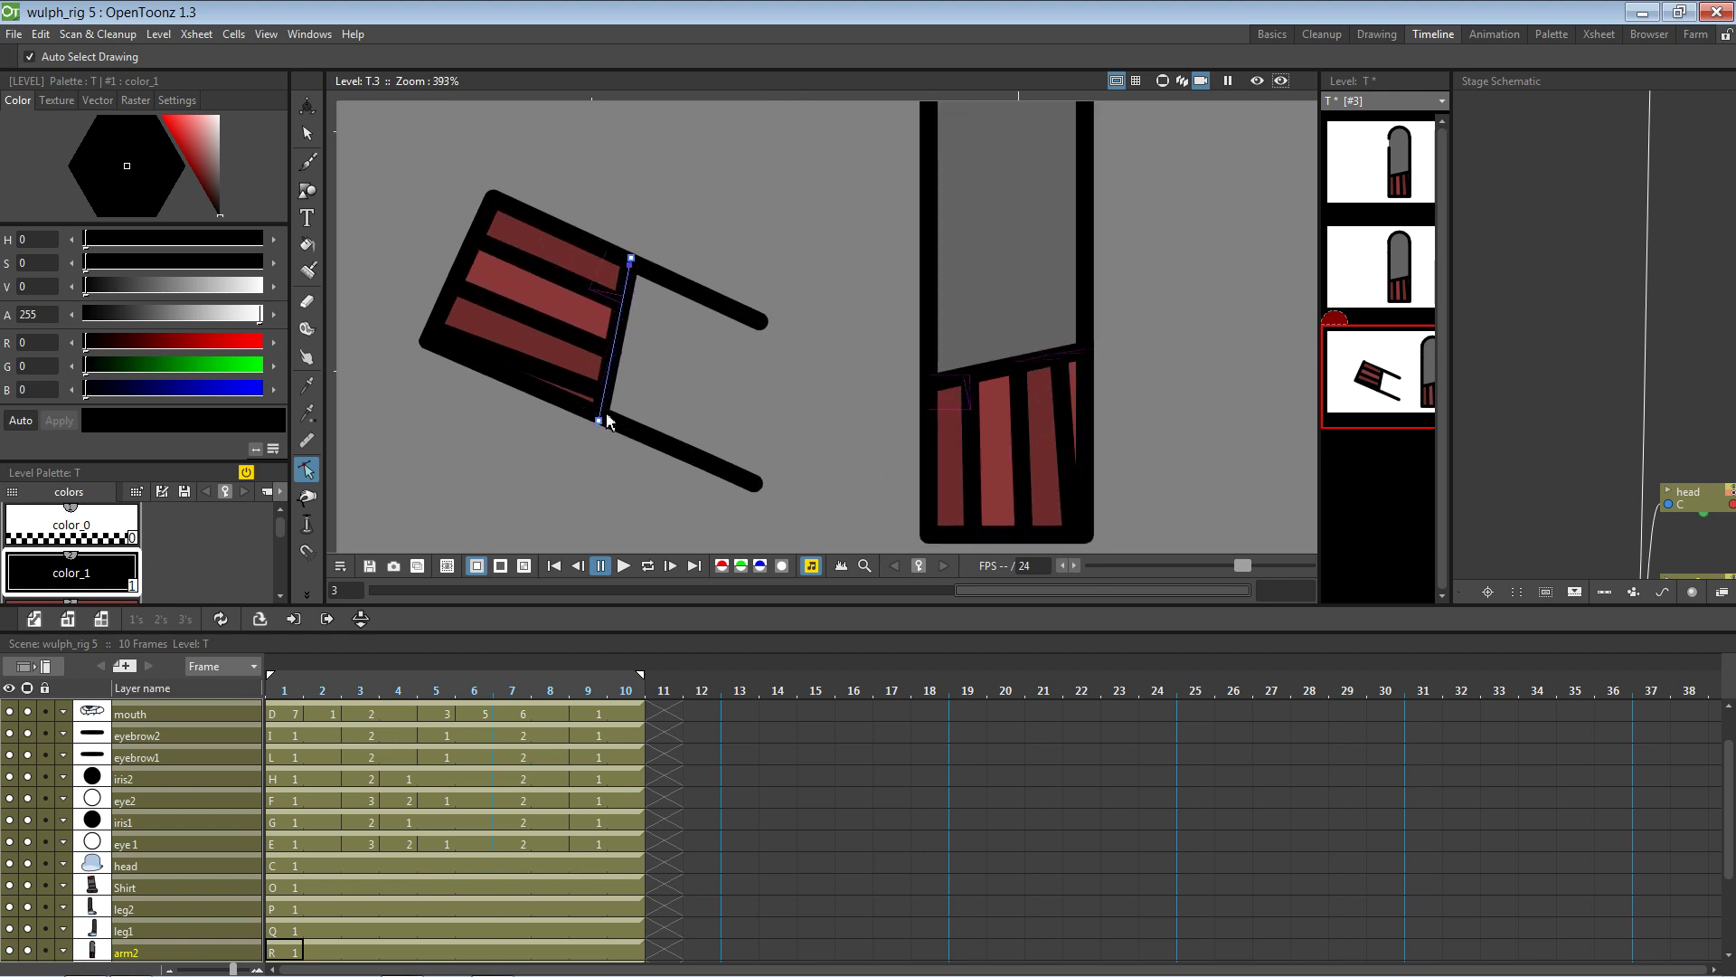
pyautogui.scroll(-1, 604, 425)
# Shift the end points of the cuff's lowest stripe line inward to widen the thin stripe along the lower edge
pyautogui.click(542, 377)
pyautogui.click(548, 374)
pyautogui.moveTo(517, 353); pyautogui.dragTo(615, 394)
pyautogui.hotkey('ctrl', 'z')
pyautogui.hotkey('ctrl', 's')
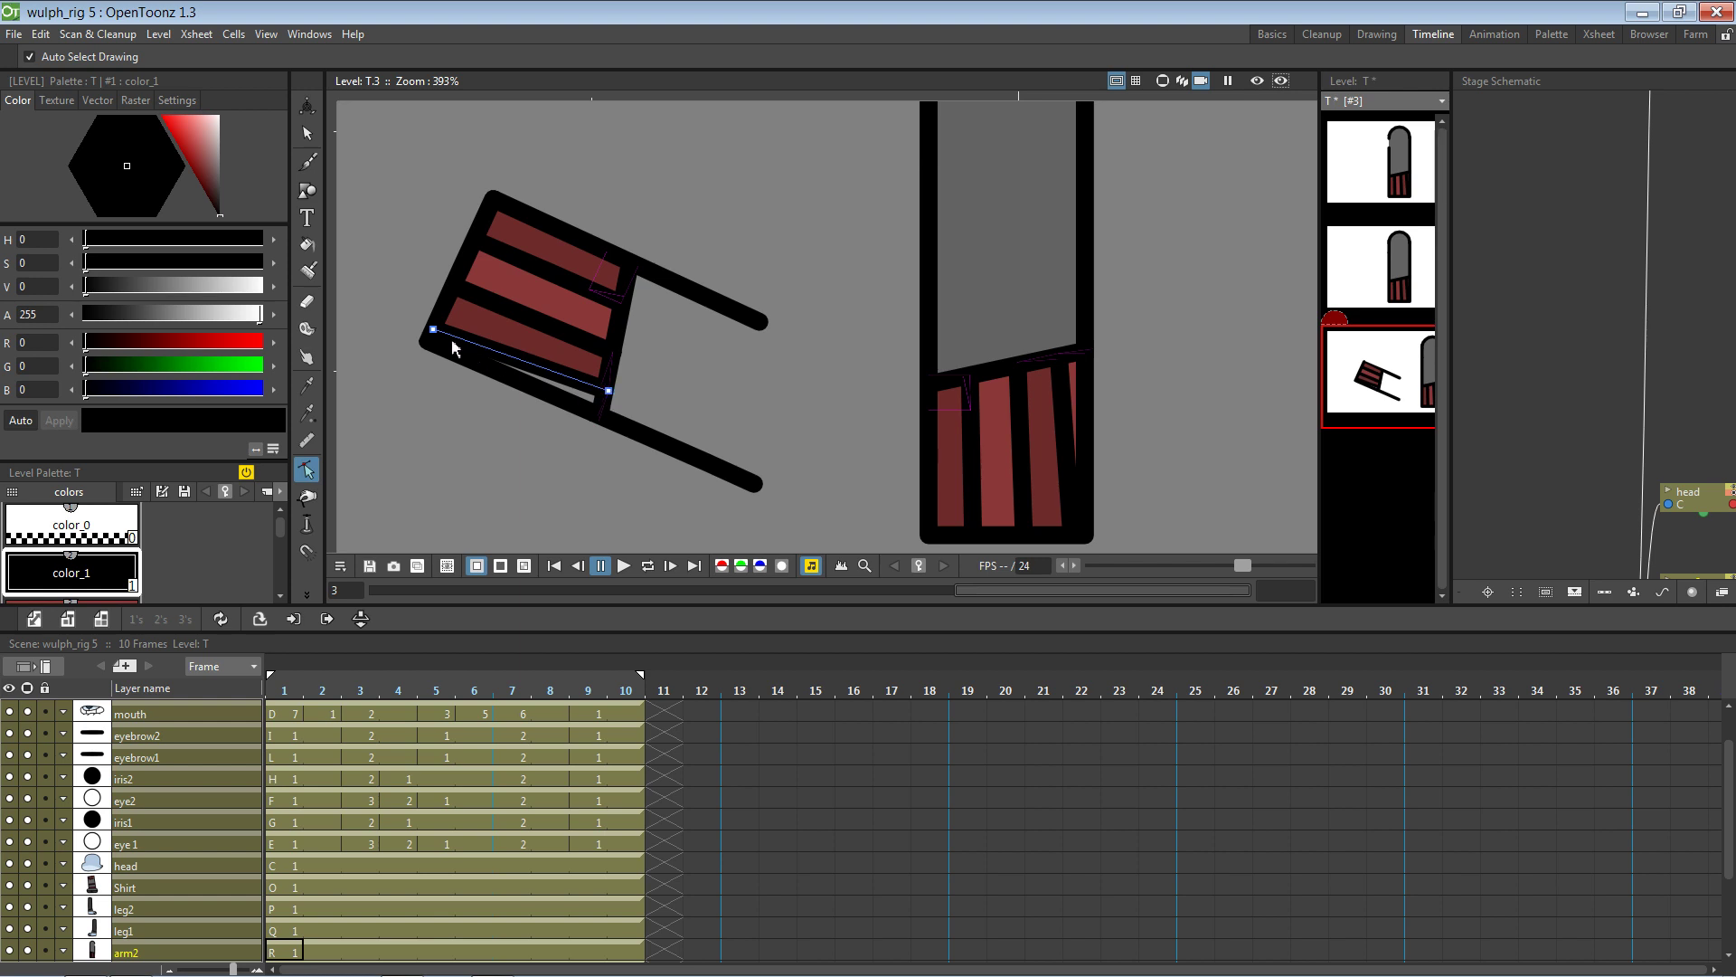
pyautogui.moveTo(439, 332); pyautogui.dragTo(436, 325)
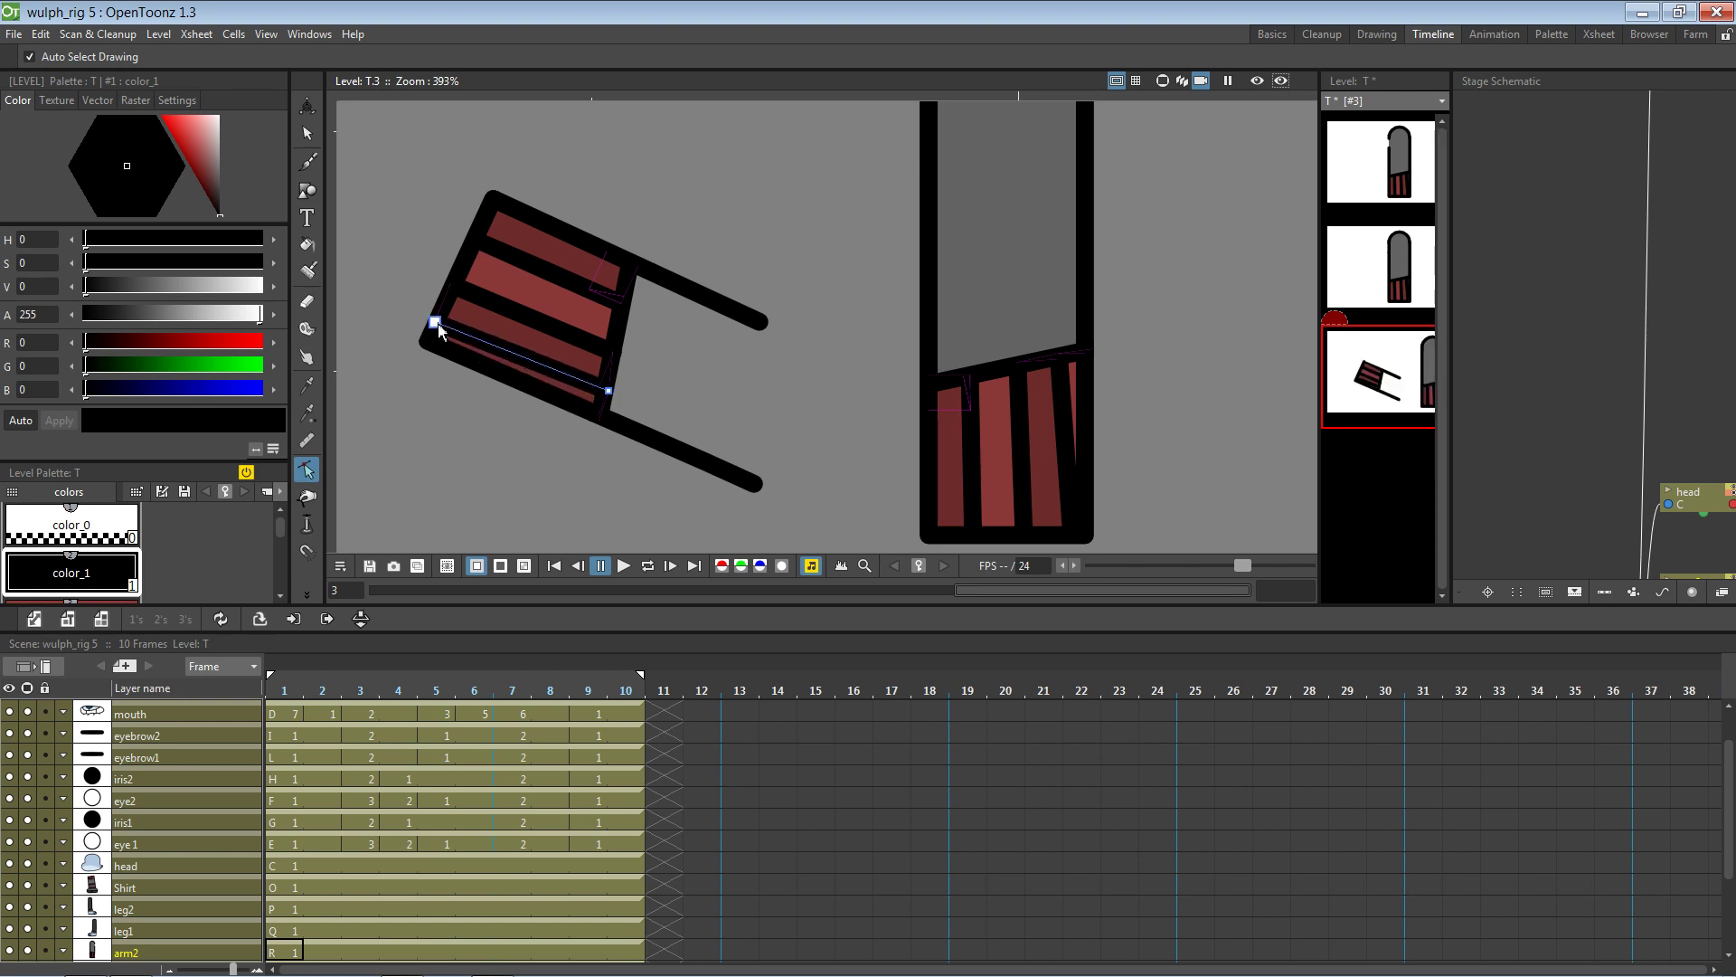
pyautogui.click(423, 405)
pyautogui.scroll(-3, 800, 414)
pyautogui.scroll(-1, 832, 347)
pyautogui.press('k')
pyautogui.click(826, 184)
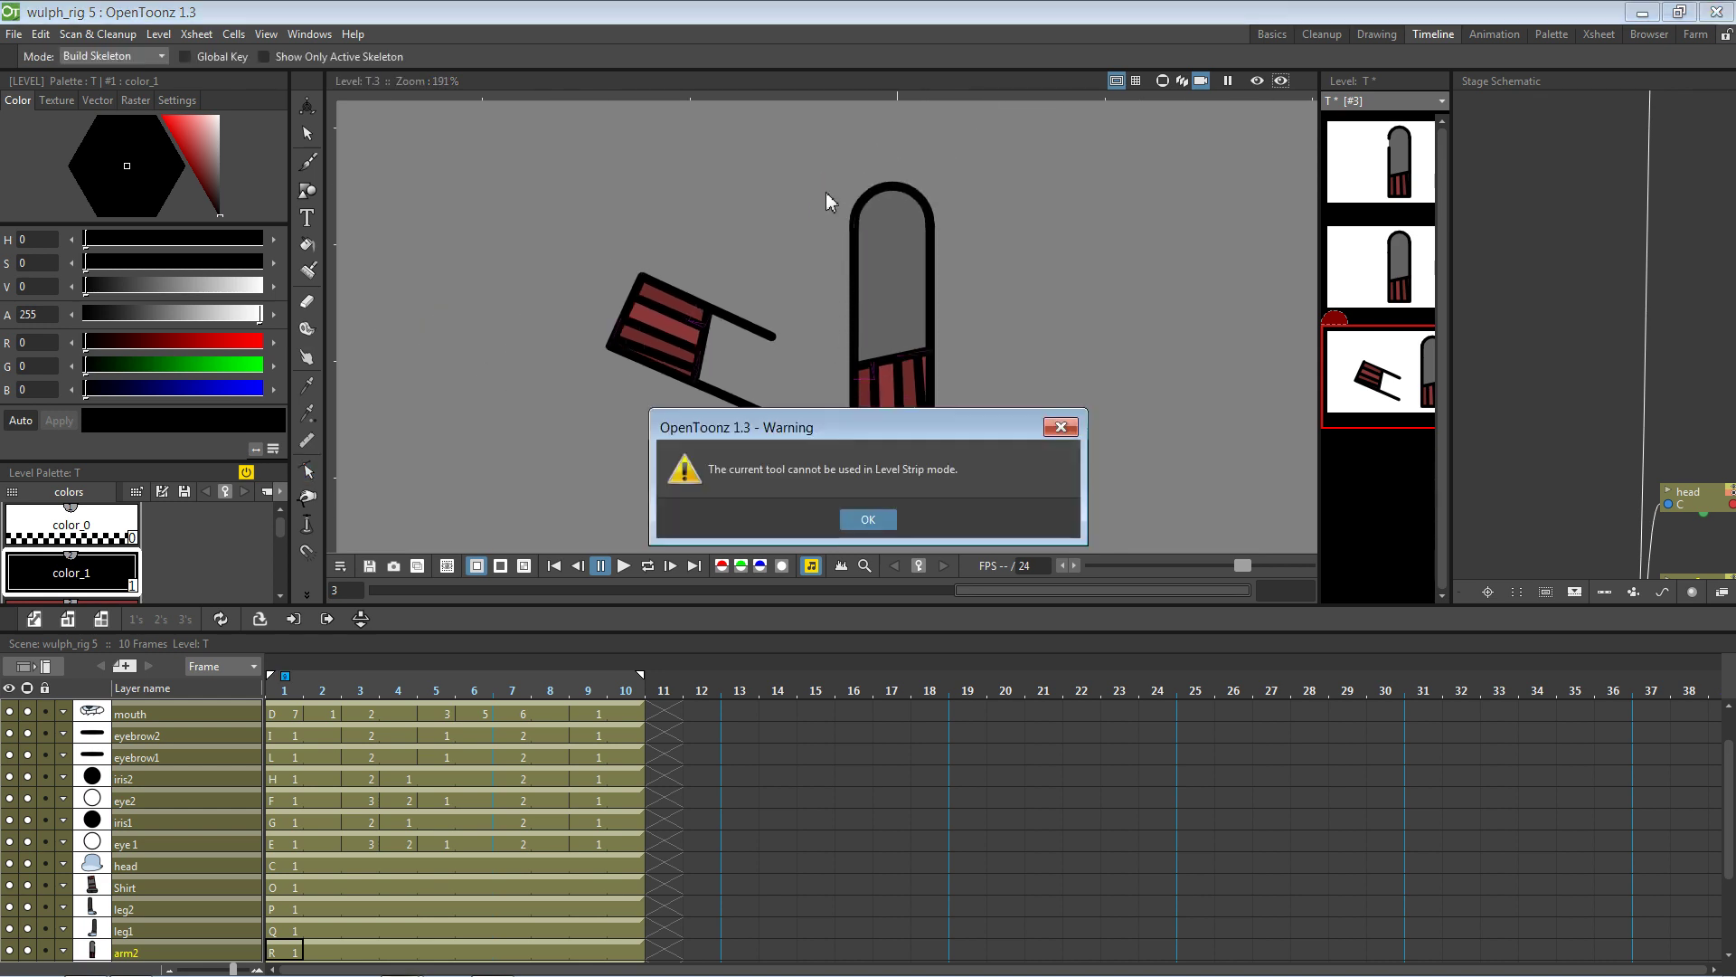
pyautogui.click(868, 519)
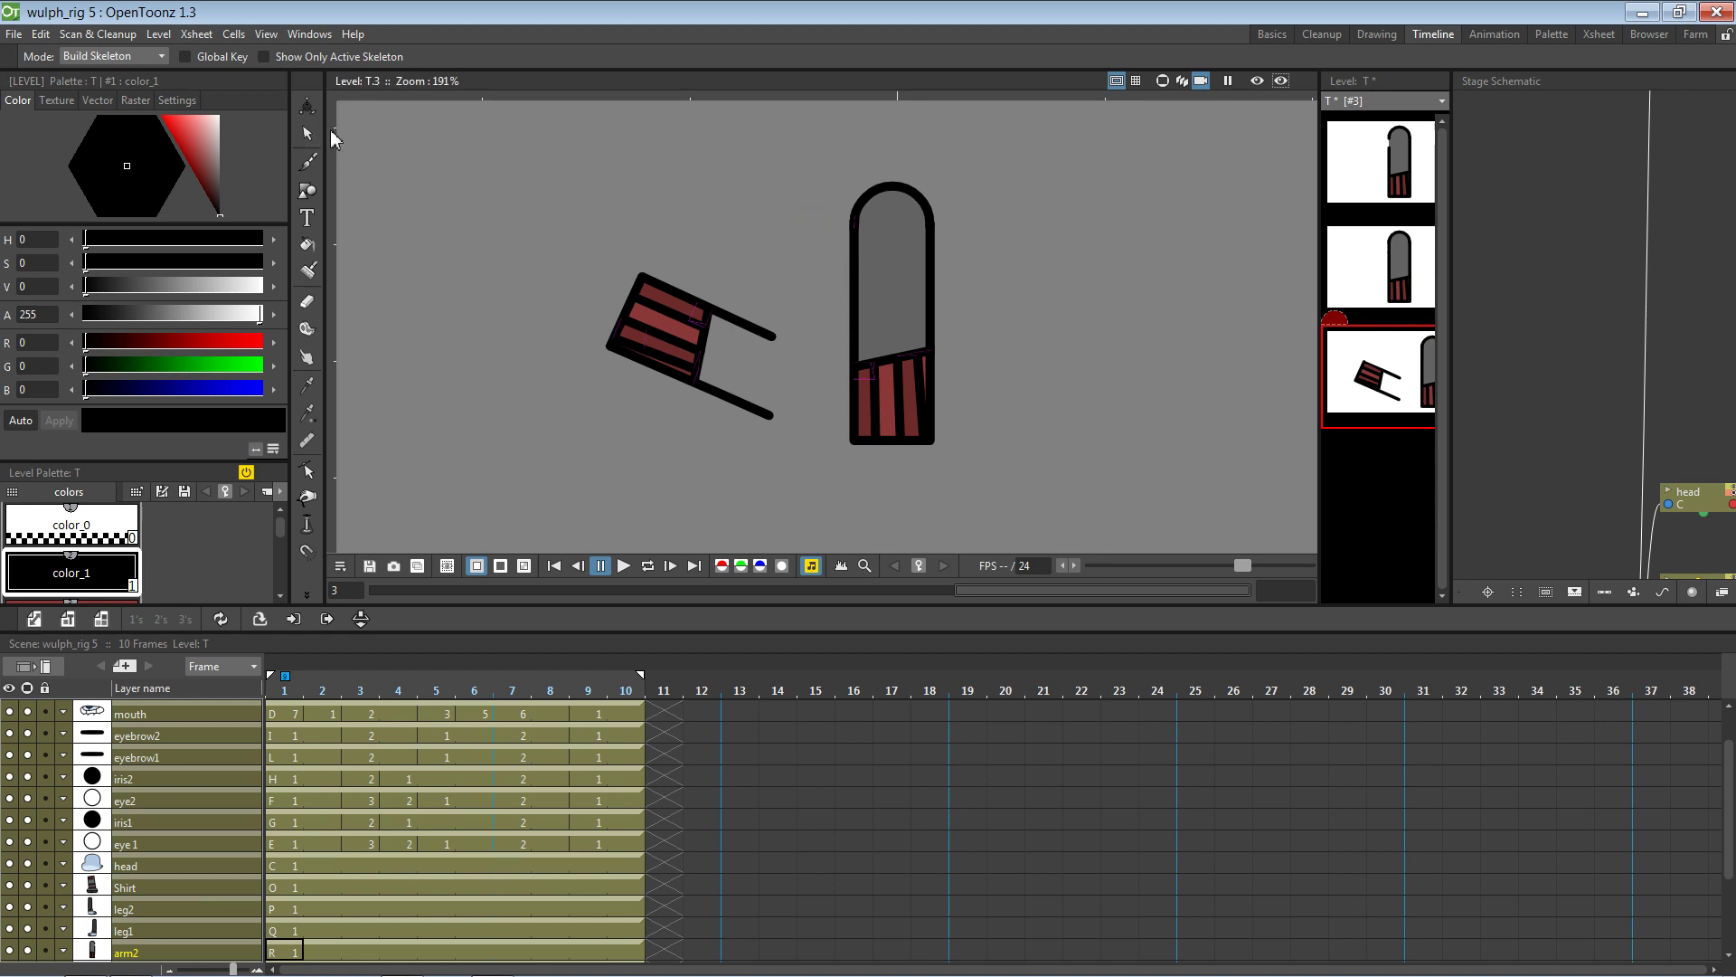
# Select the whole upright arm and rotate it about -18°
pyautogui.press('s')
pyautogui.moveTo(835, 153); pyautogui.dragTo(990, 512)
pyautogui.moveTo(946, 185); pyautogui.dragTo(945, 185)
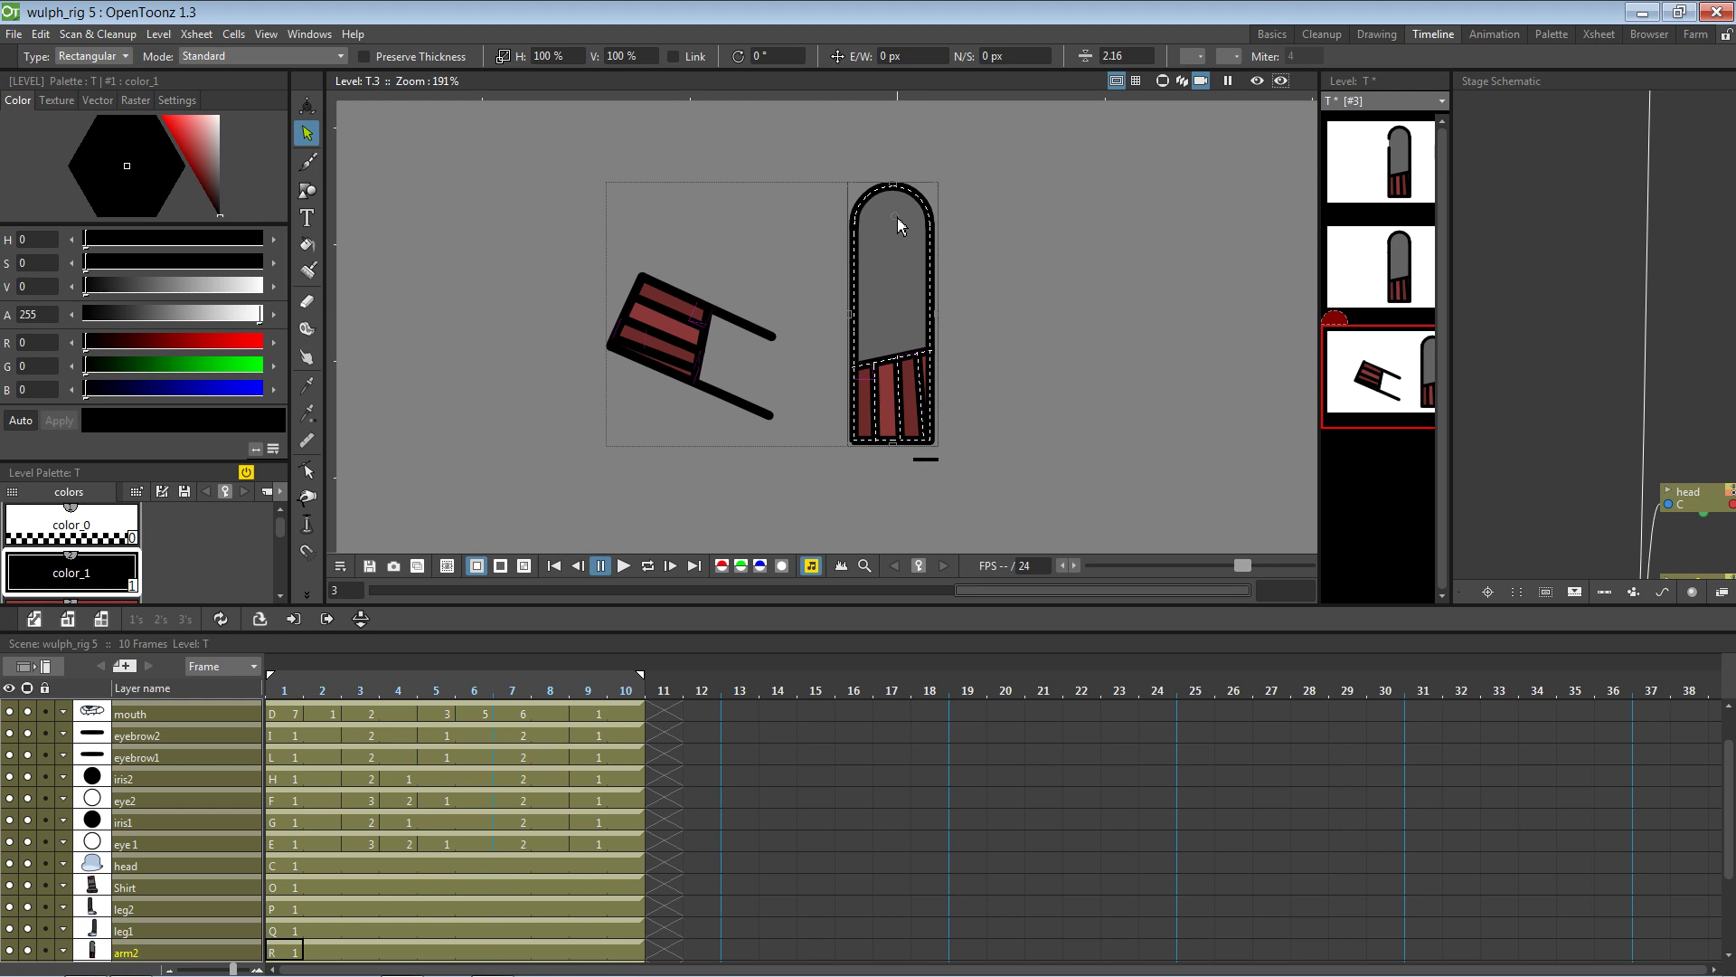
pyautogui.moveTo(946, 185); pyautogui.dragTo(949, 195)
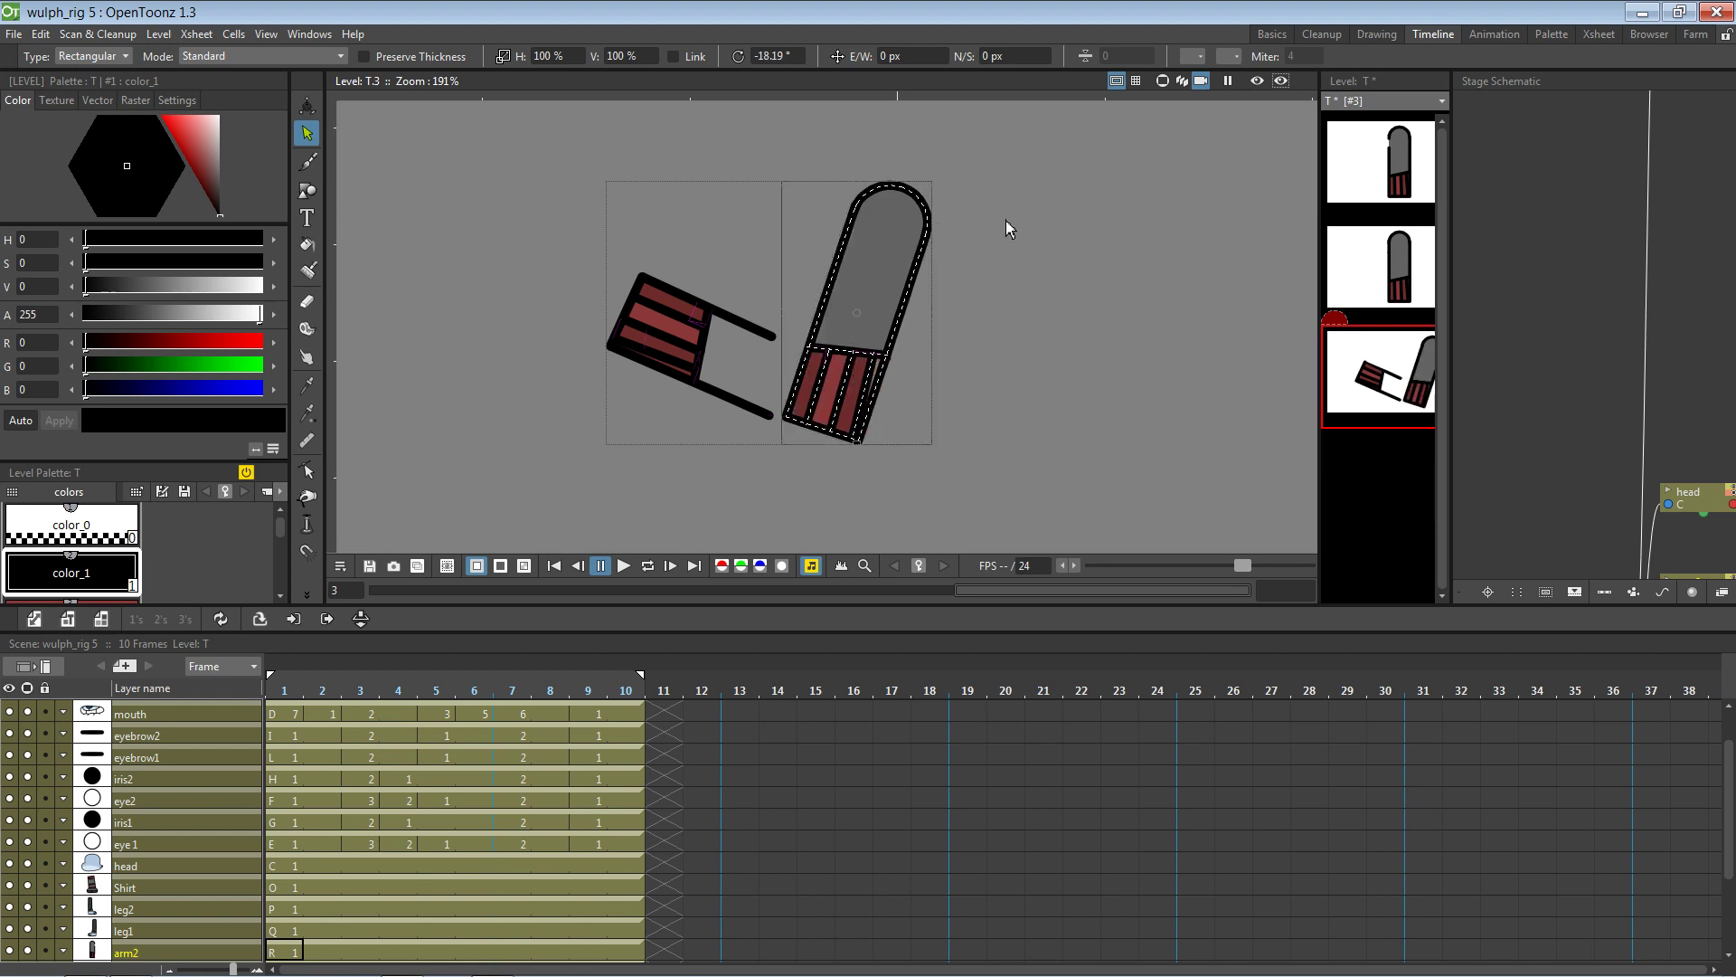
# Delete the cuff's dividing line and stripe lines from the tilted full arm, leaving a plain grey sleeve
pyautogui.click(871, 357)
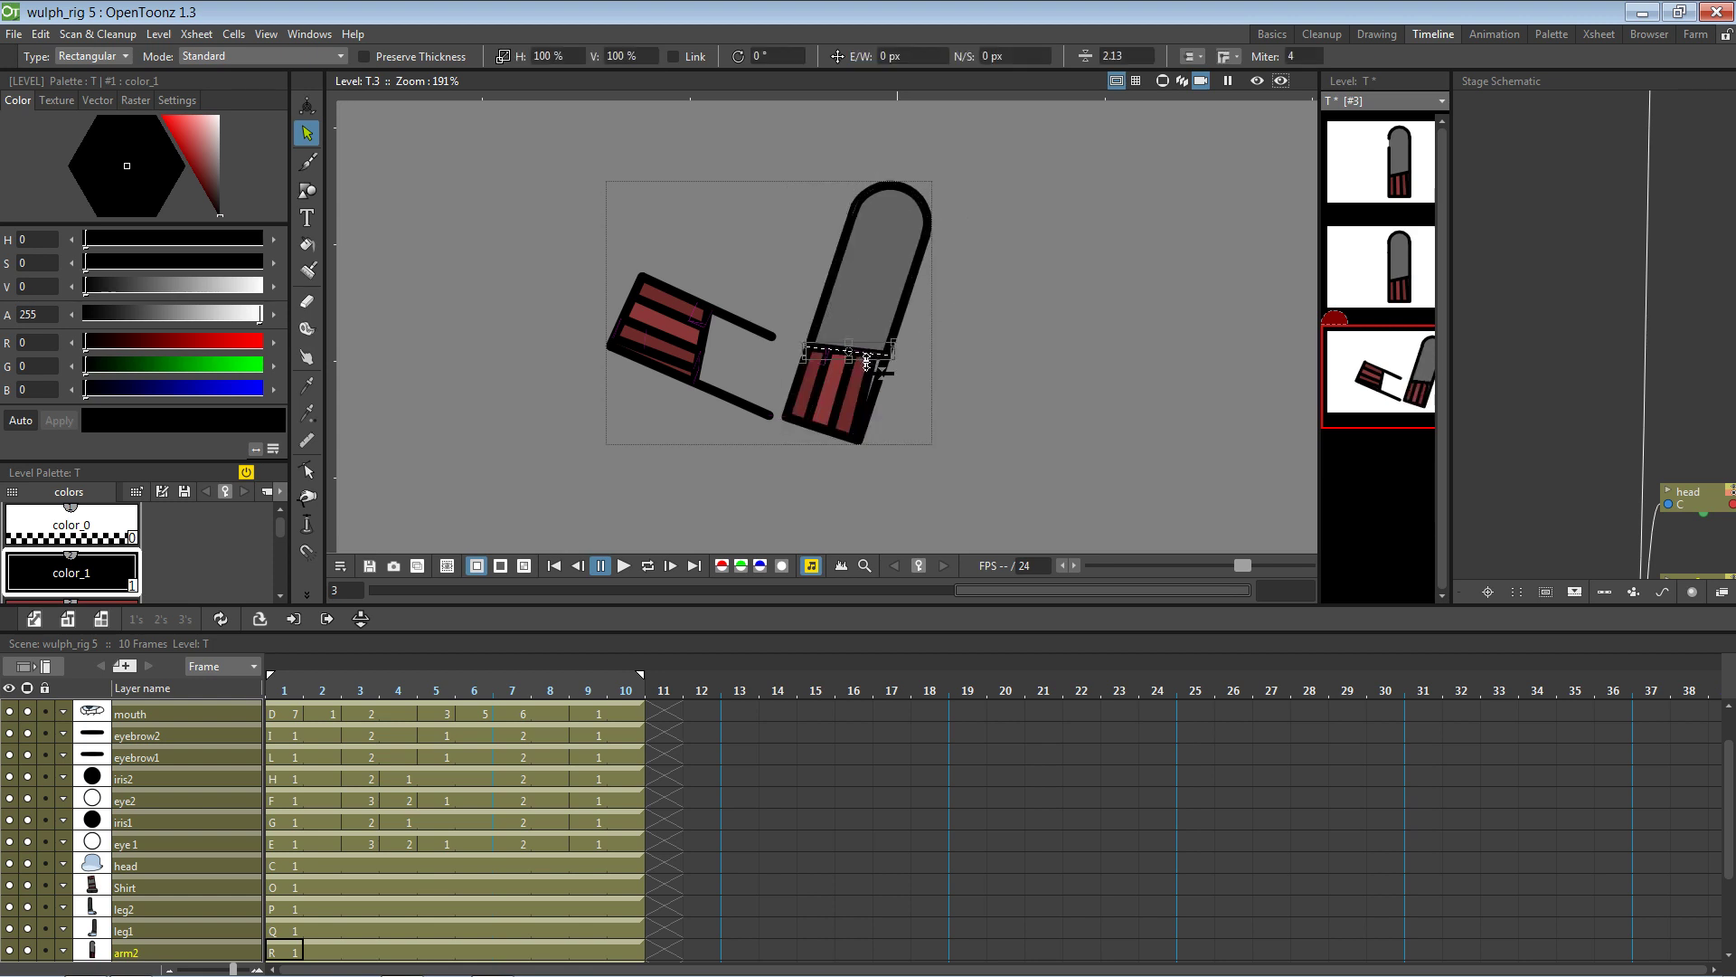
pyautogui.press('Delete')
pyautogui.click(828, 363)
pyautogui.press('Delete')
pyautogui.click(818, 395)
pyautogui.press('Delete')
pyautogui.click(848, 390)
pyautogui.press('Delete')
pyautogui.click(859, 436)
pyautogui.press('Delete')
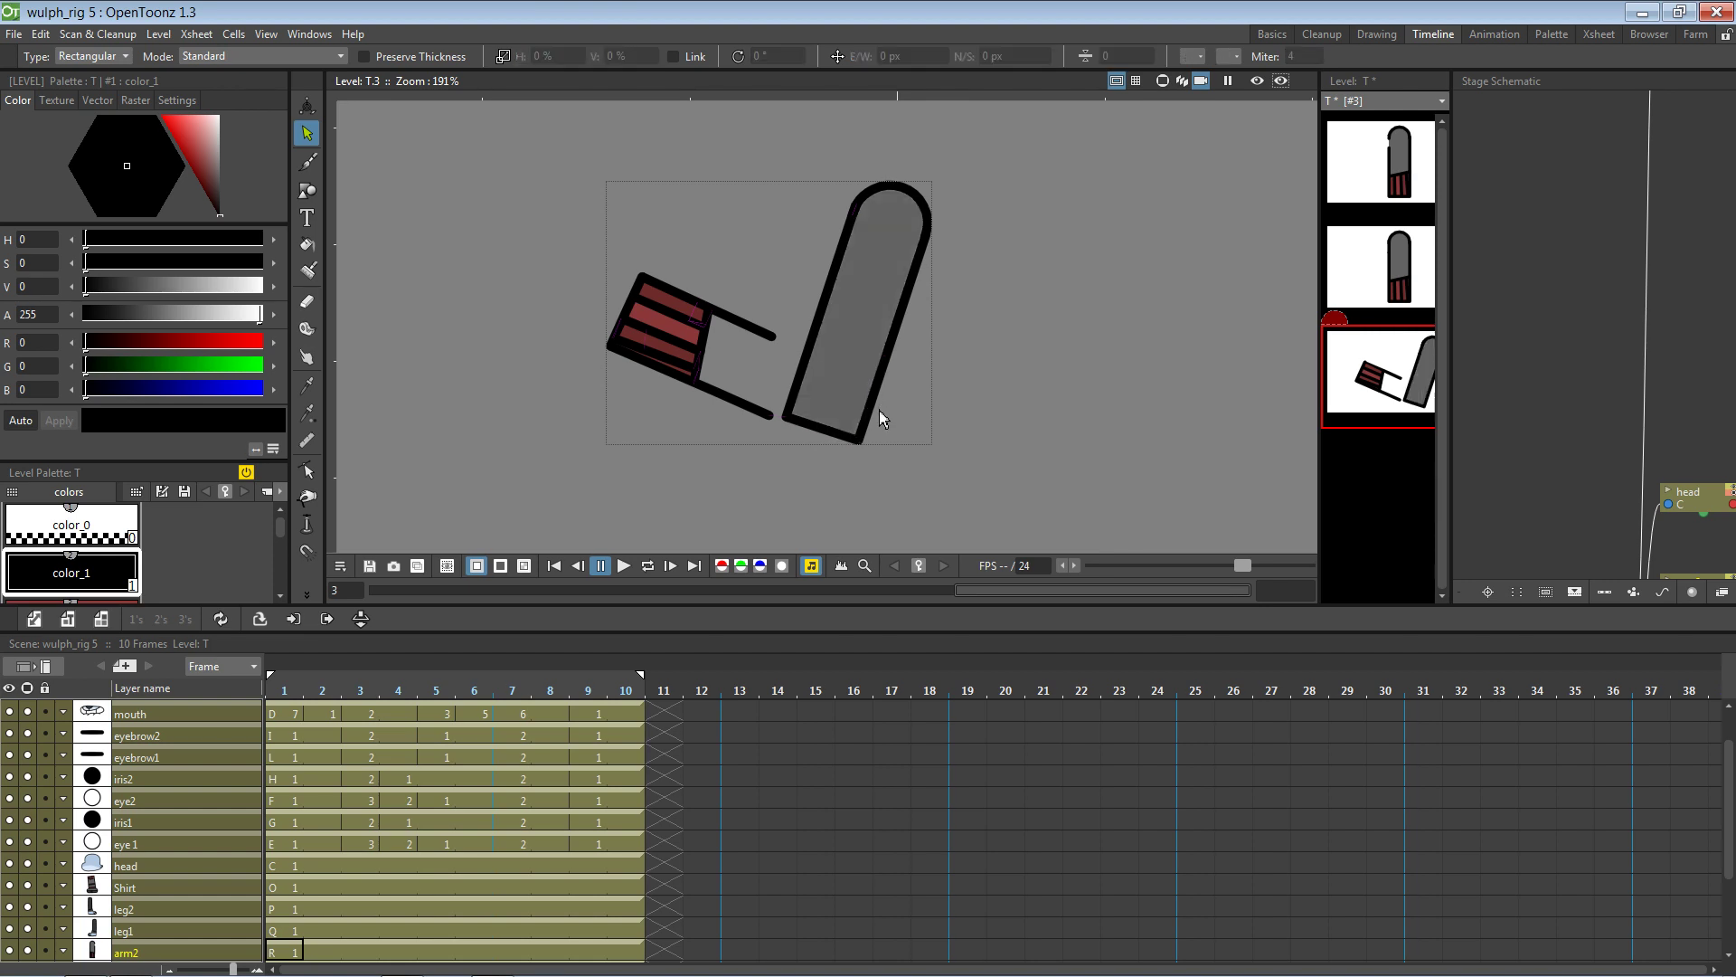
# Cut the tilted sleeve's outline on both sides near its lower end with the Cutter tool and delete the severed end piece
pyautogui.click(862, 440)
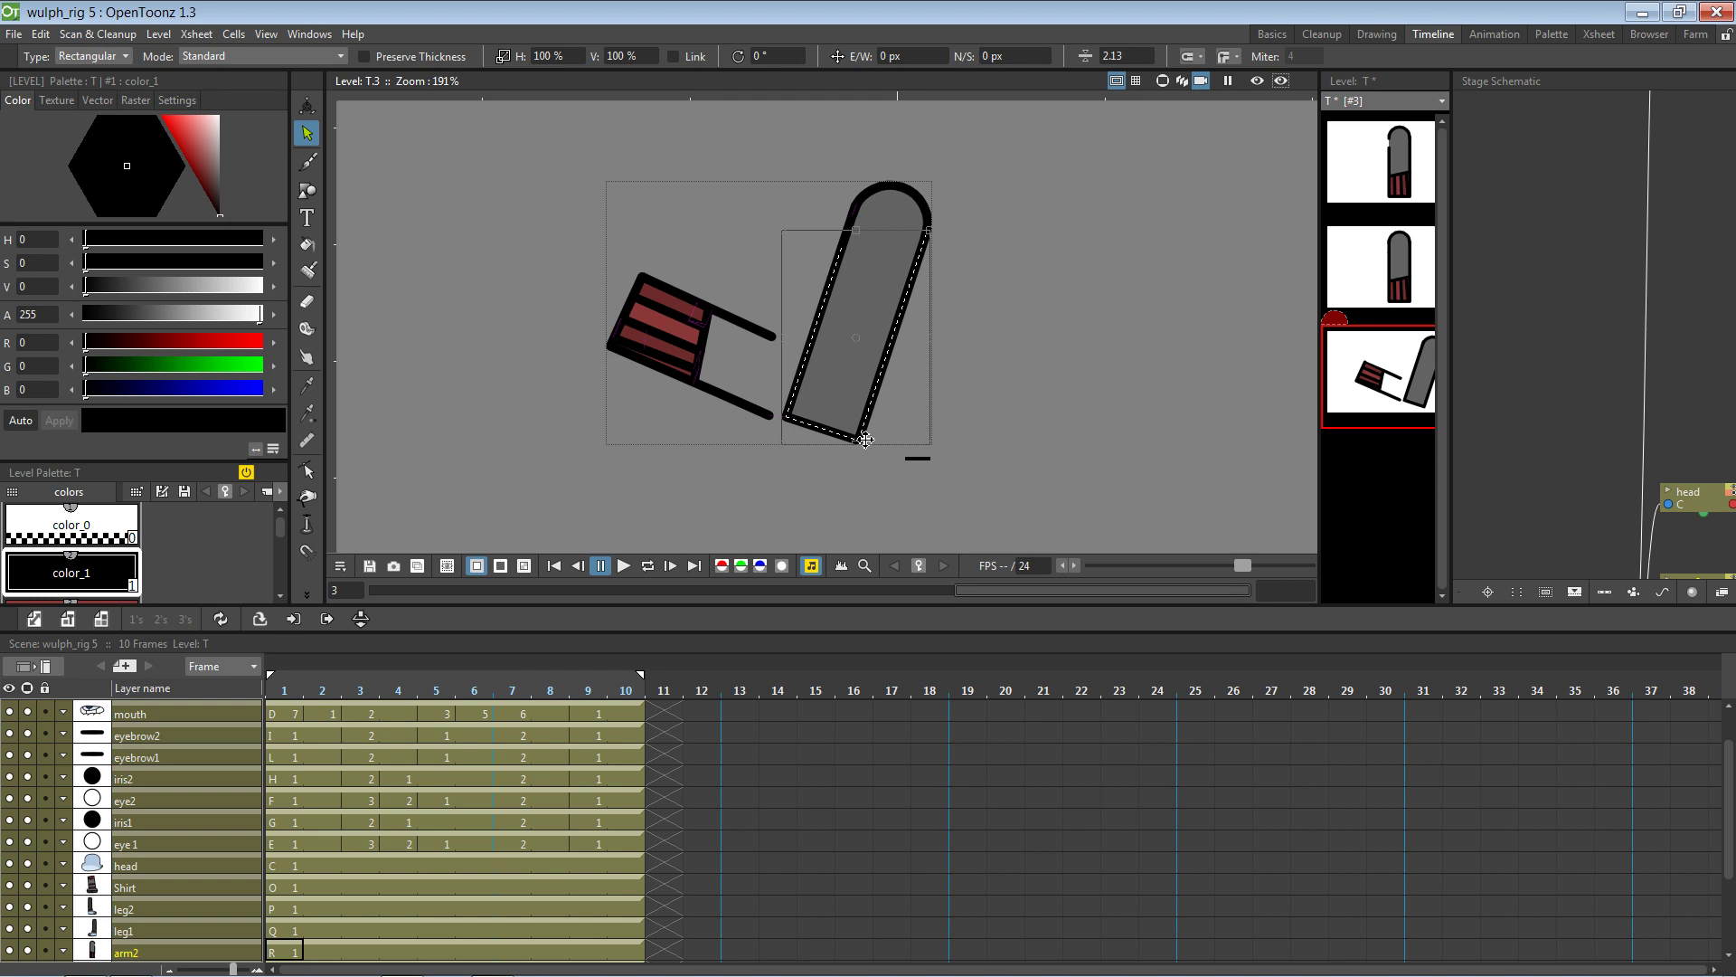
pyautogui.click(939, 390)
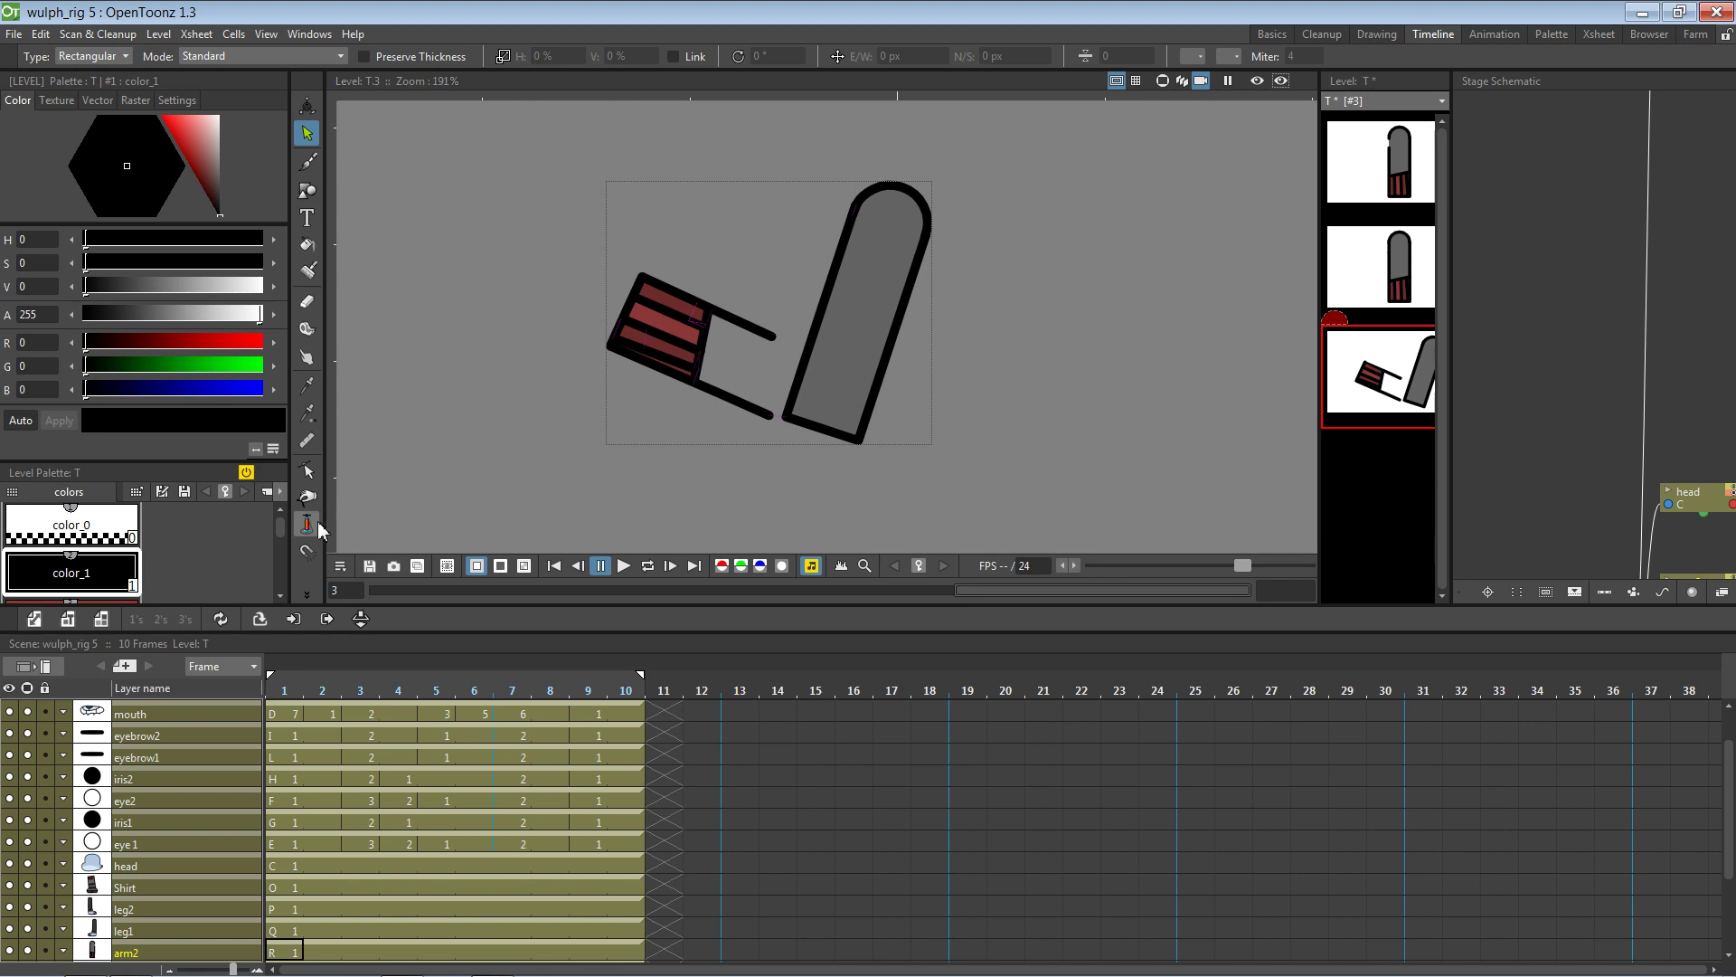
pyautogui.click(308, 594)
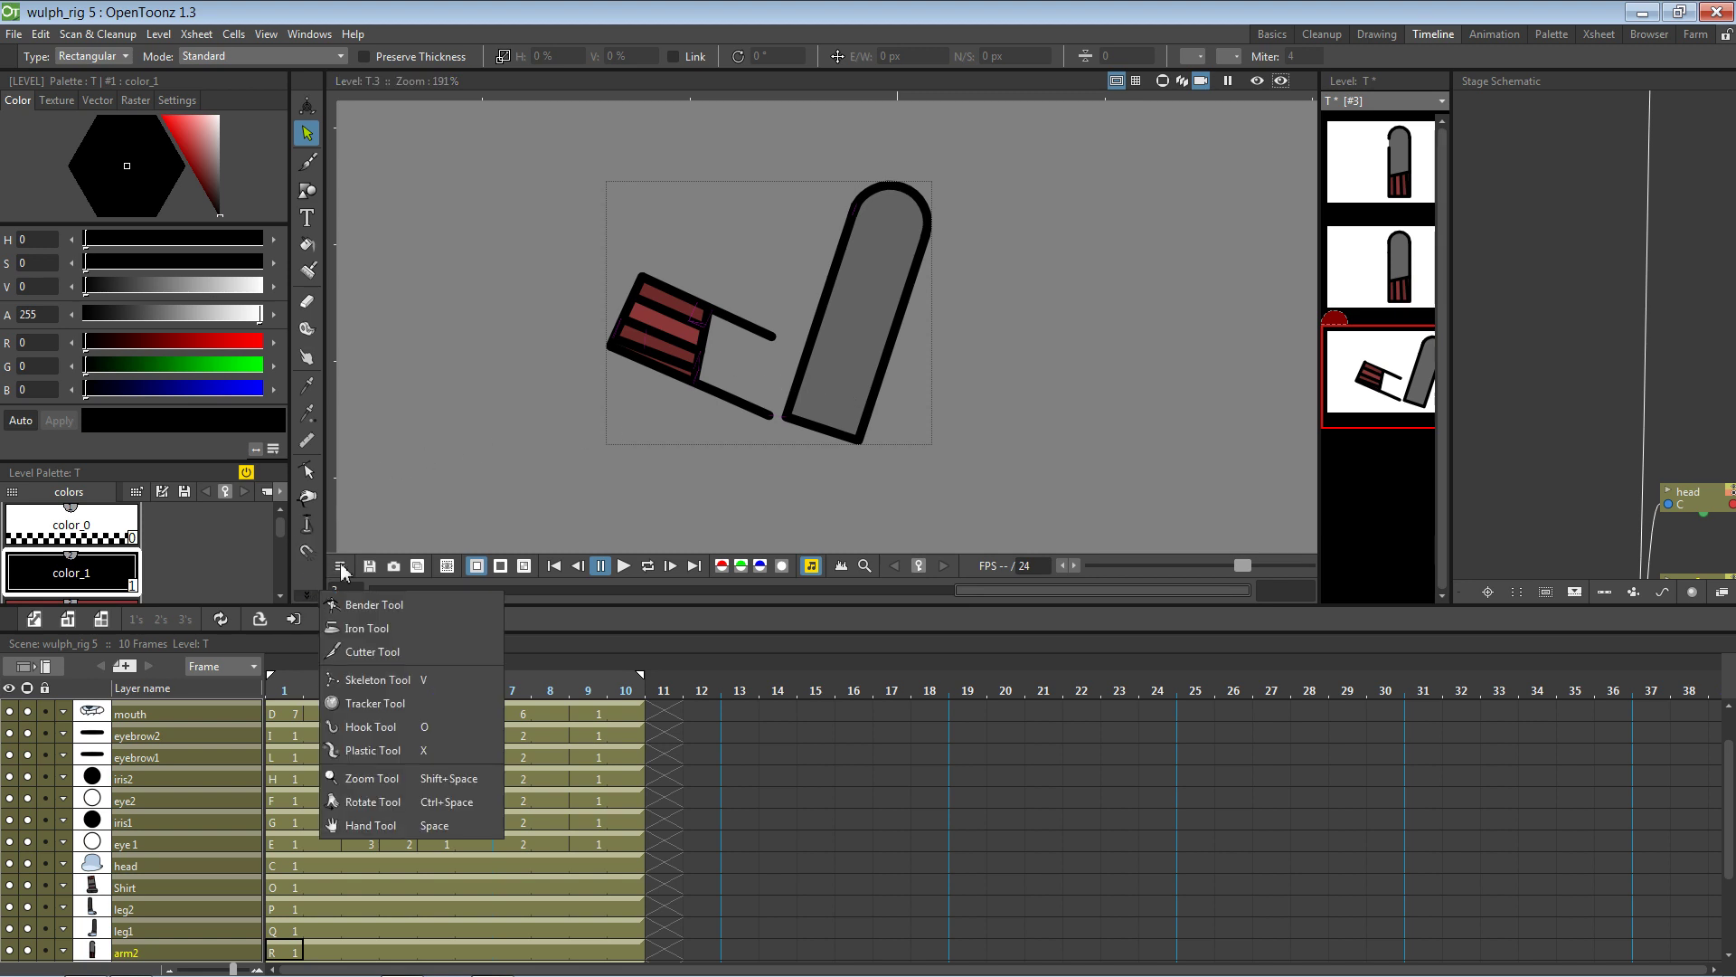
pyautogui.click(387, 651)
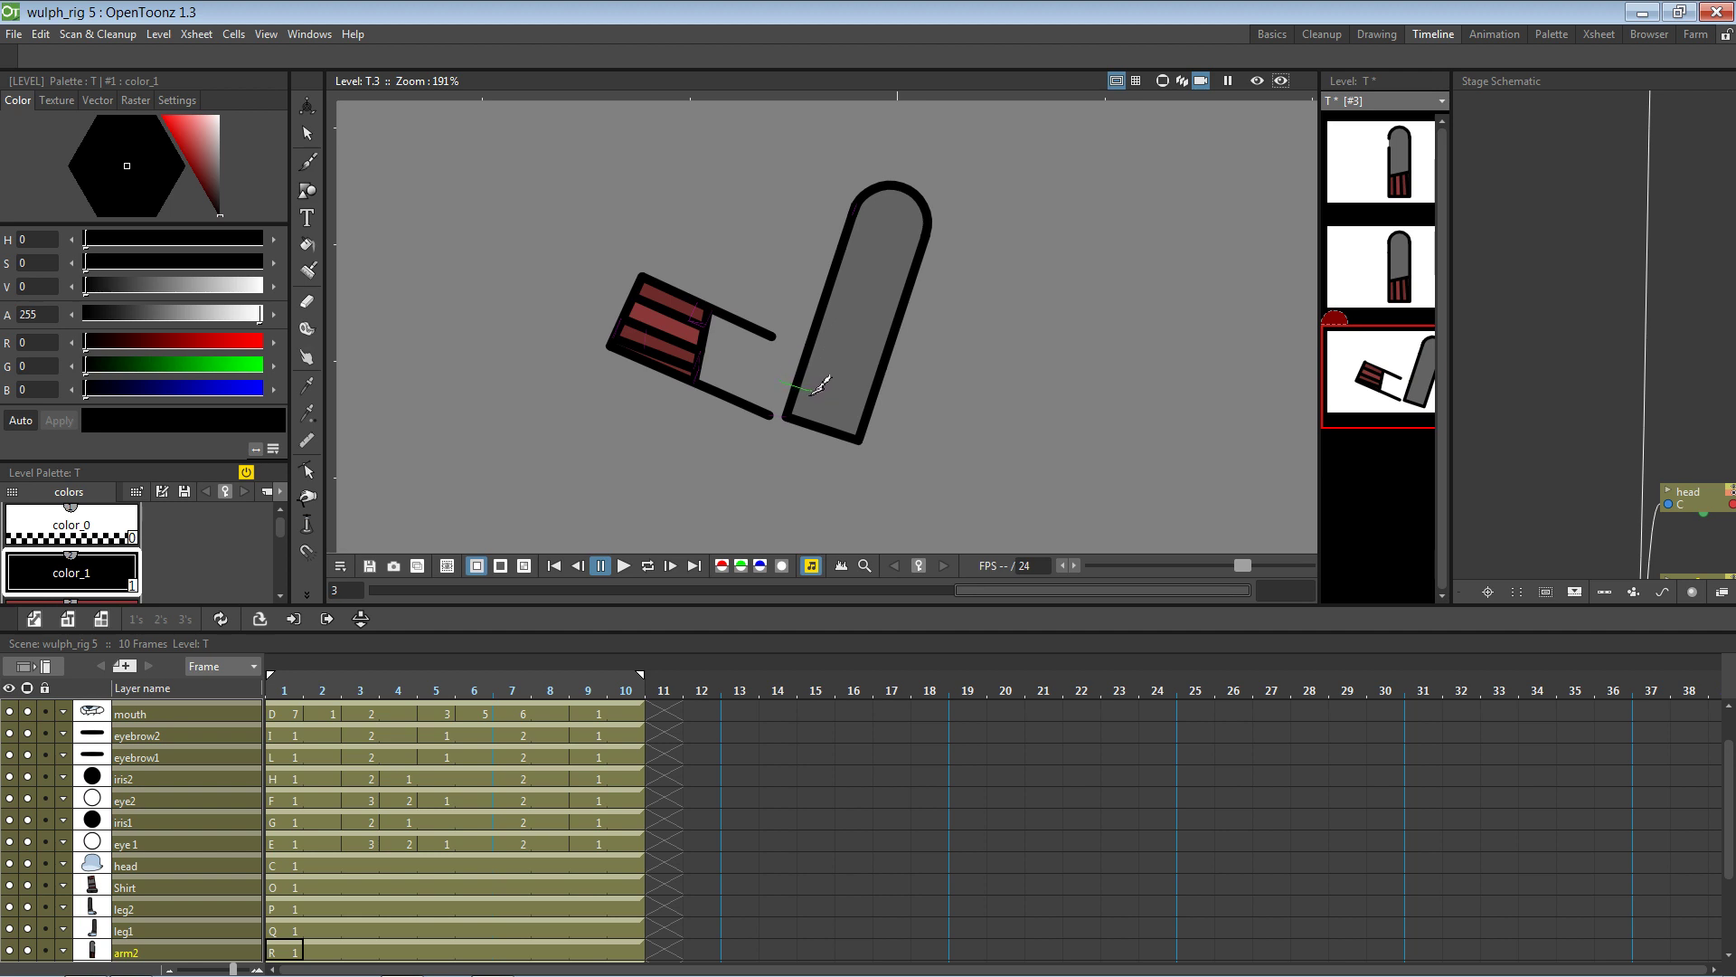
pyautogui.press('t')
pyautogui.press('s')
pyautogui.click(804, 423)
pyautogui.press('Delete')
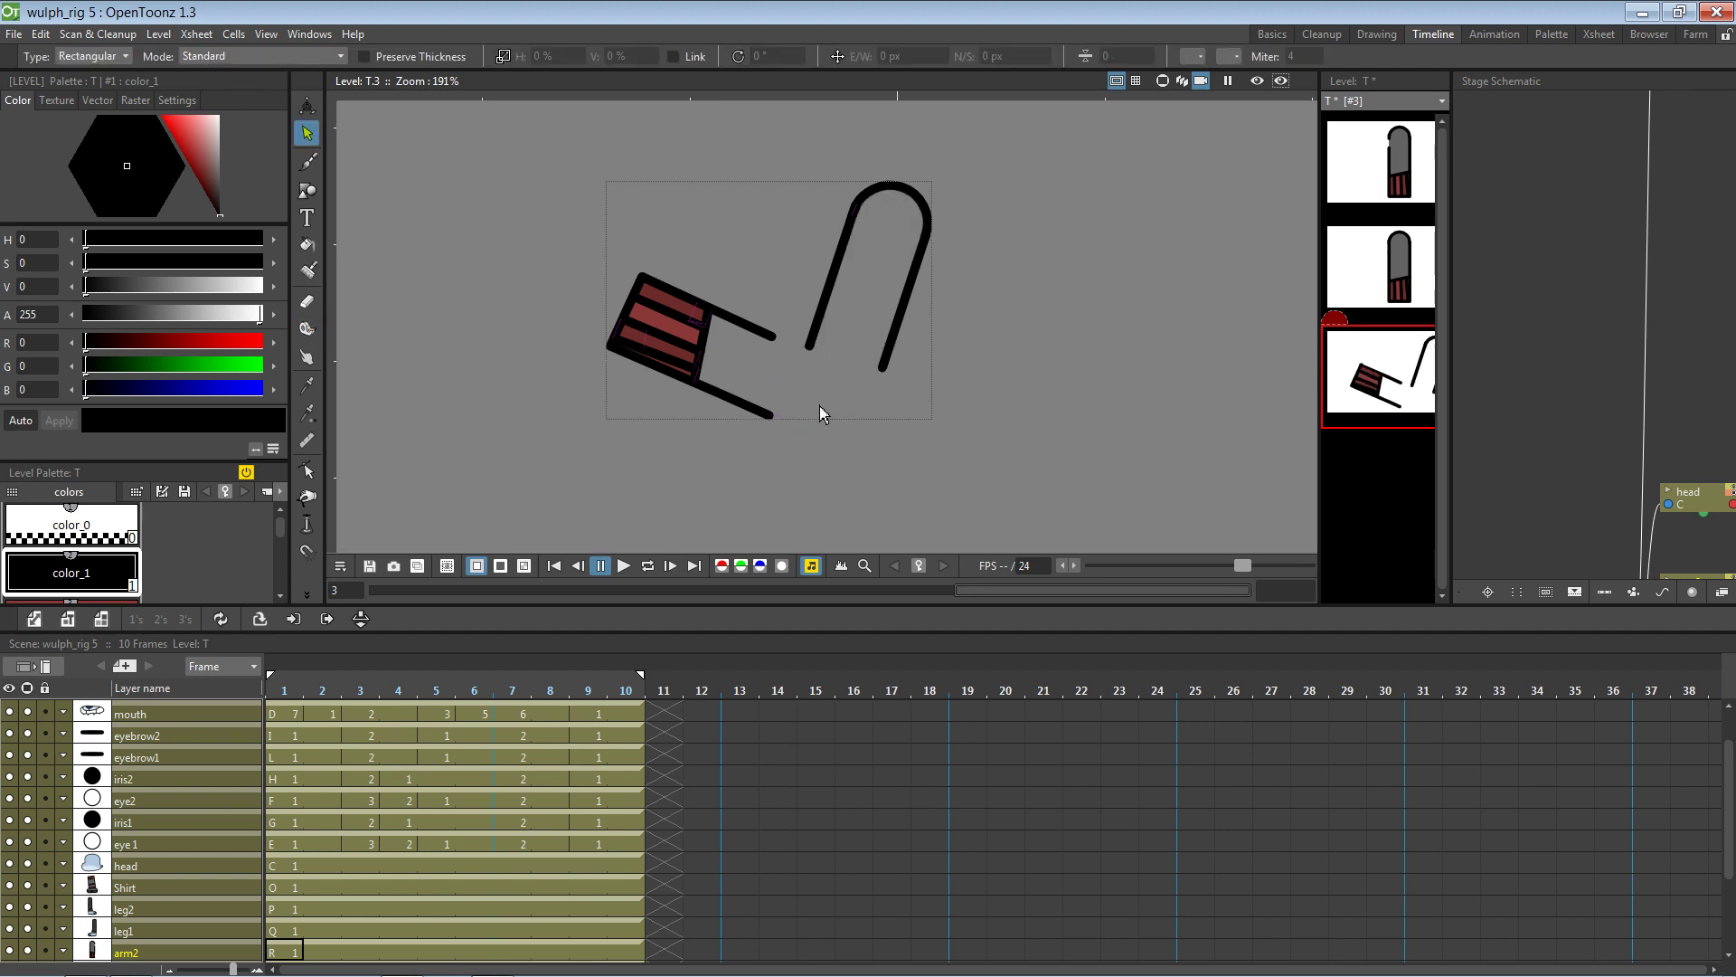
# Move the cuff piece over to overlap the upper arm's inner line and shorten its lower line by pulling the end point inward
pyautogui.moveTo(567, 258)
pyautogui.mouseDown()
pyautogui.moveTo(792, 450)
pyautogui.moveTo(762, 400)
pyautogui.moveTo(795, 404)
pyautogui.mouseUp()
pyautogui.click(934, 356)
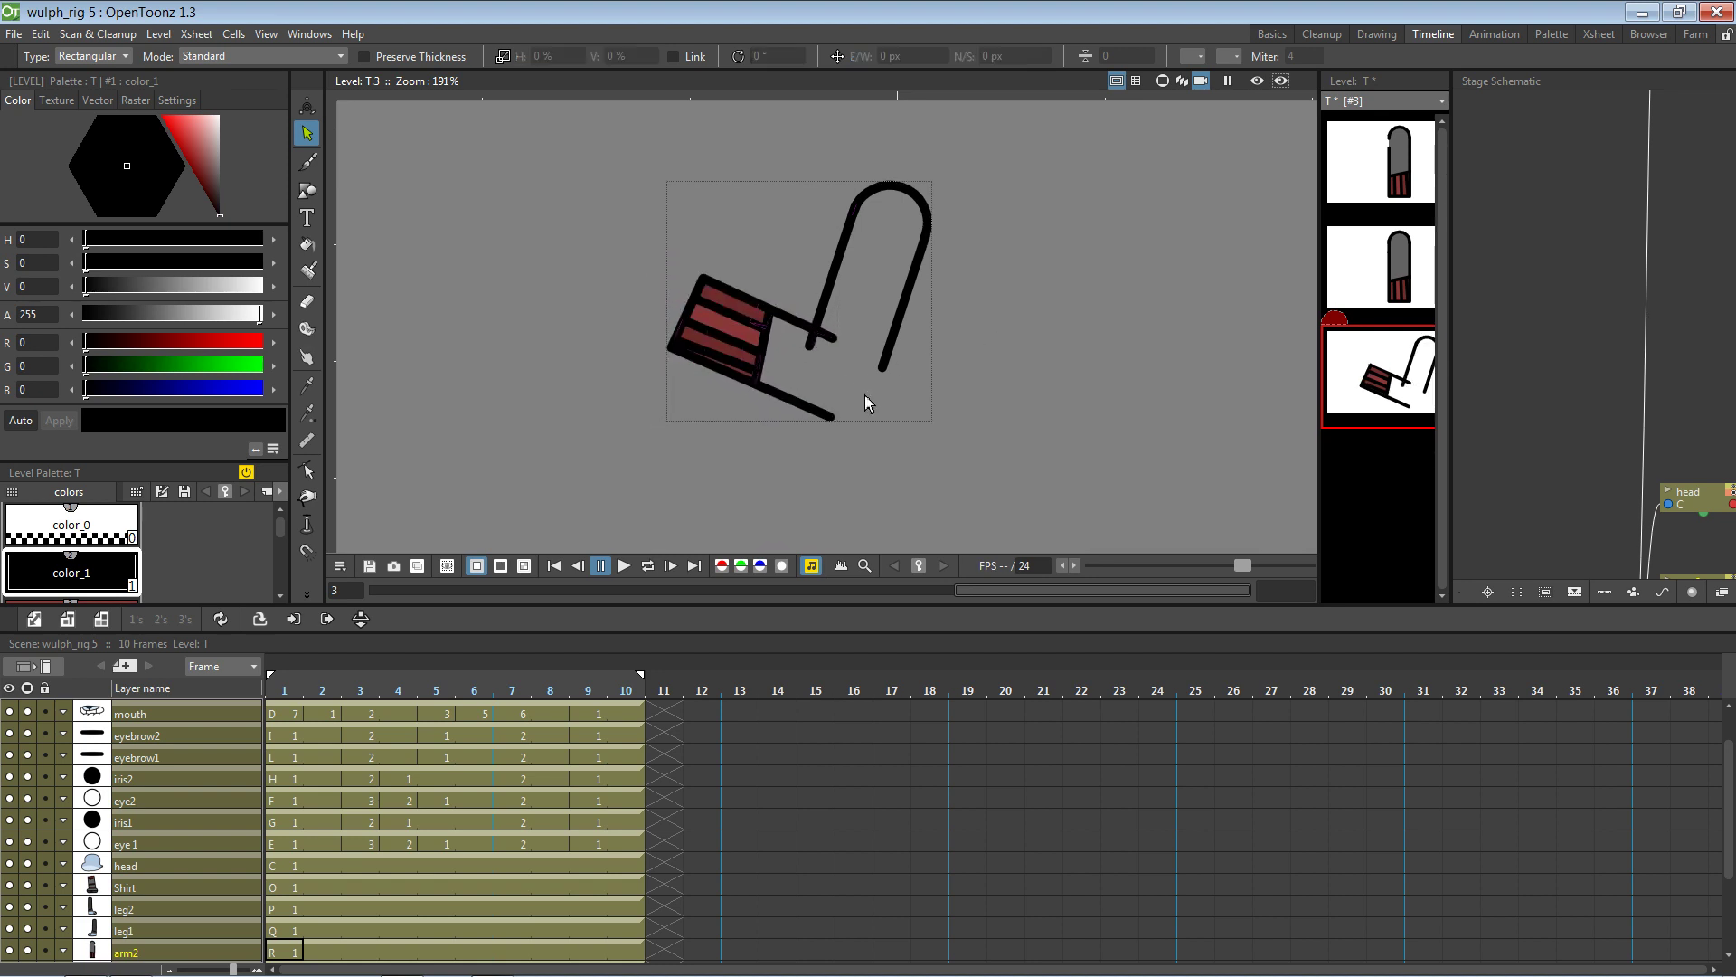
pyautogui.press('a')
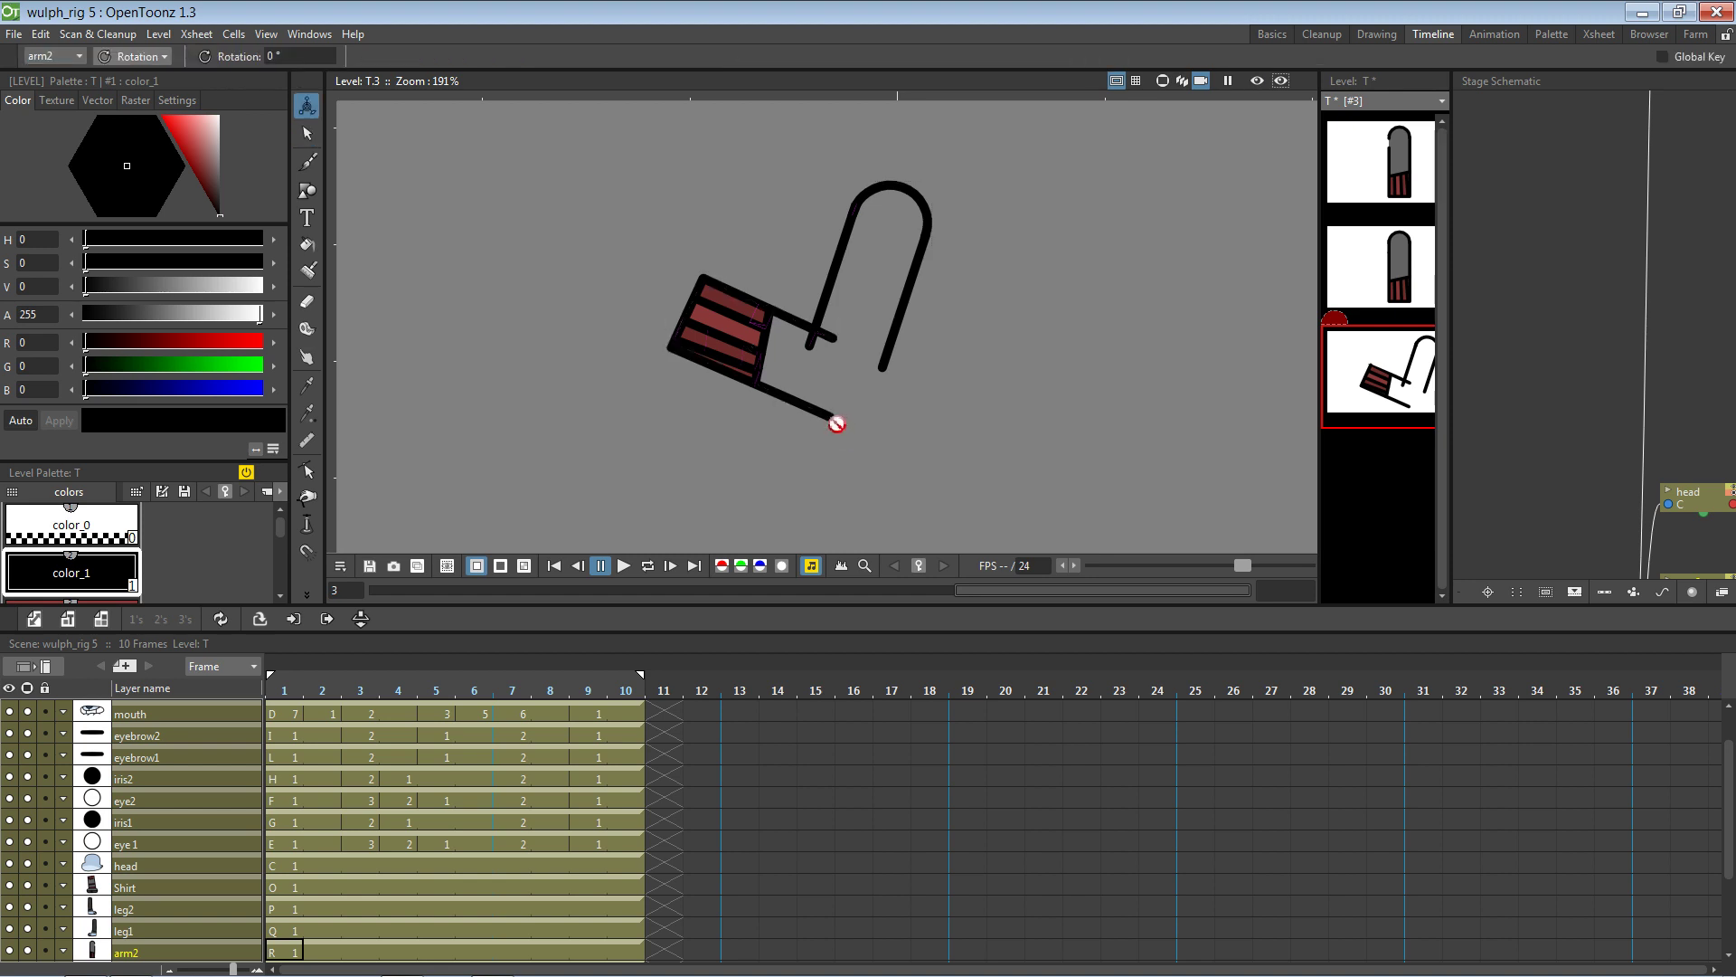
pyautogui.press('c')
pyautogui.click(835, 423)
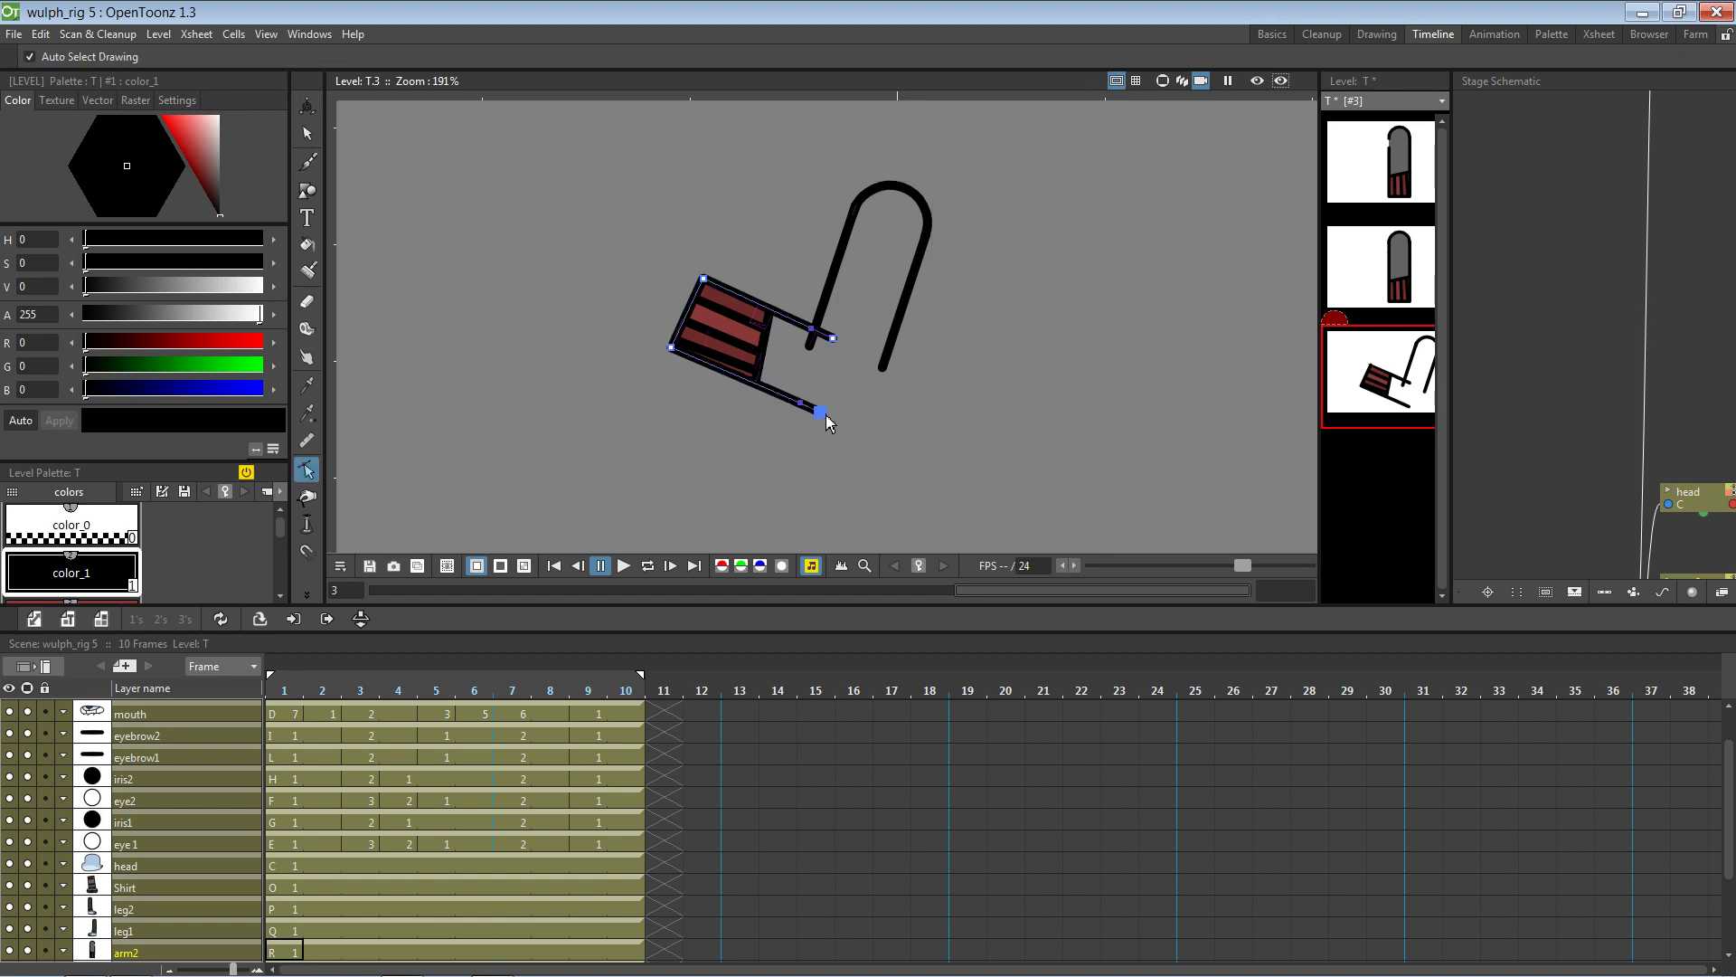
pyautogui.moveTo(825, 416); pyautogui.dragTo(819, 411)
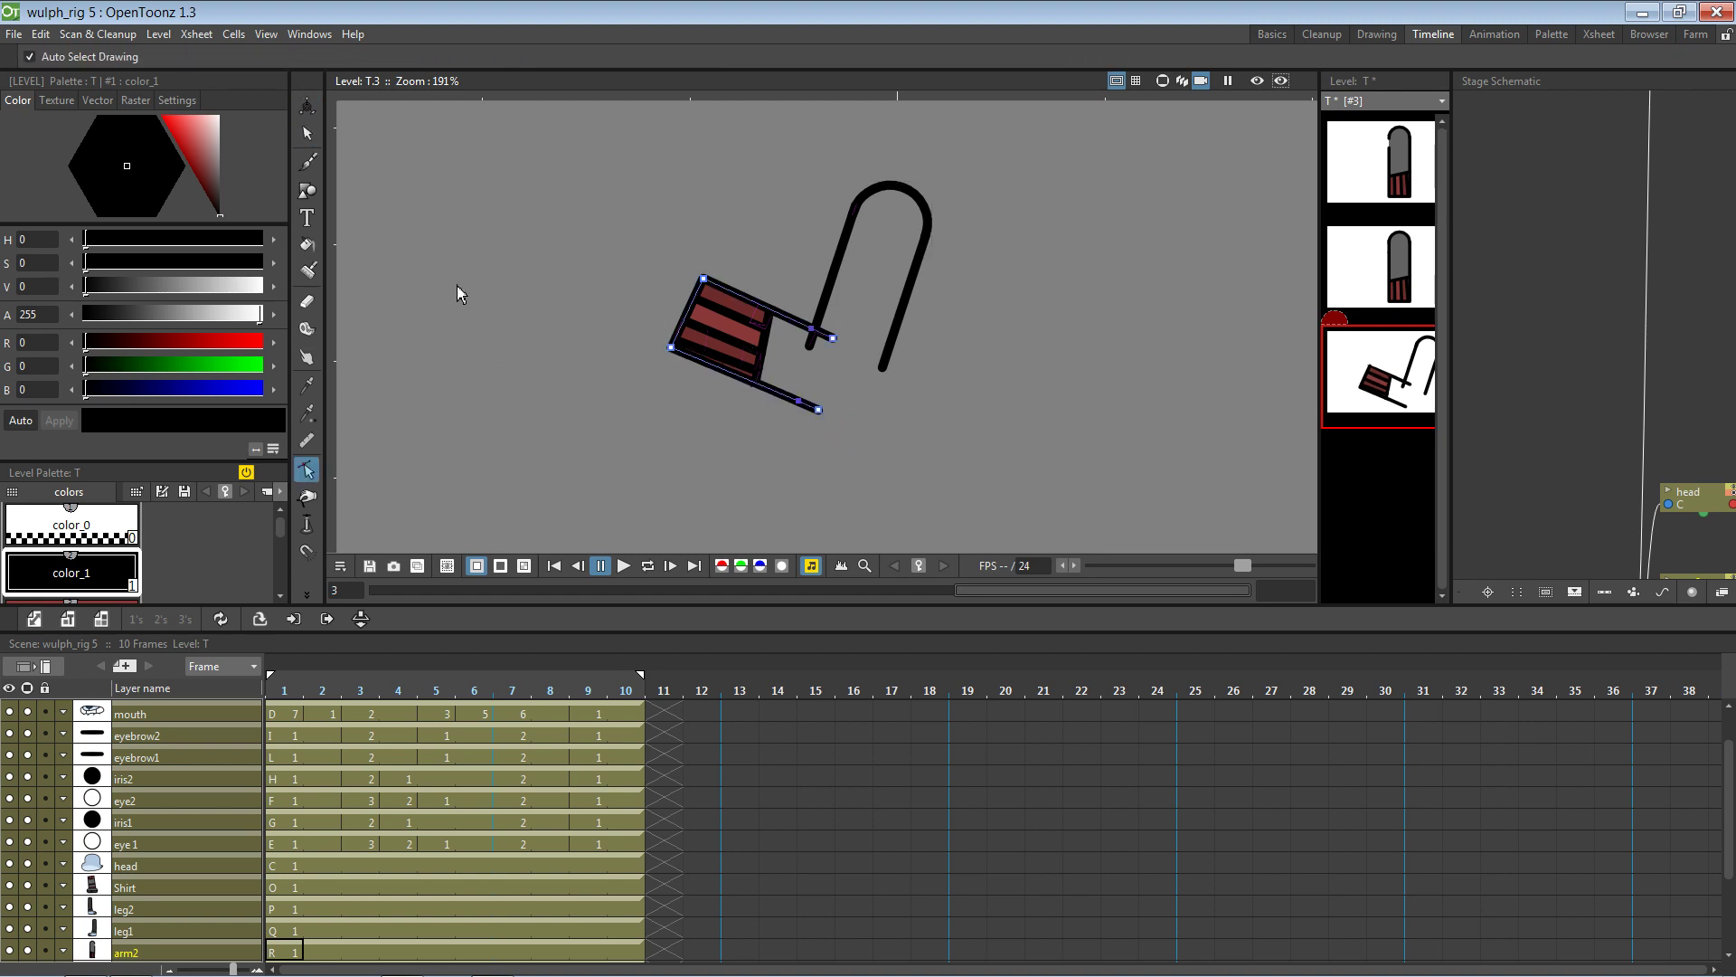
# Draw a rounded elbow with the Polyline shape from the forearm's lower line end to the end of the upper arm's outer line
pyautogui.click(307, 191)
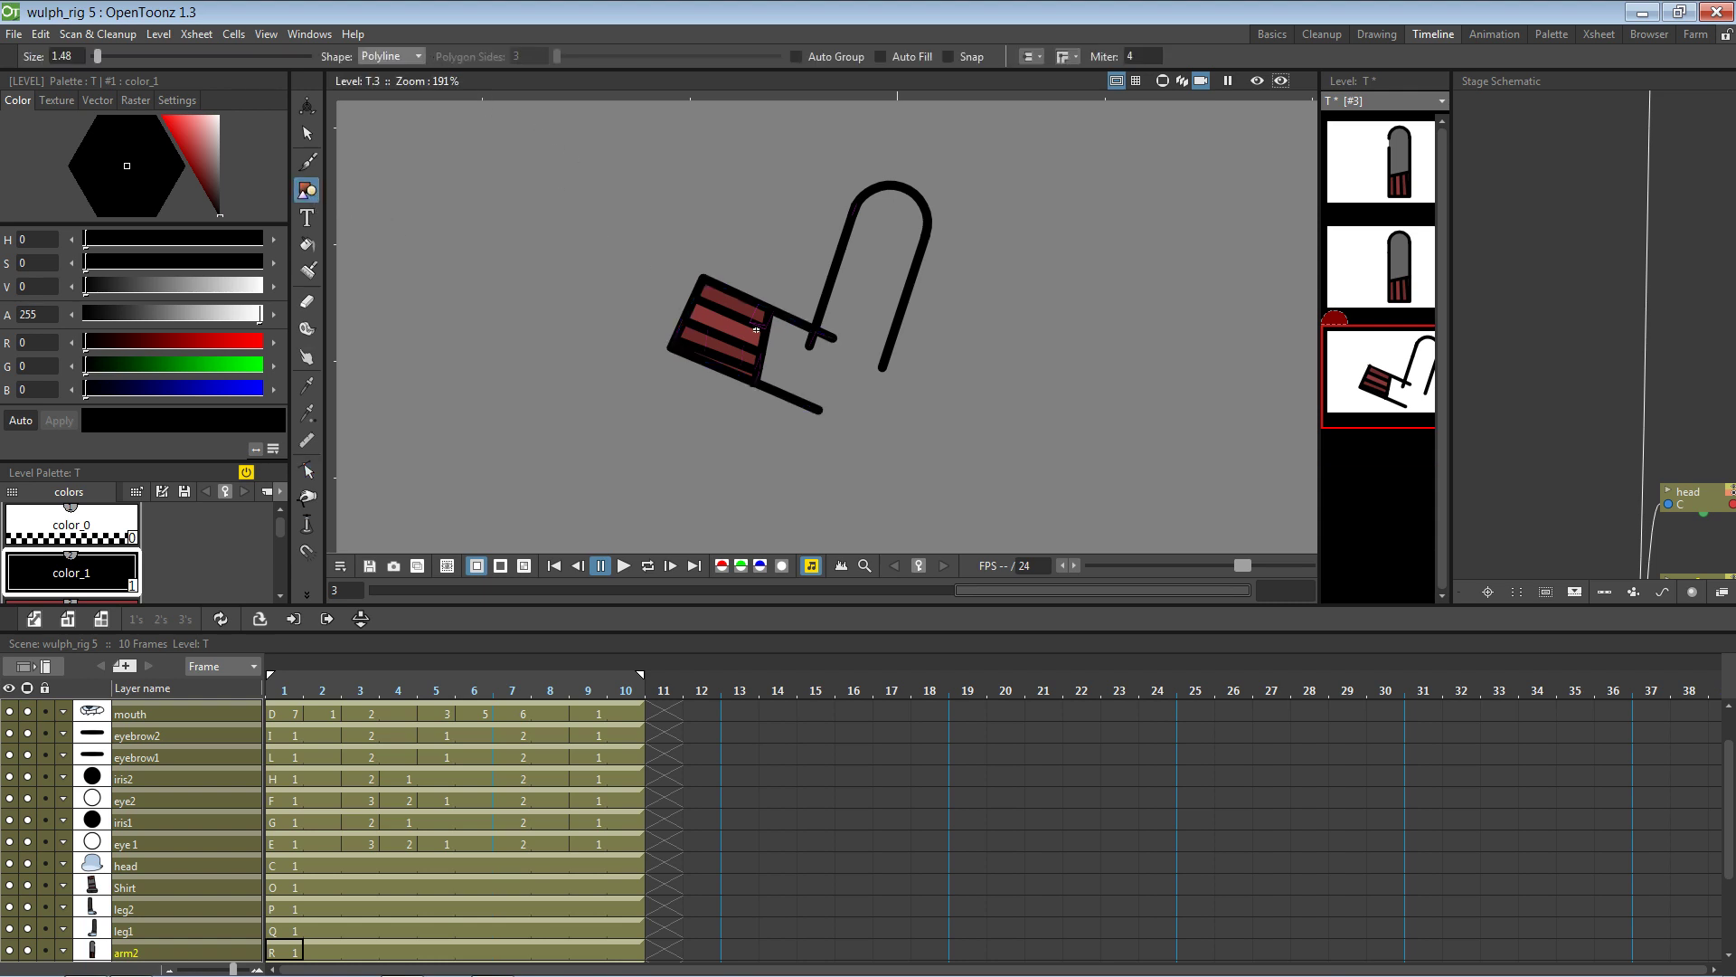
pyautogui.scroll(3, 900, 408)
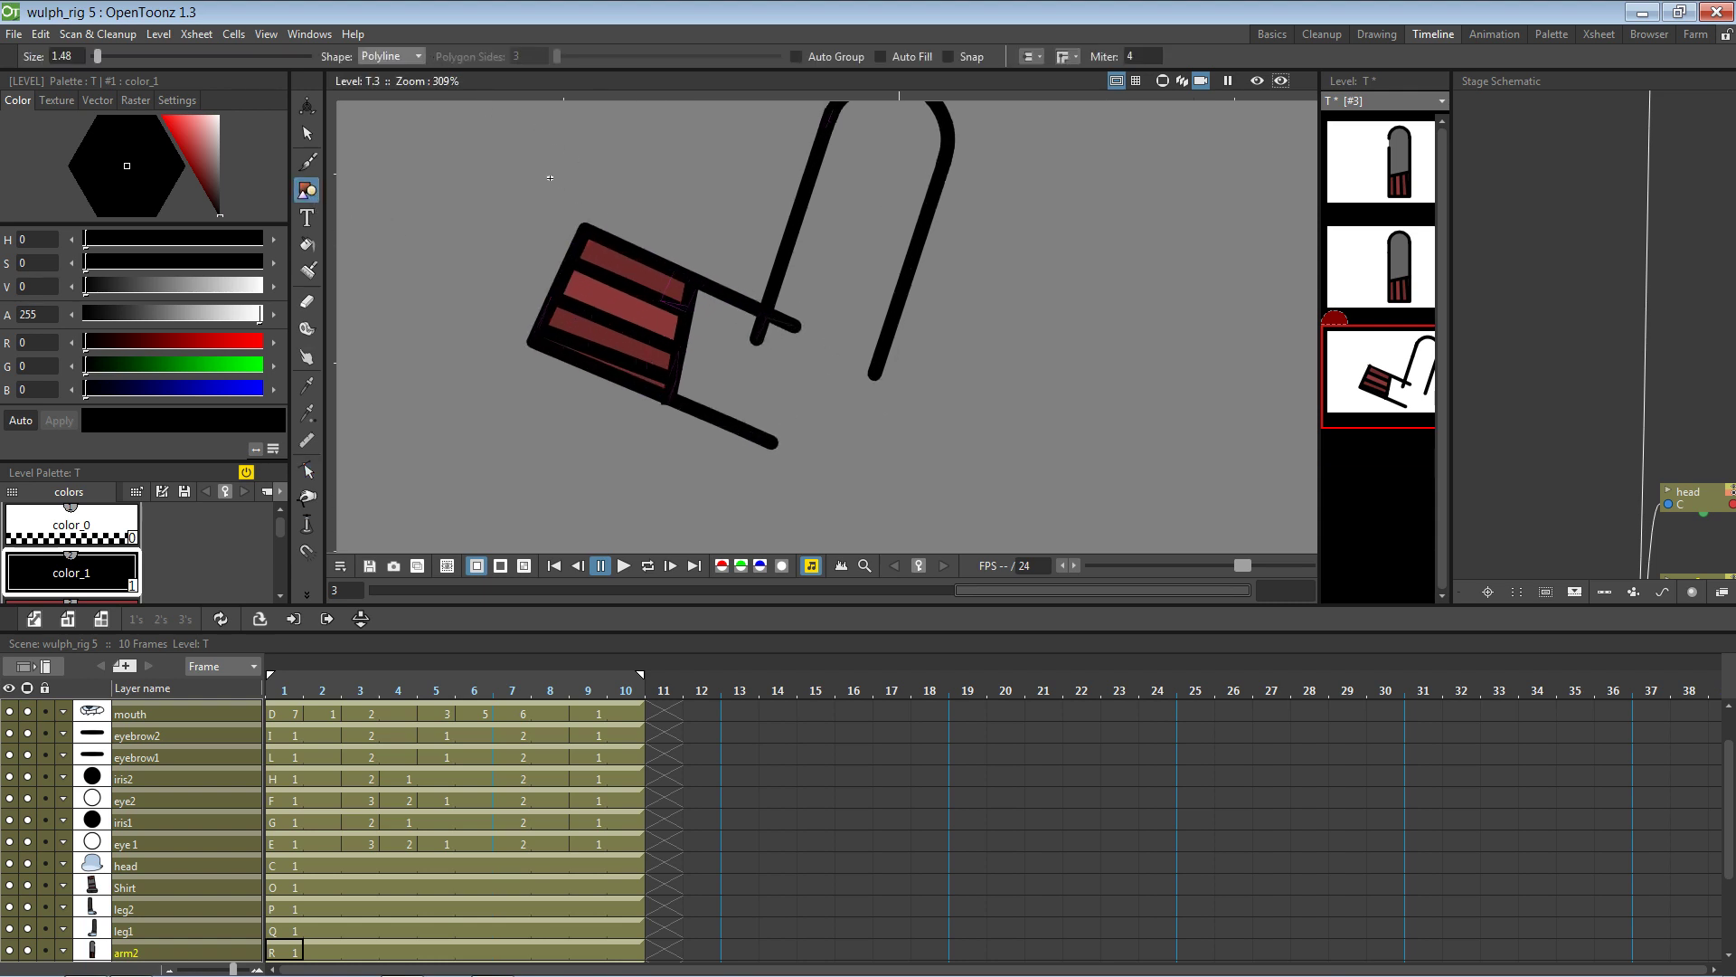
pyautogui.hotkey('alt', 'Tab')
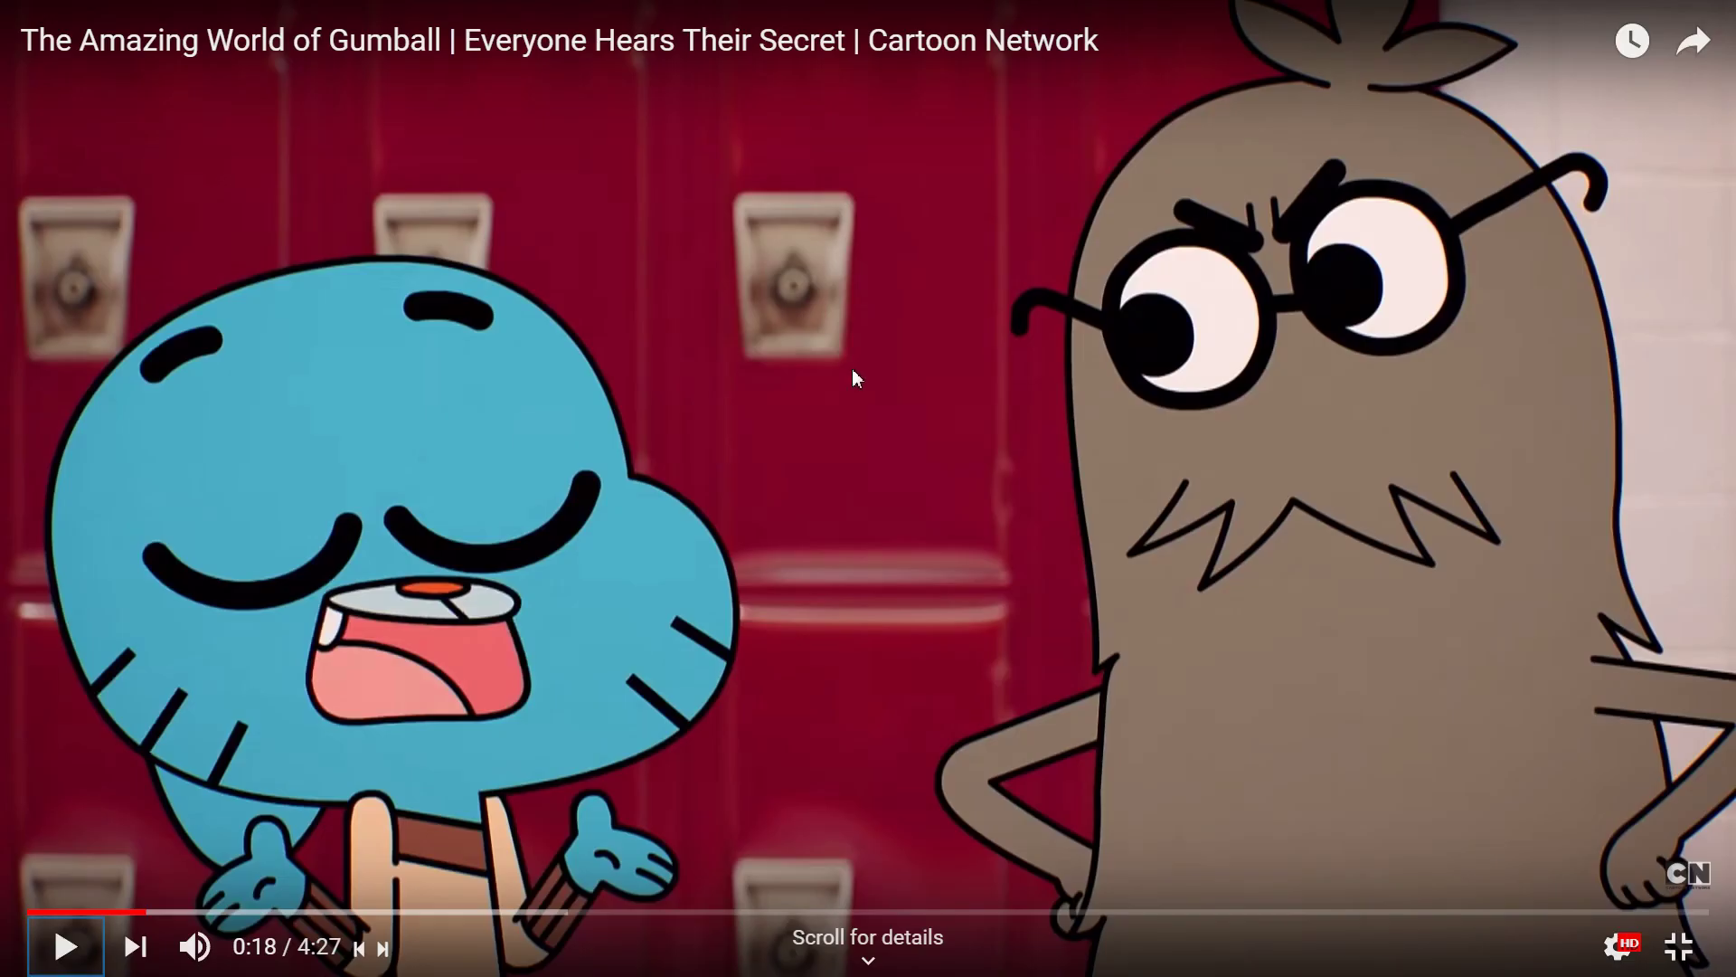
pyautogui.hotkey('alt', 'Tab')
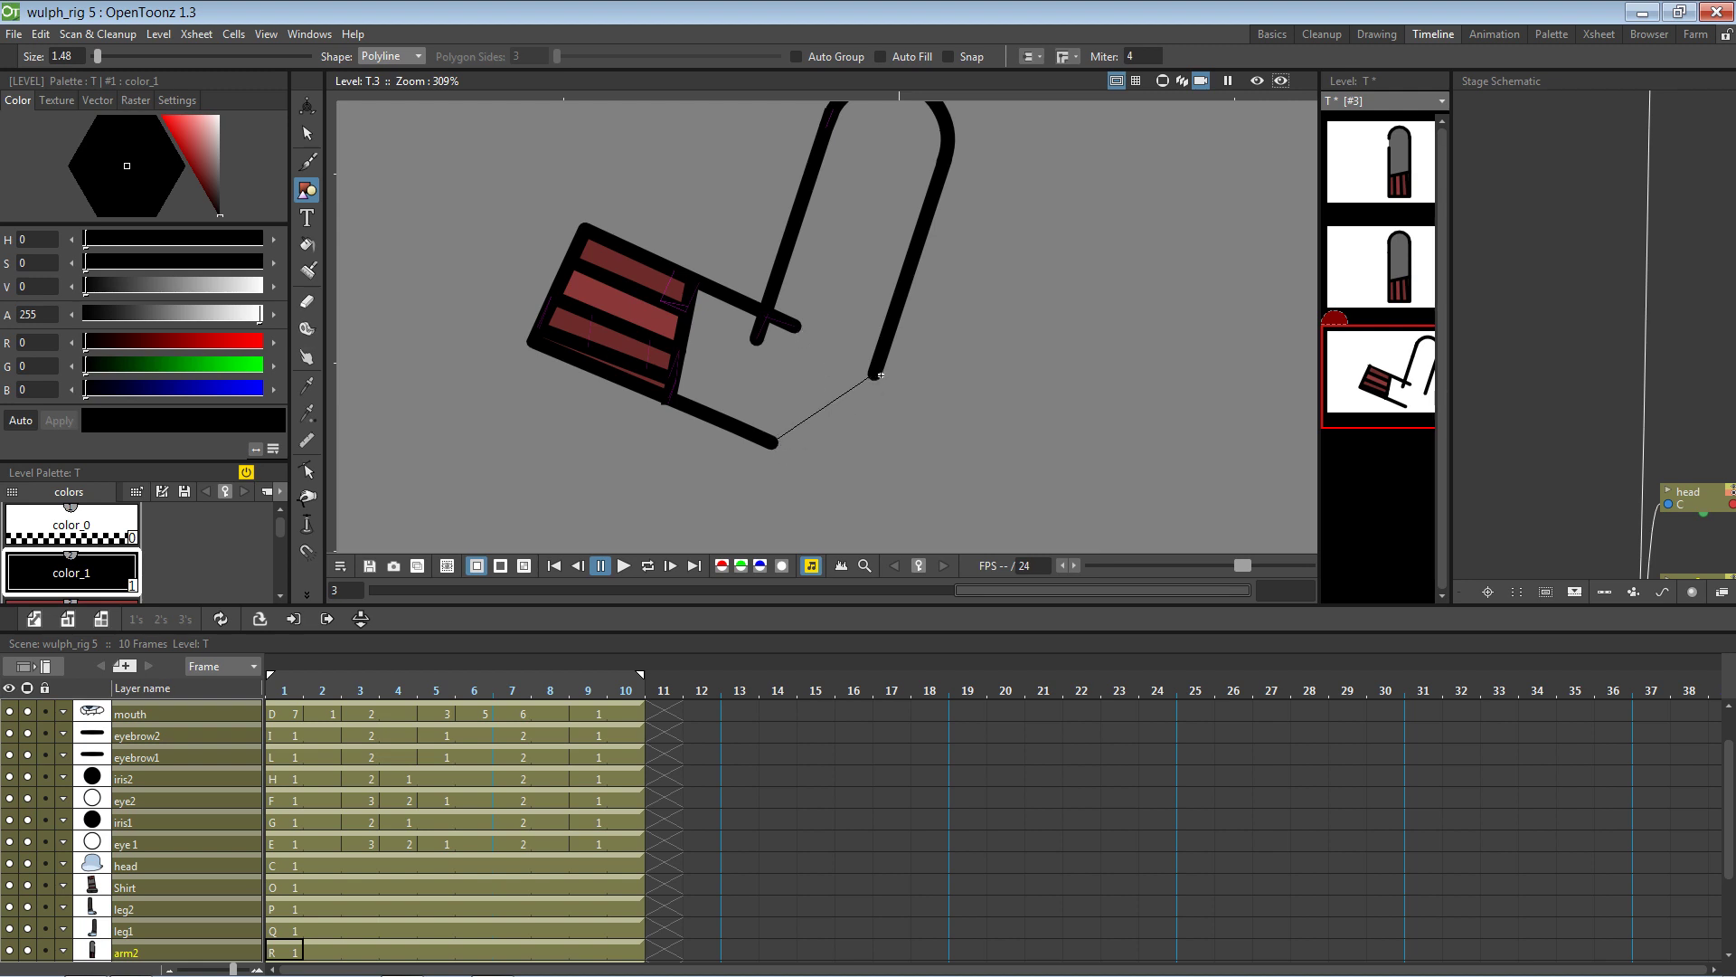
pyautogui.moveTo(876, 371); pyautogui.dragTo(908, 293)
pyautogui.press('Escape')
pyautogui.click(775, 447)
pyautogui.moveTo(810, 461); pyautogui.dragTo(825, 461)
pyautogui.moveTo(879, 374); pyautogui.dragTo(890, 339)
pyautogui.doubleClick(889, 341)
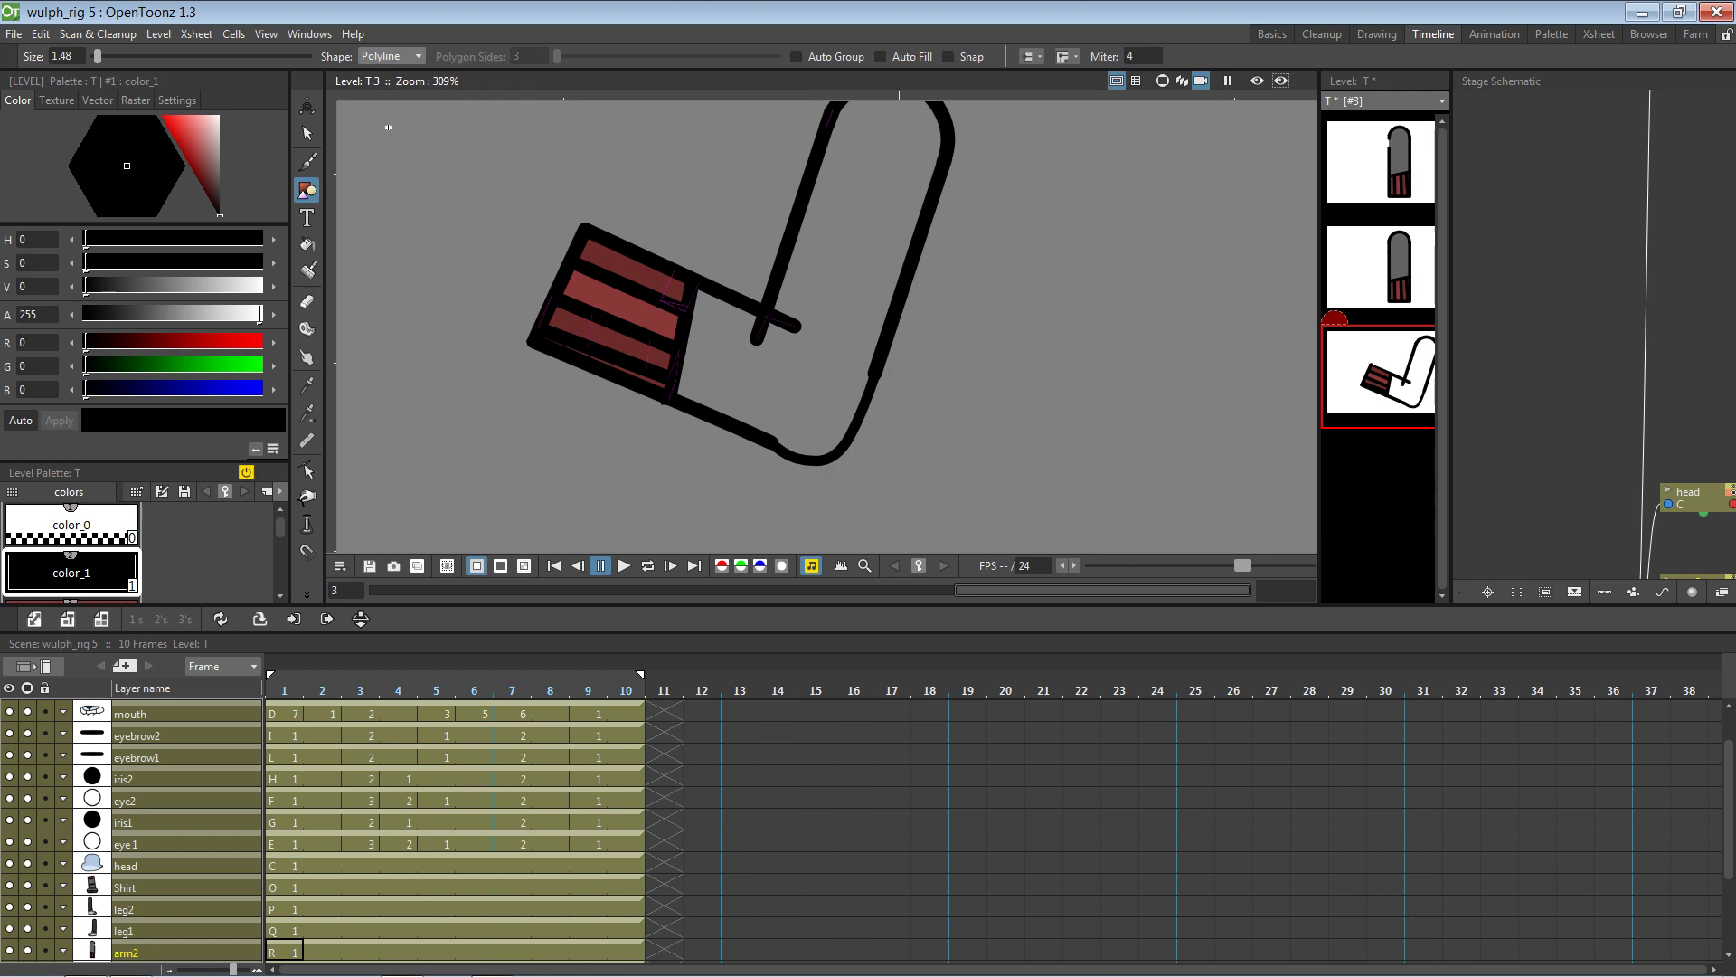
# Set the elbow curve's line thickness to 2.13 to match the cuff piece's outline
pyautogui.click(308, 132)
pyautogui.click(759, 437)
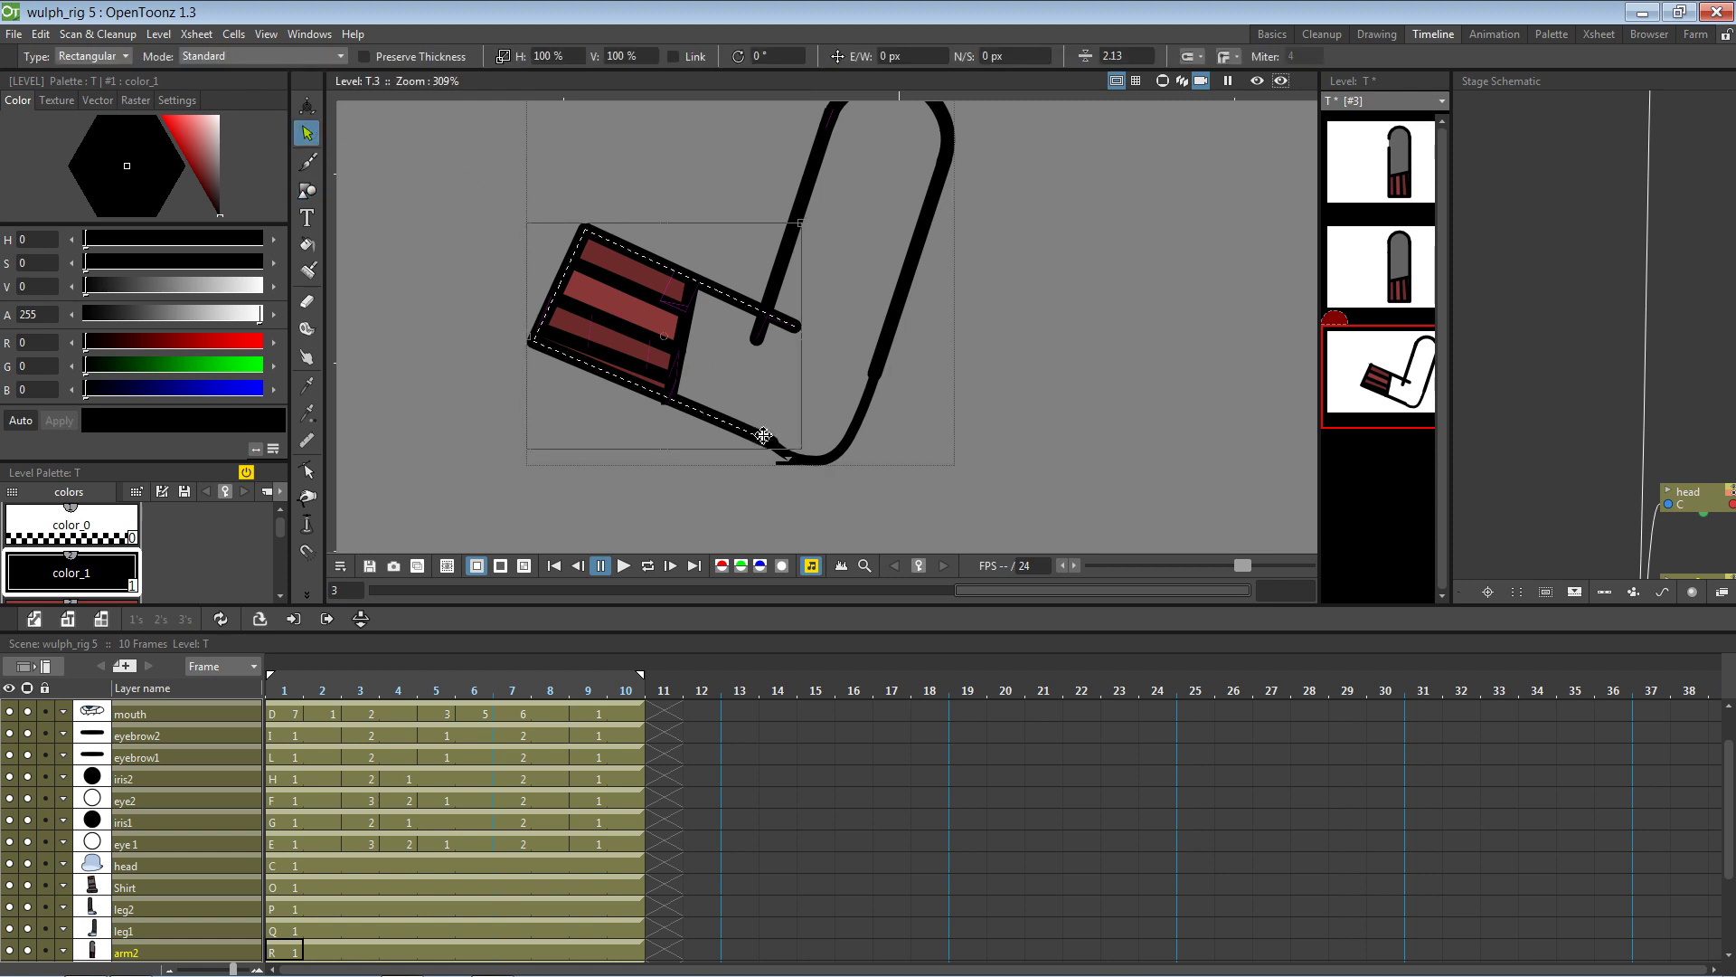
pyautogui.click(908, 302)
pyautogui.click(927, 418)
pyautogui.click(852, 432)
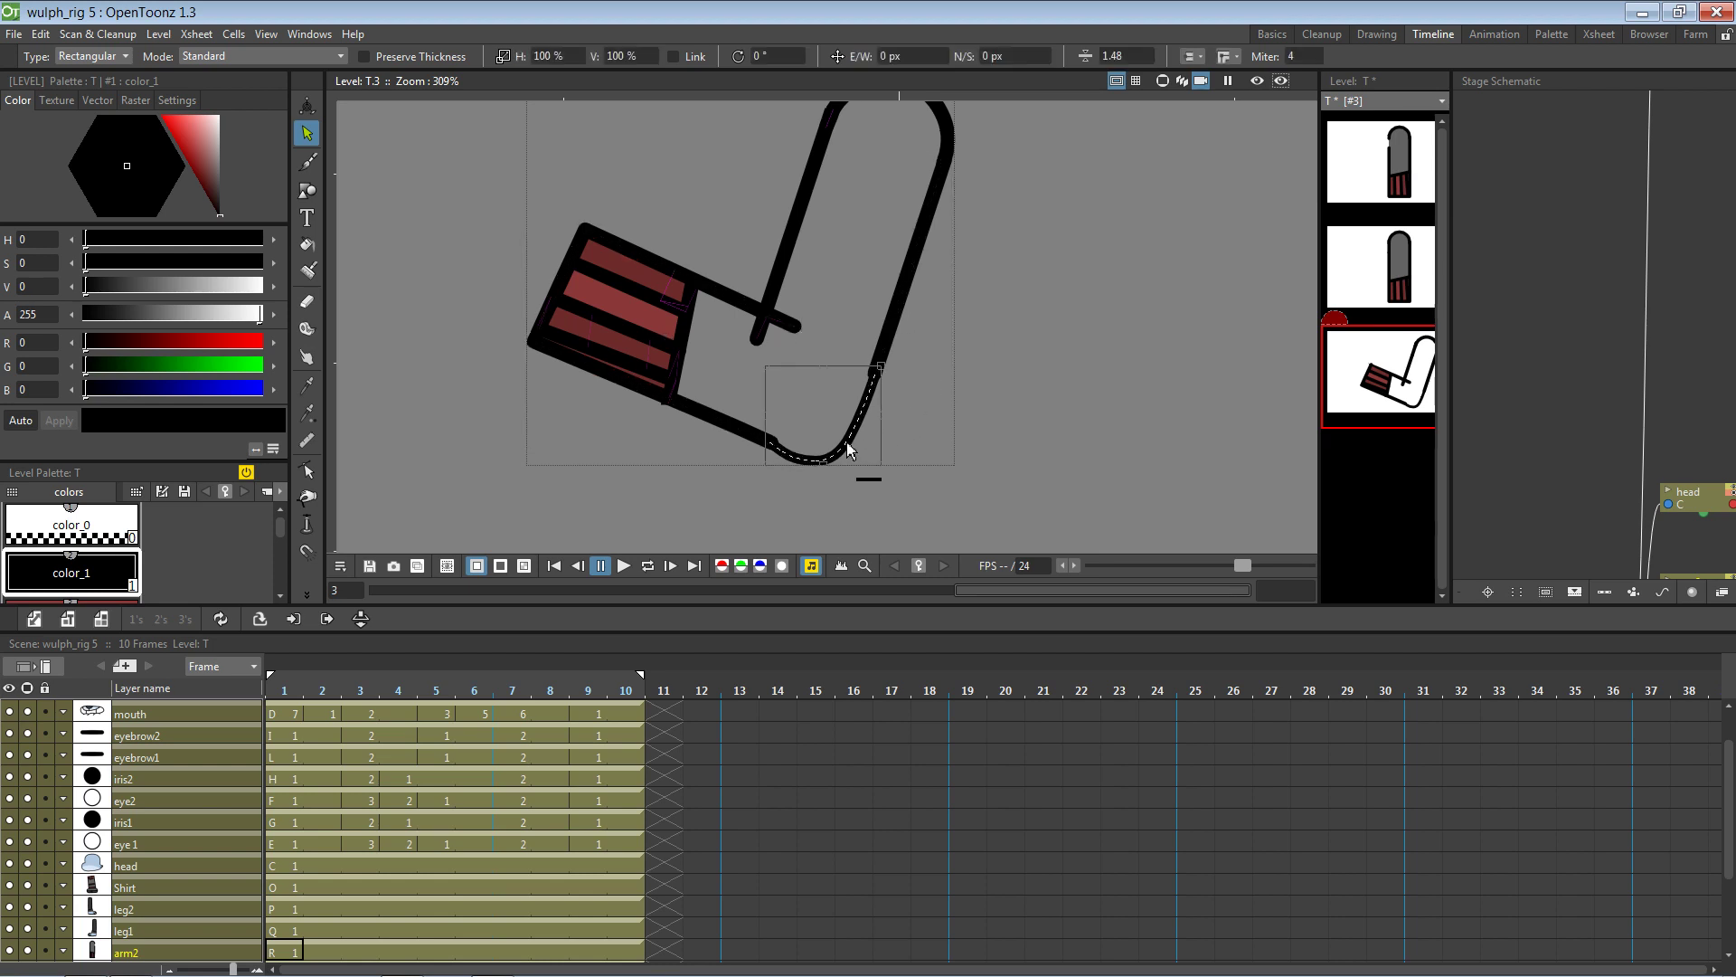
pyautogui.click(1131, 55)
pyautogui.click(1123, 56)
pyautogui.moveTo(1123, 56); pyautogui.dragTo(1116, 53)
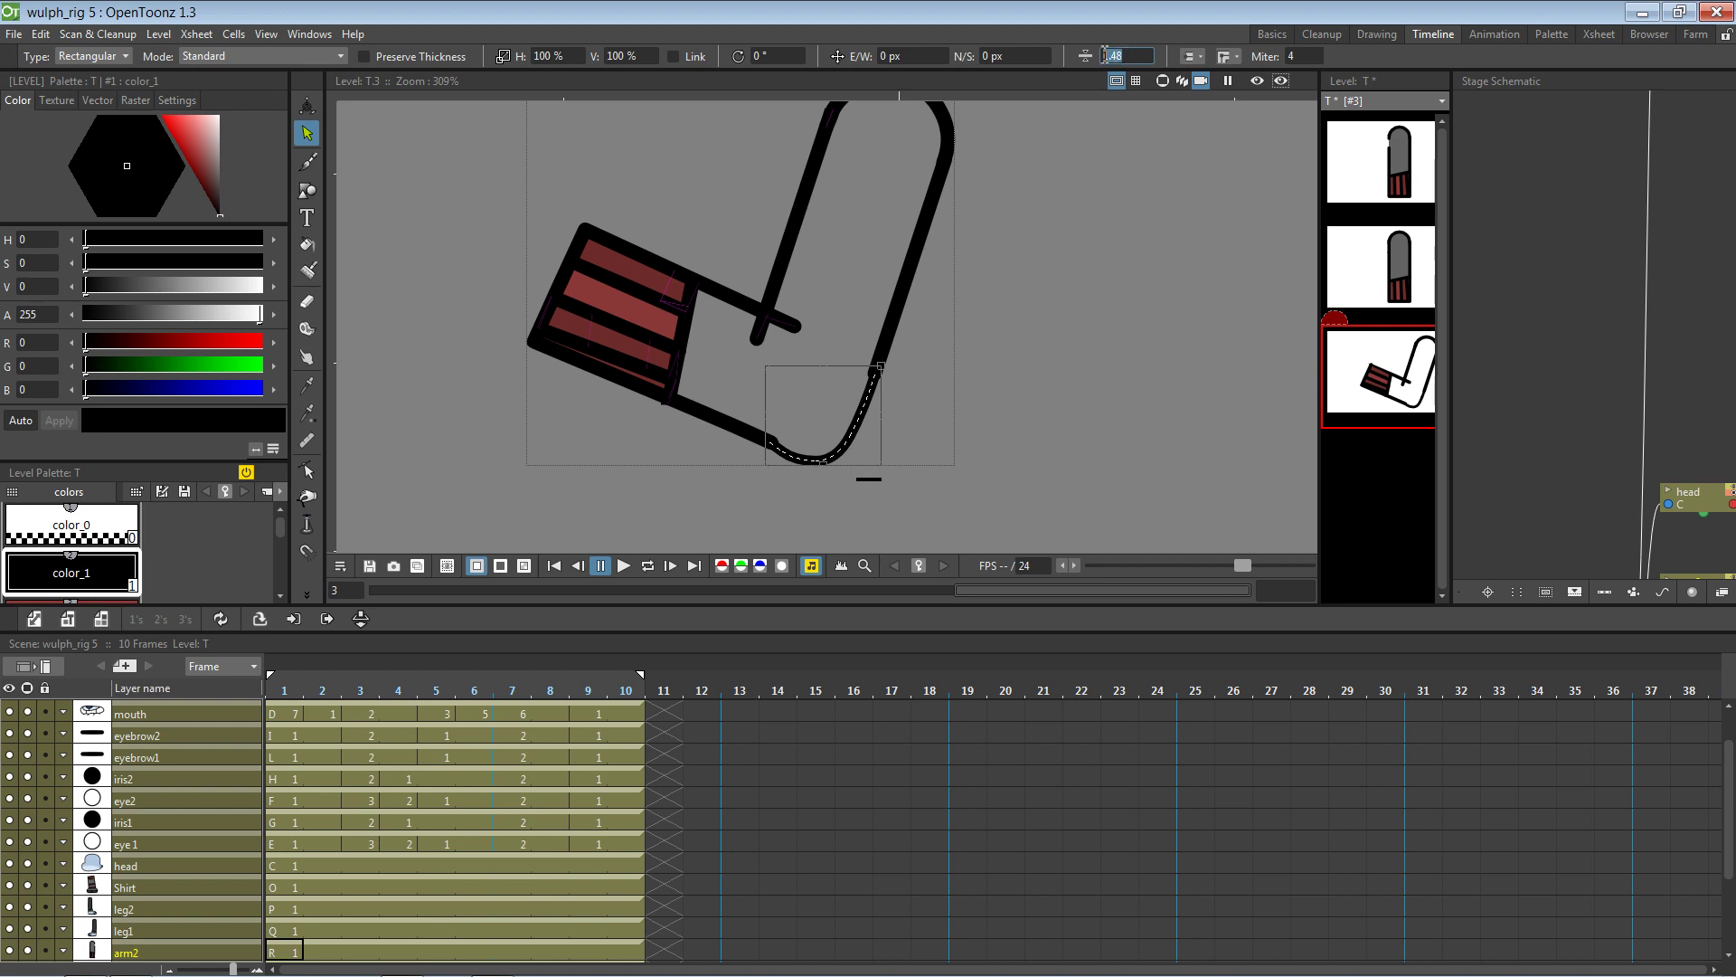
pyautogui.write('2.13')
pyautogui.press('Return')
pyautogui.click(954, 403)
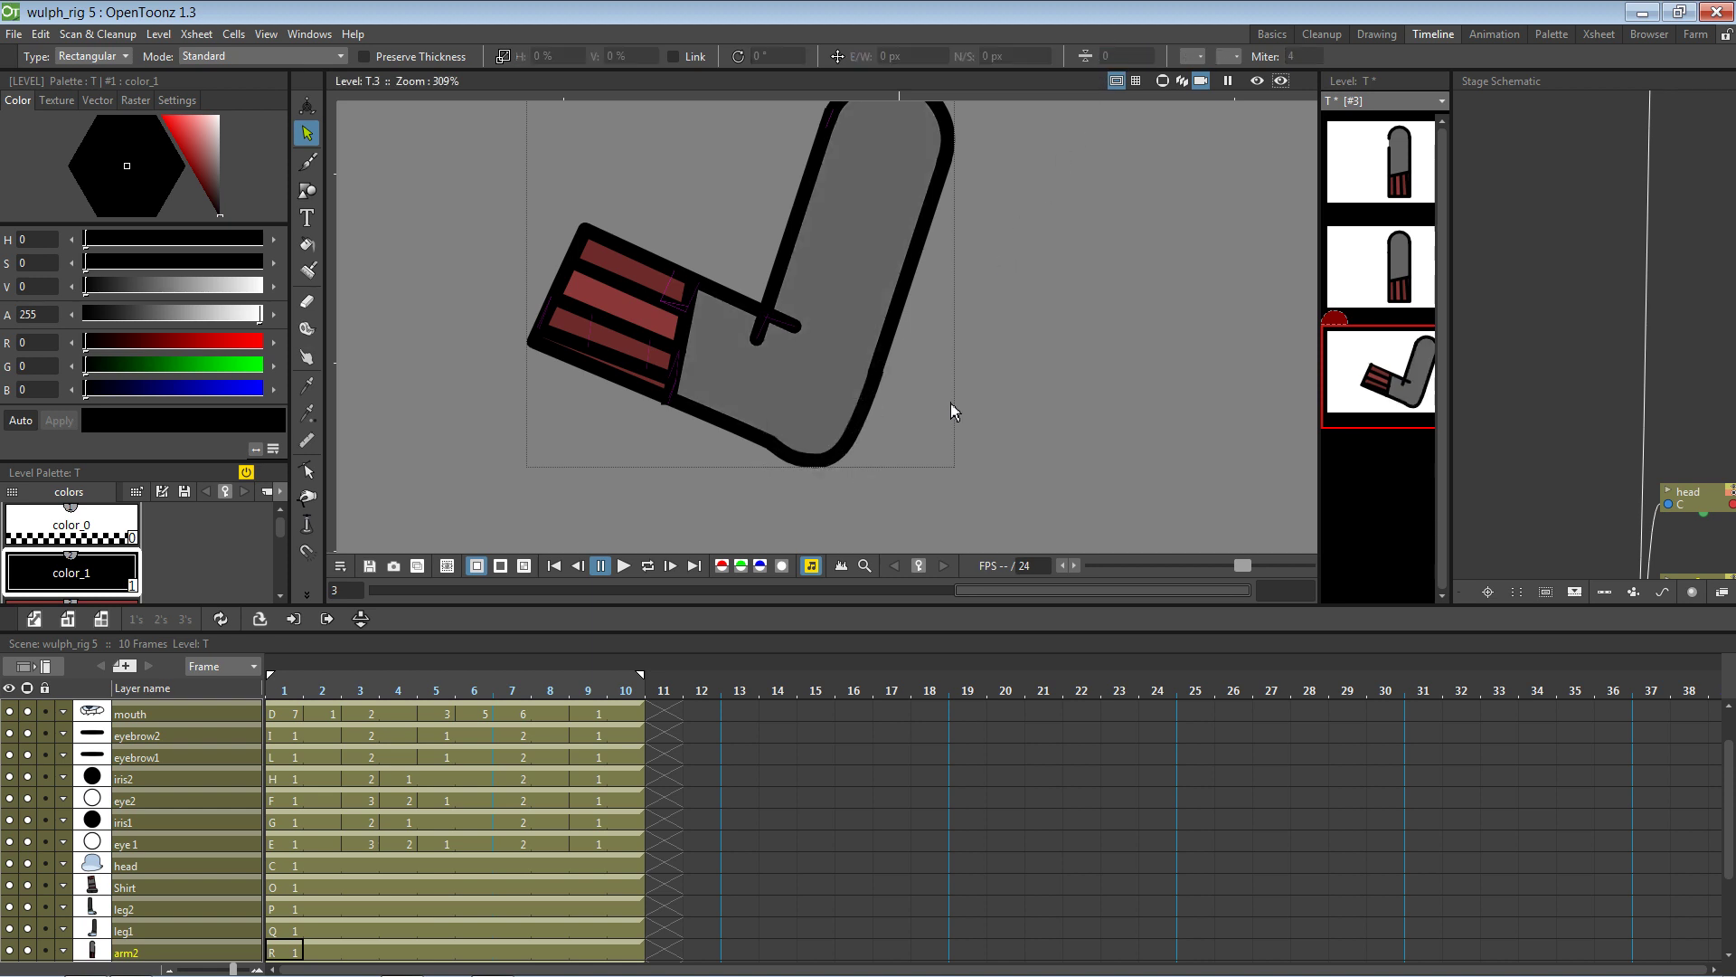
# Reshape the elbow curve with its control points, shifting its upper end along the upper arm's line and rounding the middle outward
pyautogui.press('c')
pyautogui.click(841, 463)
pyautogui.moveTo(839, 460); pyautogui.dragTo(823, 457)
pyautogui.moveTo(878, 371); pyautogui.dragTo(883, 364)
pyautogui.click(914, 376)
pyautogui.click(846, 452)
pyautogui.moveTo(864, 448); pyautogui.dragTo(871, 434)
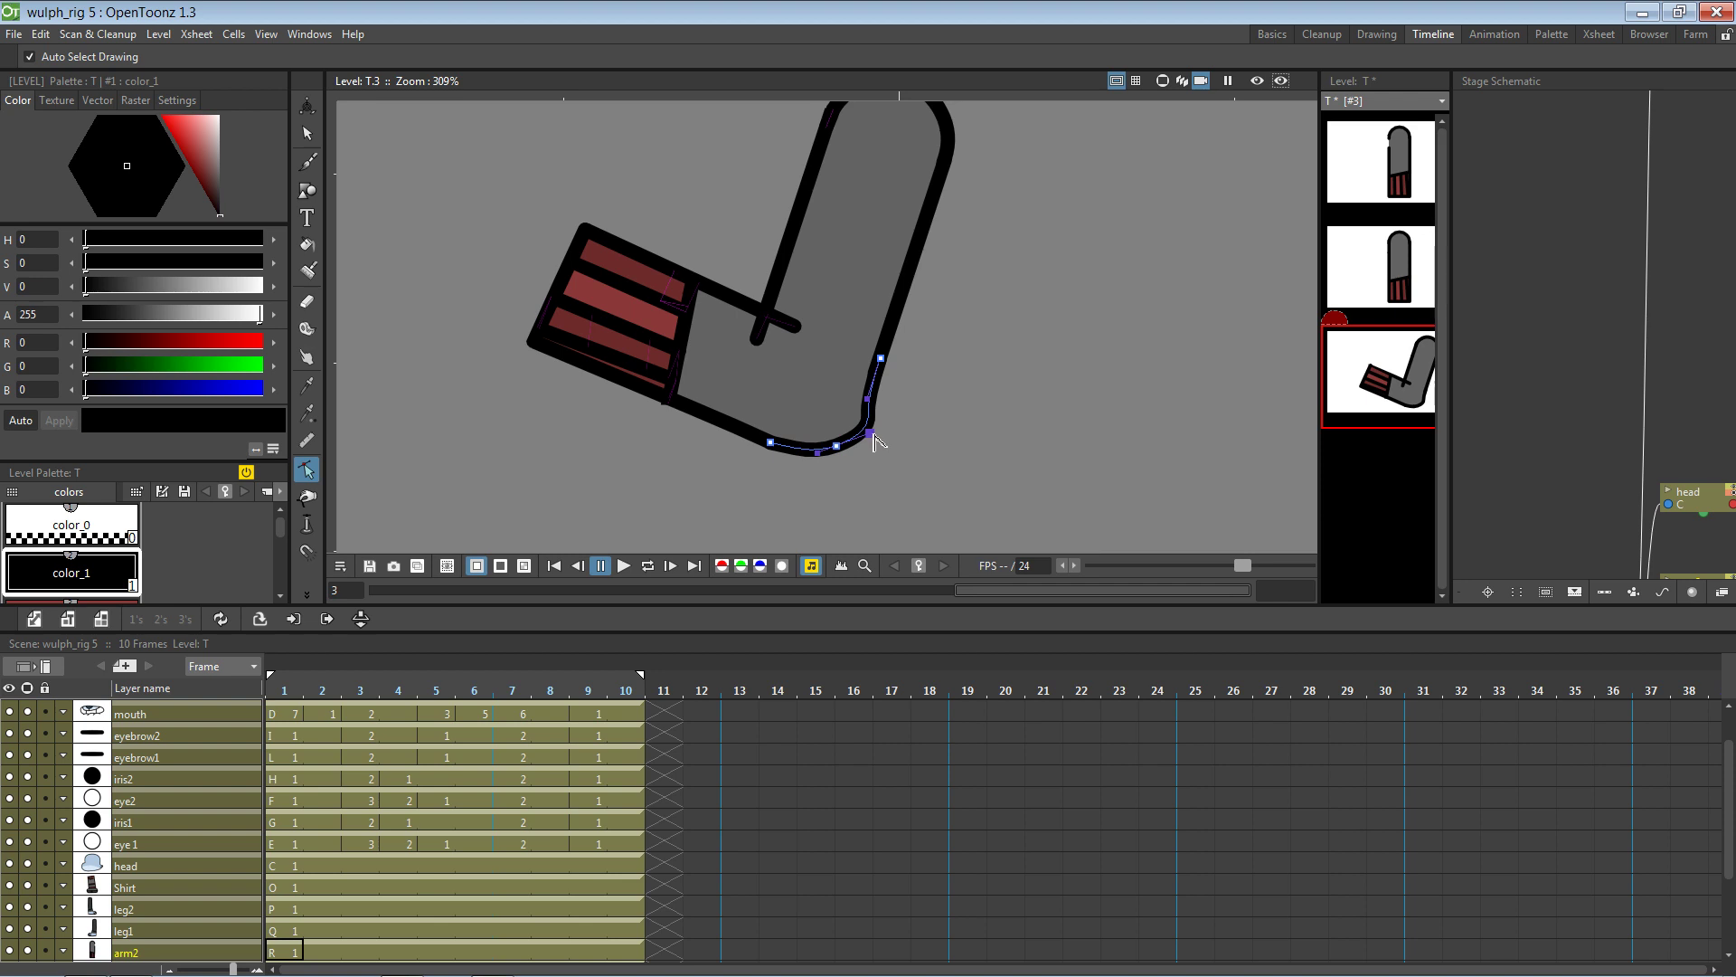
# Collapse the handle at the elbow curve's upper end and shift the middle point inward to blend it into the upper arm's line
pyautogui.click(868, 401)
pyautogui.moveTo(869, 399); pyautogui.dragTo(884, 360)
pyautogui.click(872, 433)
pyautogui.click(773, 447)
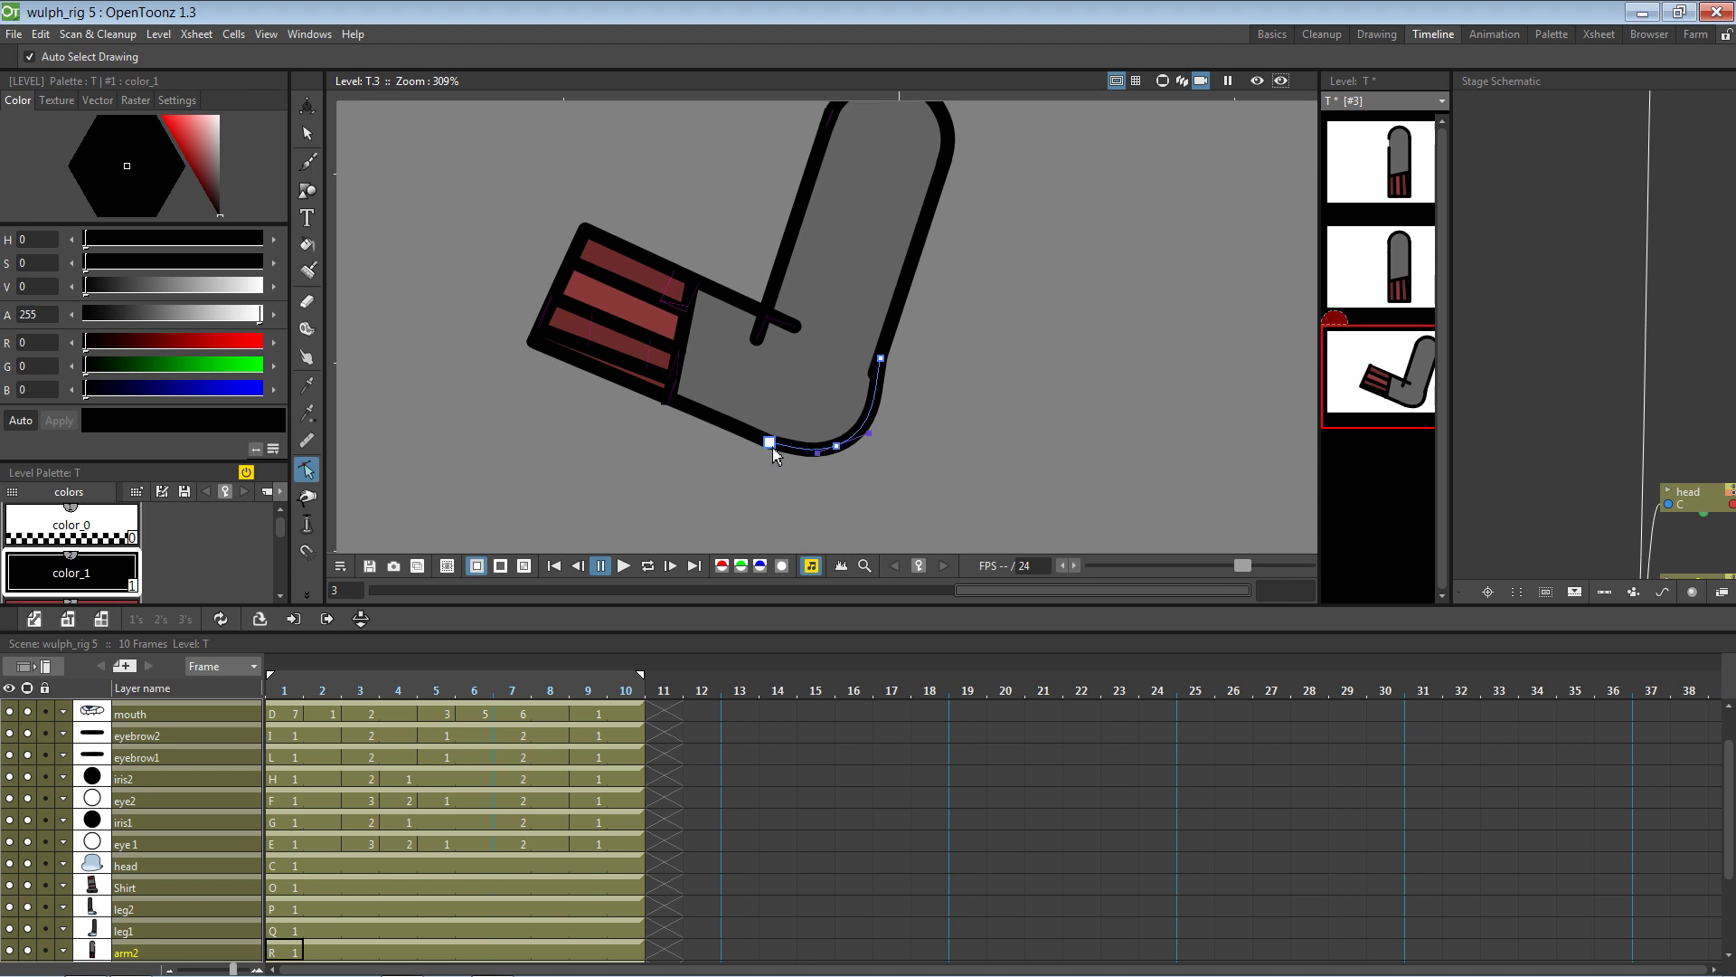
pyautogui.click(837, 447)
pyautogui.moveTo(840, 455); pyautogui.dragTo(831, 449)
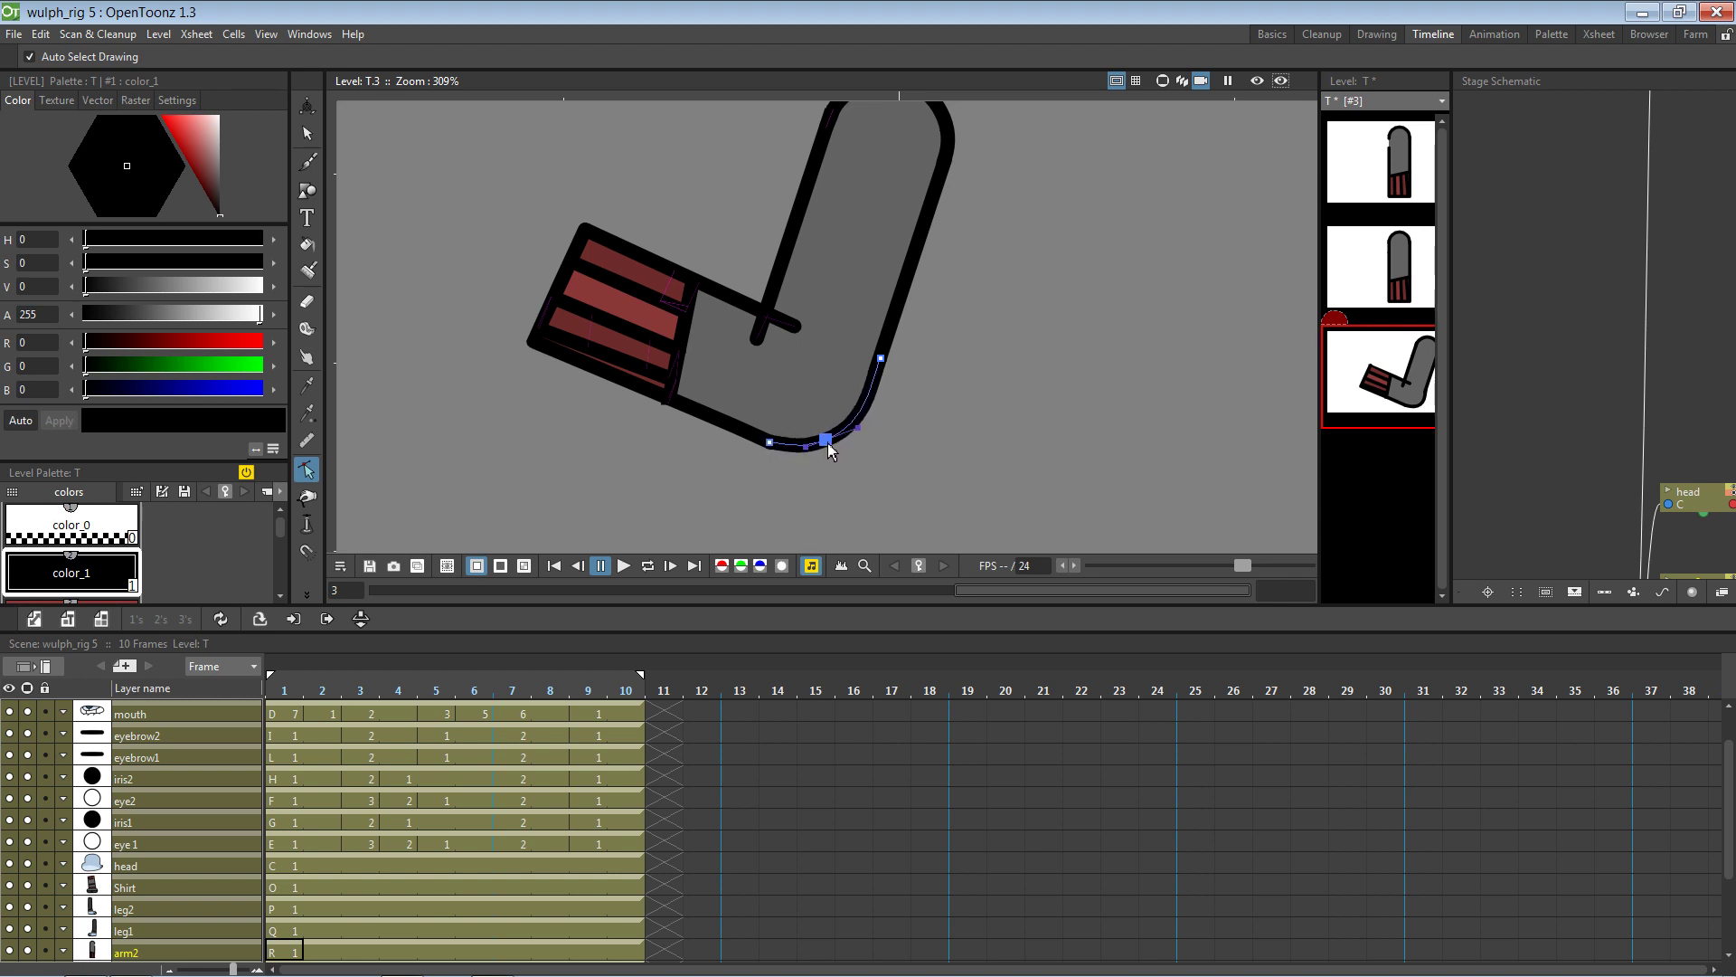
pyautogui.click(884, 357)
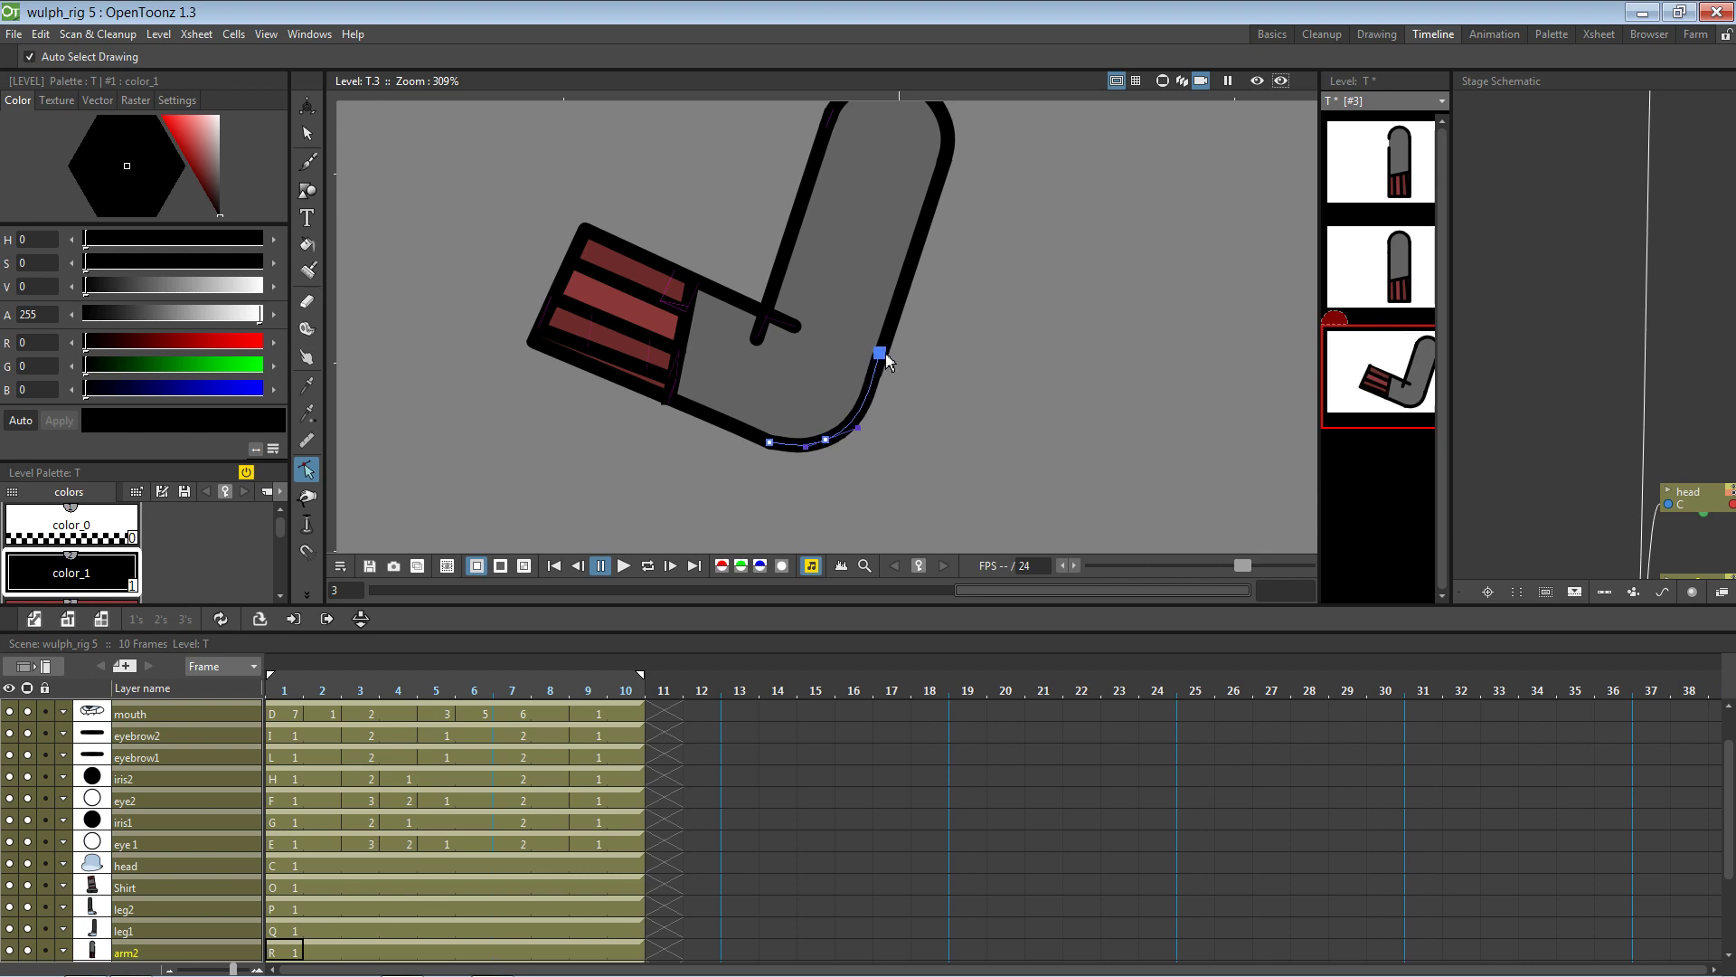
# Extend the elbow curve's lower end along the forearm's lower line and fine-tune its points into a smooth transition
pyautogui.moveTo(773, 444); pyautogui.dragTo(808, 459)
pyautogui.click(861, 421)
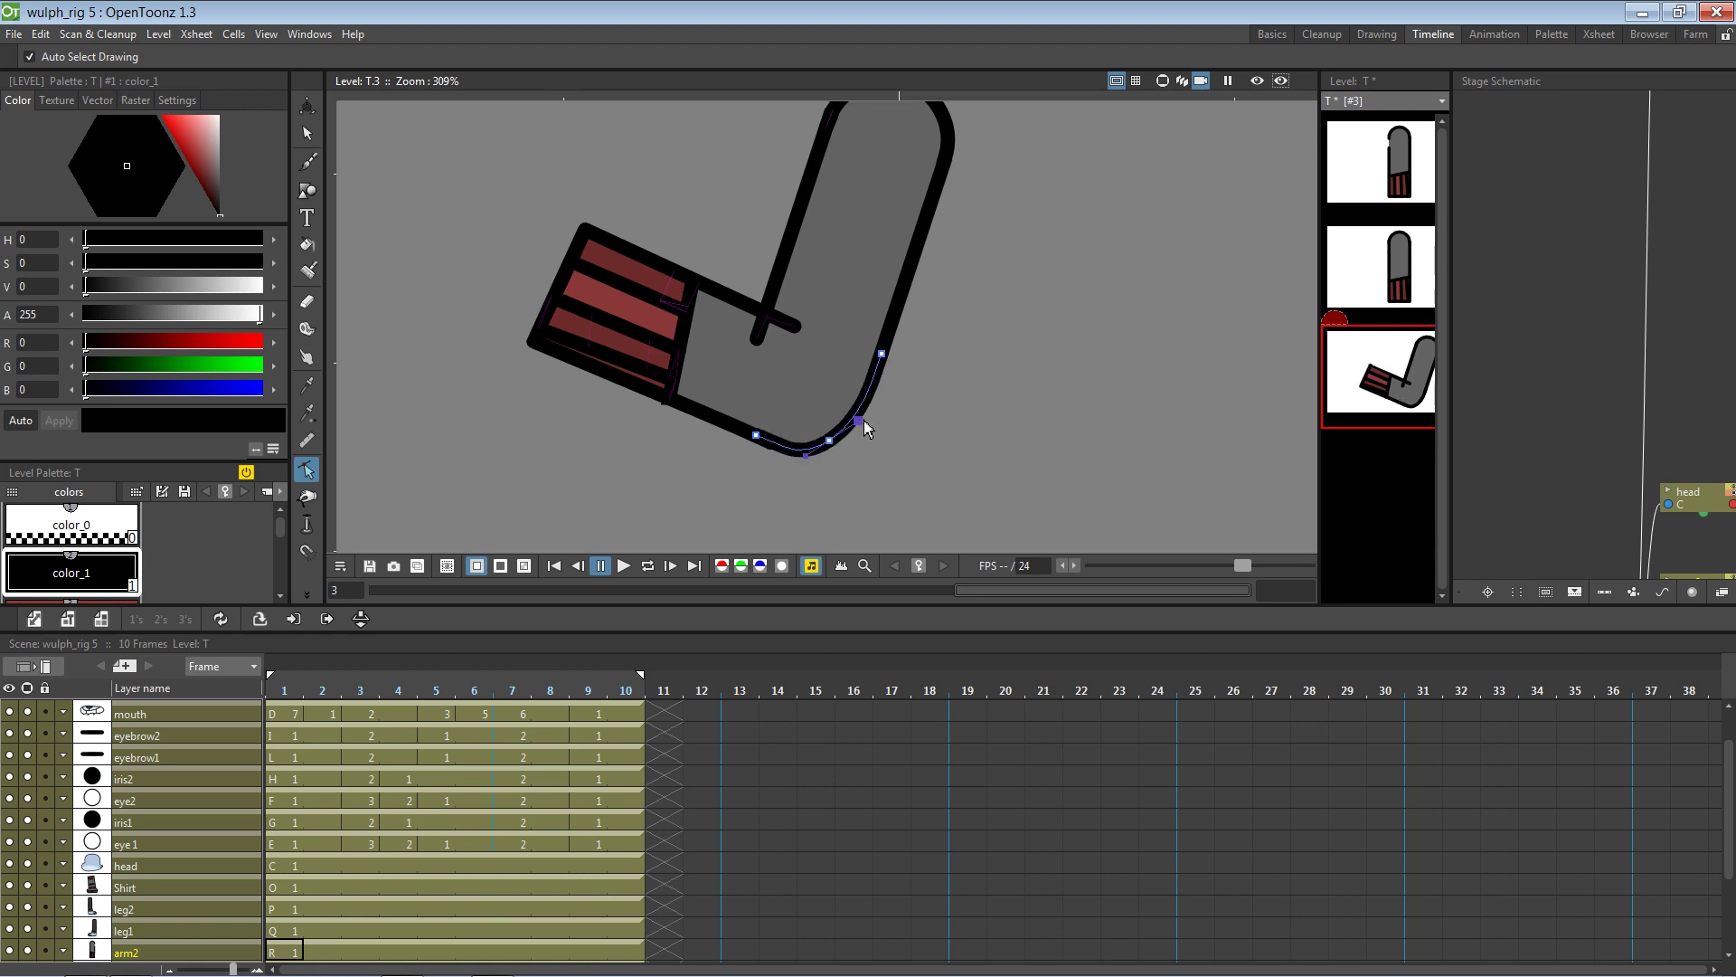
pyautogui.moveTo(830, 439); pyautogui.dragTo(739, 435)
pyautogui.click(756, 440)
pyautogui.click(751, 435)
pyautogui.click(738, 431)
pyautogui.moveTo(740, 434); pyautogui.dragTo(741, 434)
pyautogui.click(845, 477)
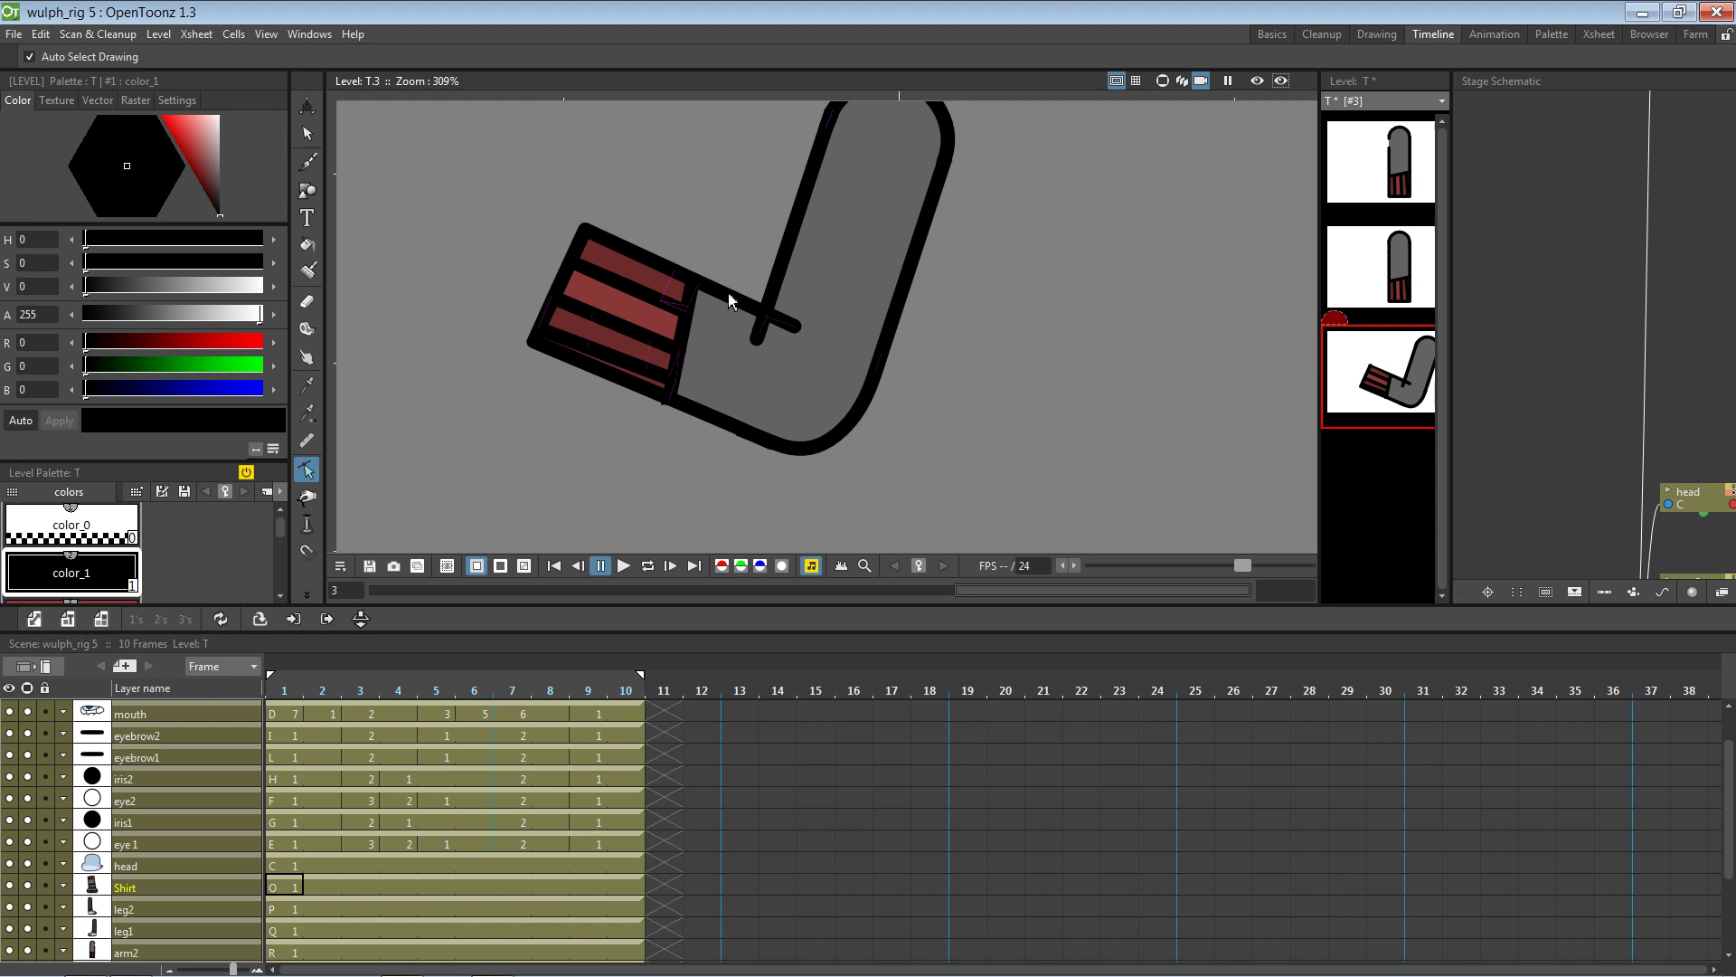
# Trim the upper arm's inner line where it overshoots the forearm's upper line at the elbow crease, and save the drawing
pyautogui.press('t')
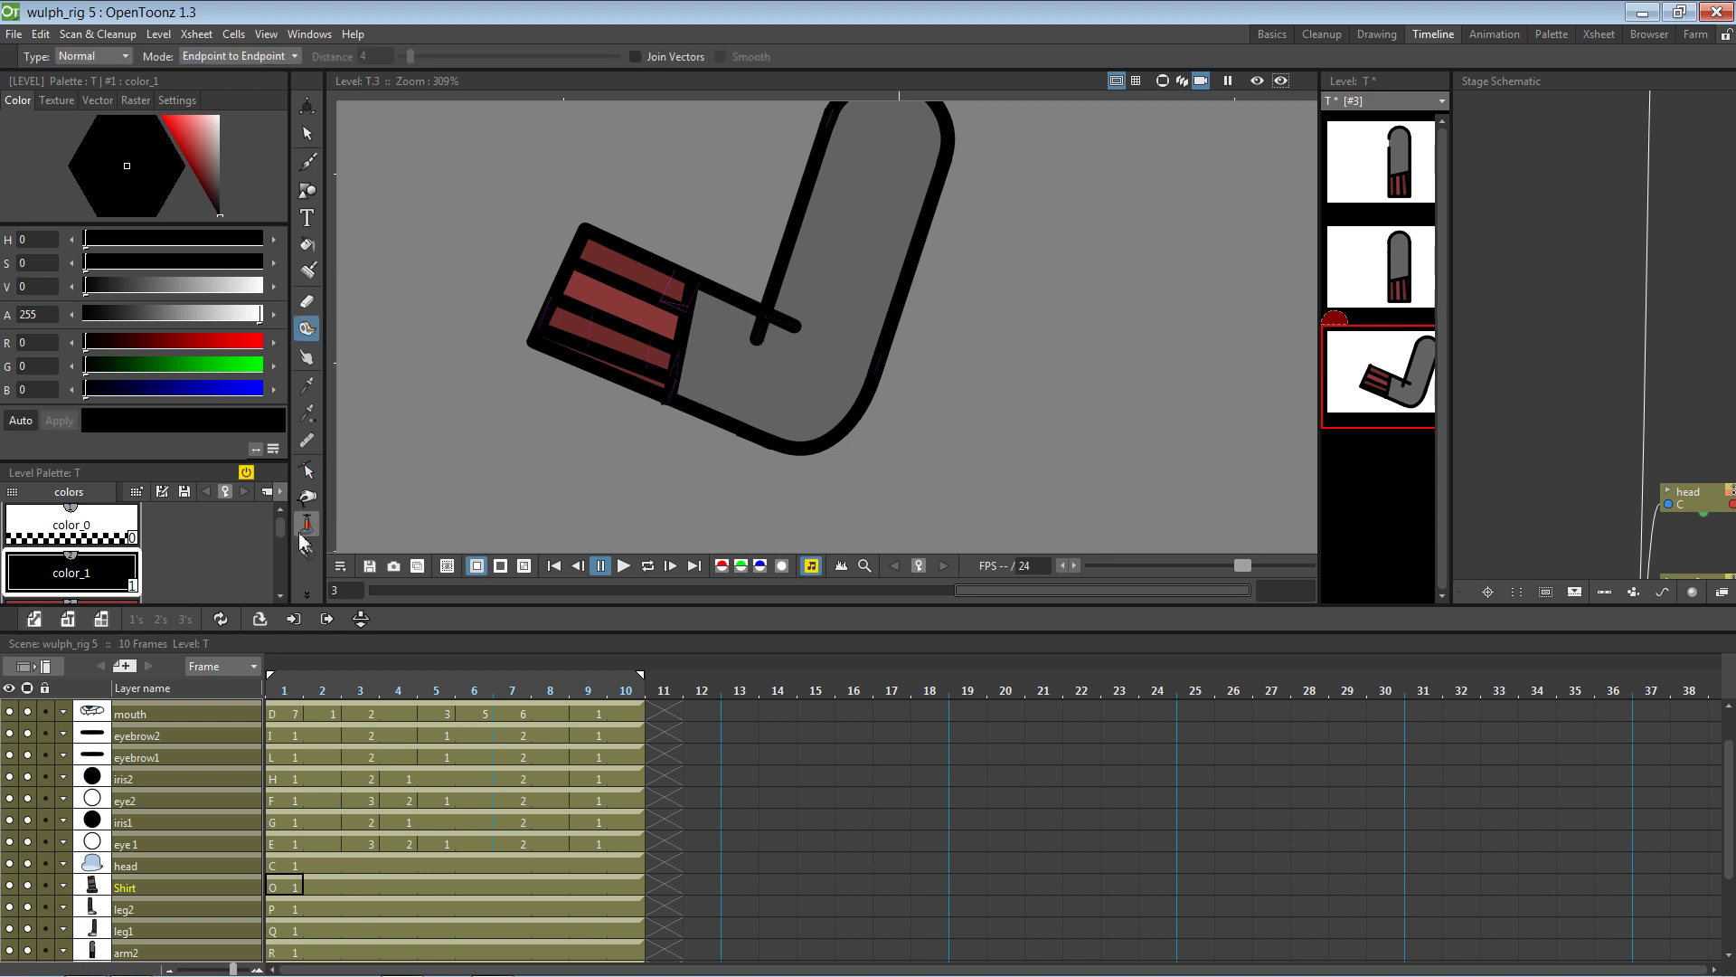
pyautogui.click(308, 595)
pyautogui.click(382, 653)
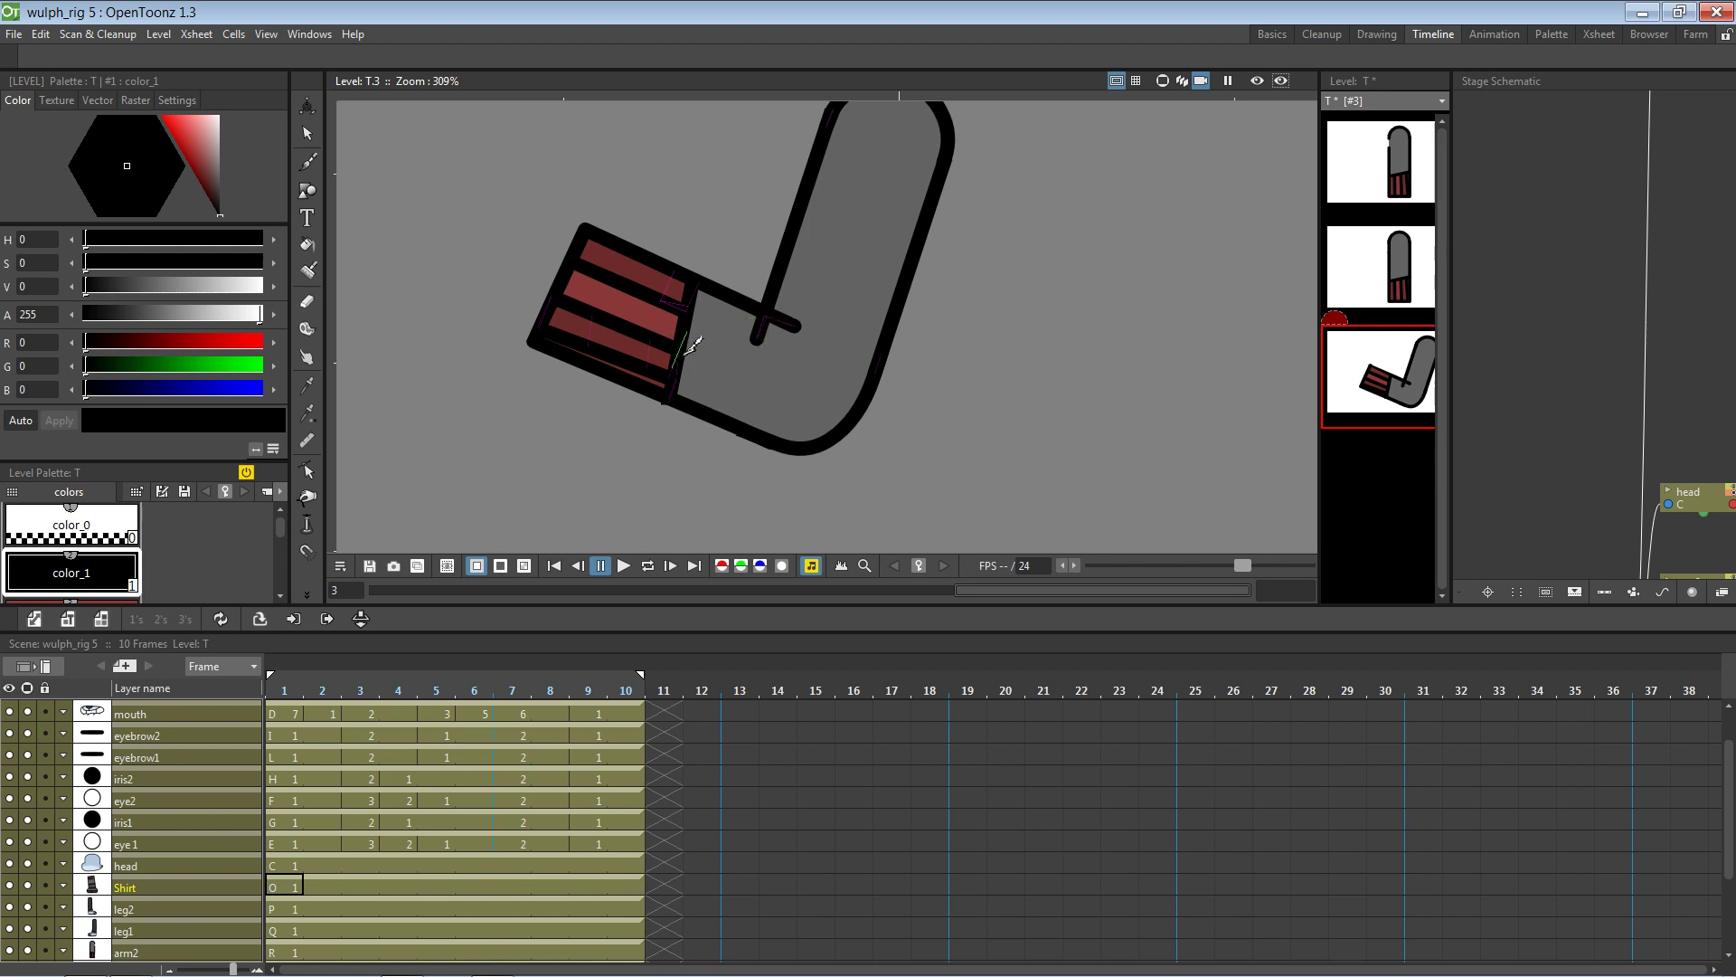
pyautogui.press('s')
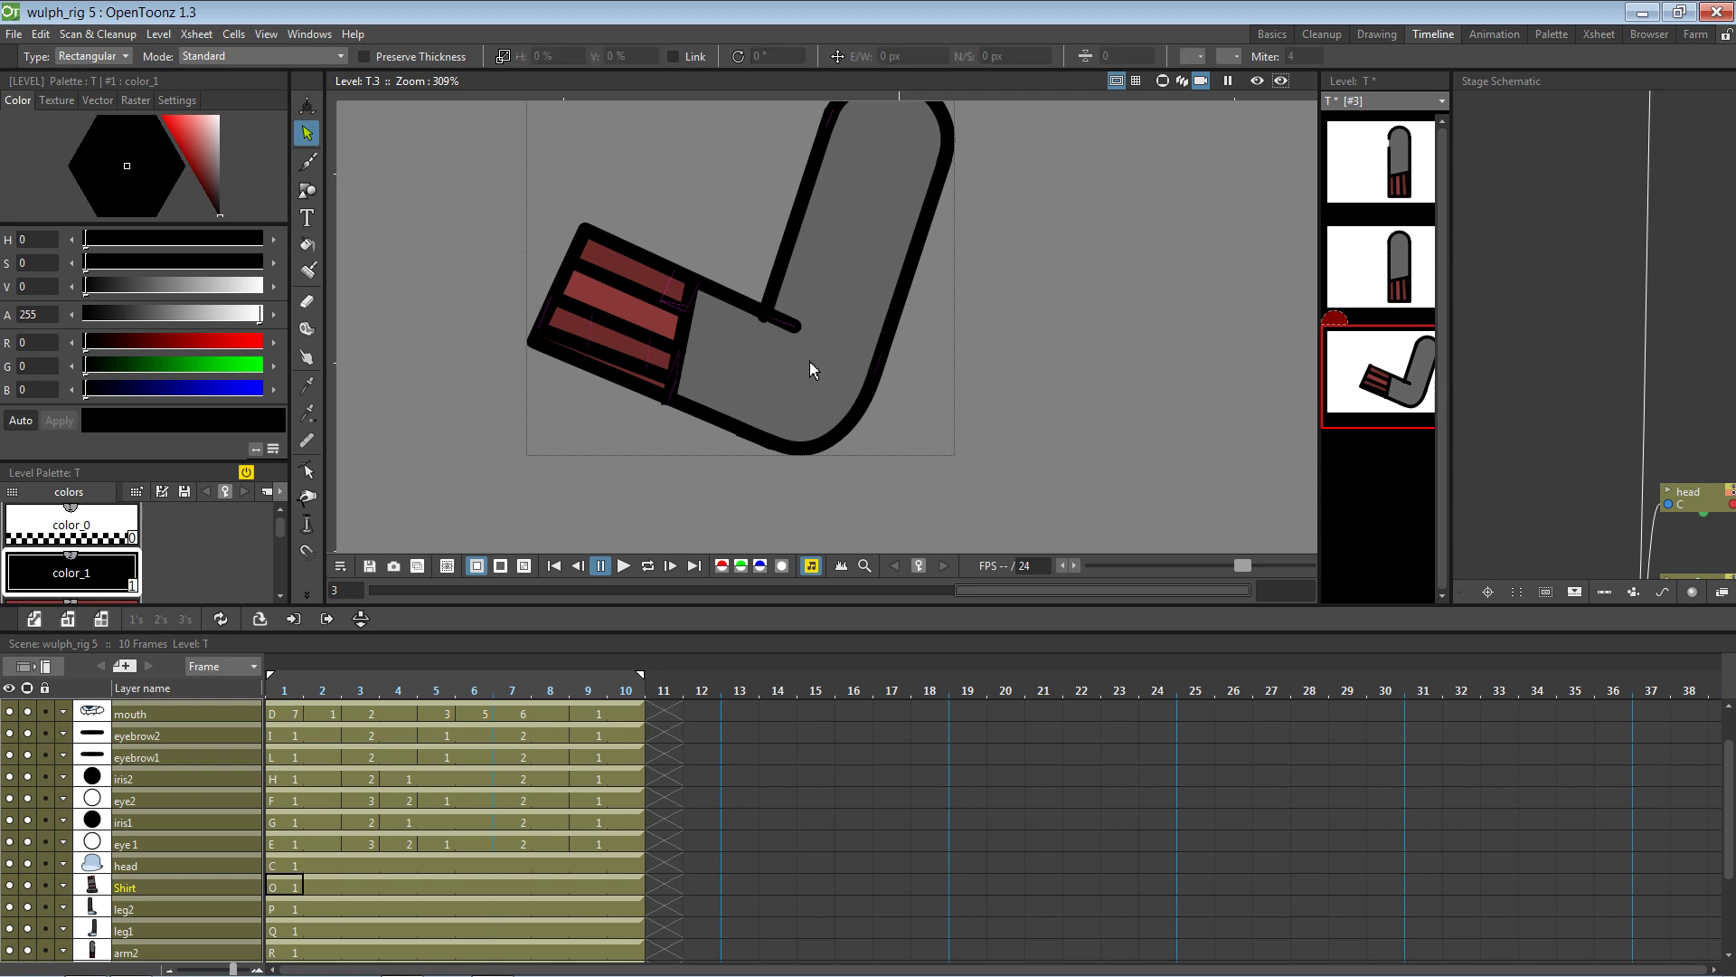
pyautogui.click(766, 328)
pyautogui.click(981, 305)
pyautogui.press('c')
pyautogui.click(763, 324)
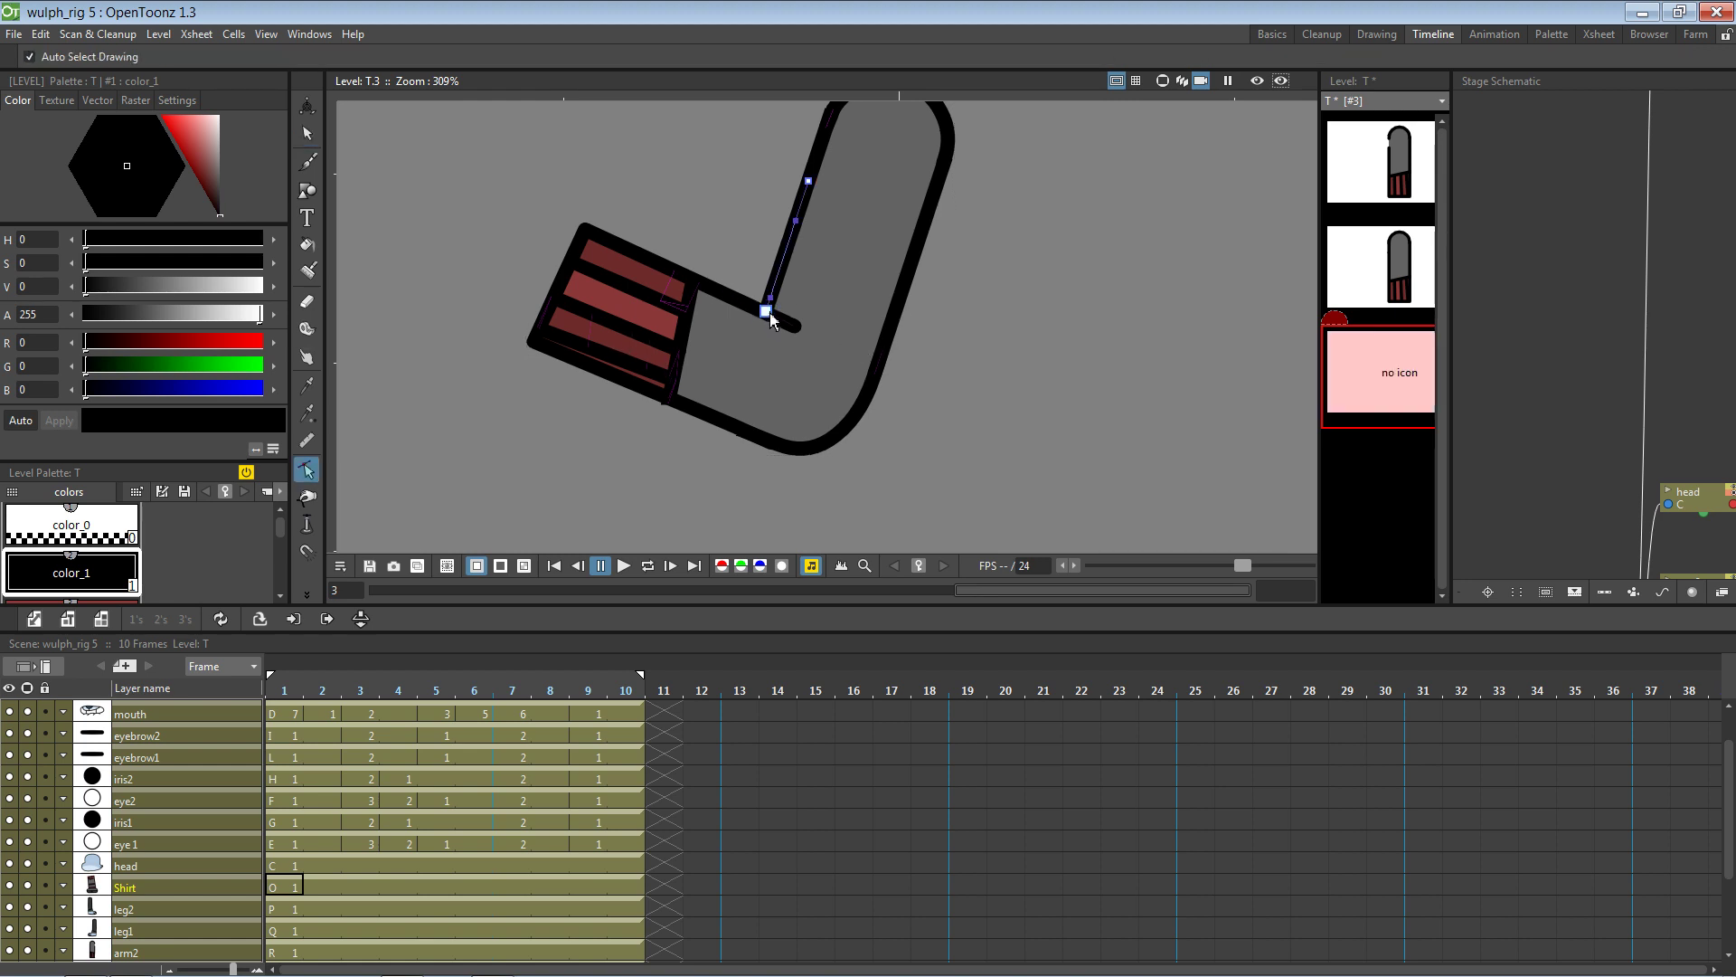
pyautogui.click(986, 327)
pyautogui.hotkey('ctrl', 's')
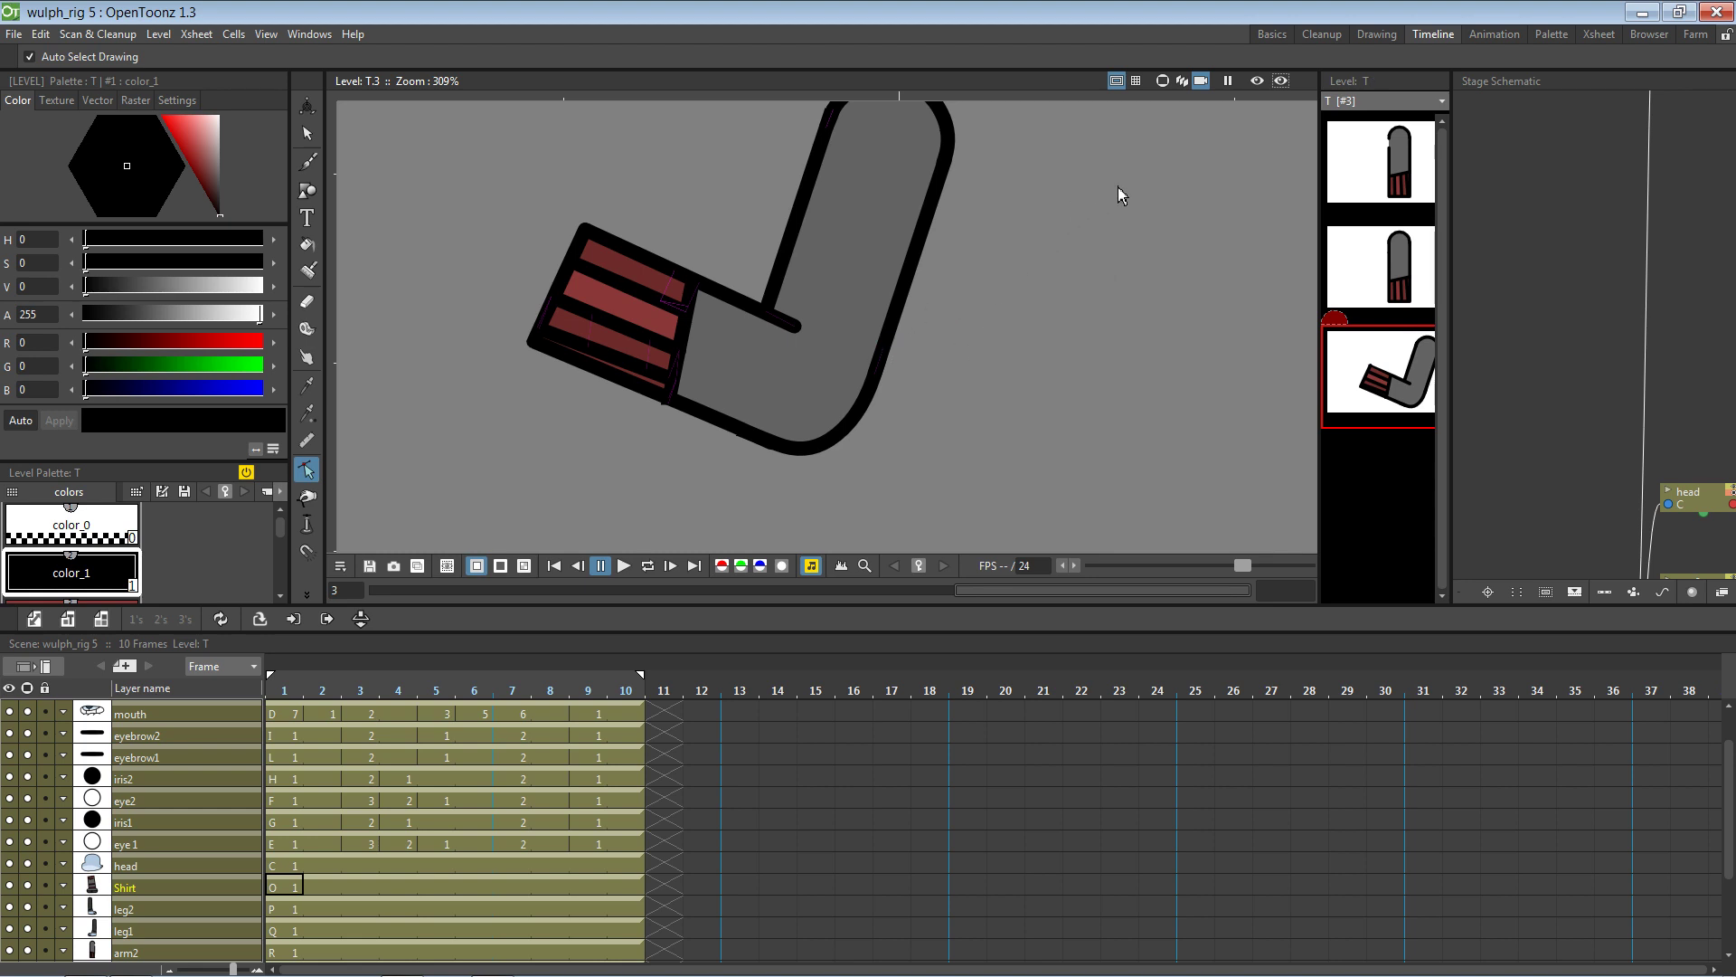
# Return to frame 1 of the scene and switch the arm1 layer's cell there to drawing 3
pyautogui.click(298, 693)
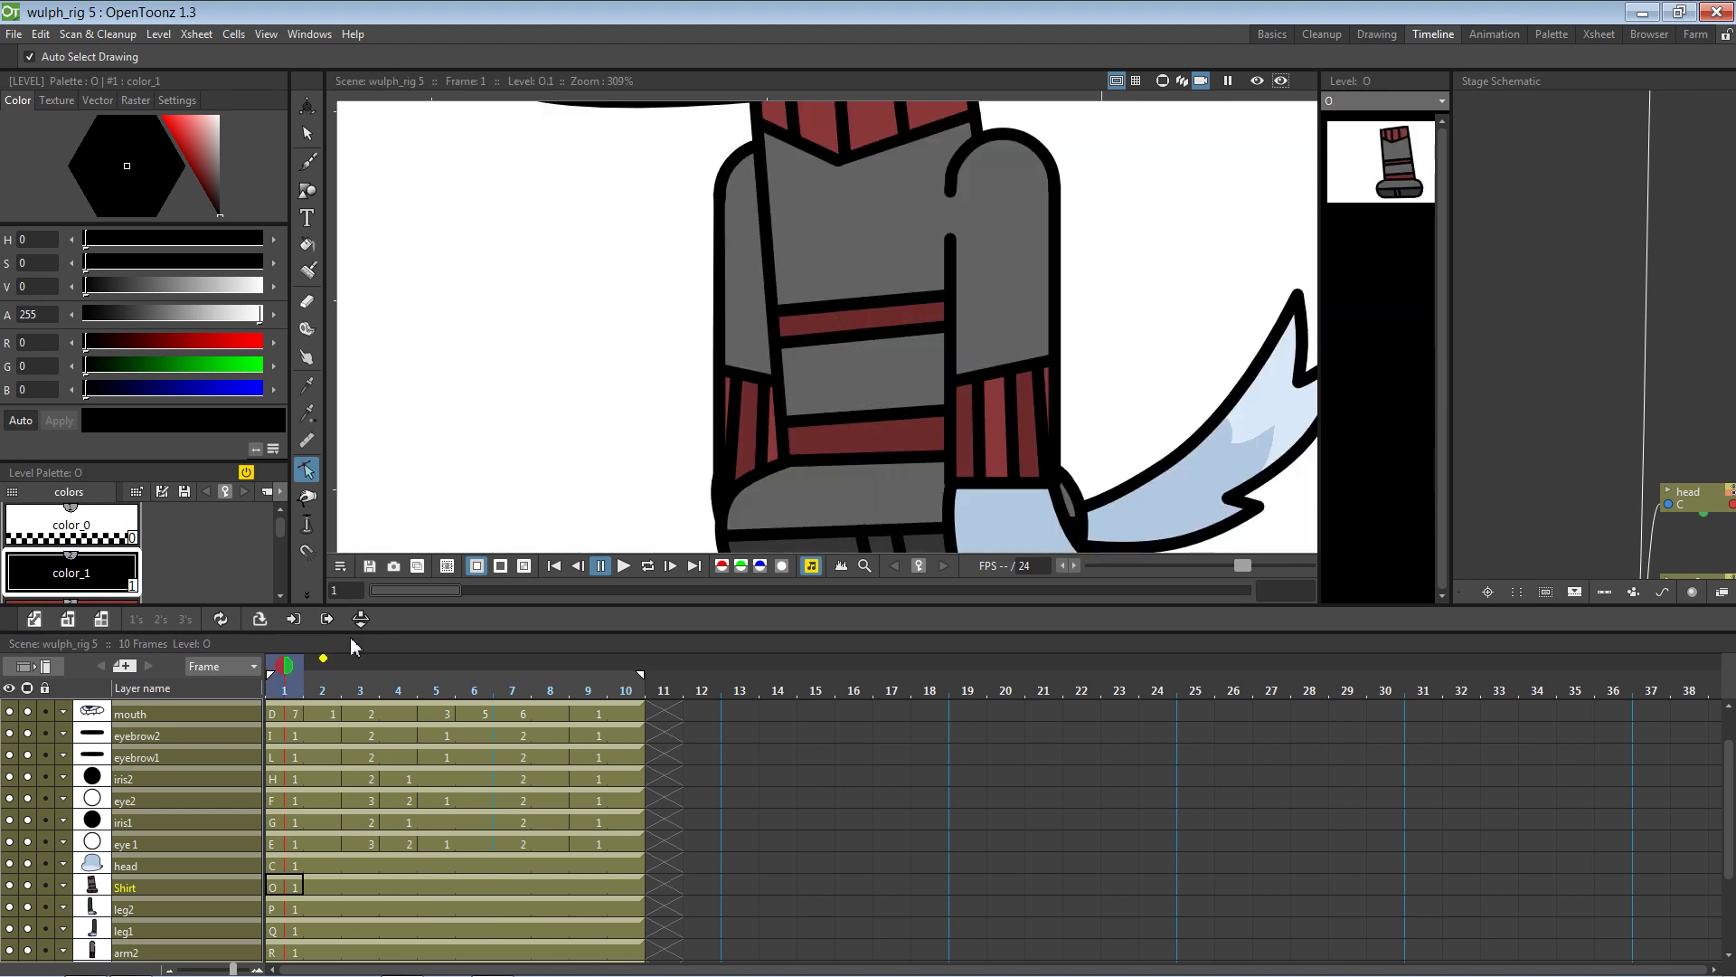
pyautogui.scroll(-4, 833, 353)
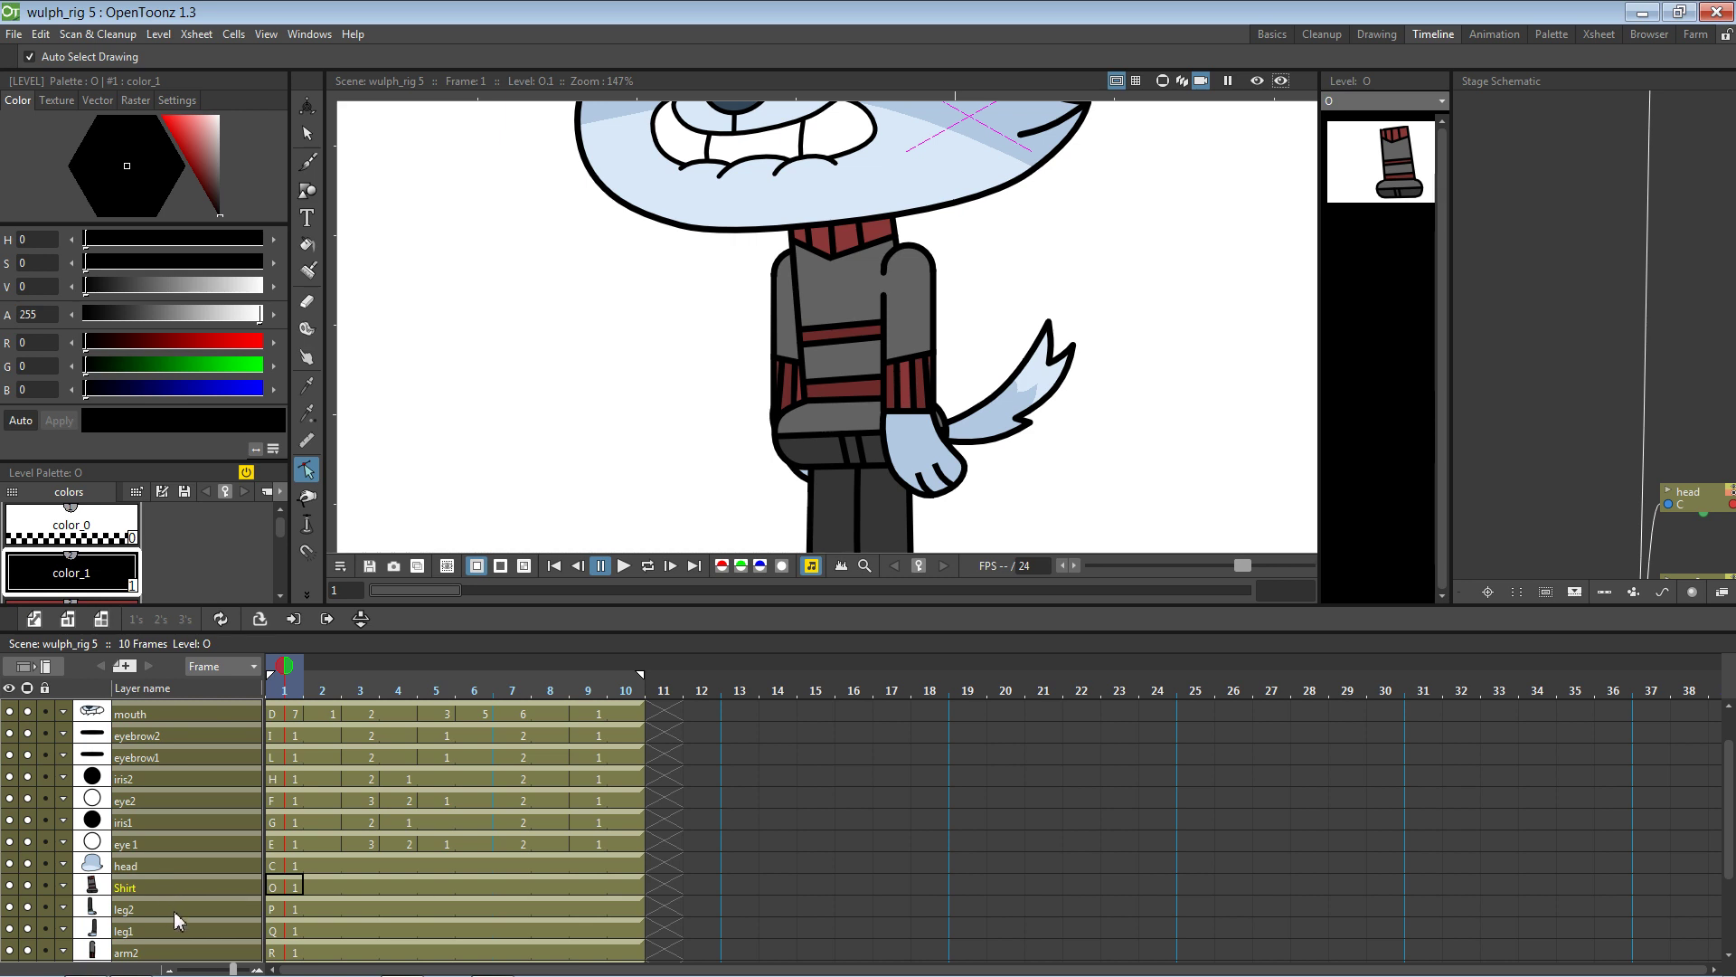
pyautogui.scroll(1, 197, 819)
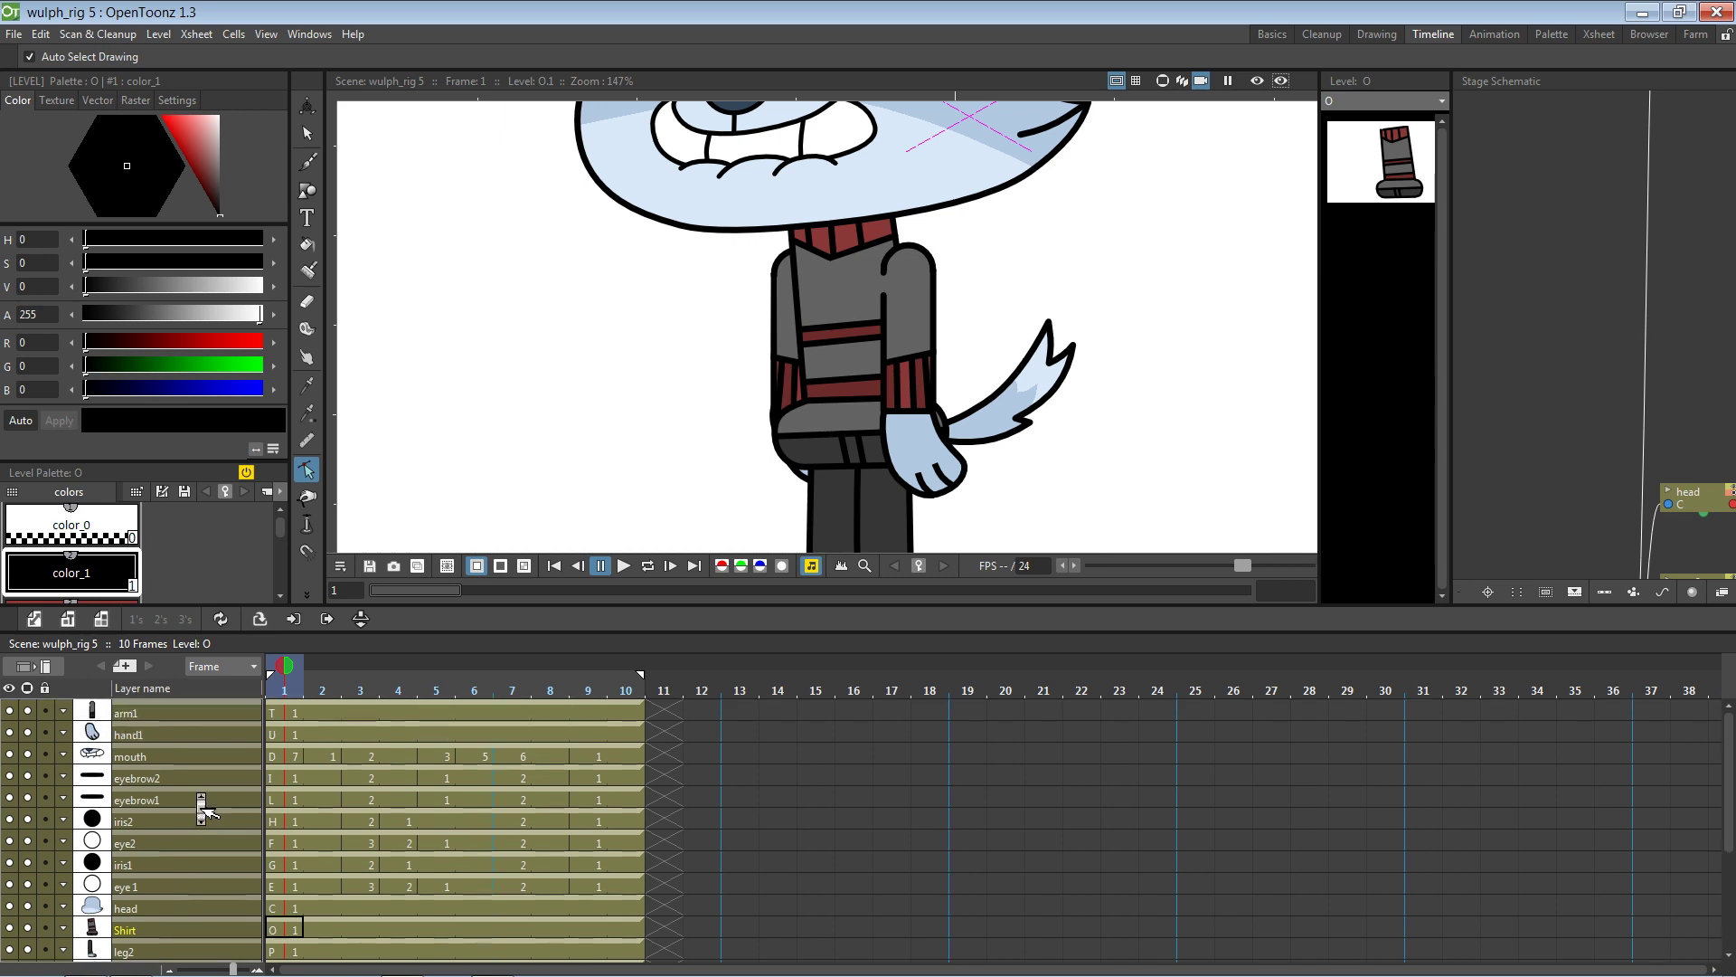
pyautogui.click(188, 713)
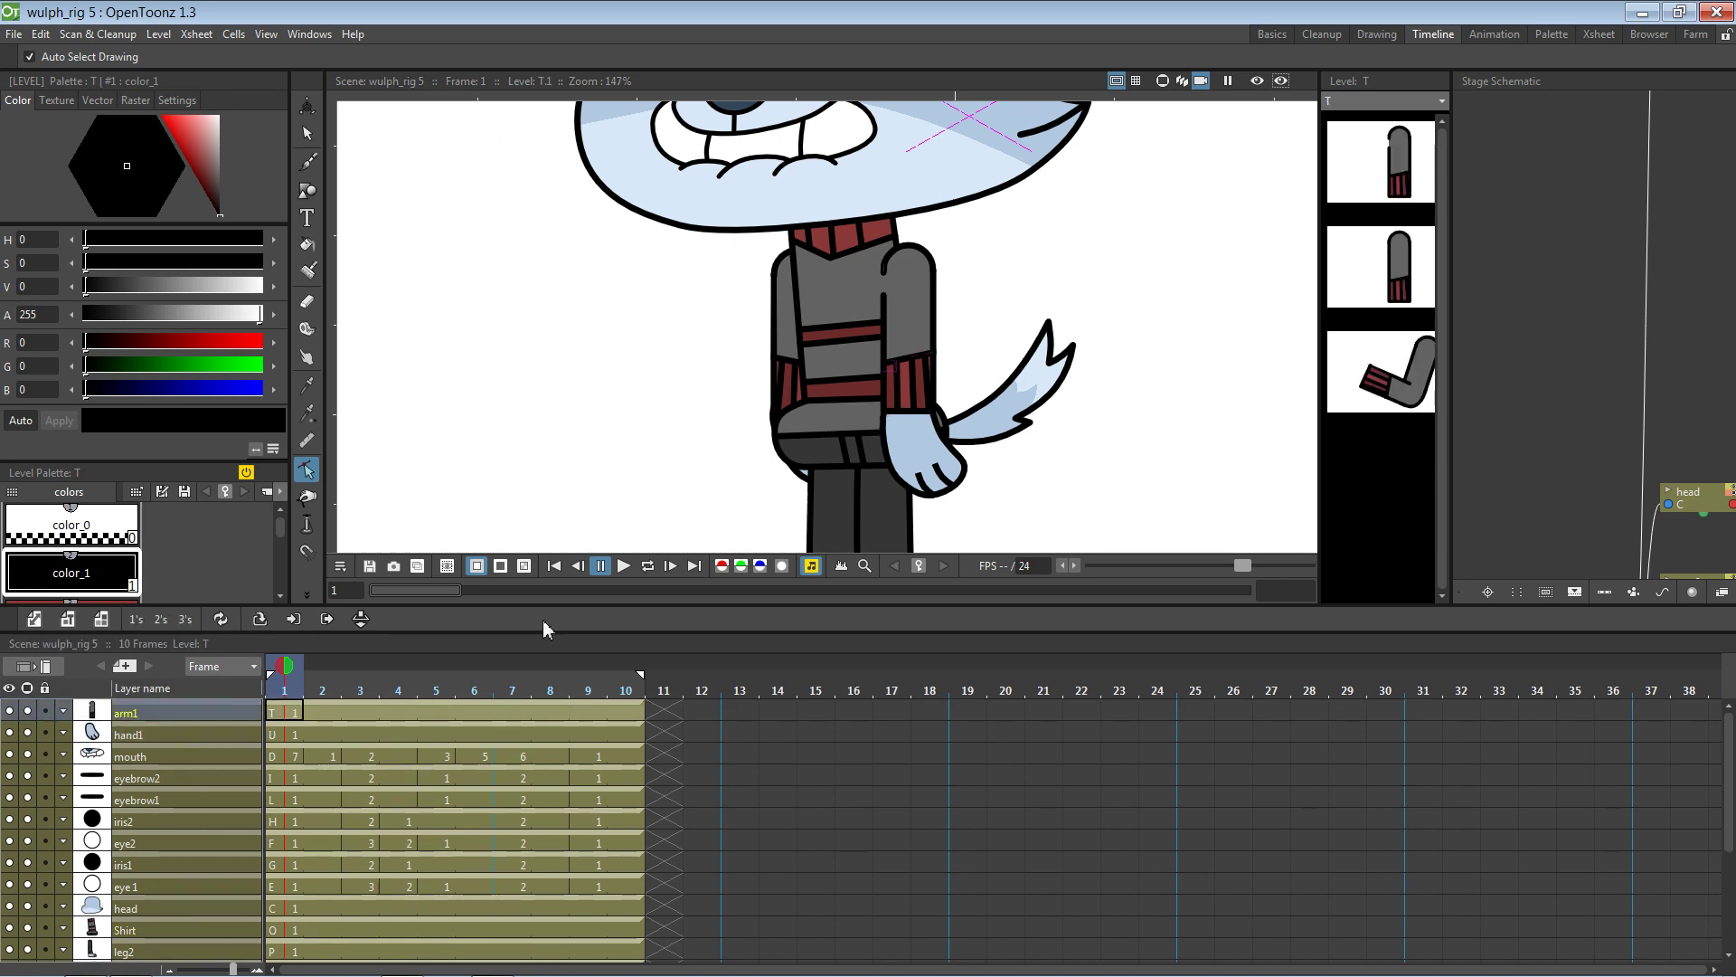
pyautogui.click(296, 713)
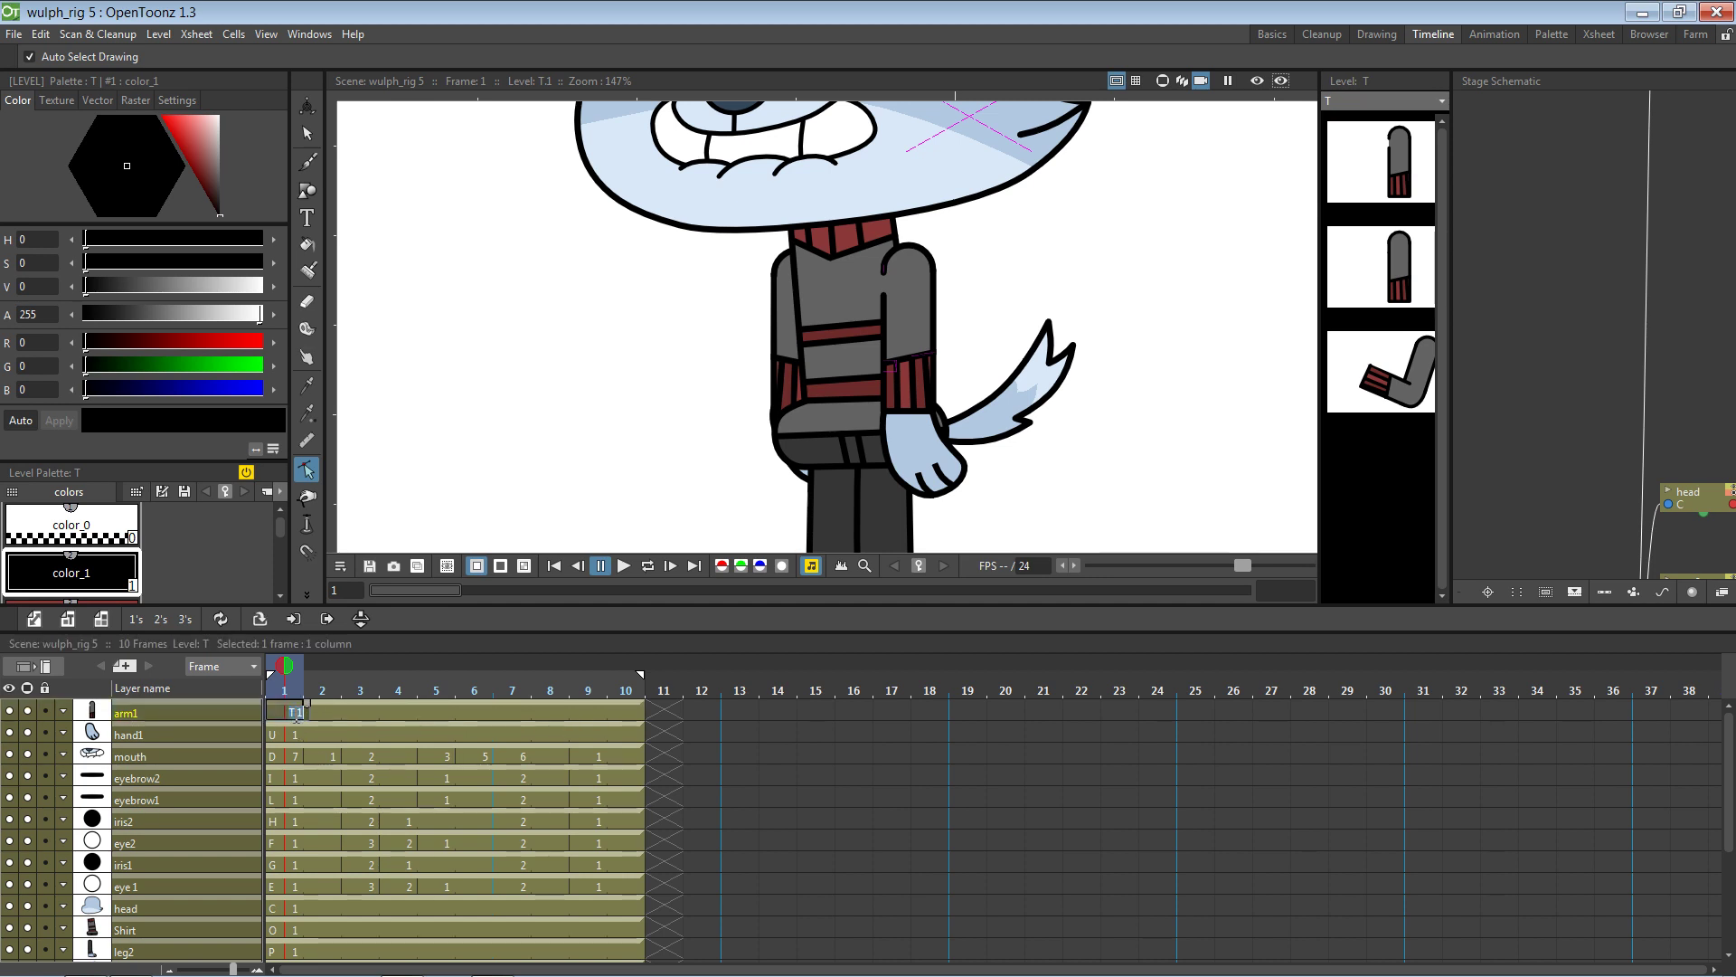
pyautogui.write('3')
pyautogui.press('Return')
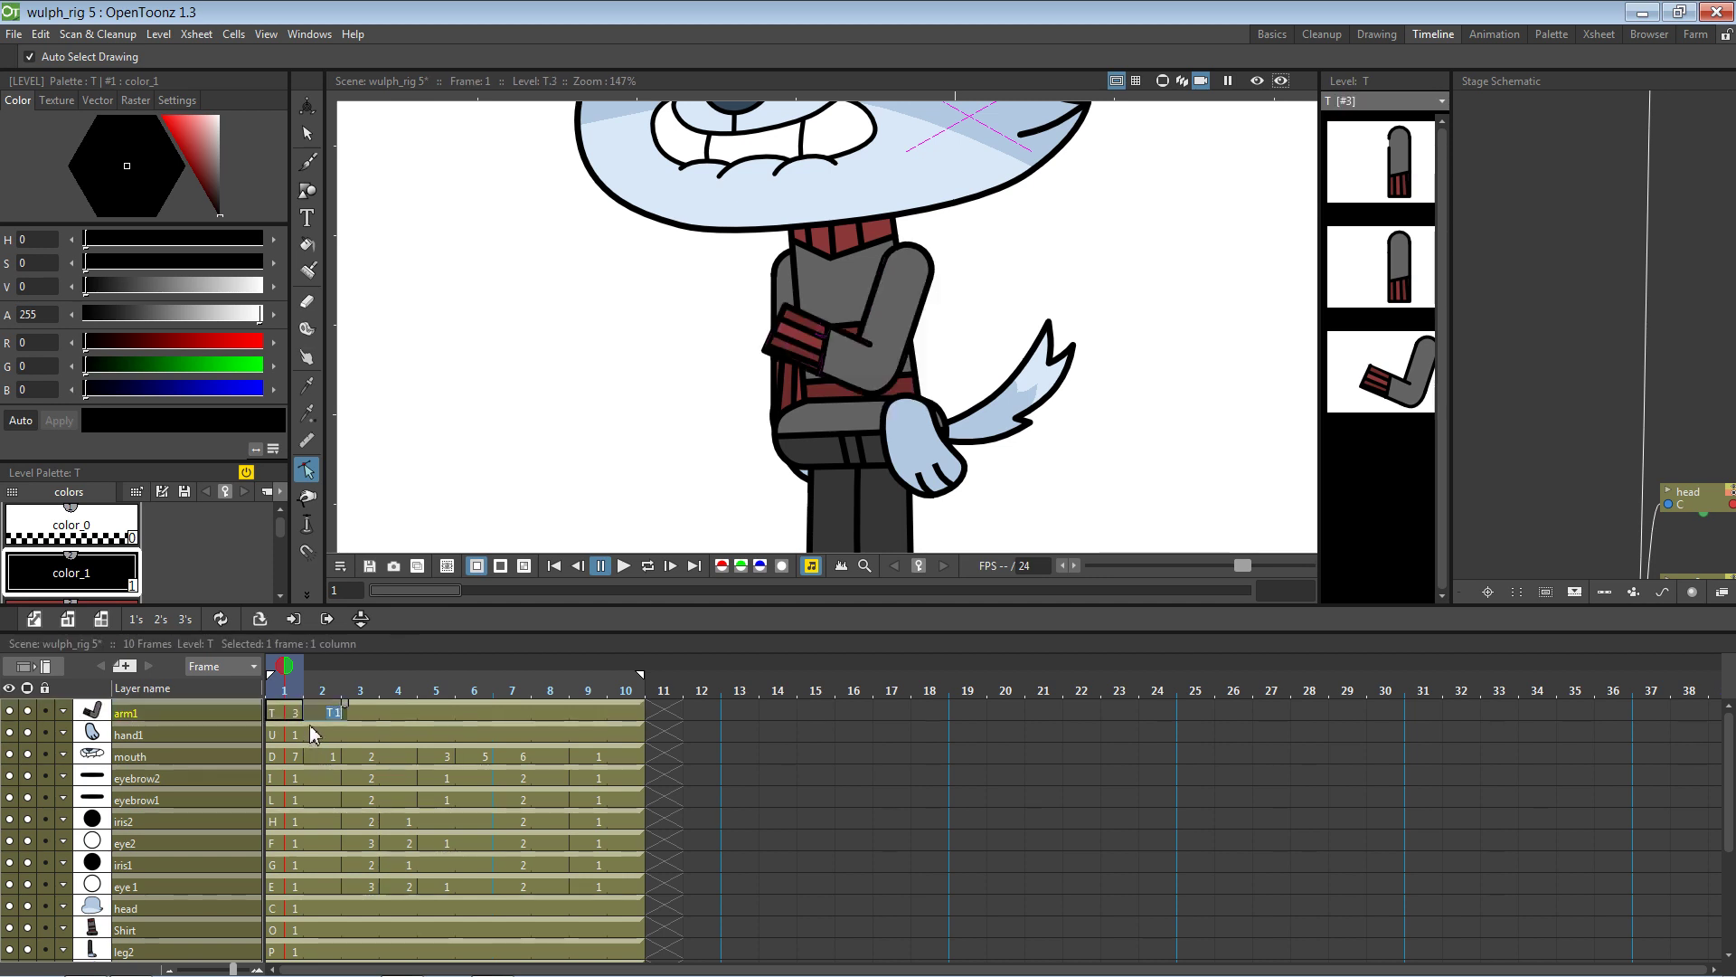
# Undo the arm1 cell's switch at frame 1 and duplicate the bent arm in drawing 3 of level T
pyautogui.click(360, 619)
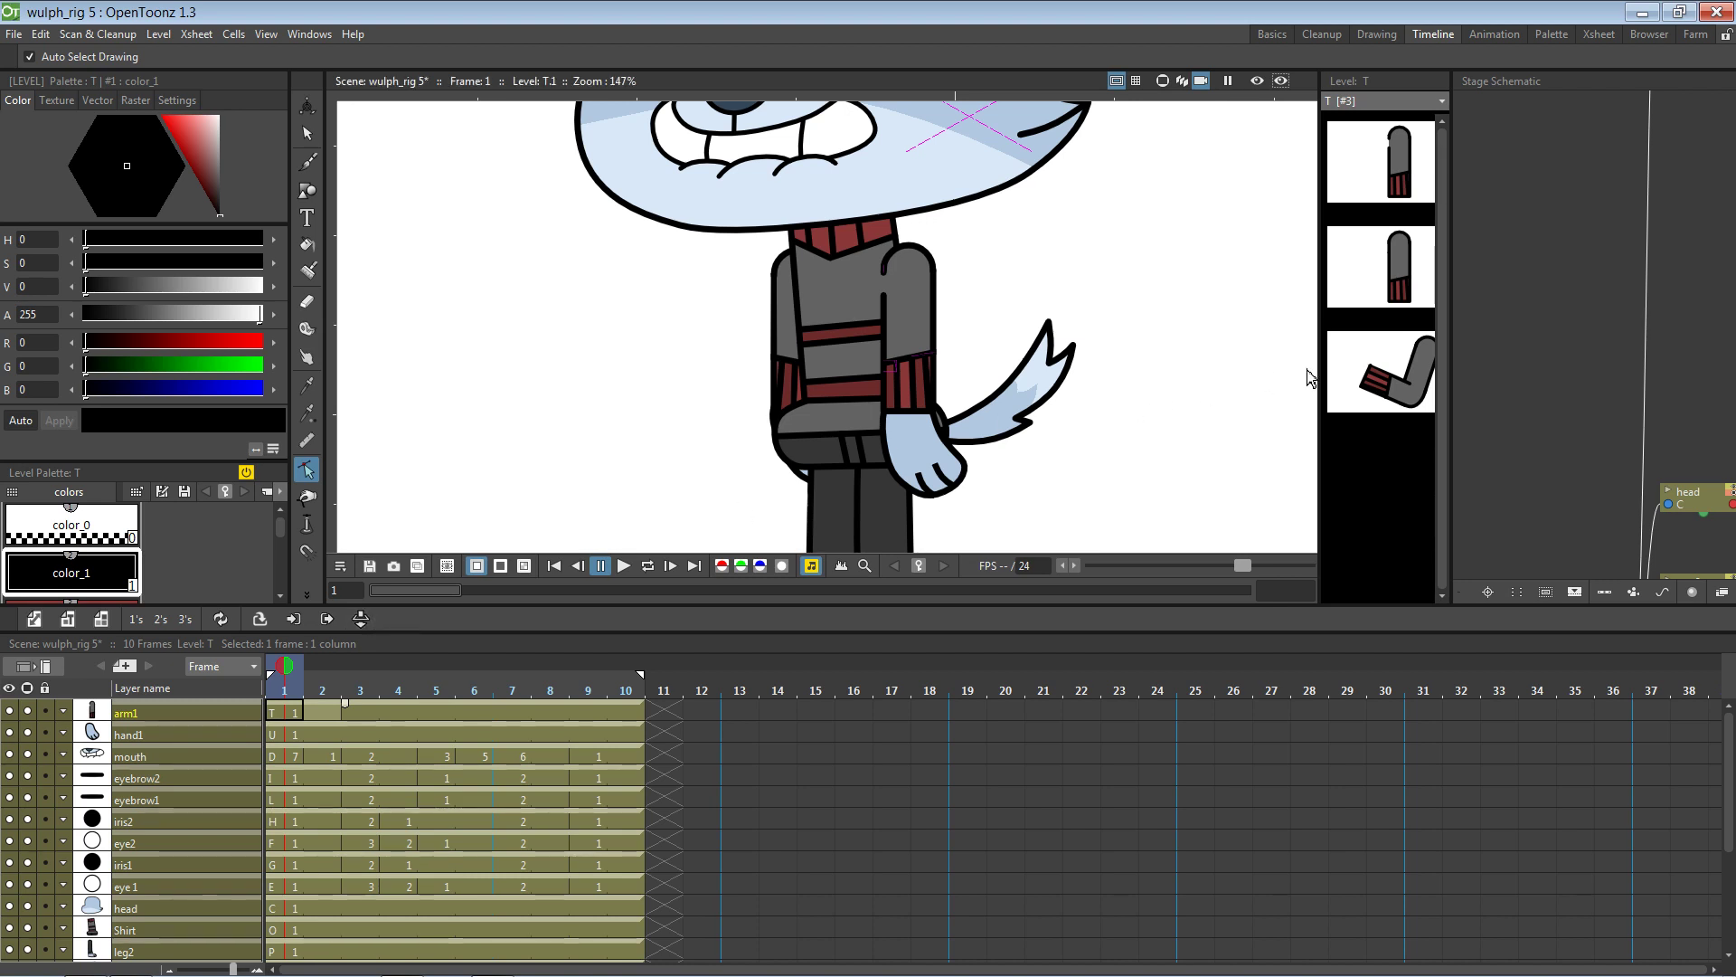
pyautogui.click(1377, 375)
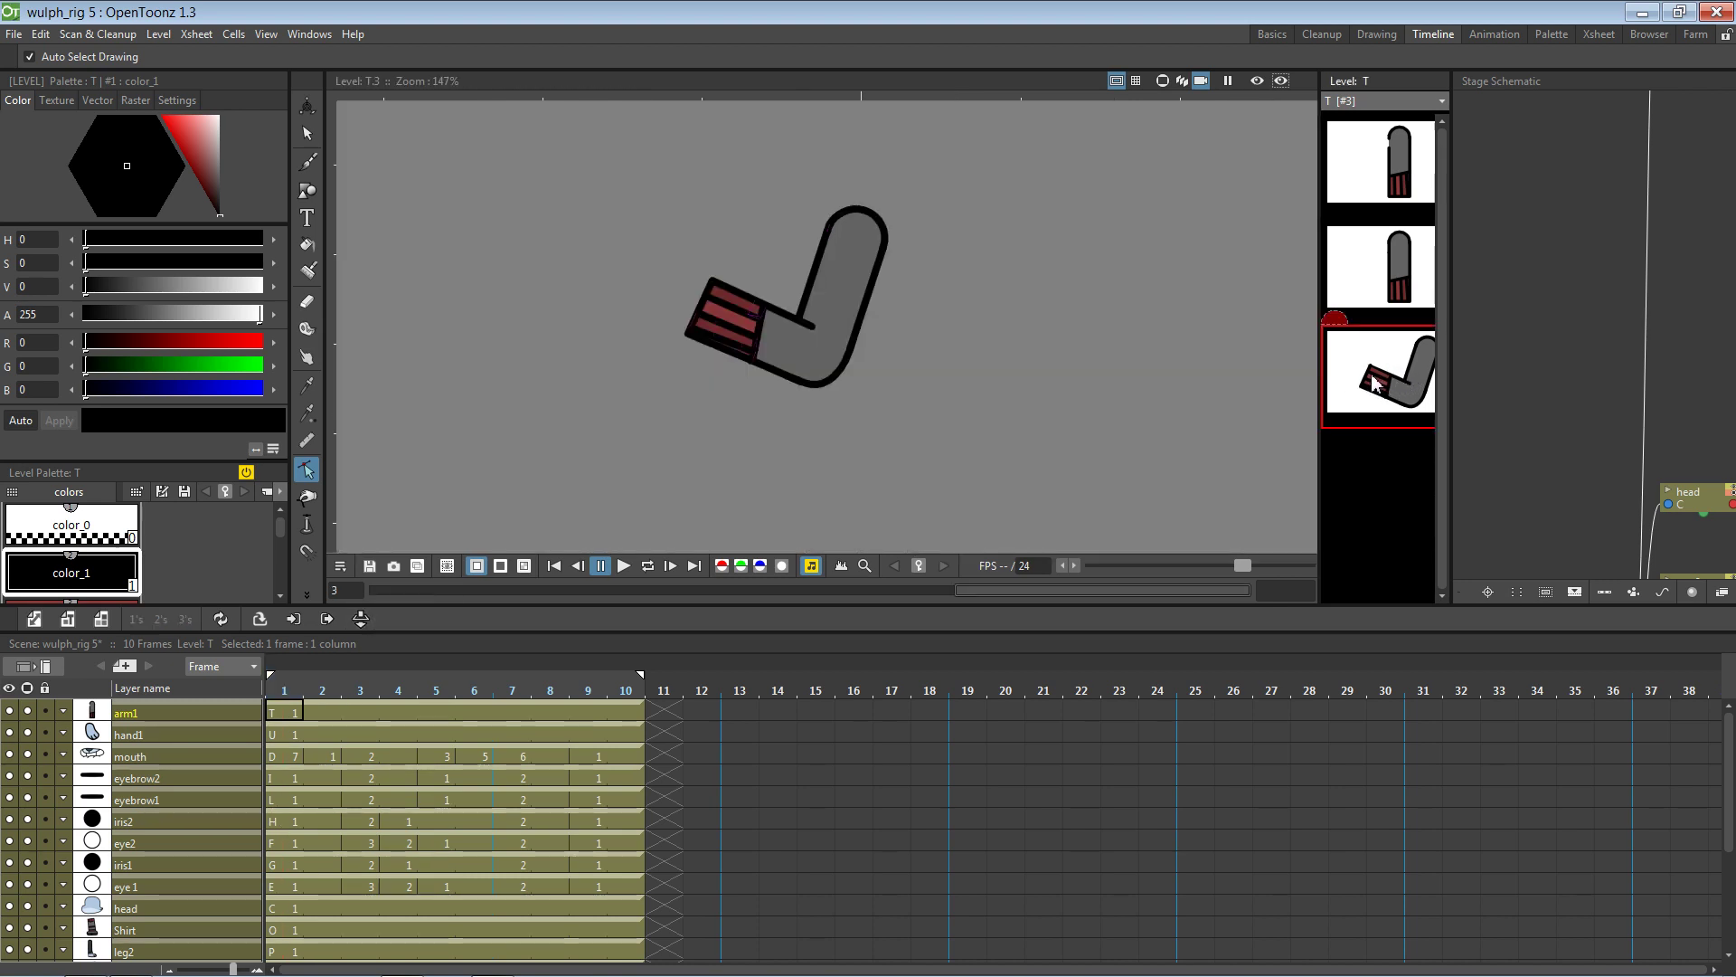
pyautogui.press('d')
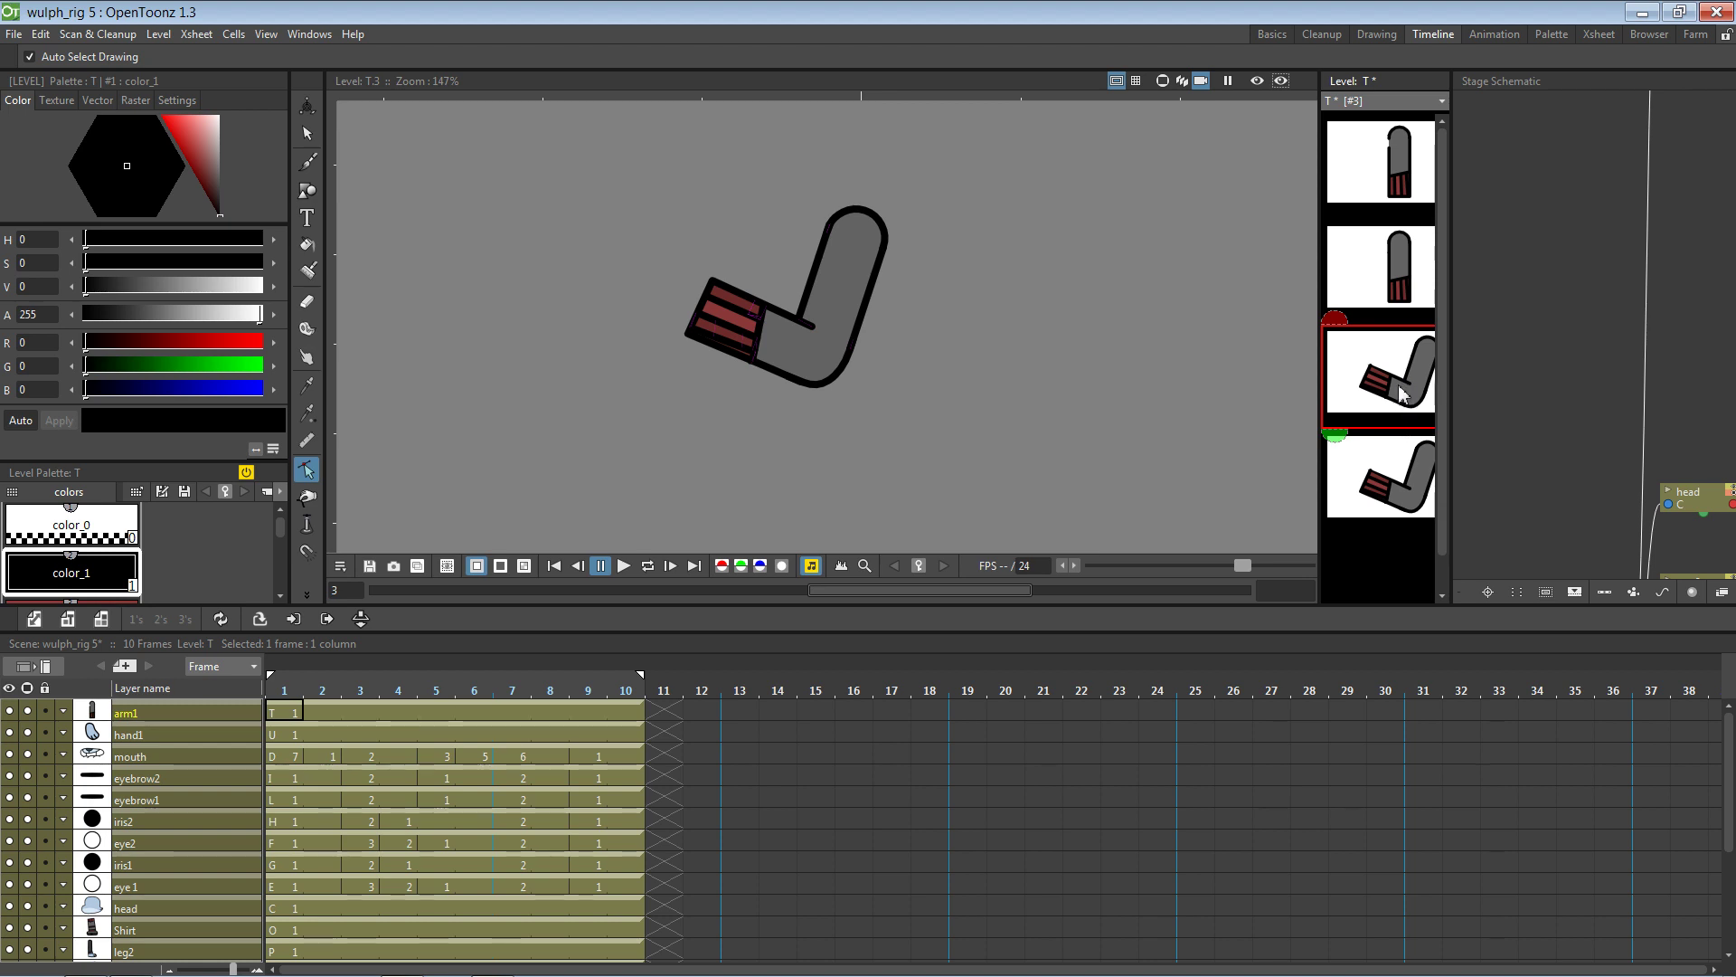
# Cut a short section of the upper arm's inner outline near the shoulder in drawing 3 with the Cutter tool
pyautogui.scroll(2, 850, 219)
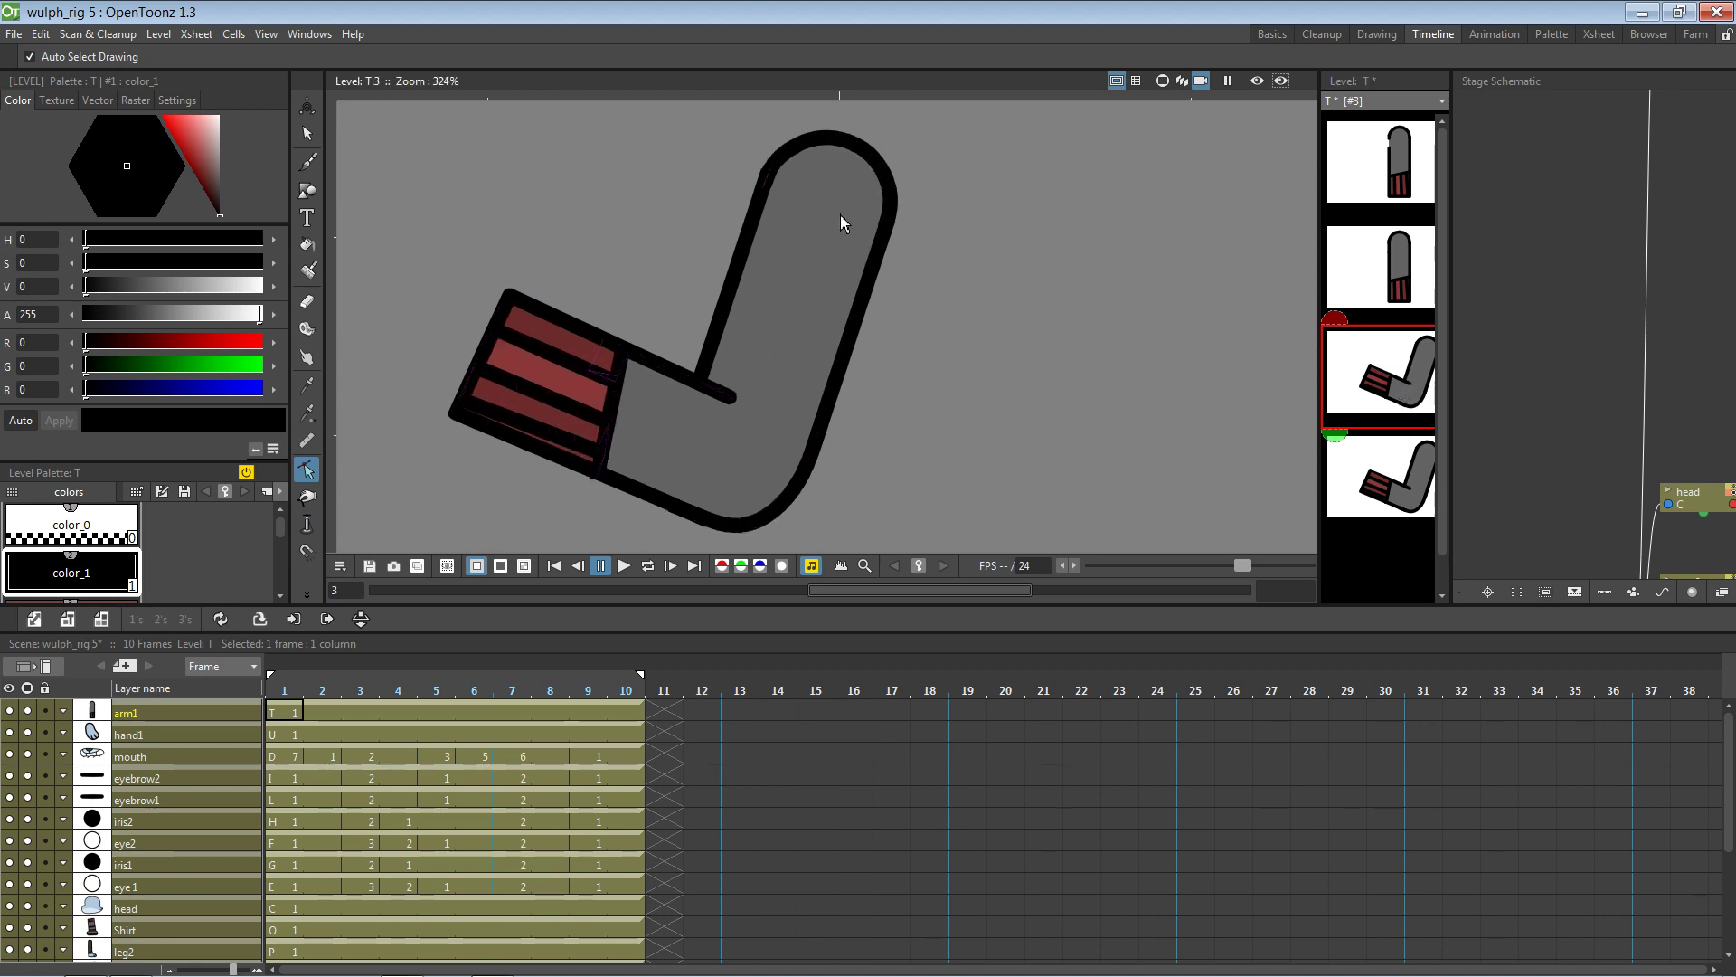
pyautogui.scroll(1, 823, 299)
pyautogui.press('t')
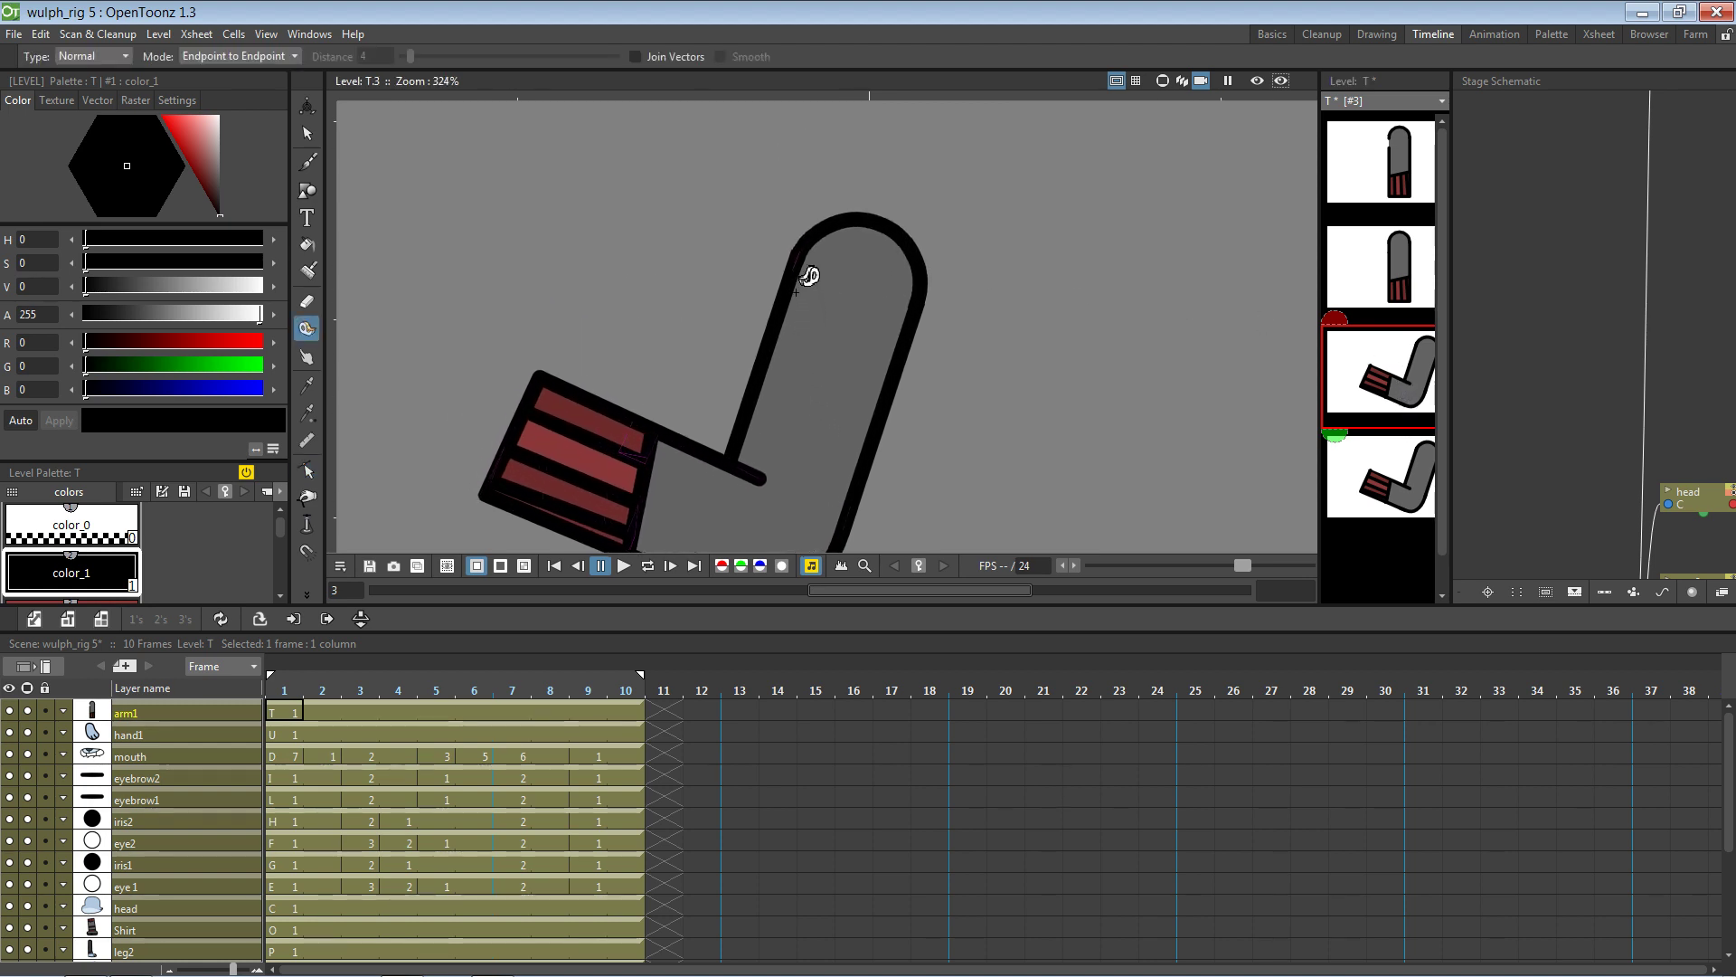
pyautogui.click(306, 595)
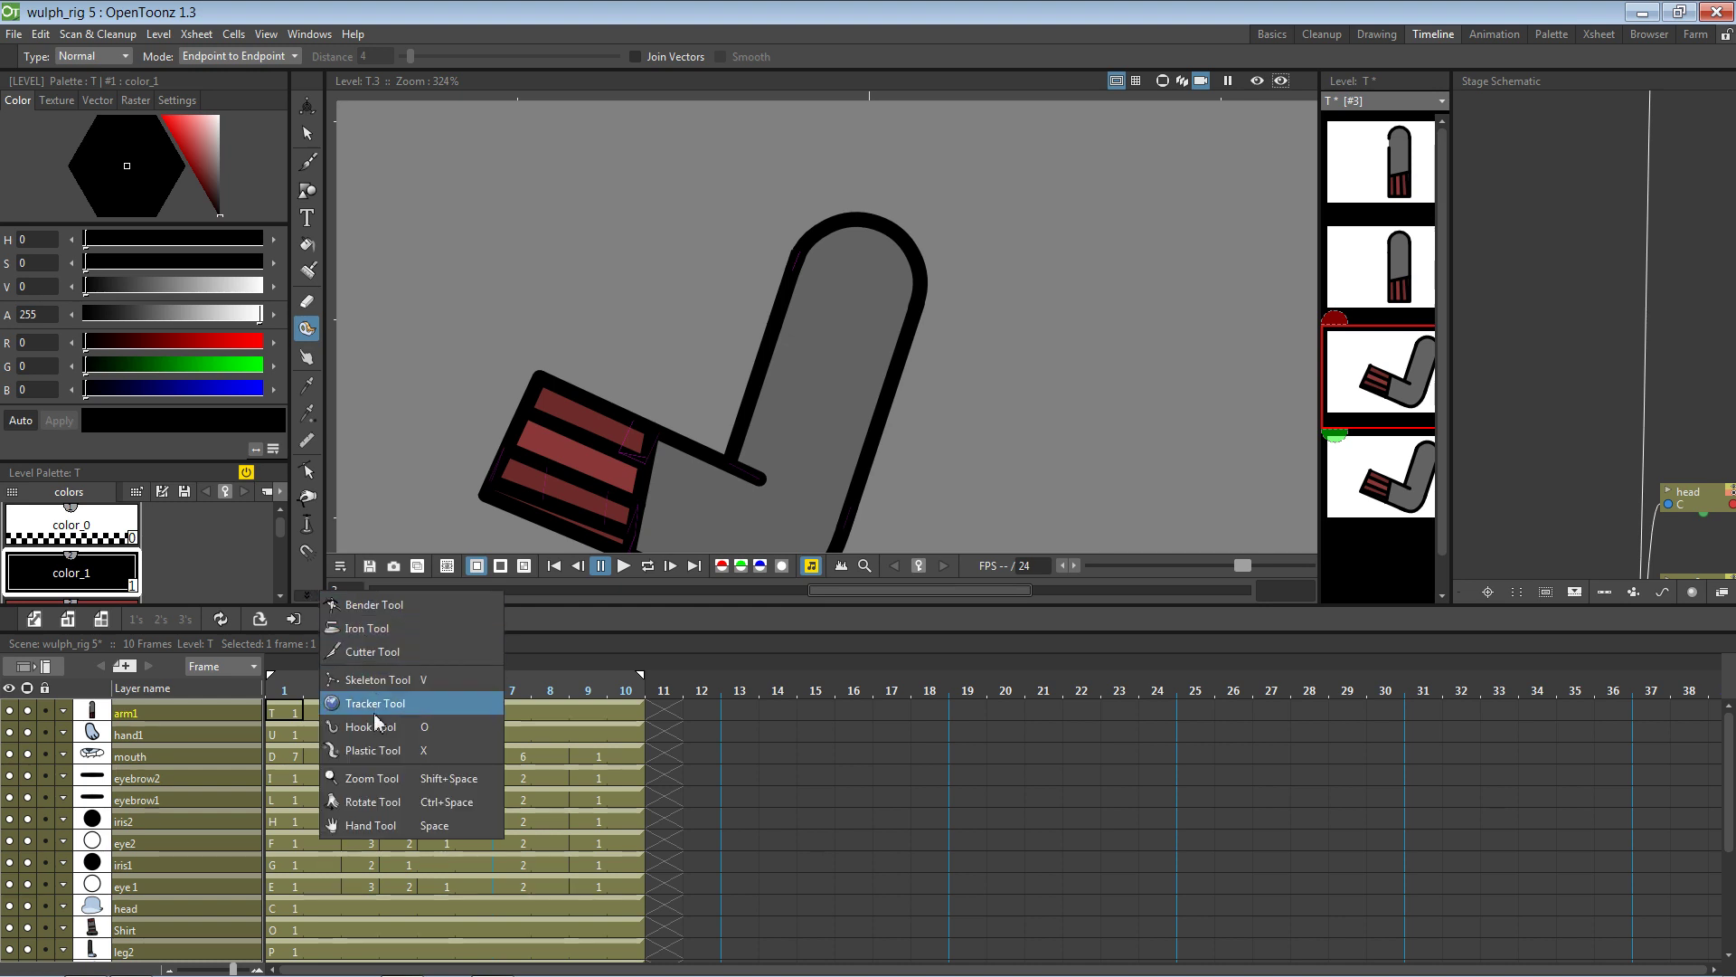
pyautogui.click(389, 651)
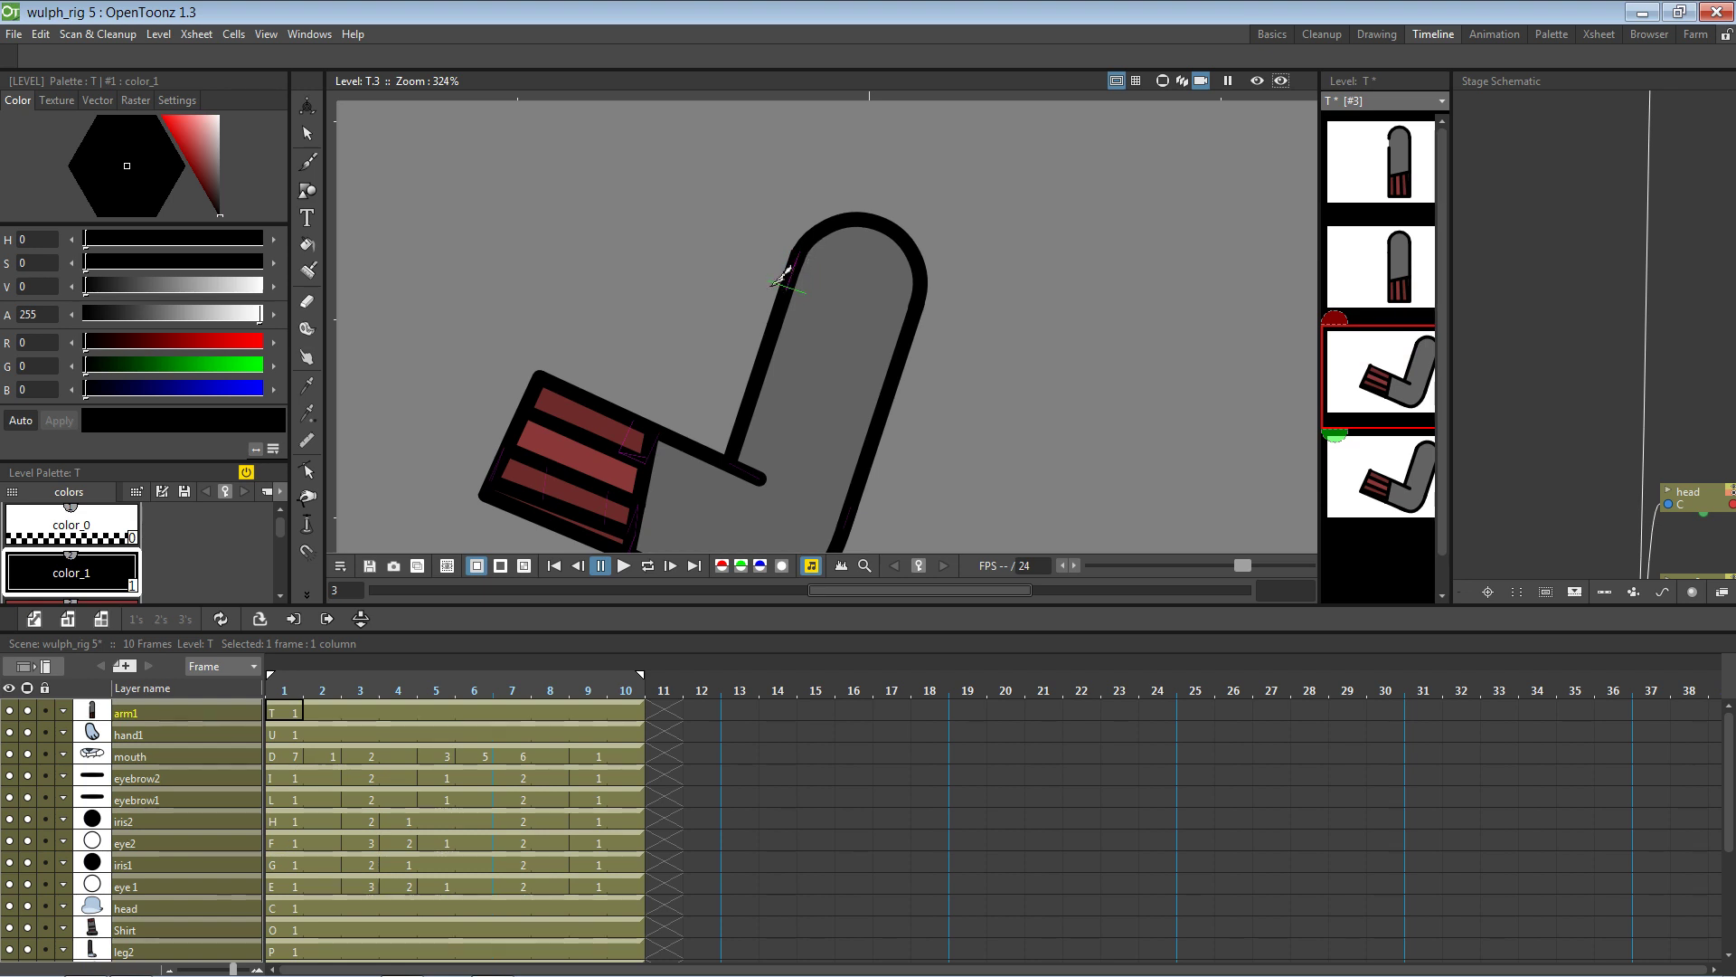
# Make the short cut segment at the inner shoulder invisible with color_0 and save the work
pyautogui.click(307, 133)
pyautogui.click(798, 271)
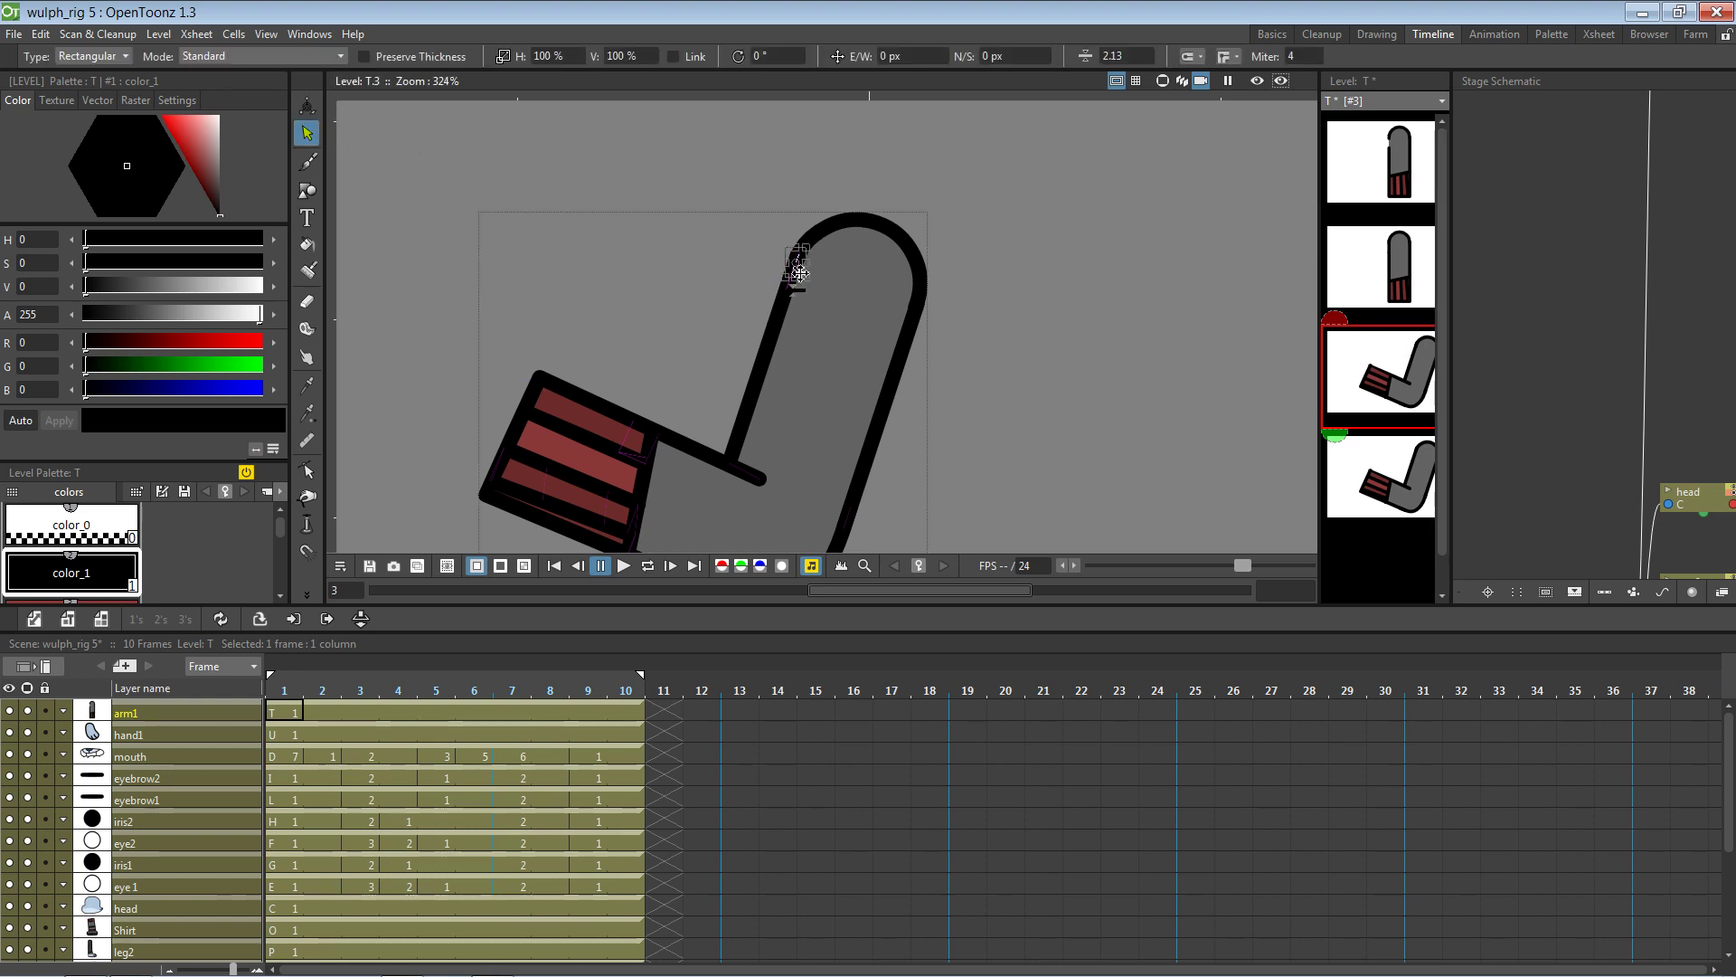
pyautogui.scroll(3, 159, 563)
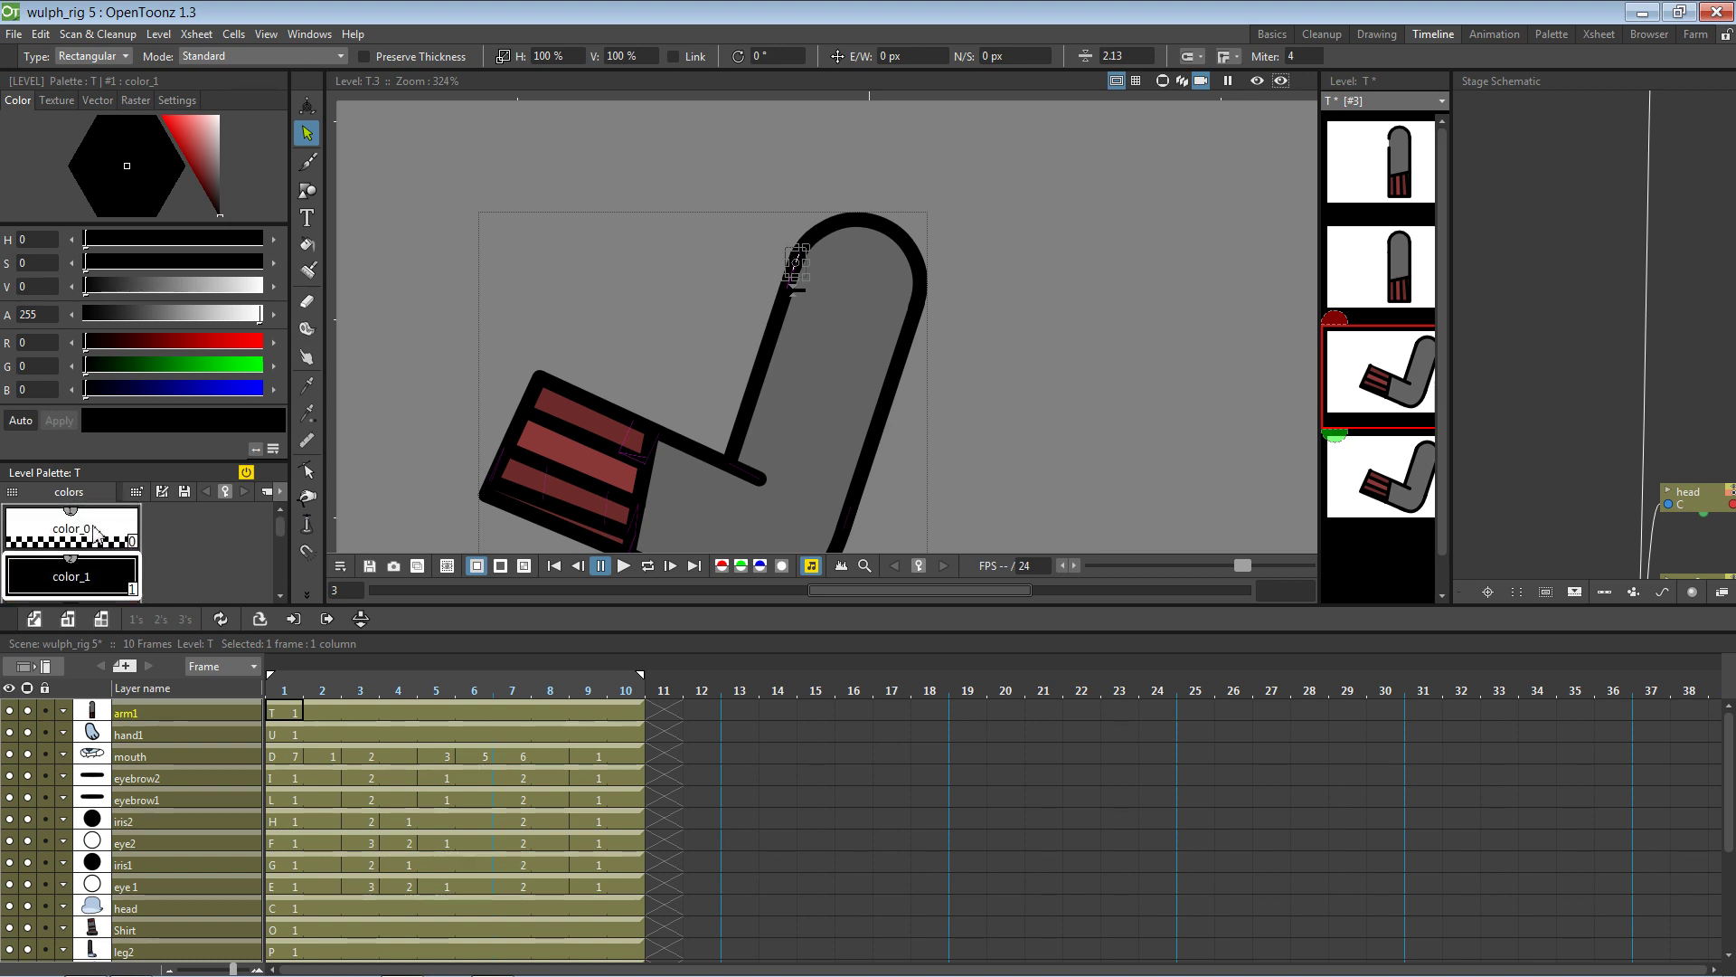
pyautogui.click(583, 158)
pyautogui.click(799, 271)
pyautogui.press('Delete')
pyautogui.click(777, 327)
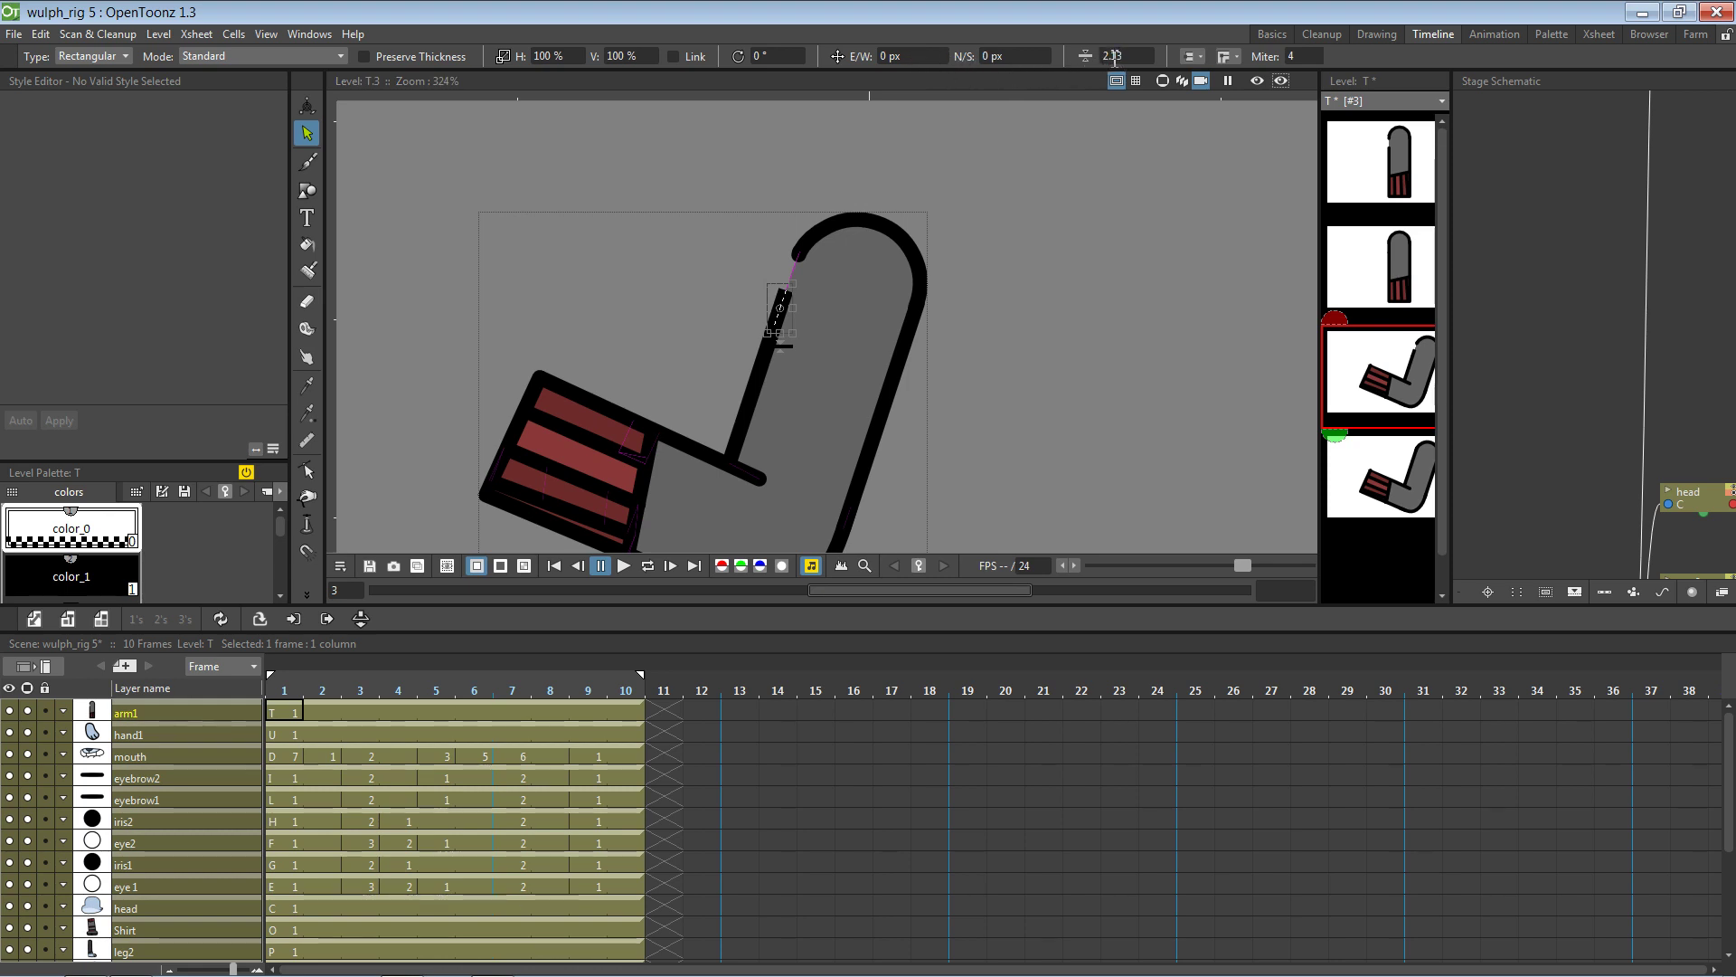
pyautogui.click(1053, 172)
pyautogui.hotkey('ctrl', 's')
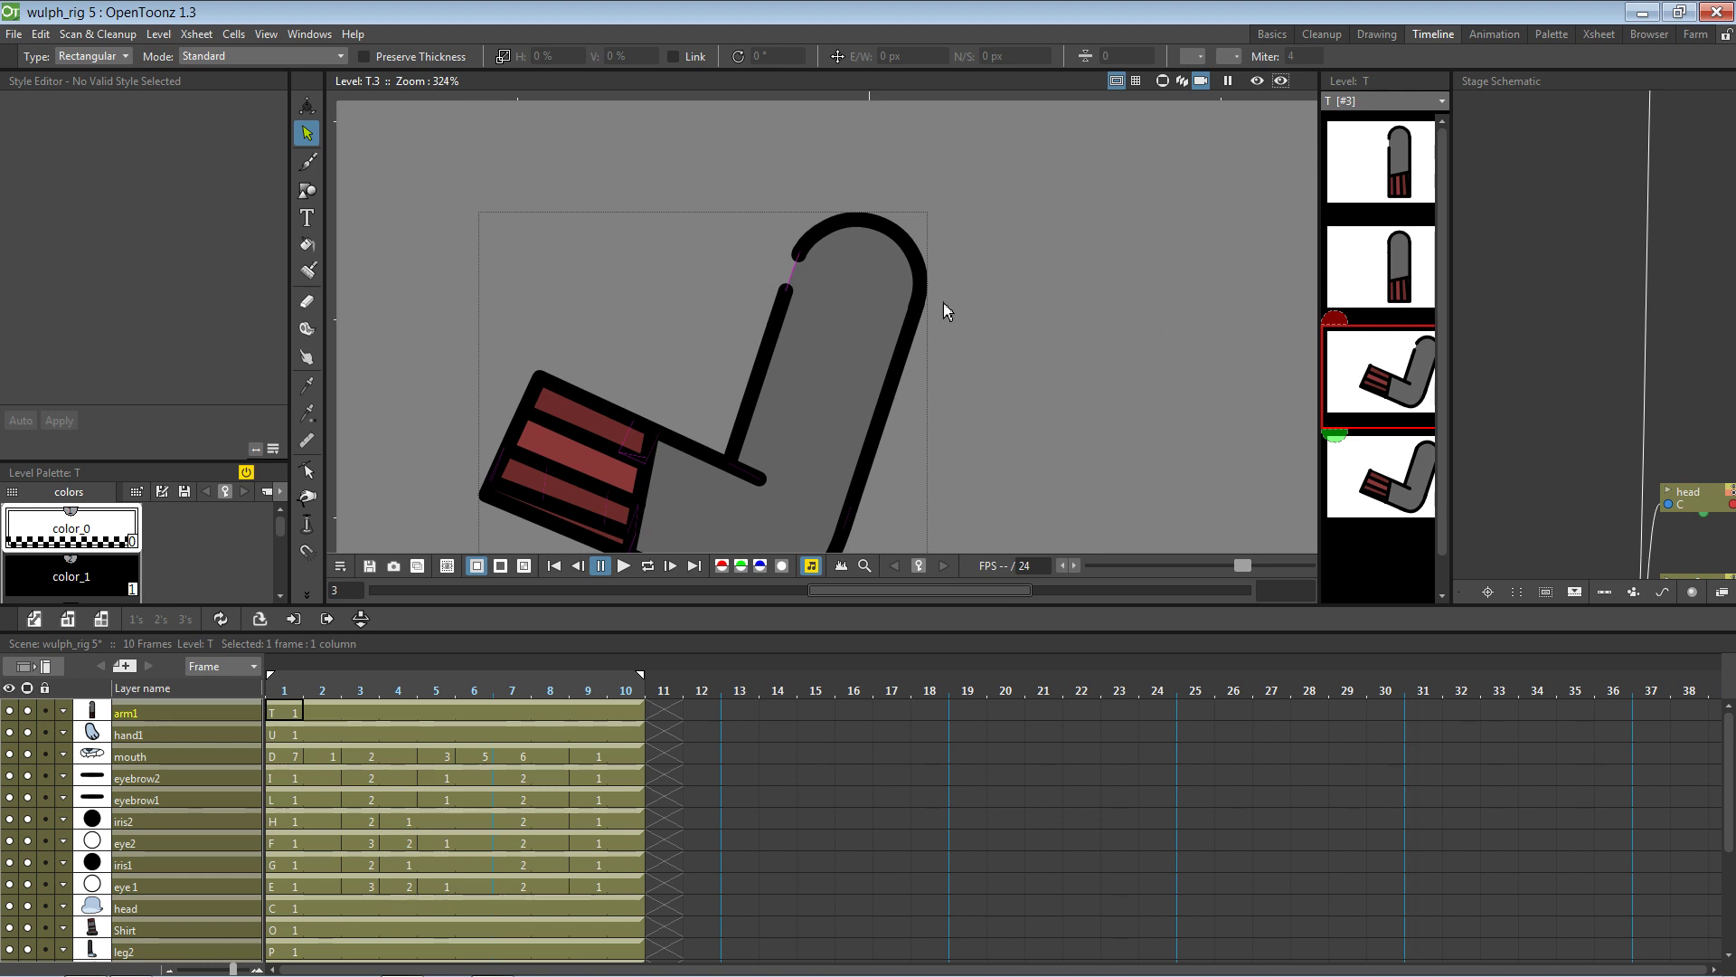
pyautogui.click(1273, 35)
pyautogui.click(1433, 35)
pyautogui.click(1376, 34)
pyautogui.click(1325, 36)
pyautogui.click(1428, 35)
# Try drawing 3 in the arm1 layer's cell at frame 1 of the scene and undo the switch
pyautogui.click(1201, 81)
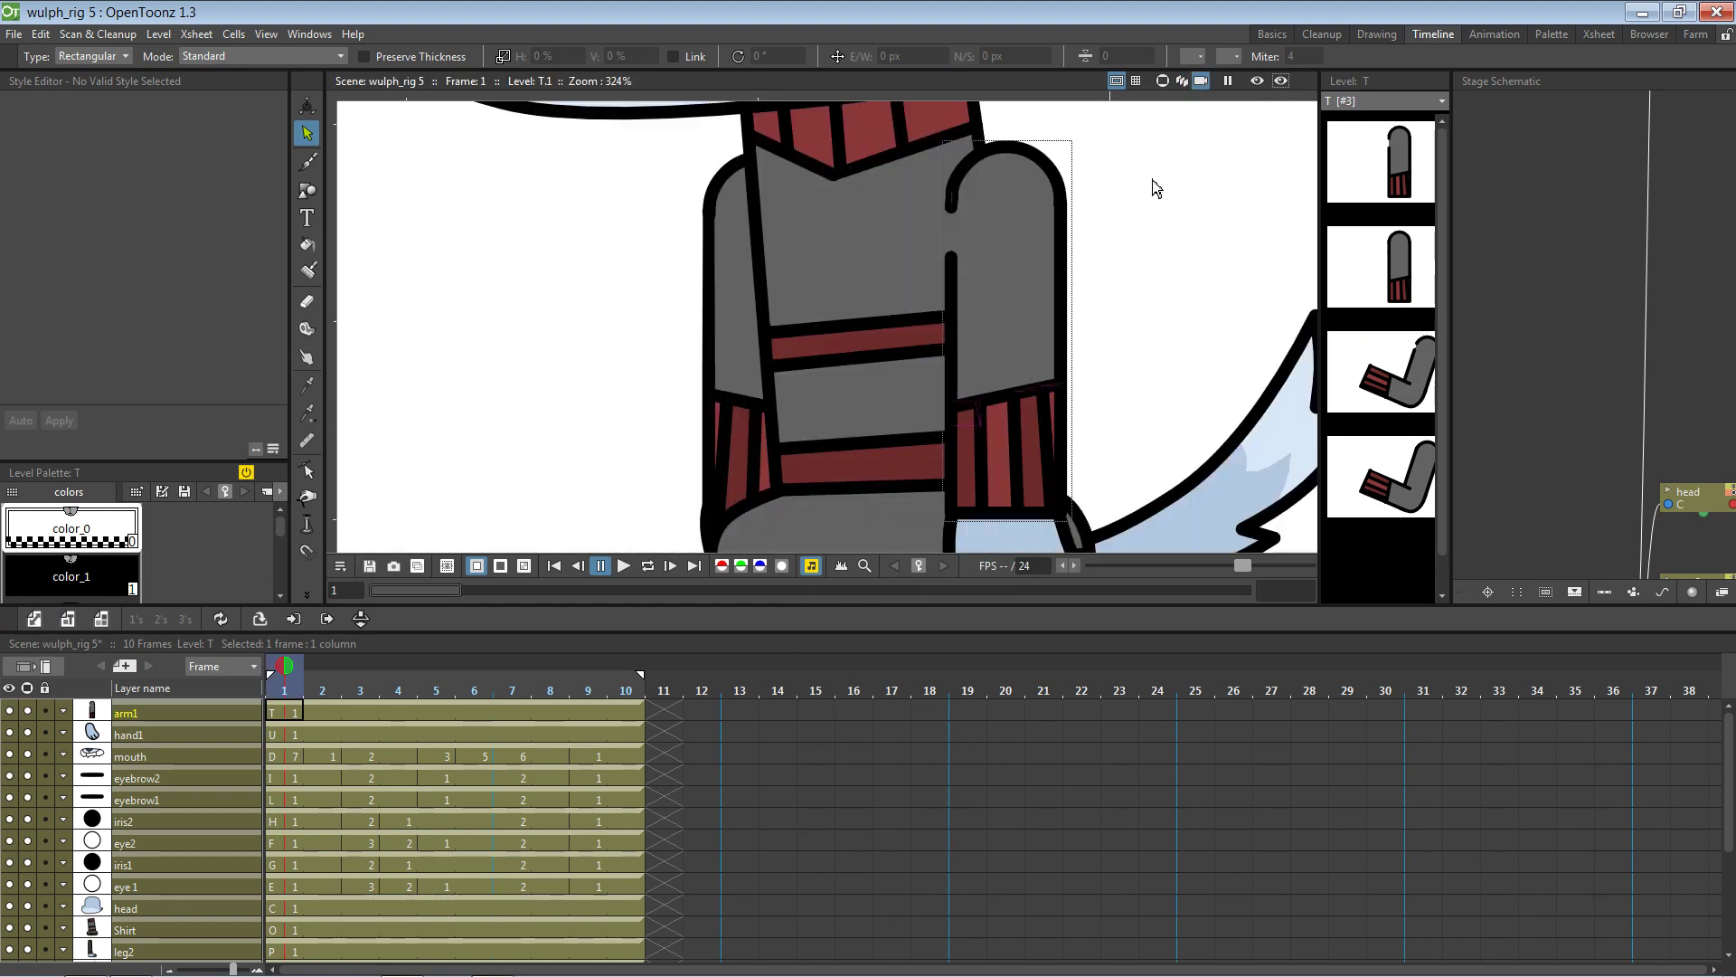
pyautogui.scroll(-5, 1129, 277)
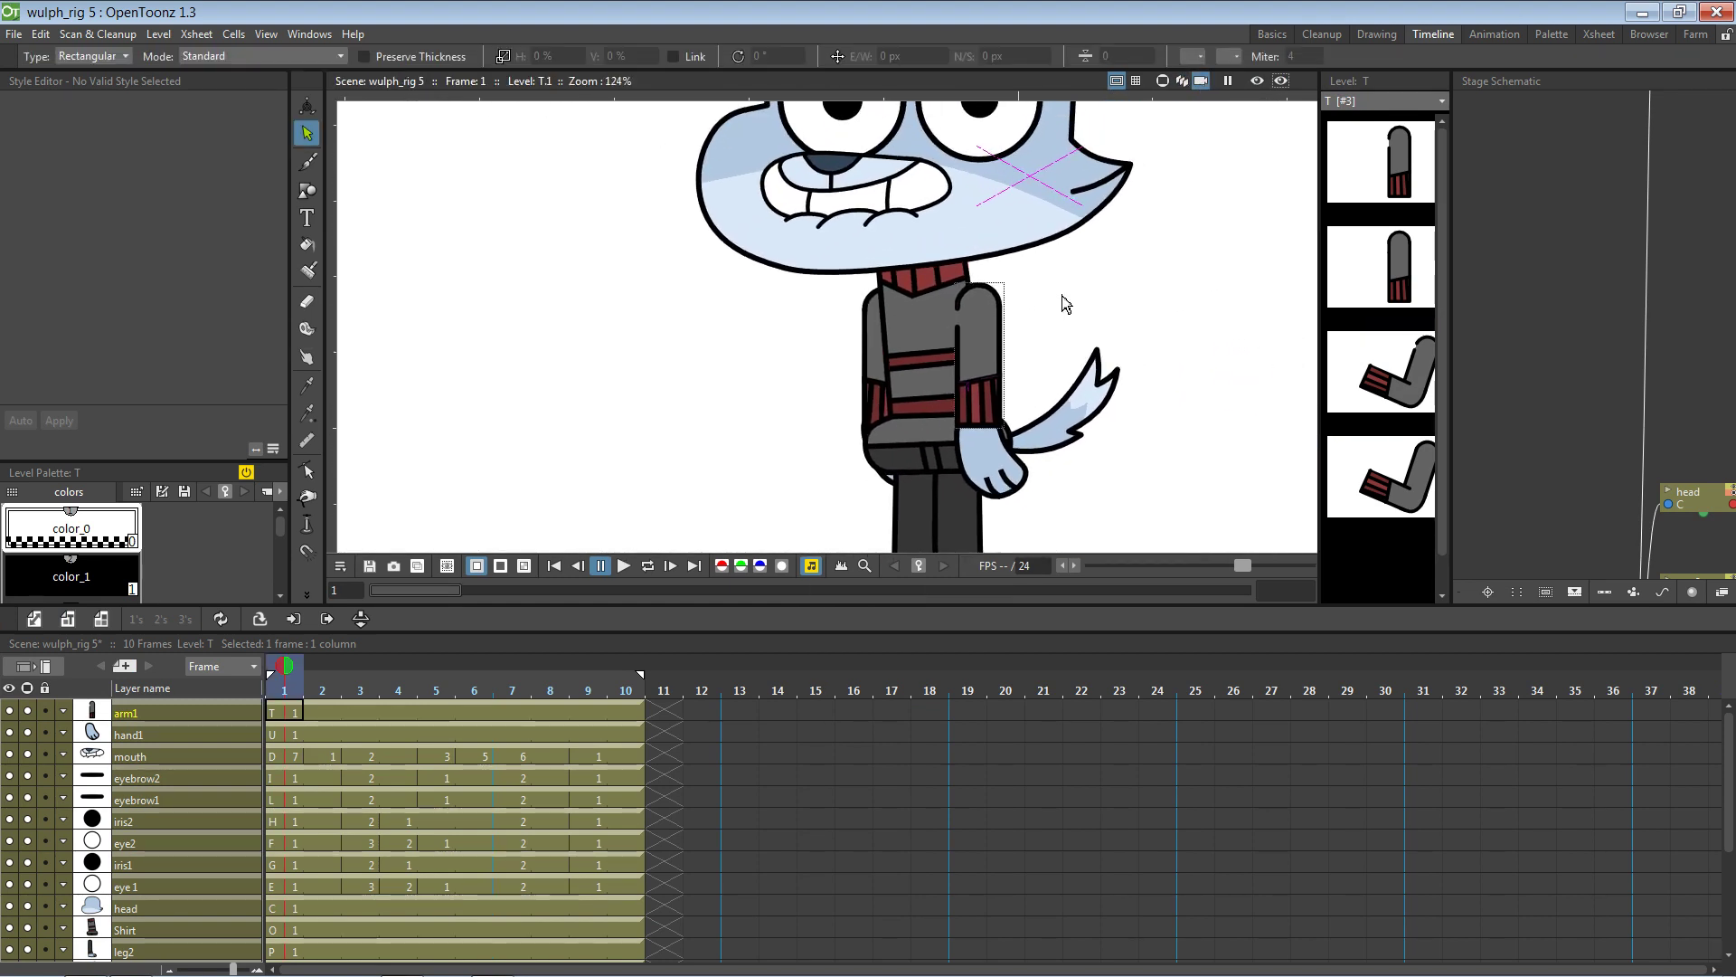
pyautogui.click(1382, 378)
pyautogui.click(1199, 81)
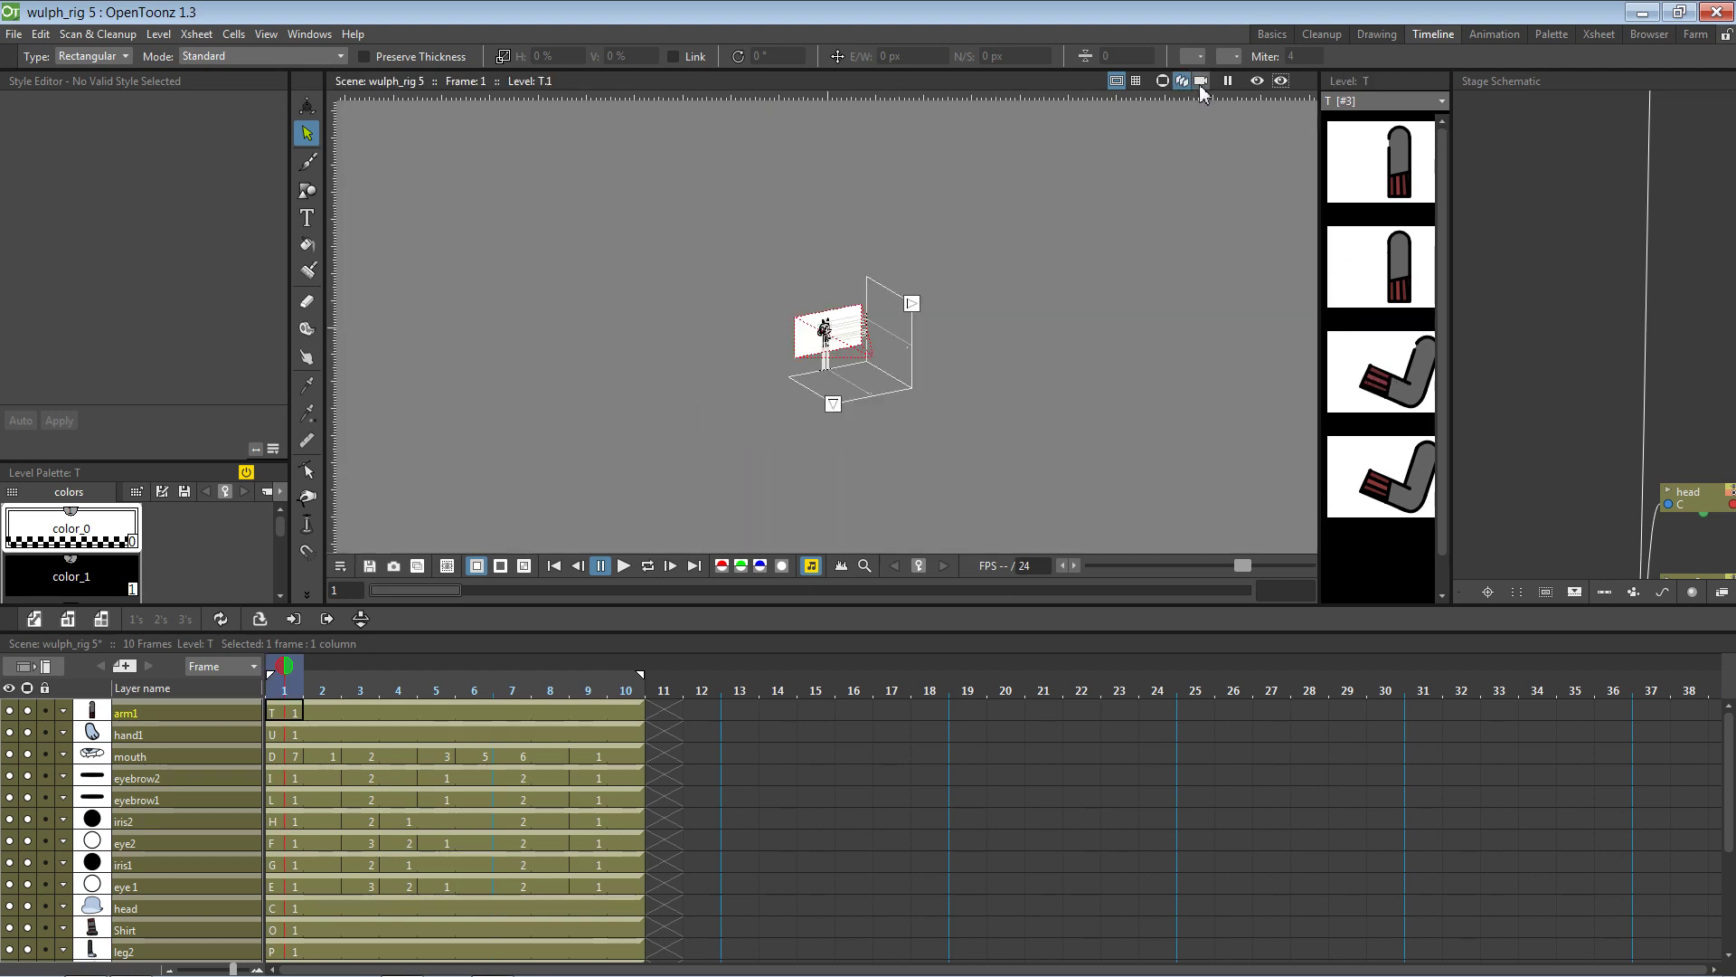
pyautogui.hotkey('ctrl', 's')
pyautogui.doubleClick(295, 714)
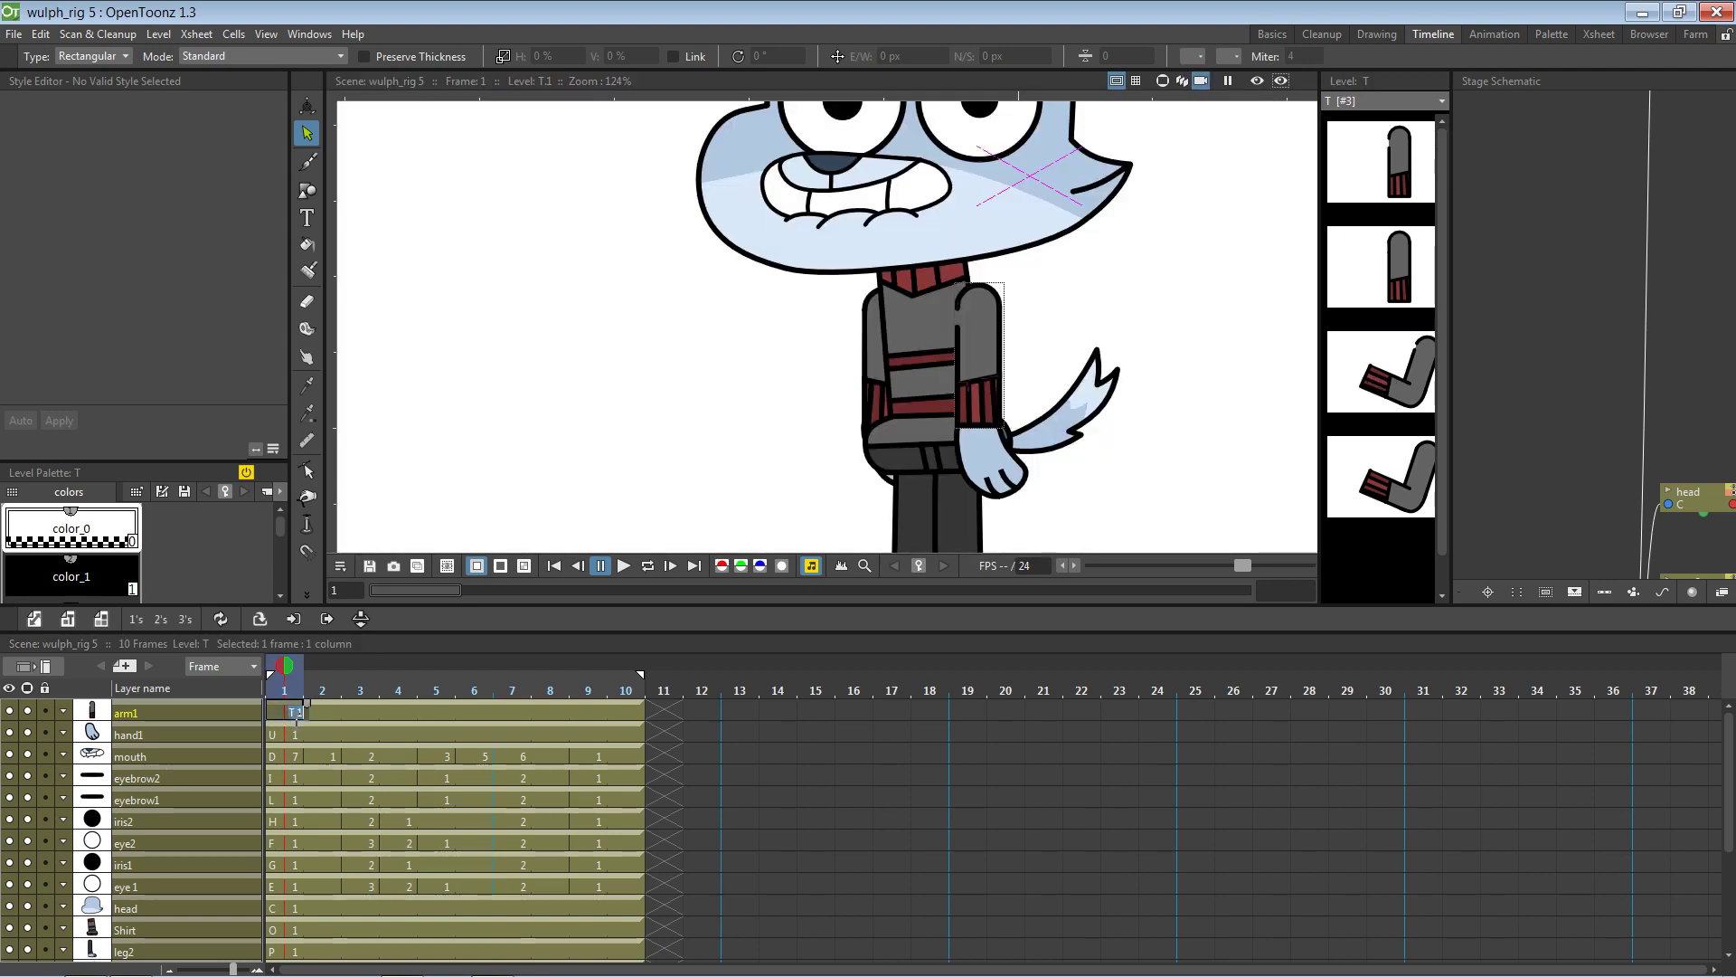
pyautogui.write('3')
pyautogui.press('Return')
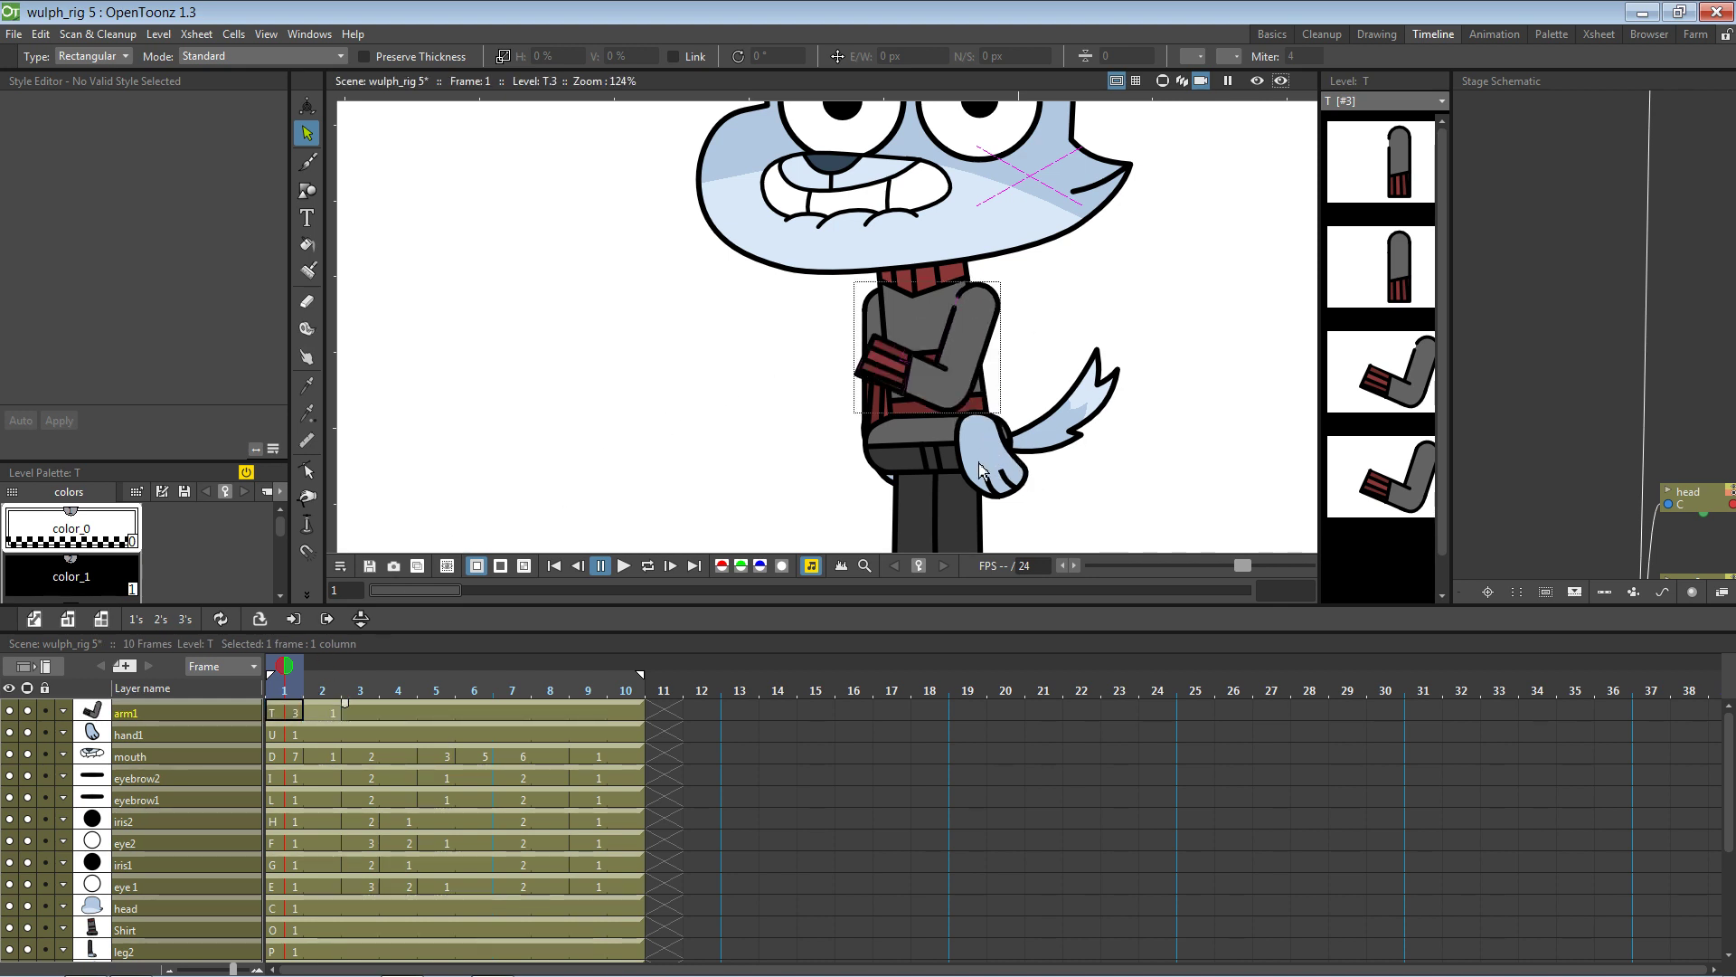
pyautogui.hotkey('ctrl', 'z')
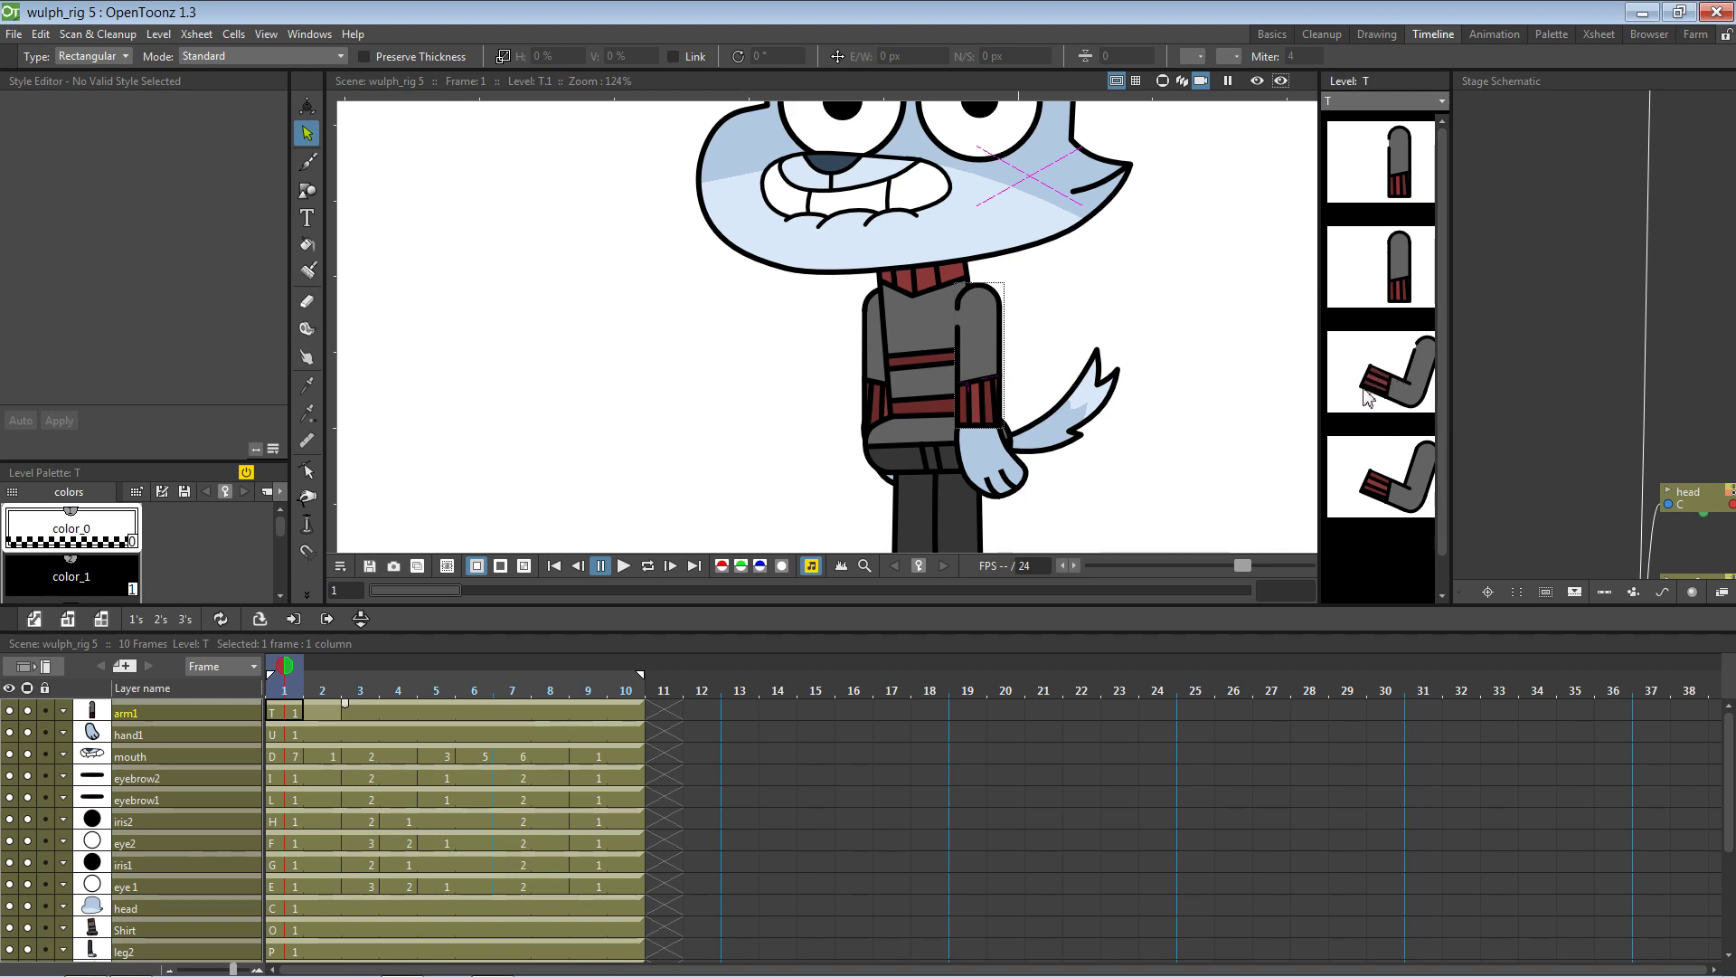
# Copy the whole bent arm from drawing 4 of level T and select the arm2 layer in the scene
pyautogui.click(1393, 470)
pyautogui.moveTo(933, 263)
pyautogui.mouseDown()
pyautogui.moveTo(764, 449)
pyautogui.moveTo(624, 480)
pyautogui.mouseUp()
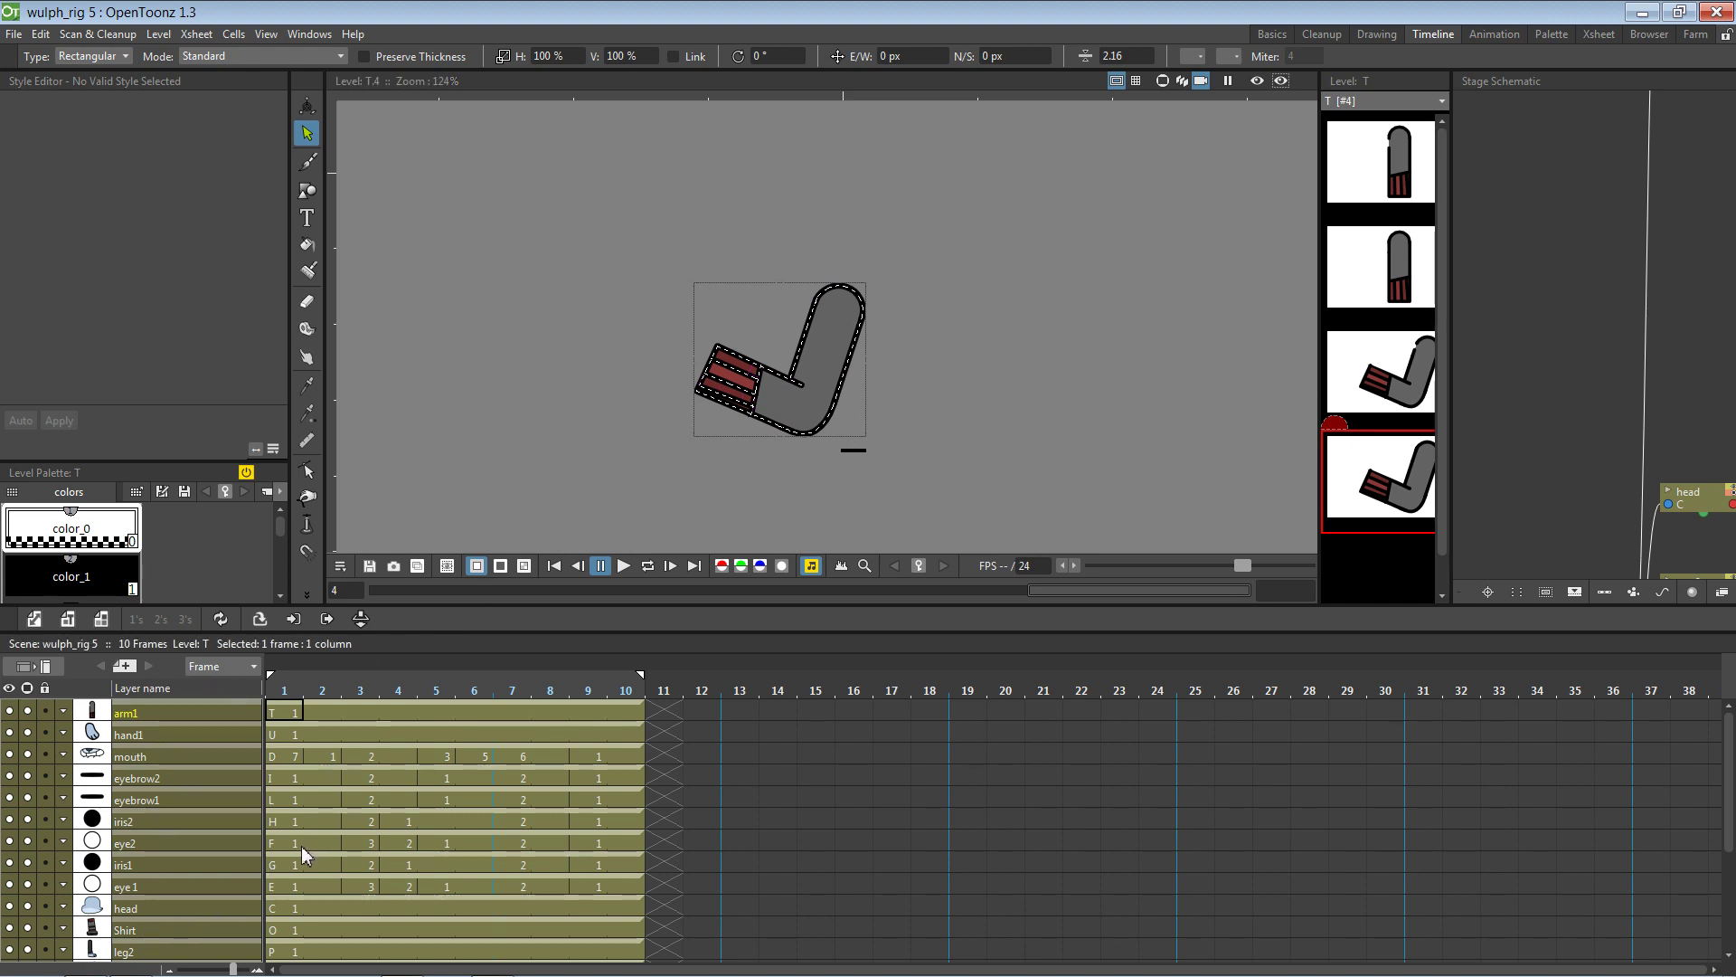
pyautogui.scroll(-3, 208, 836)
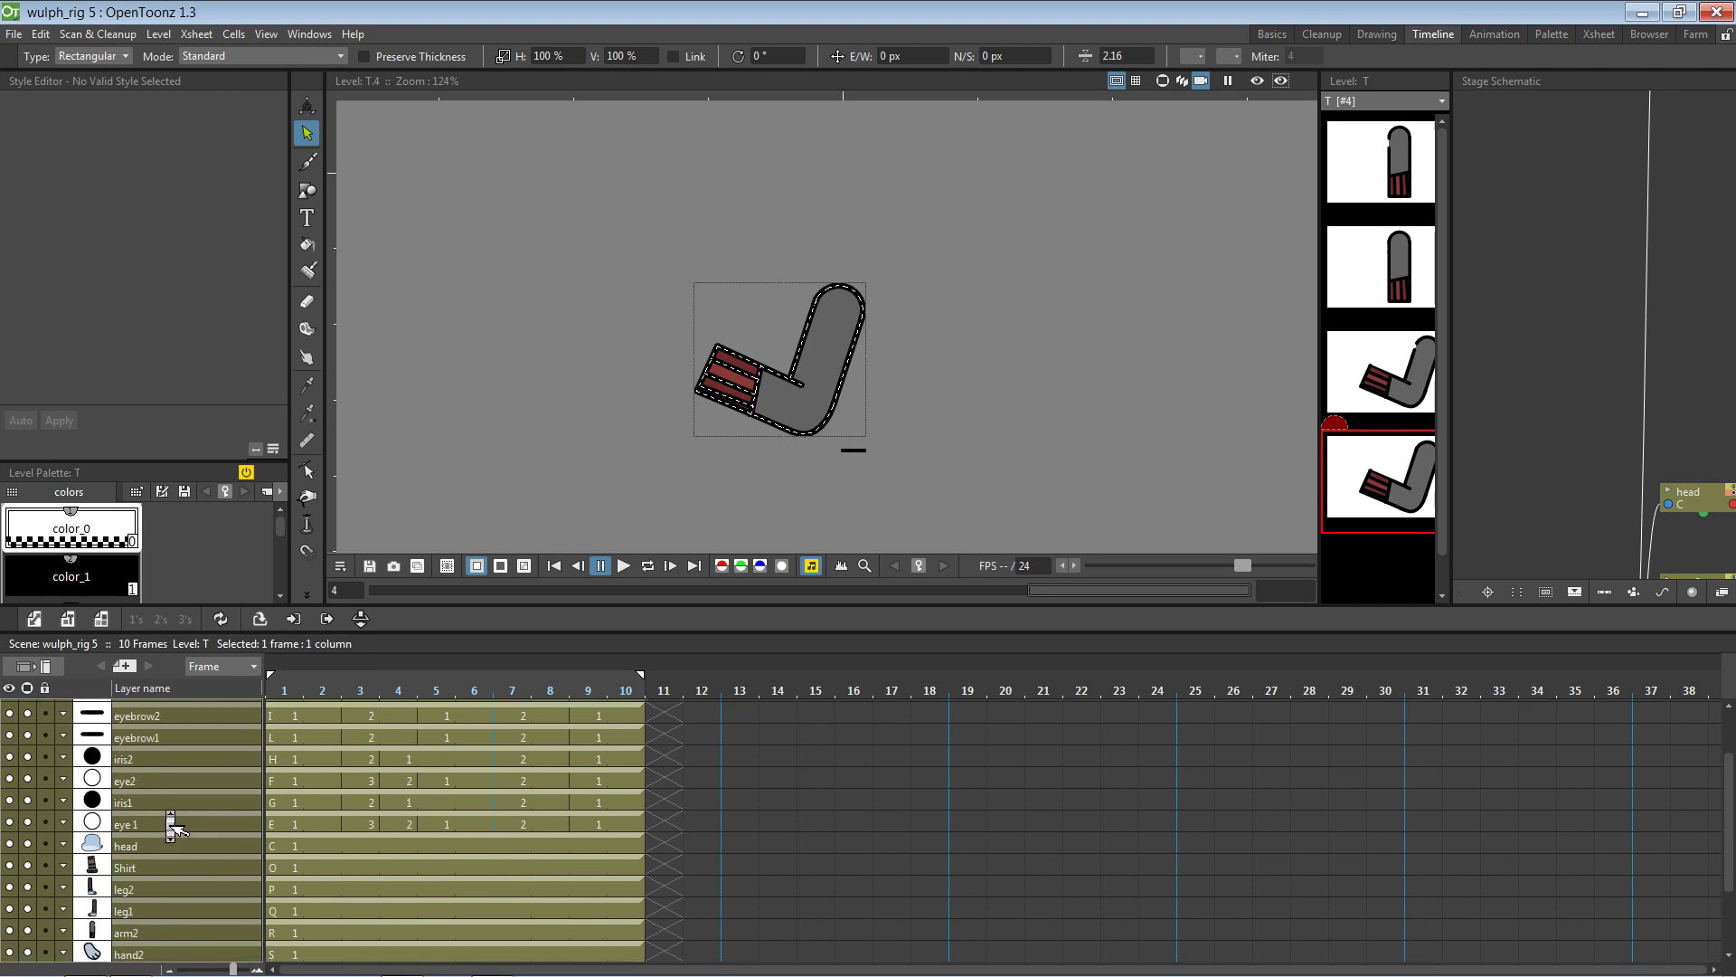
pyautogui.scroll(3, 172, 818)
pyautogui.scroll(-2, 168, 841)
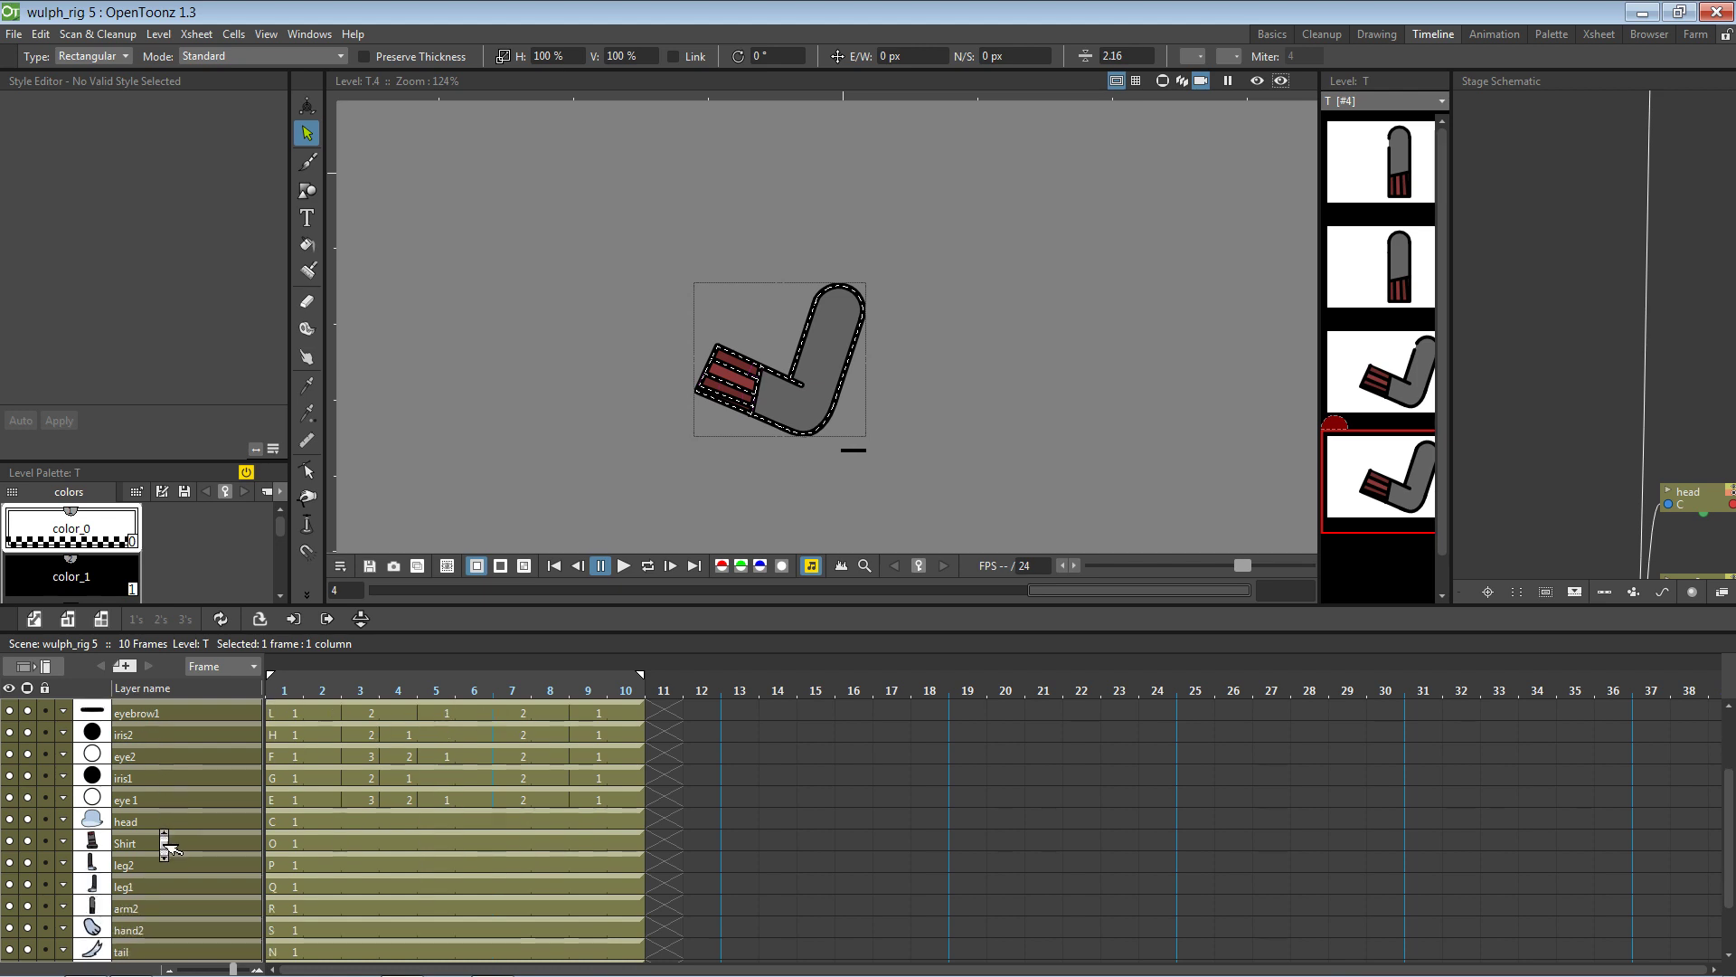
pyautogui.click(164, 908)
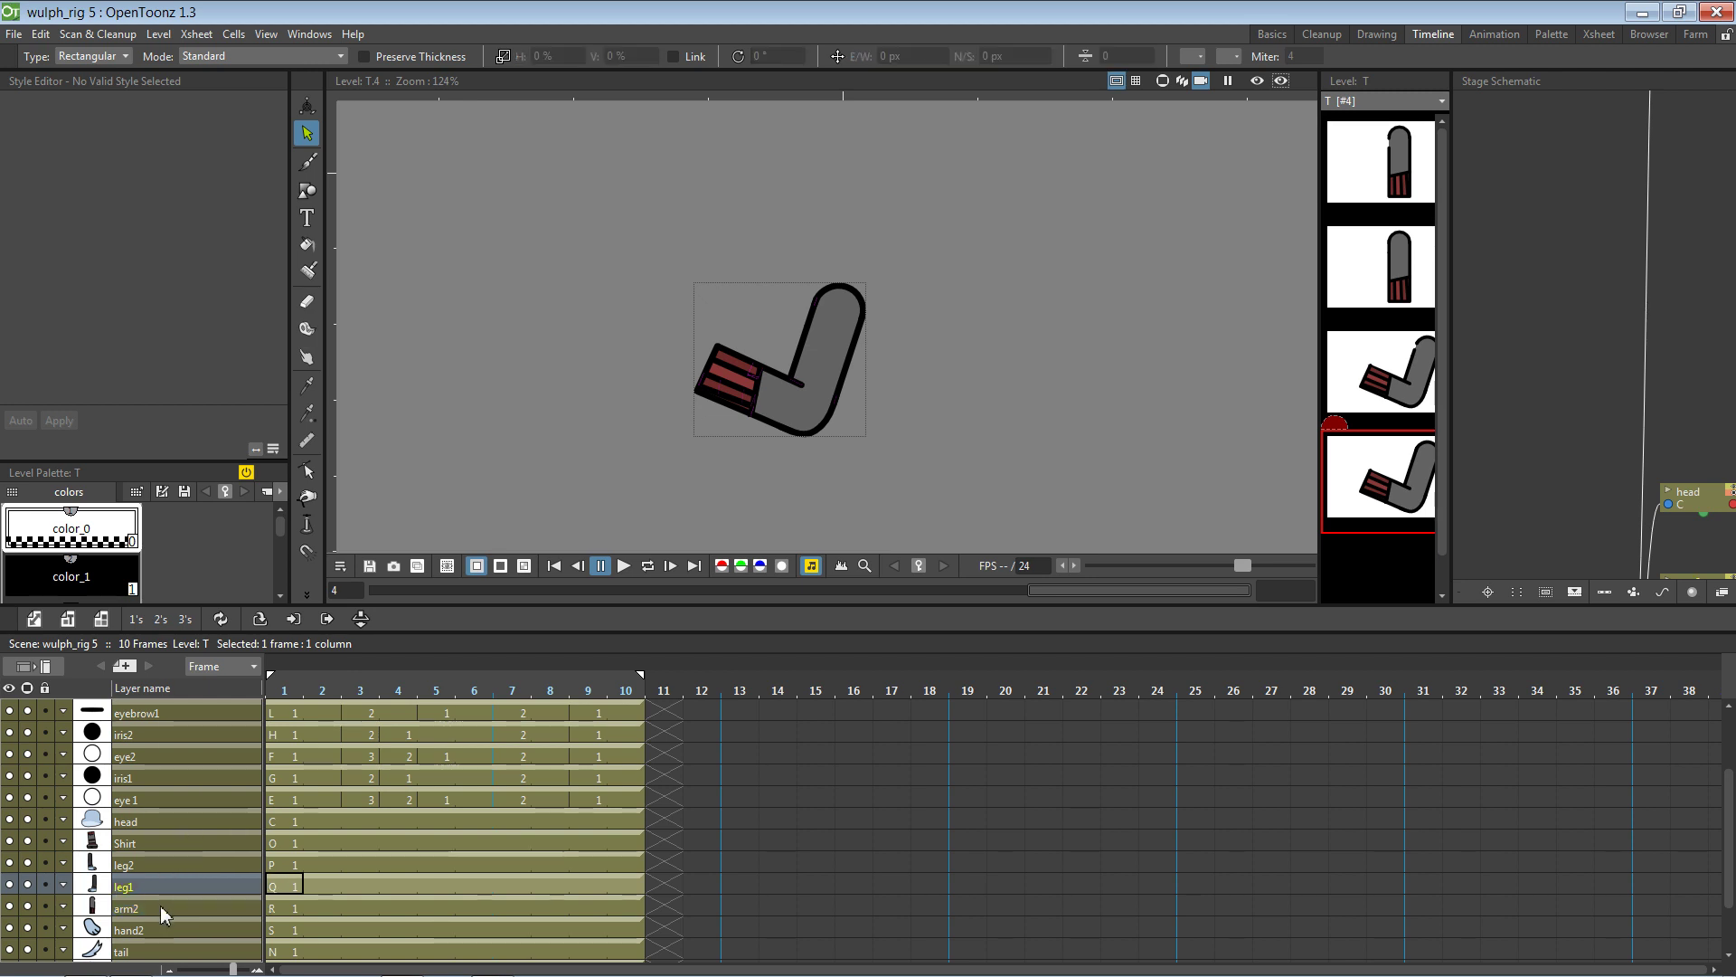
pyautogui.click(1199, 83)
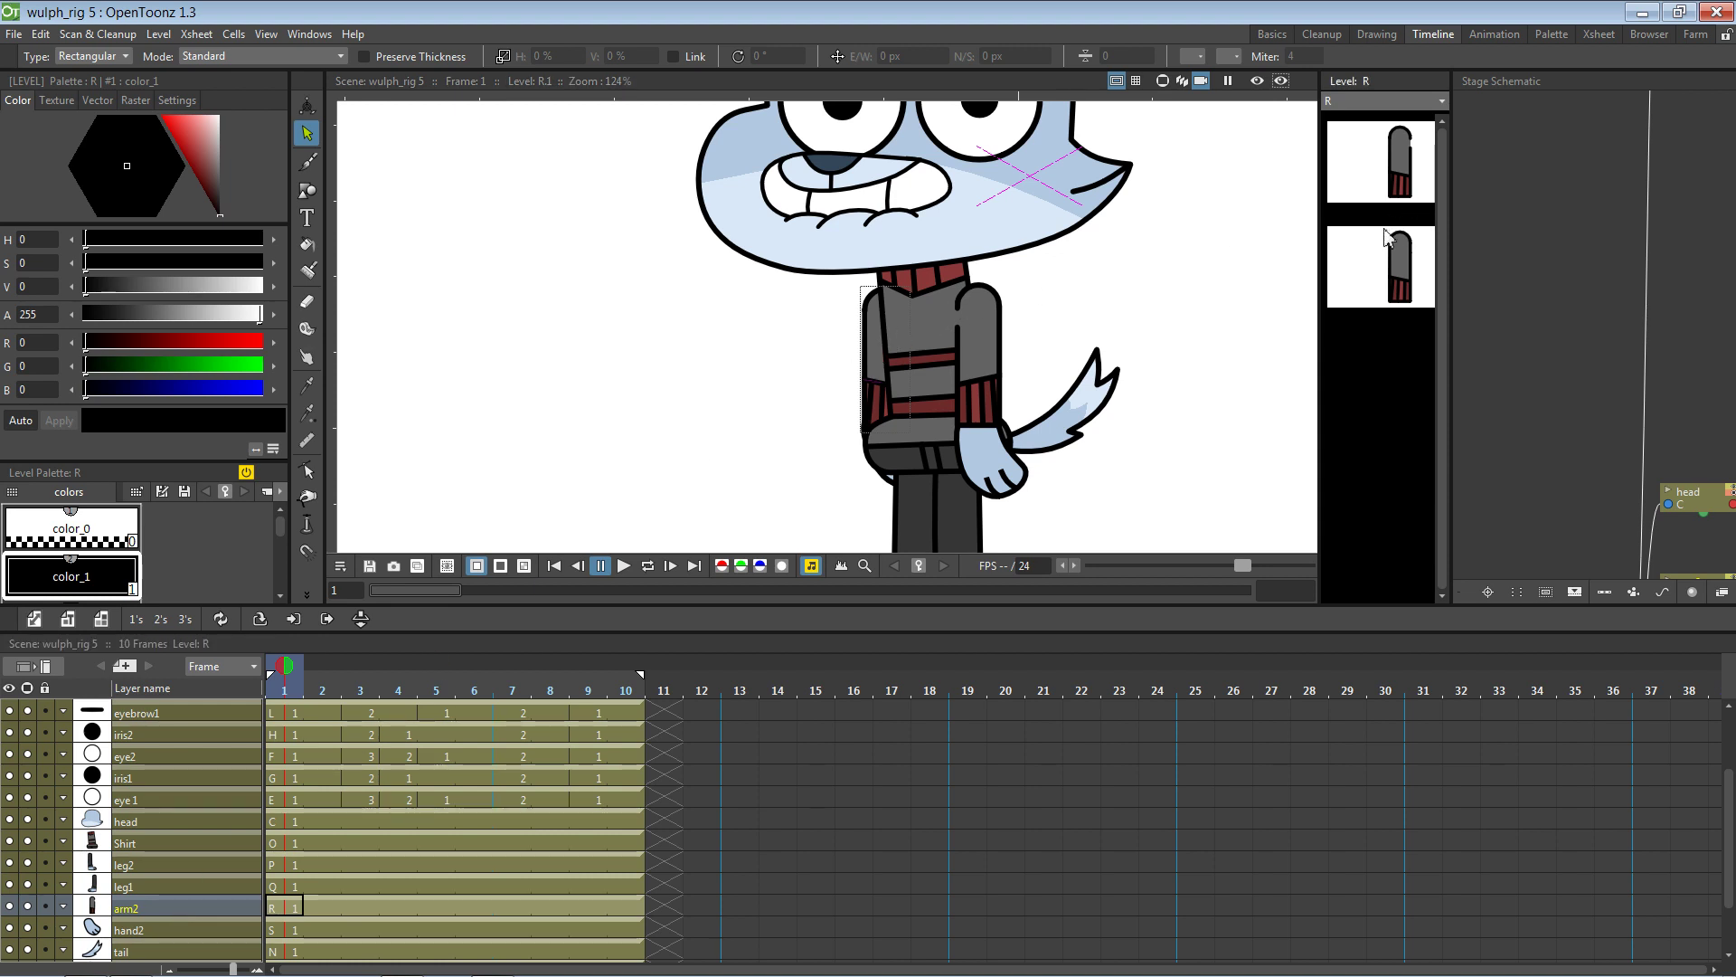
# Duplicate the straight arm in drawing 2 of level R as drawing 3
pyautogui.click(1408, 177)
pyautogui.click(1402, 258)
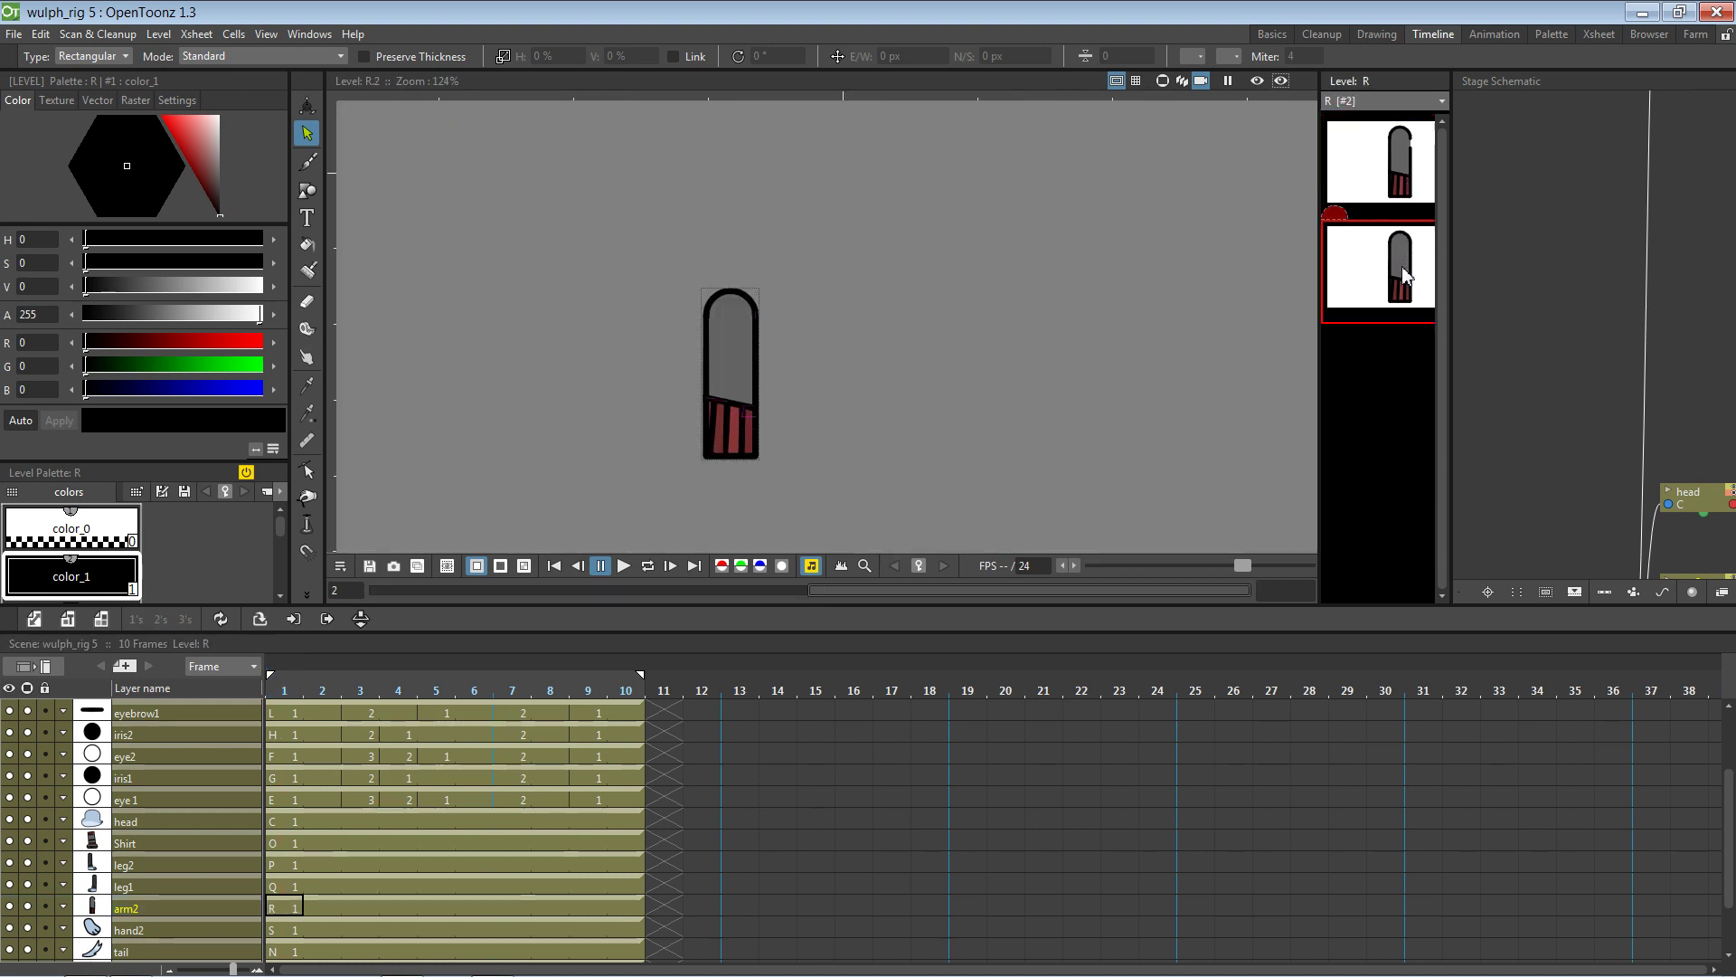
pyautogui.click(1376, 350)
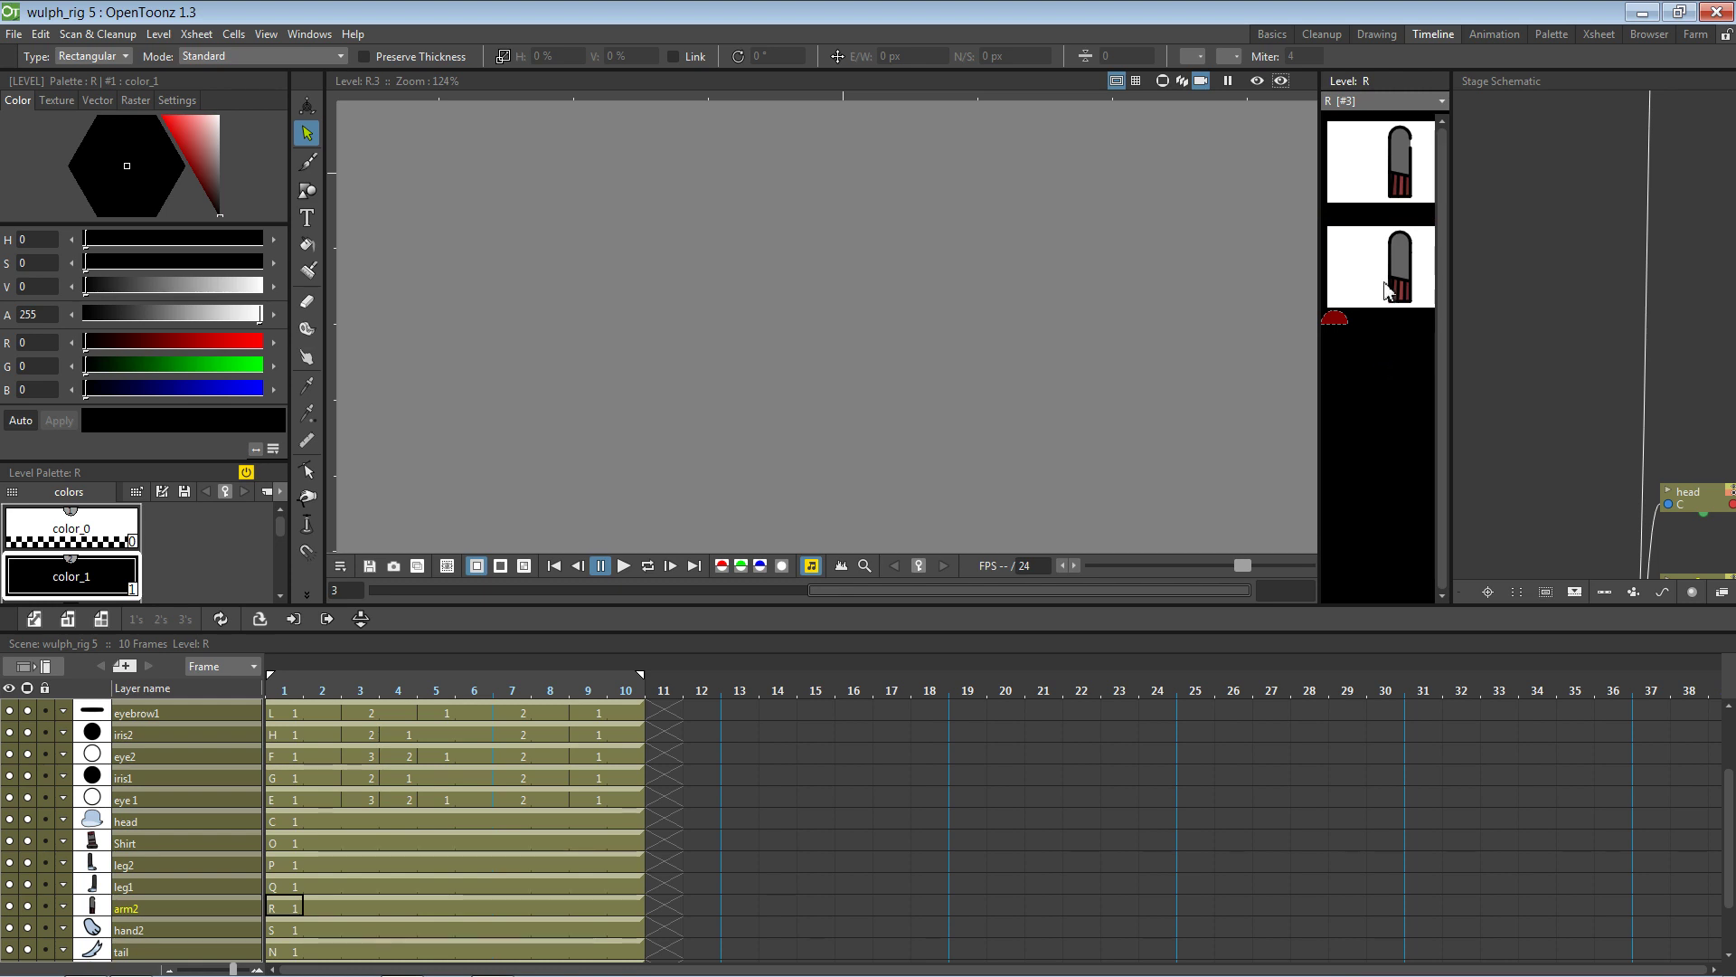
pyautogui.click(1389, 293)
pyautogui.click(1388, 375)
pyautogui.hotkey('ctrl', 'v')
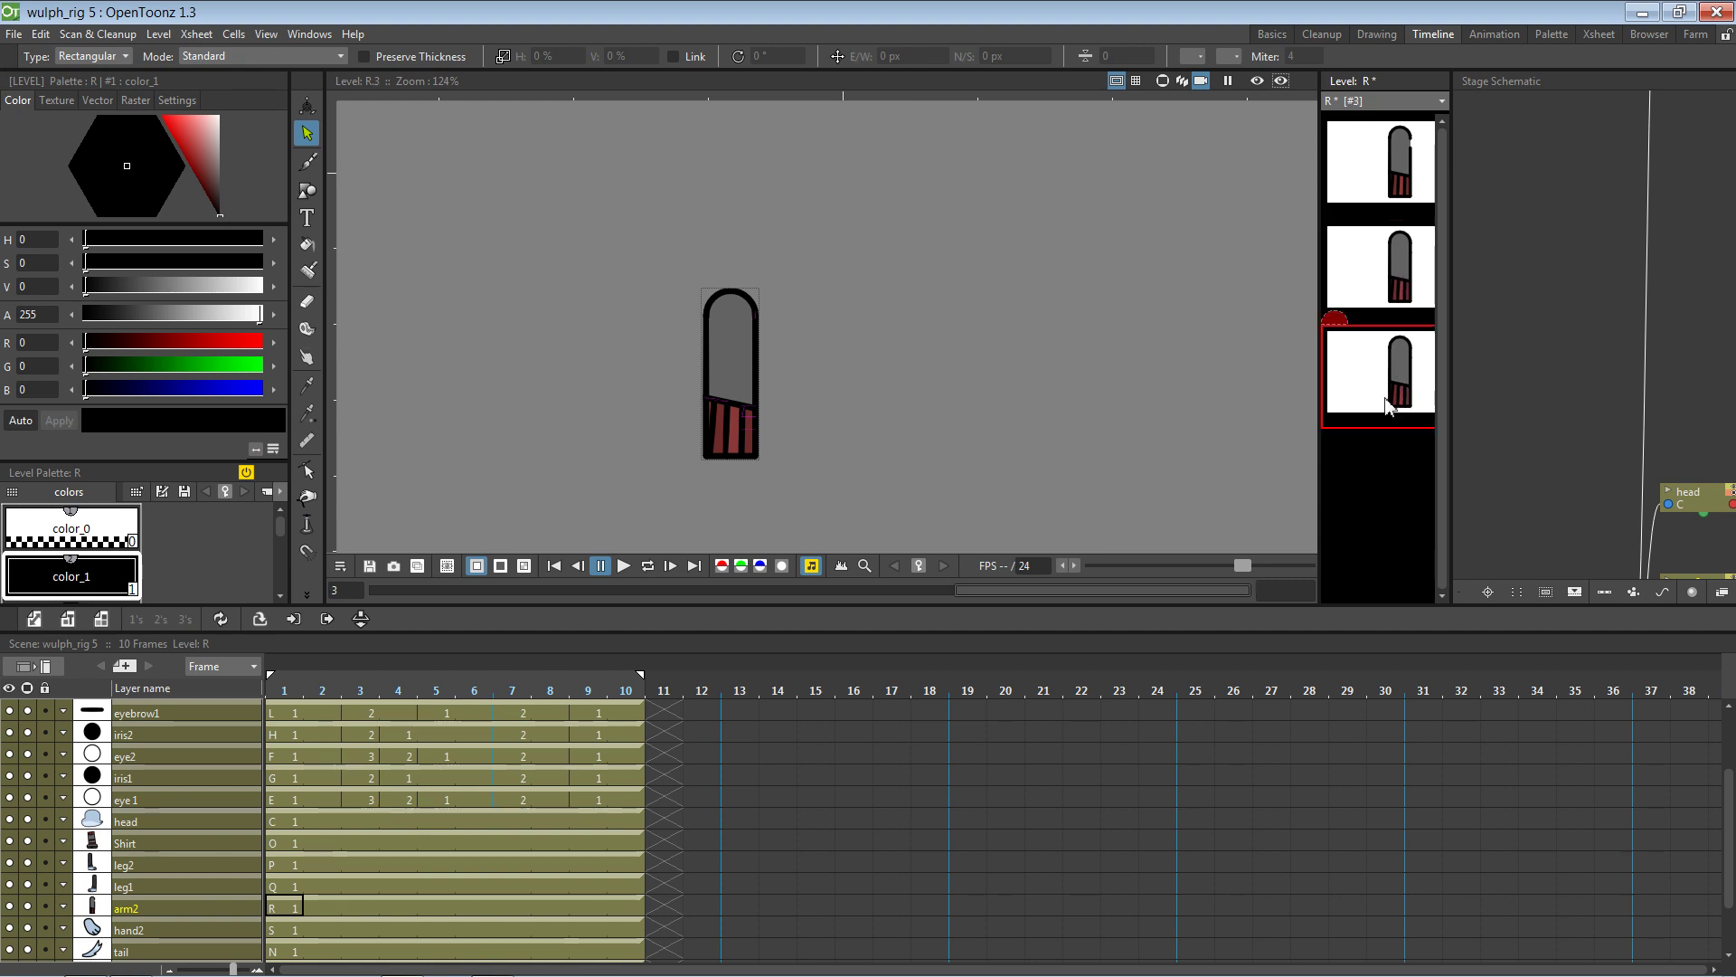
# Paste the bent arm into drawing 3 of level R and move it about 95 px left so its shoulder overlaps the straight arm's
pyautogui.hotkey('ctrl', 'v')
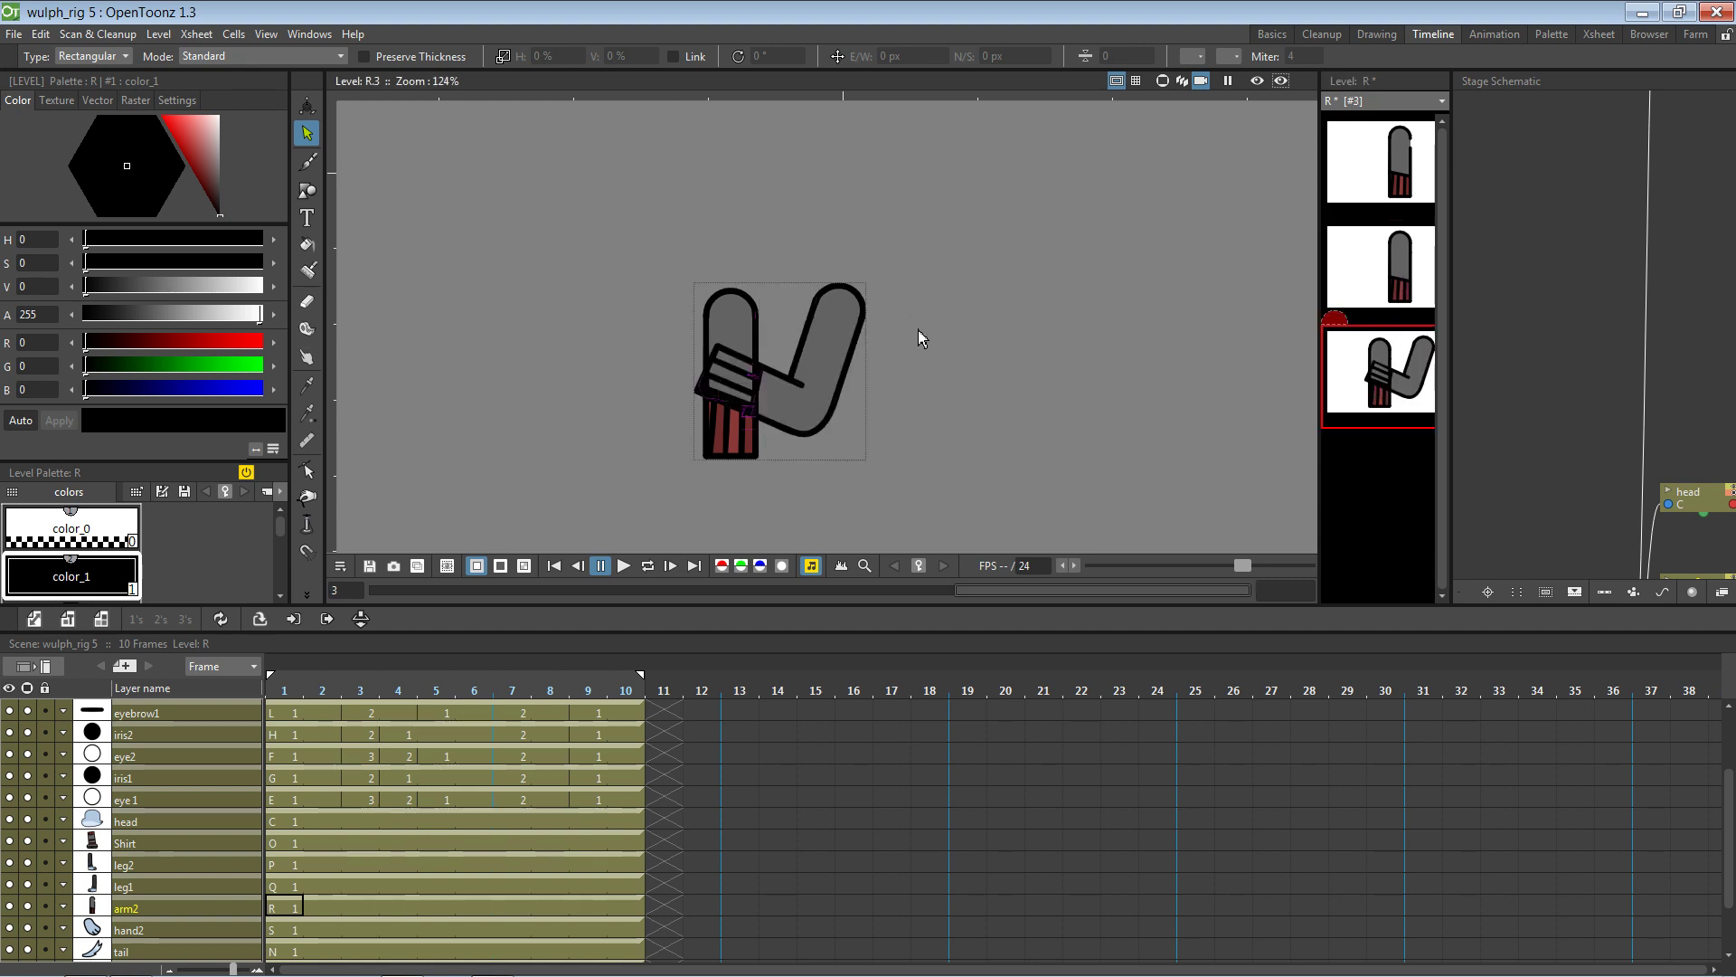
pyautogui.moveTo(915, 260)
pyautogui.mouseDown()
pyautogui.moveTo(816, 405)
pyautogui.moveTo(713, 456)
pyautogui.moveTo(710, 428)
pyautogui.moveTo(911, 357)
pyautogui.mouseUp()
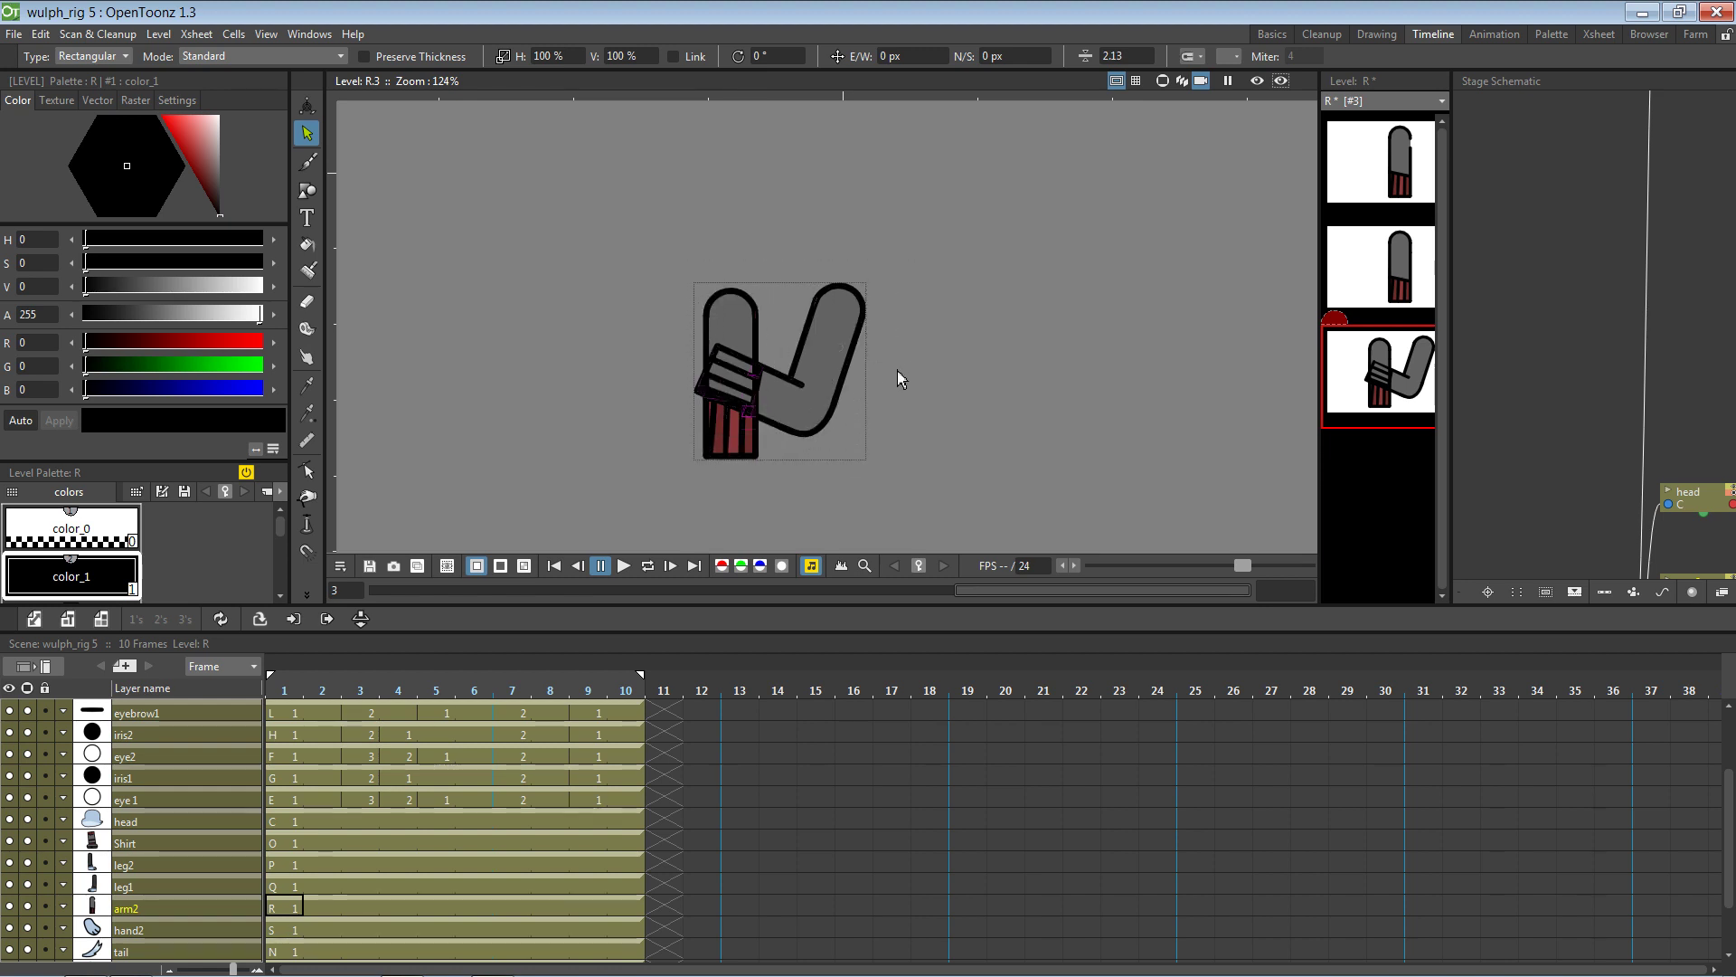
pyautogui.moveTo(908, 297)
pyautogui.mouseDown()
pyautogui.moveTo(824, 373)
pyautogui.moveTo(885, 341)
pyautogui.mouseUp()
pyautogui.press('Delete')
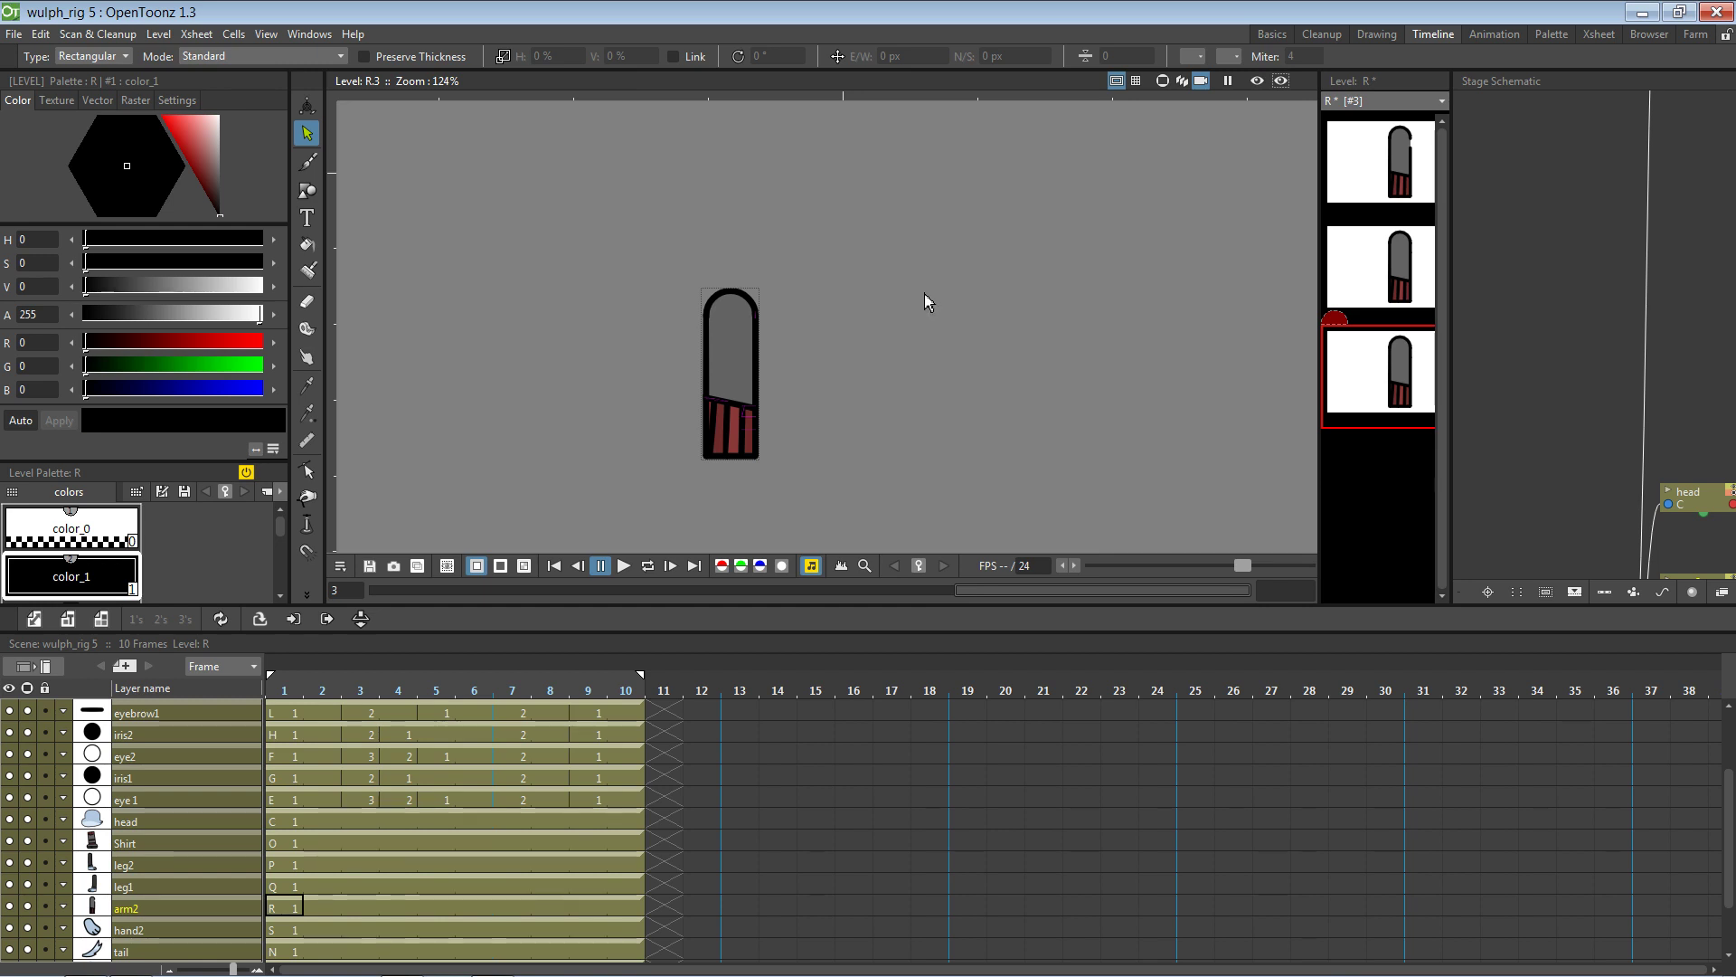
pyautogui.hotkey('ctrl', 'z')
pyautogui.moveTo(847, 346); pyautogui.dragTo(744, 362)
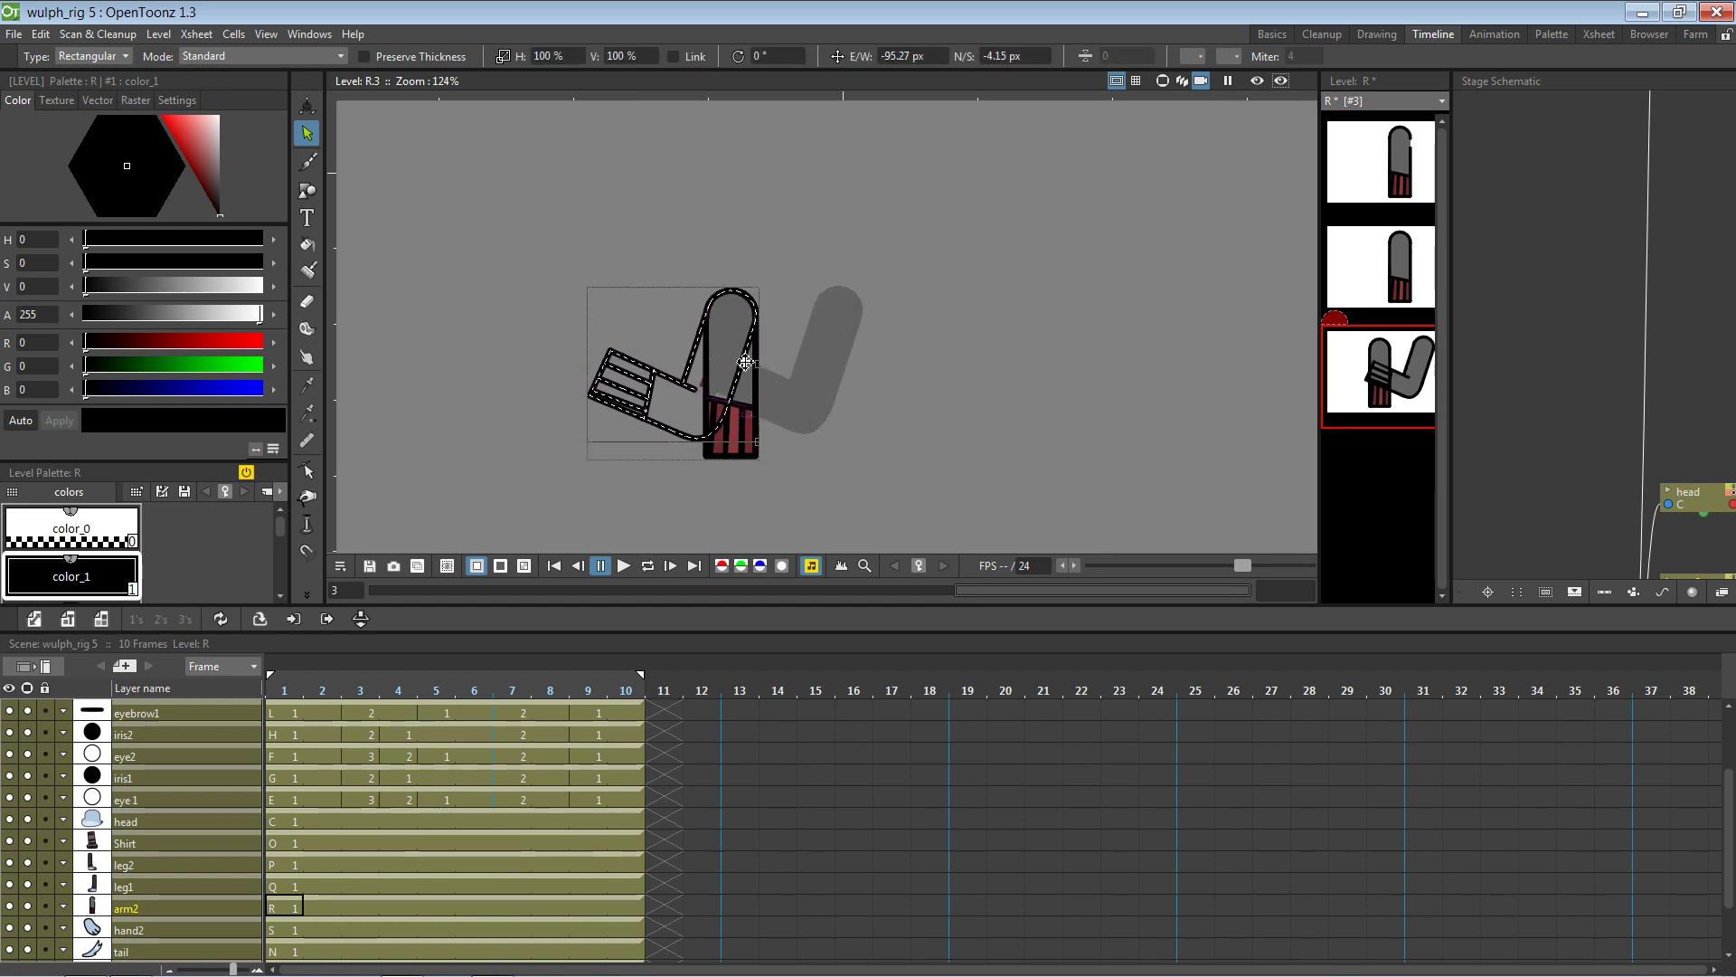
pyautogui.click(828, 381)
# Delete the straight arm's outline and its leftover cuff strokes from drawing 3 of level R
pyautogui.click(759, 432)
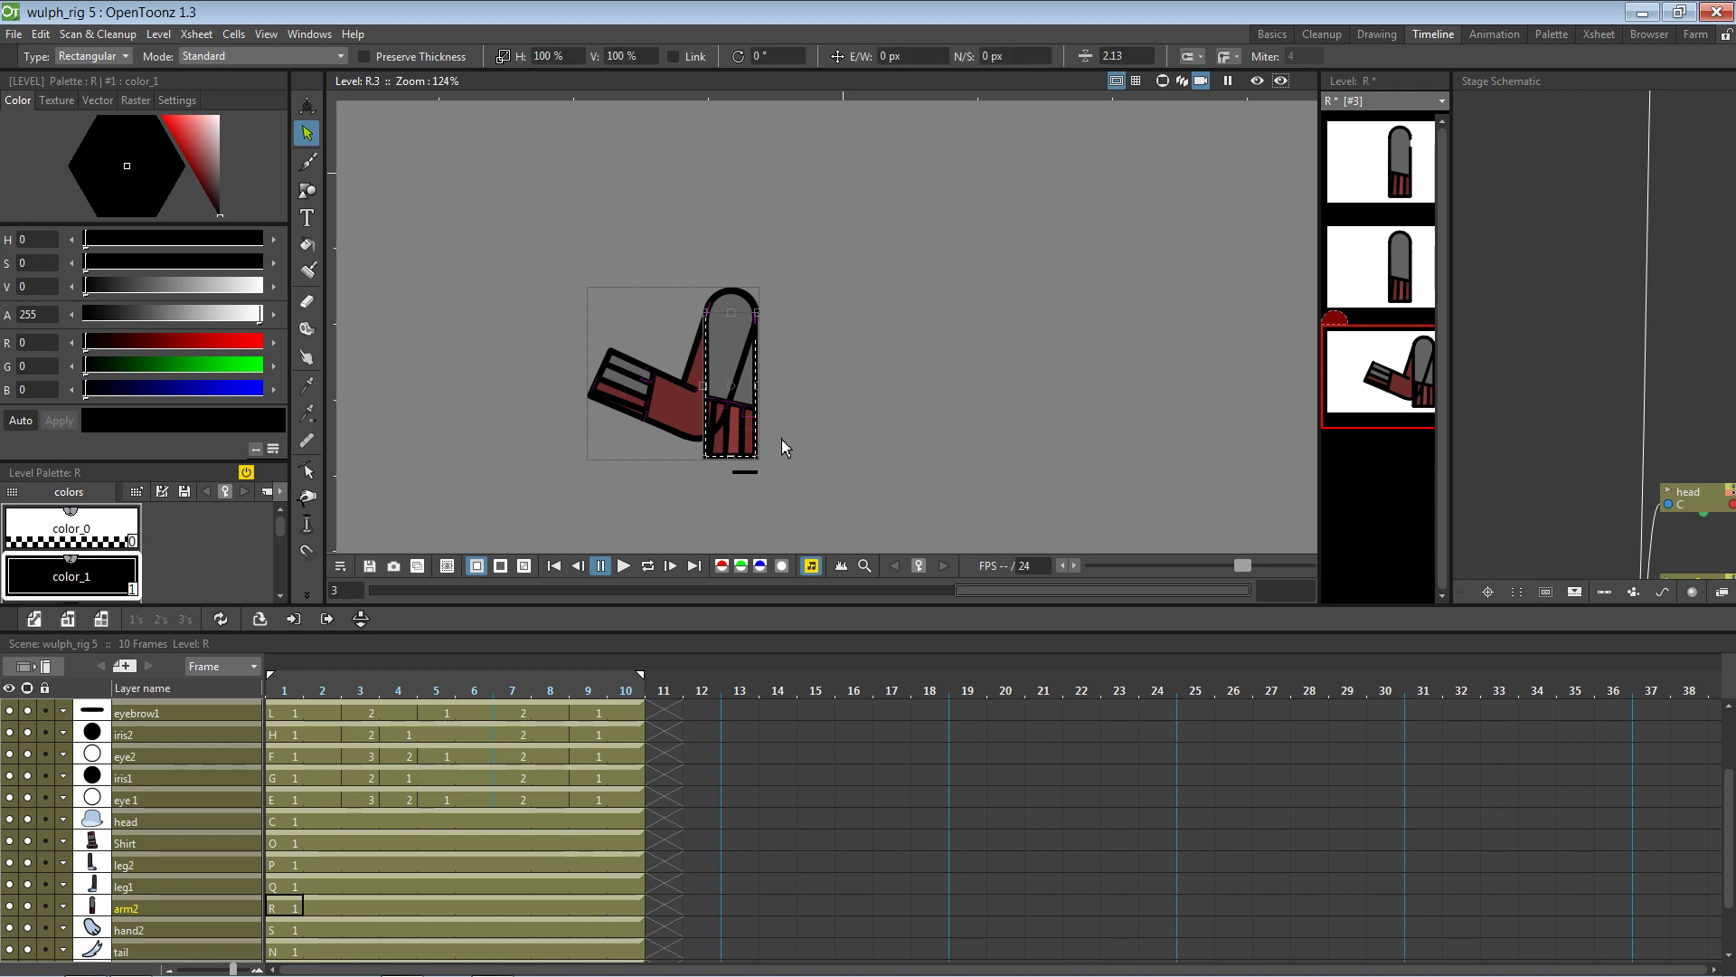
pyautogui.press('Delete')
pyautogui.click(741, 425)
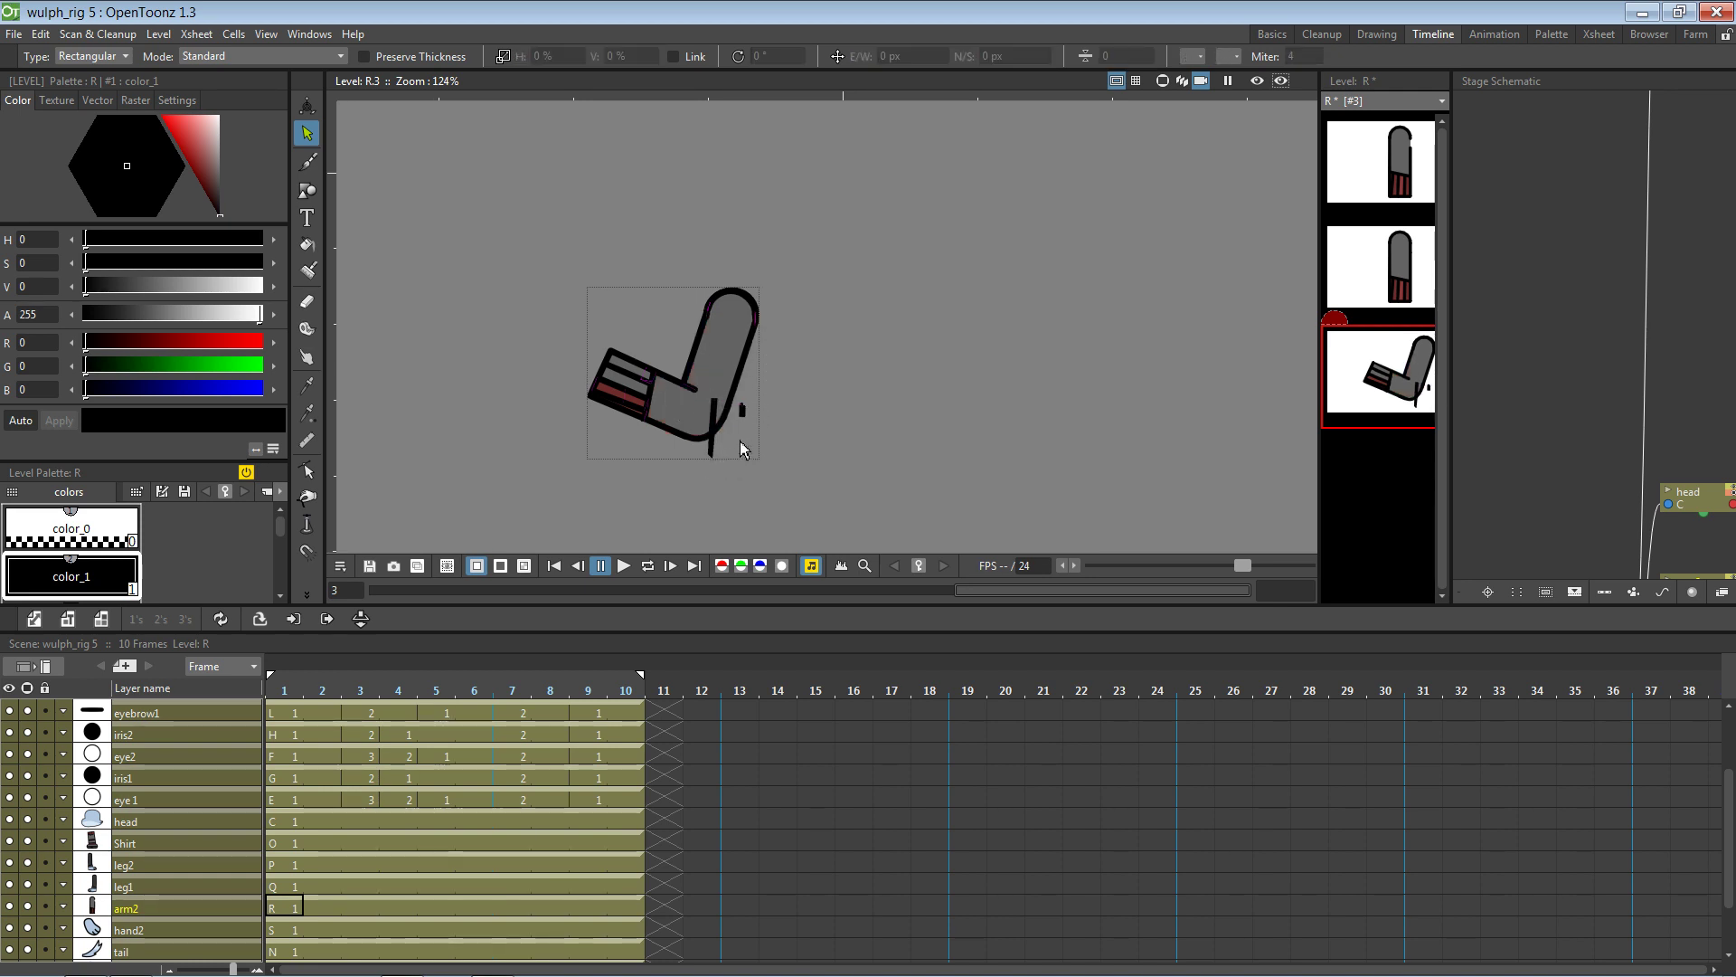
pyautogui.press('Delete')
pyautogui.click(715, 429)
pyautogui.press('Delete')
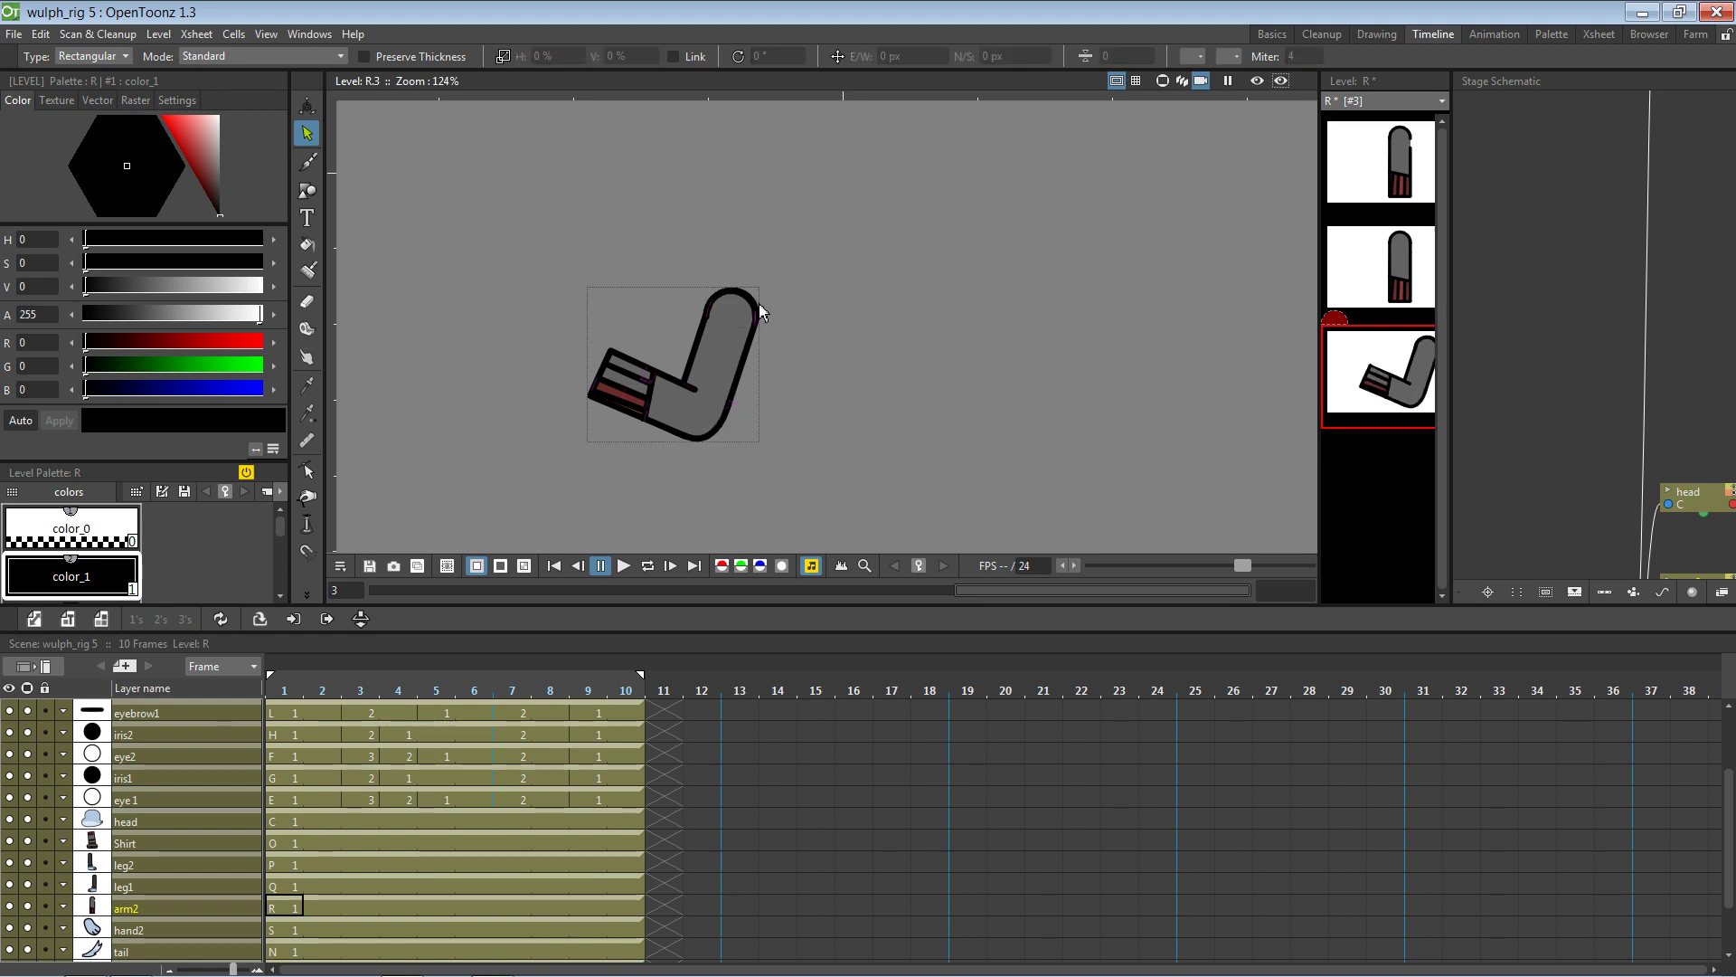
# Remove the straight arm's leftover shoulder arc overlapping the top of the bent arm
pyautogui.scroll(8, 803, 306)
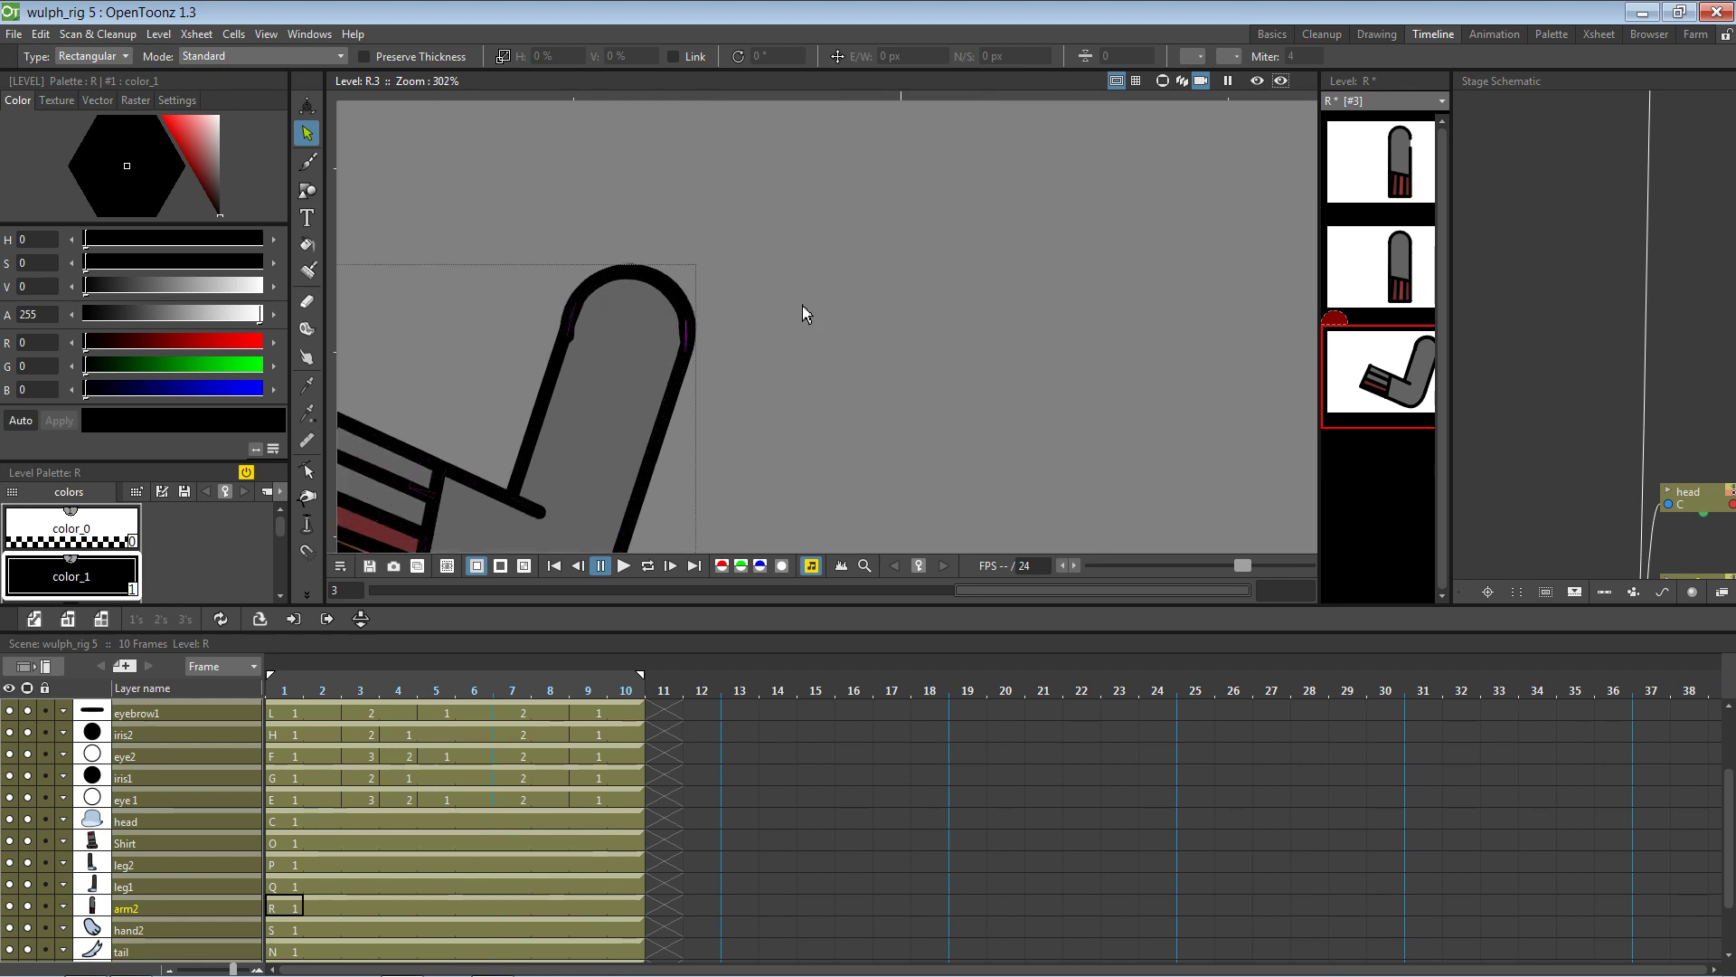
pyautogui.moveTo(742, 329); pyautogui.dragTo(1045, 272)
pyautogui.click(683, 309)
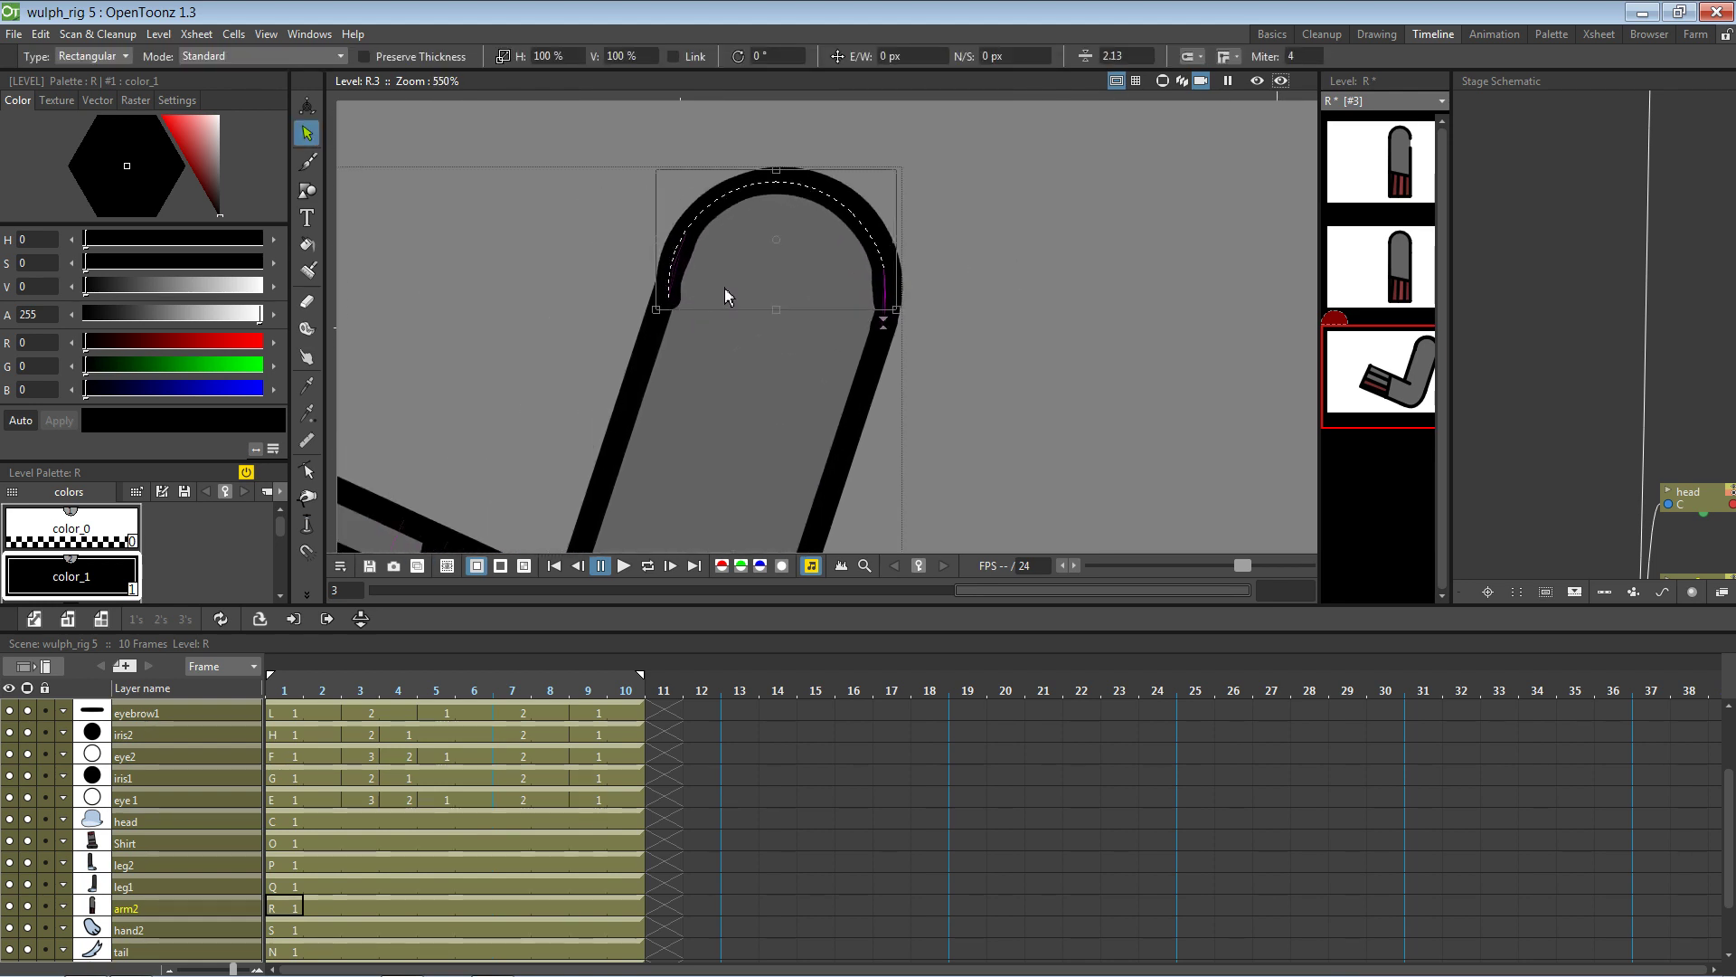
pyautogui.click(917, 324)
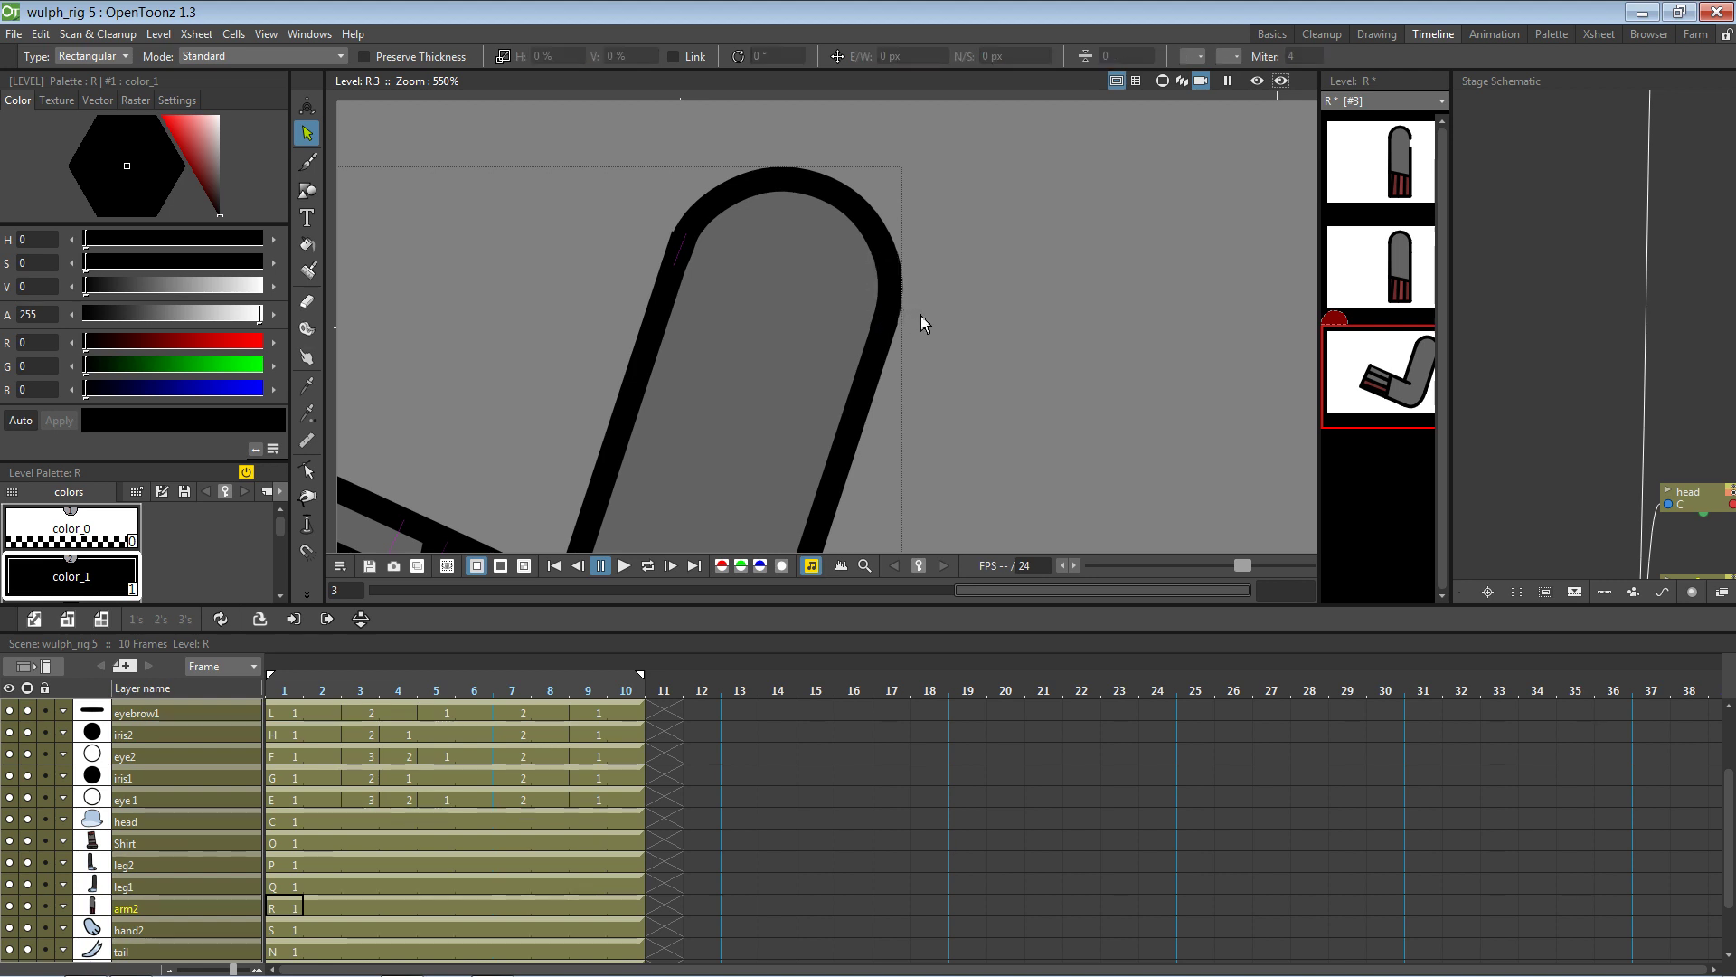
# Try to delete the short leftover strokes on both sides of the bent arm's shoulder in drawing 3 of level R
pyautogui.hotkey('ctrl', 'z')
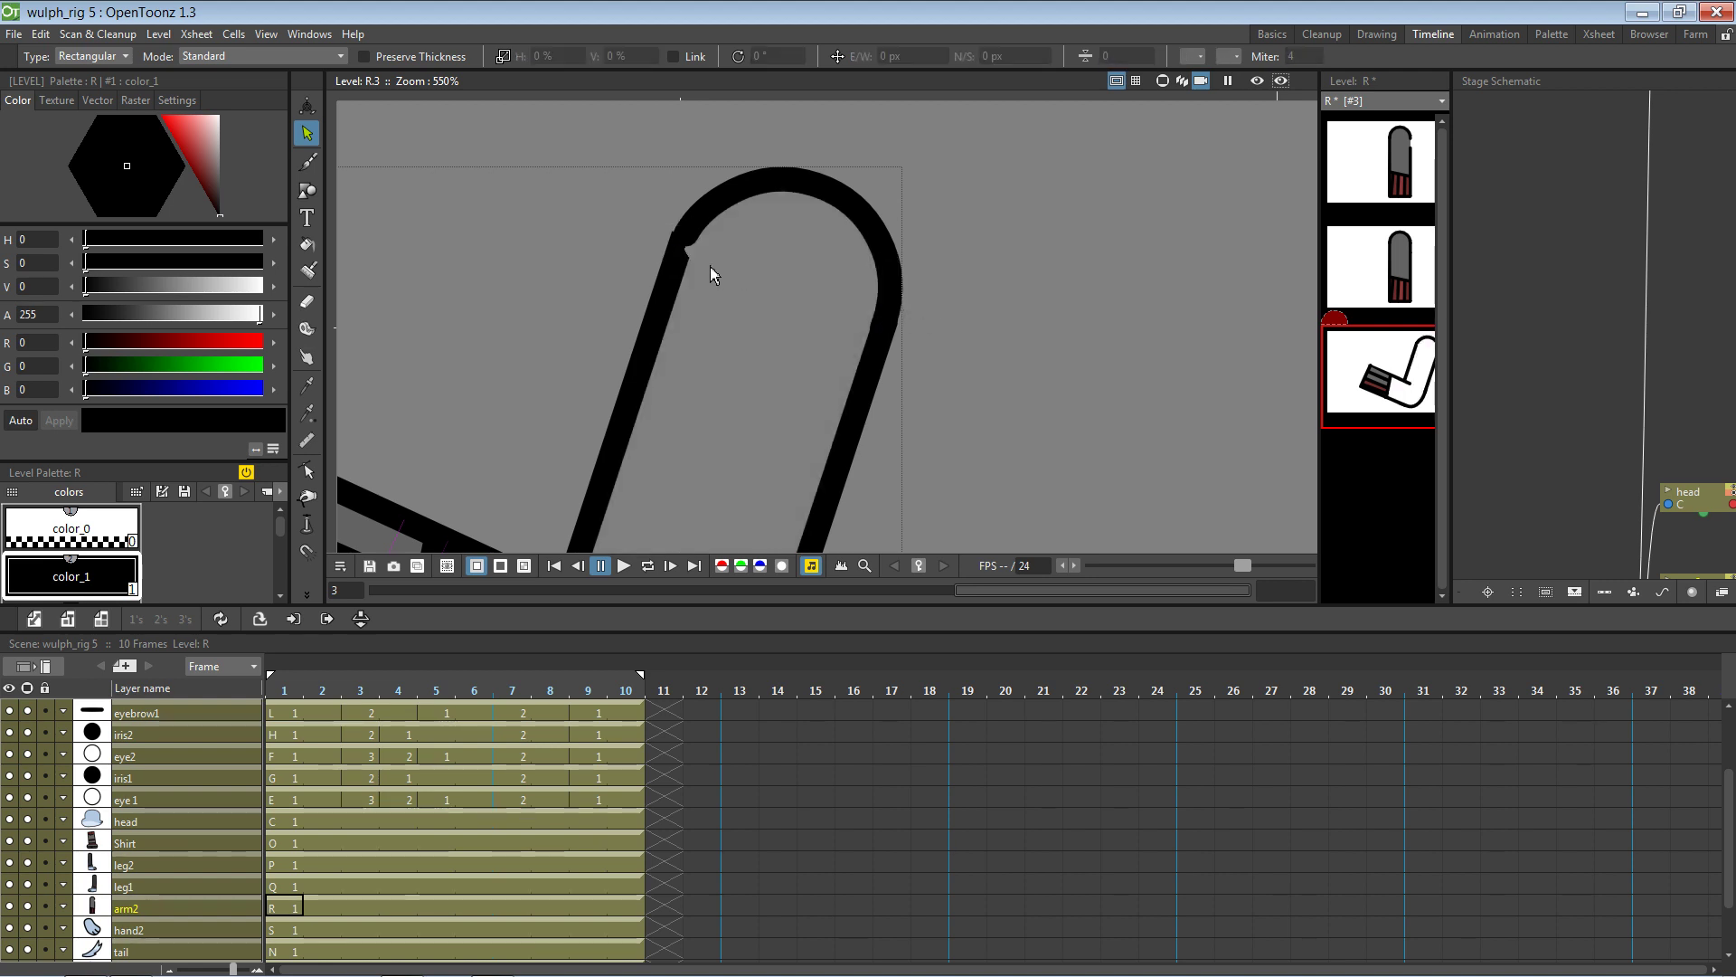
pyautogui.hotkey('ctrl', 'y')
pyautogui.click(681, 245)
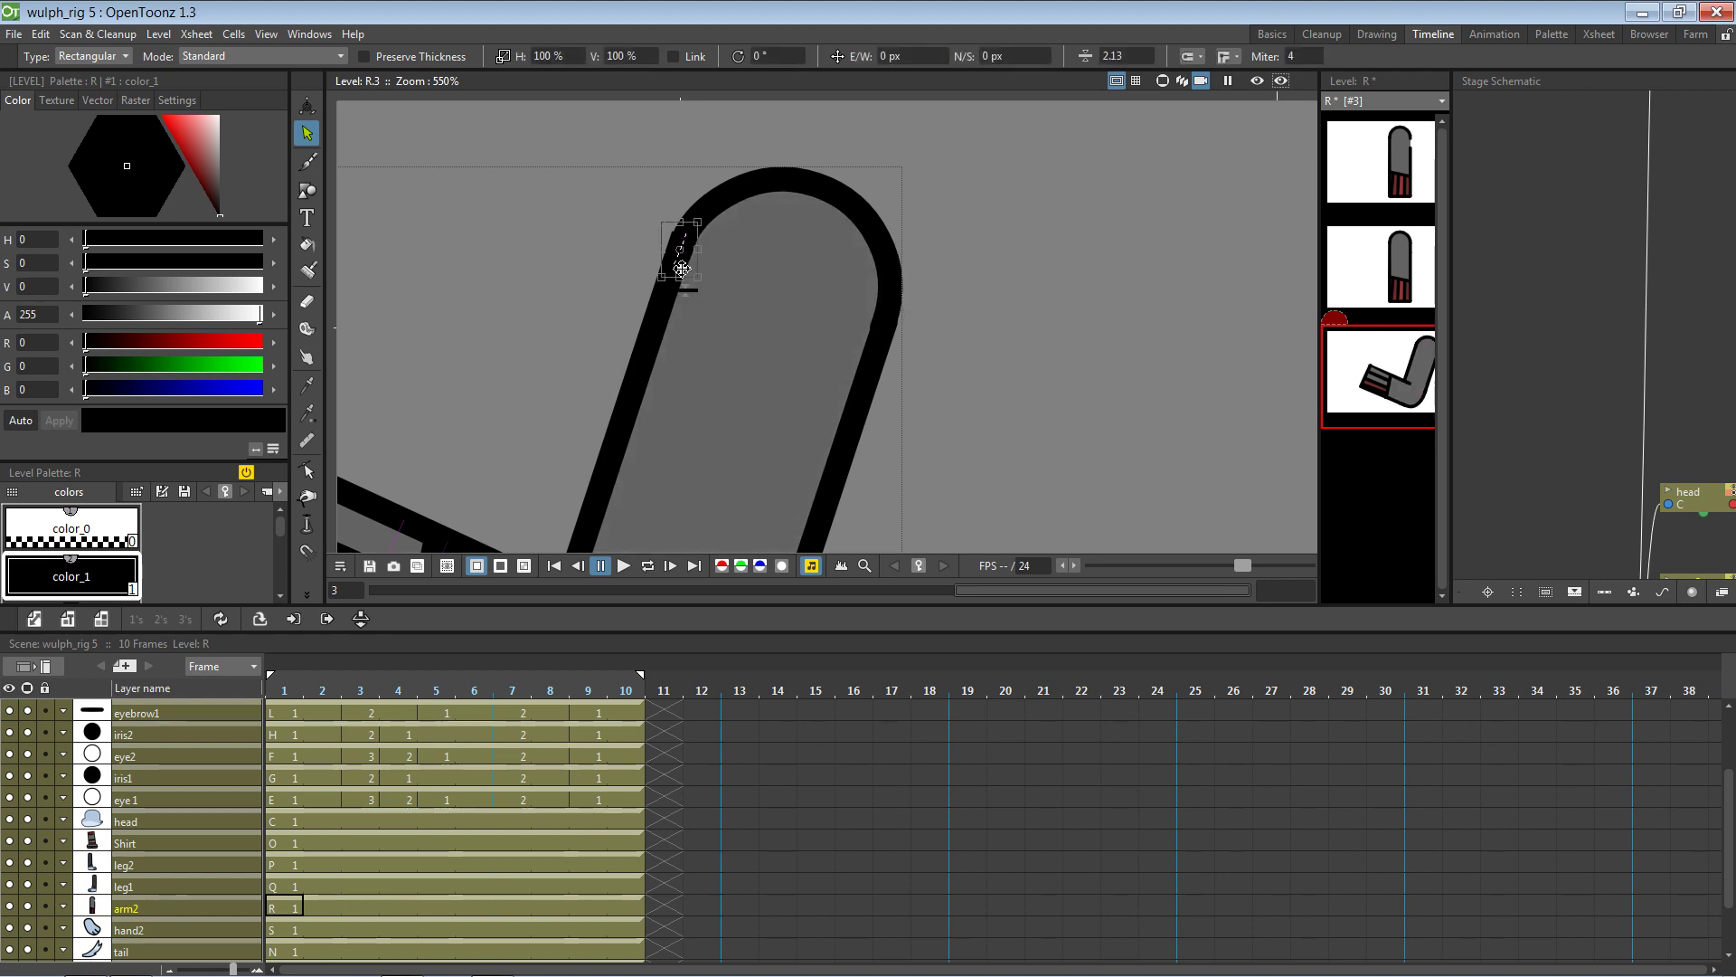
pyautogui.press('Delete')
pyautogui.click(690, 252)
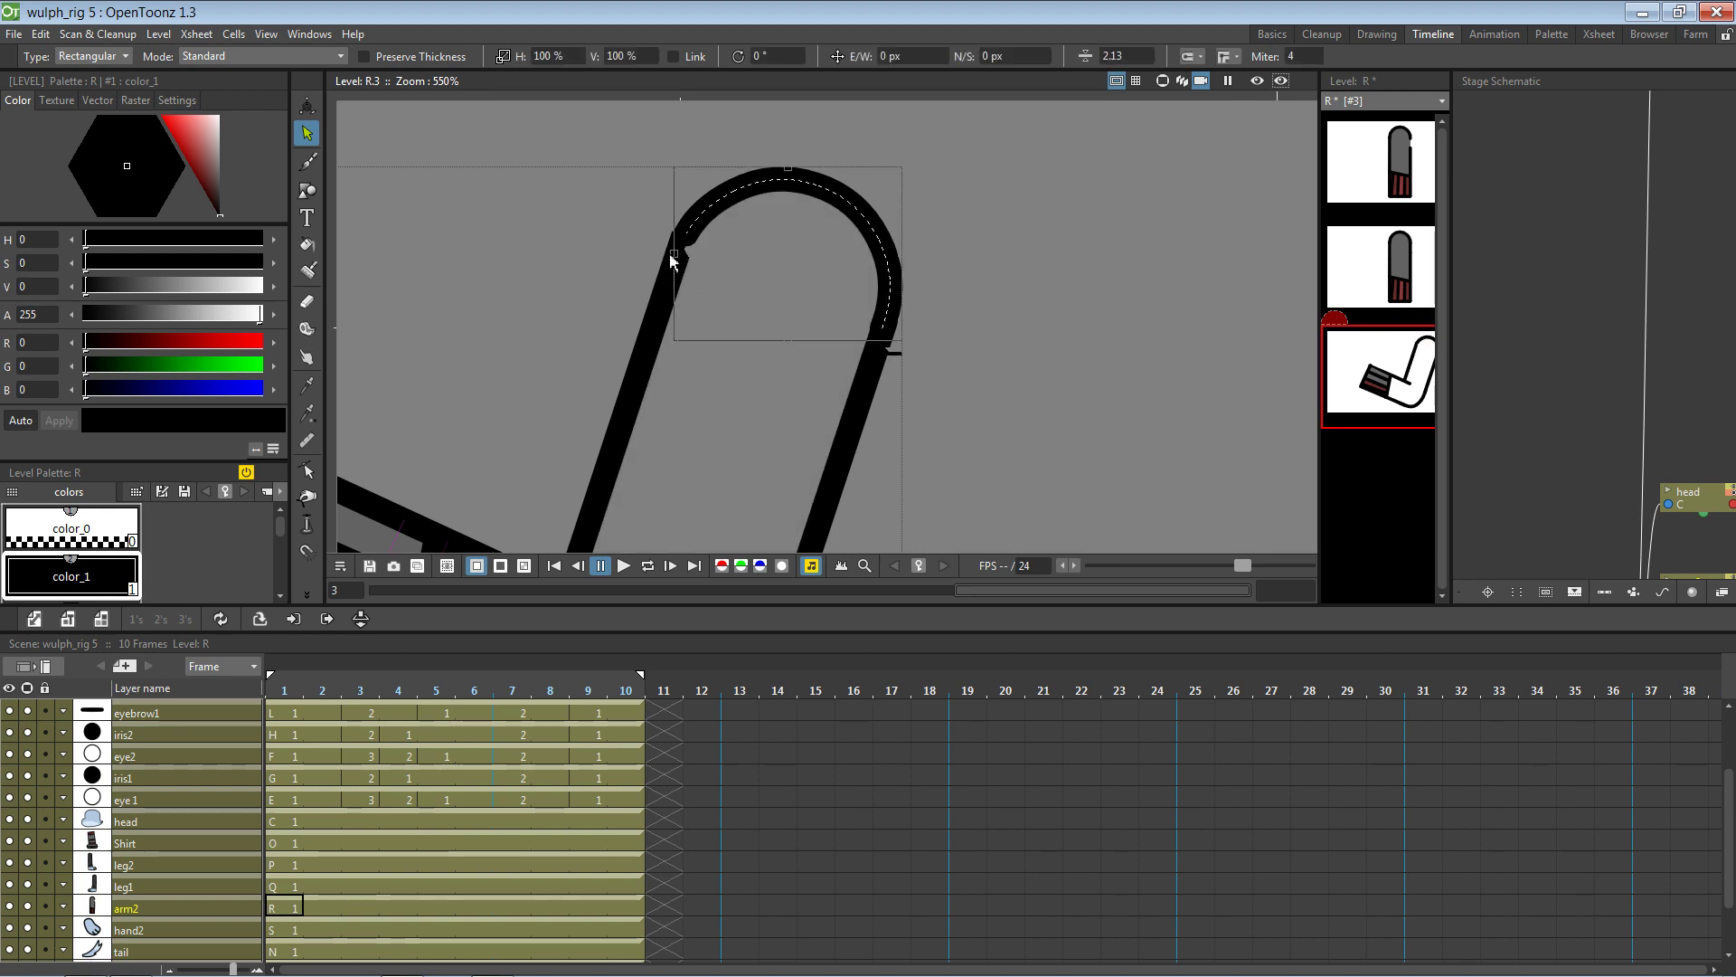
pyautogui.press('Delete')
pyautogui.hotkey('ctrl', 'z')
pyautogui.hotkey('ctrl', 'z')
pyautogui.hotkey('ctrl', 'z')
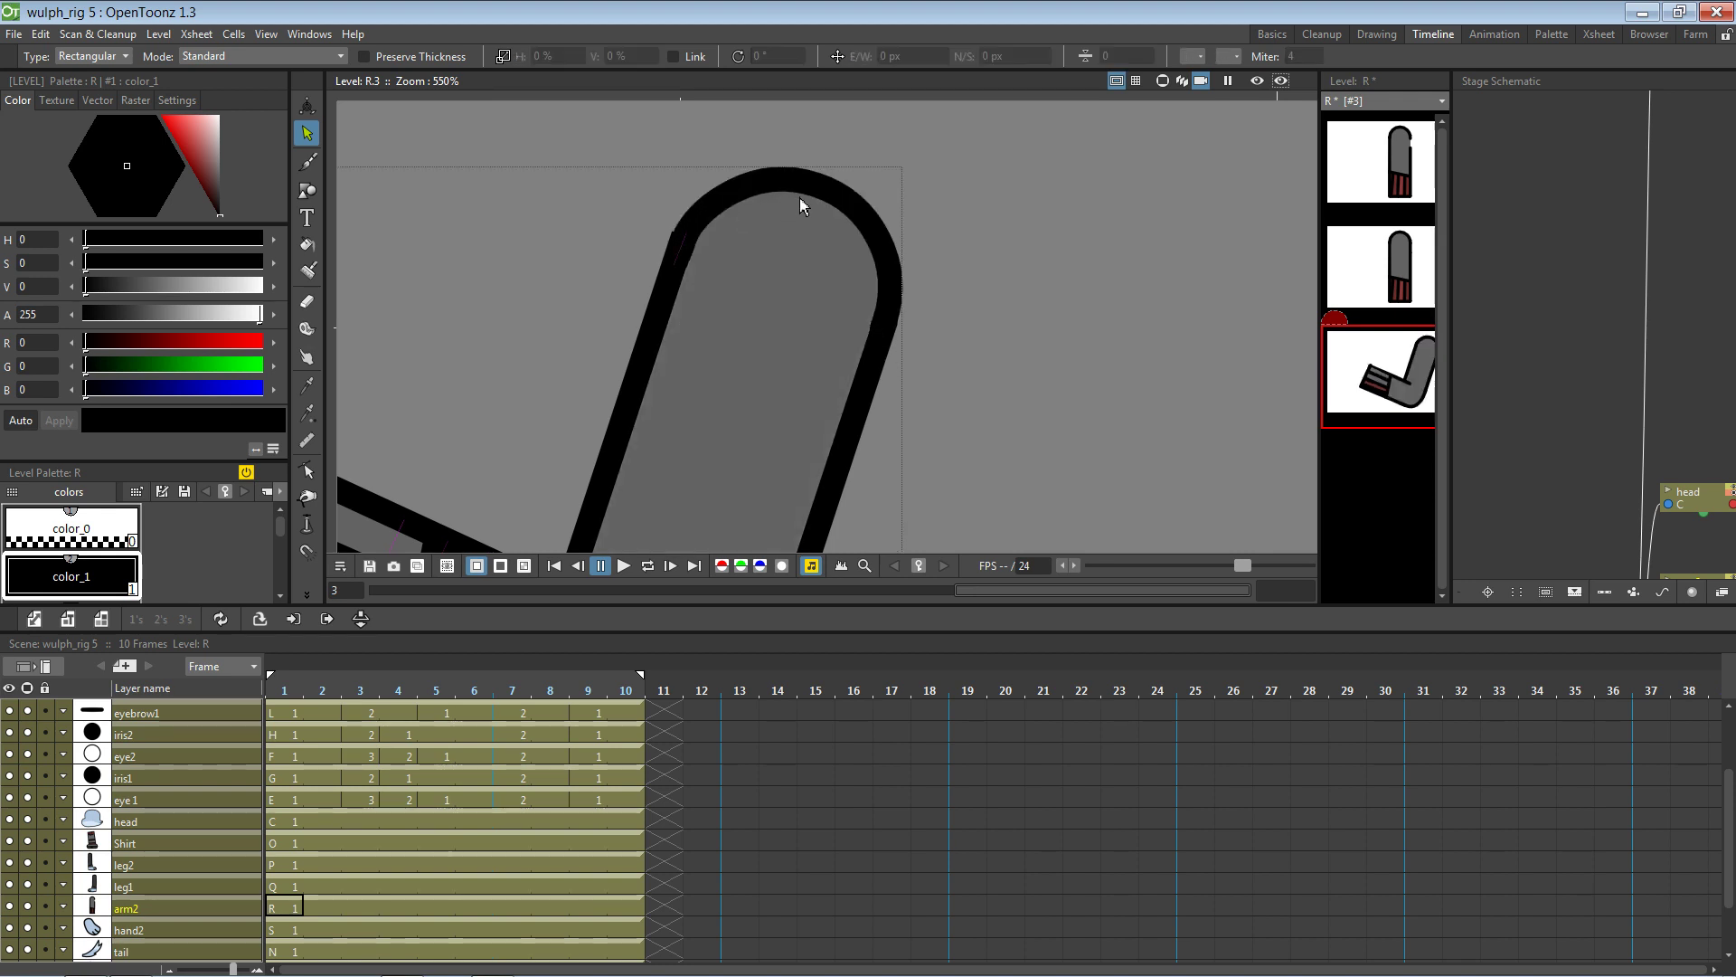
pyautogui.click(885, 288)
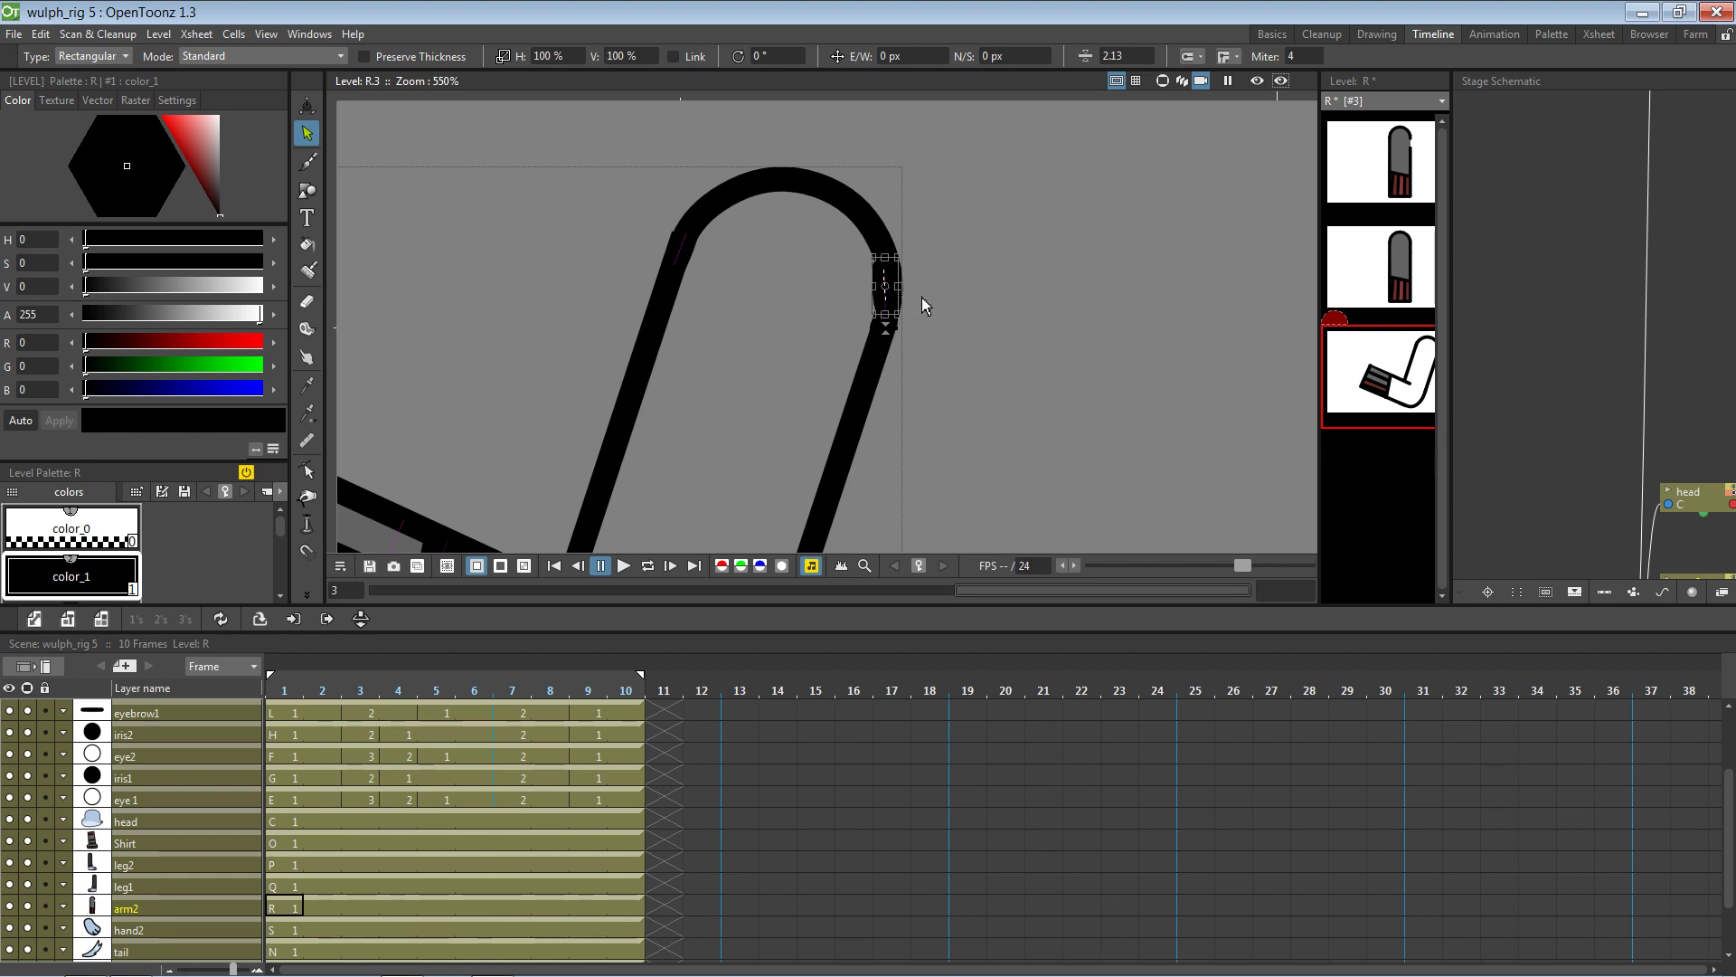
pyautogui.press('Delete')
pyautogui.click(683, 253)
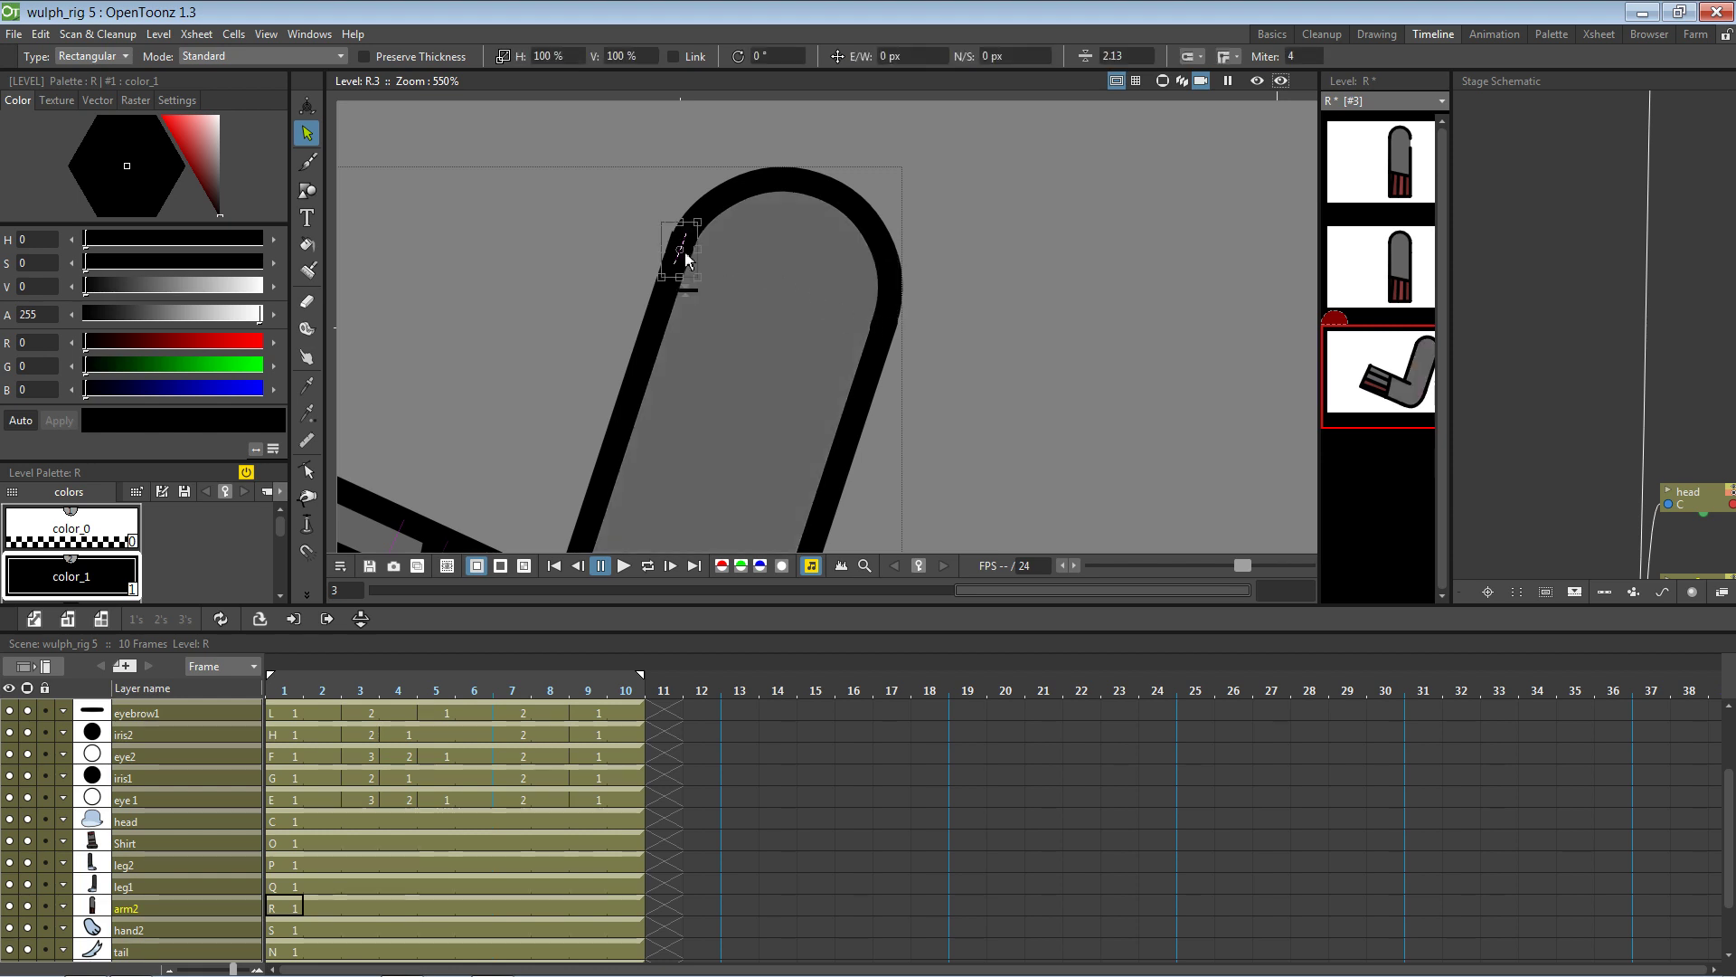
pyautogui.press('Delete')
pyautogui.click(684, 260)
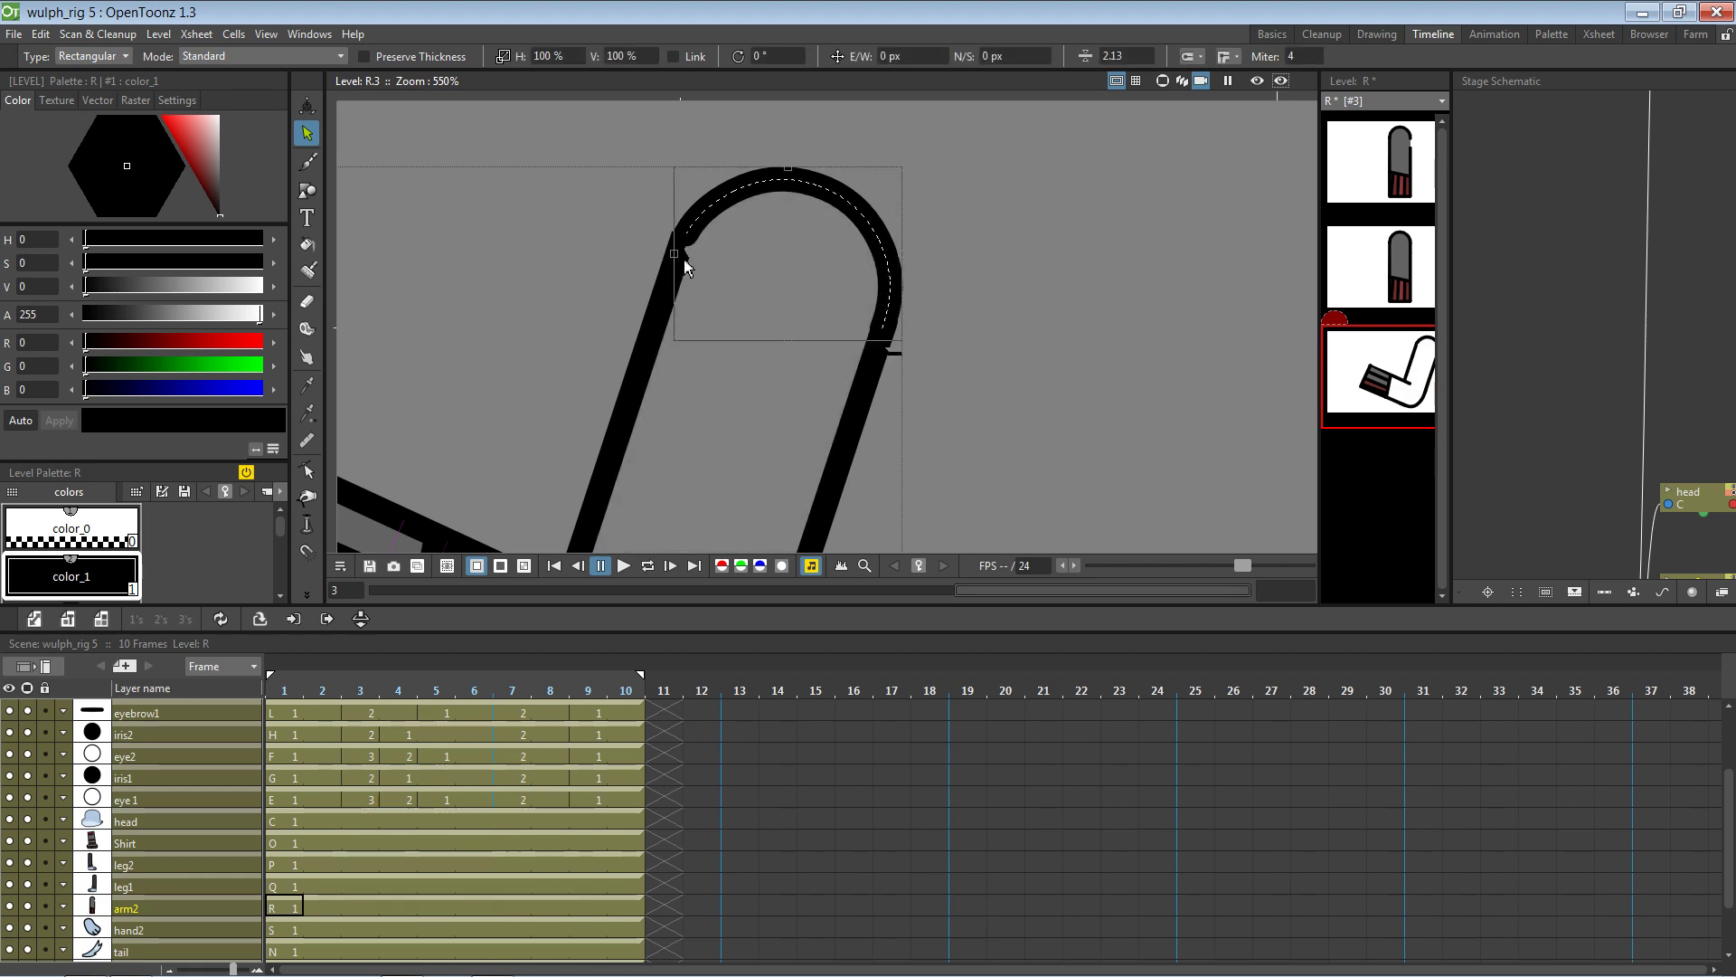
pyautogui.hotkey('ctrl', 'z')
# Fill the cuff's empty outermost stripe with dark red color_2 (style 3) and the stripe beside it with lighter color_2 (style 2), and save
pyautogui.scroll(-6, 957, 306)
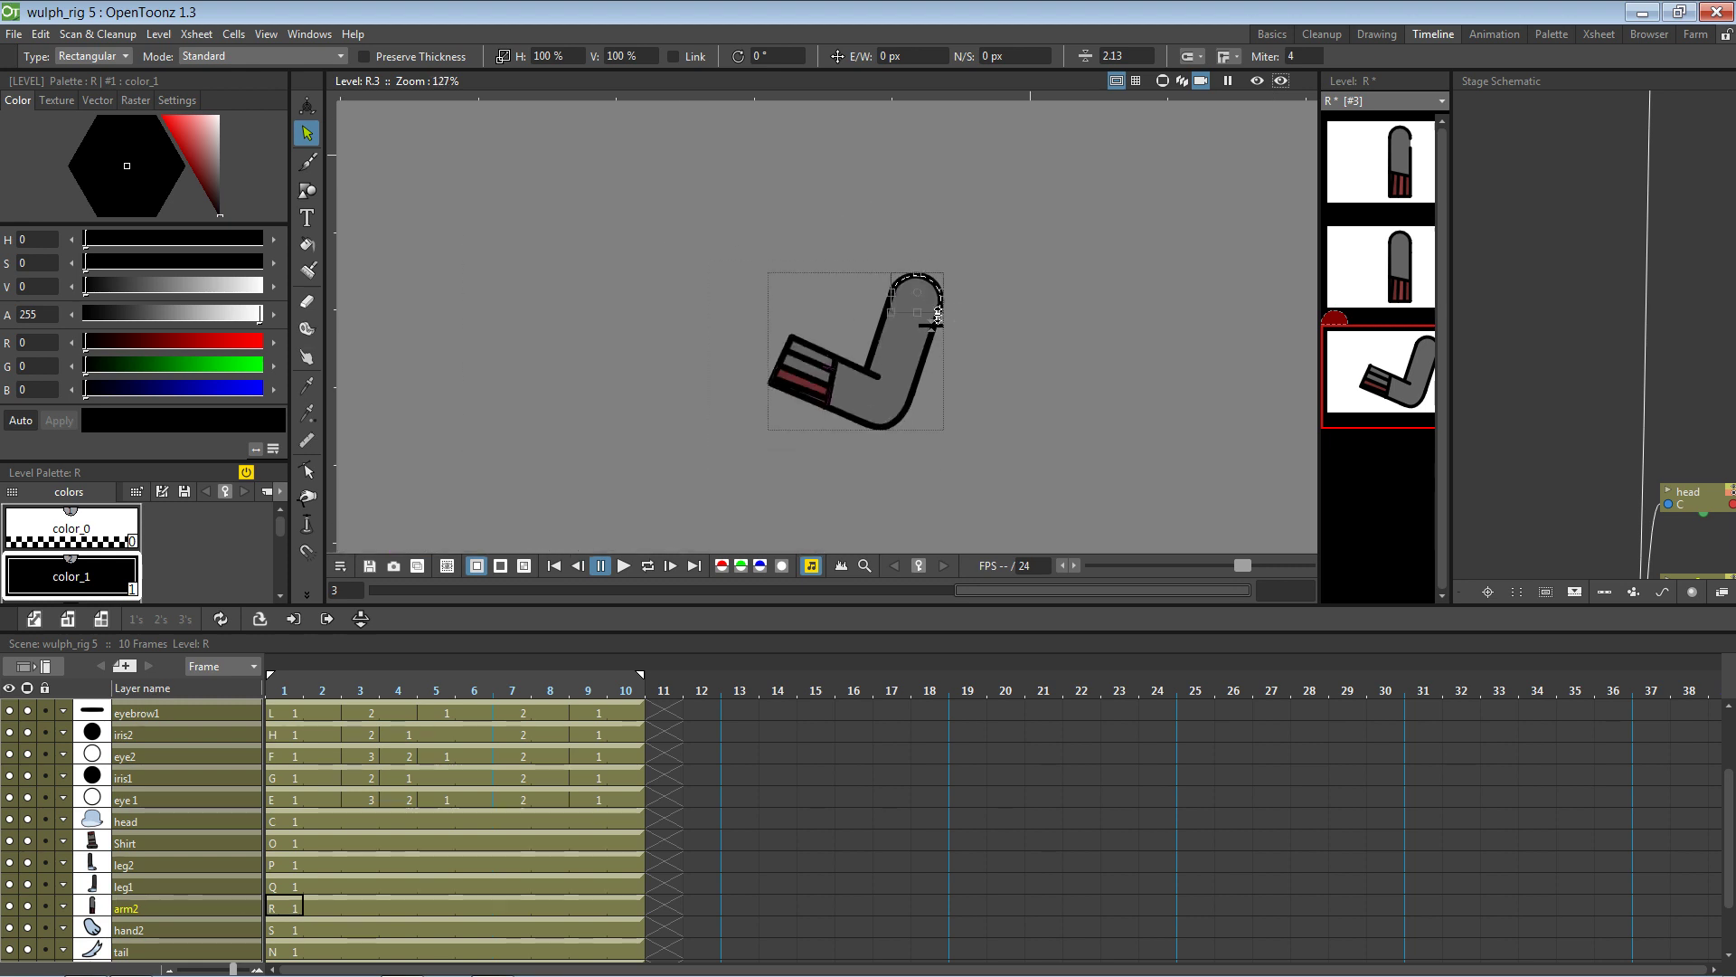
pyautogui.scroll(5, 930, 351)
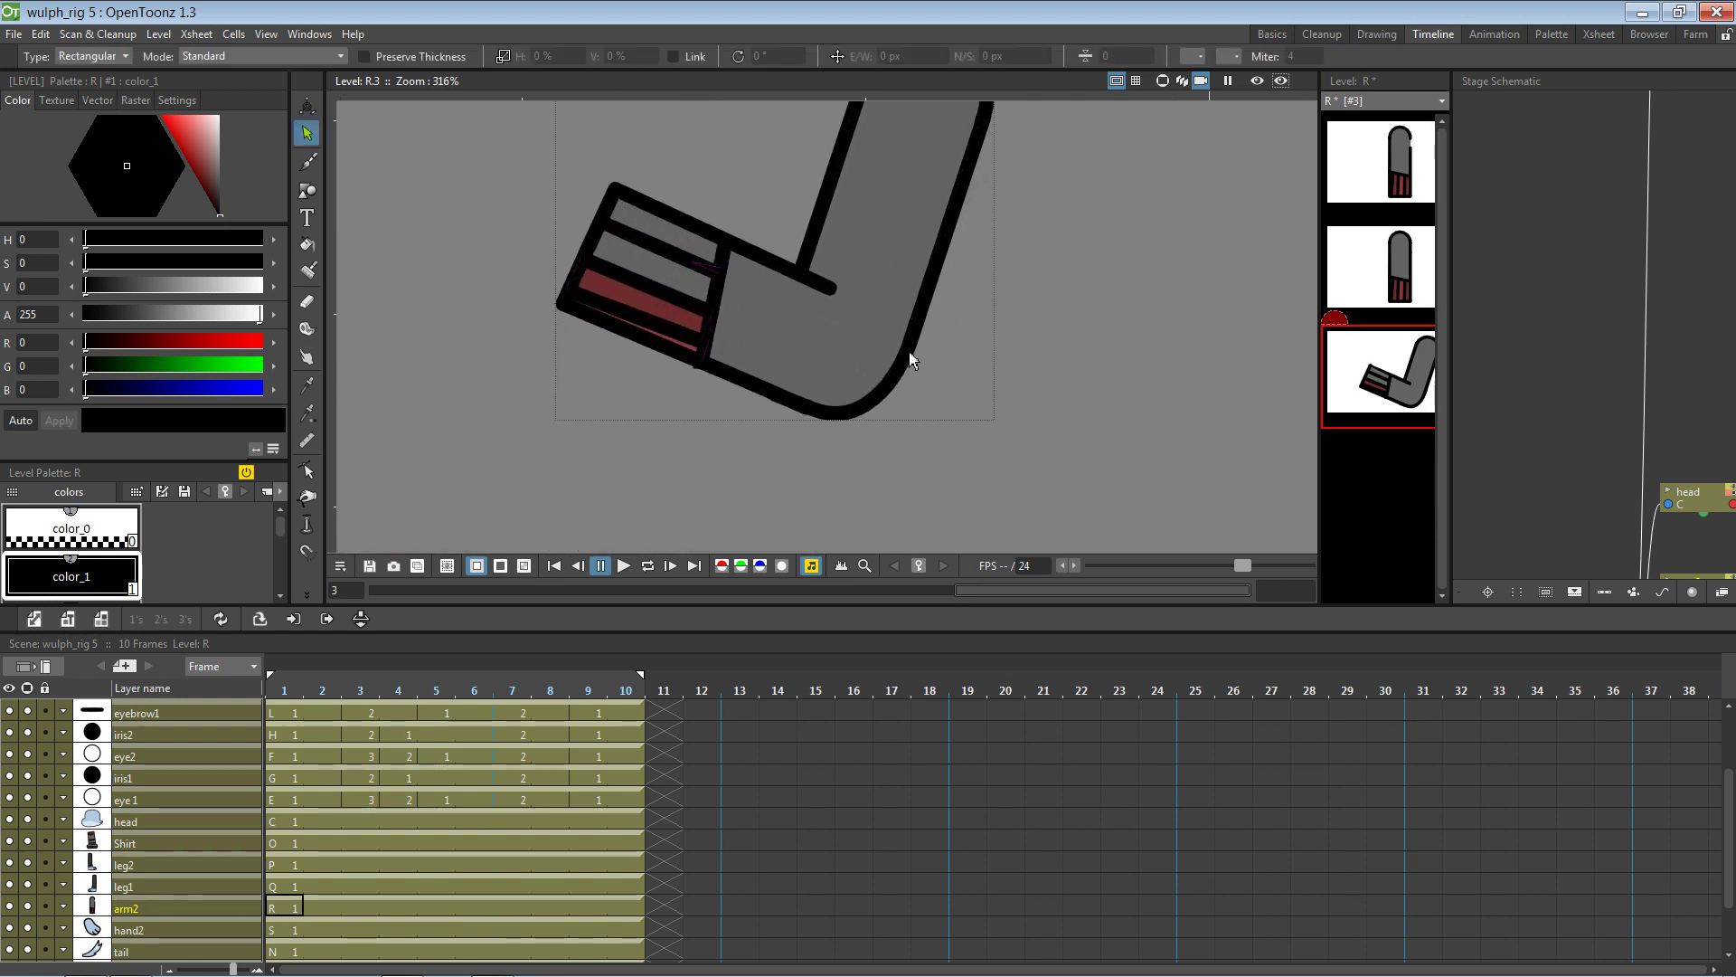
pyautogui.moveTo(913, 342); pyautogui.dragTo(919, 403)
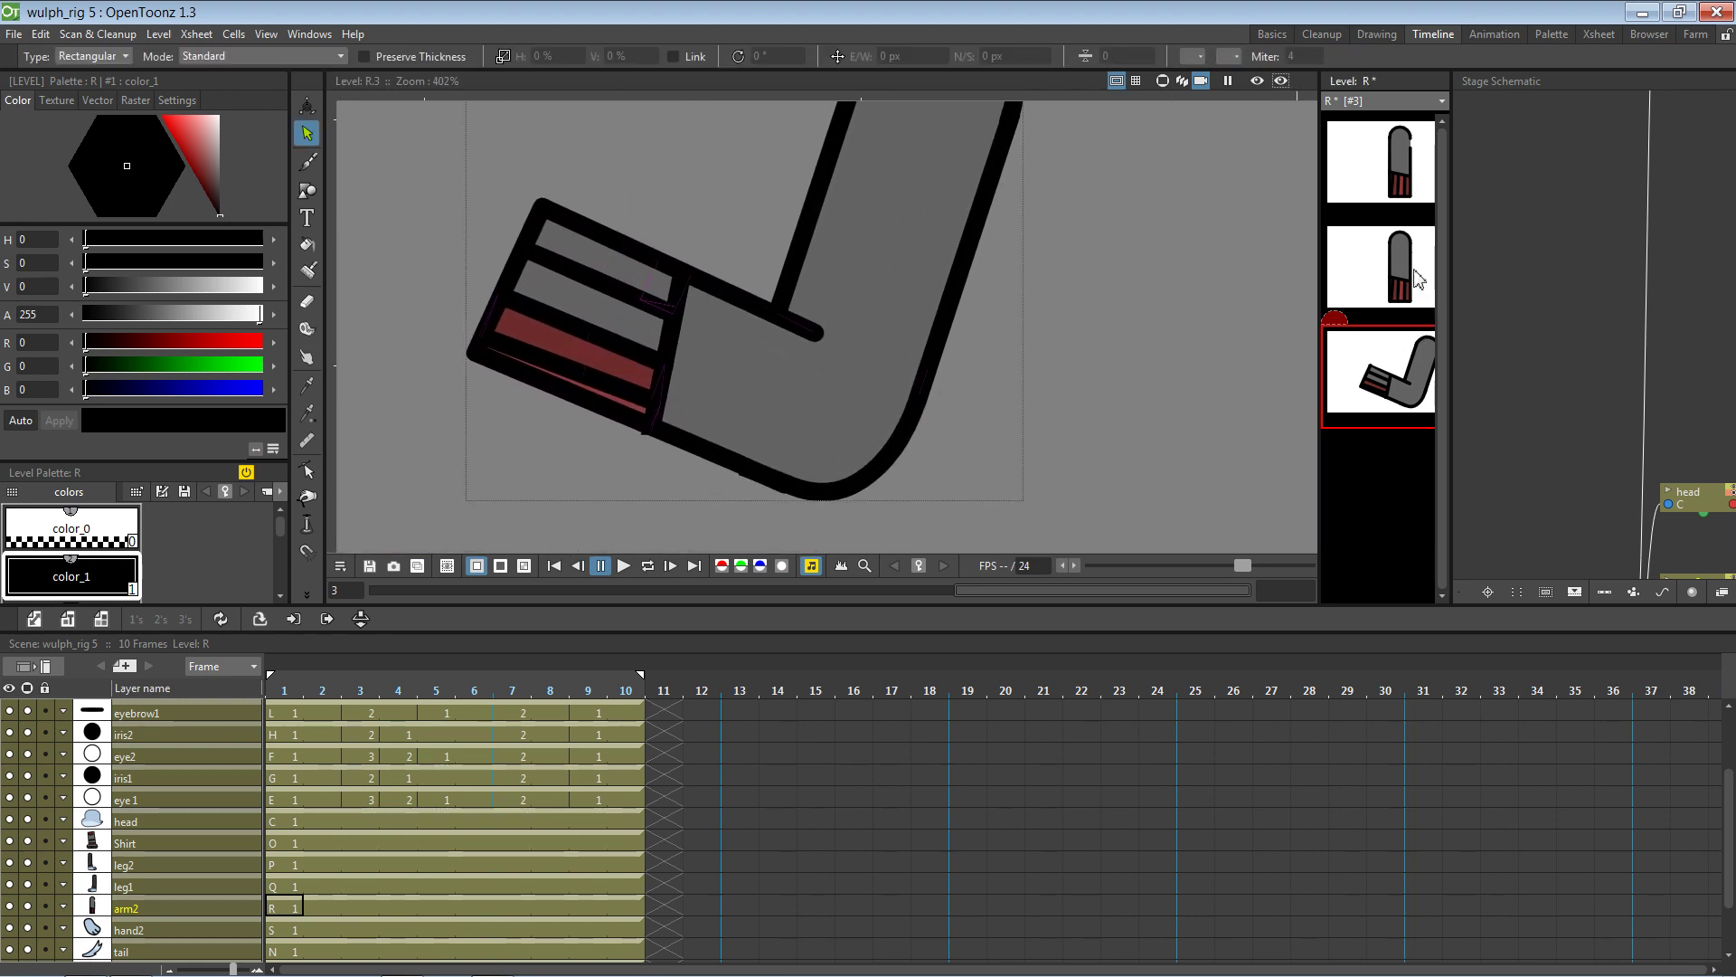
pyautogui.scroll(-2, 284, 531)
pyautogui.click(106, 588)
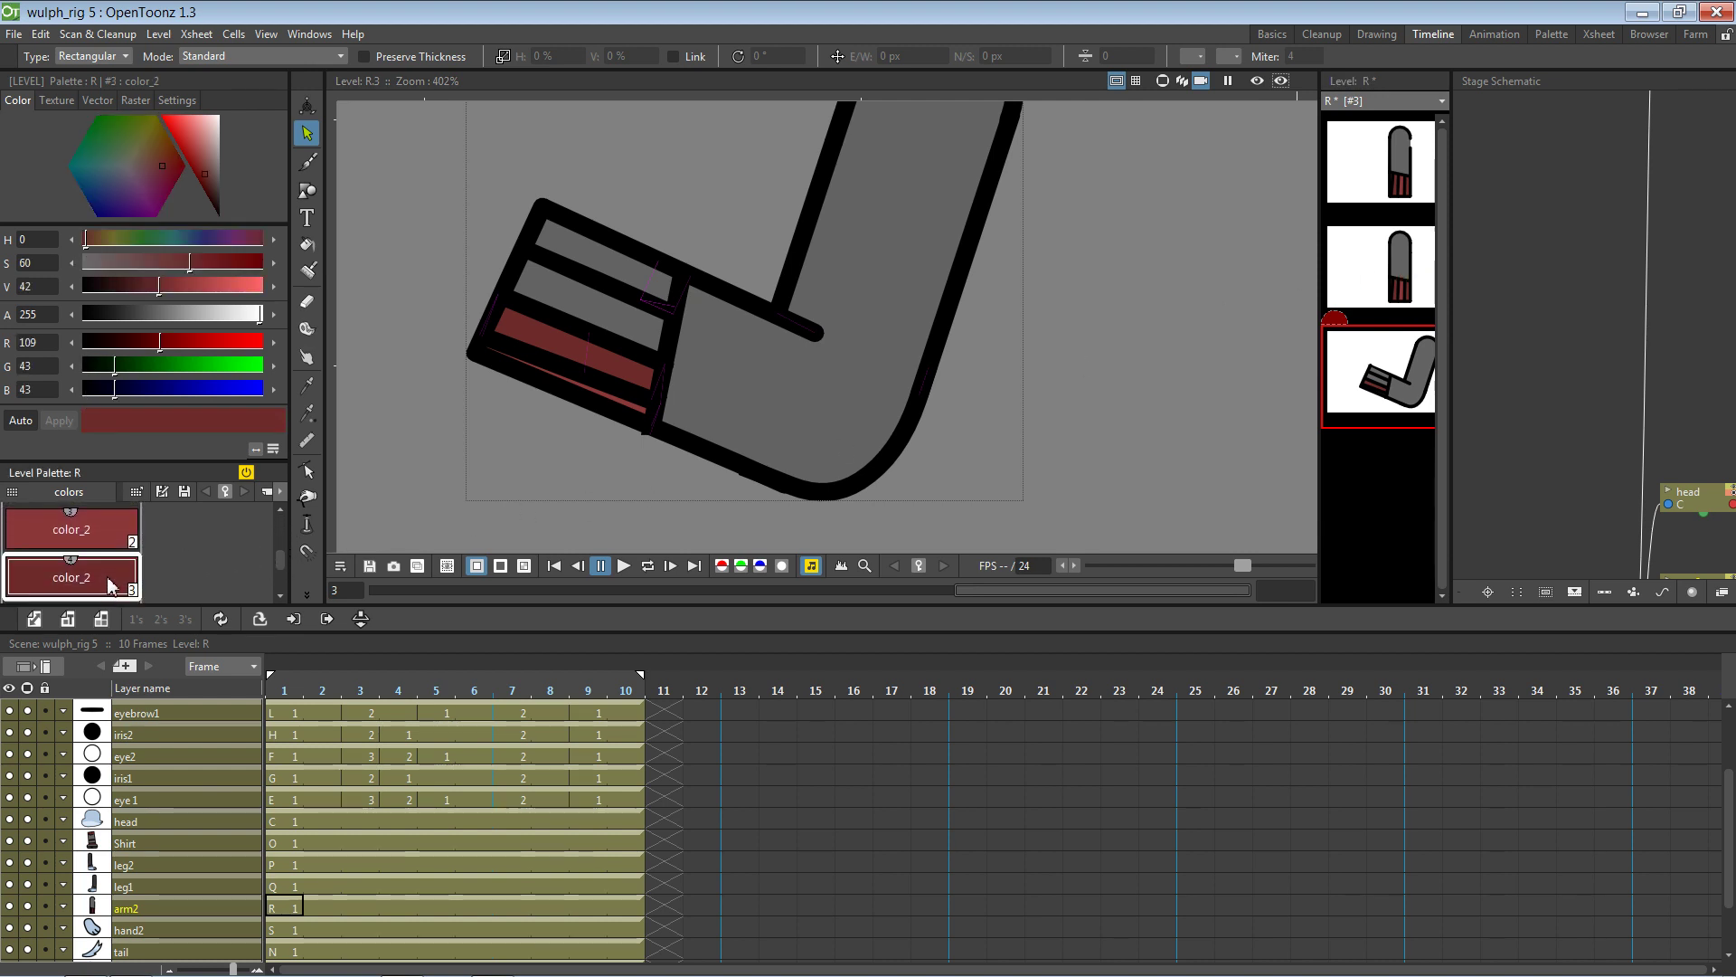
pyautogui.click(306, 244)
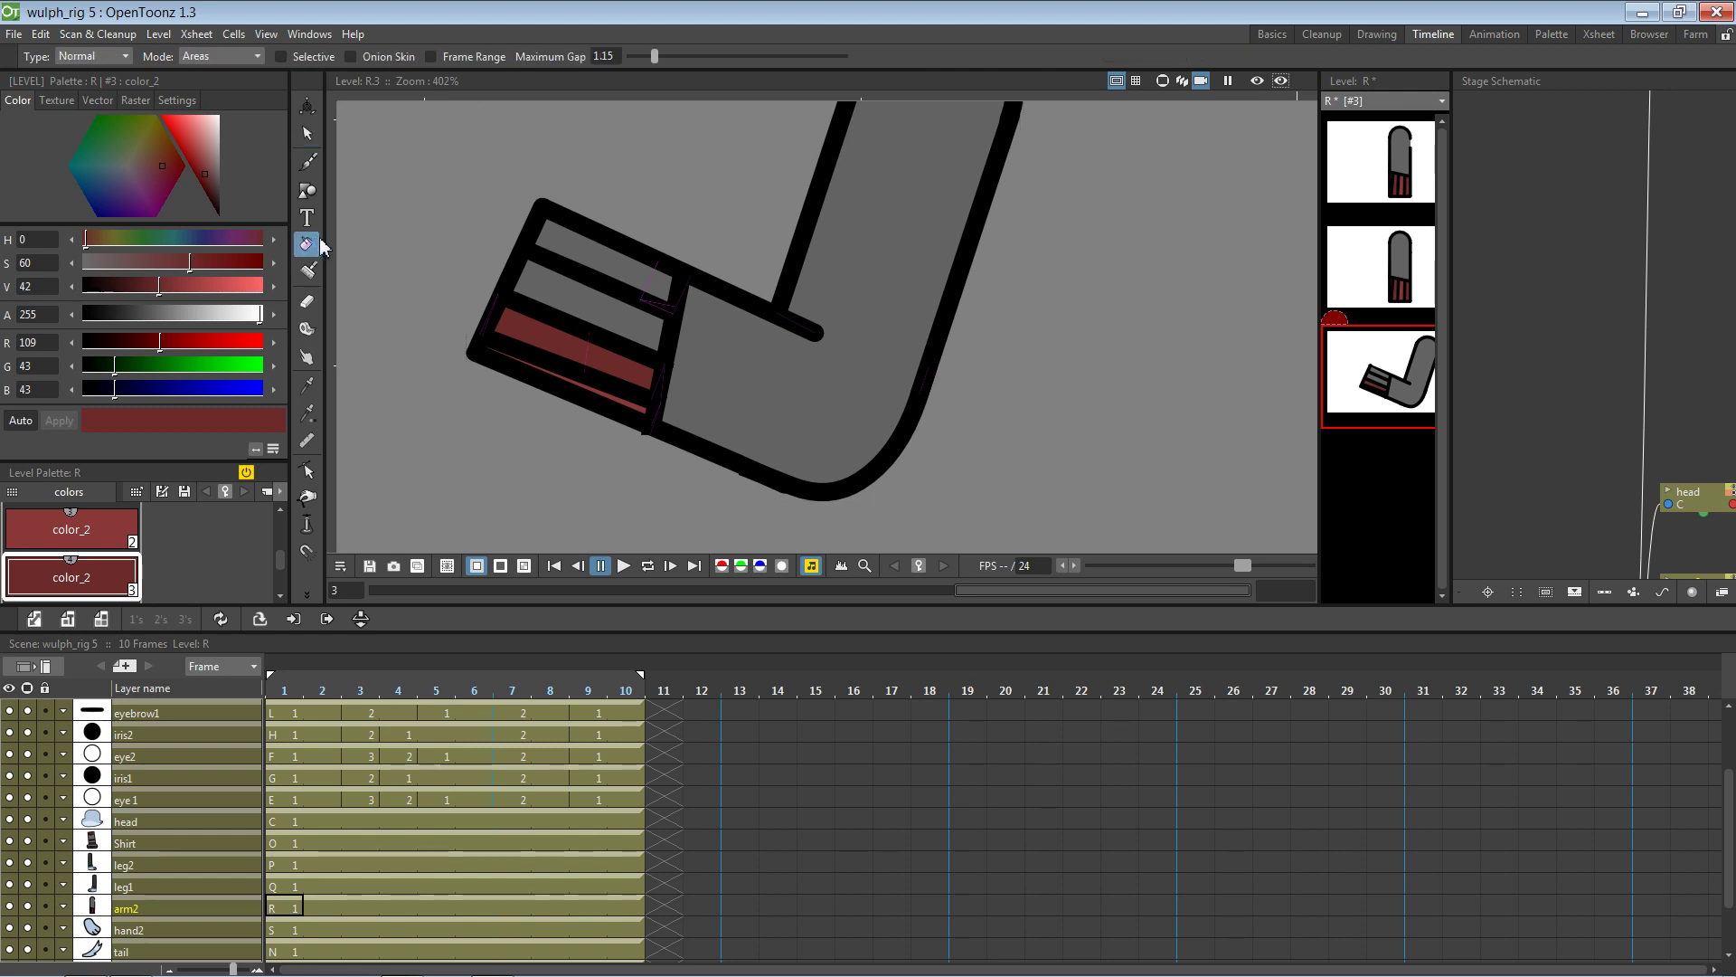
pyautogui.click(584, 303)
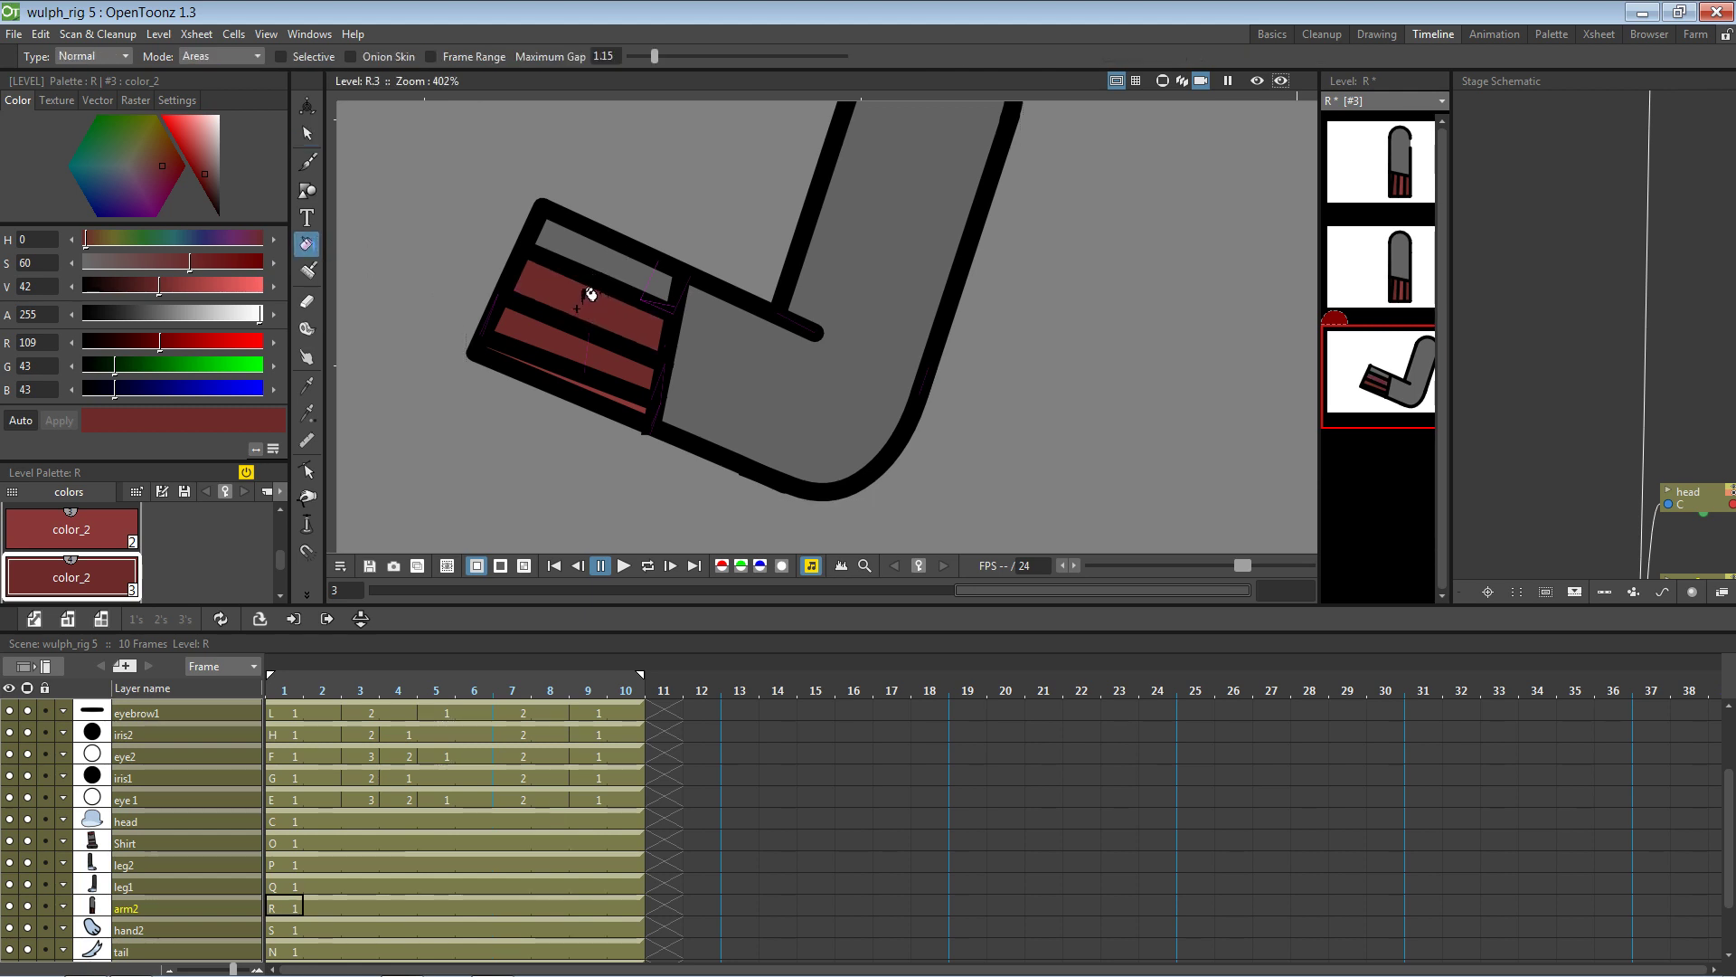
pyautogui.hotkey('ctrl', 'z')
pyautogui.click(598, 264)
pyautogui.click(110, 536)
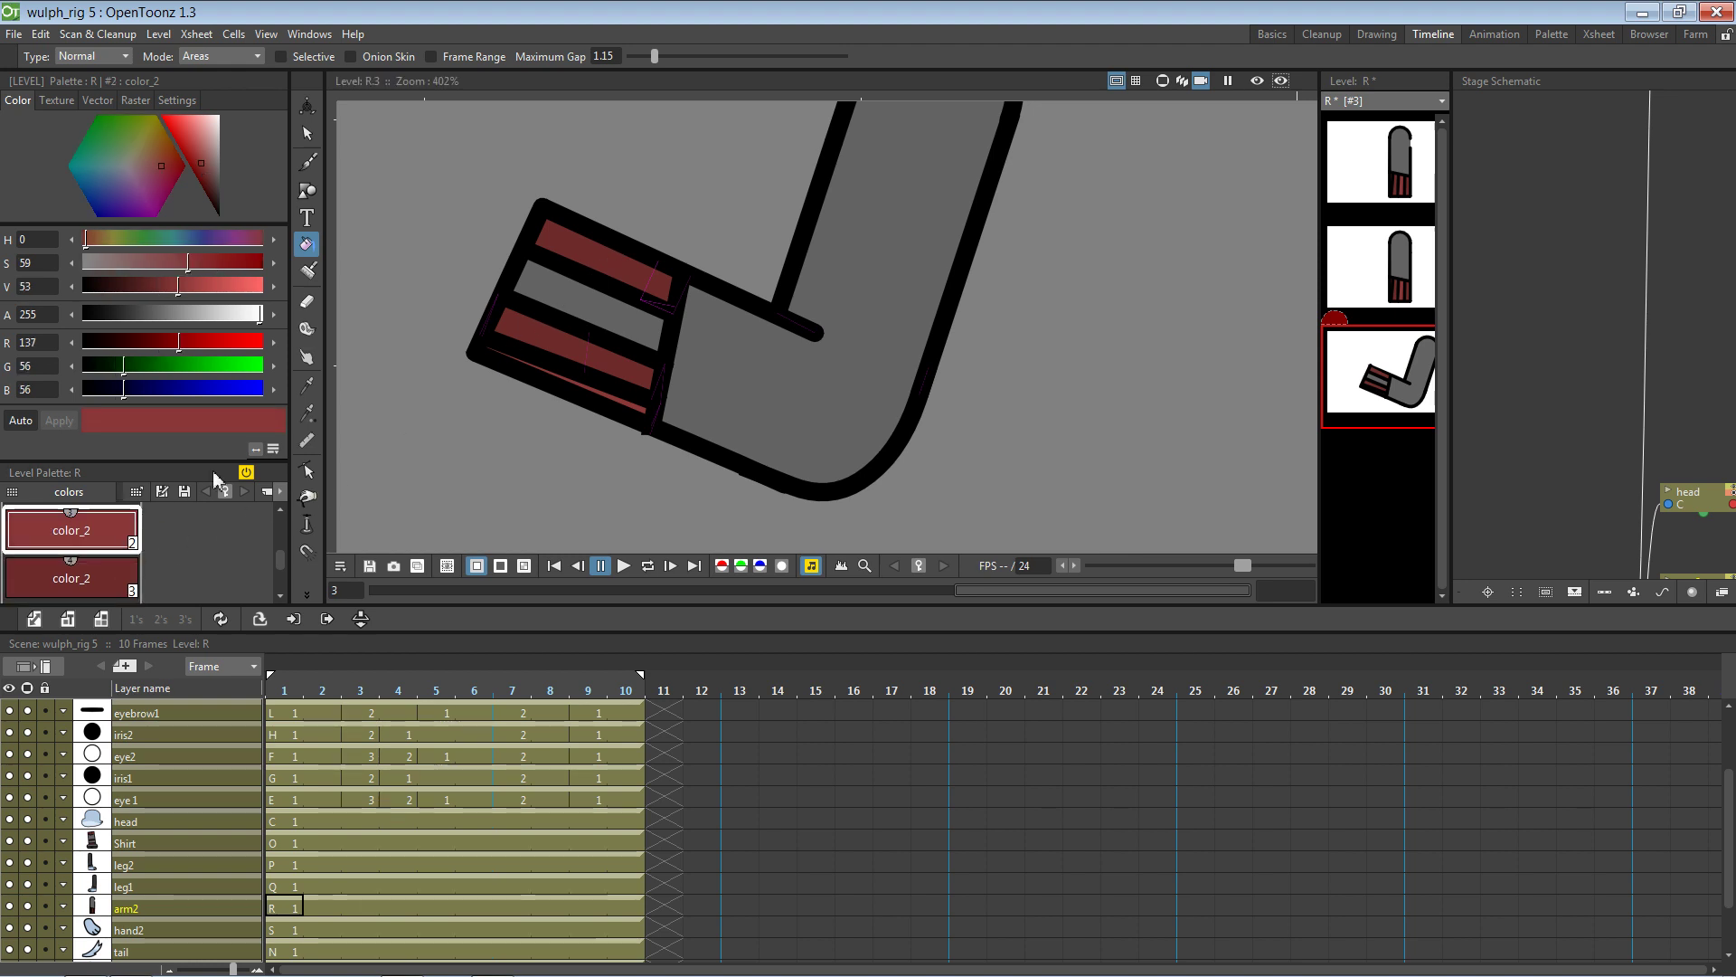
pyautogui.click(600, 299)
pyautogui.hotkey('ctrl', 's')
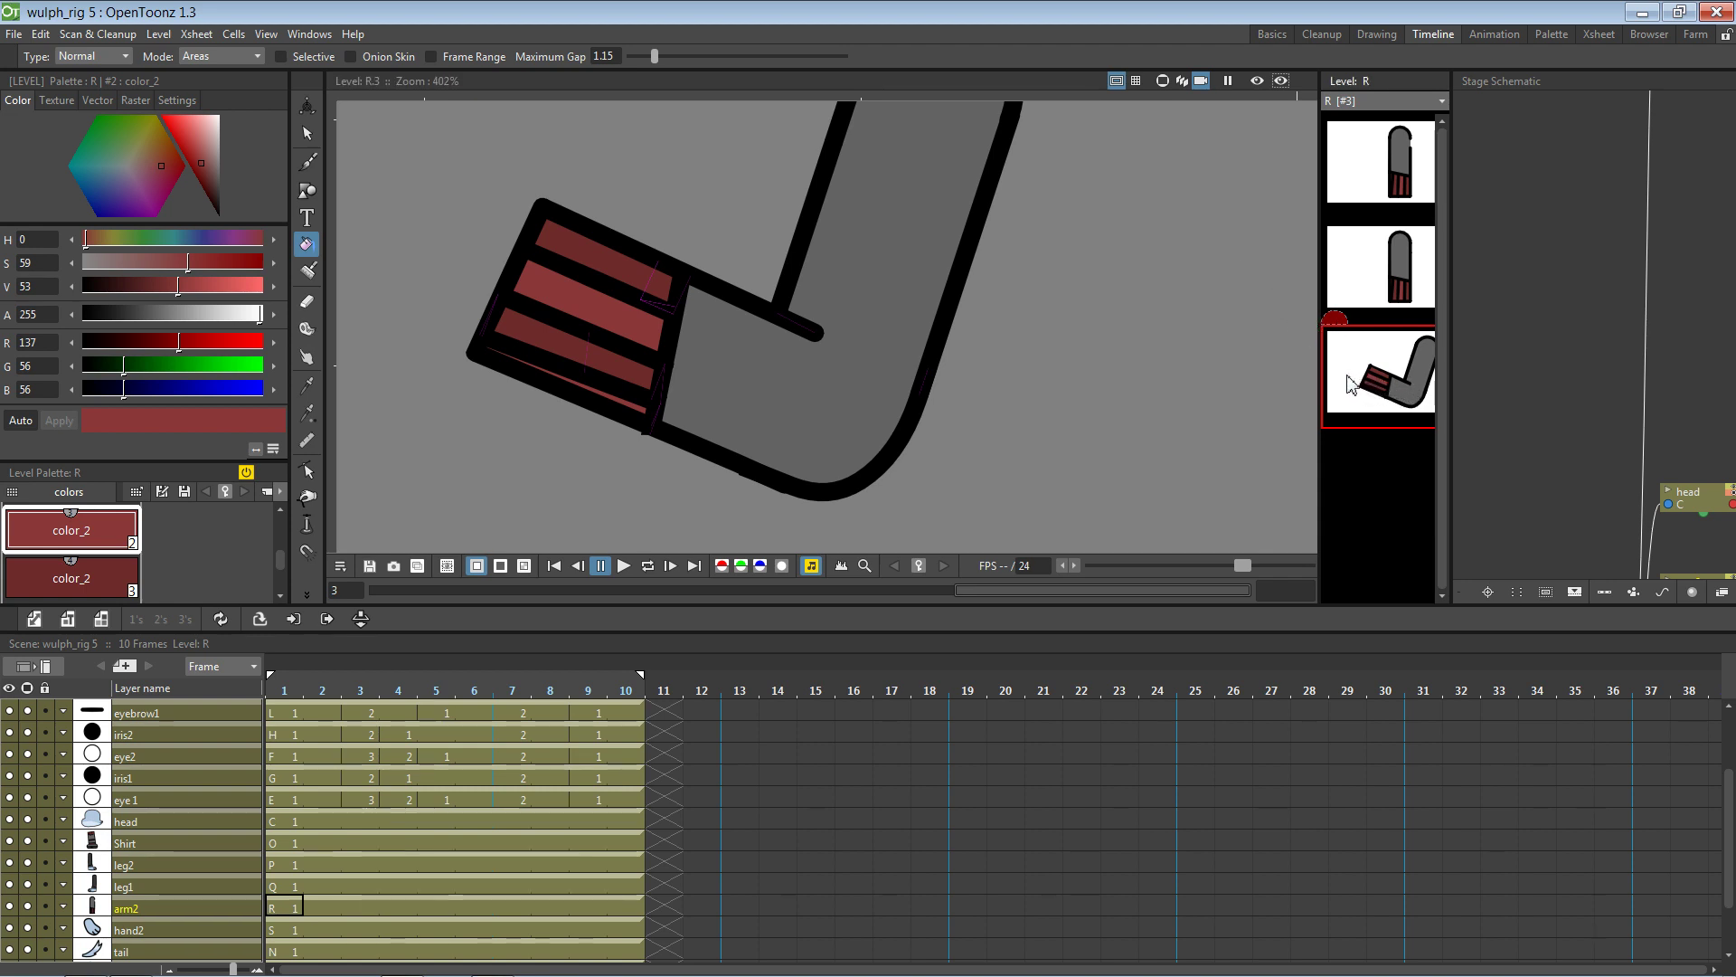
# Duplicate the bent arm in drawing 3 of level R as drawing 4 and open the copy
pyautogui.press('d')
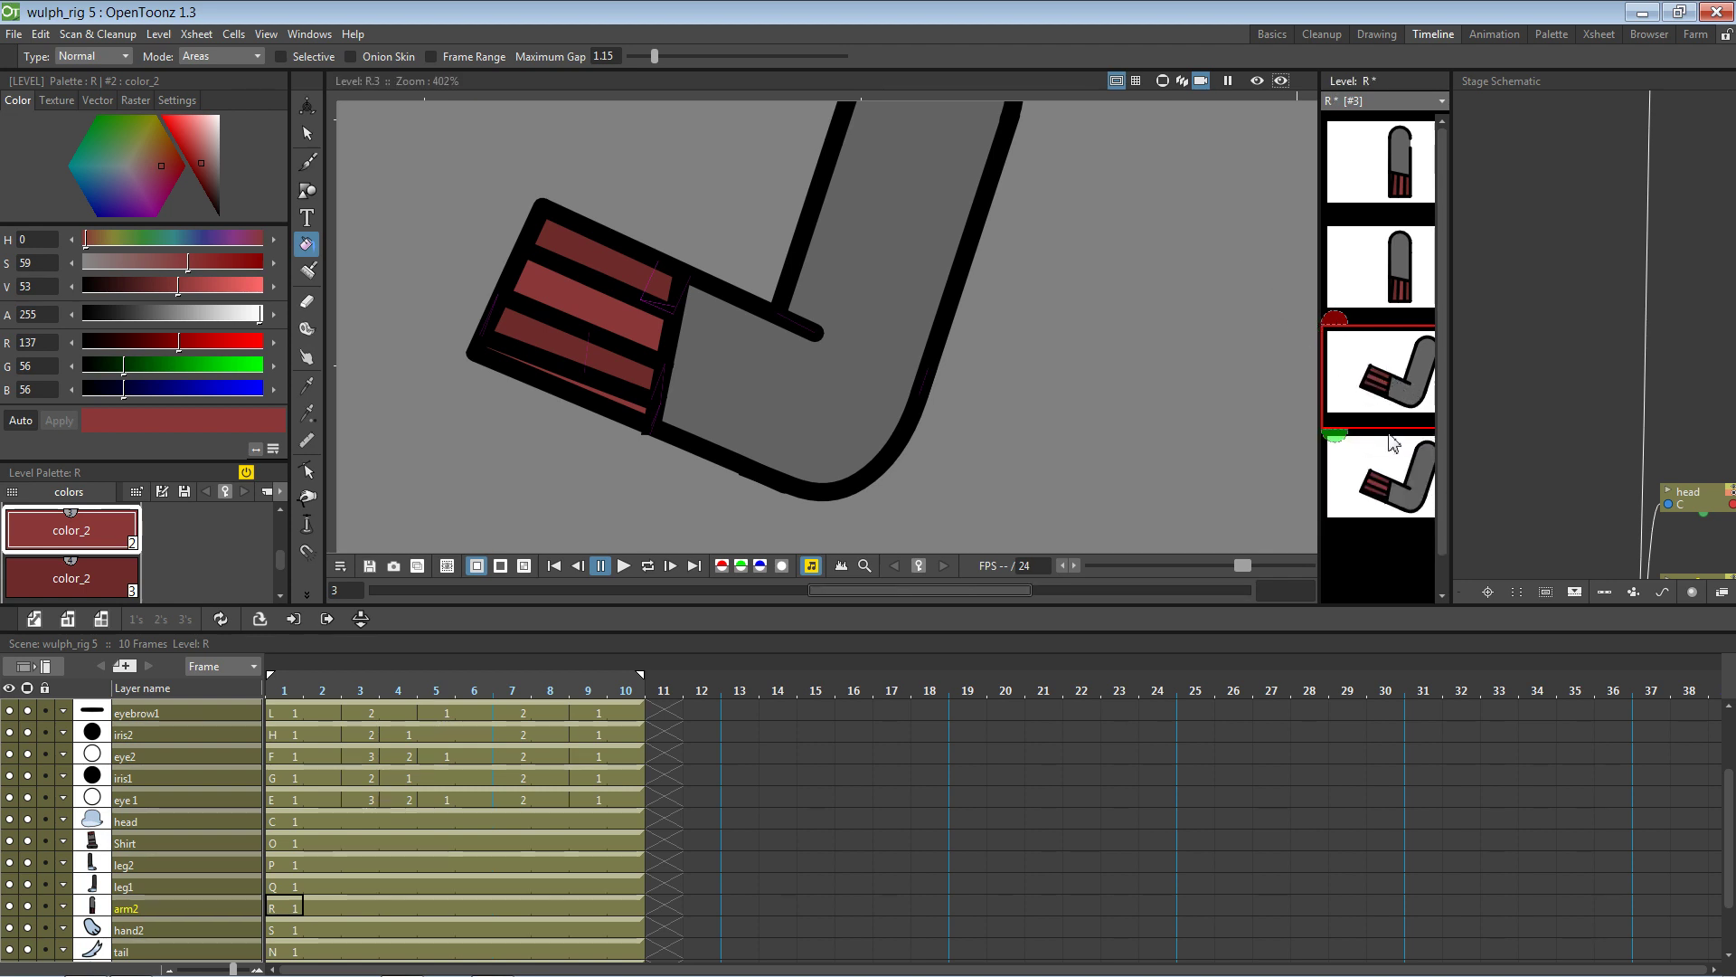
pyautogui.click(1360, 463)
pyautogui.moveTo(1185, 361)
pyautogui.mouseDown()
pyautogui.moveTo(1035, 445)
pyautogui.moveTo(1039, 380)
pyautogui.moveTo(693, 473)
pyautogui.mouseUp()
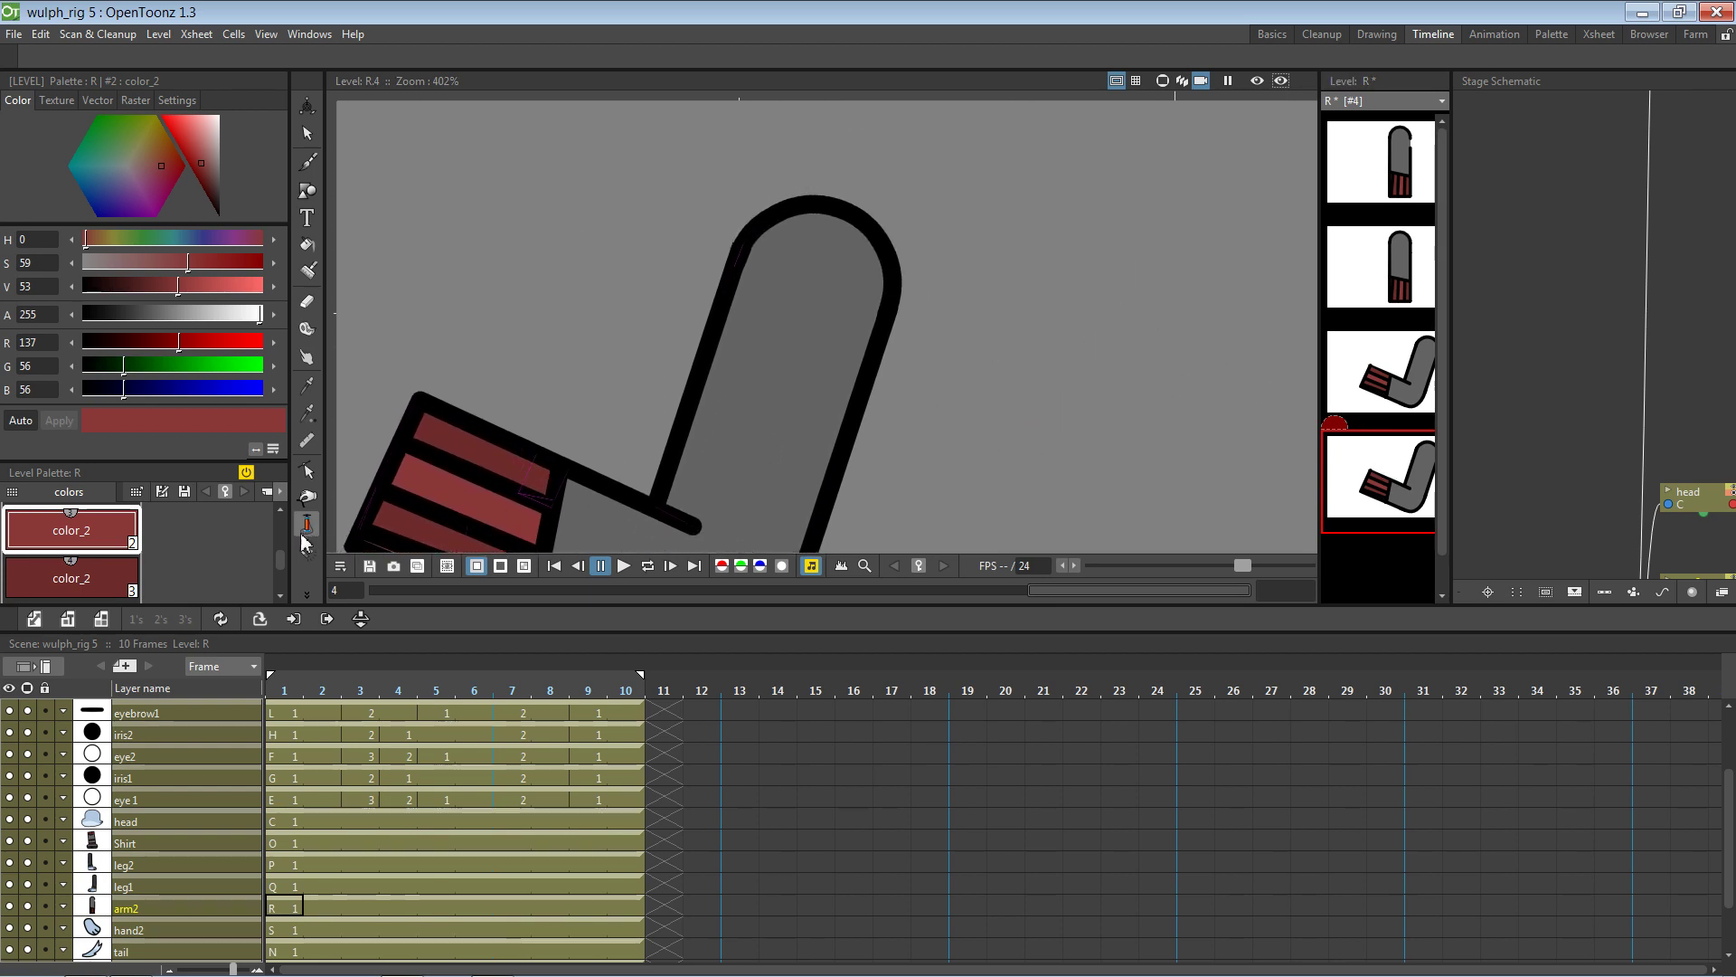
# Cut the bent arm's outline in drawing 4 where the right side of the shoulder curve meets the straight edge
pyautogui.click(306, 594)
pyautogui.click(384, 652)
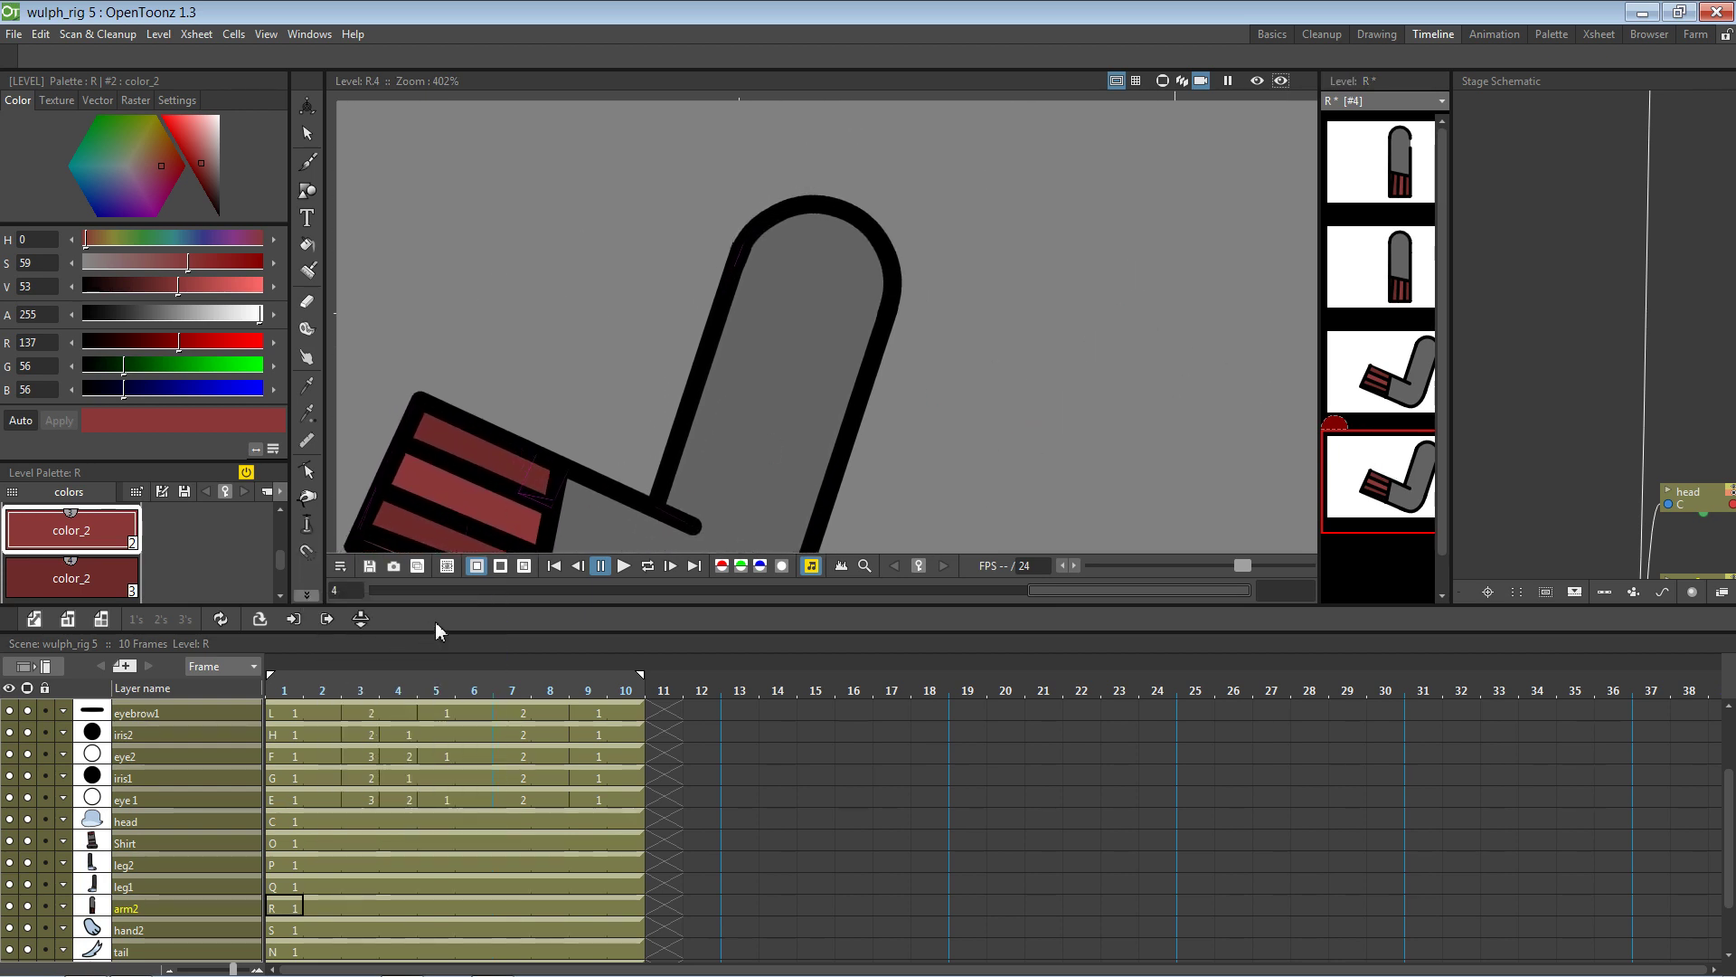
pyautogui.click(900, 291)
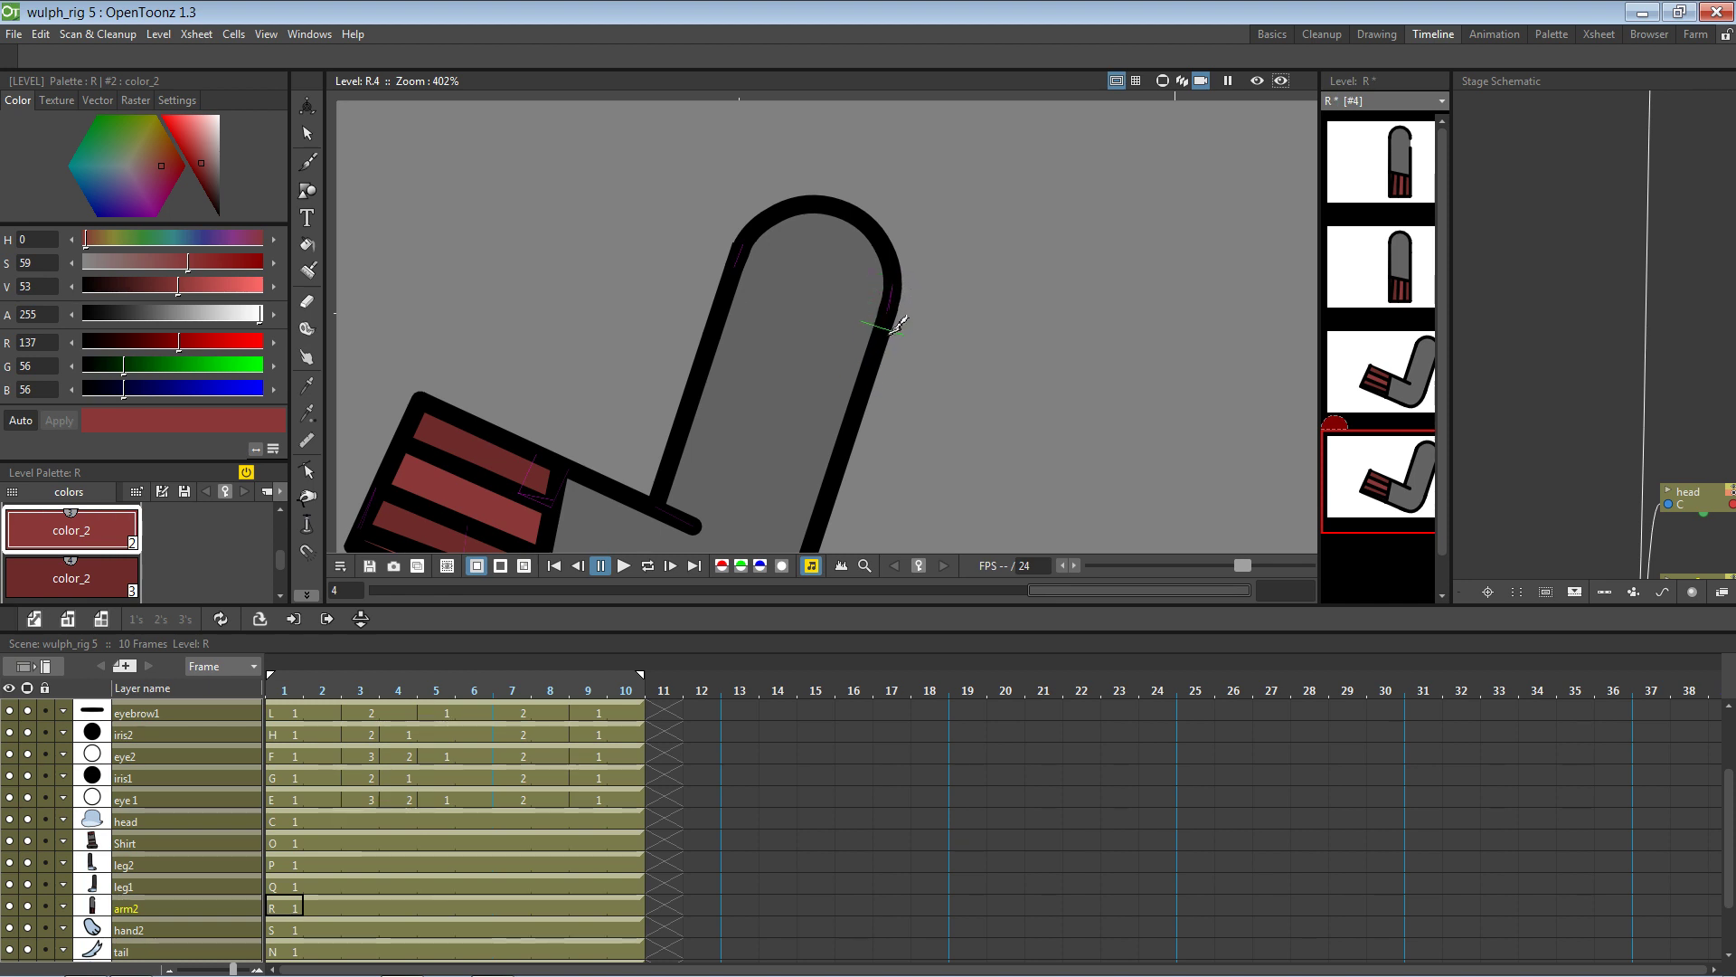
pyautogui.click(898, 322)
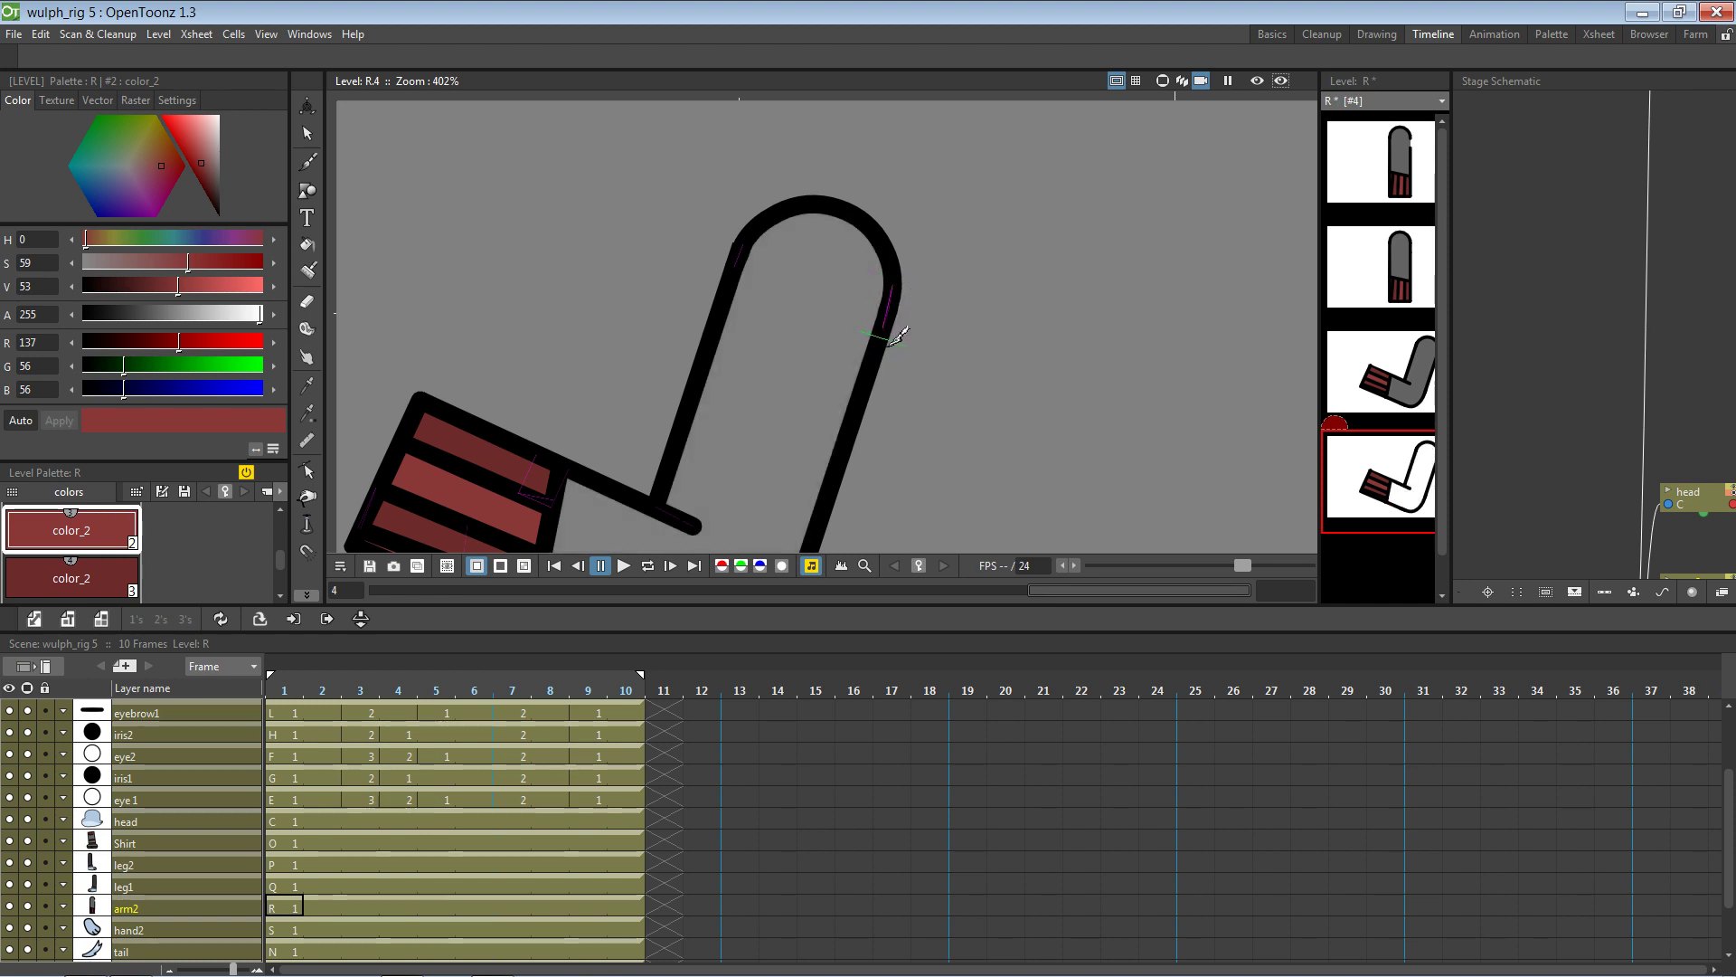
pyautogui.hotkey('ctrl', 'z')
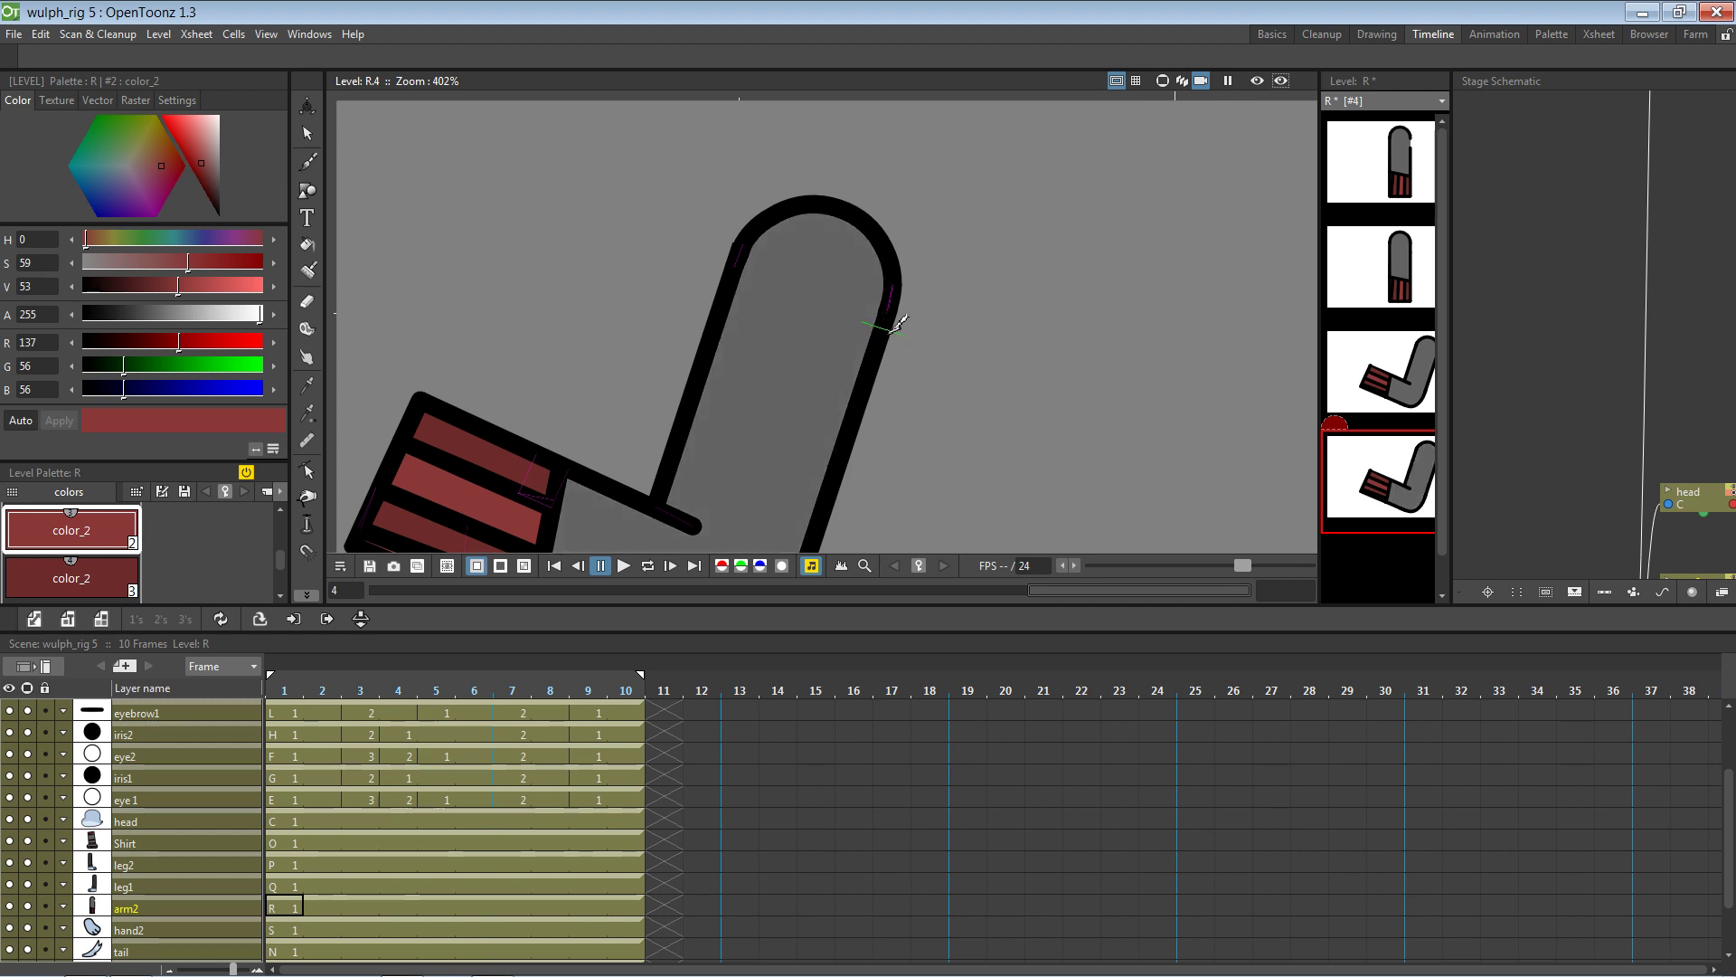
# Make the short cut segment on the right side of the shoulder transparent with color_0
pyautogui.click(307, 133)
pyautogui.click(897, 305)
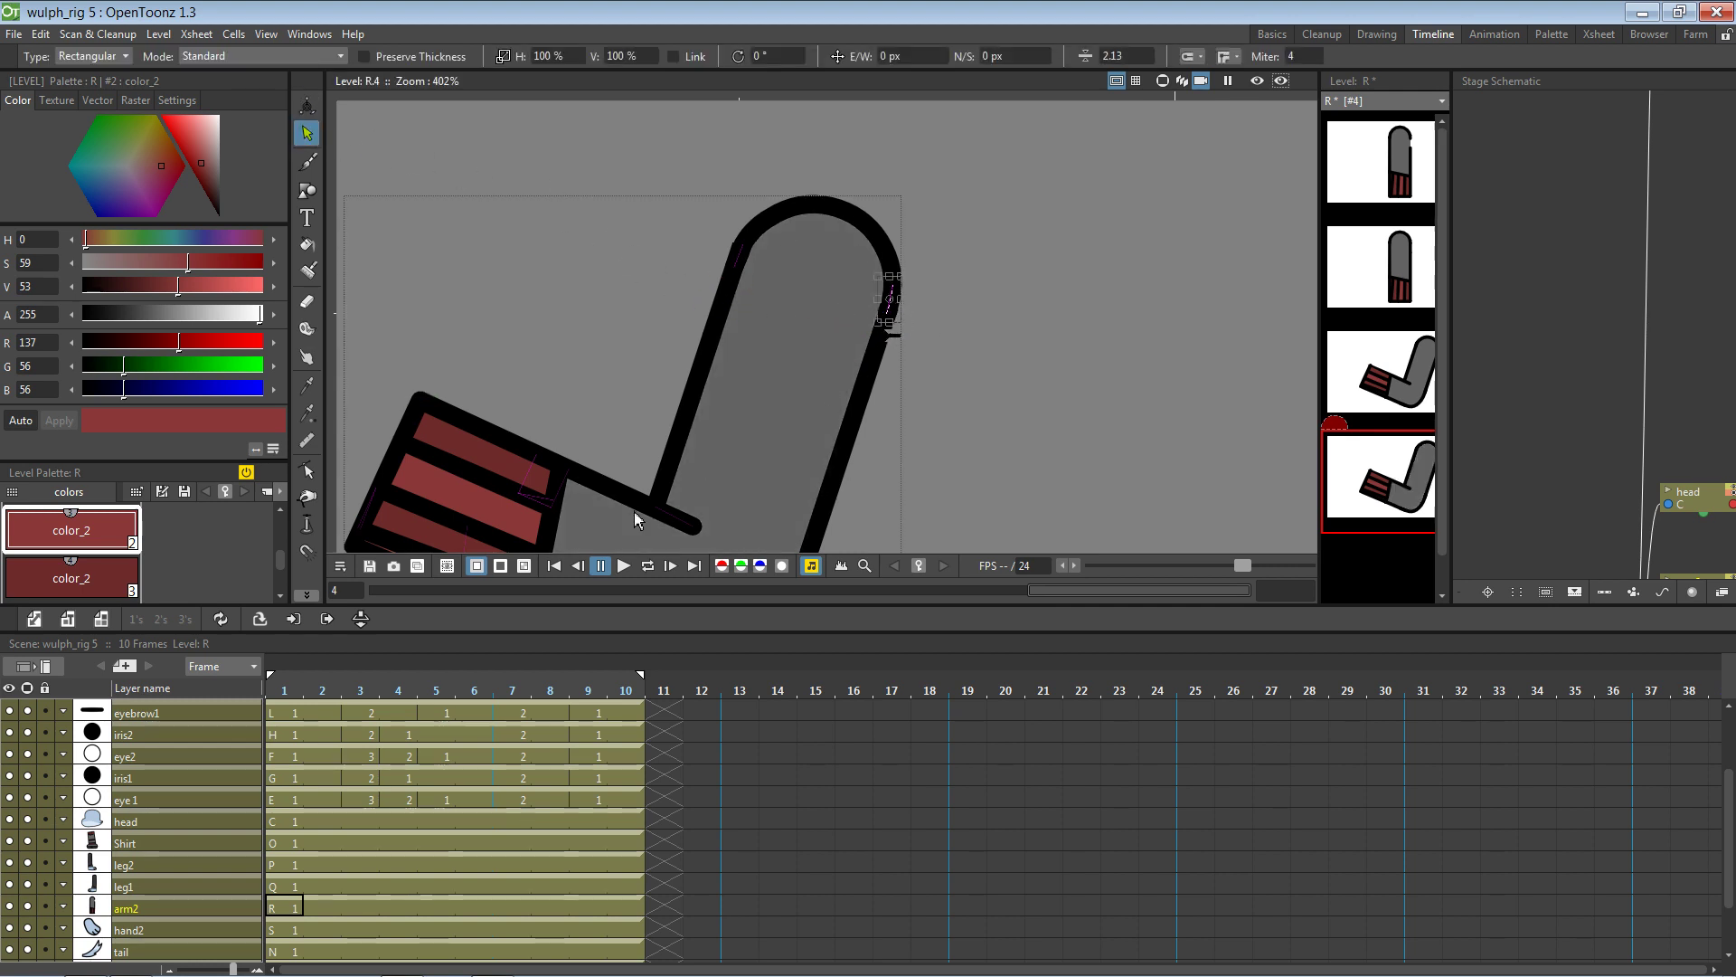
pyautogui.scroll(2, 190, 561)
pyautogui.click(106, 532)
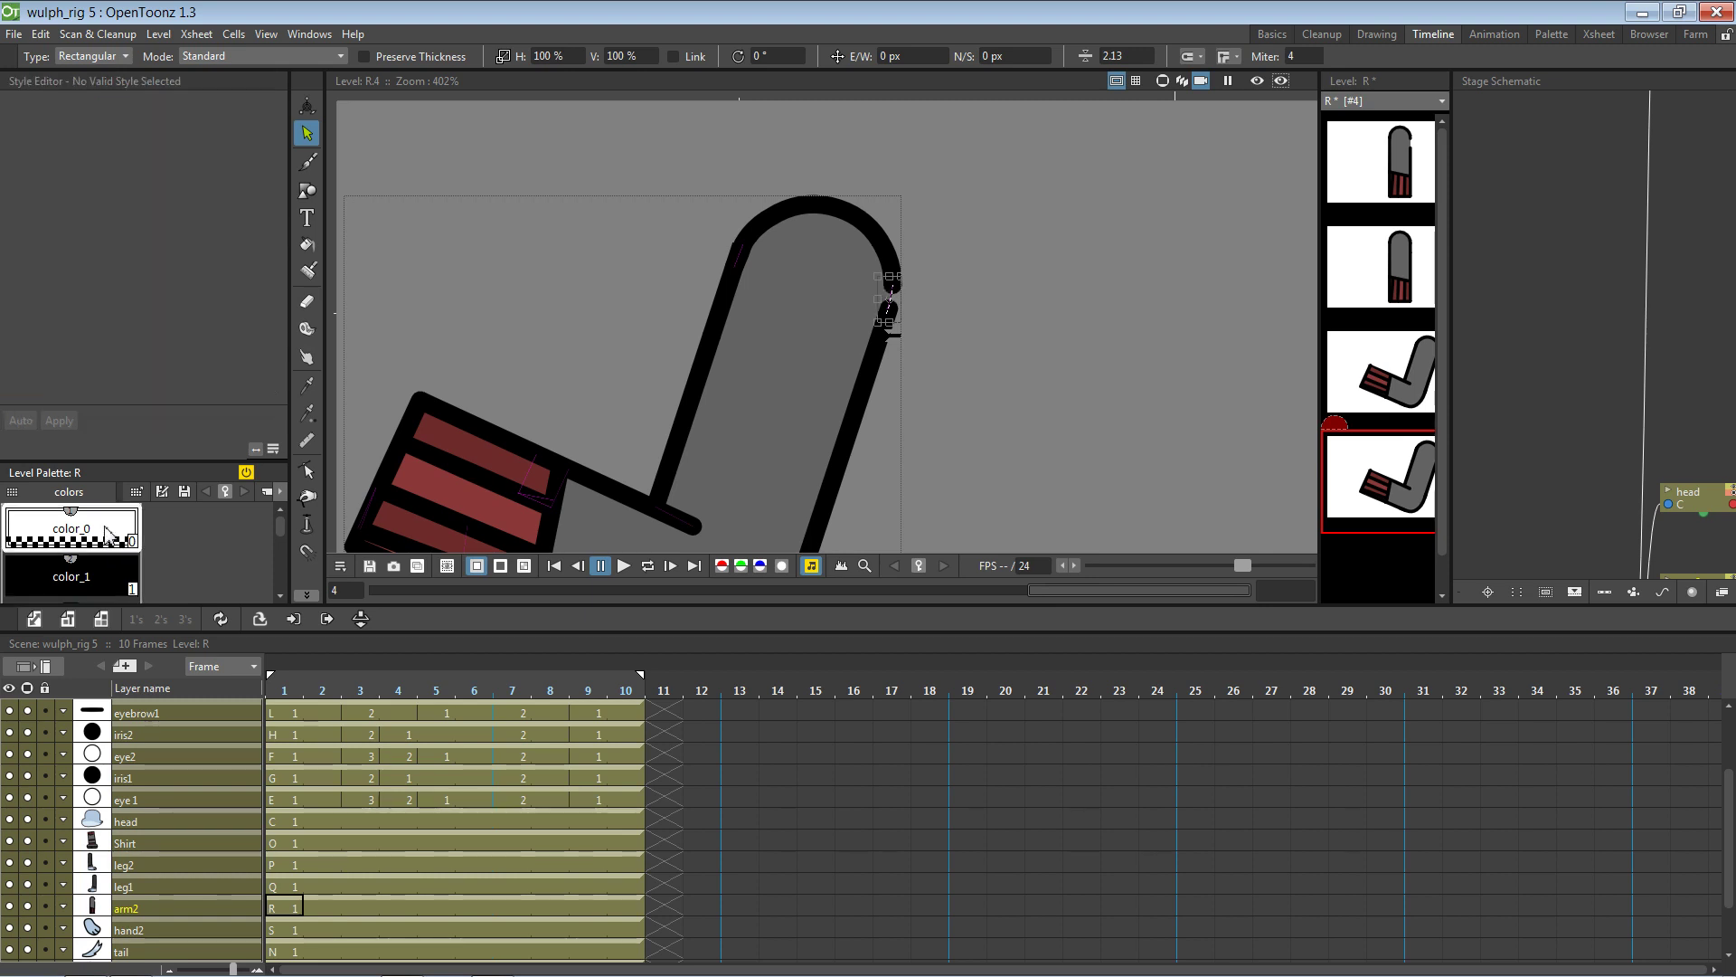
pyautogui.press('Delete')
pyautogui.hotkey('ctrl', 'z')
# Widen the transparent gap in the shoulder outline slightly downward by adjusting the segment's end control point
pyautogui.press('c')
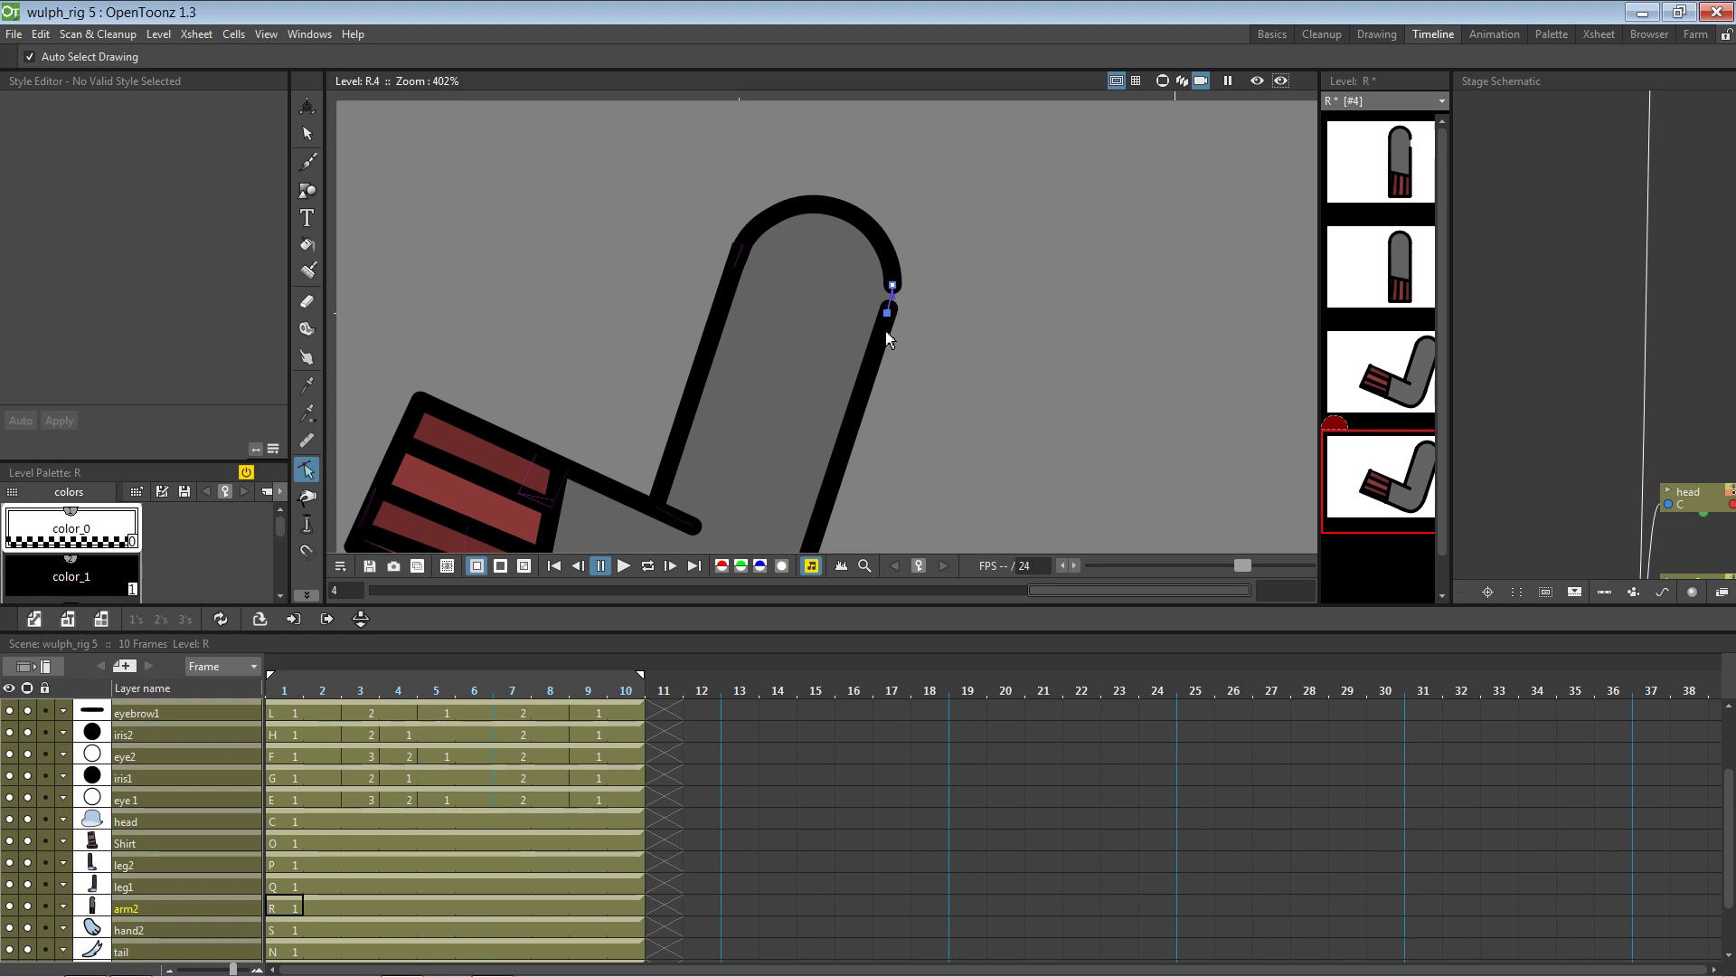
pyautogui.click(889, 332)
pyautogui.moveTo(892, 315); pyautogui.dragTo(885, 323)
pyautogui.click(916, 315)
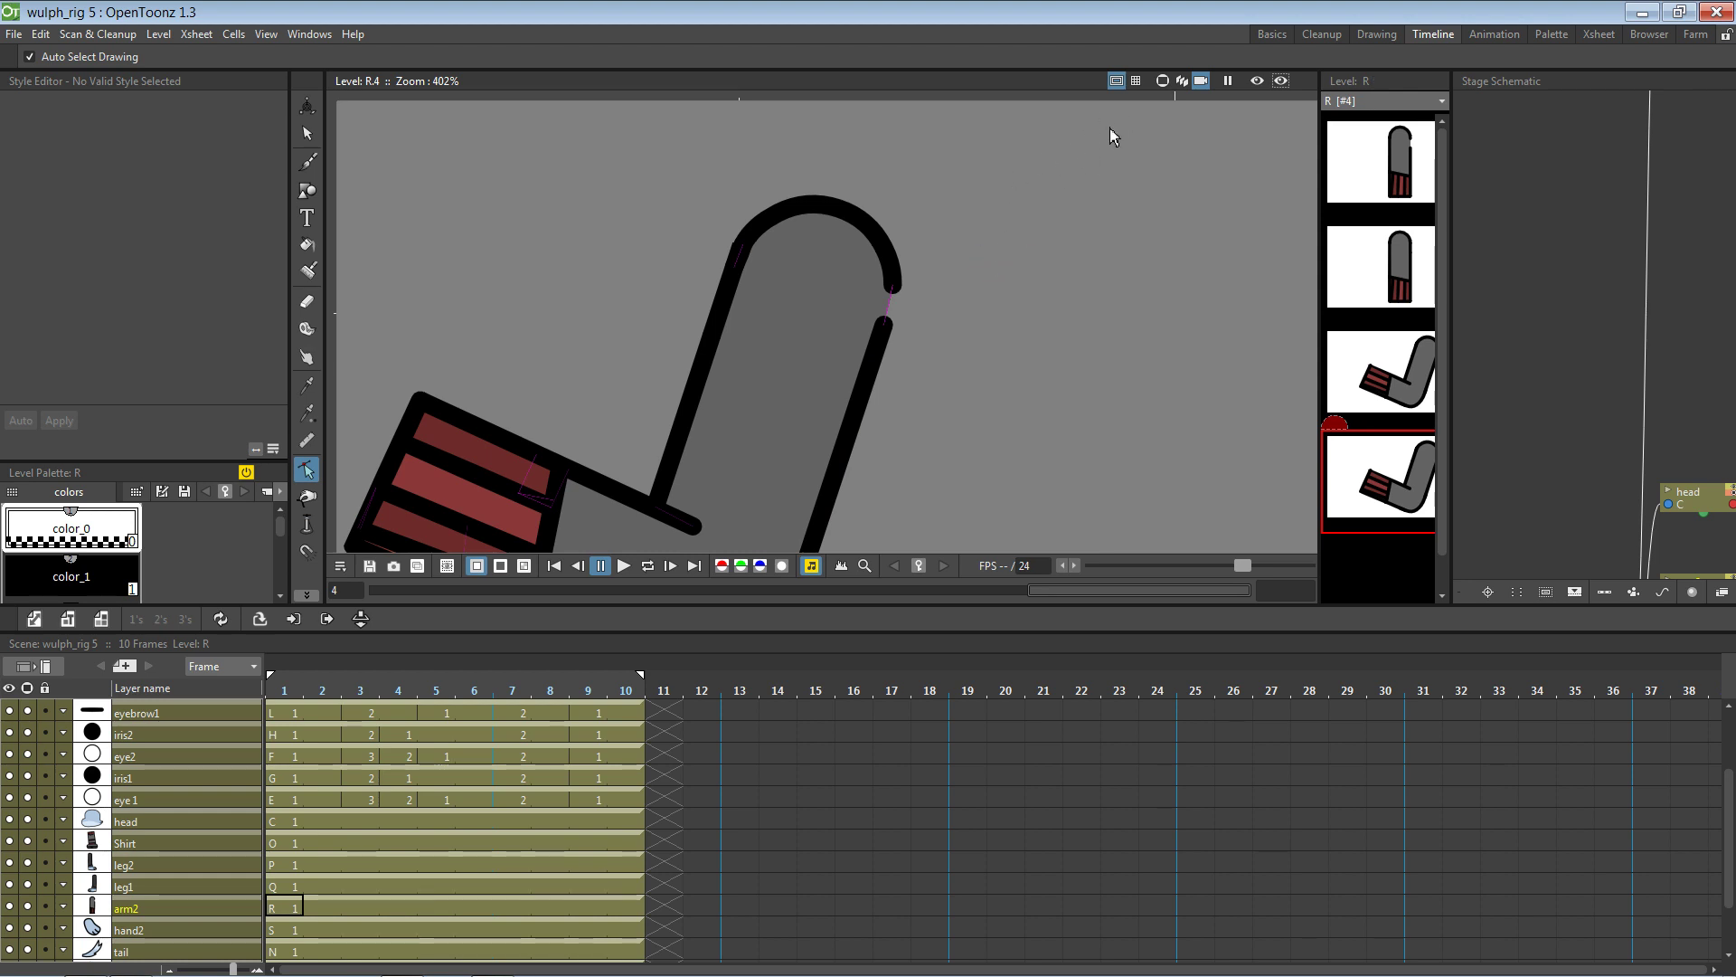
# Return to the full scene view and check the drawings in the levels of the arm1 and arm2 layers
pyautogui.click(1182, 80)
pyautogui.click(1162, 80)
pyautogui.scroll(-5, 1060, 452)
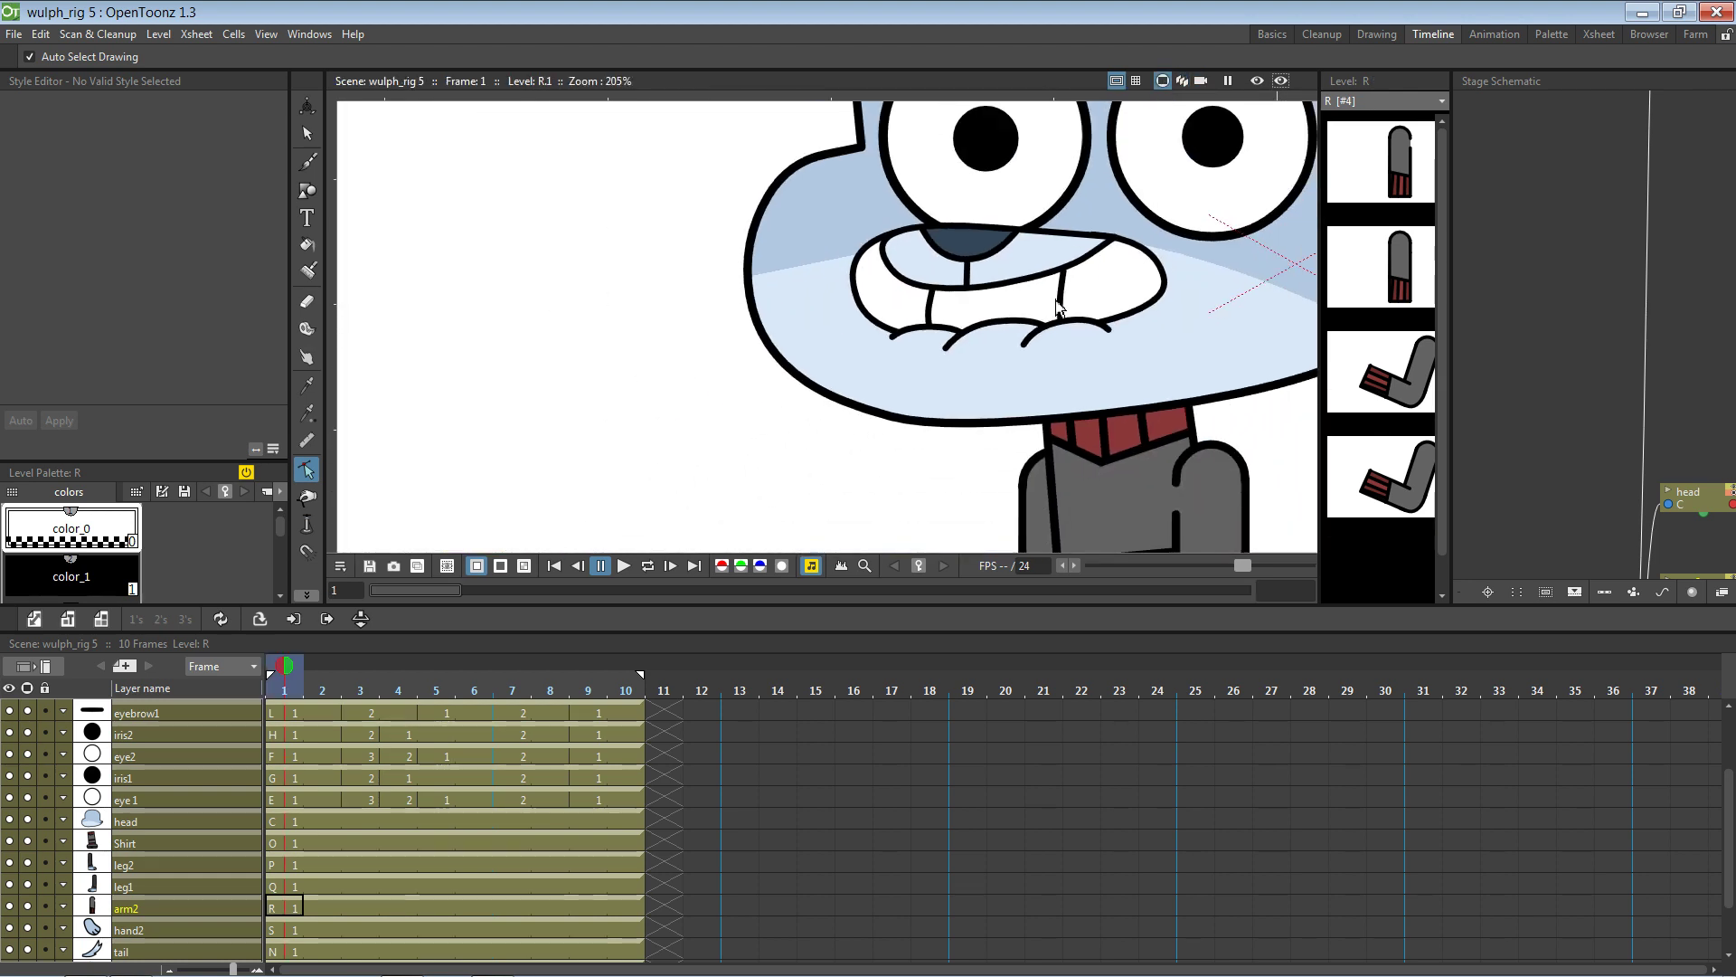
pyautogui.scroll(-1, 1059, 448)
pyautogui.moveTo(1092, 444); pyautogui.dragTo(933, 352)
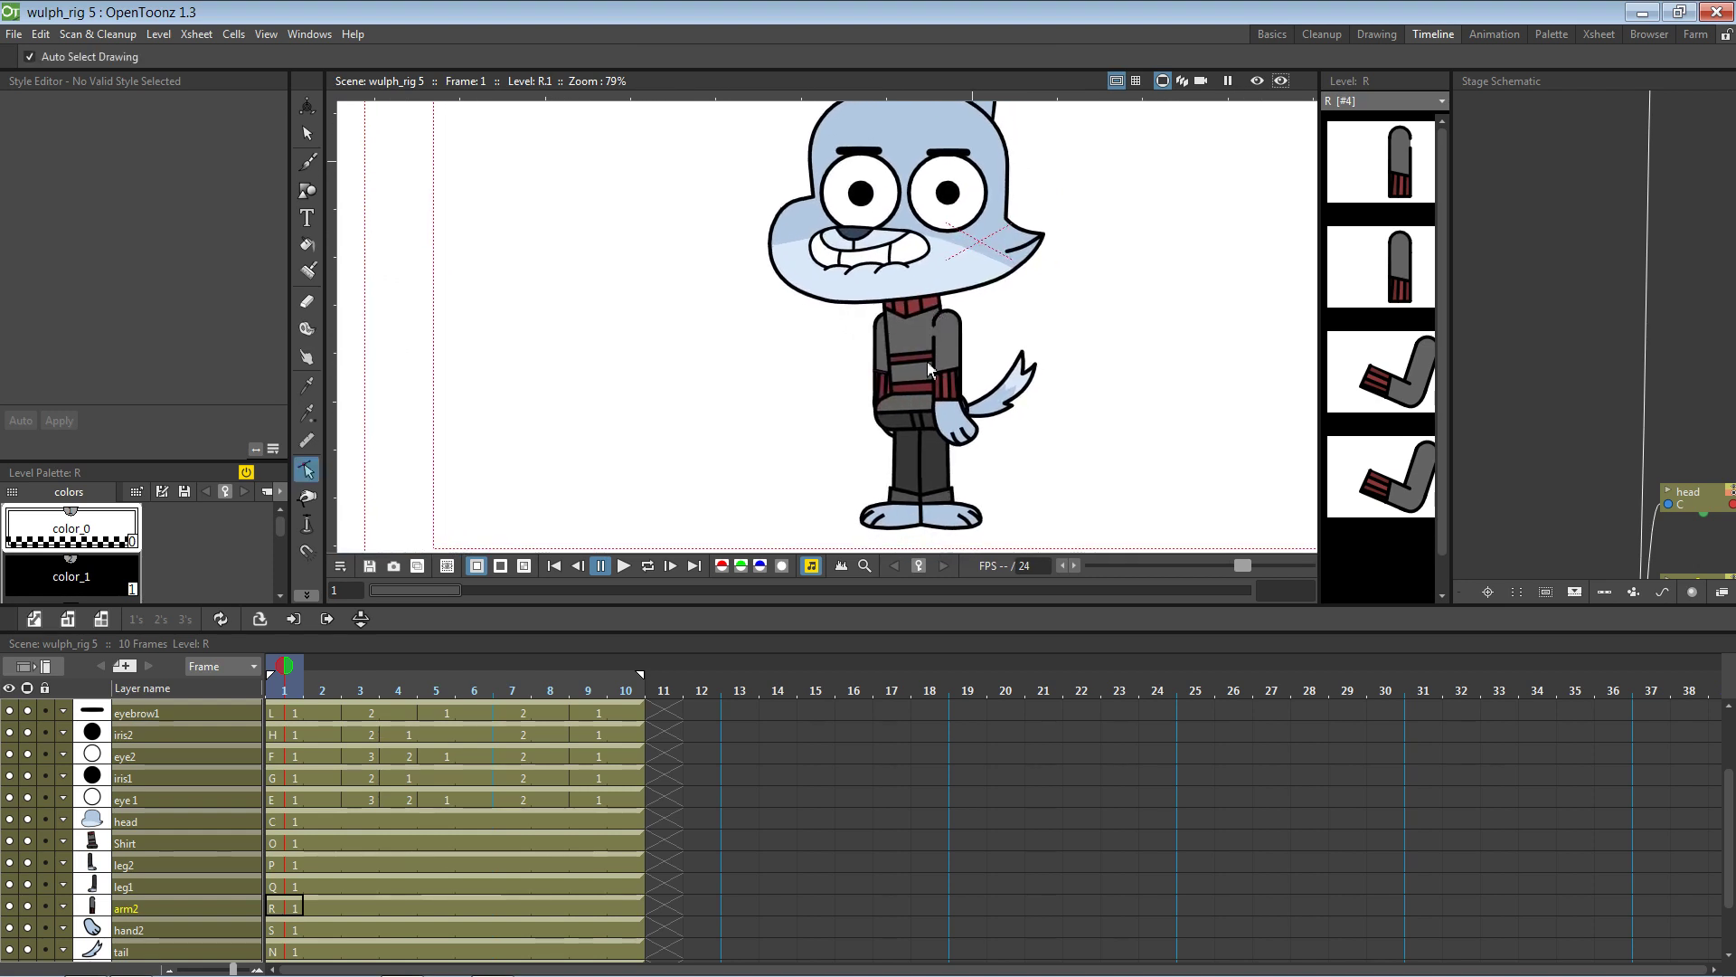
pyautogui.scroll(2, 217, 741)
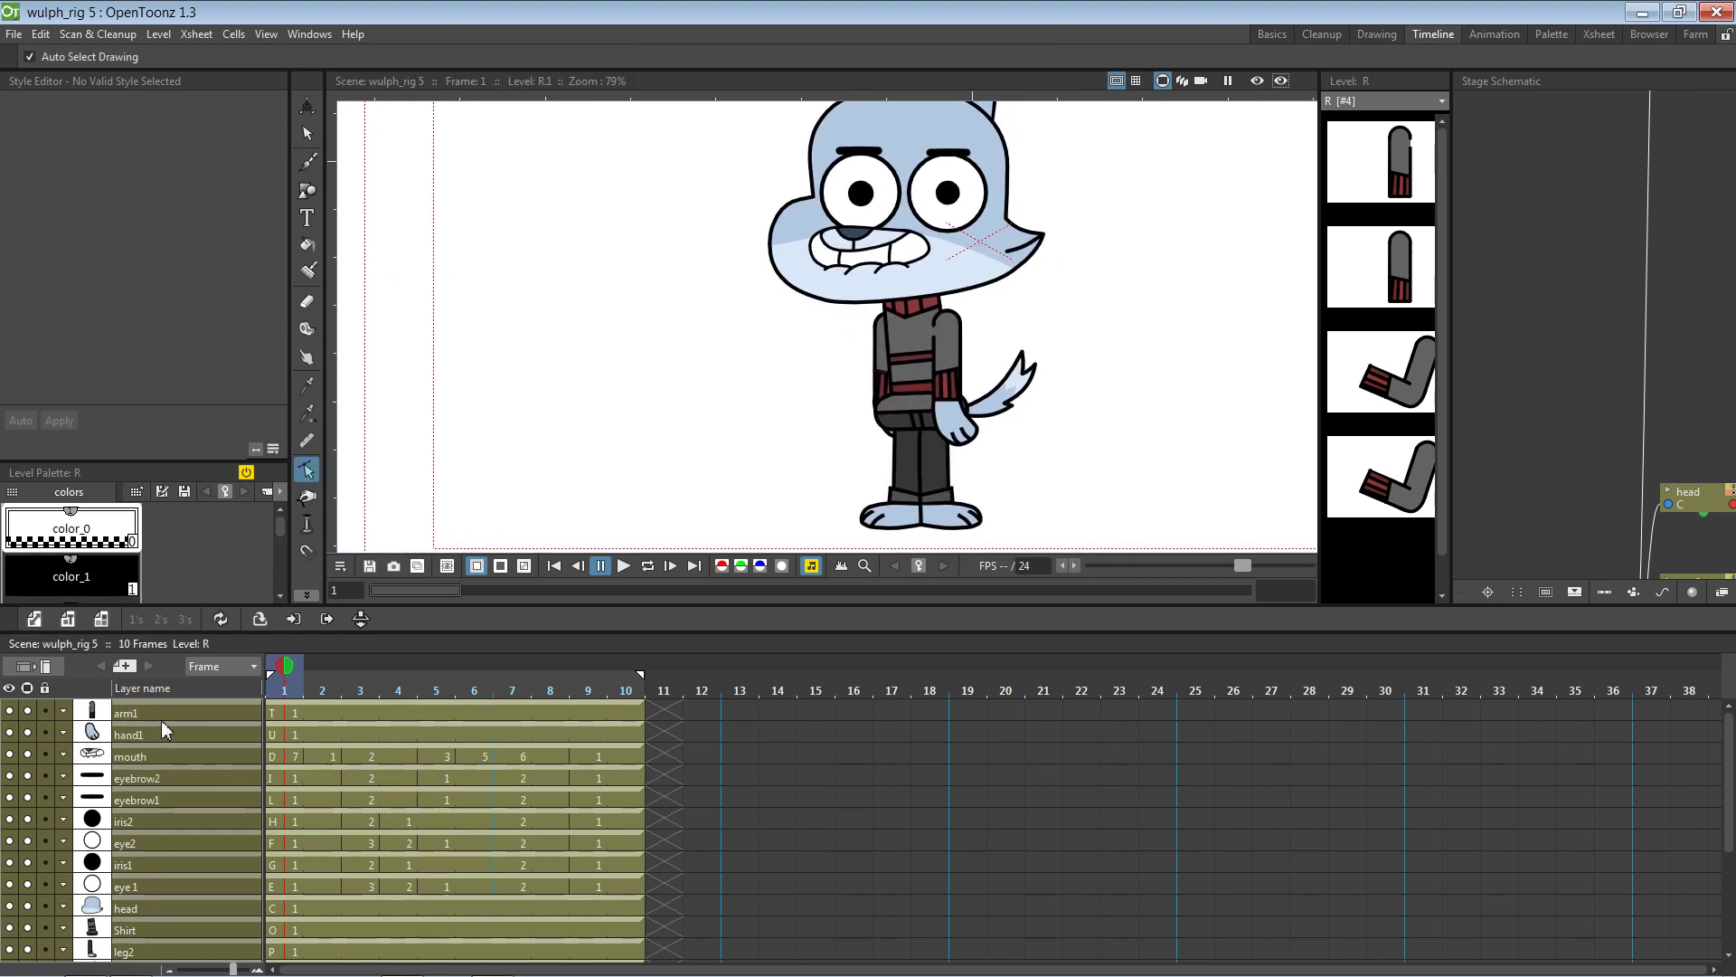
pyautogui.click(170, 715)
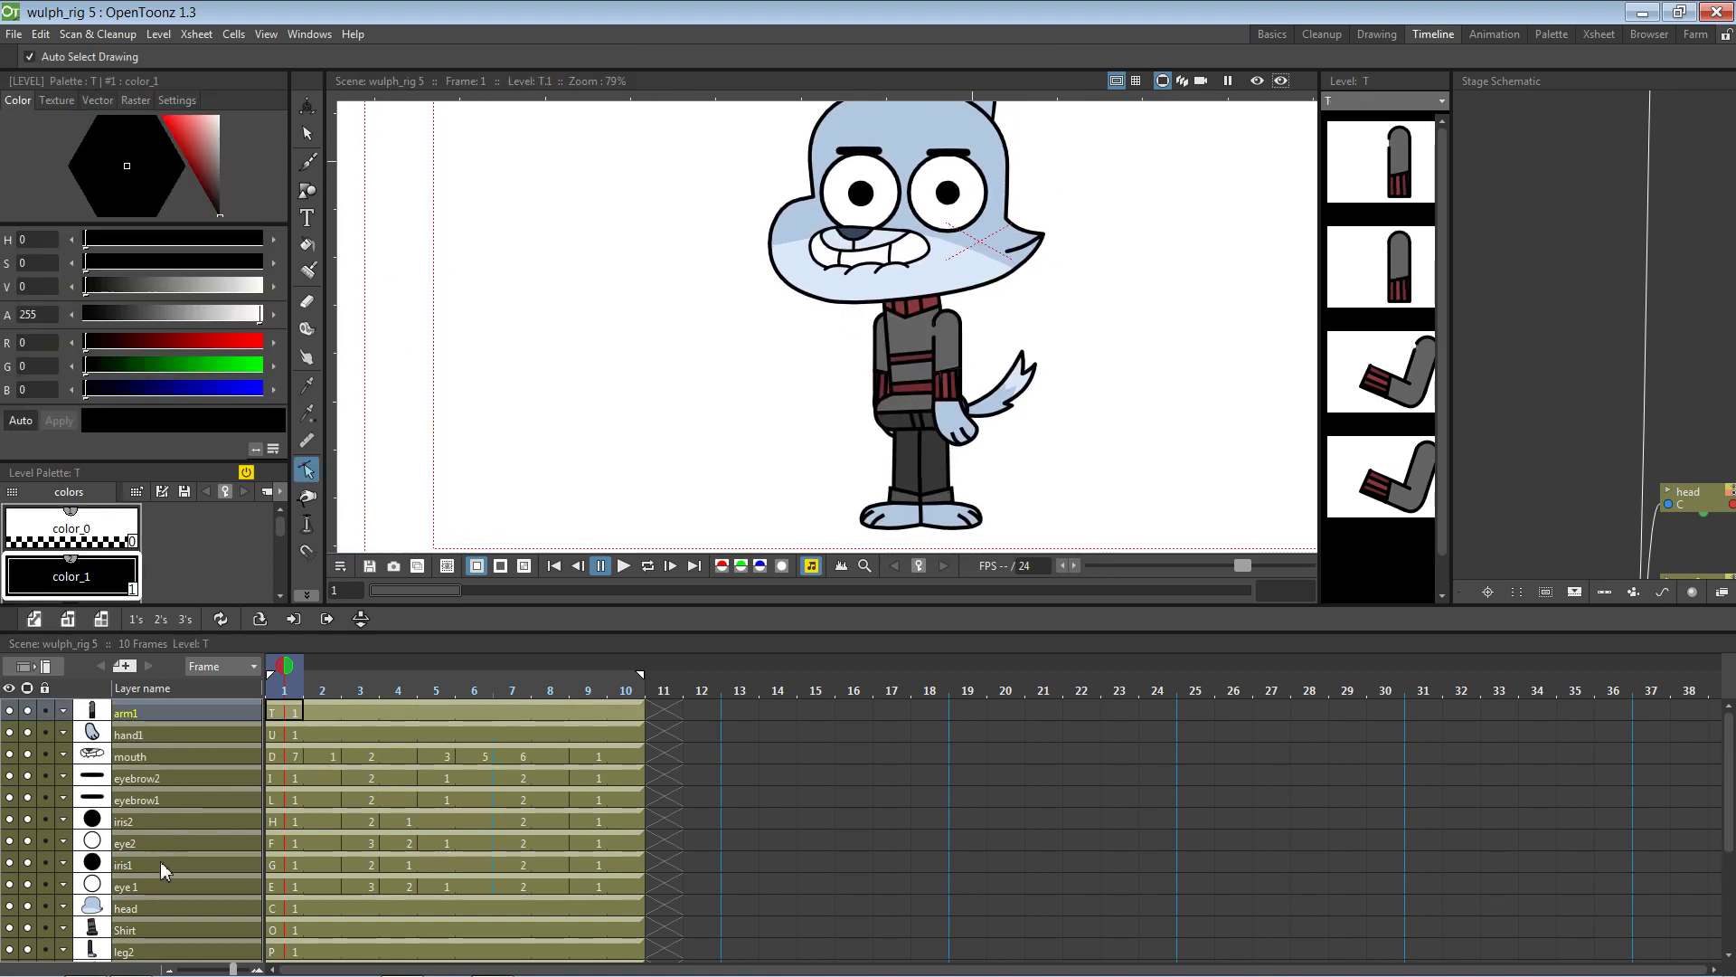
pyautogui.scroll(-1, 163, 859)
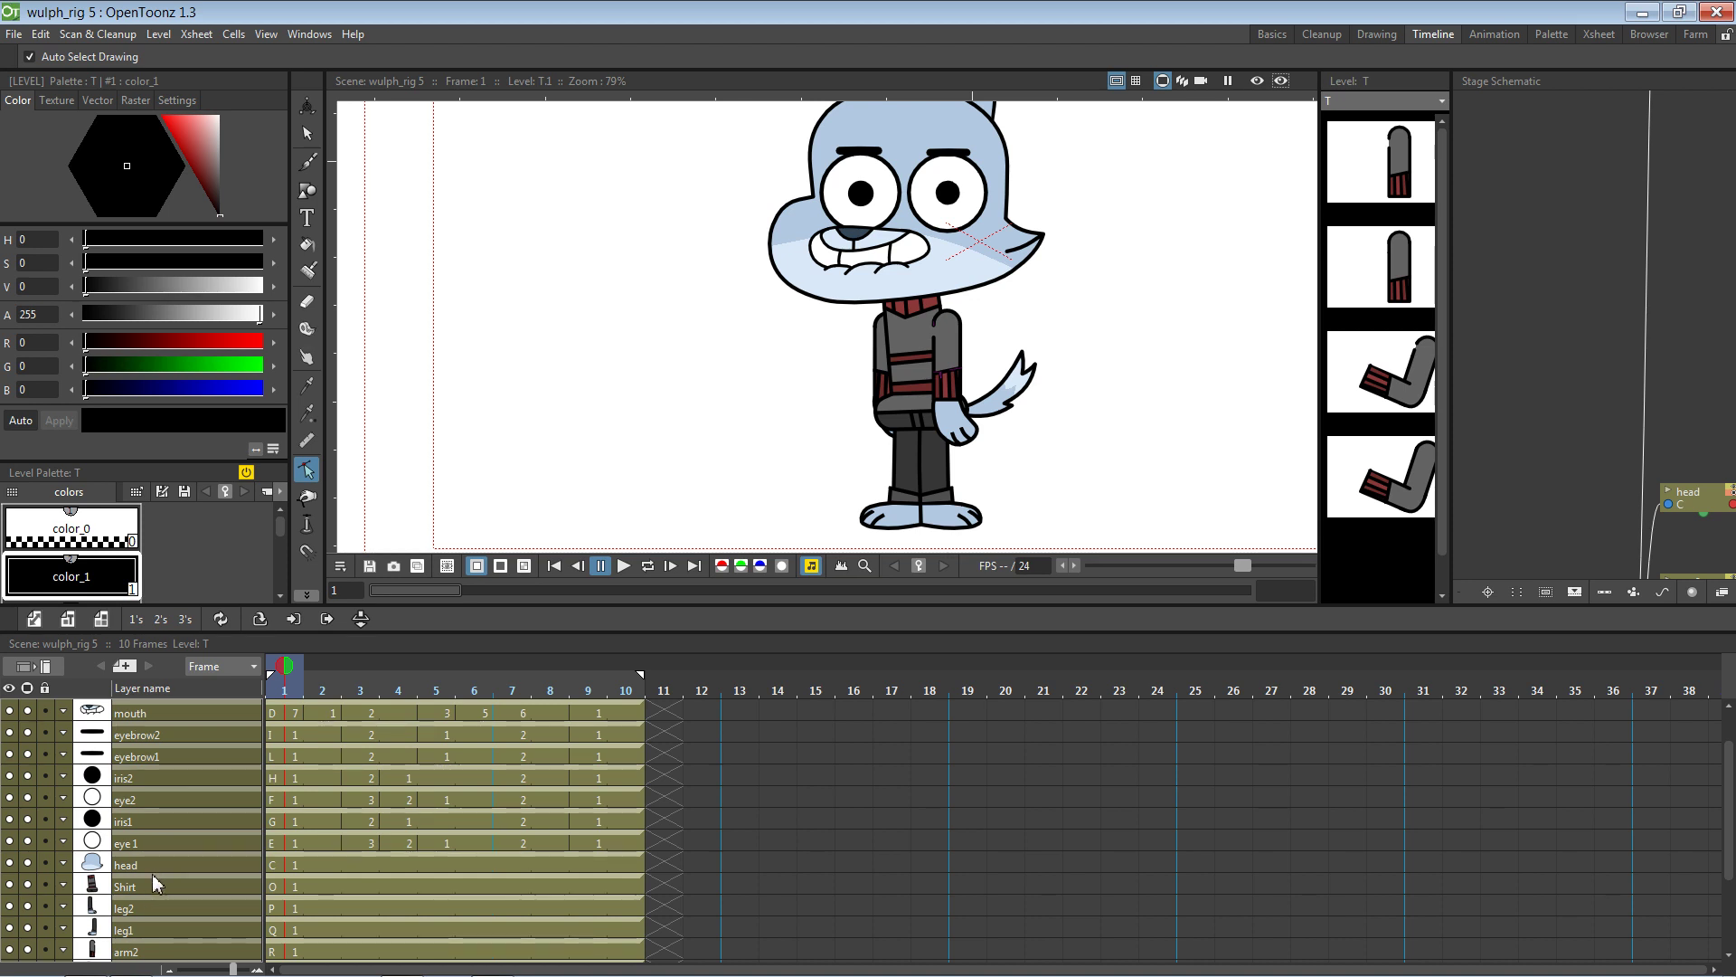
pyautogui.click(152, 947)
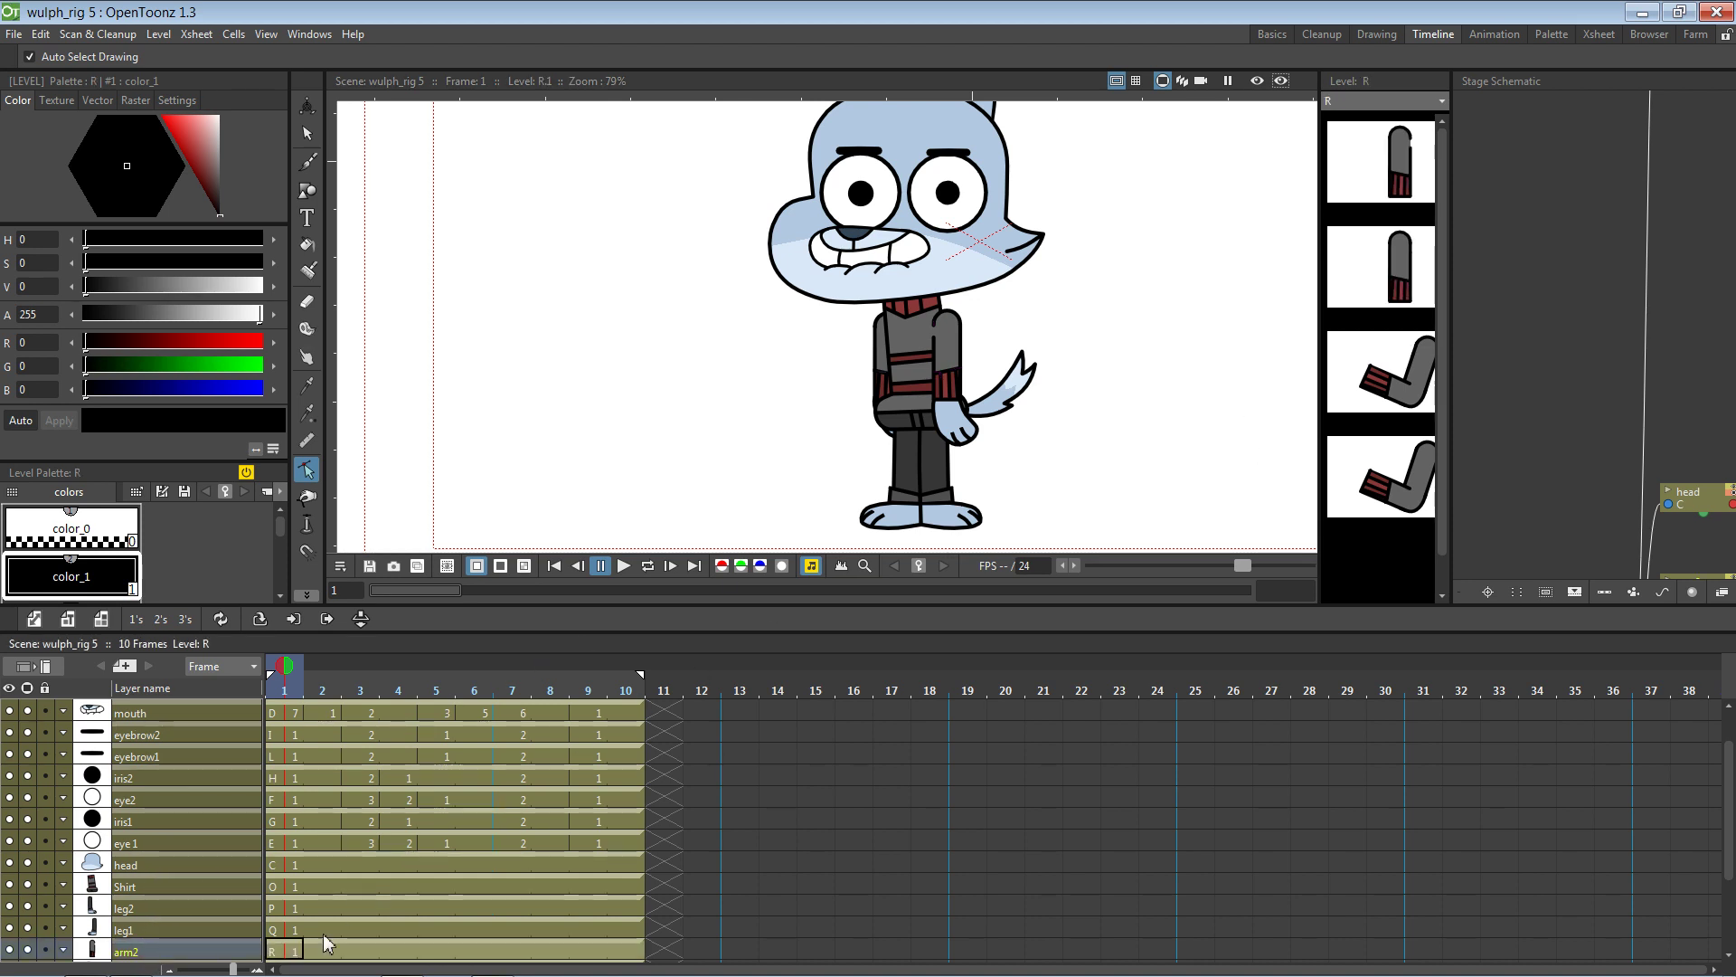
# Try drawing 3 of level R in frame 1 of the arm2 layer, undo the swap and save the scene
pyautogui.click(292, 949)
pyautogui.write('3')
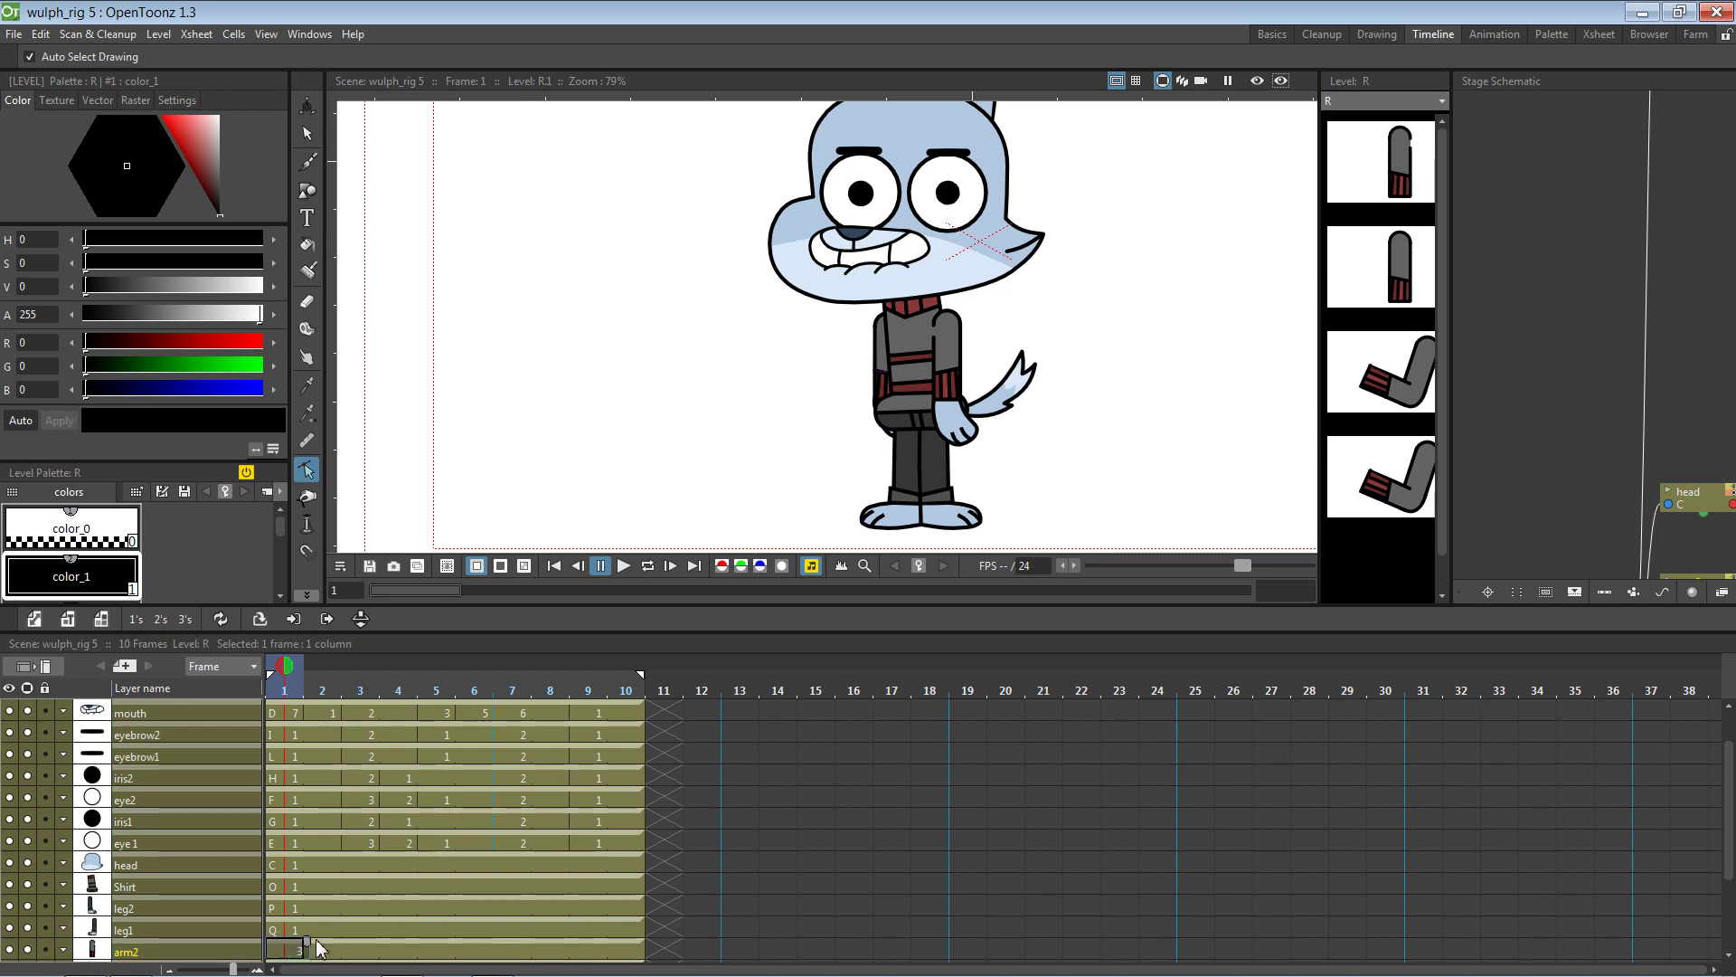
pyautogui.press('Return')
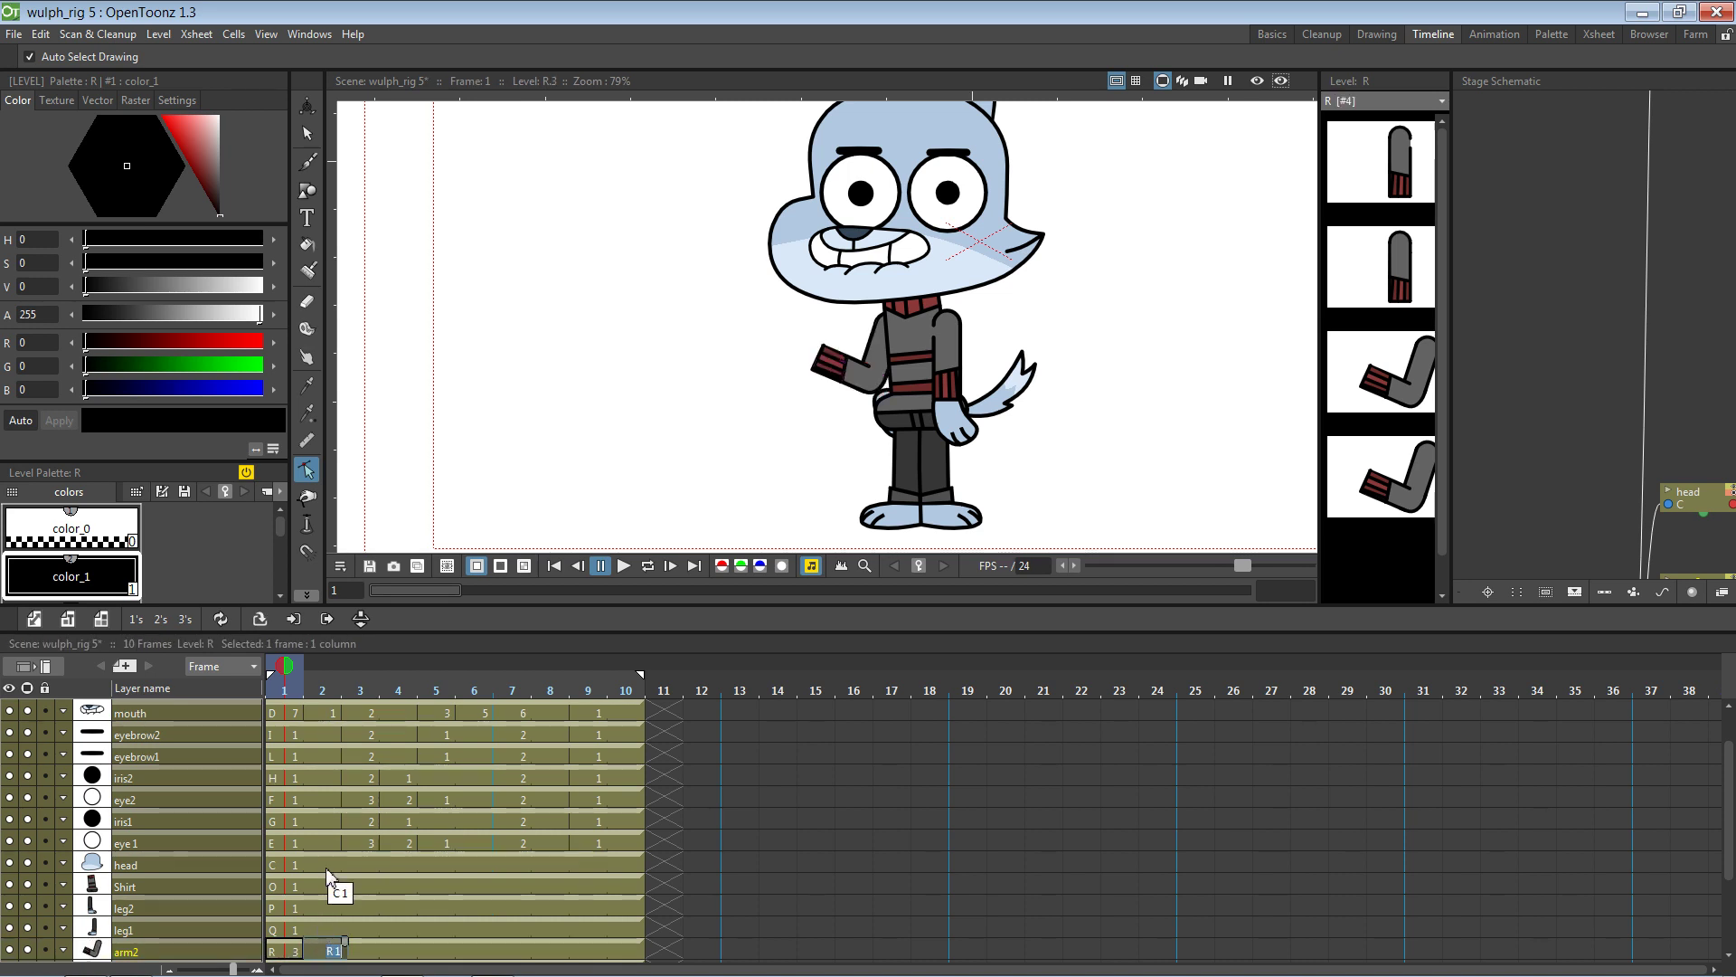
pyautogui.hotkey('ctrl', 'z')
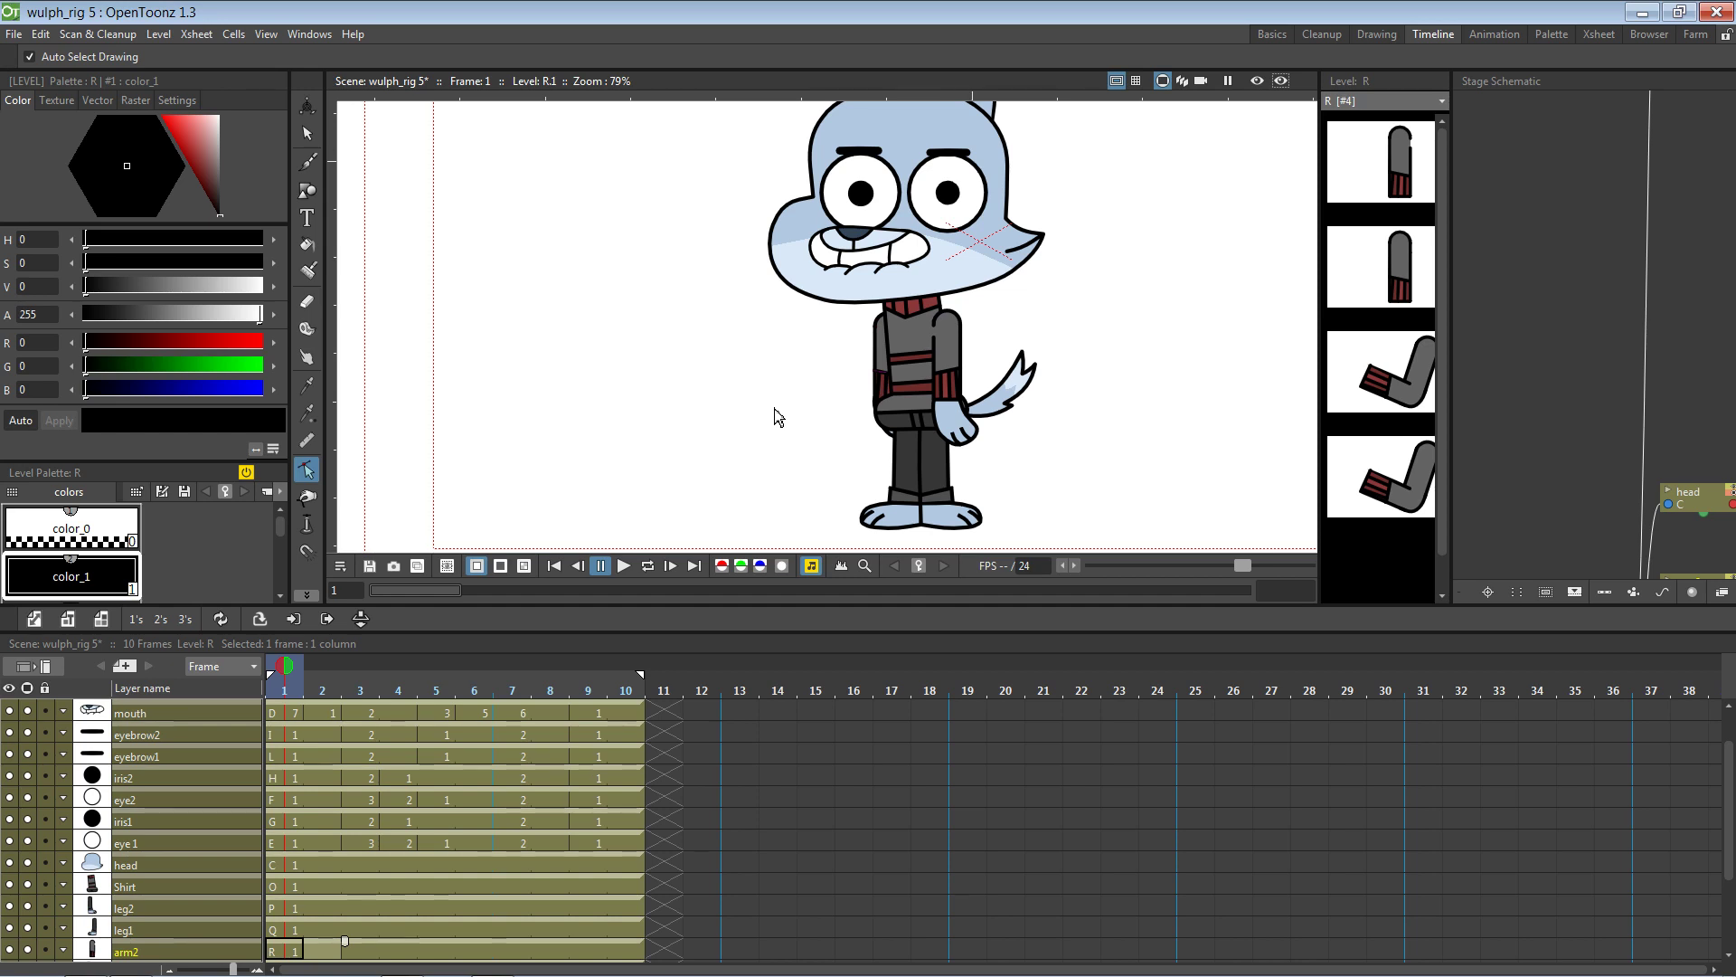
pyautogui.hotkey('ctrl', 's')
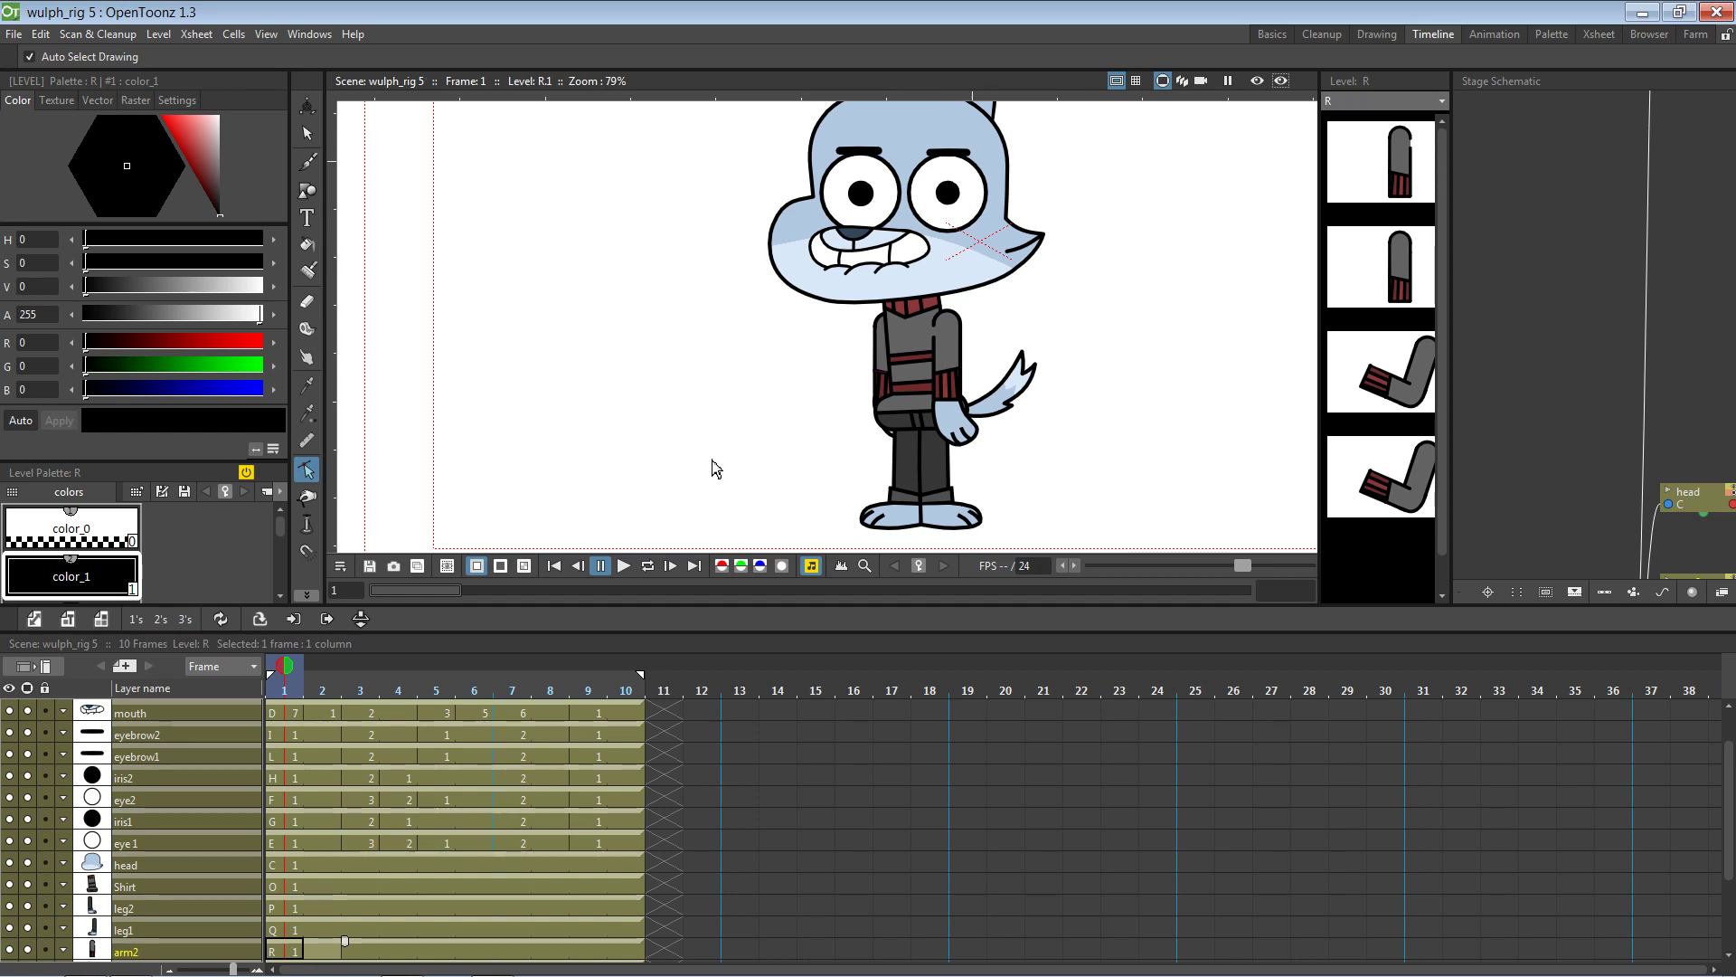
# Open drawing 1 of level U from the hand1 layer for separate editing, with the hand enlarged
pyautogui.moveTo(796, 422)
pyautogui.mouseDown()
pyautogui.moveTo(773, 440)
pyautogui.moveTo(743, 423)
pyautogui.mouseUp()
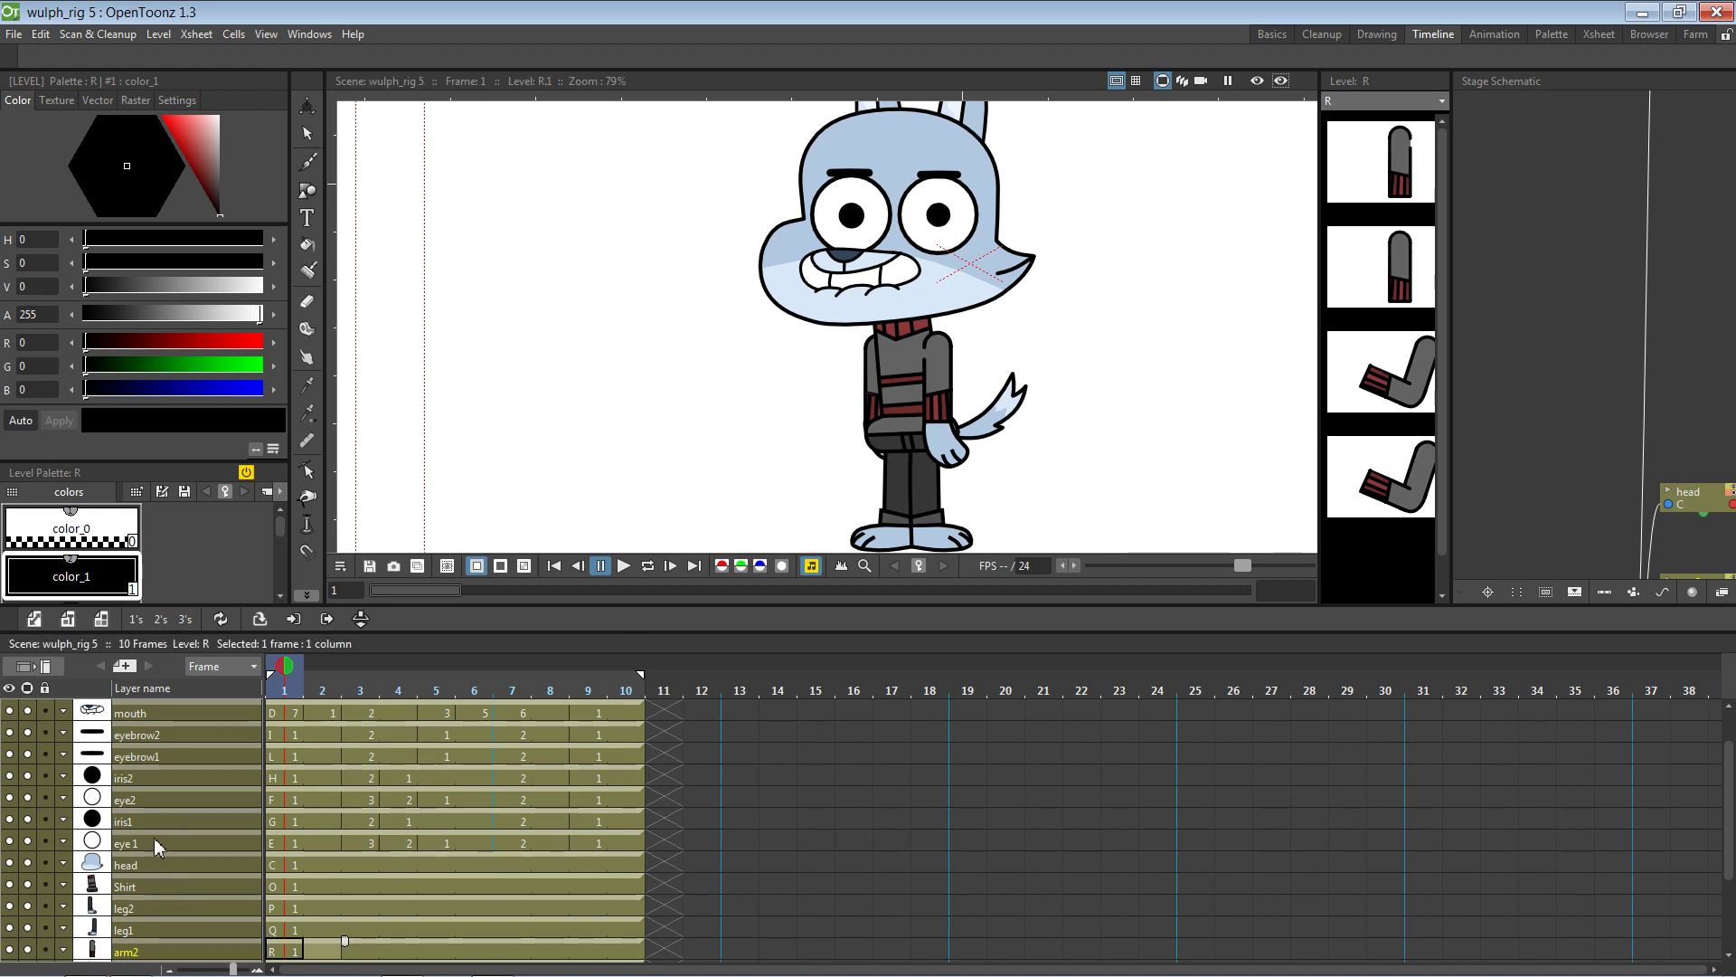
pyautogui.scroll(1, 170, 806)
pyautogui.click(155, 736)
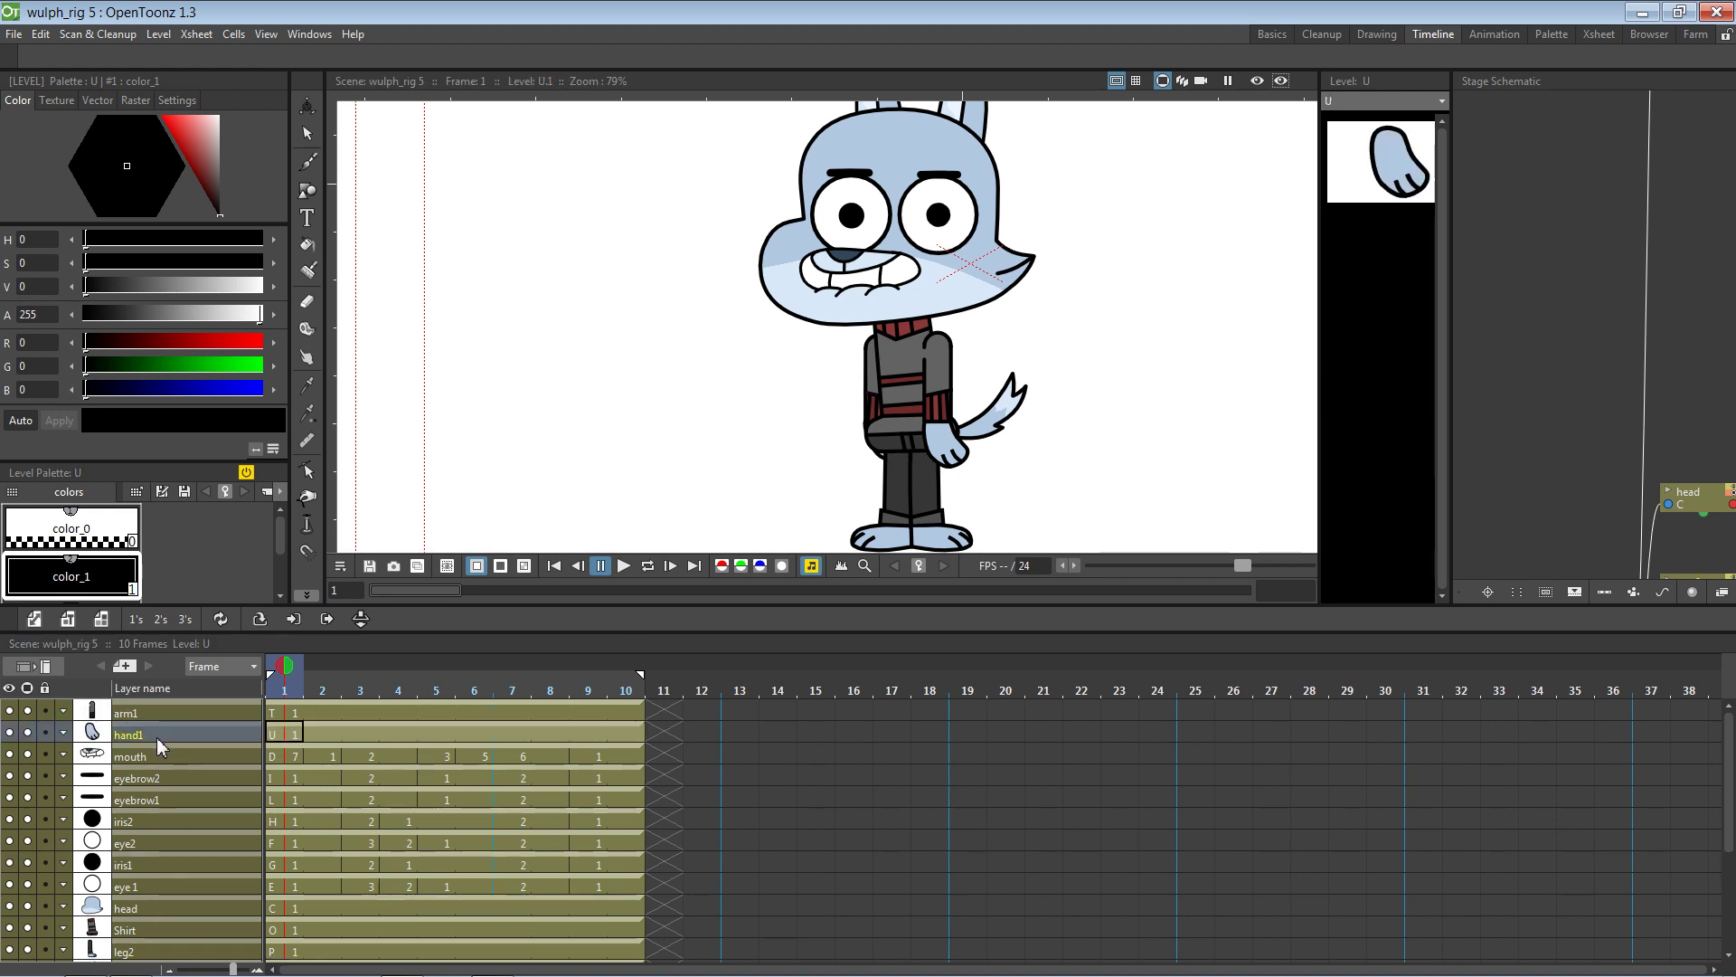
pyautogui.click(1333, 191)
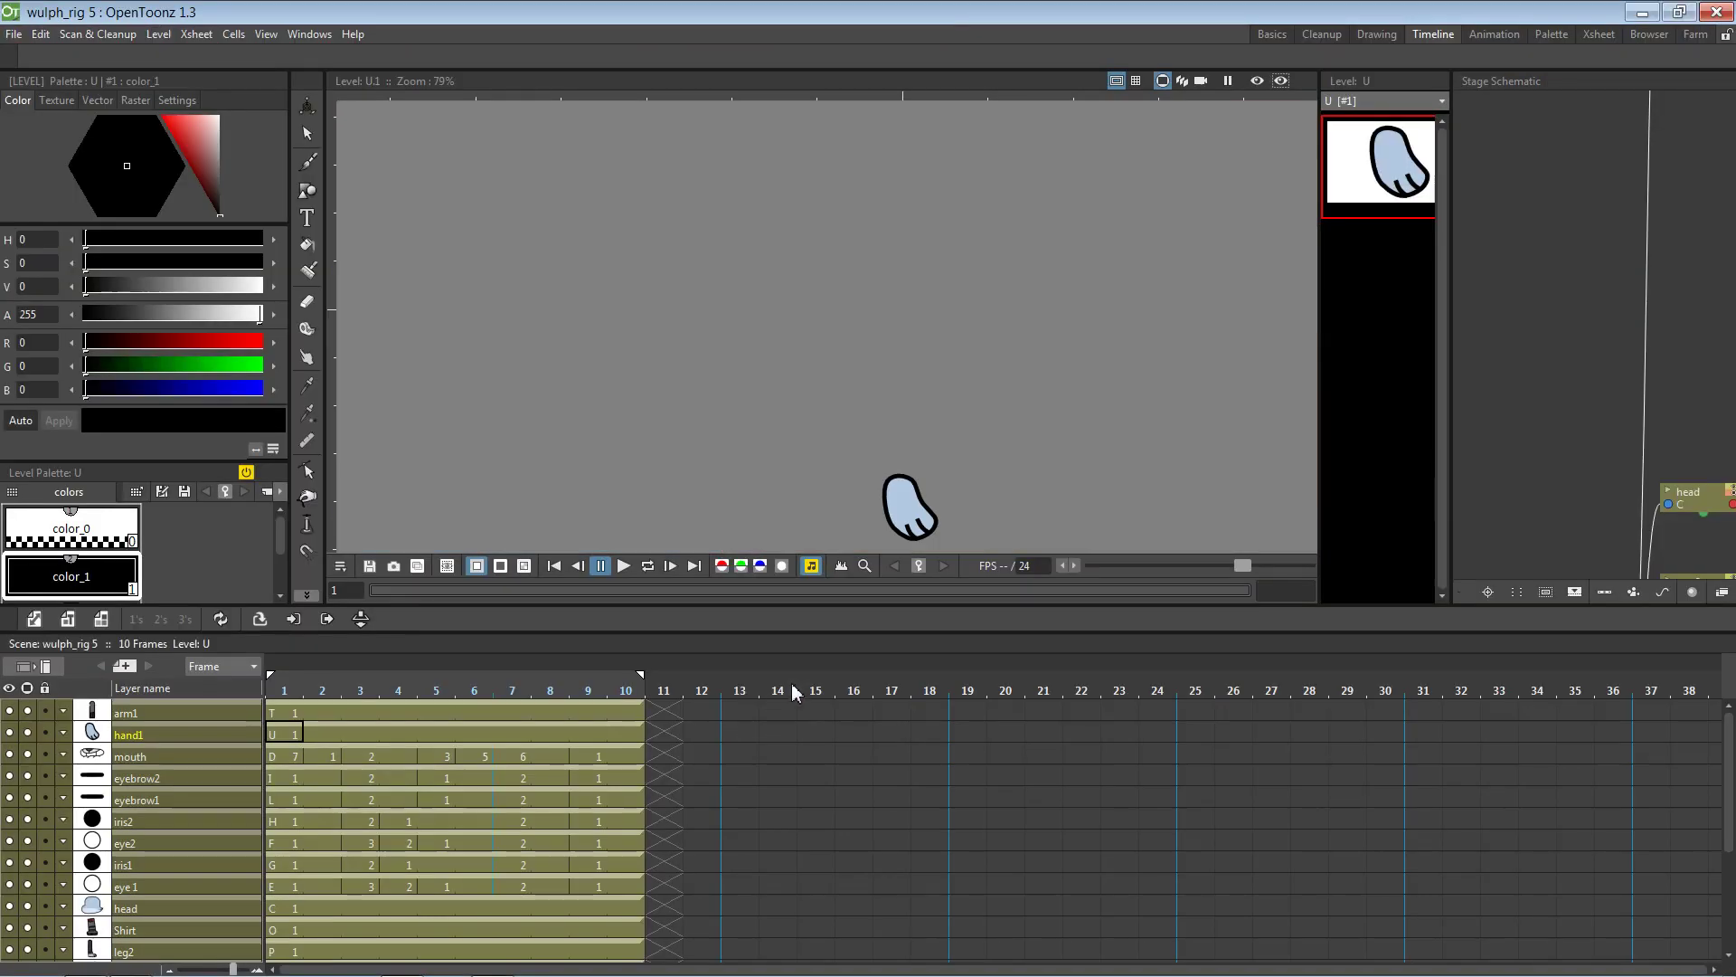
pyautogui.scroll(1, 967, 479)
pyautogui.moveTo(967, 480)
pyautogui.mouseDown()
pyautogui.moveTo(953, 484)
pyautogui.moveTo(934, 330)
pyautogui.mouseUp()
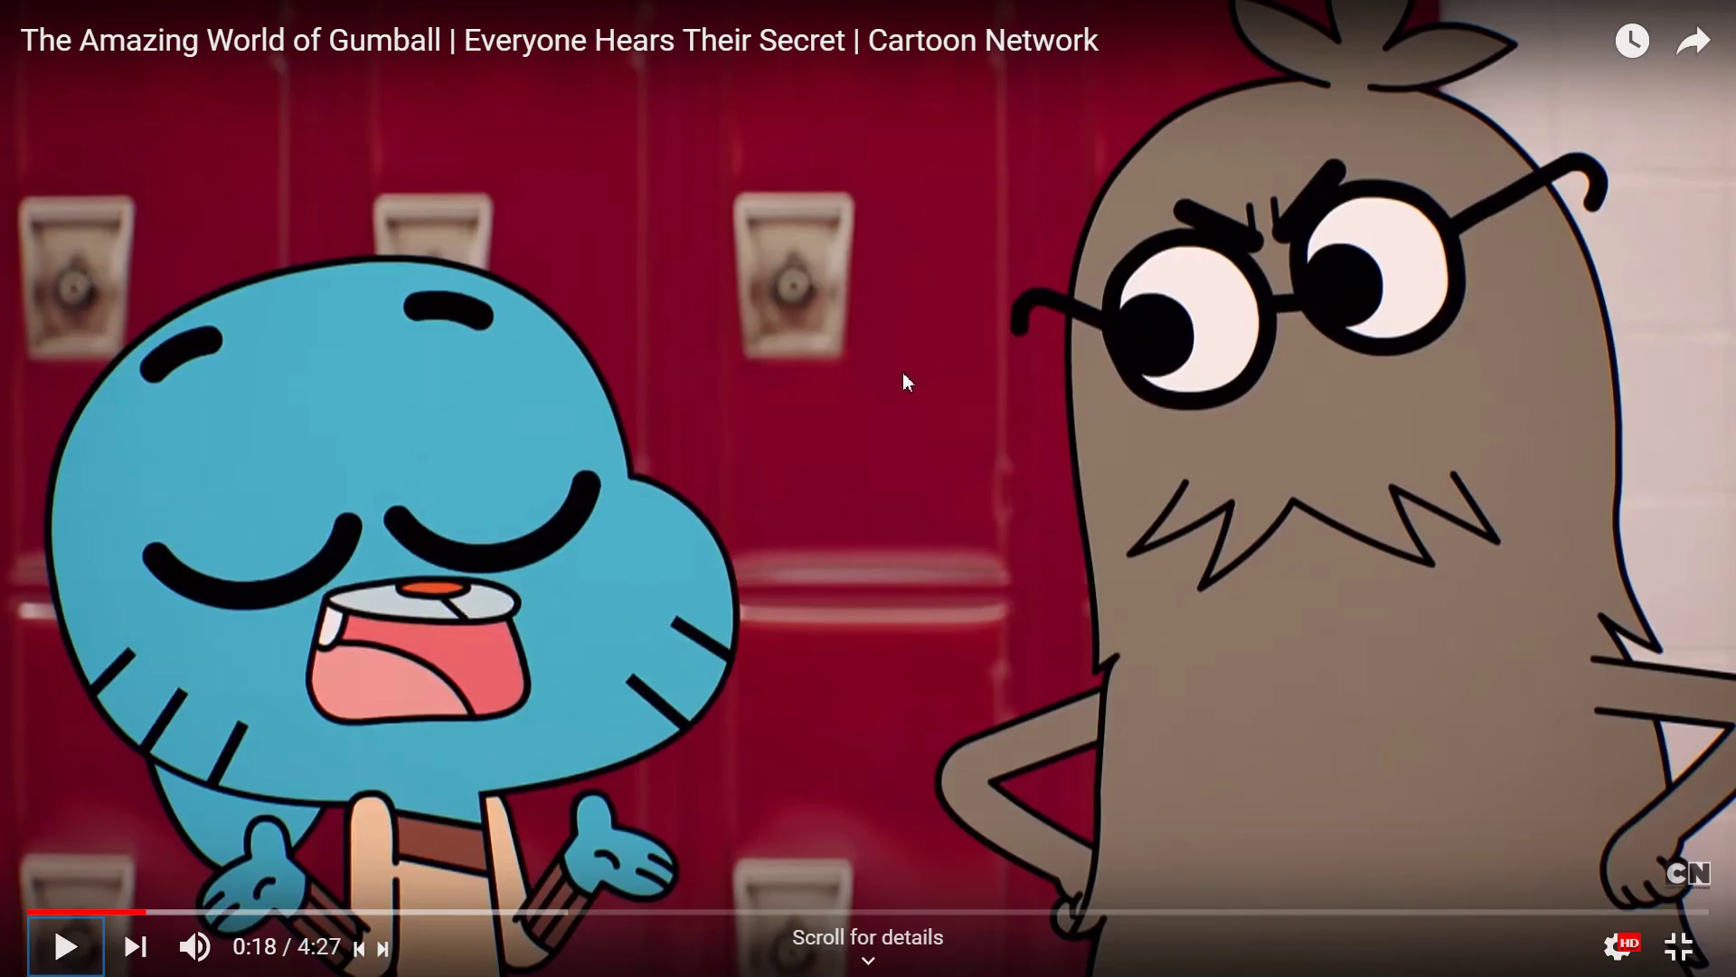
# Check the hands in the reference cartoon video, and duplicate the hand as drawing 2 of level U
pyautogui.hotkey('alt', 'Tab')
pyautogui.hotkey('alt', 'Tab')
pyautogui.hotkey('alt', 'Tab')
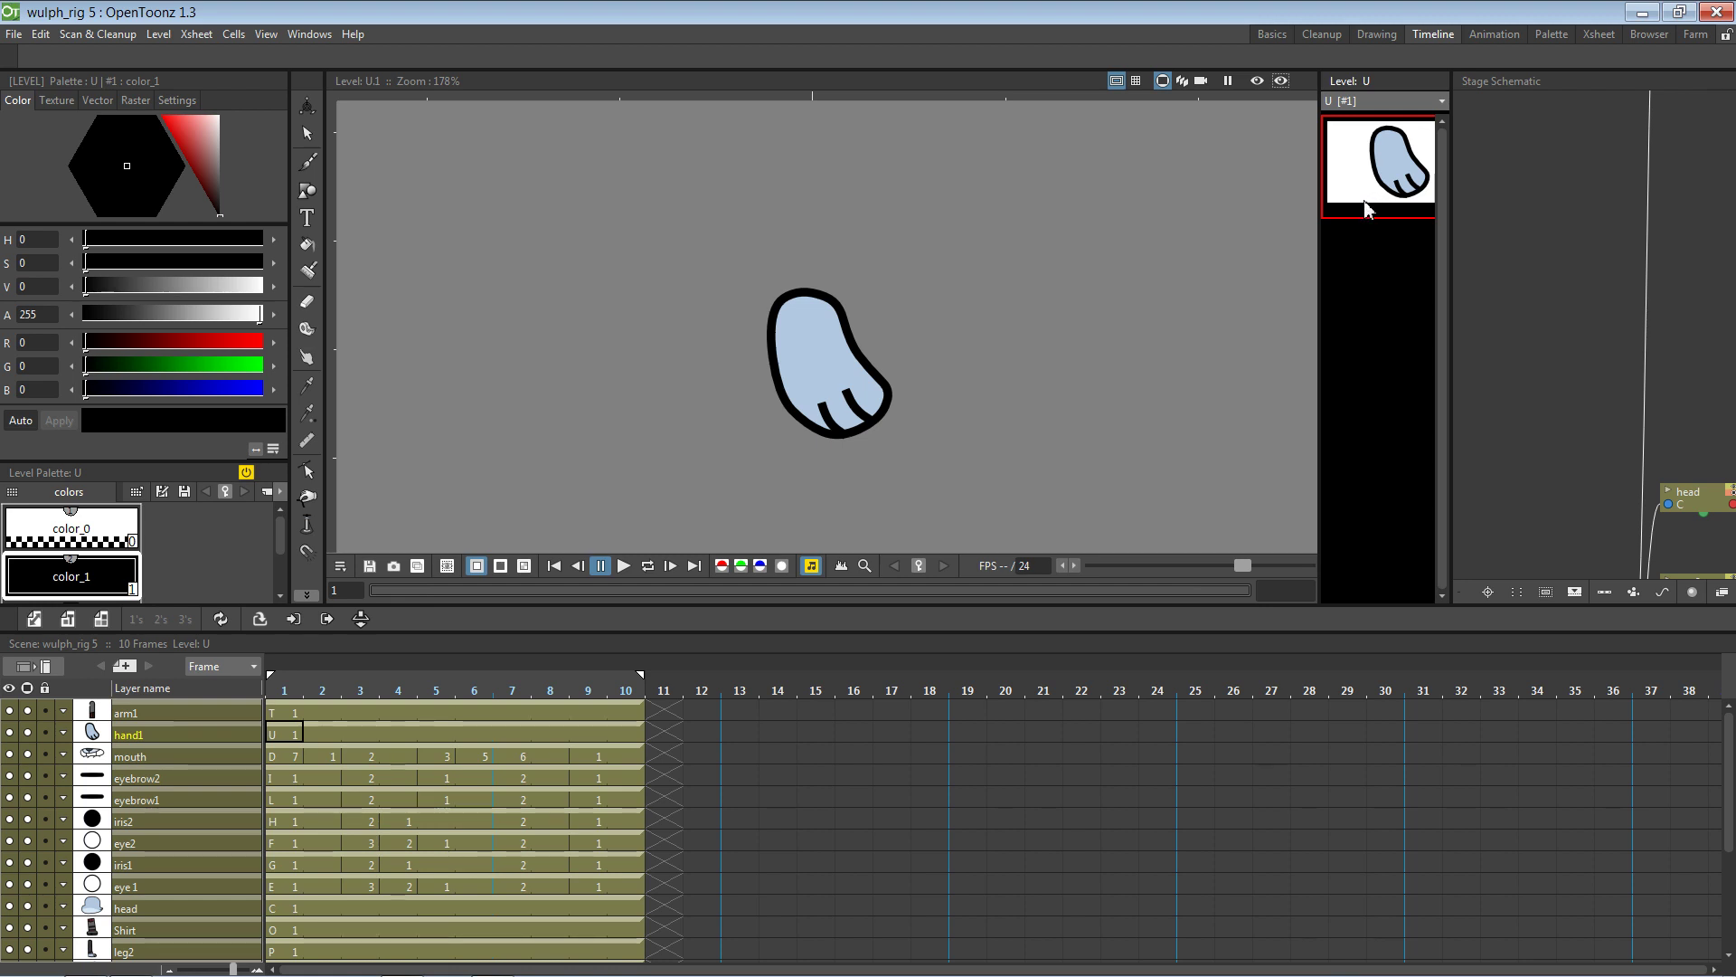
pyautogui.press('d')
pyautogui.click(1372, 290)
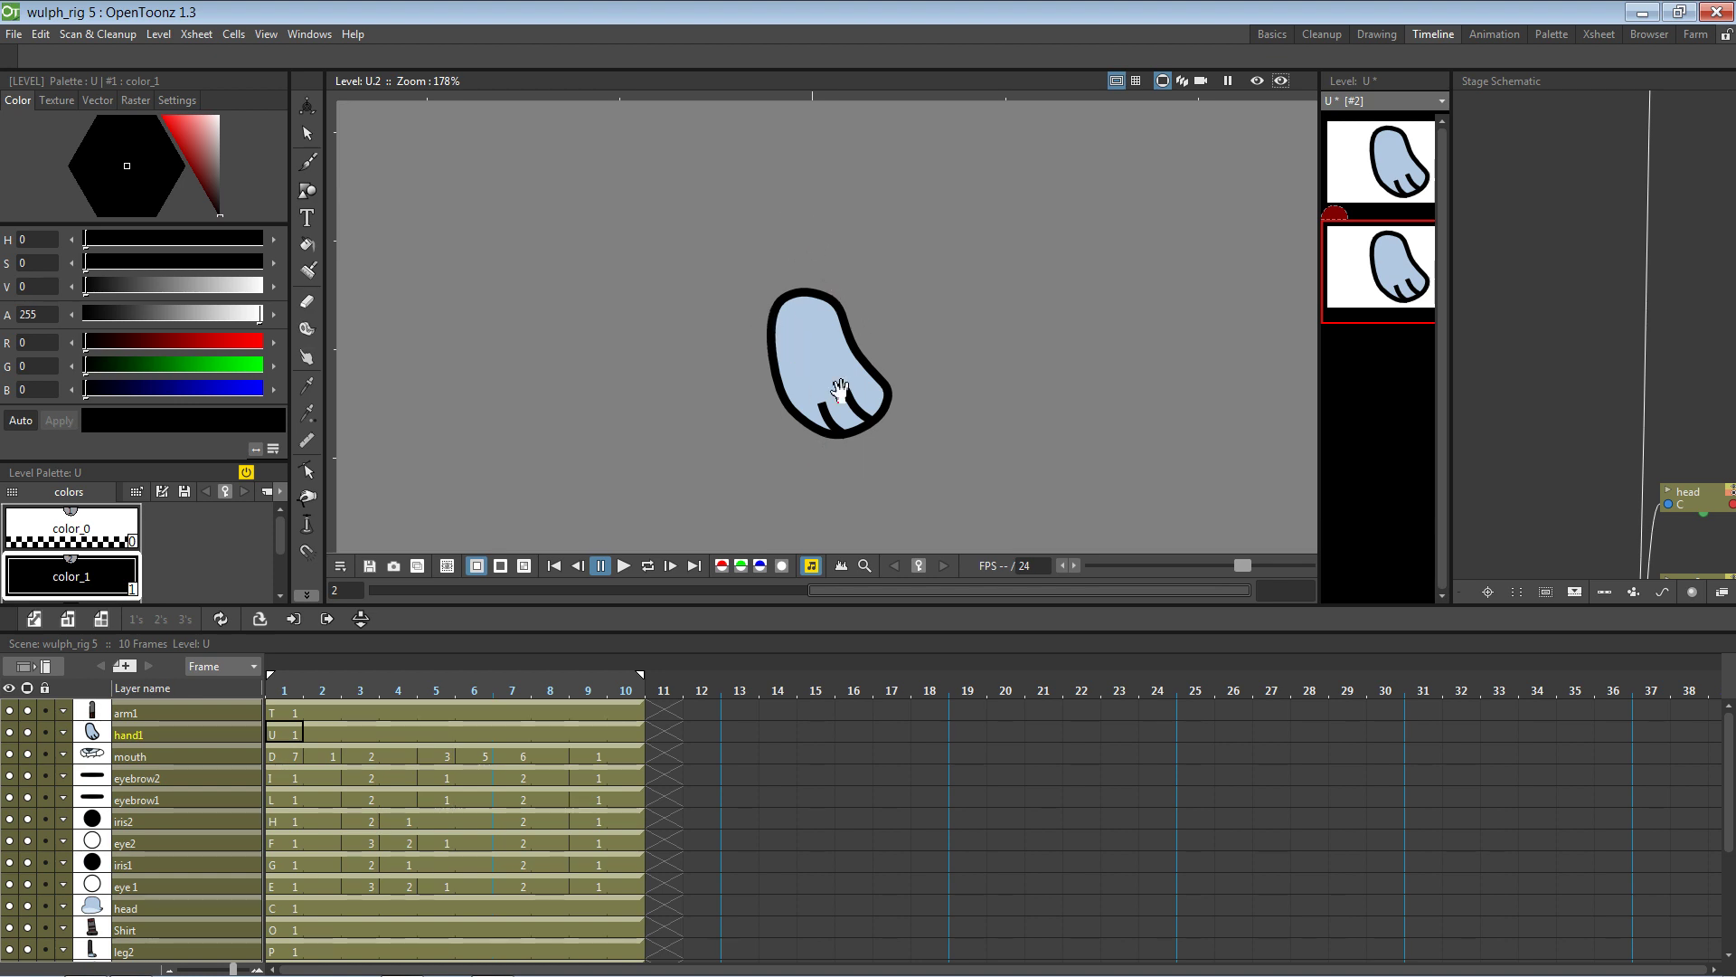
# Check the reference hands again and delete all strokes of the copied hand in drawing 2 of level U
pyautogui.hotkey('alt', 'Tab')
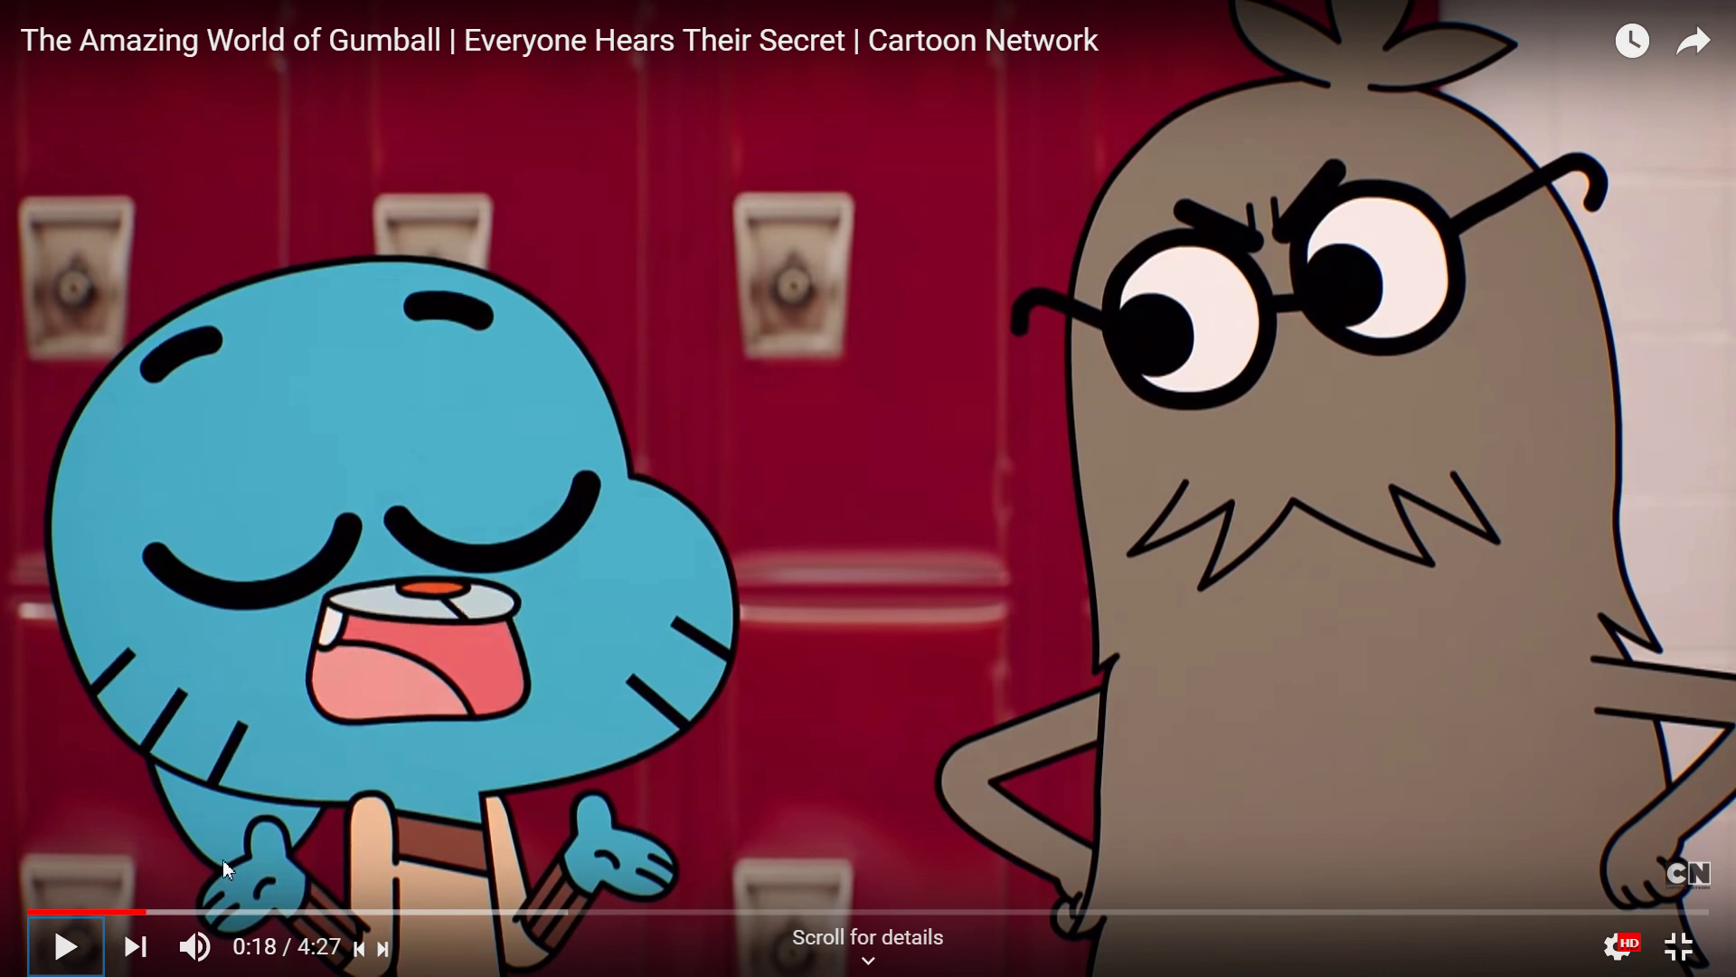
pyautogui.hotkey('alt', 'Tab')
pyautogui.hotkey('alt', 'Tab')
pyautogui.hotkey('alt', 'Tab')
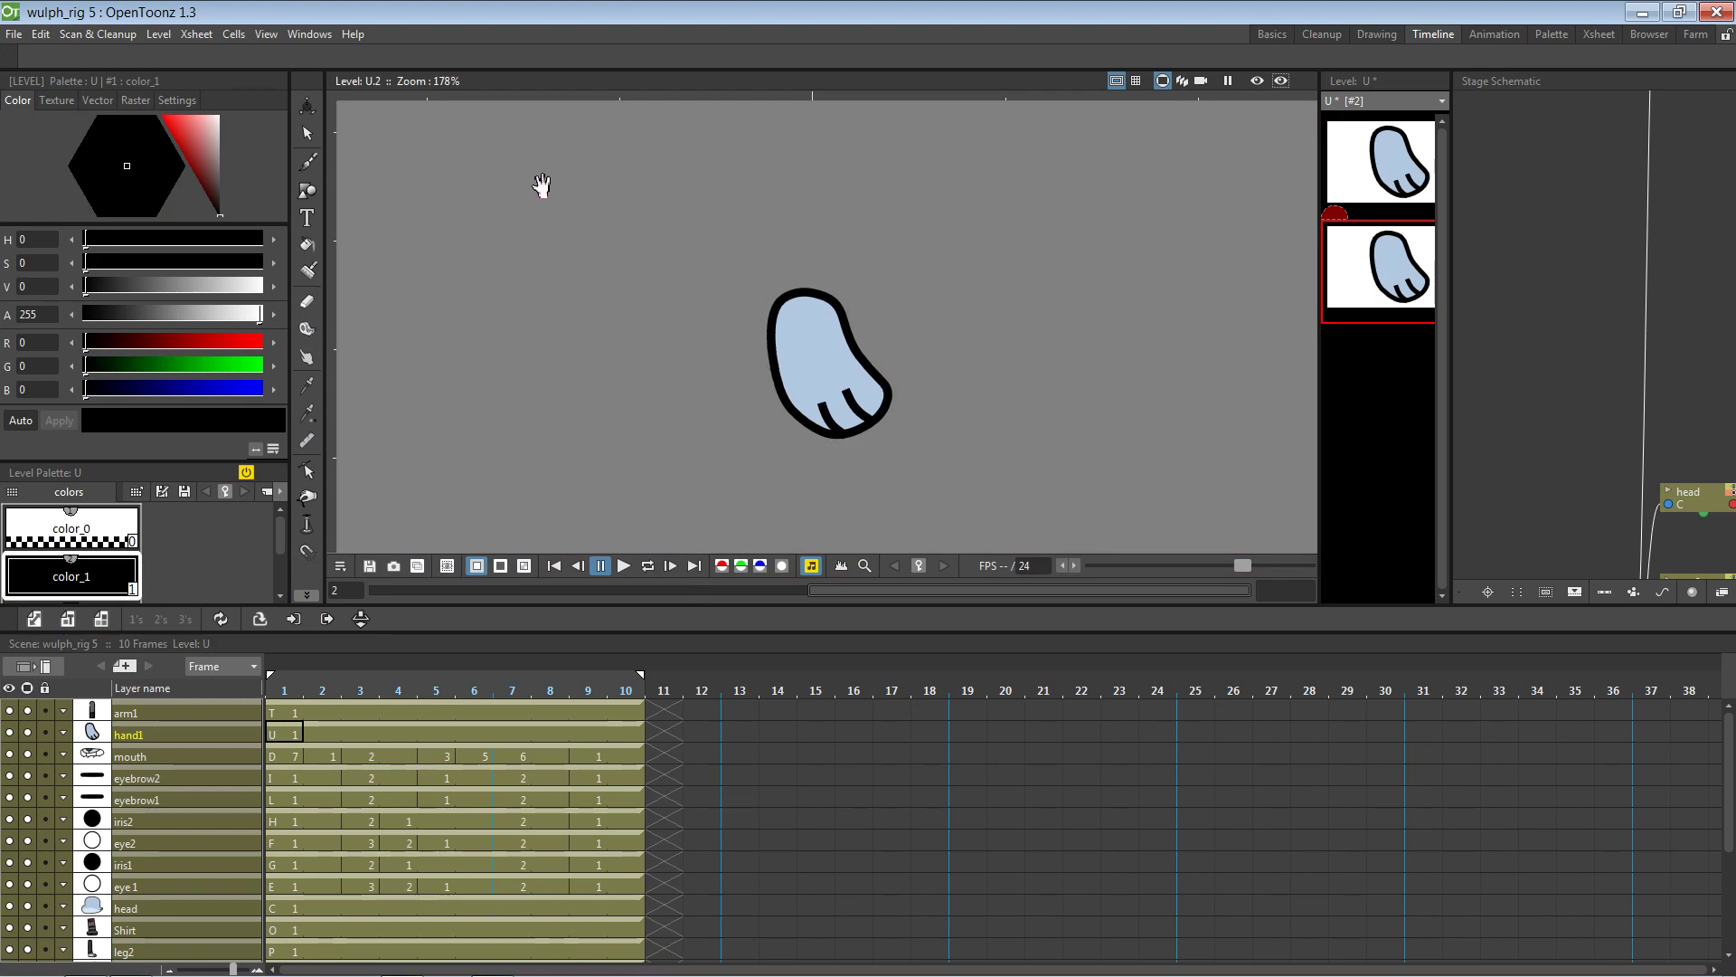
pyautogui.click(306, 133)
pyautogui.moveTo(735, 264); pyautogui.dragTo(935, 489)
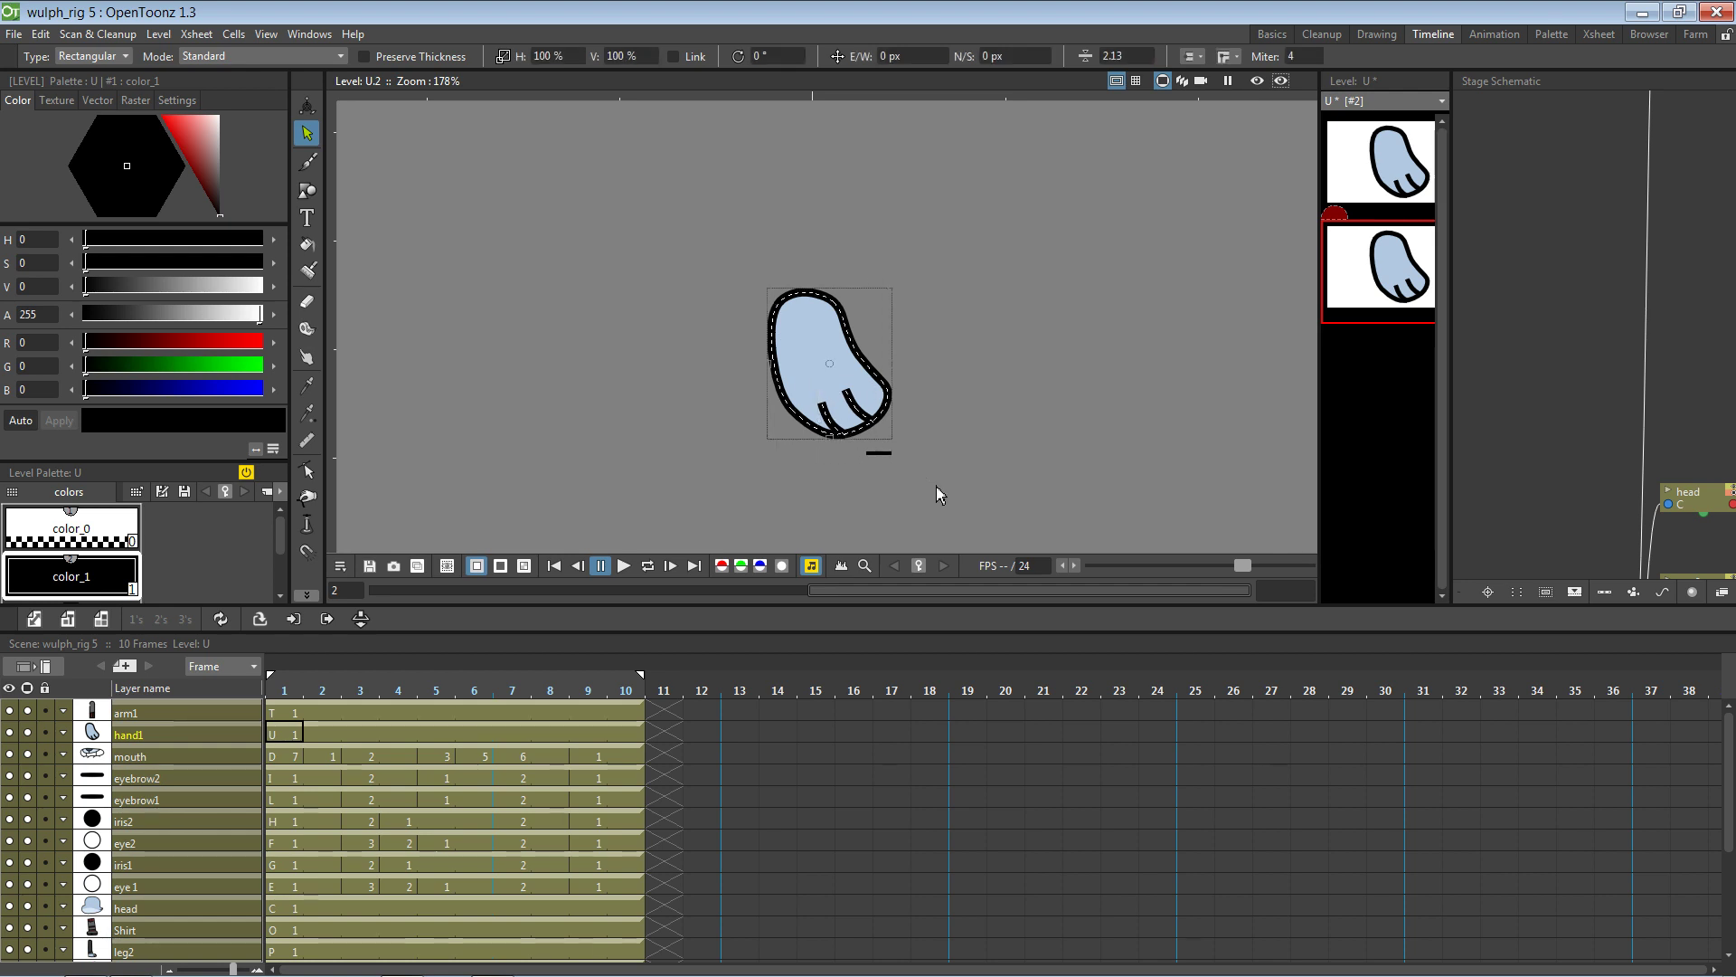
pyautogui.press('Delete')
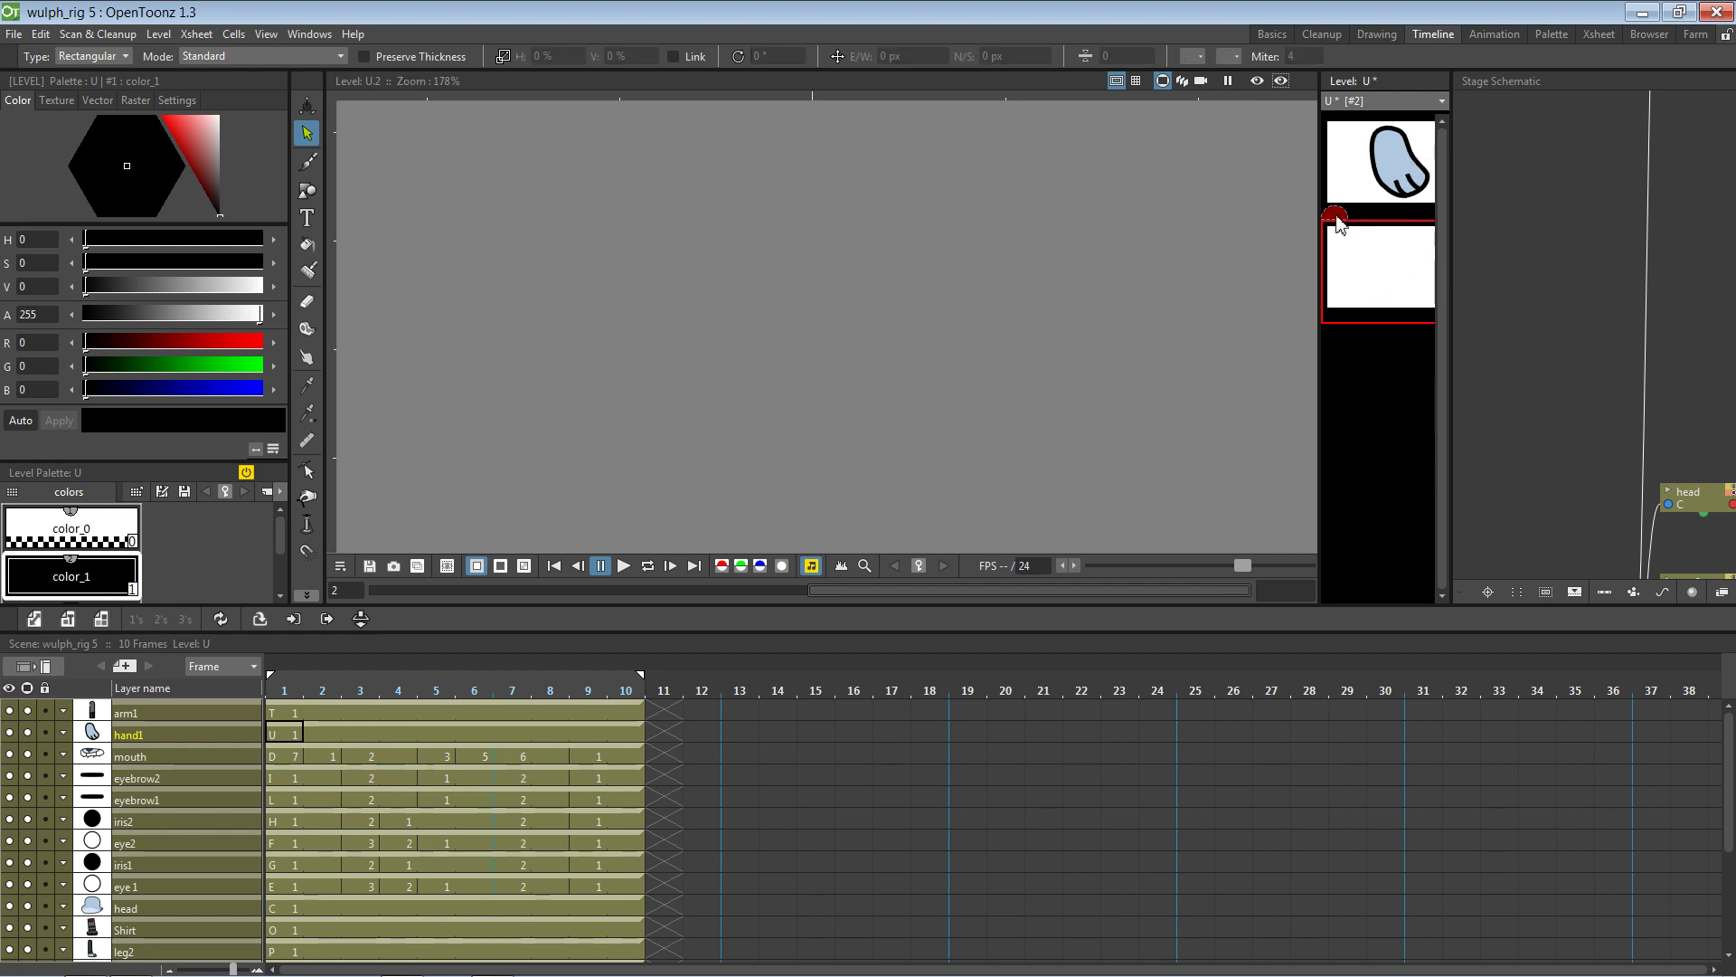
# Show drawing 1 of level U as a fixed onion skin behind the empty drawing 2
pyautogui.moveTo(1336, 217); pyautogui.dragTo(1339, 193)
pyautogui.click(1326, 167)
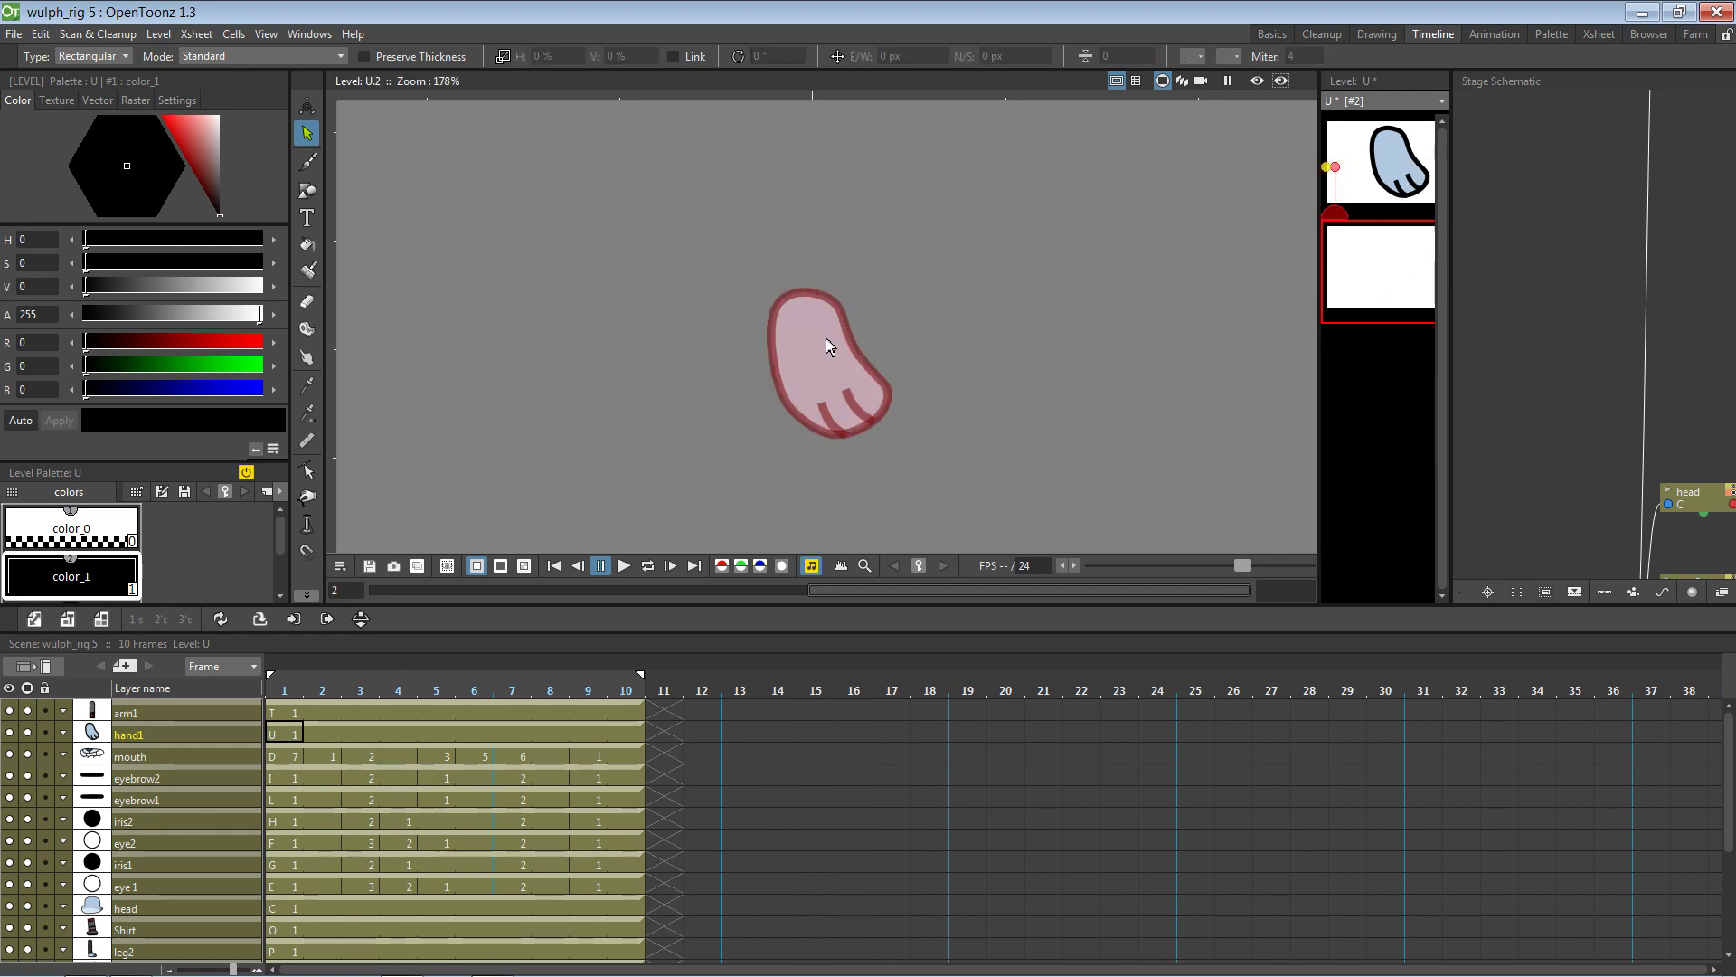
pyautogui.scroll(2, 886, 290)
pyautogui.scroll(2, 886, 290)
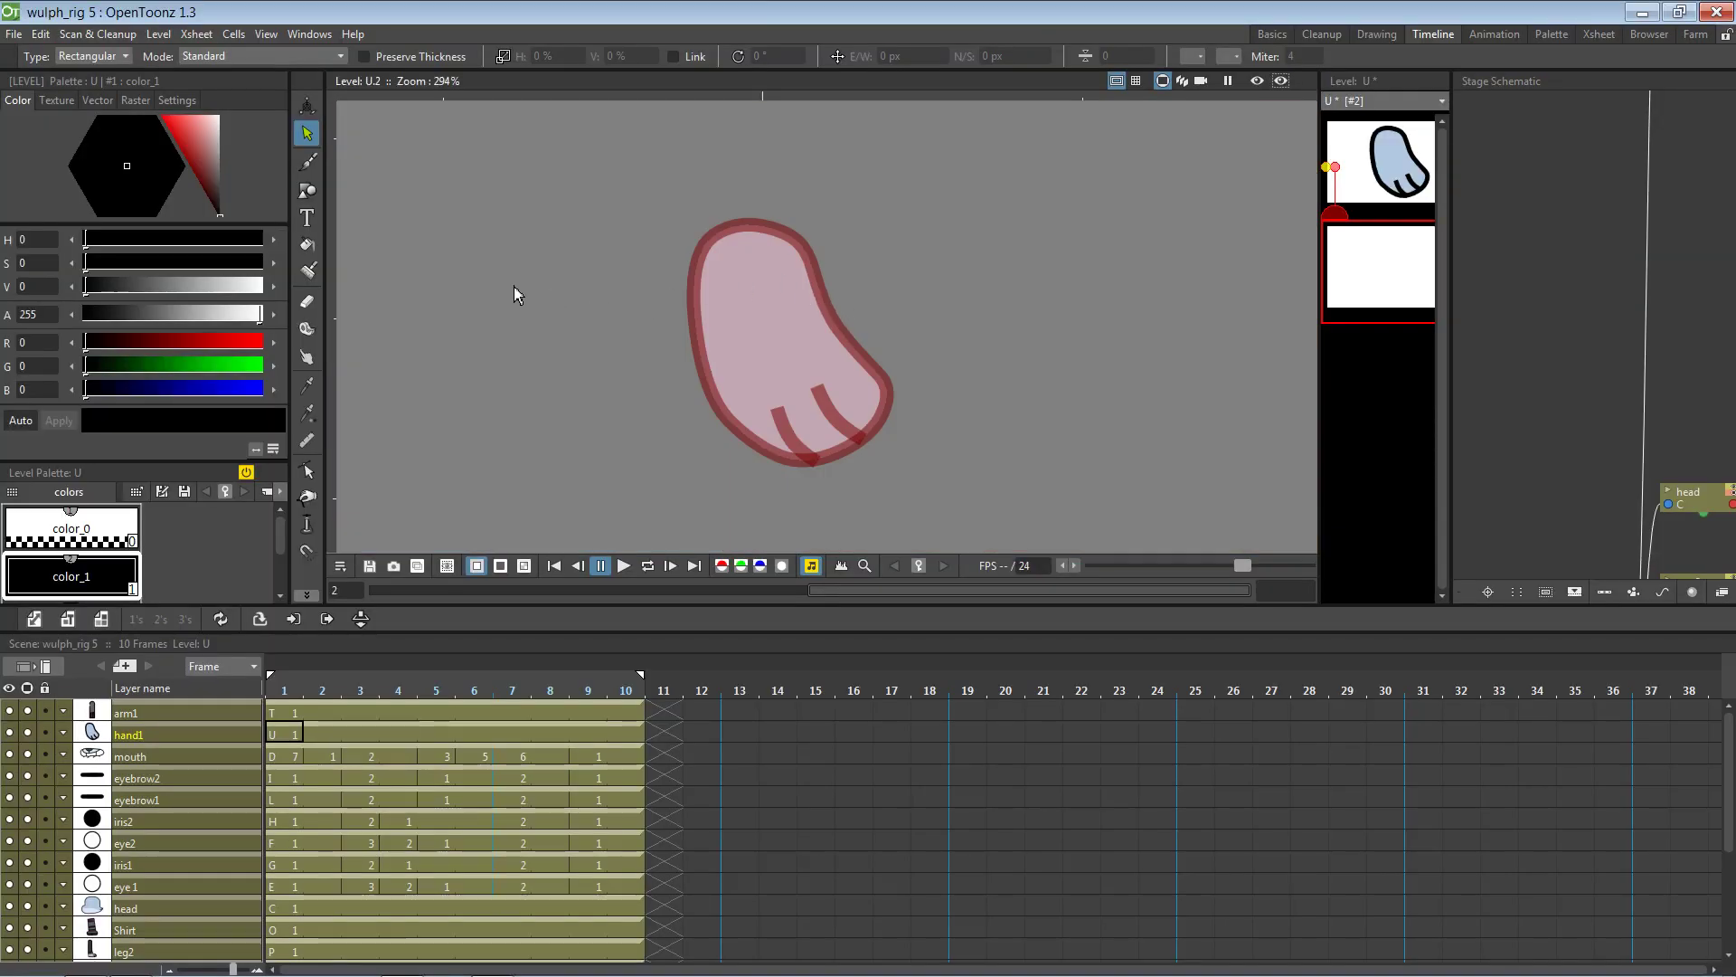
# Start a black Polyline outline along the upper left edge of the ghosted hand, using the cartoon video's hands as reference
pyautogui.hotkey('alt', 'Tab')
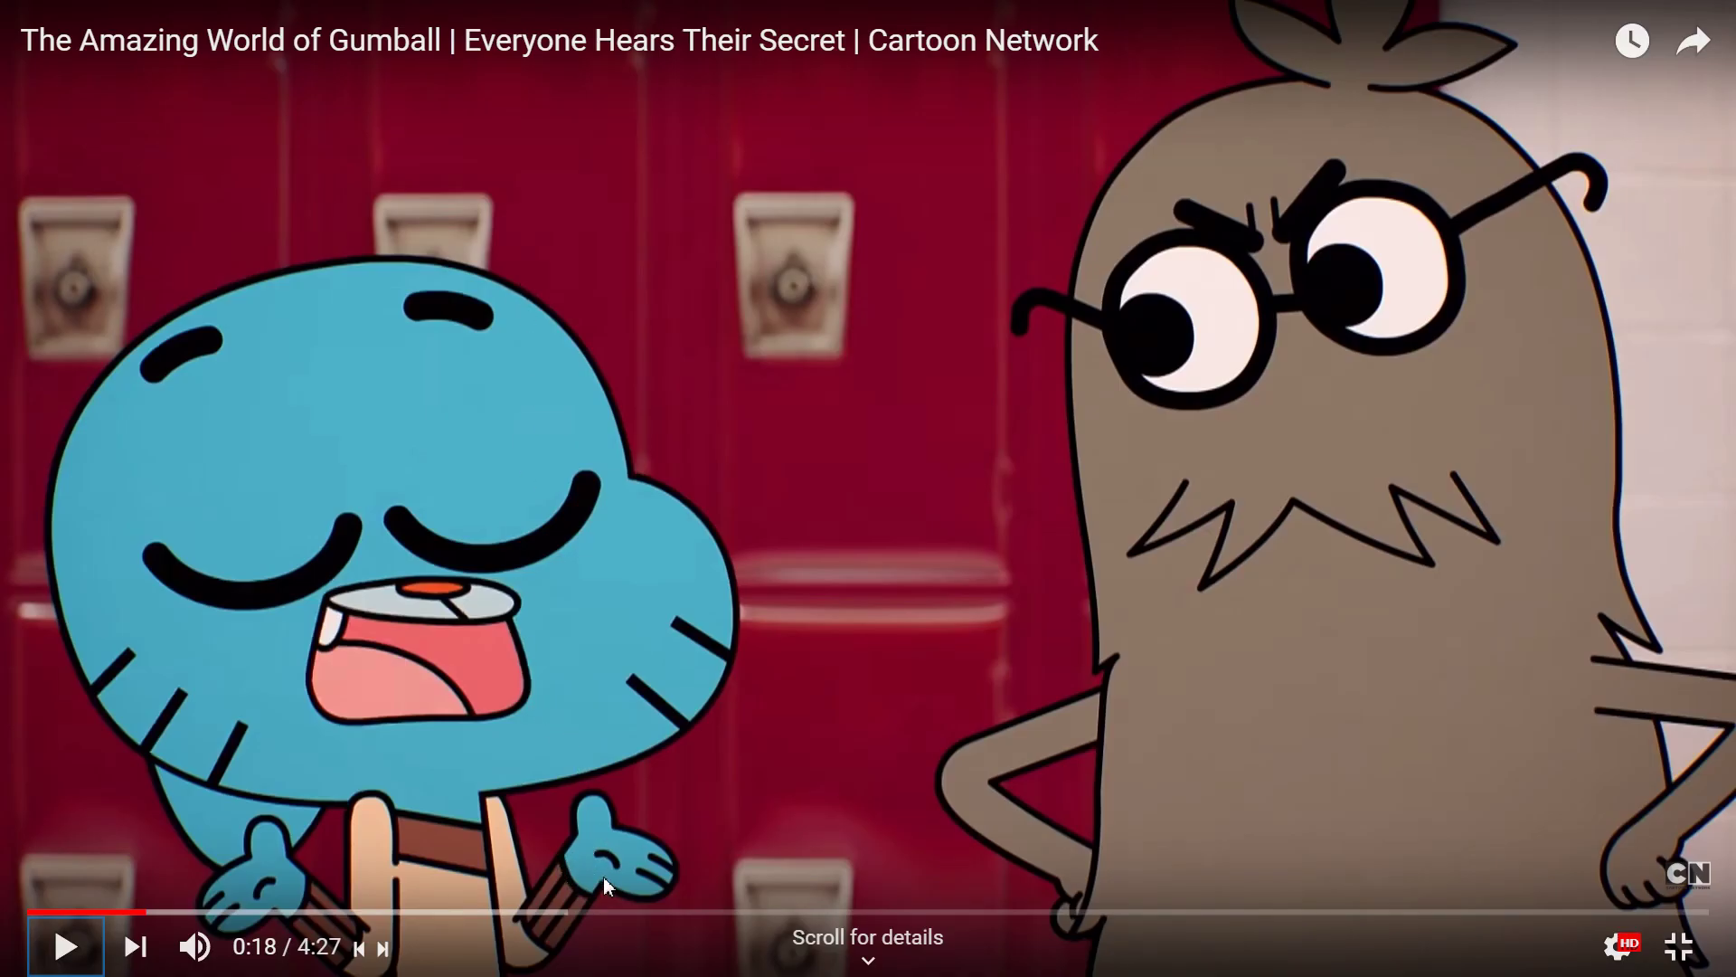
pyautogui.hotkey('alt', 'Tab')
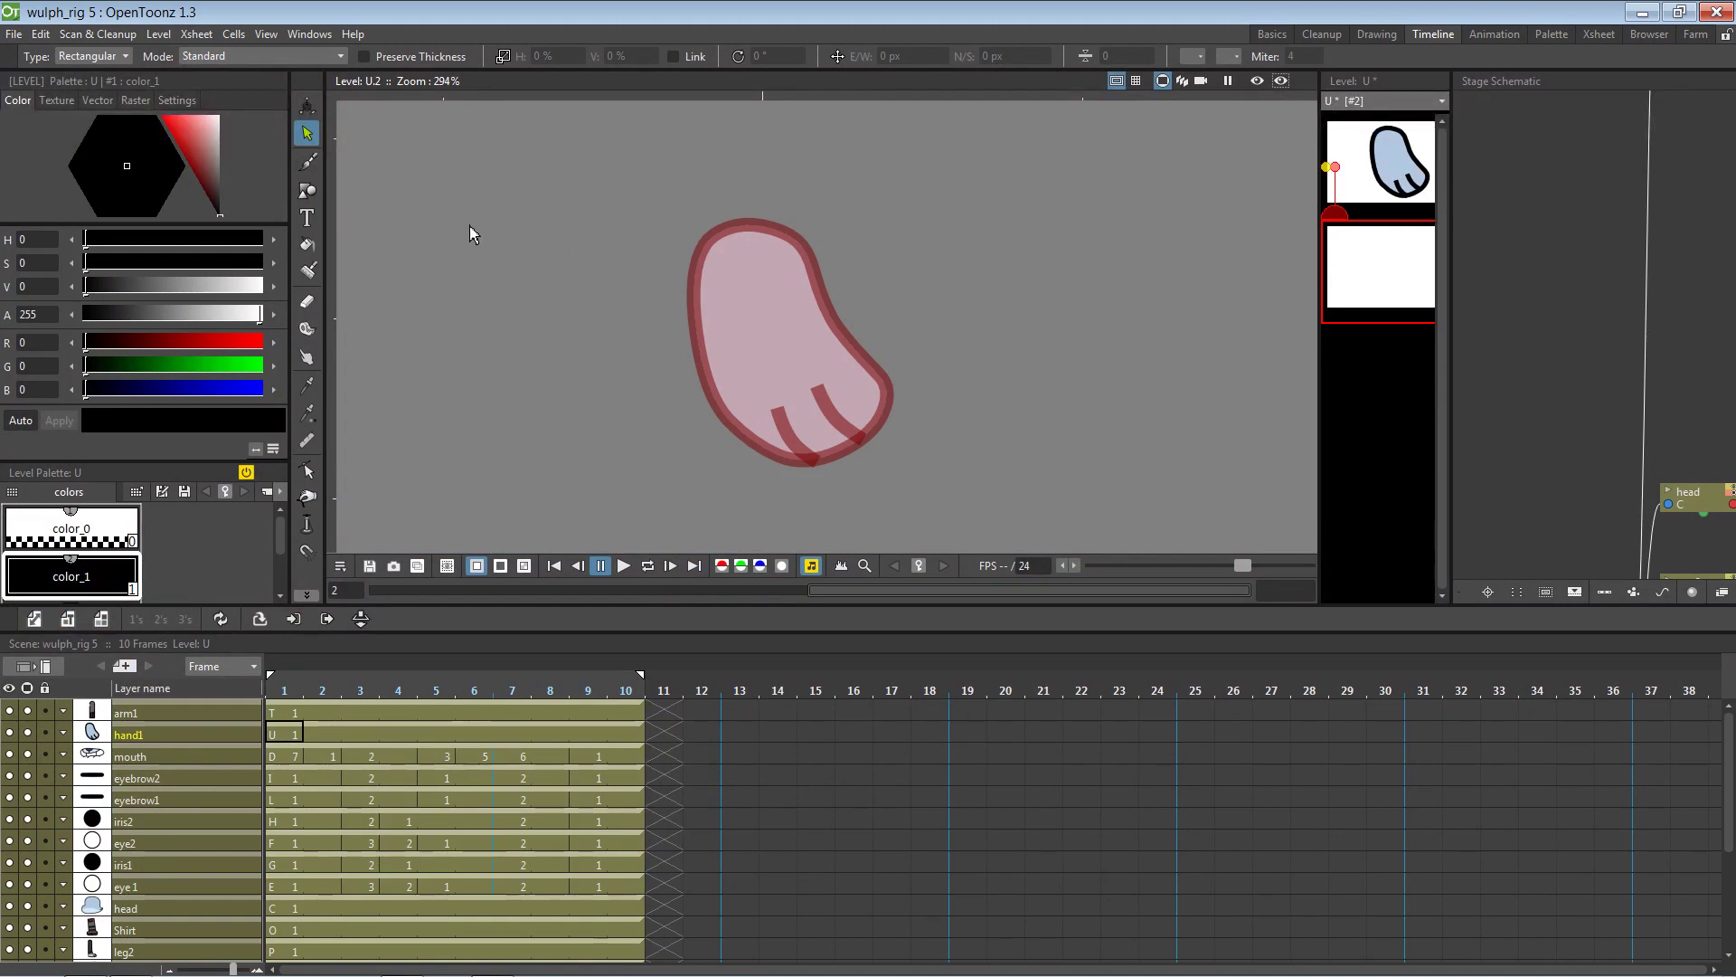
pyautogui.click(312, 189)
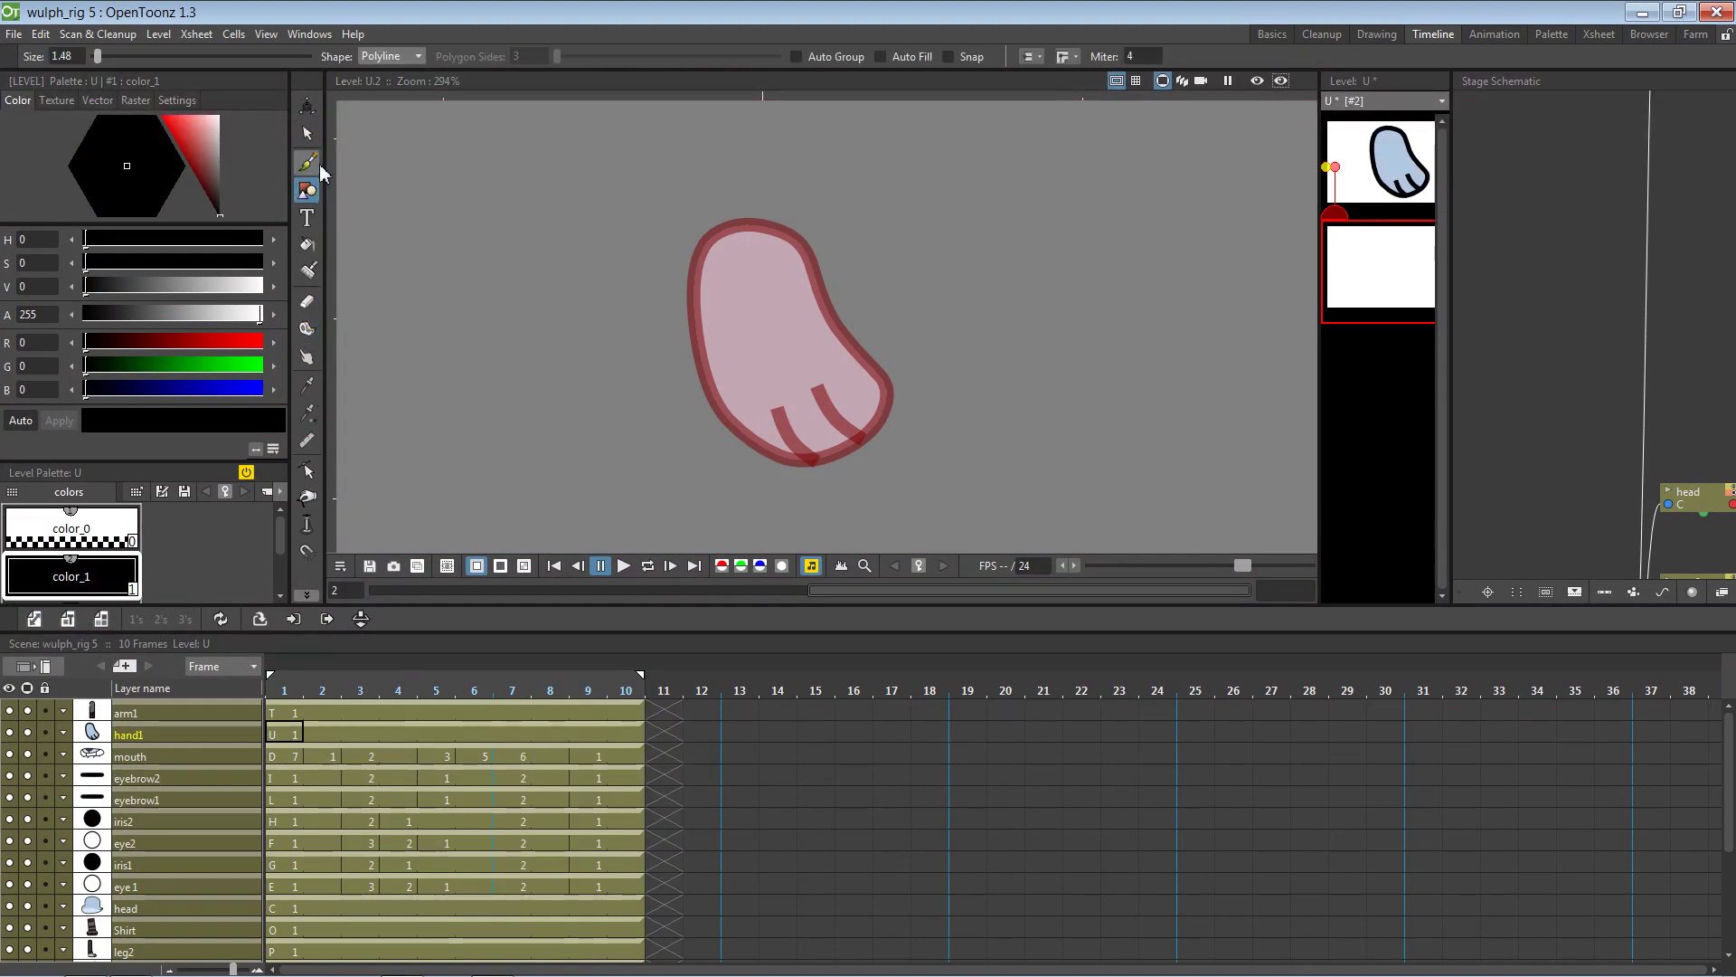
pyautogui.click(419, 57)
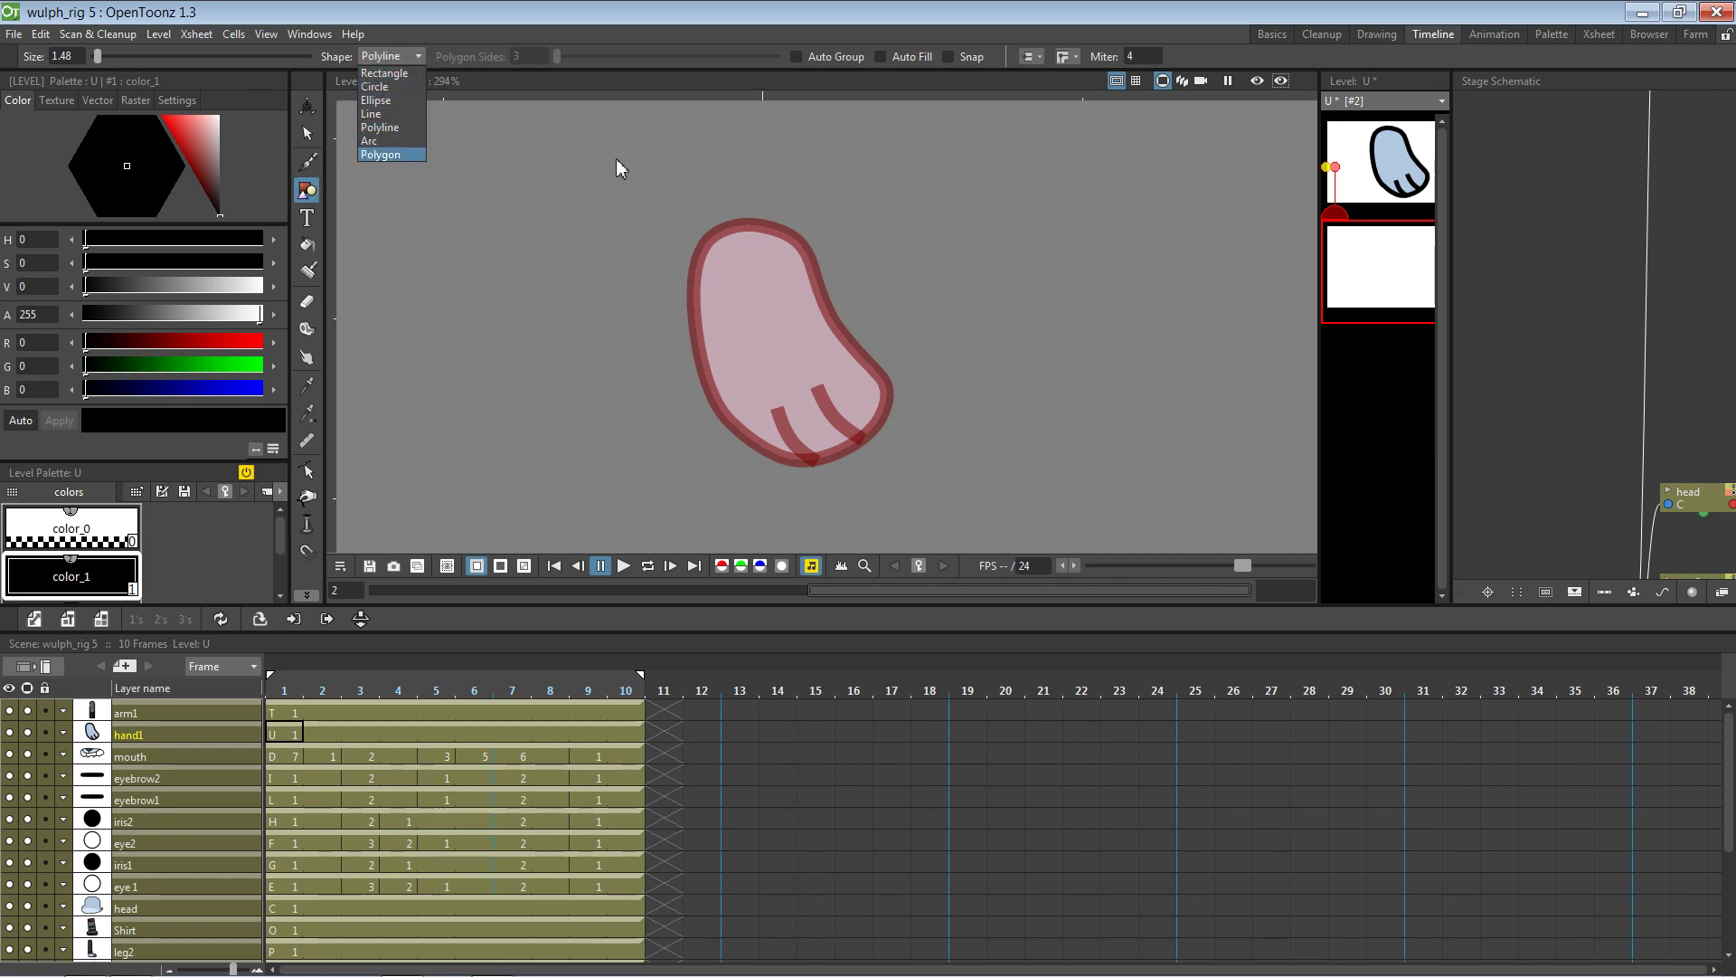
pyautogui.click(679, 174)
pyautogui.hotkey('alt', 'Tab')
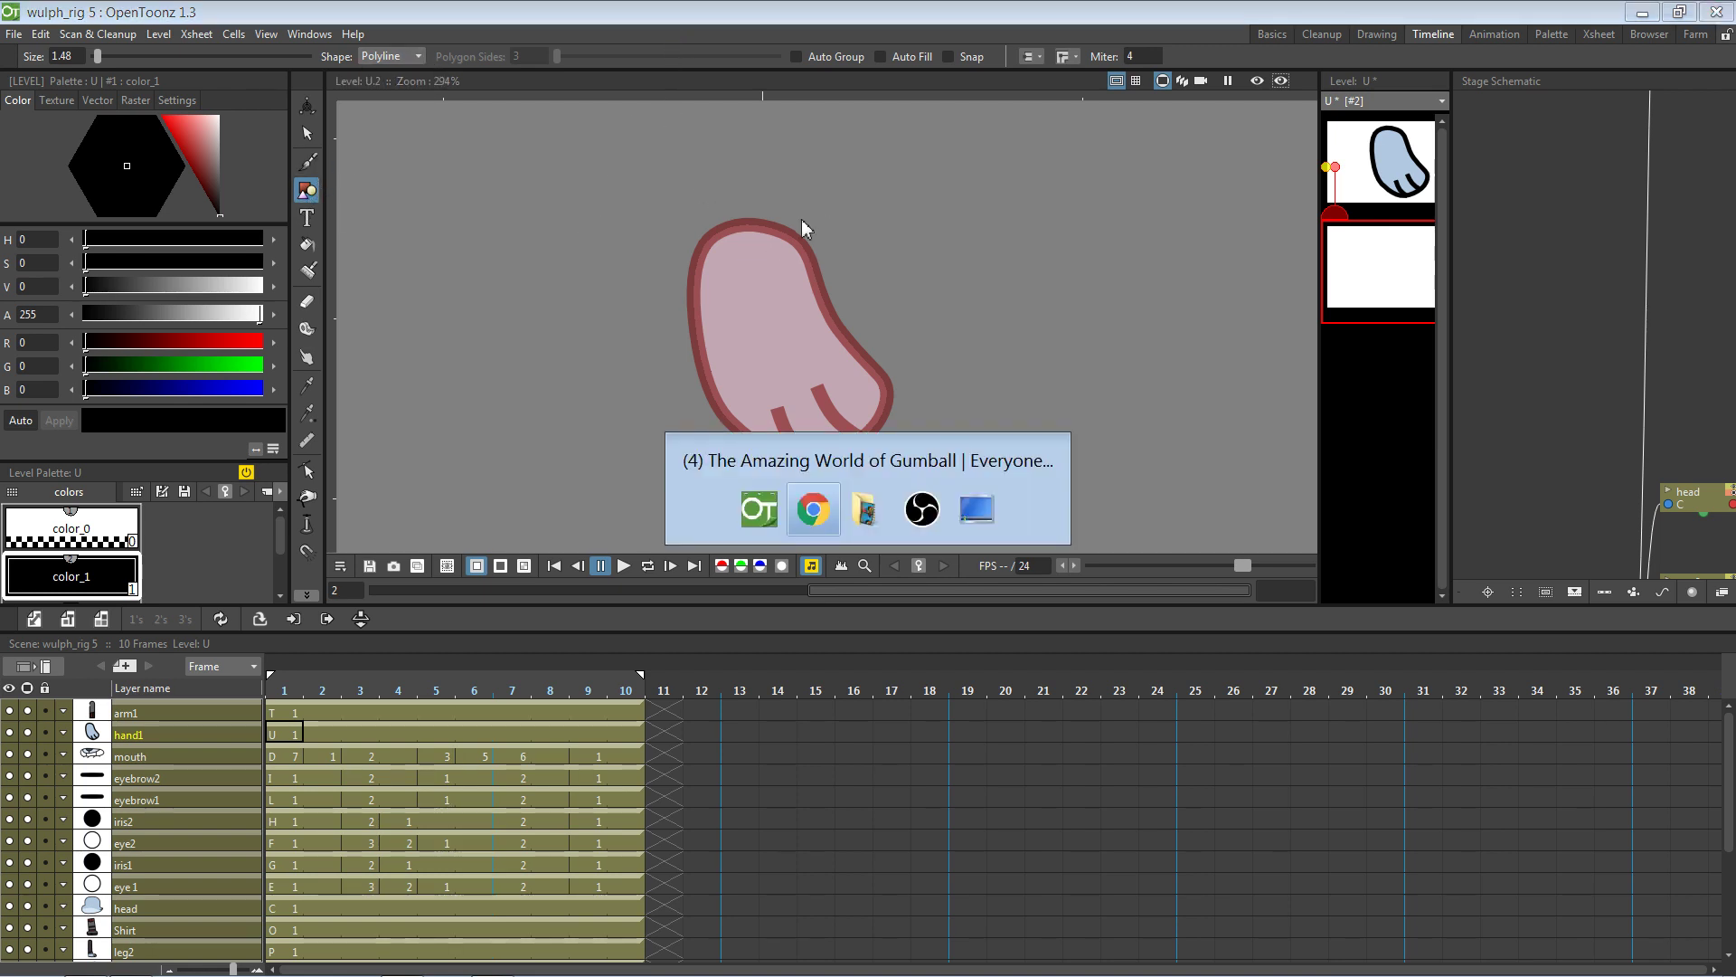
pyautogui.hotkey('alt', 'Tab')
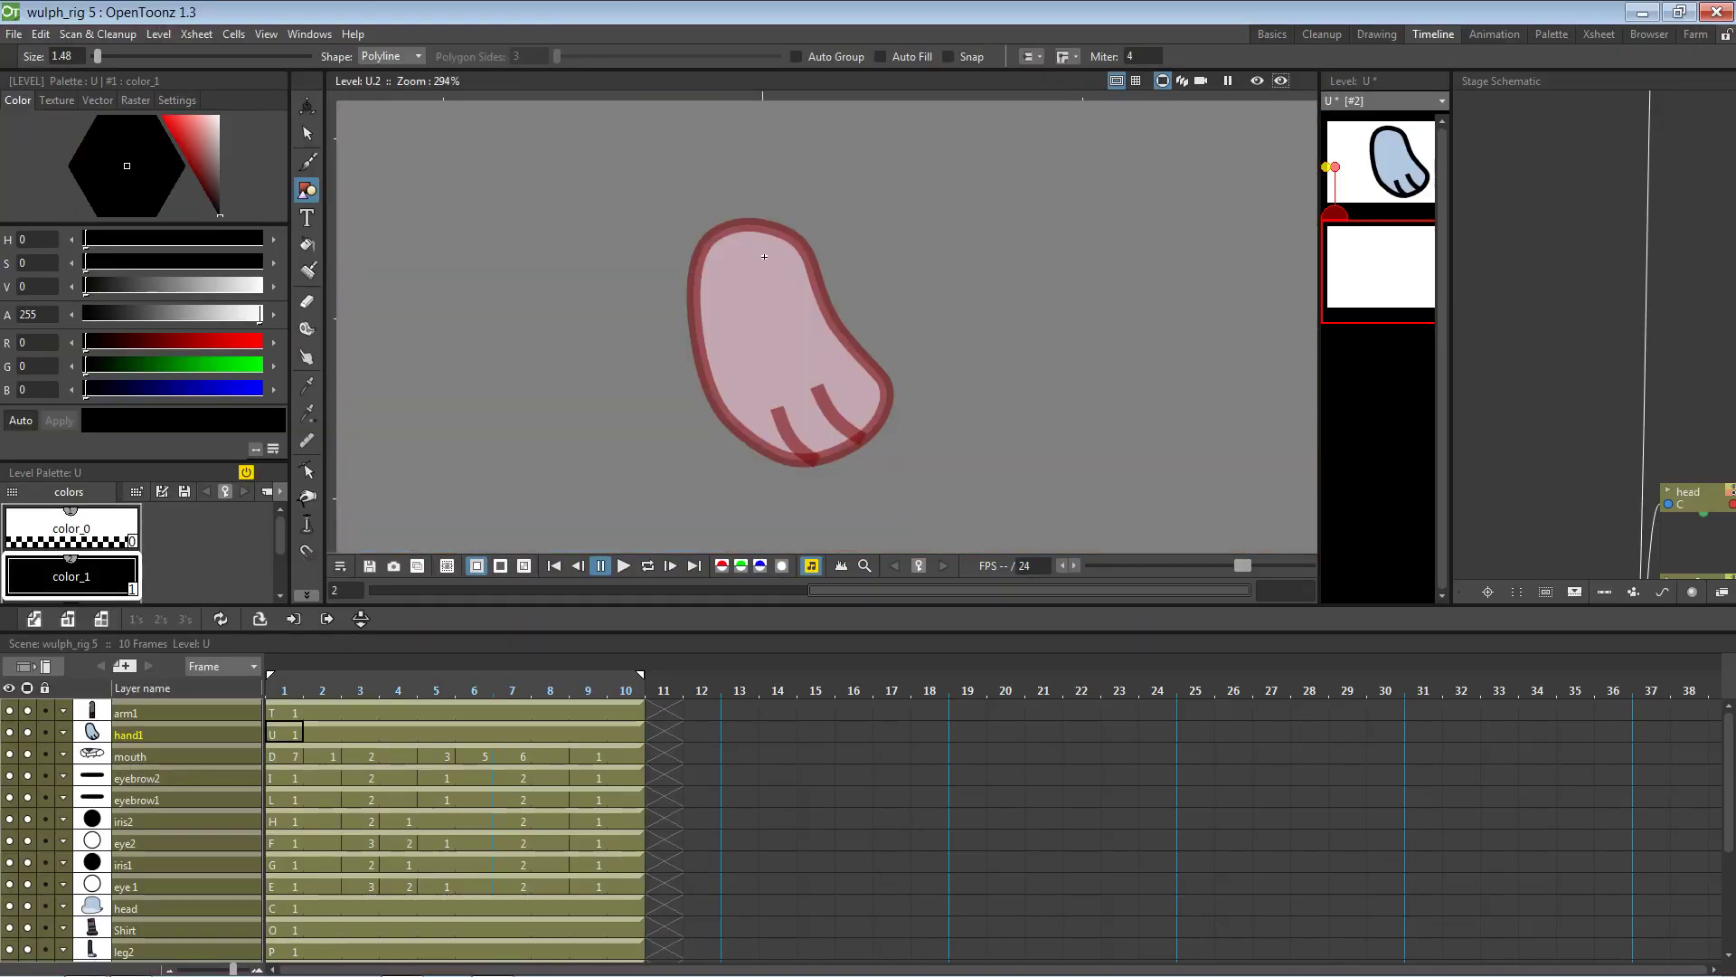
pyautogui.hotkey('alt', 'Tab')
pyautogui.hotkey('alt', 'Tab')
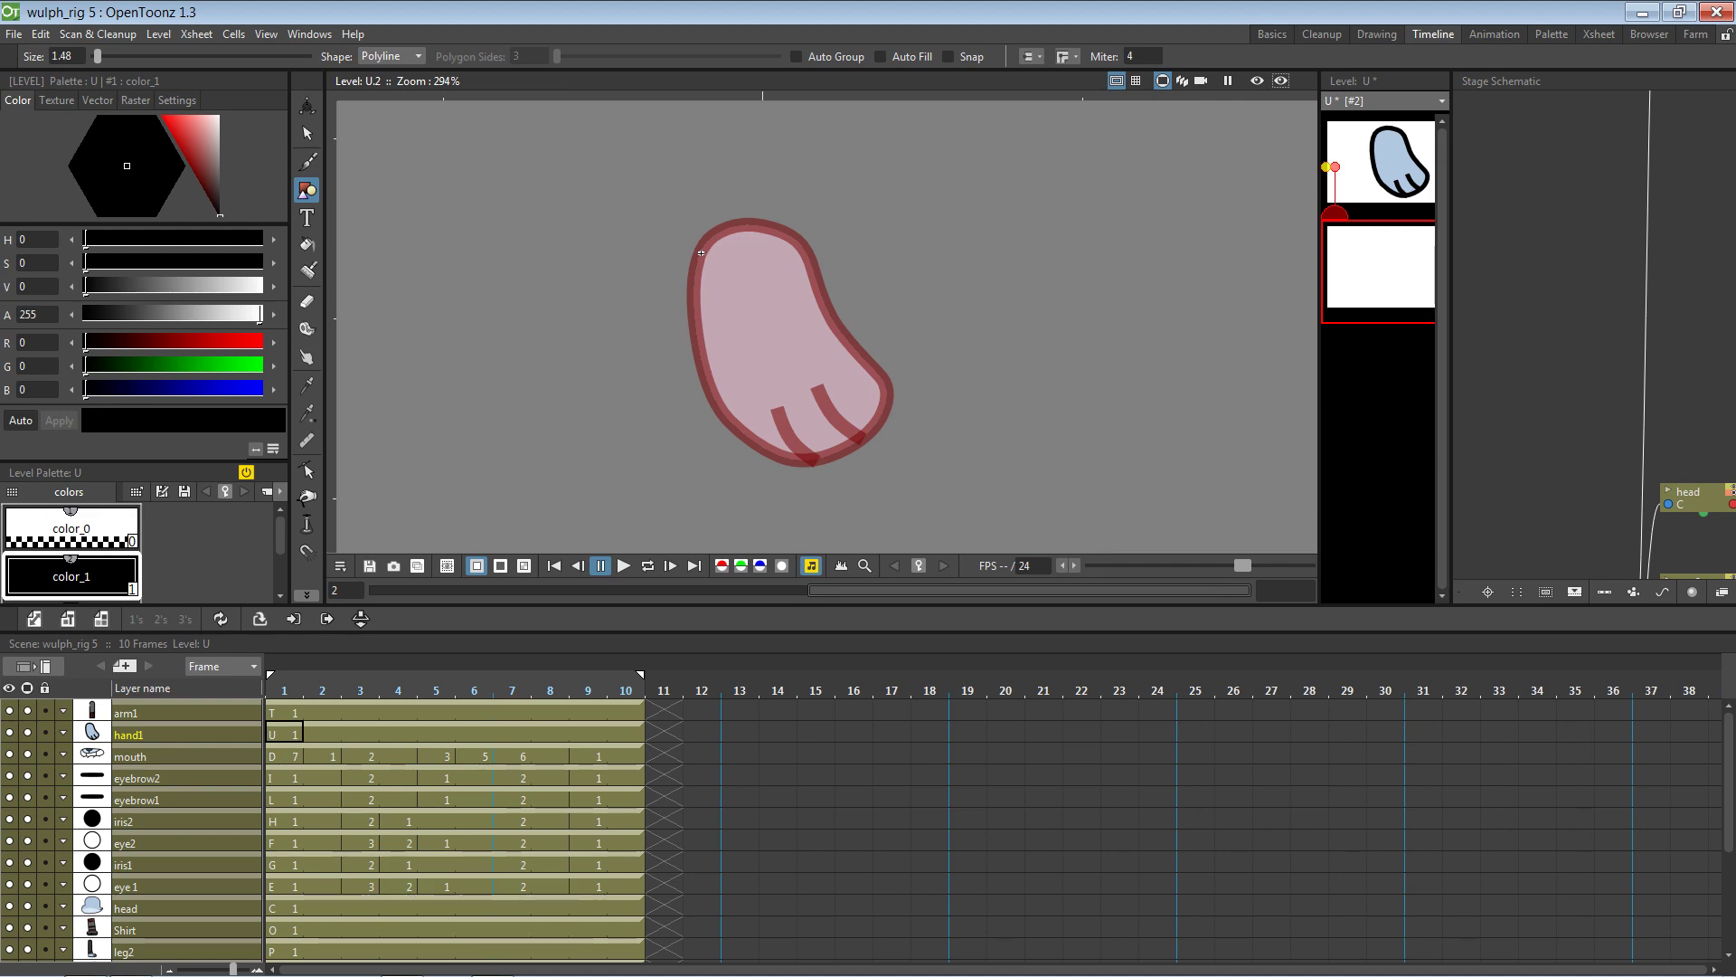
pyautogui.hotkey('alt', 'Tab')
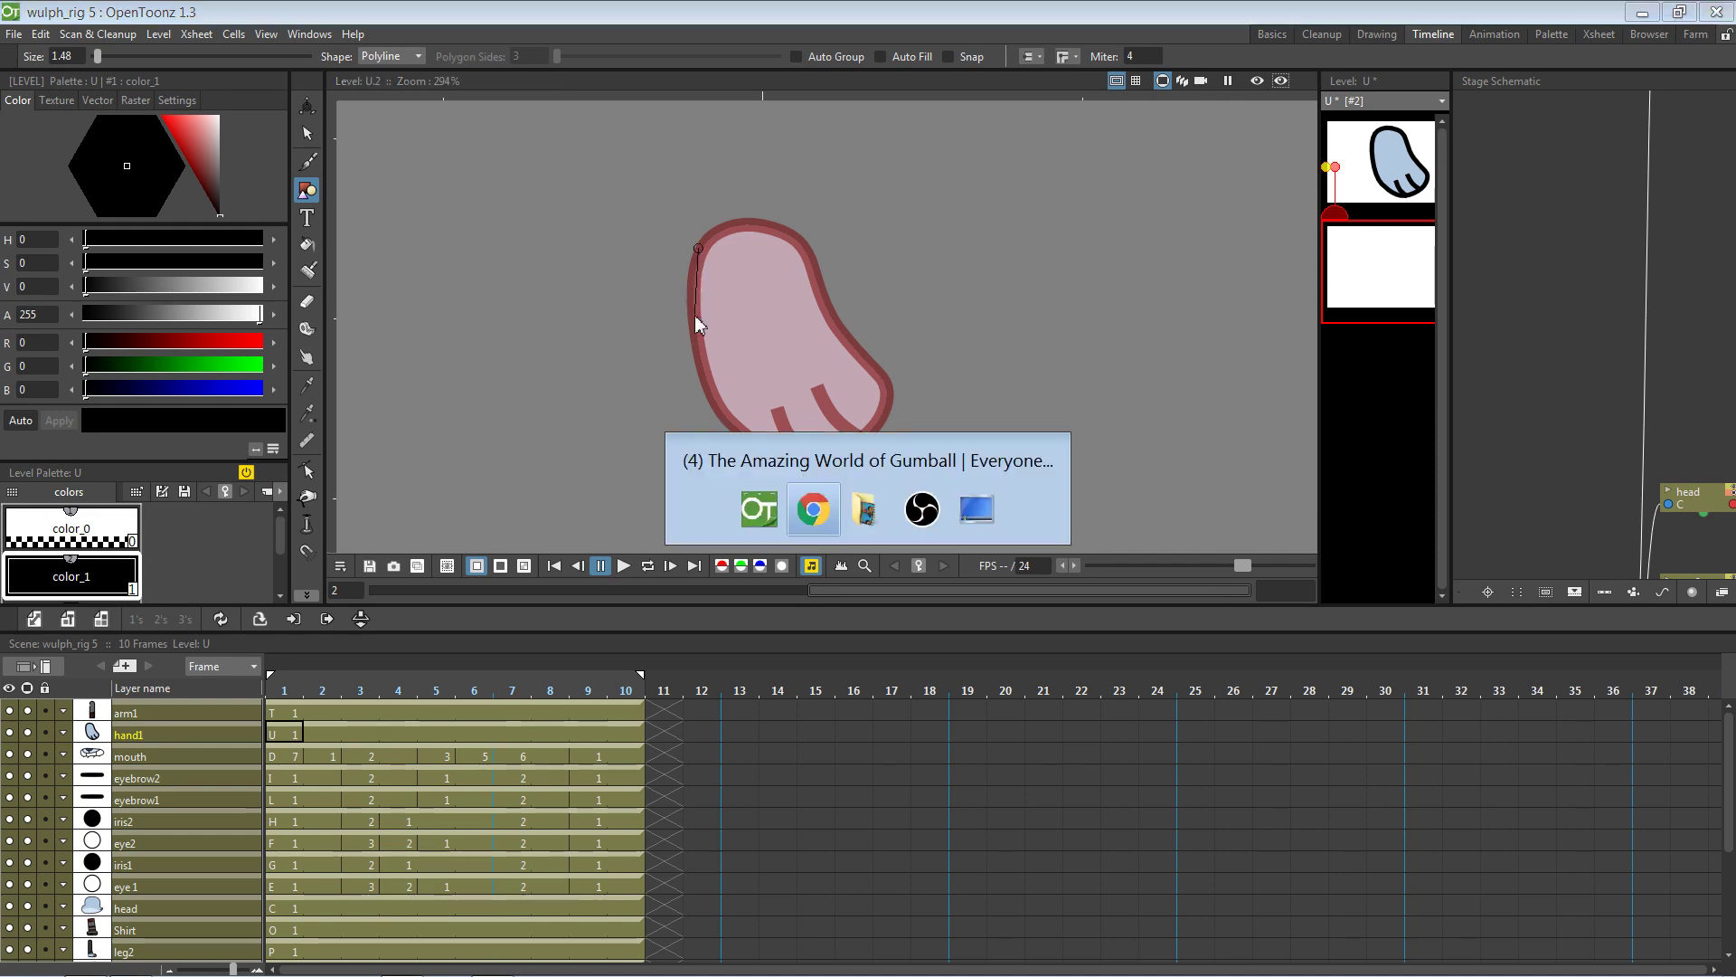
pyautogui.hotkey('alt', 'Tab')
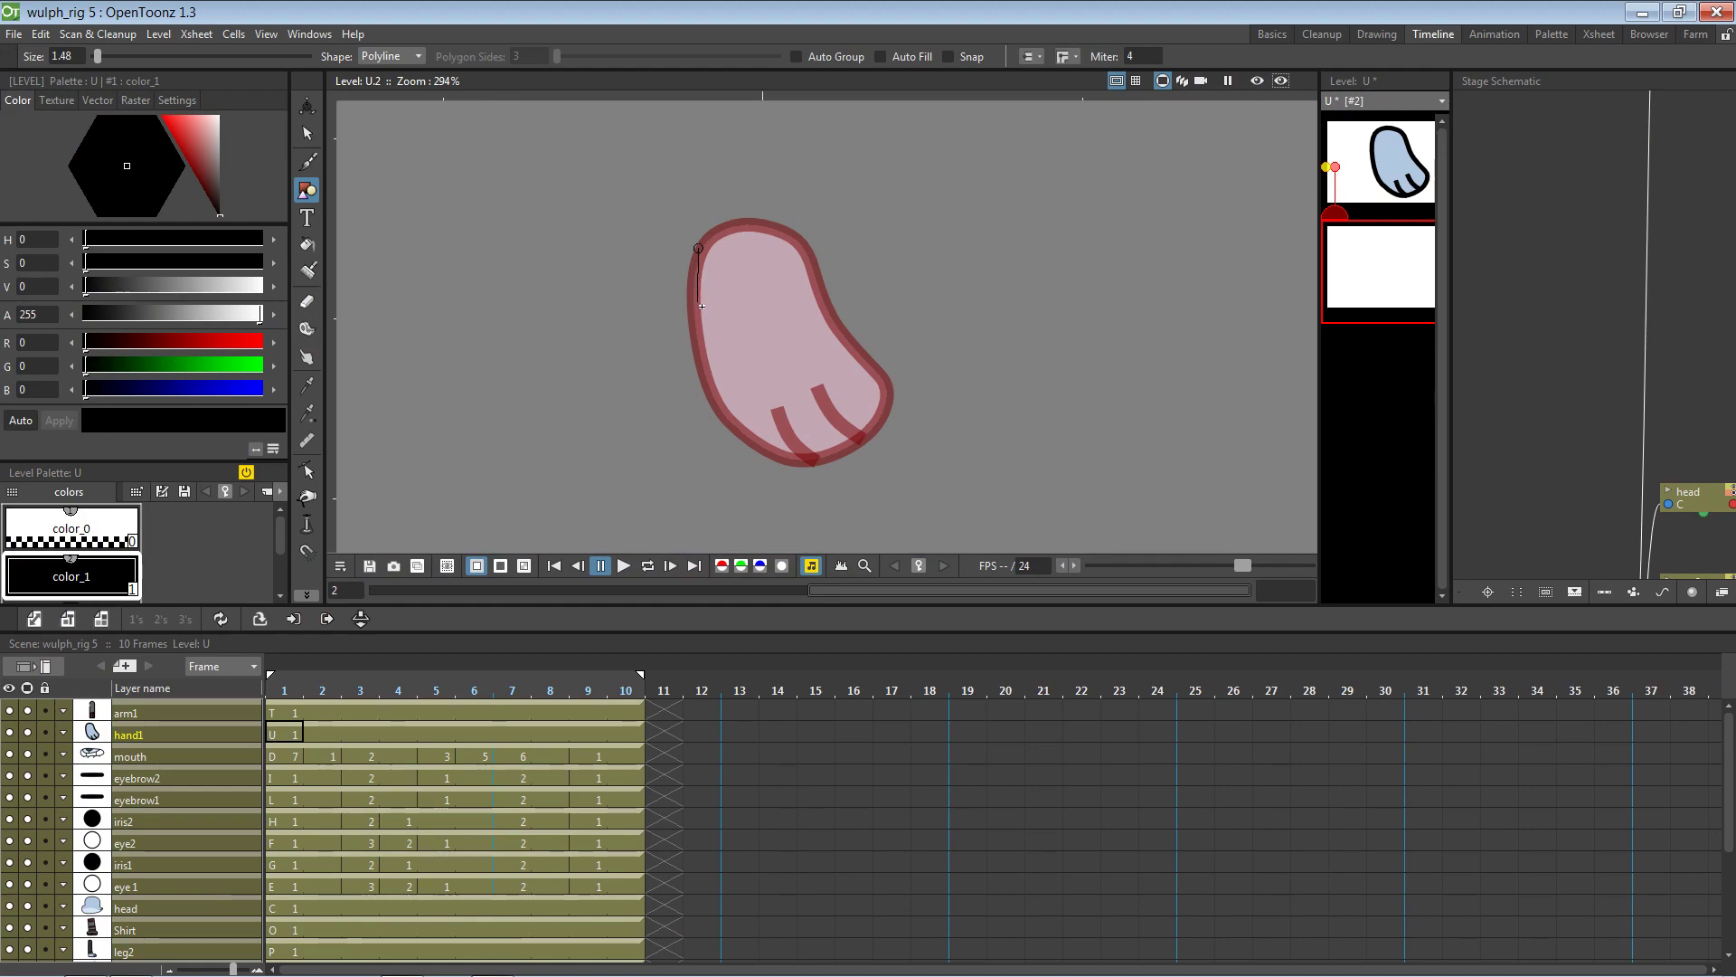
pyautogui.hotkey('alt', 'Tab')
pyautogui.hotkey('alt', 'Tab')
# Curve the outline outward into a rounded thumb on the hand's left side, redoing the misplaced points
pyautogui.moveTo(656, 317); pyautogui.dragTo(652, 333)
pyautogui.moveTo(700, 351); pyautogui.dragTo(738, 343)
pyautogui.hotkey('ctrl', 'z')
pyautogui.hotkey('ctrl', 'z')
pyautogui.moveTo(650, 299); pyautogui.dragTo(673, 353)
pyautogui.hotkey('alt', 'Tab')
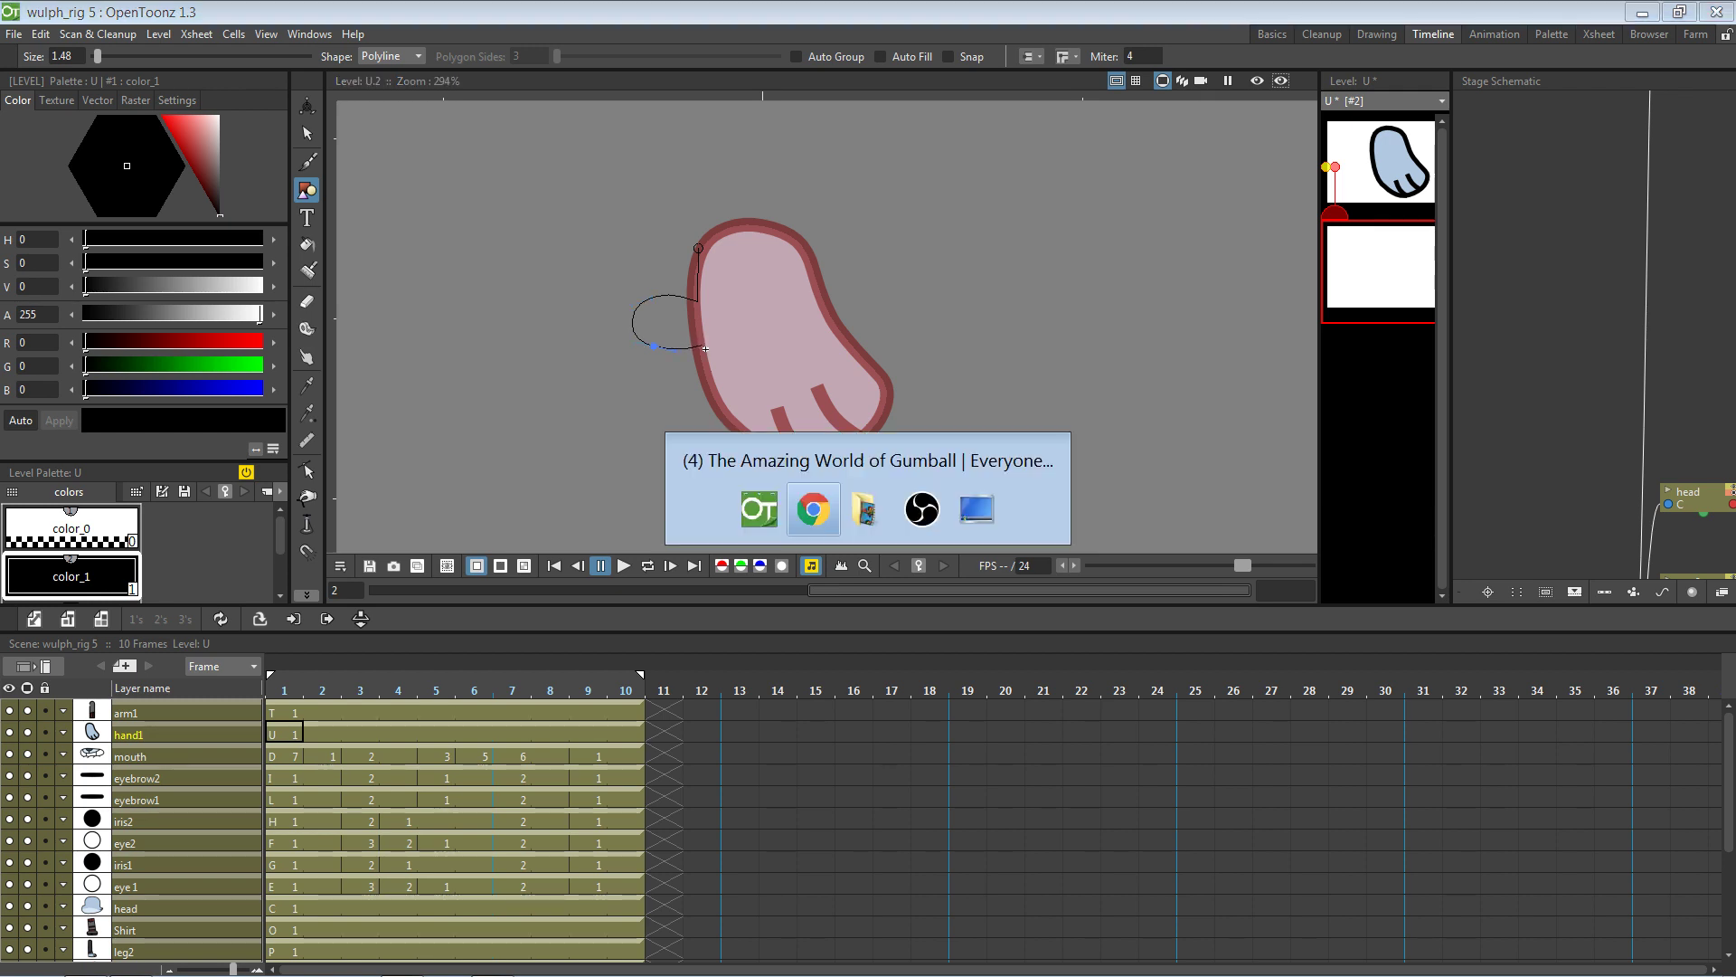
pyautogui.hotkey('alt', 'Tab')
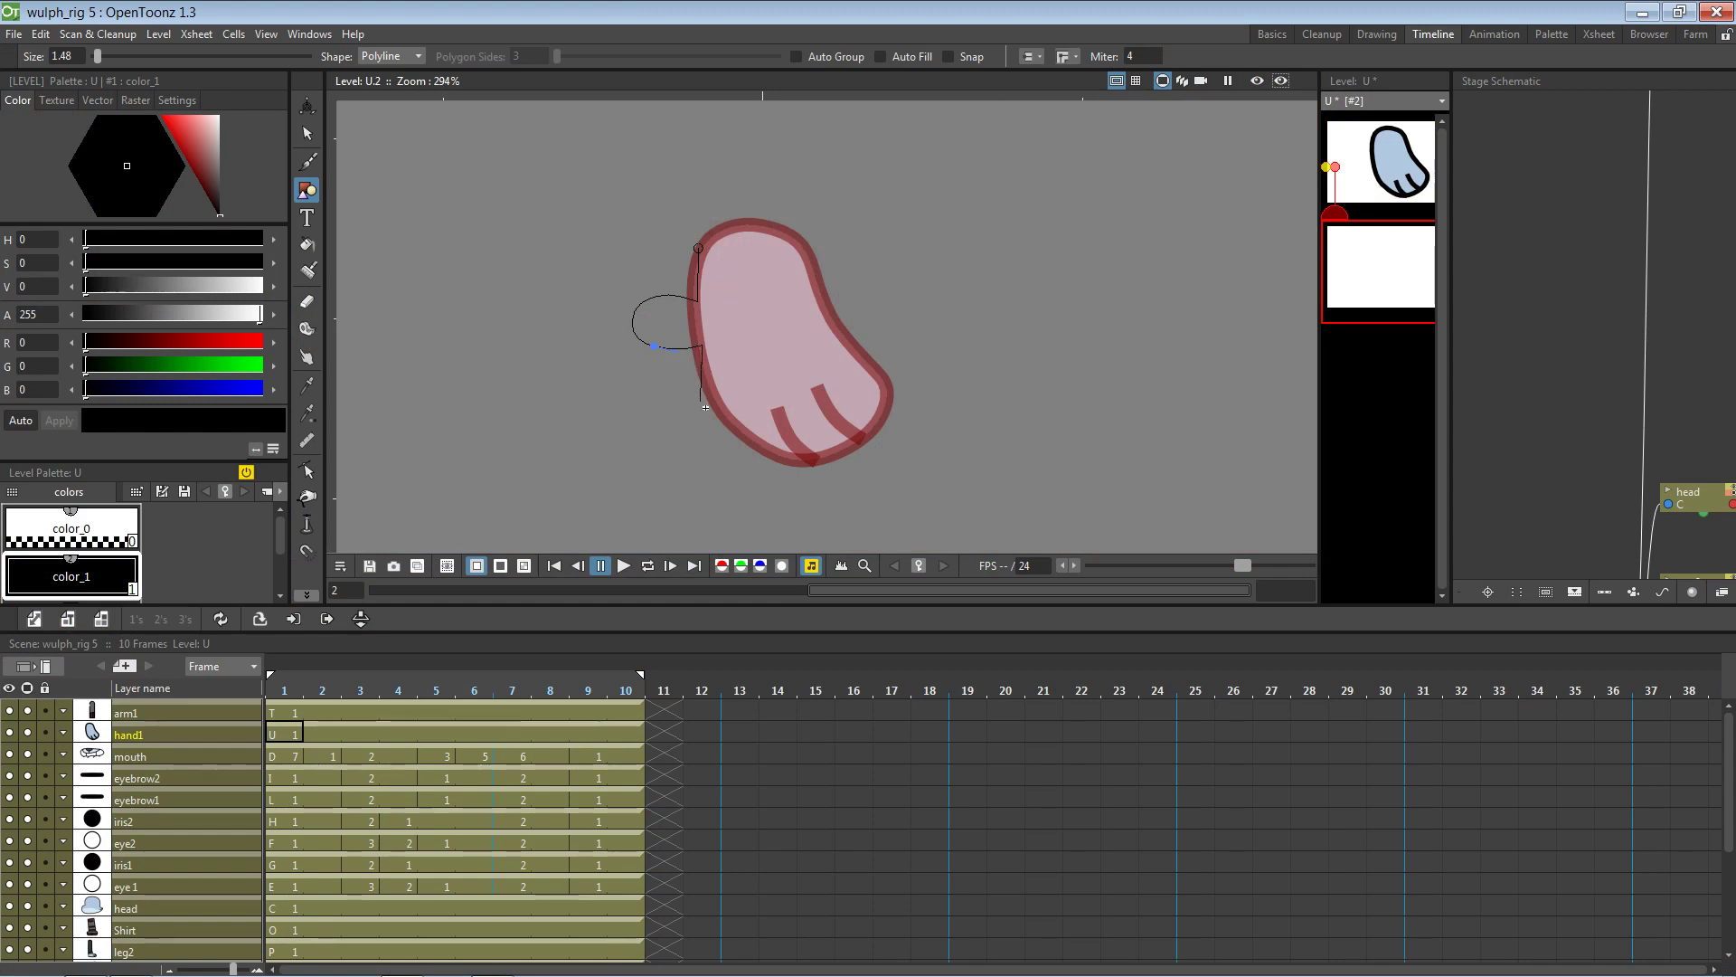
# Continue the outline around the bottom of the palm, up the right side and over the wrist, closing it at the start point
pyautogui.moveTo(765, 473); pyautogui.dragTo(830, 478)
pyautogui.moveTo(834, 325); pyautogui.dragTo(824, 277)
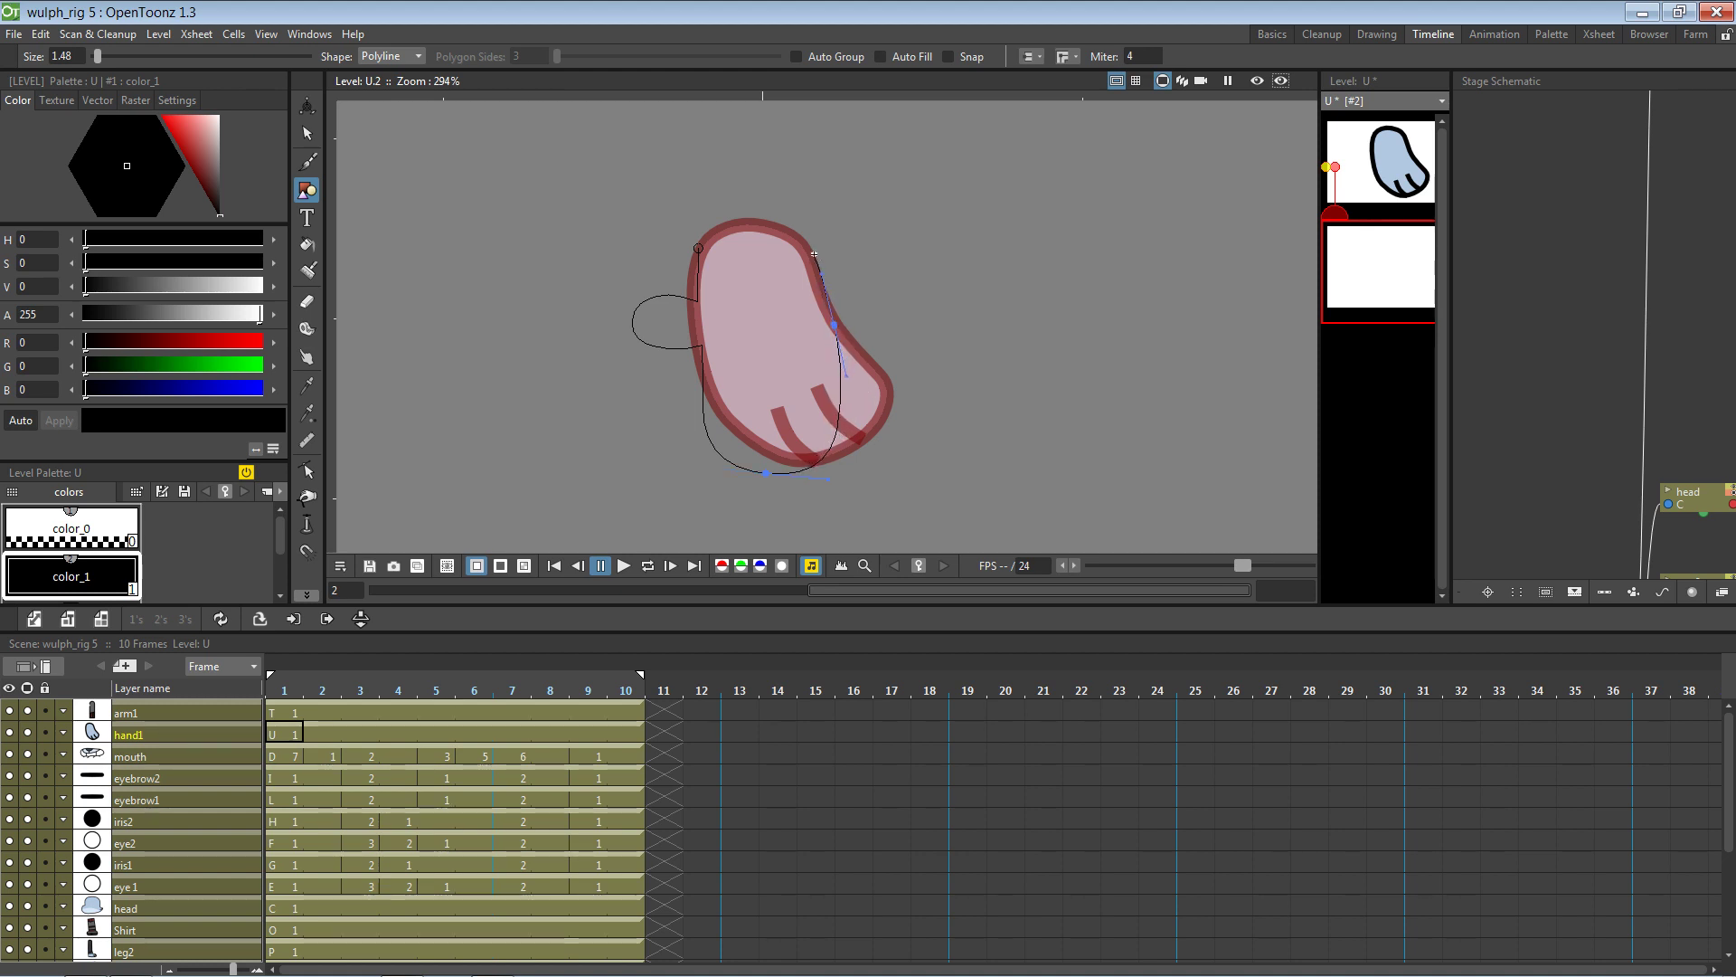
pyautogui.moveTo(778, 227); pyautogui.dragTo(690, 270)
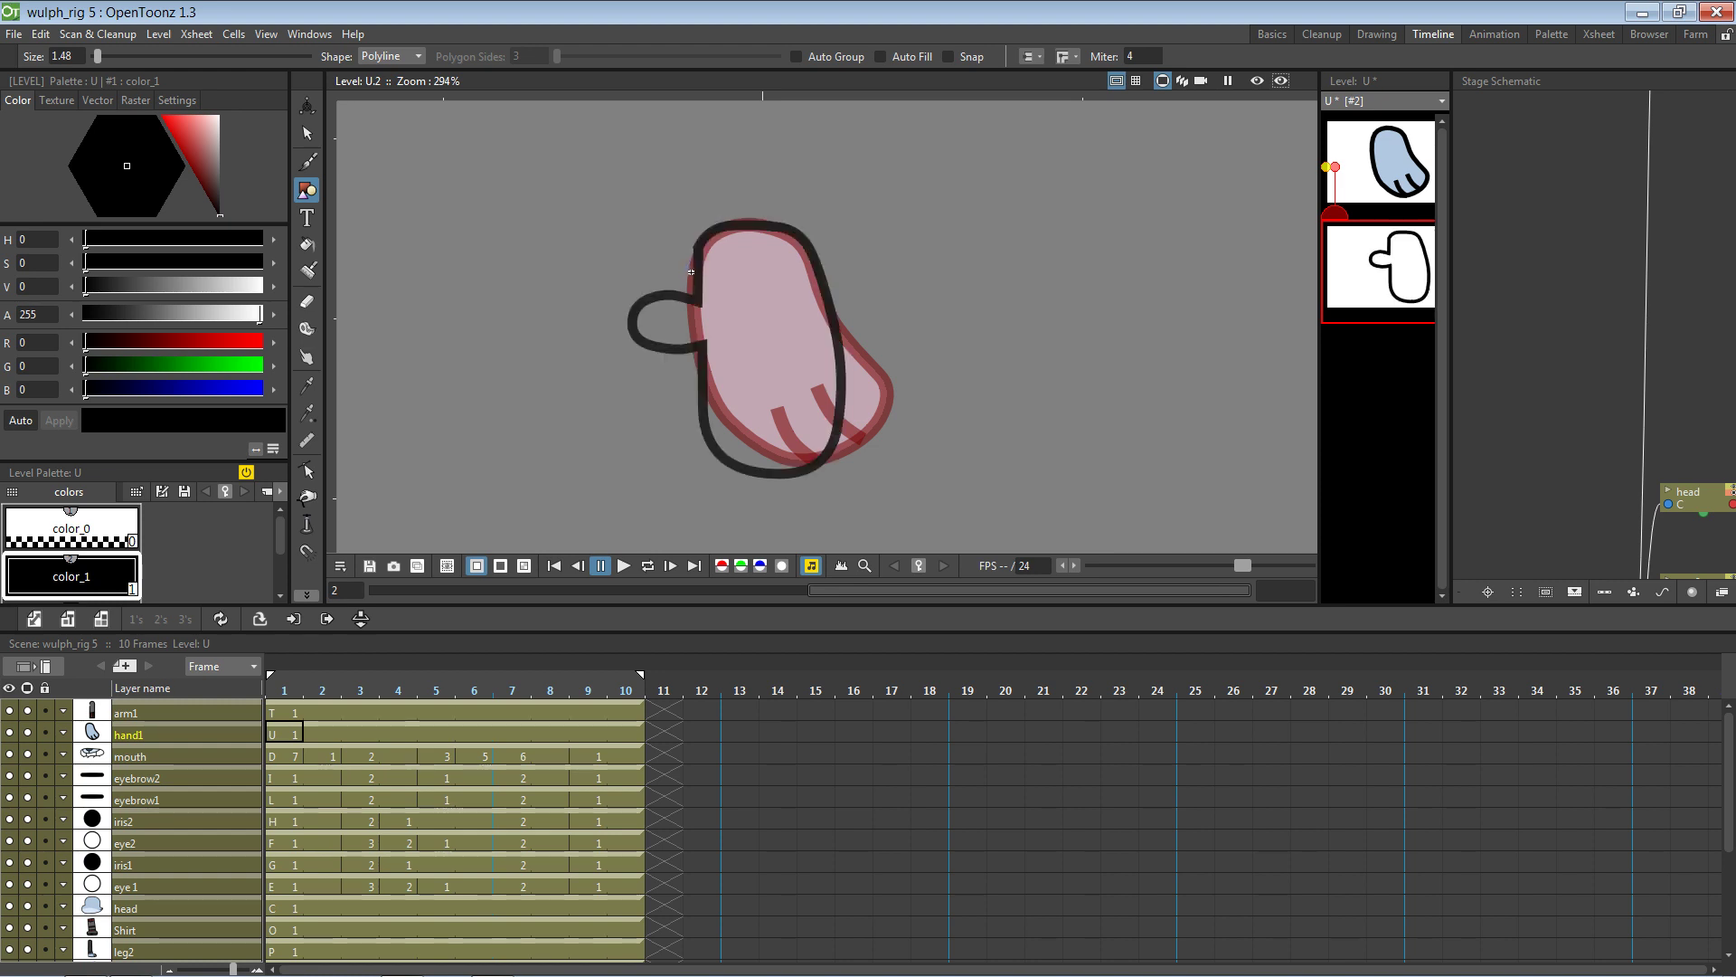
# Move the outline's upper thumb joint point slightly up and left with the Control Point Editor, comparing it with the reference video
pyautogui.scroll(3, 749, 296)
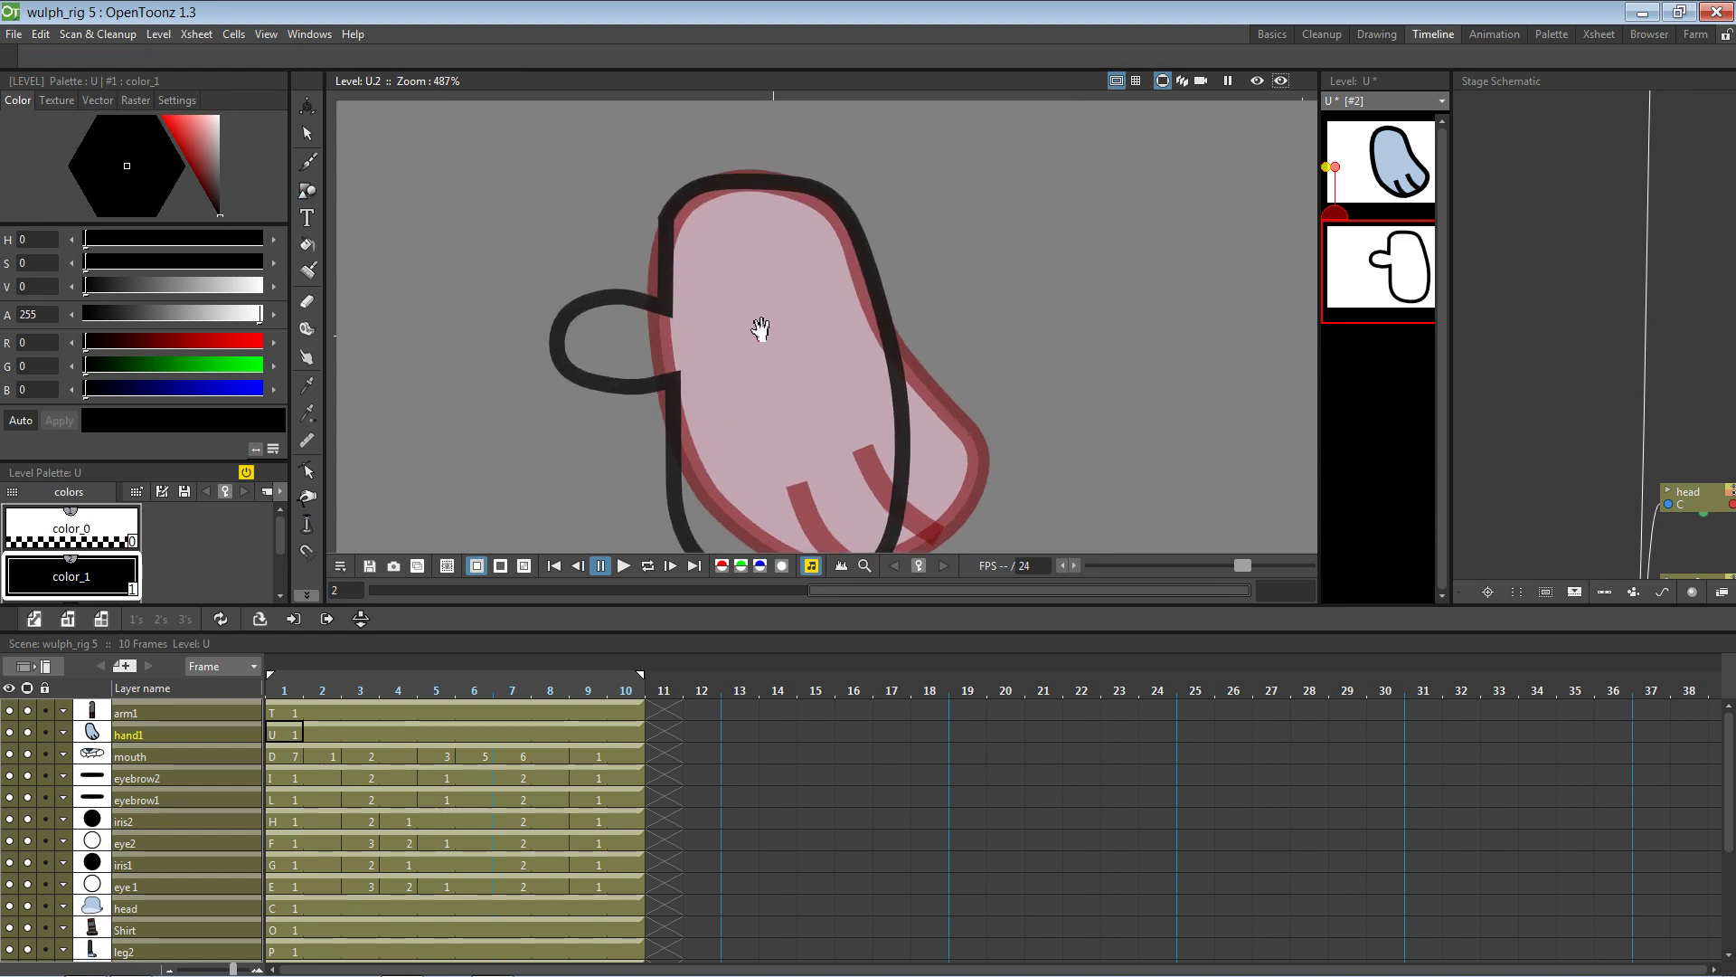
pyautogui.click(307, 133)
pyautogui.click(665, 255)
pyautogui.press('c')
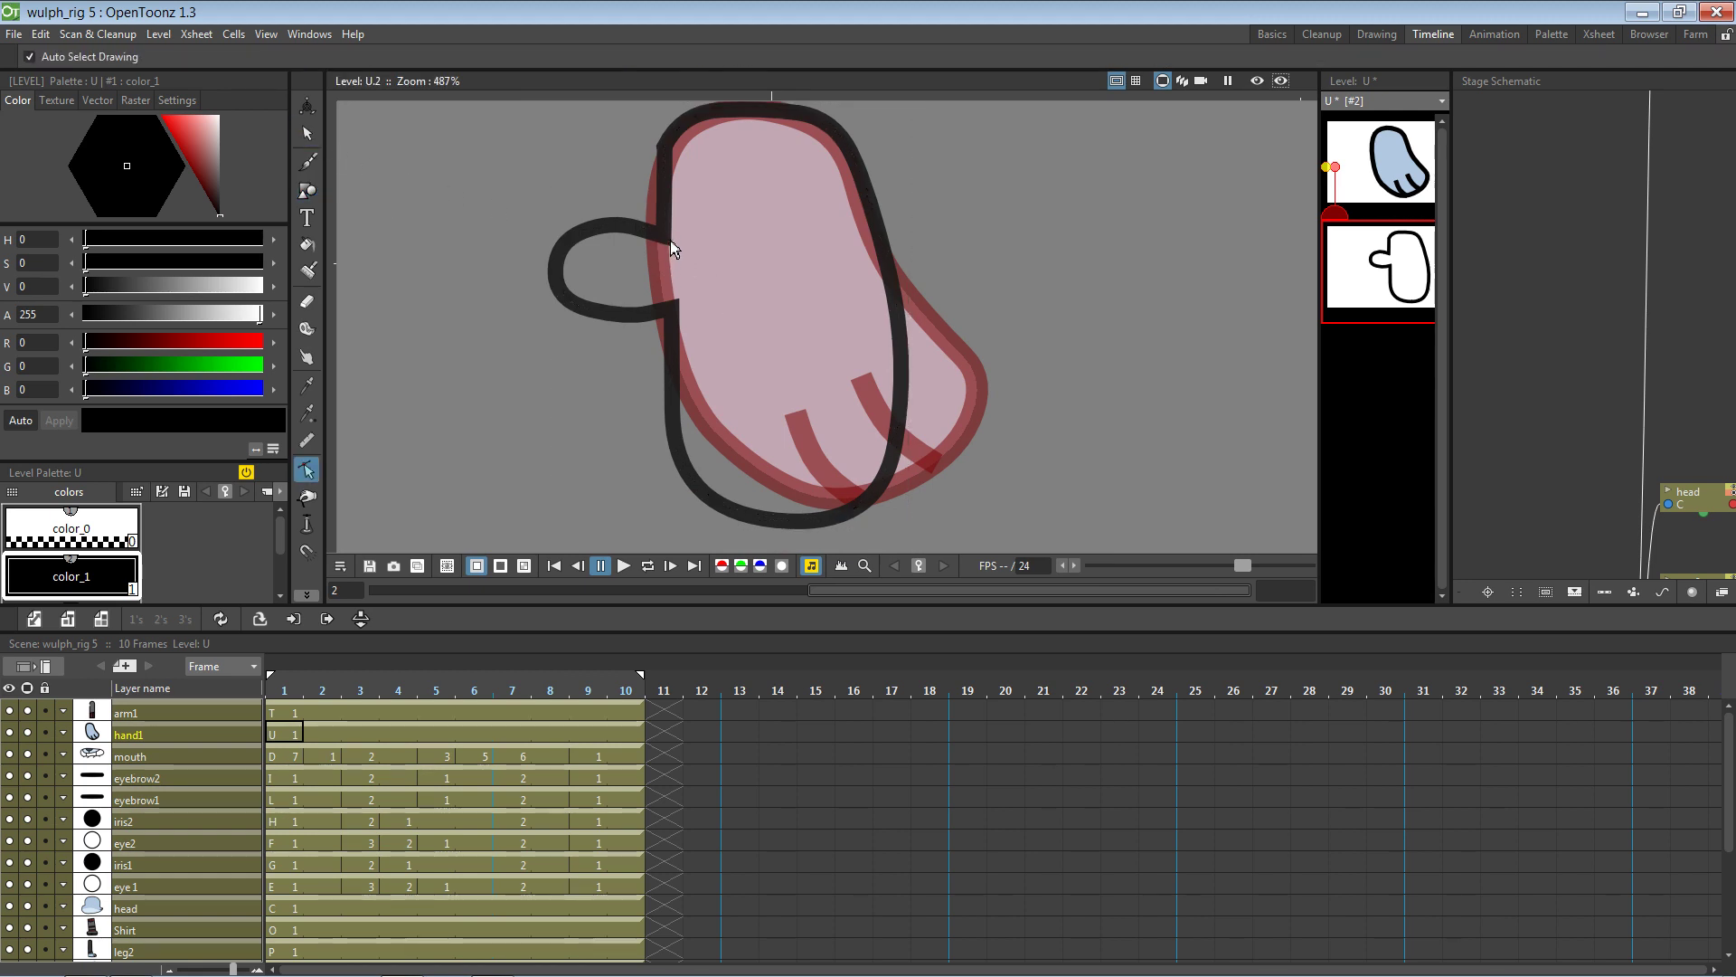
pyautogui.click(669, 241)
pyautogui.moveTo(670, 242); pyautogui.dragTo(662, 231)
pyautogui.hotkey('alt', 'Tab')
pyautogui.hotkey('alt', 'Tab')
pyautogui.hotkey('alt', 'Tab')
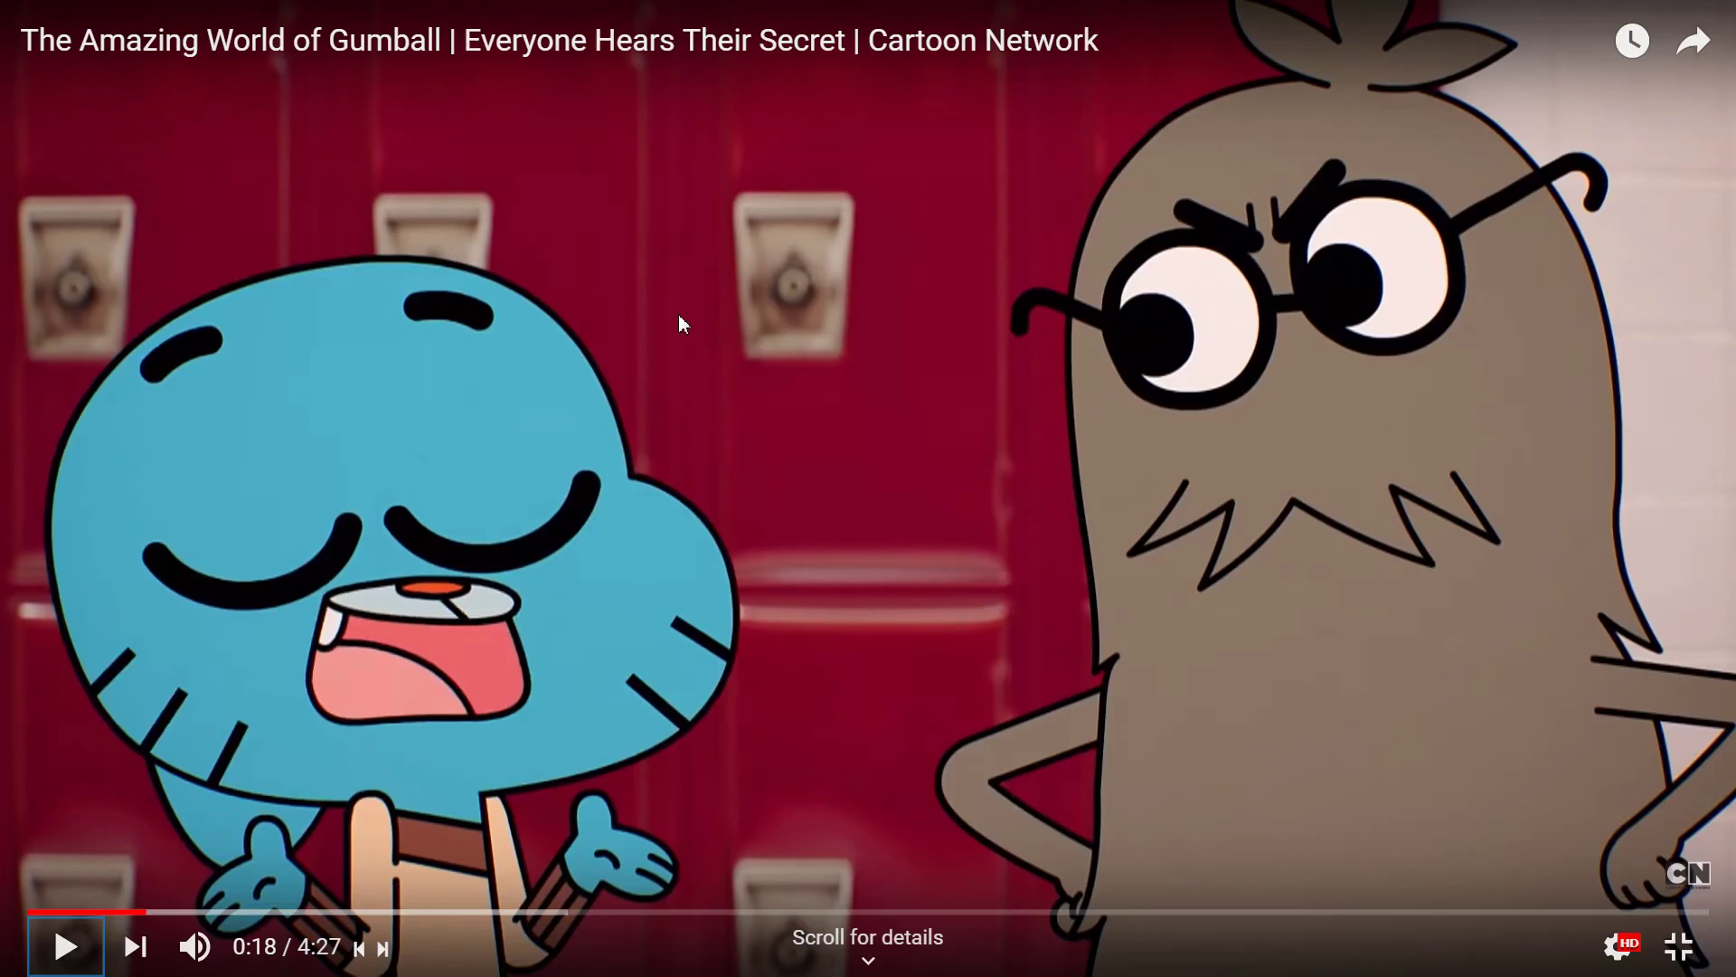
pyautogui.hotkey('alt', 'Tab')
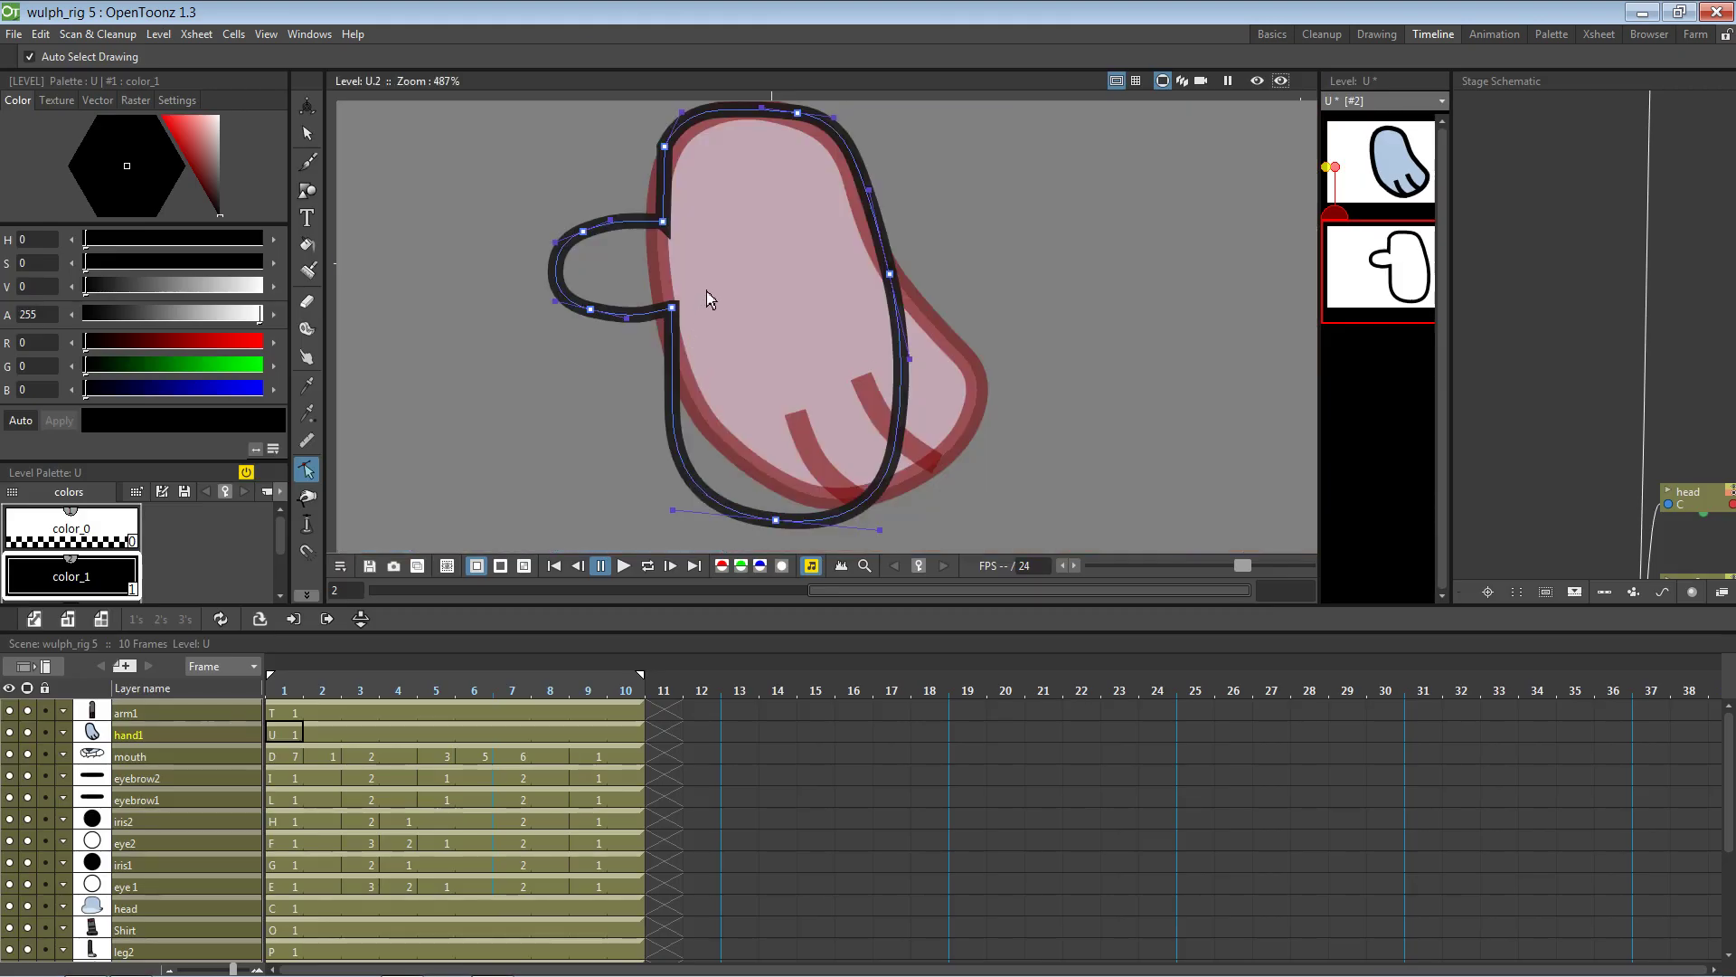
# Reshape the thumb into a rounder, downward-angled form by moving its tip points and adjusting its lower joint
pyautogui.moveTo(513, 235); pyautogui.dragTo(621, 370)
pyautogui.click(593, 259)
pyautogui.click(589, 257)
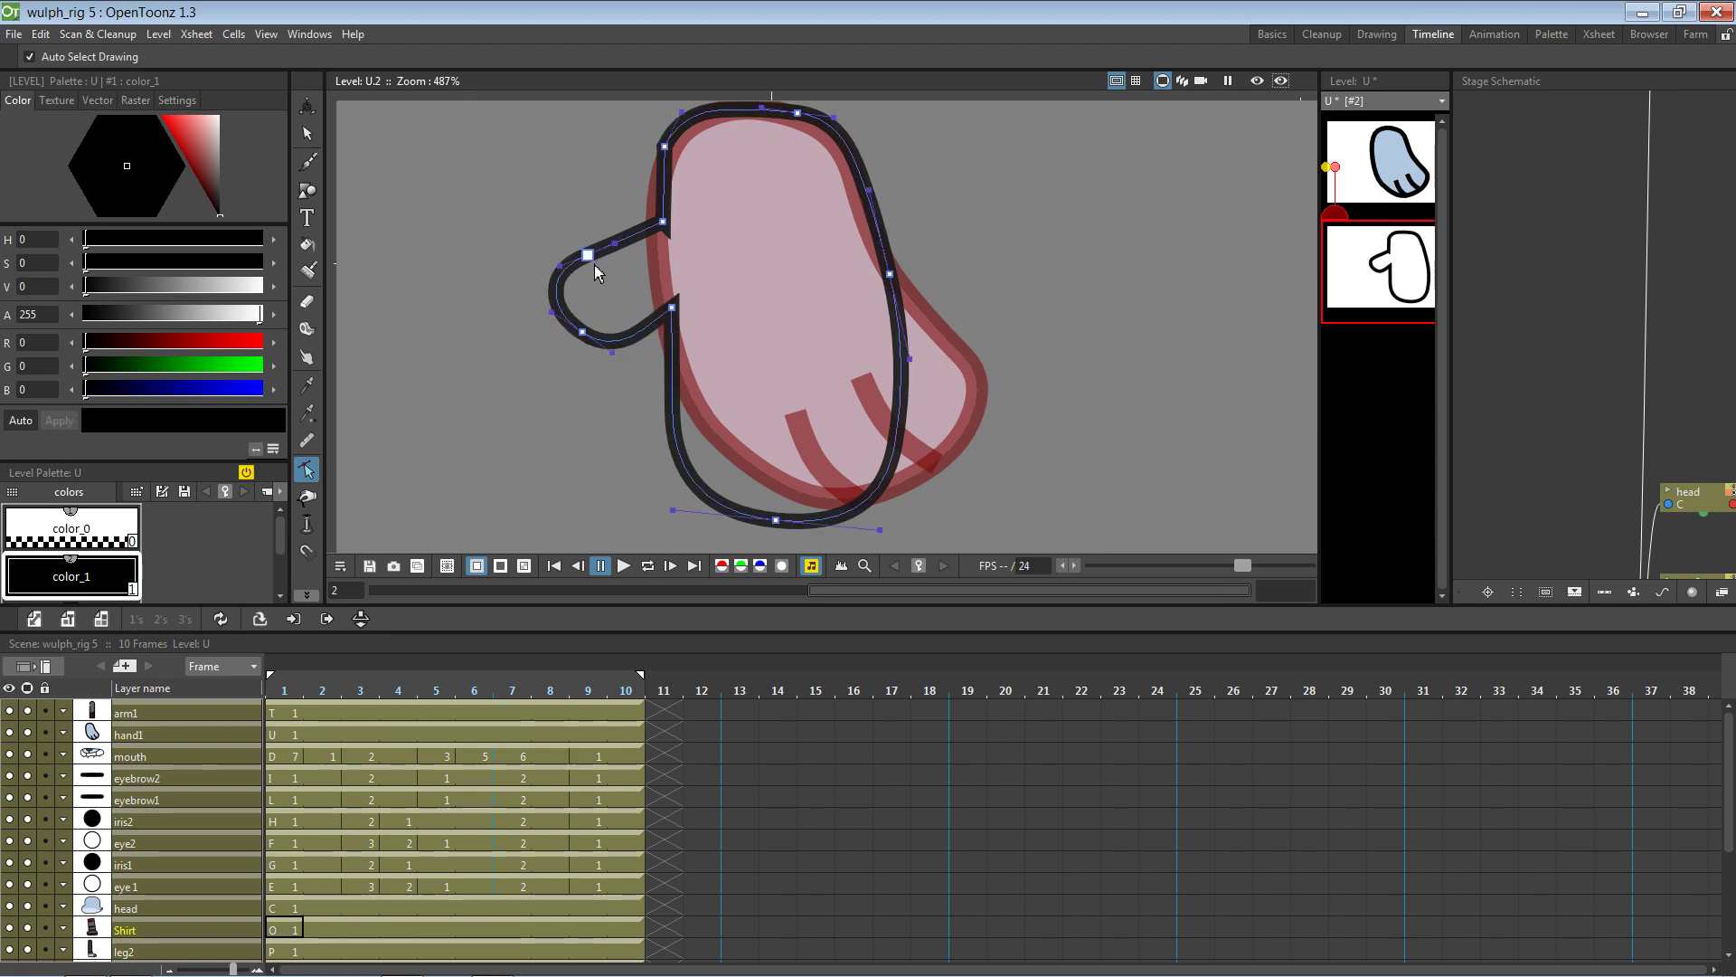
pyautogui.moveTo(594, 261); pyautogui.dragTo(605, 247)
pyautogui.click(624, 299)
pyautogui.moveTo(675, 310); pyautogui.dragTo(677, 319)
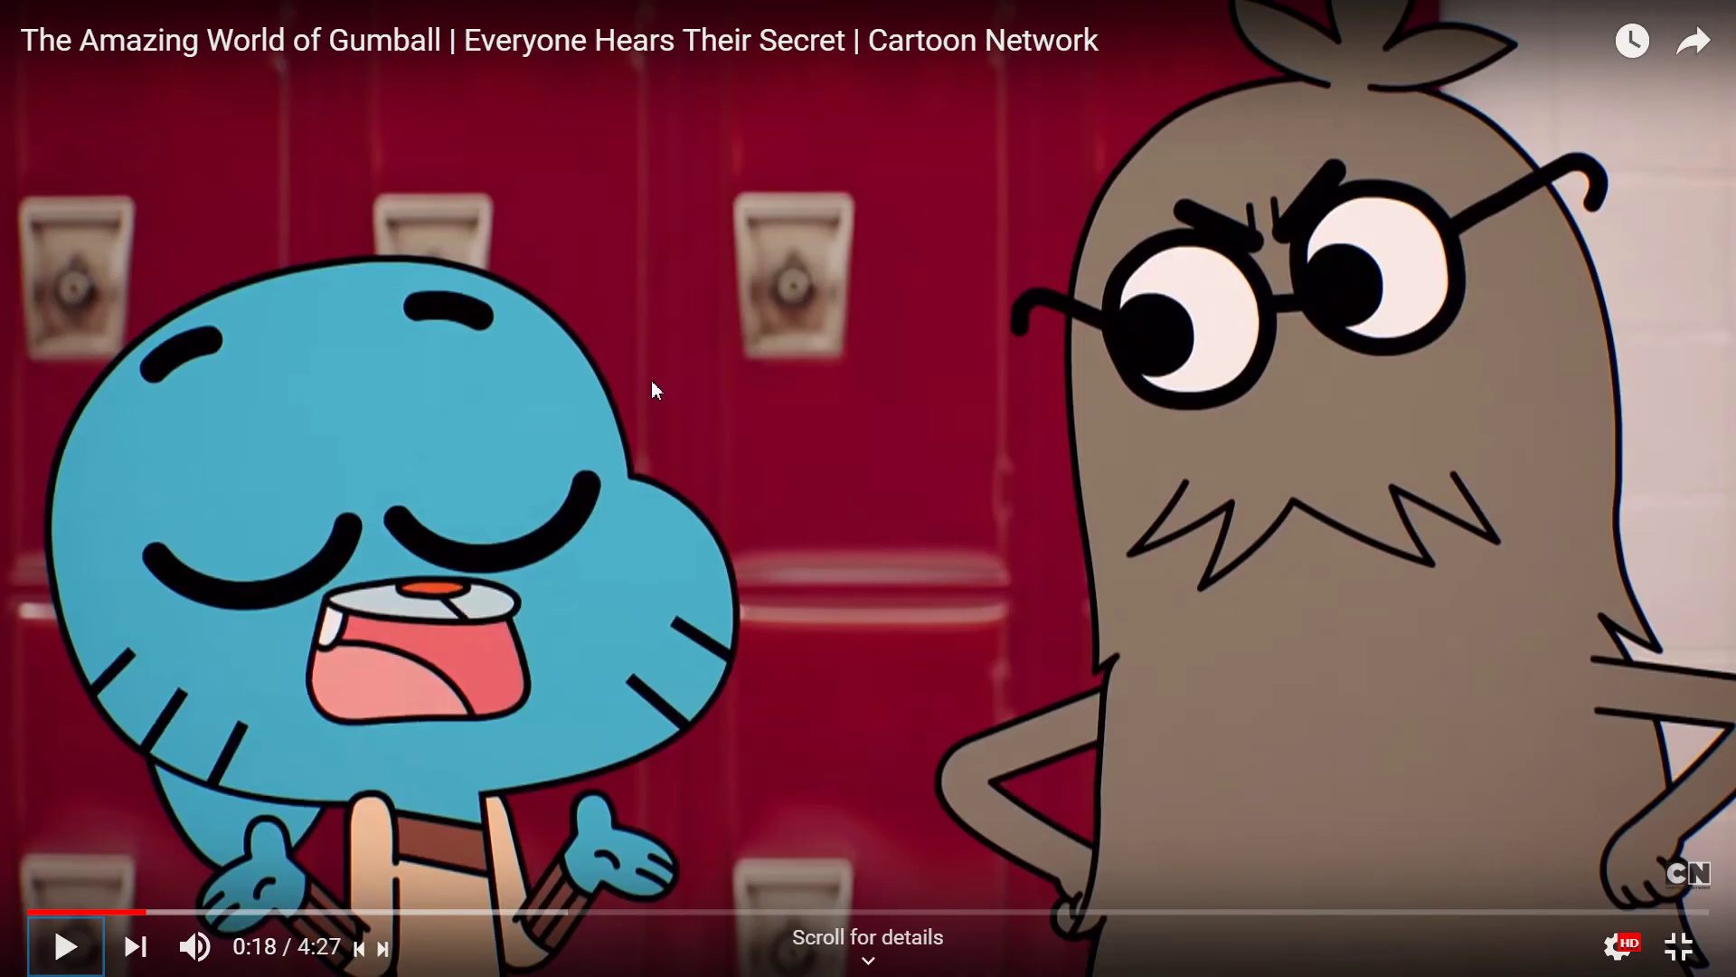
# Shift the palm's bottom point up and right, tilt its handles and straighten the curve along the palm's right side
pyautogui.hotkey('alt', 'Tab')
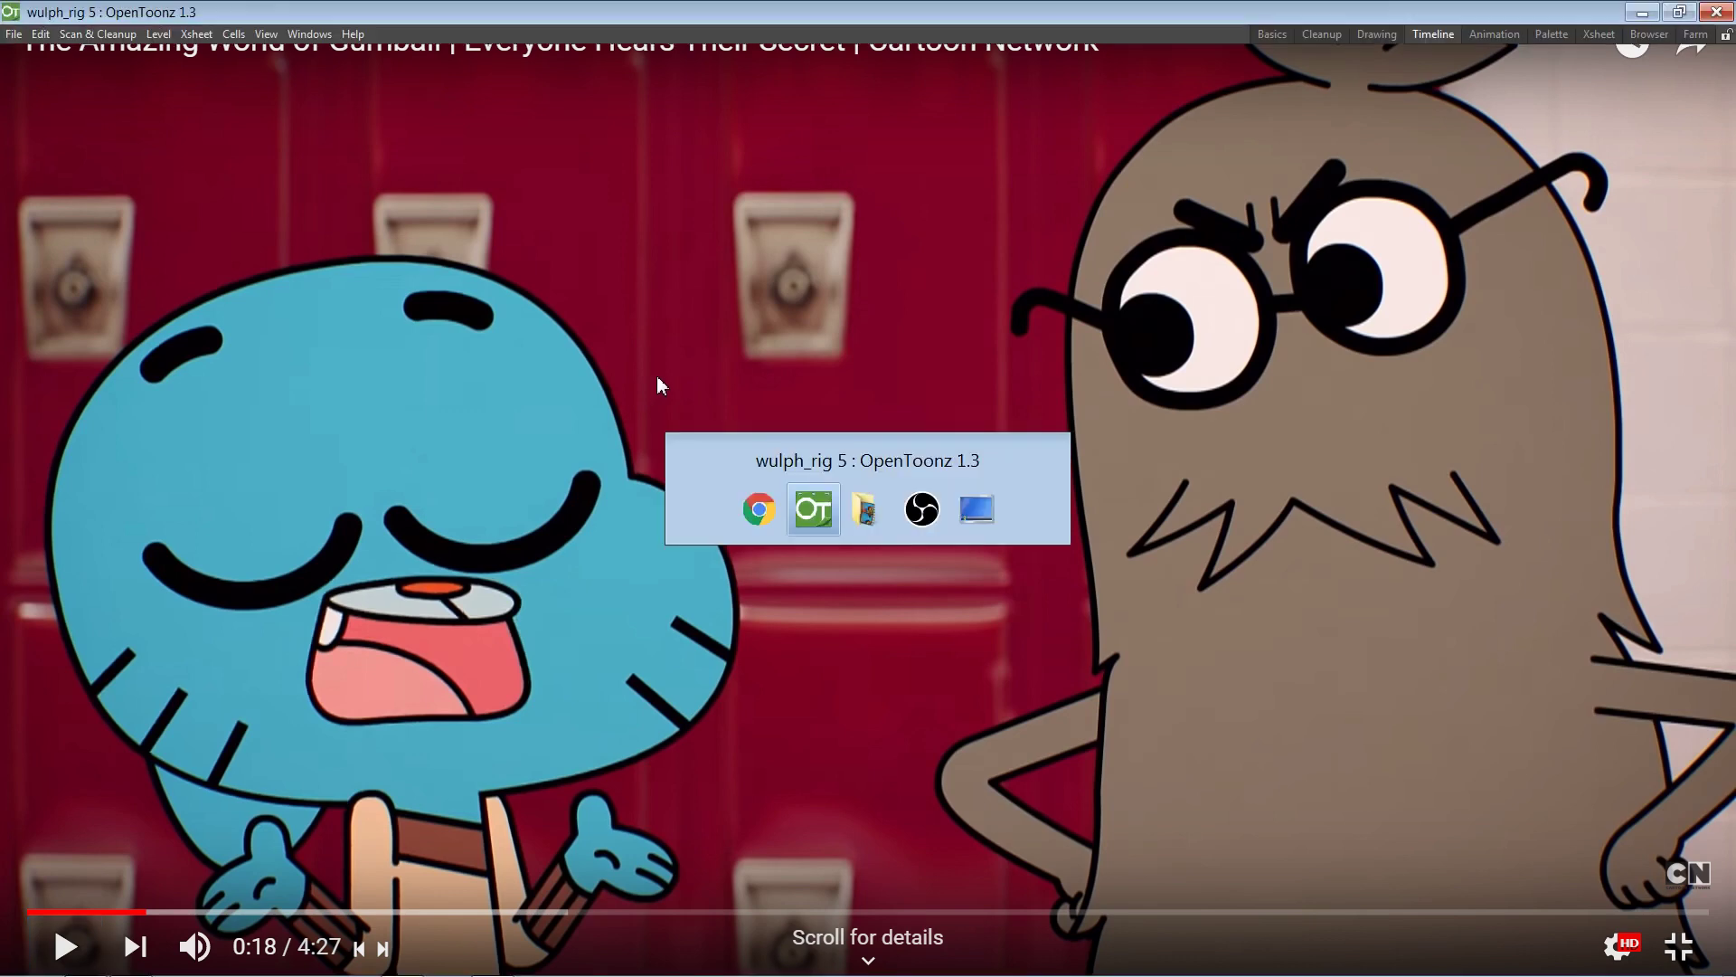
pyautogui.moveTo(776, 522); pyautogui.dragTo(828, 500)
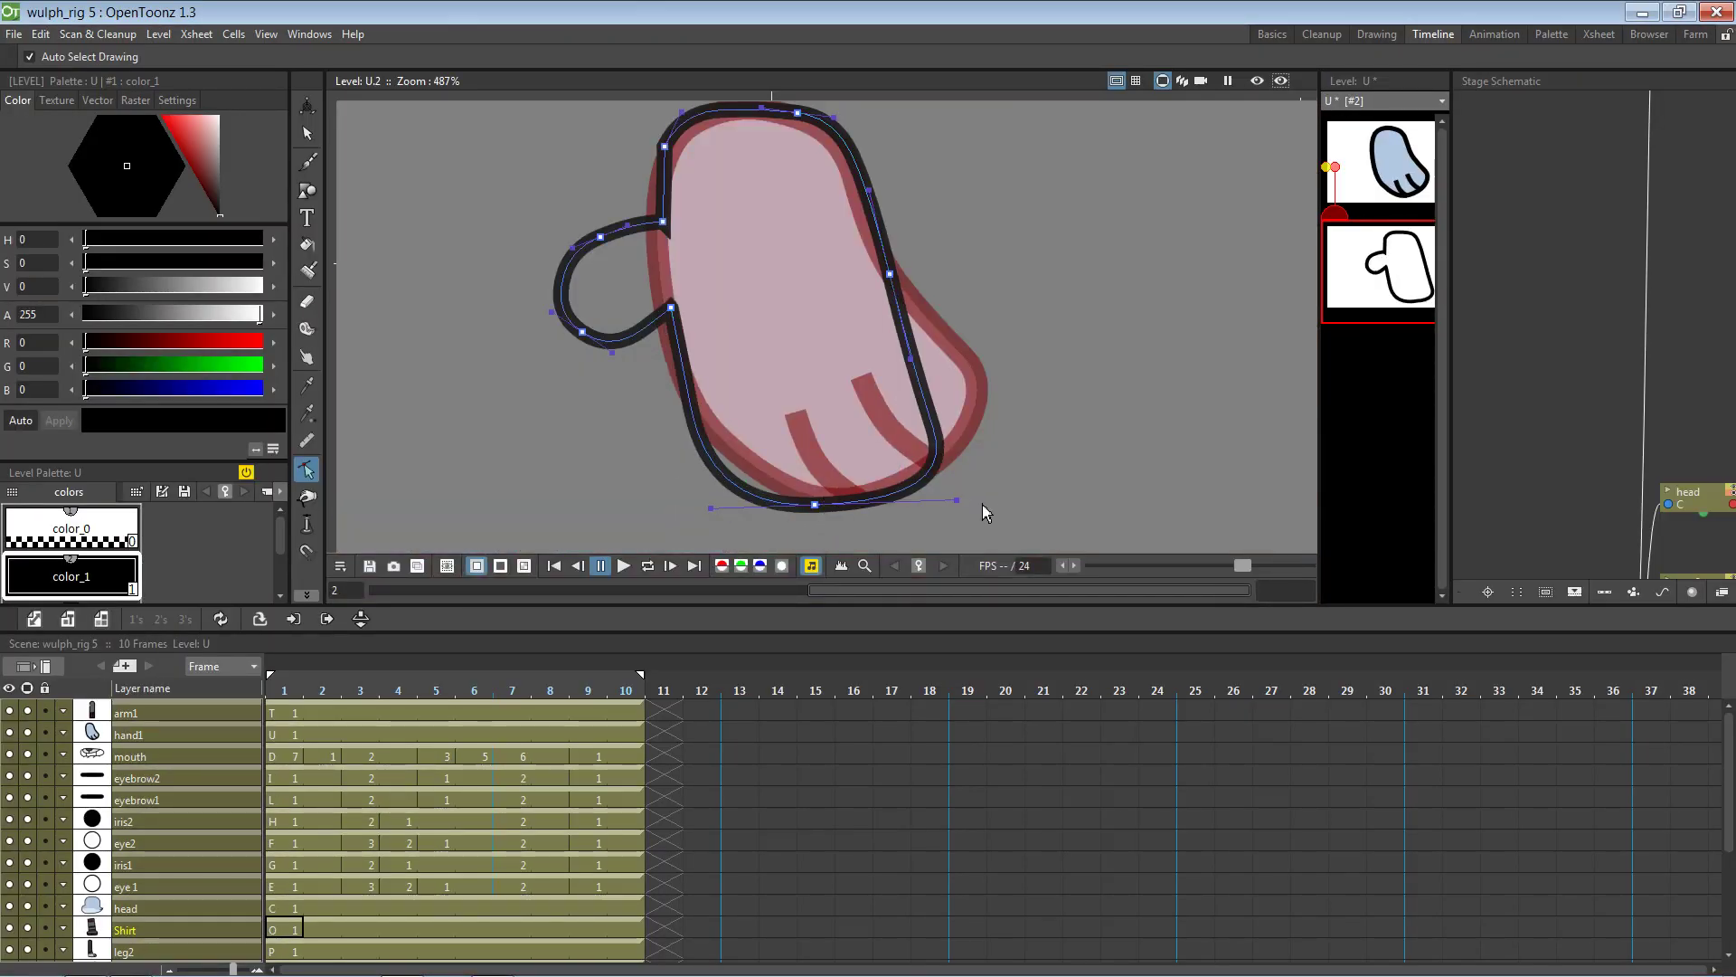
pyautogui.moveTo(966, 504); pyautogui.dragTo(950, 459)
pyautogui.hotkey('ctrl', 'z')
pyautogui.click(816, 506)
pyautogui.moveTo(910, 359); pyautogui.dragTo(890, 275)
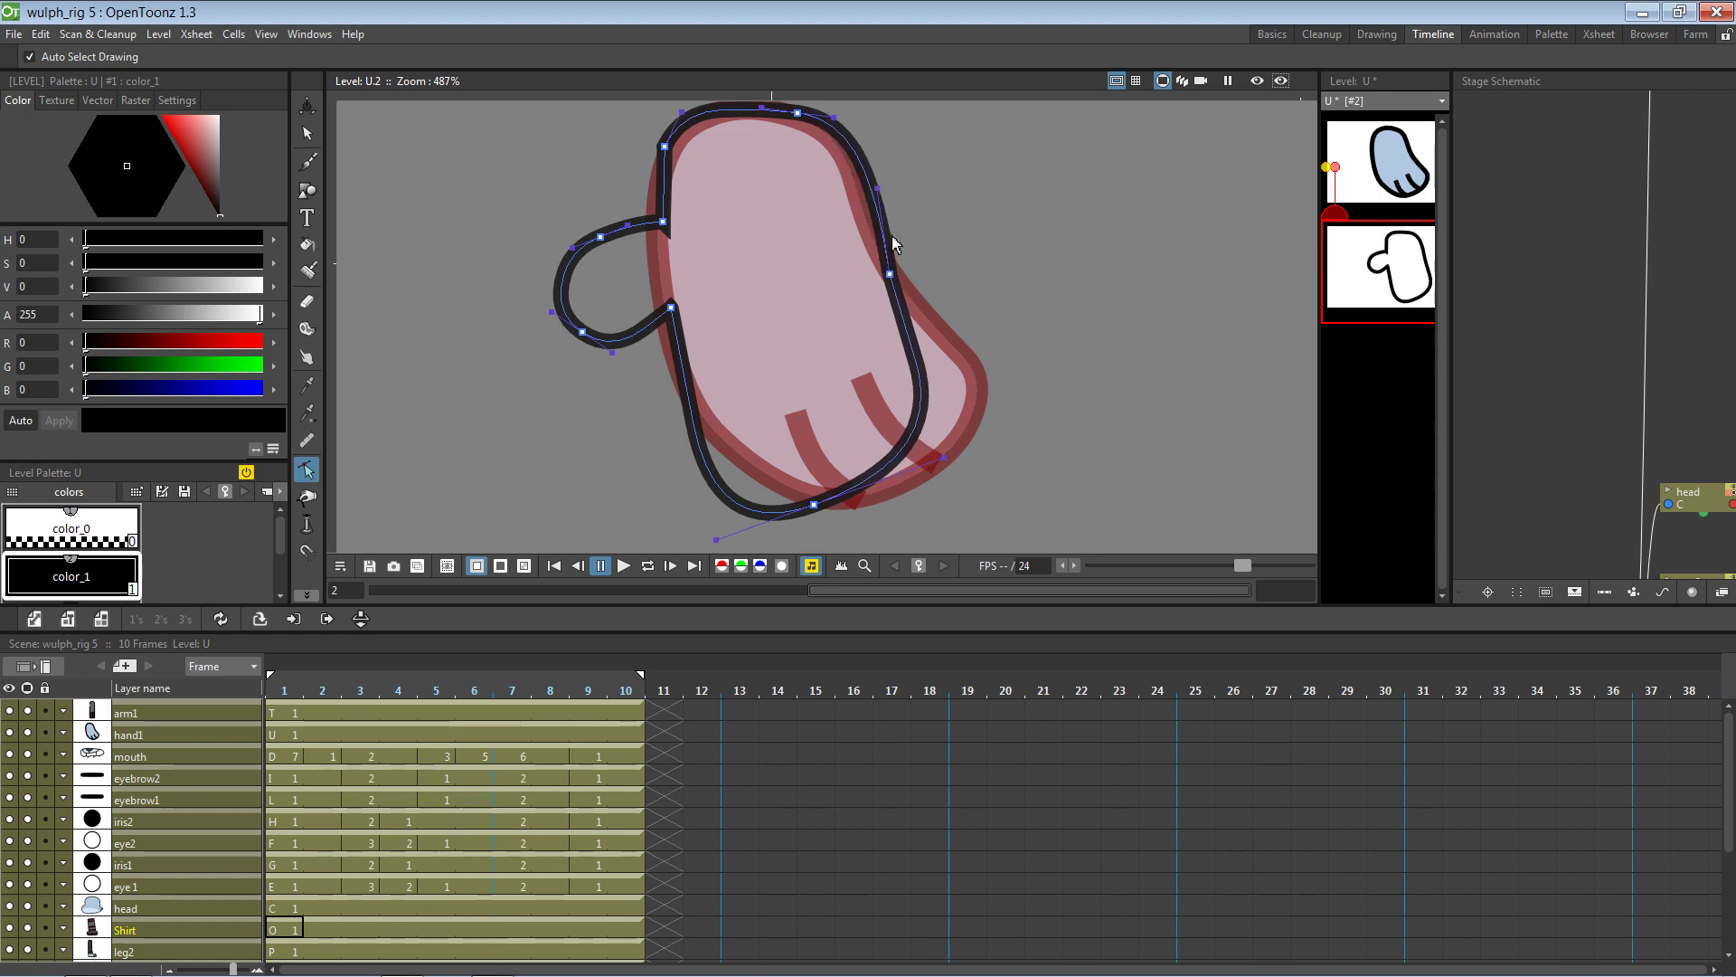
pyautogui.moveTo(882, 191); pyautogui.dragTo(869, 185)
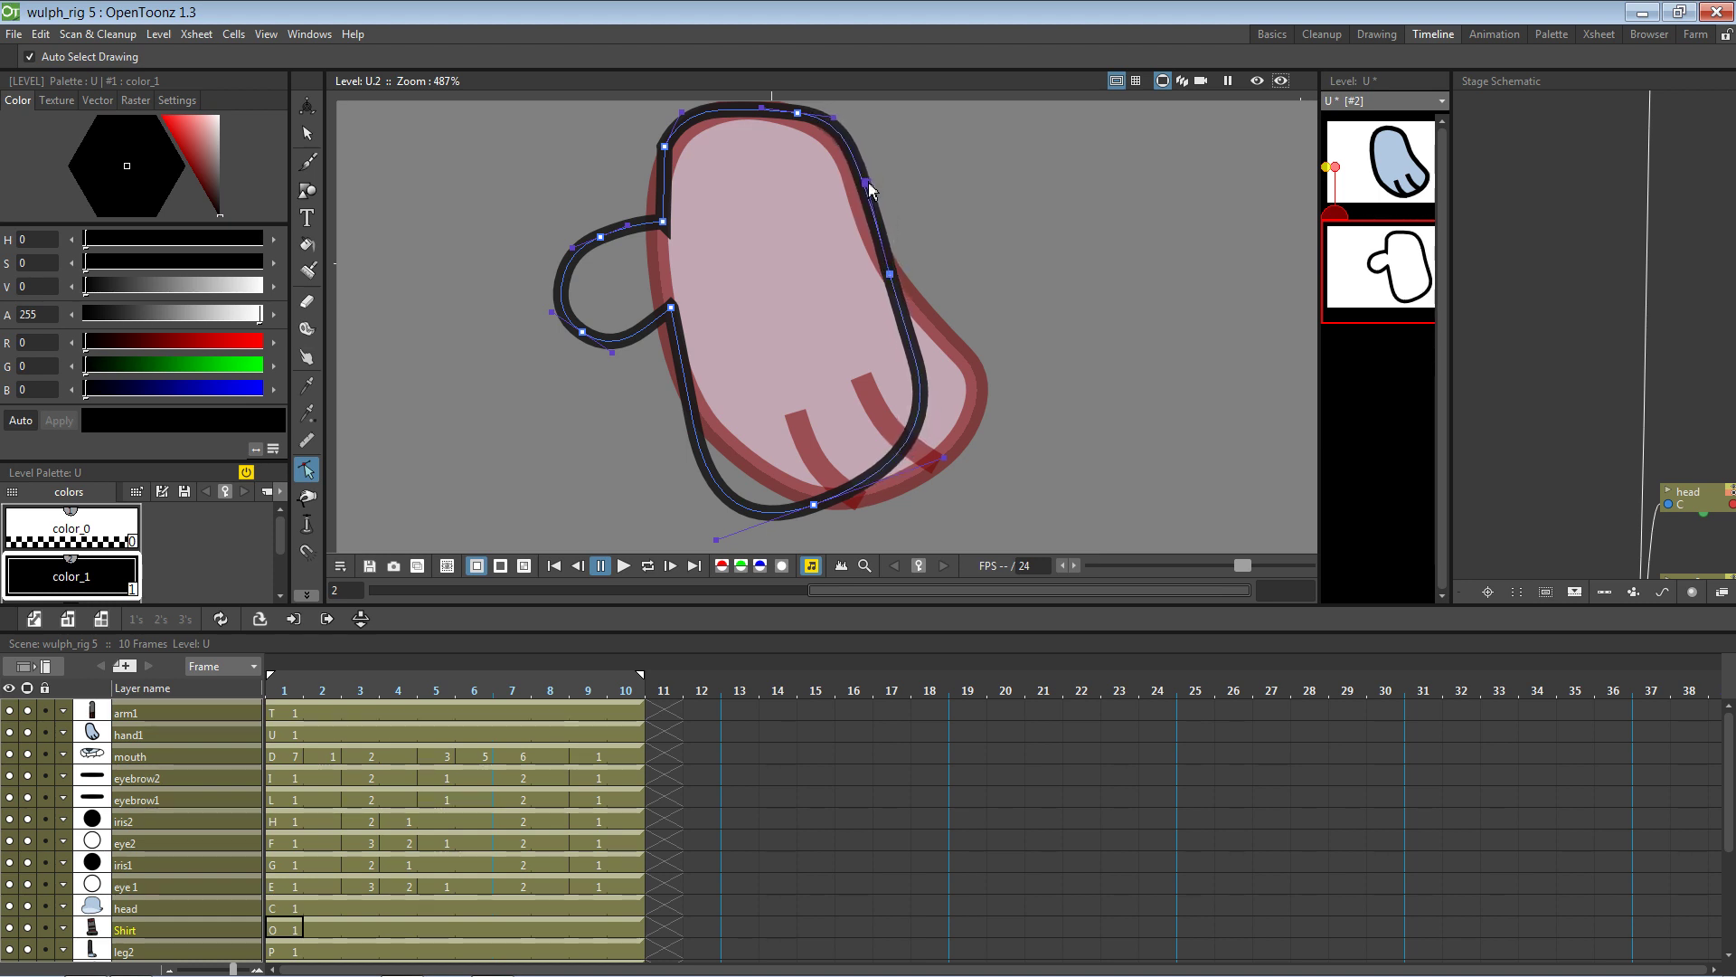
# Nudge the palm's bottom point right and up and straighten the handles along its right side, checking the reference video
pyautogui.moveTo(826, 124); pyautogui.dragTo(879, 213)
pyautogui.moveTo(836, 124); pyautogui.dragTo(840, 129)
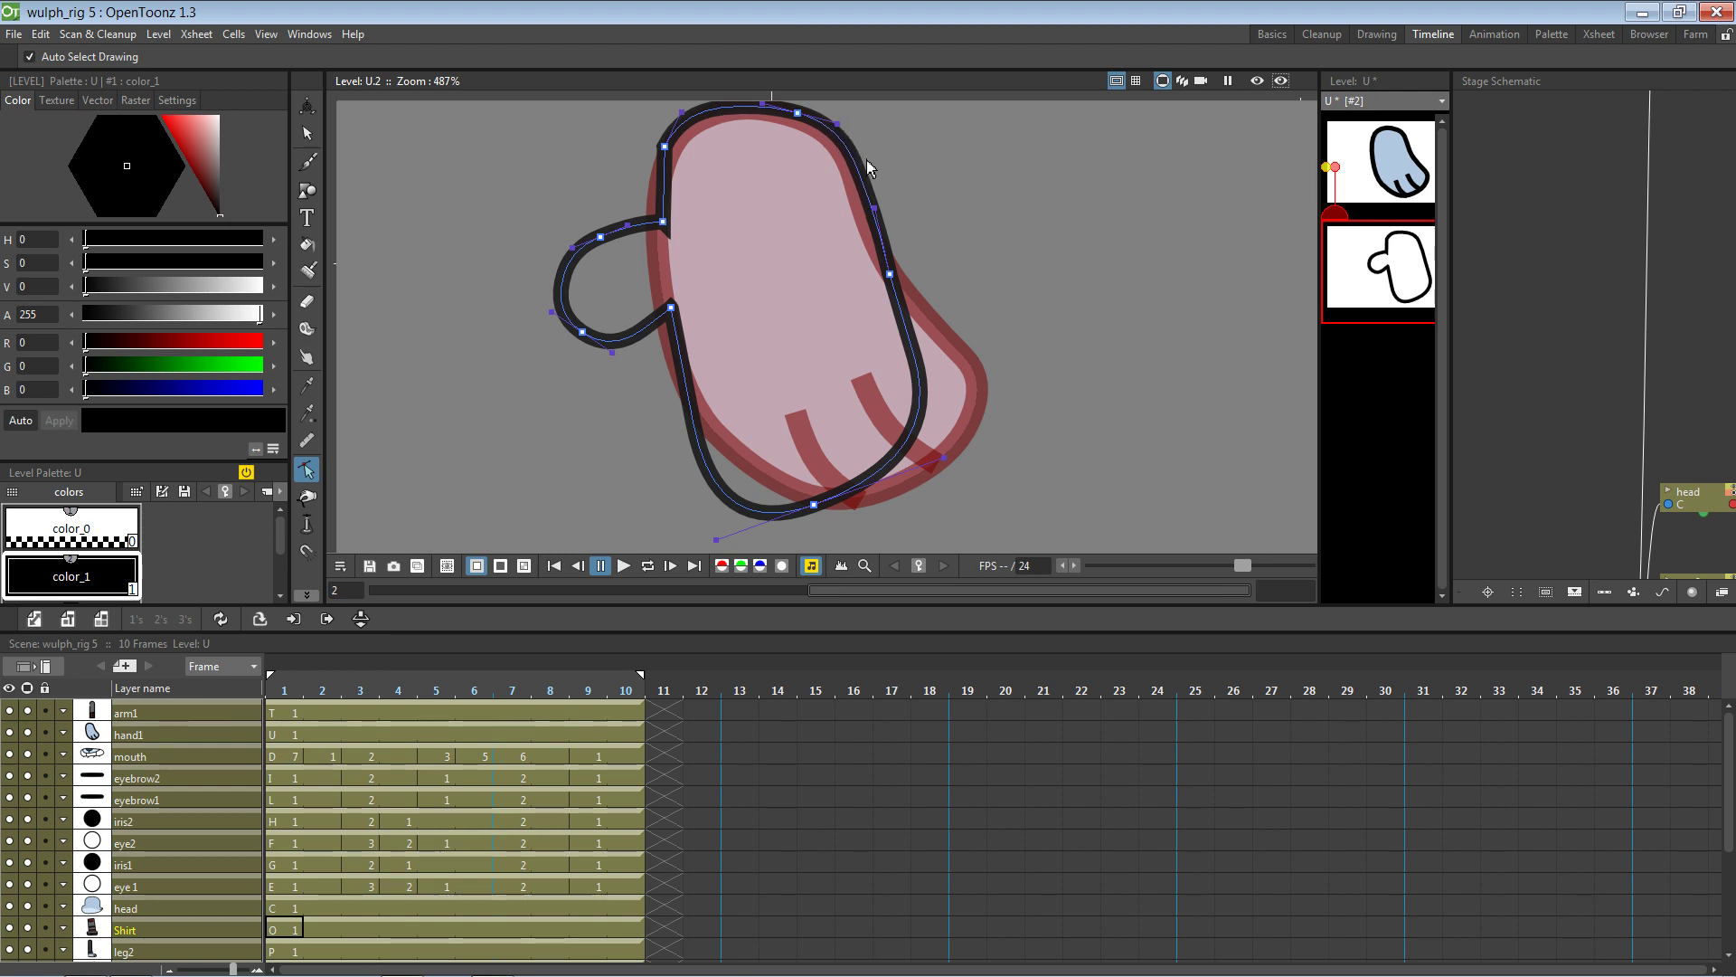
pyautogui.moveTo(834, 514); pyautogui.dragTo(870, 474)
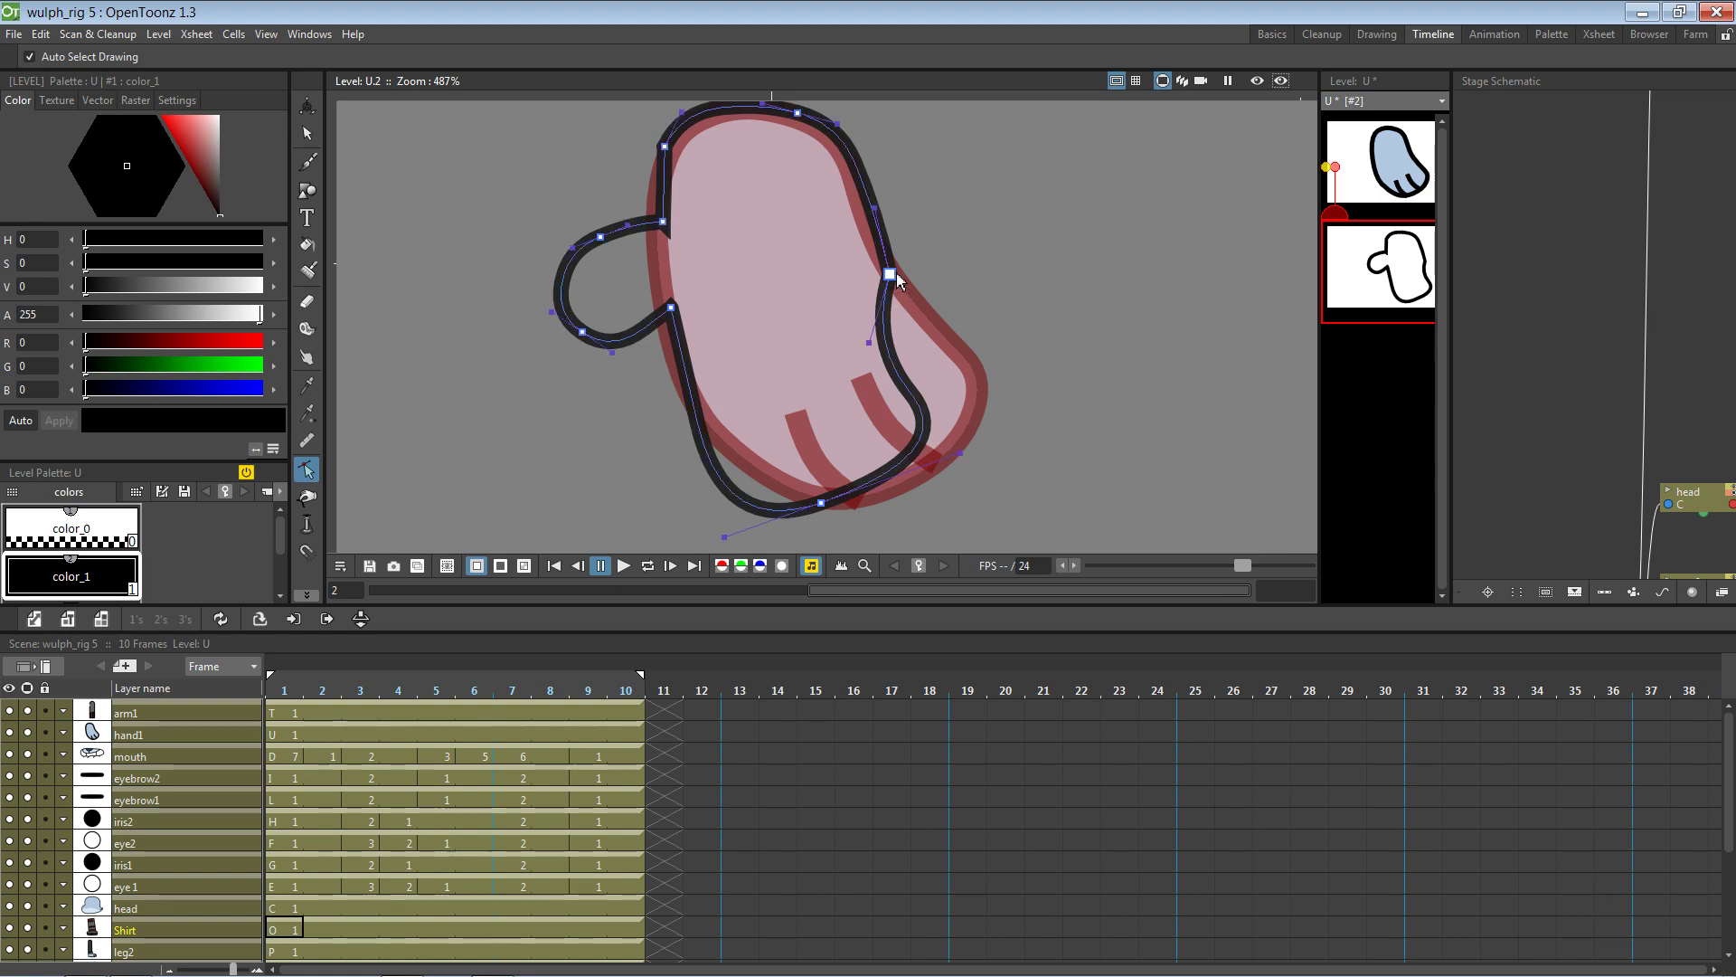
pyautogui.moveTo(869, 347)
pyautogui.mouseDown()
pyautogui.moveTo(927, 221)
pyautogui.moveTo(872, 192)
pyautogui.mouseUp()
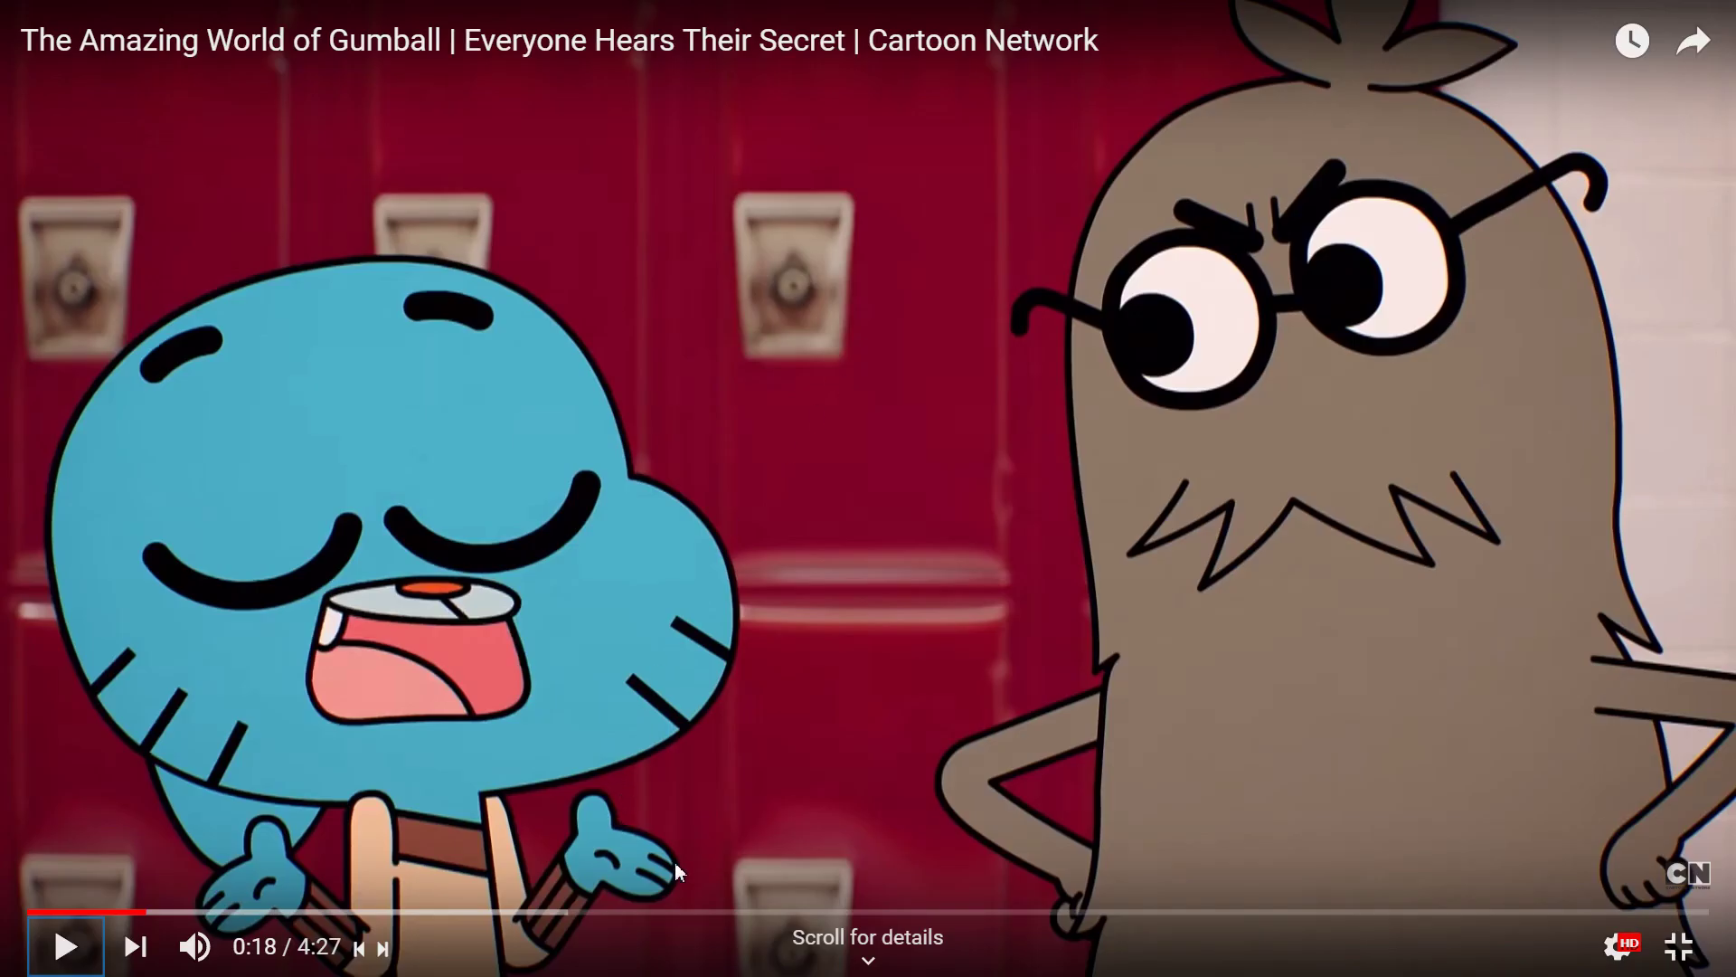
pyautogui.hotkey('alt', 'Tab')
pyautogui.hotkey('alt', 'Tab')
pyautogui.hotkey('alt', 'Tab')
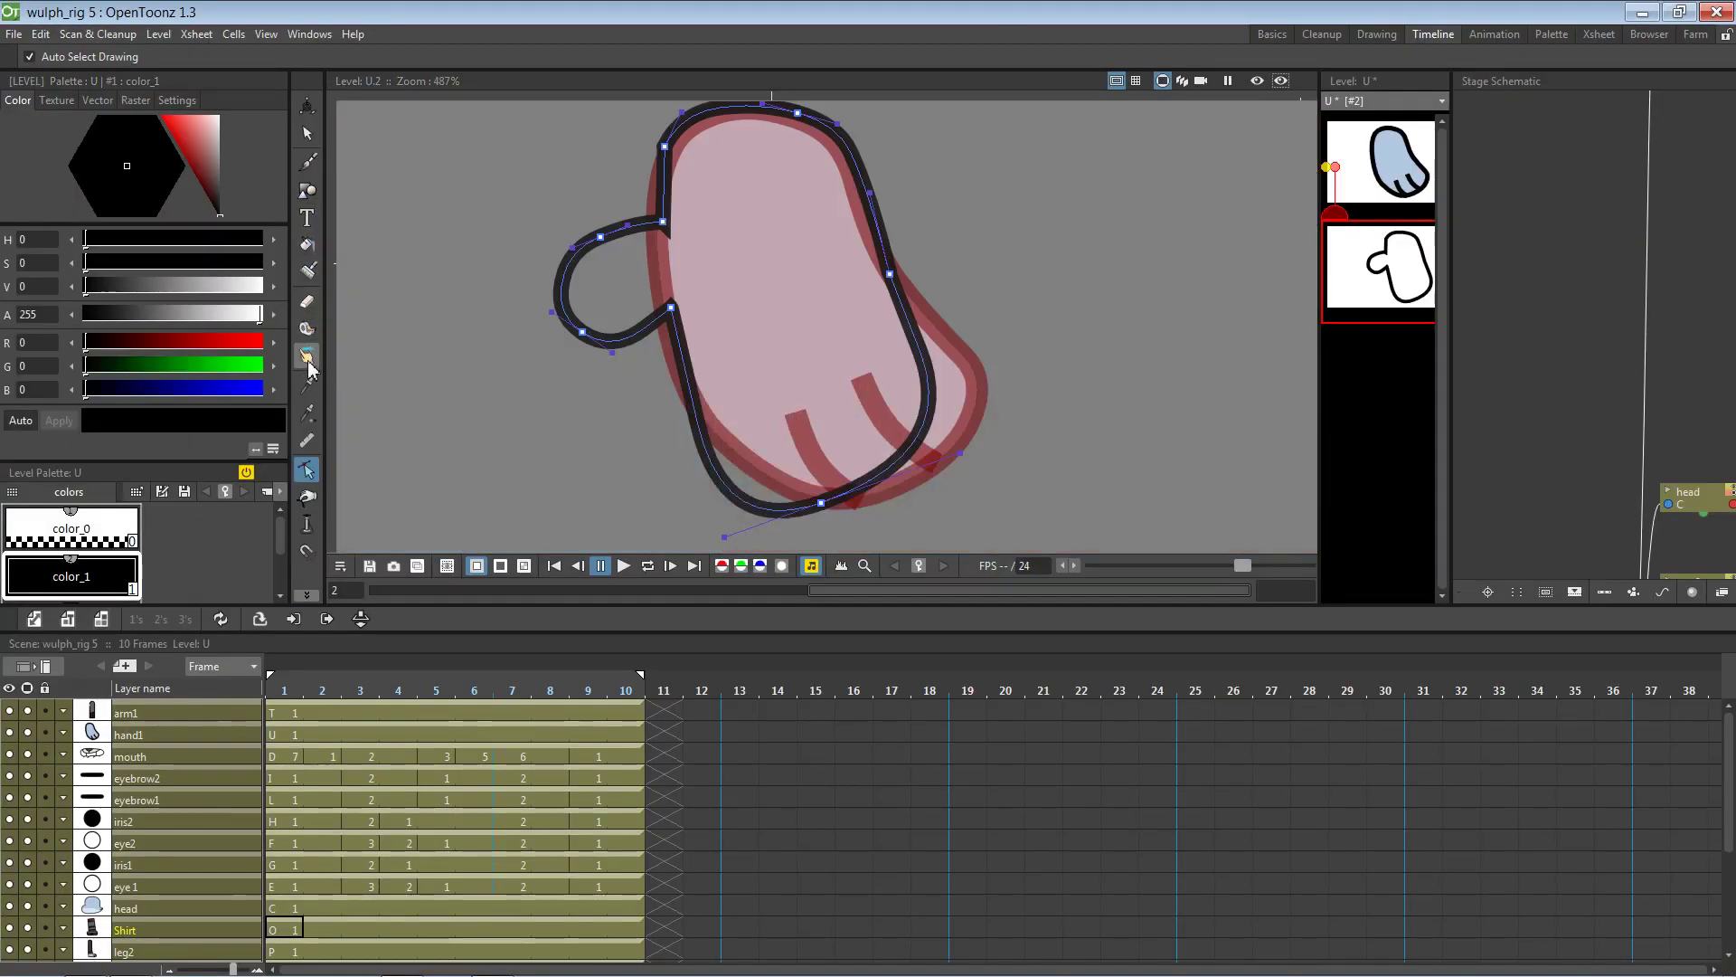
pyautogui.click(821, 502)
pyautogui.moveTo(841, 513); pyautogui.dragTo(841, 509)
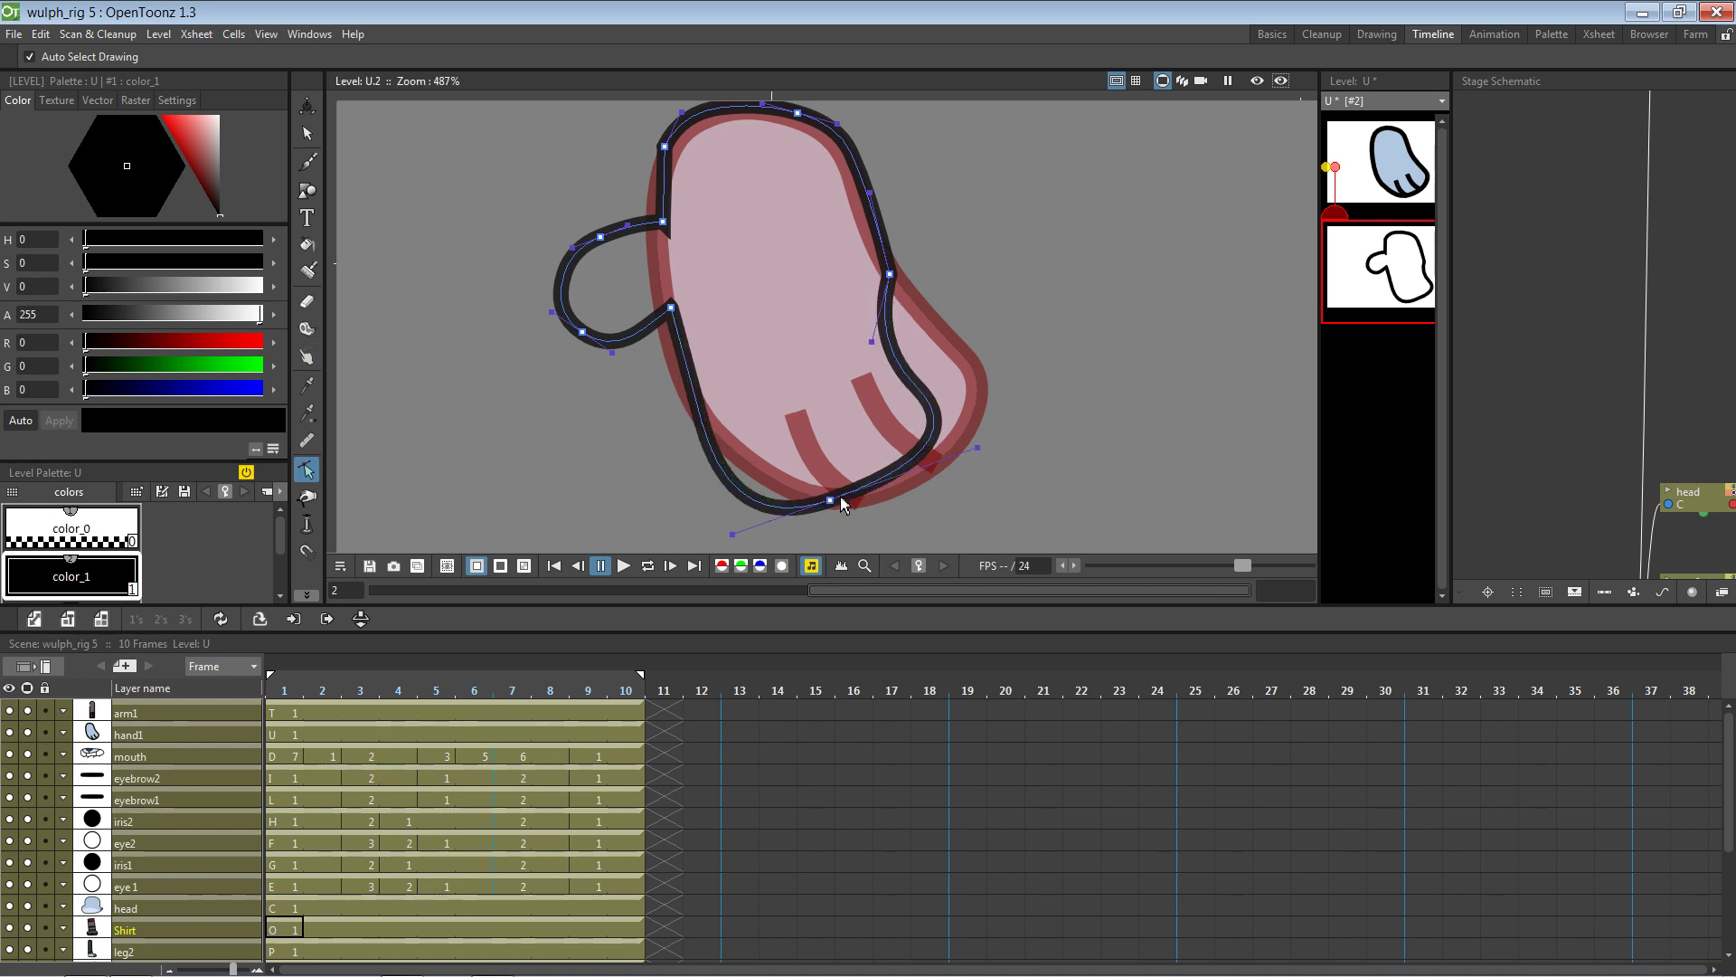
pyautogui.hotkey('ctrl', 'z')
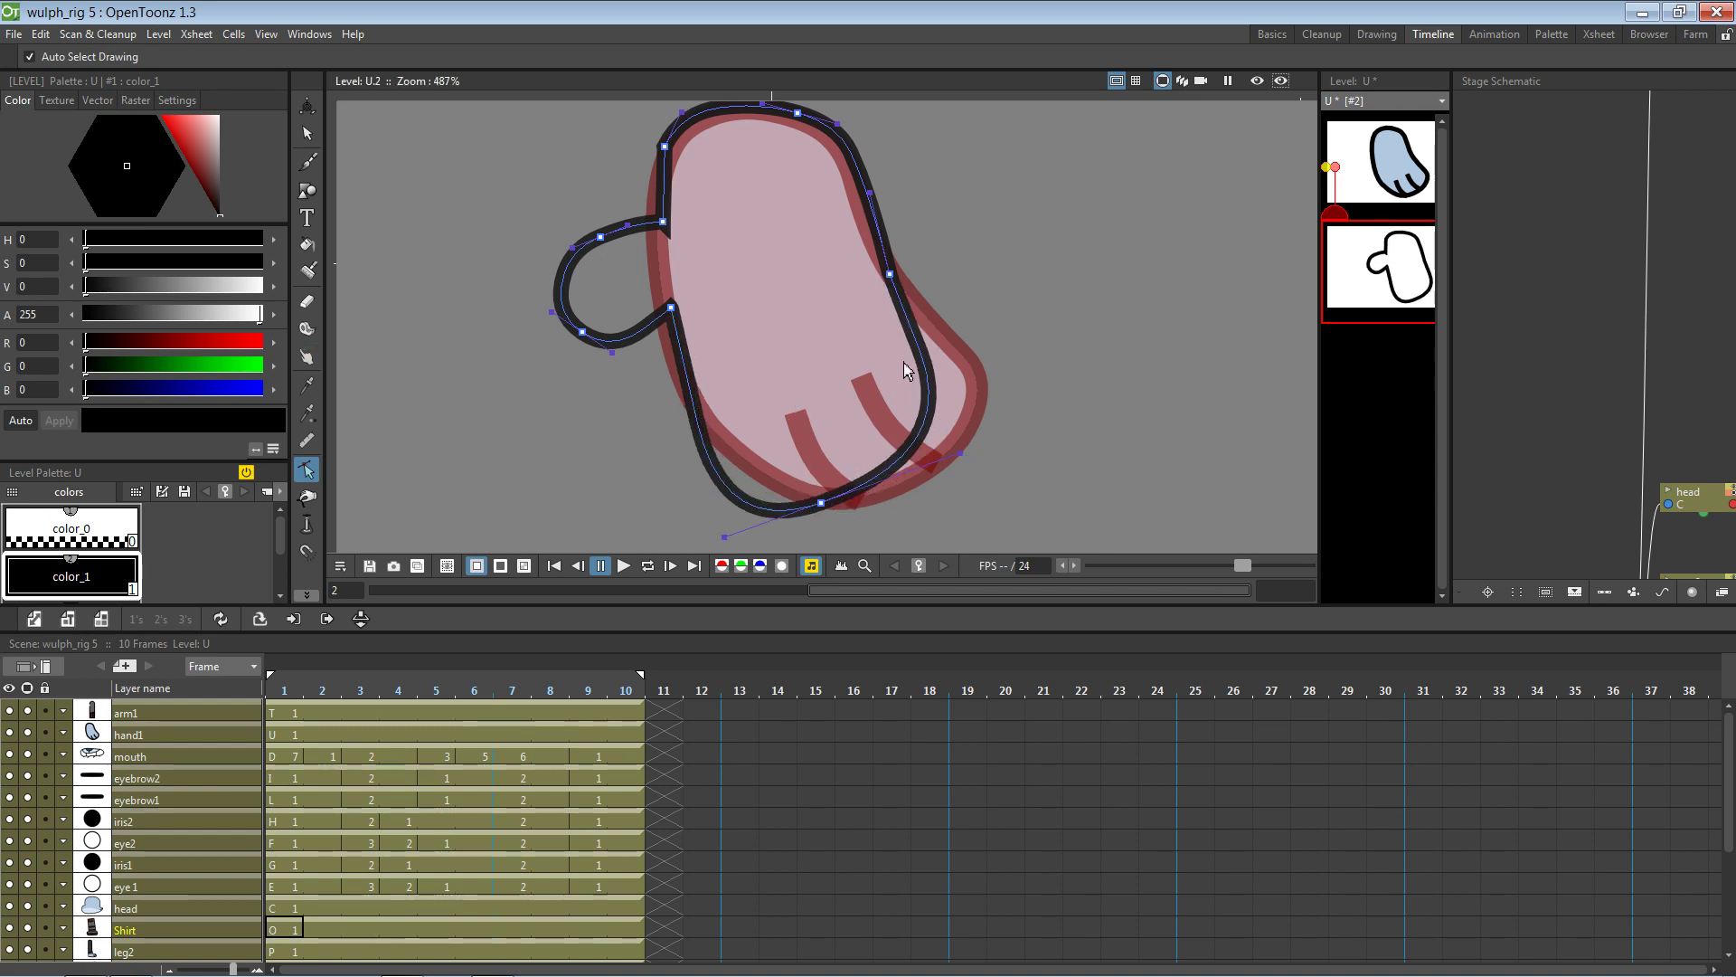
# Move the middle point on the palm's right side slightly up and right
pyautogui.click(891, 274)
pyautogui.moveTo(899, 282); pyautogui.dragTo(907, 272)
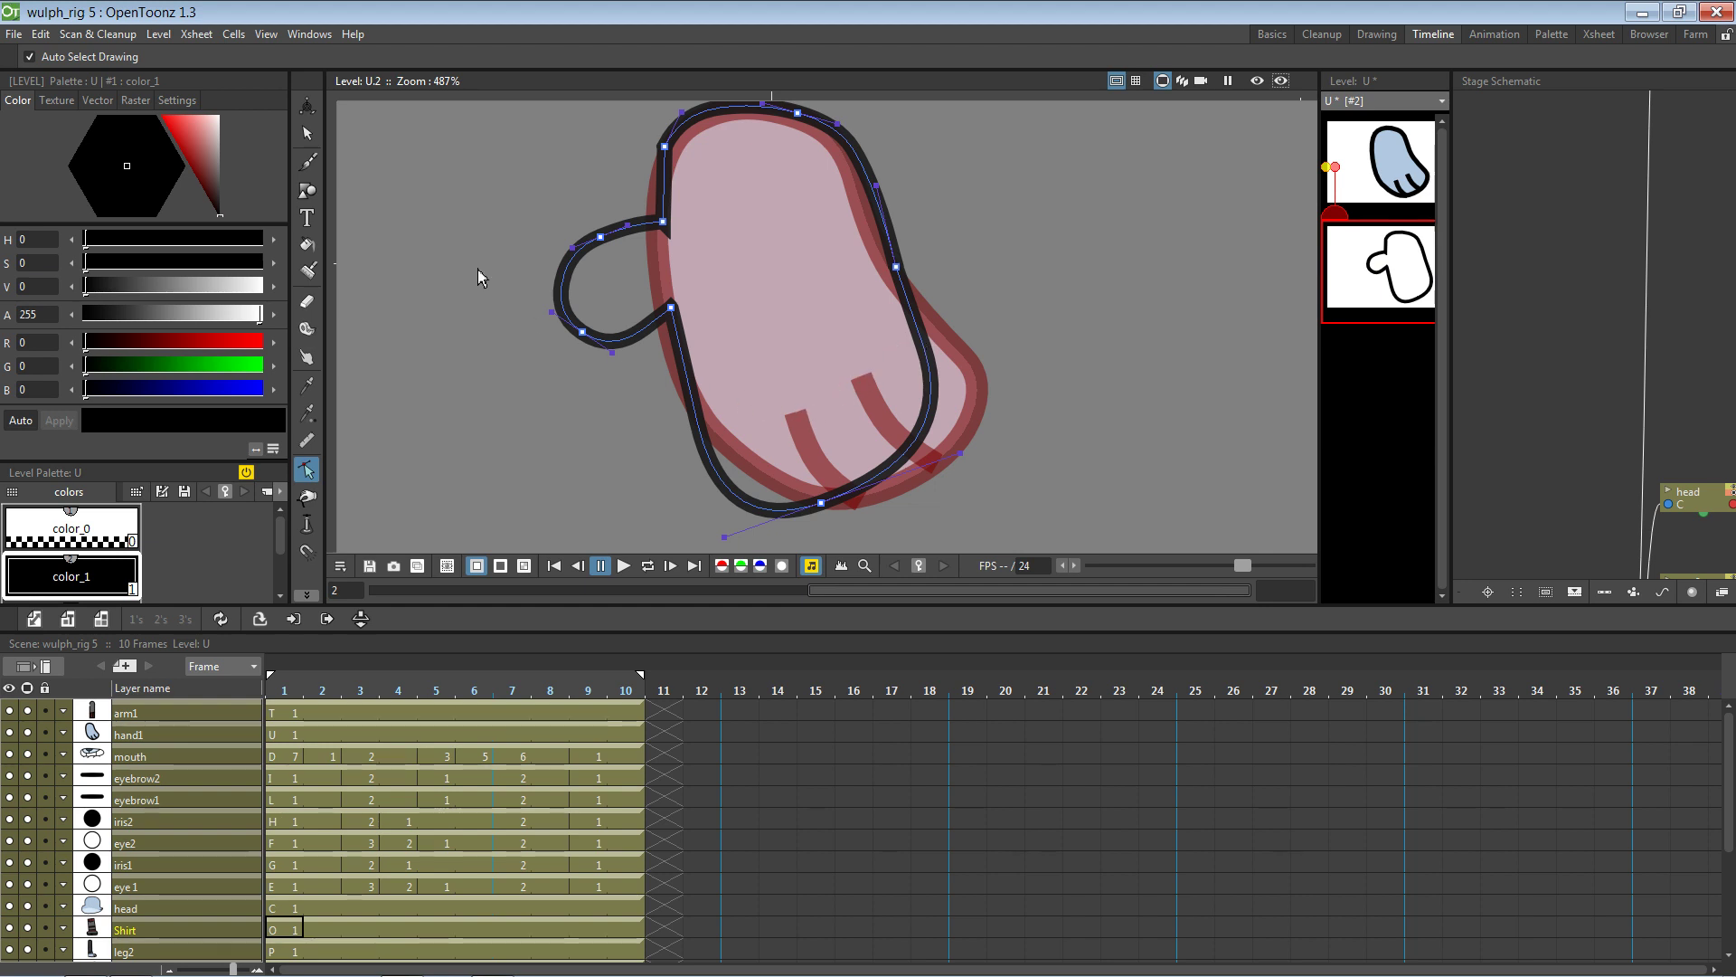
# Draw two short straight finger lines rising from the bottom edge of the palm with the Polyline shape at size 1.48
pyautogui.click(306, 162)
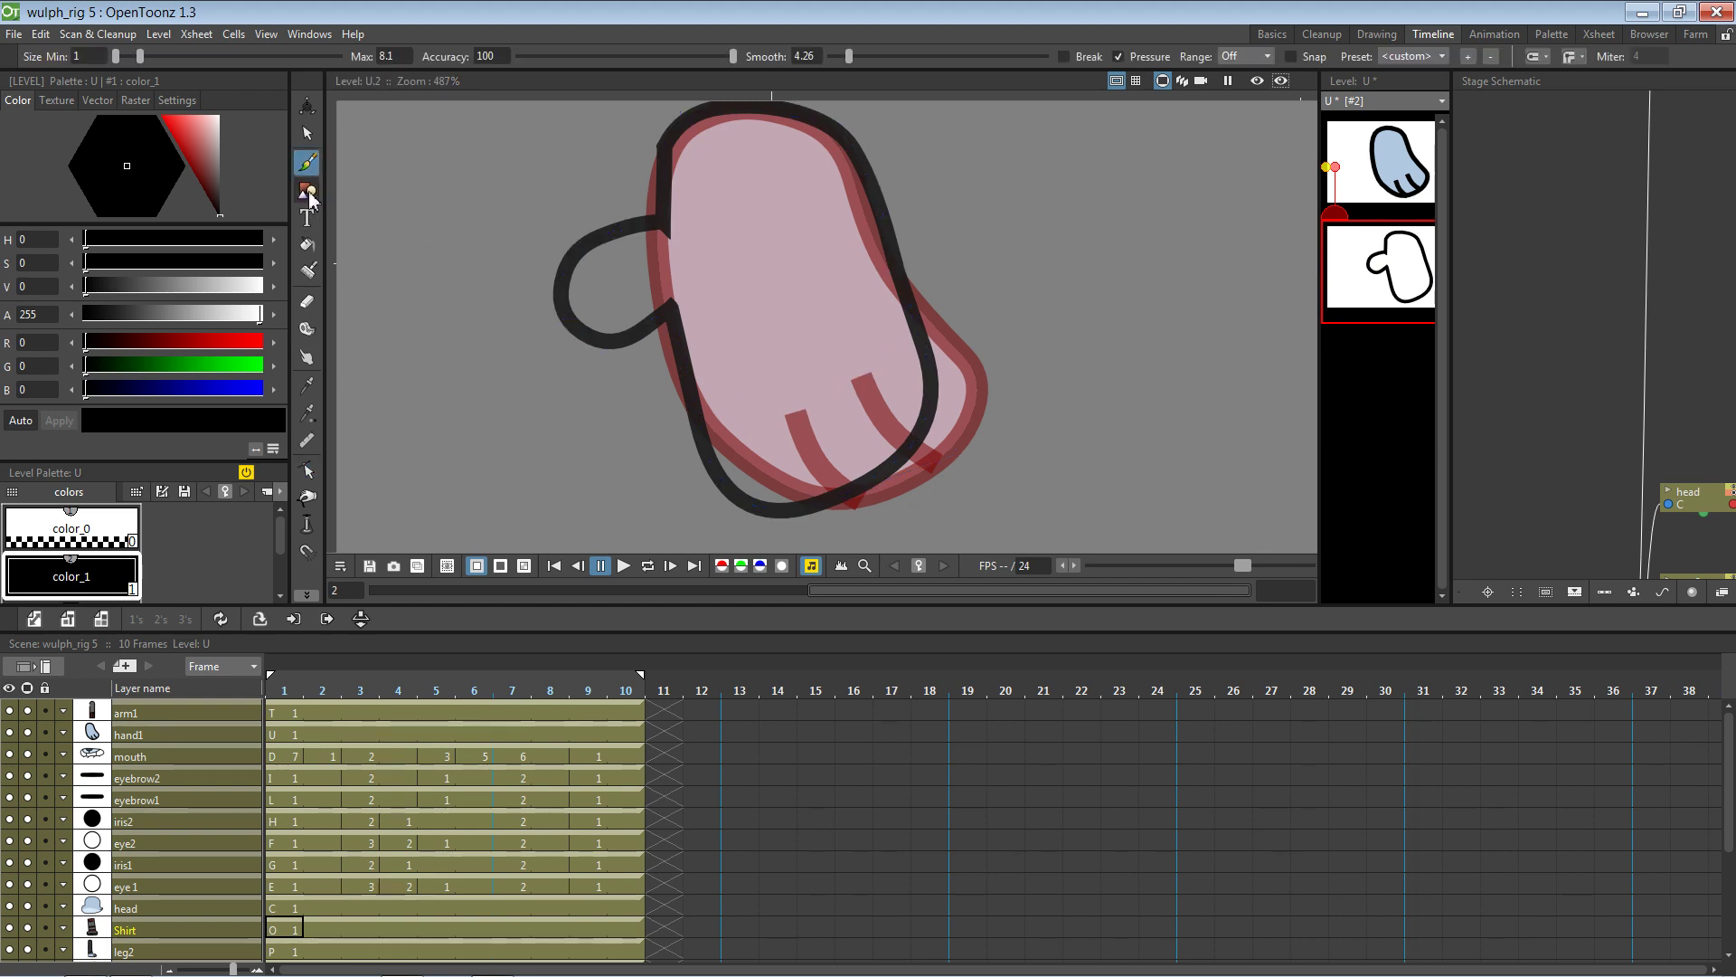
pyautogui.click(308, 193)
pyautogui.click(812, 507)
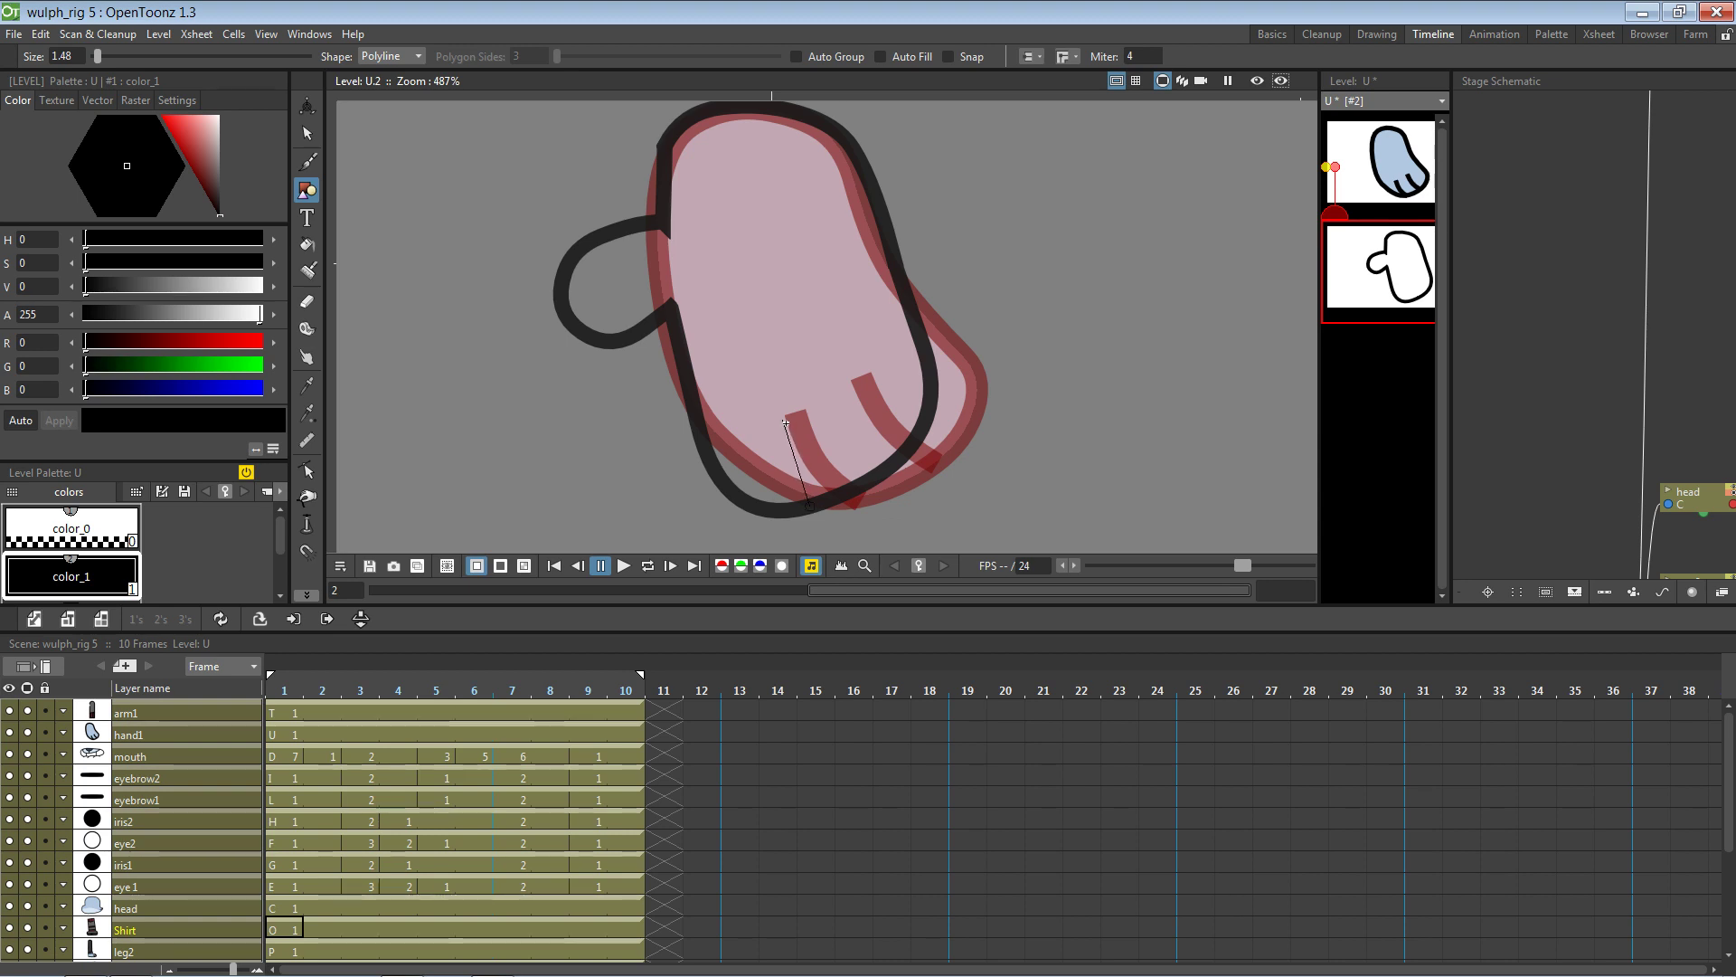
pyautogui.doubleClick(782, 420)
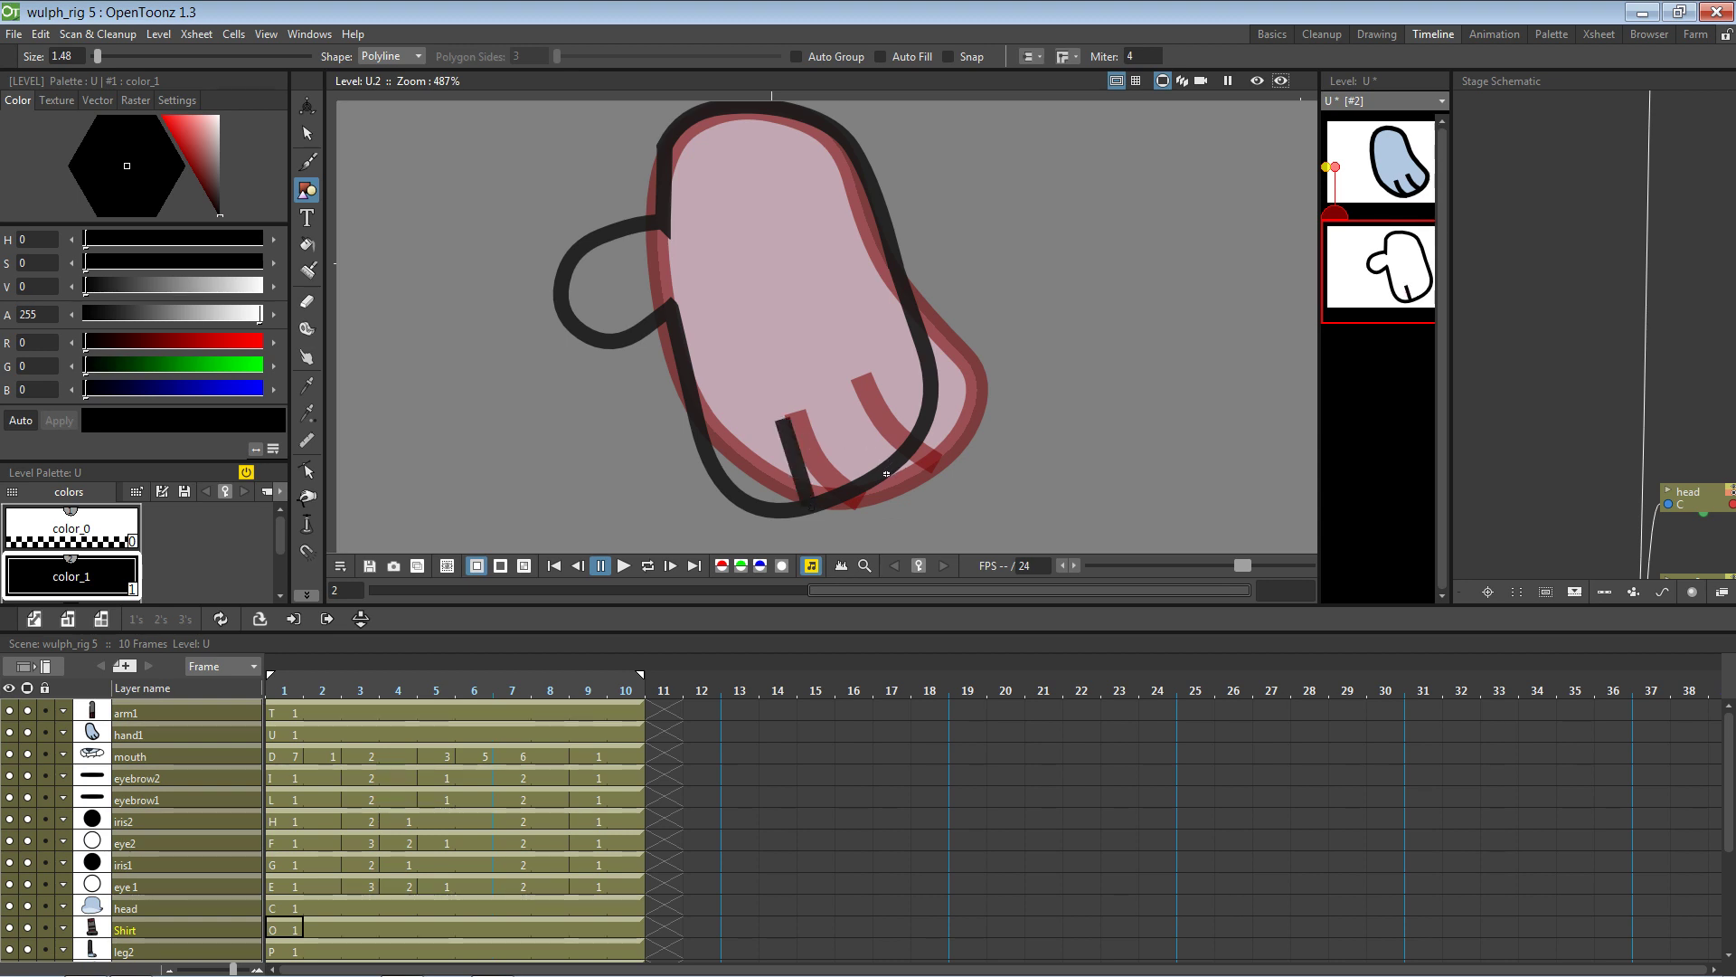
pyautogui.doubleClick(850, 393)
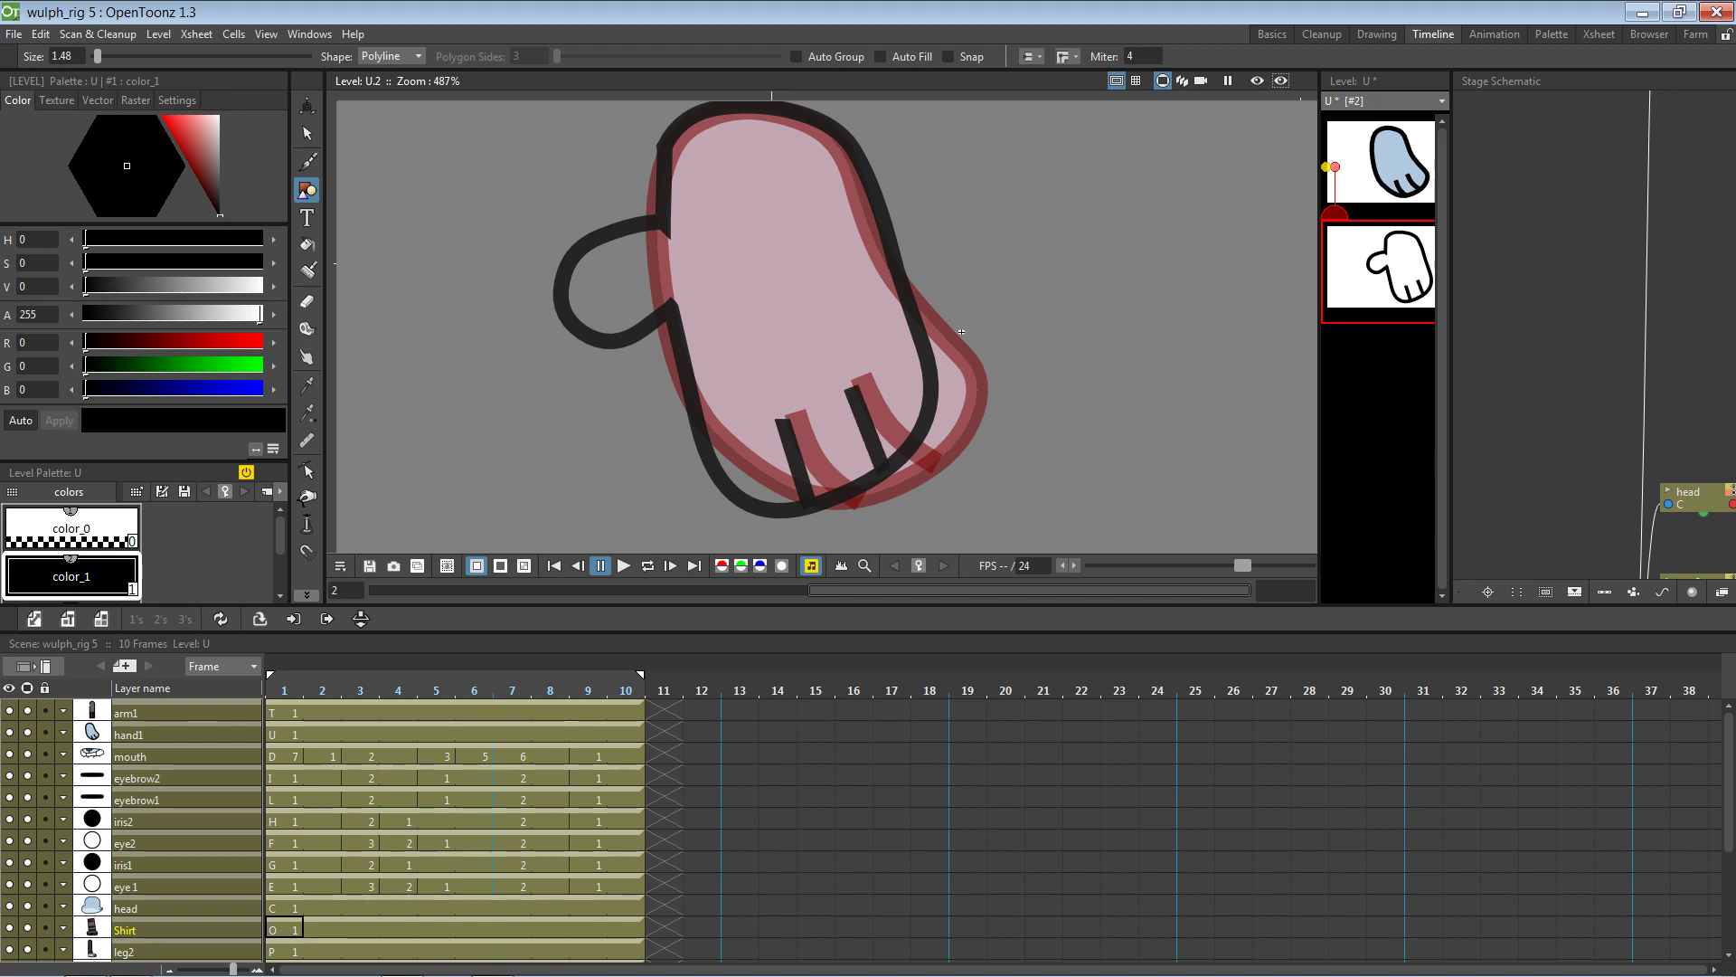
# In drawing 1 of level U, give both finger lines round caps, comparing them with the reference video
pyautogui.click(1416, 174)
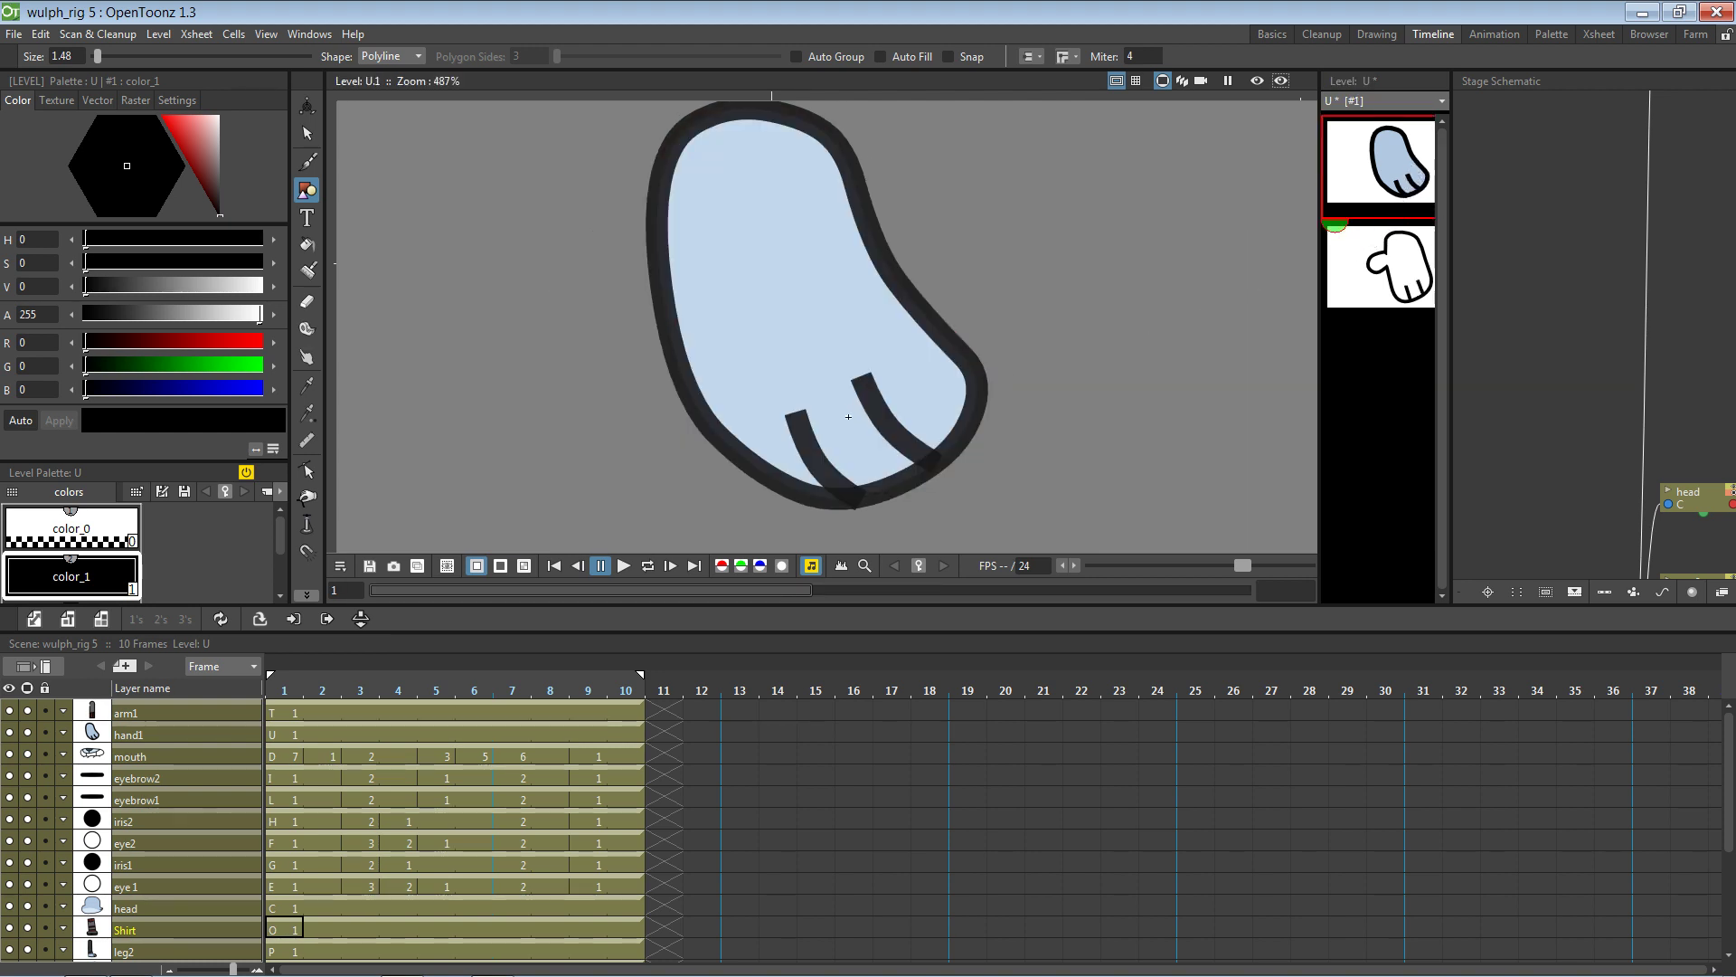
pyautogui.press('s')
pyautogui.click(817, 443)
pyautogui.hotkey('alt', 'Tab')
pyautogui.hotkey('alt', 'Tab')
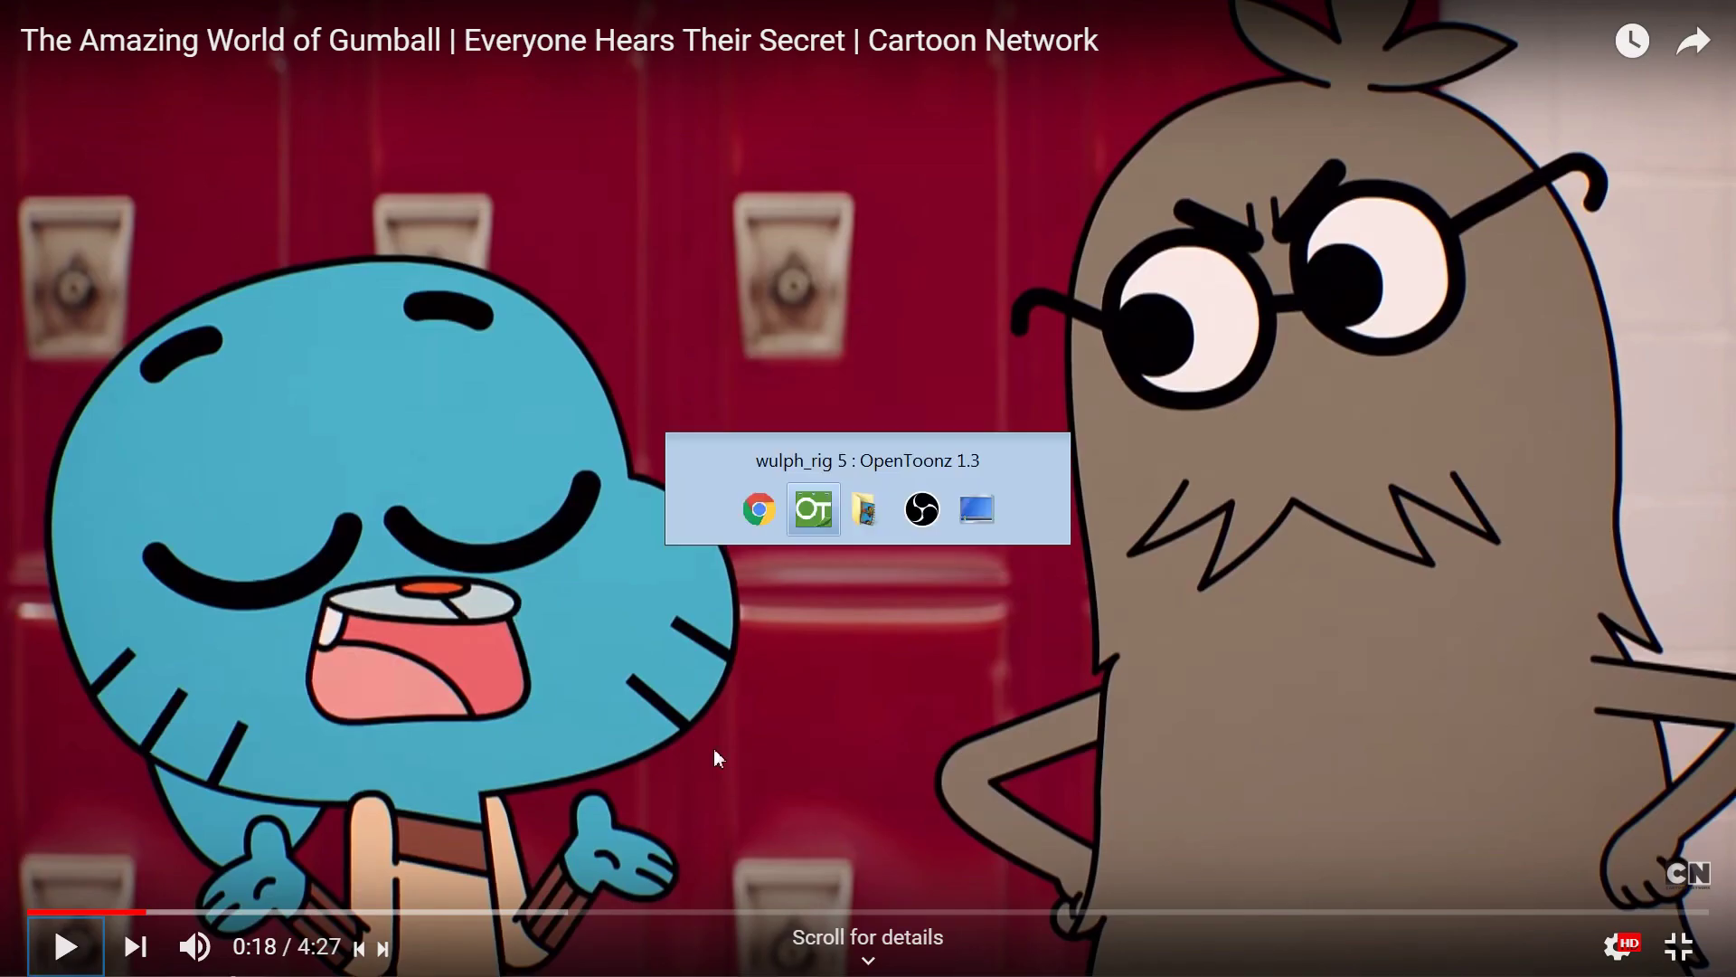
pyautogui.keyDown('shift'); pyautogui.click(914, 442); pyautogui.keyUp('shift')
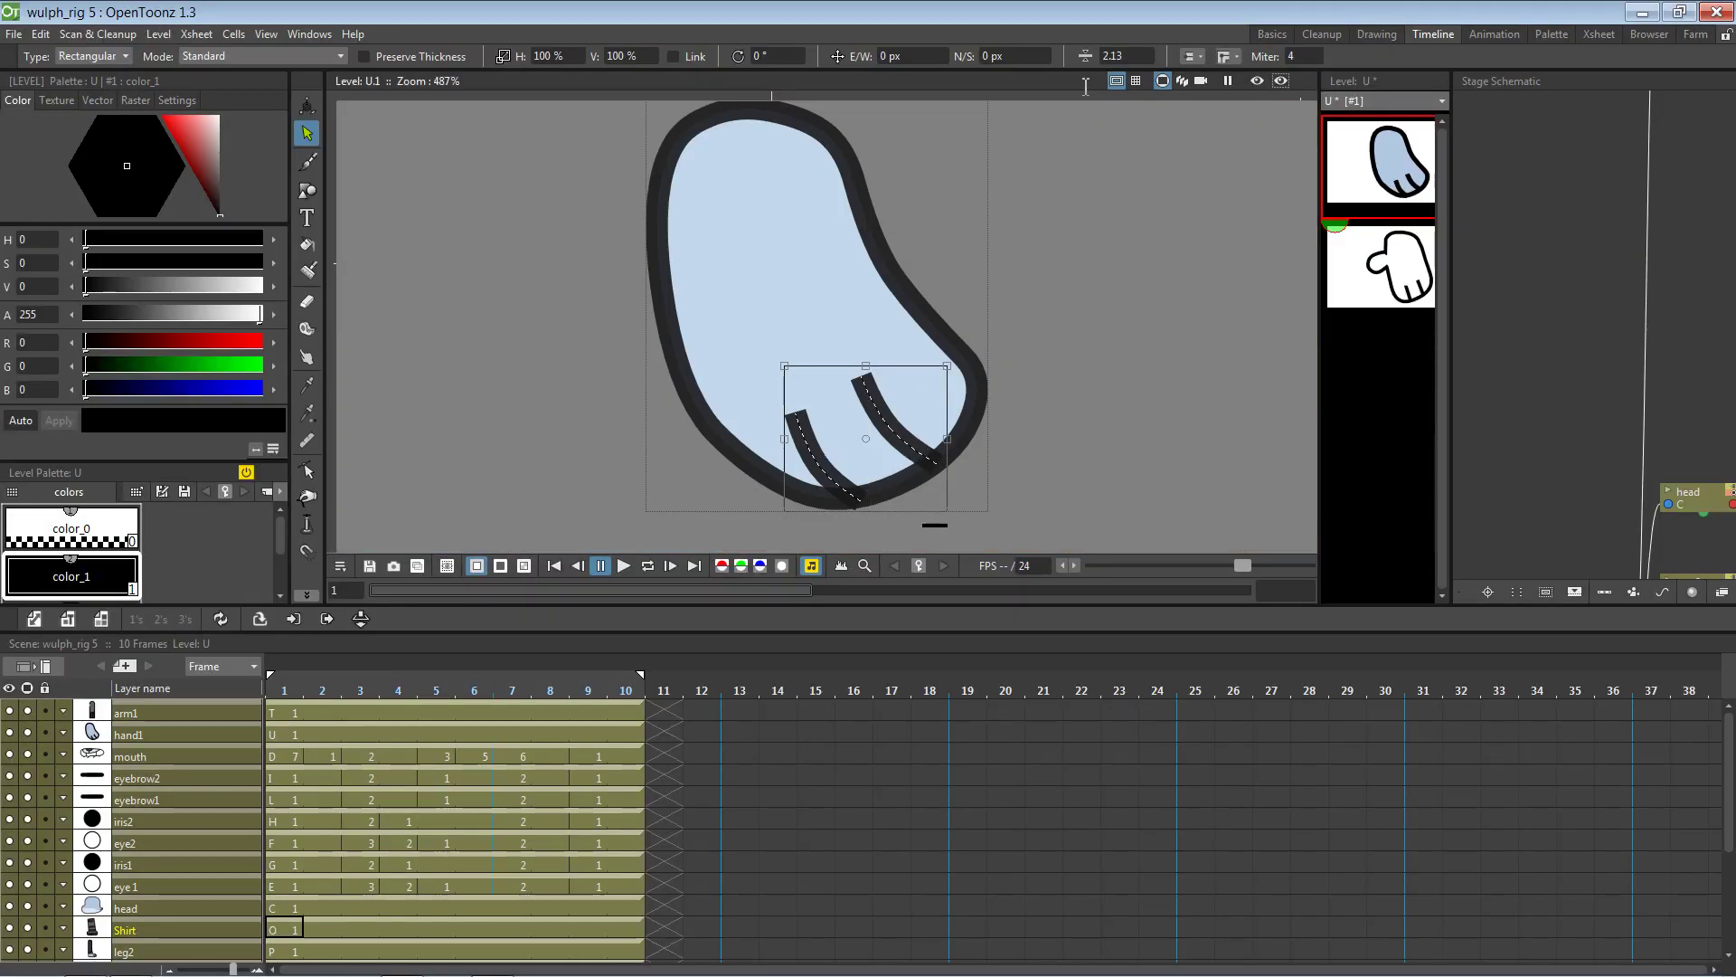
pyautogui.click(1192, 96)
pyautogui.click(1093, 174)
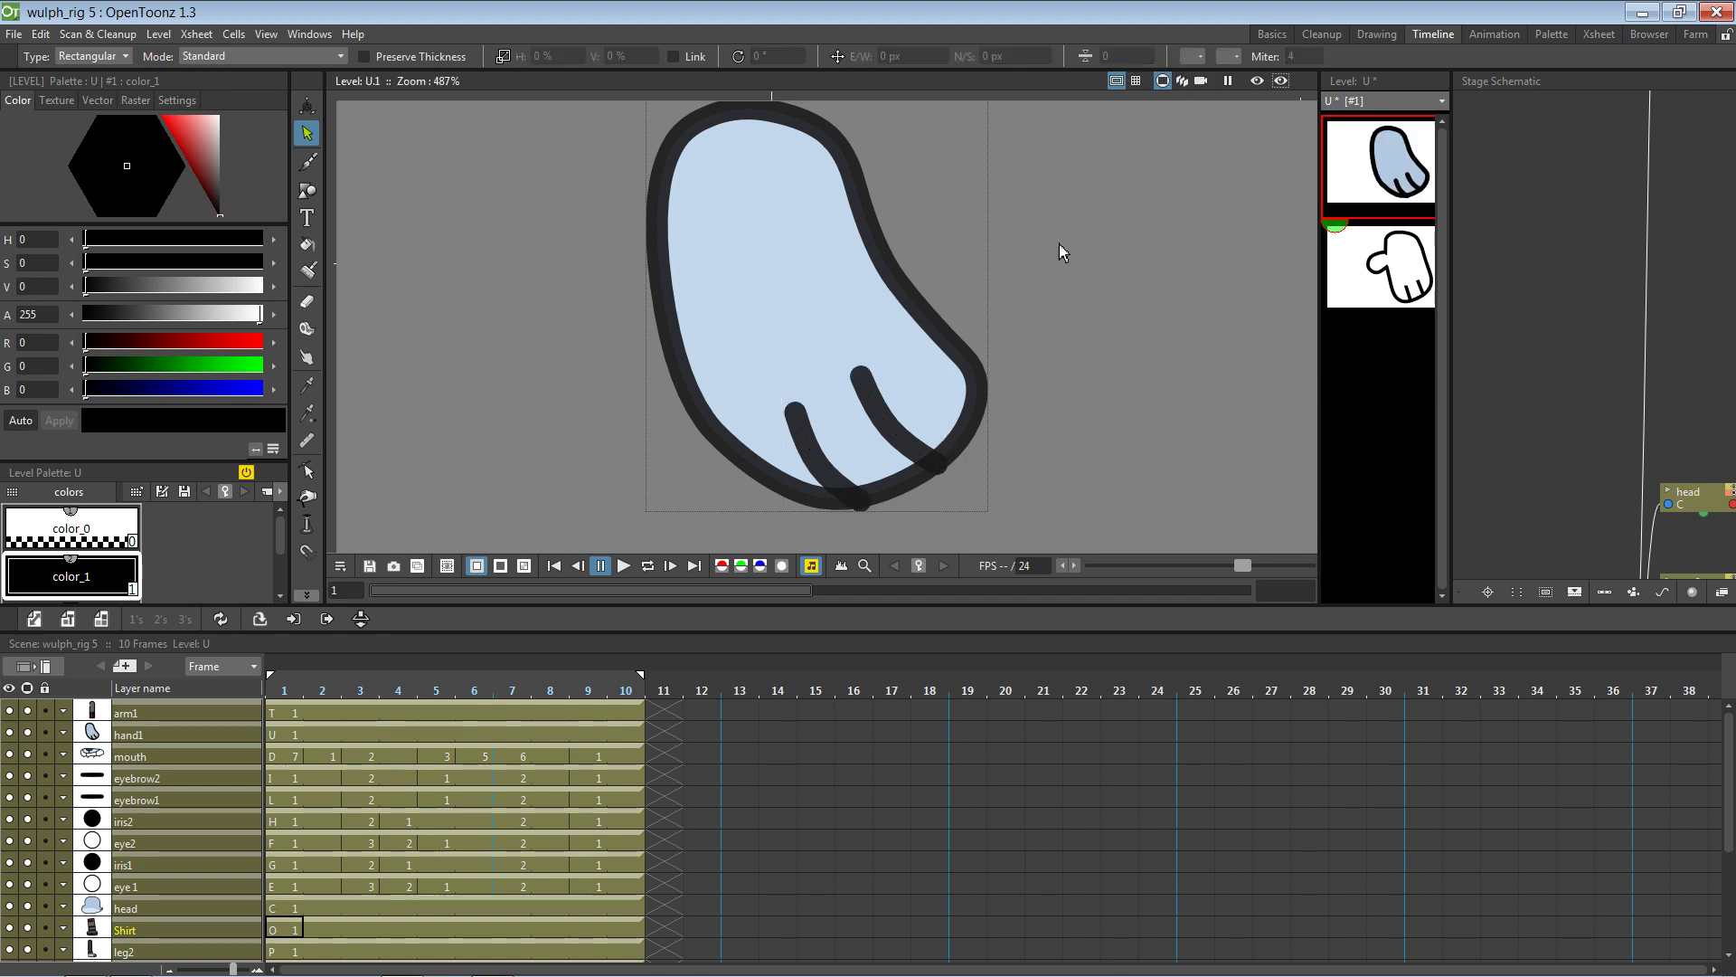
# Pull the lower ends of drawing 1's two finger lines slightly left so they stay inside the hand outline
pyautogui.press('c')
pyautogui.click(860, 499)
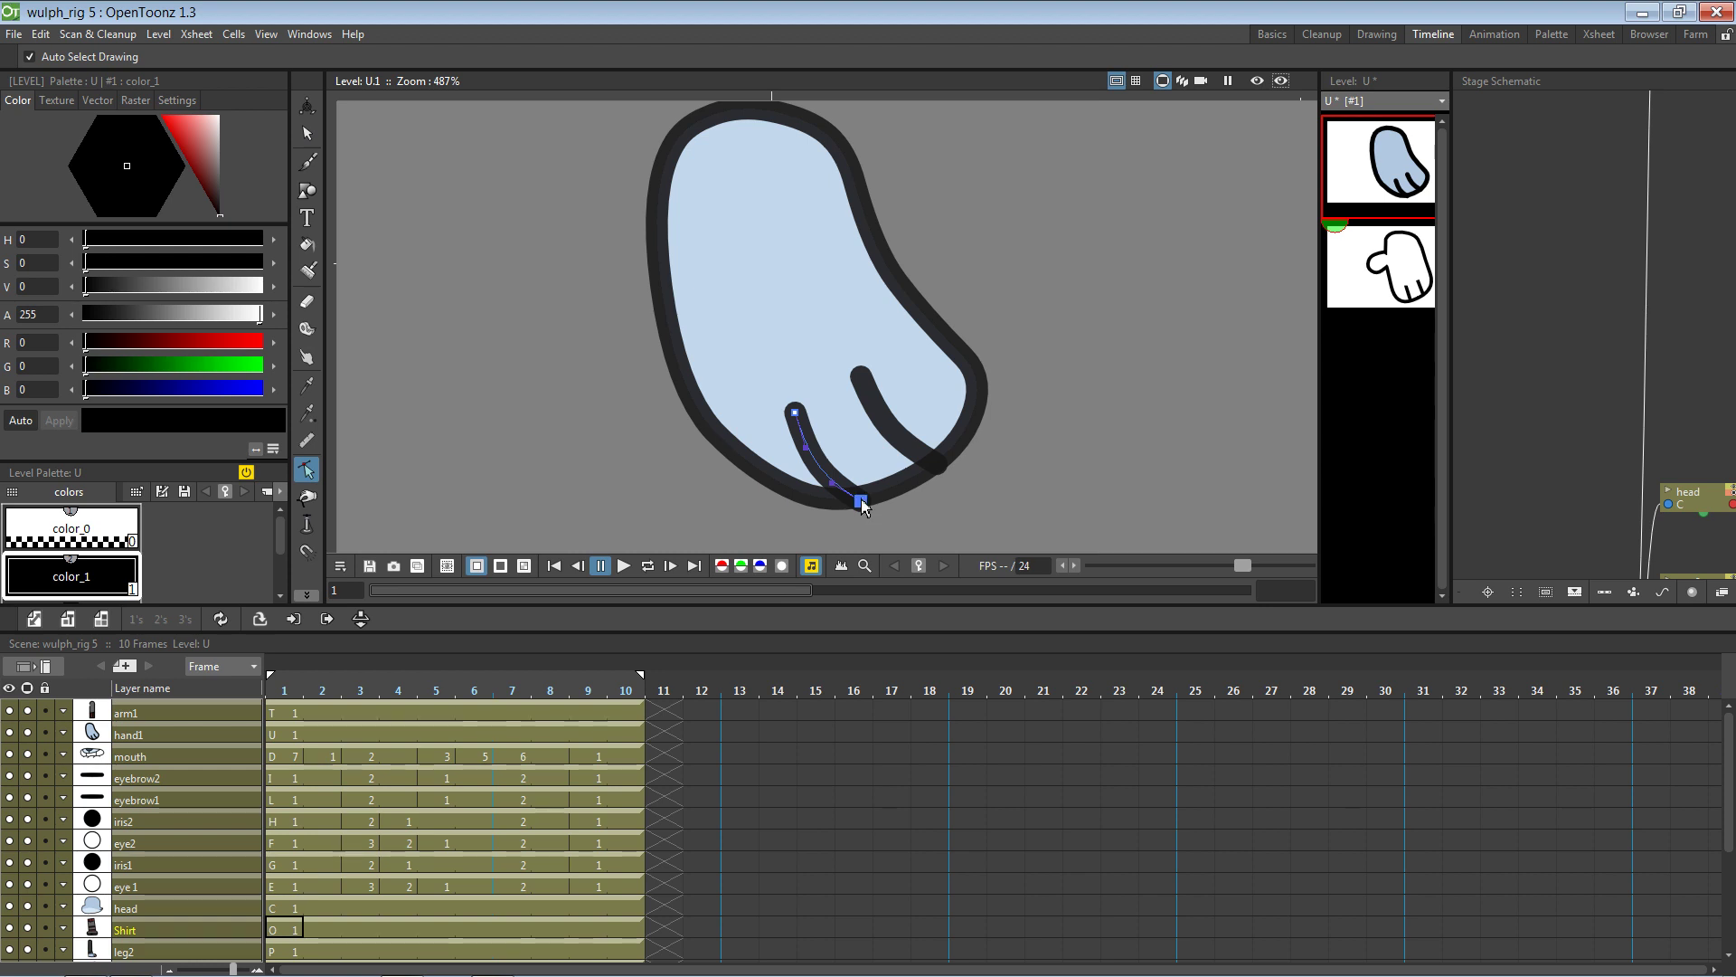
pyautogui.click(937, 464)
pyautogui.moveTo(937, 464); pyautogui.dragTo(931, 462)
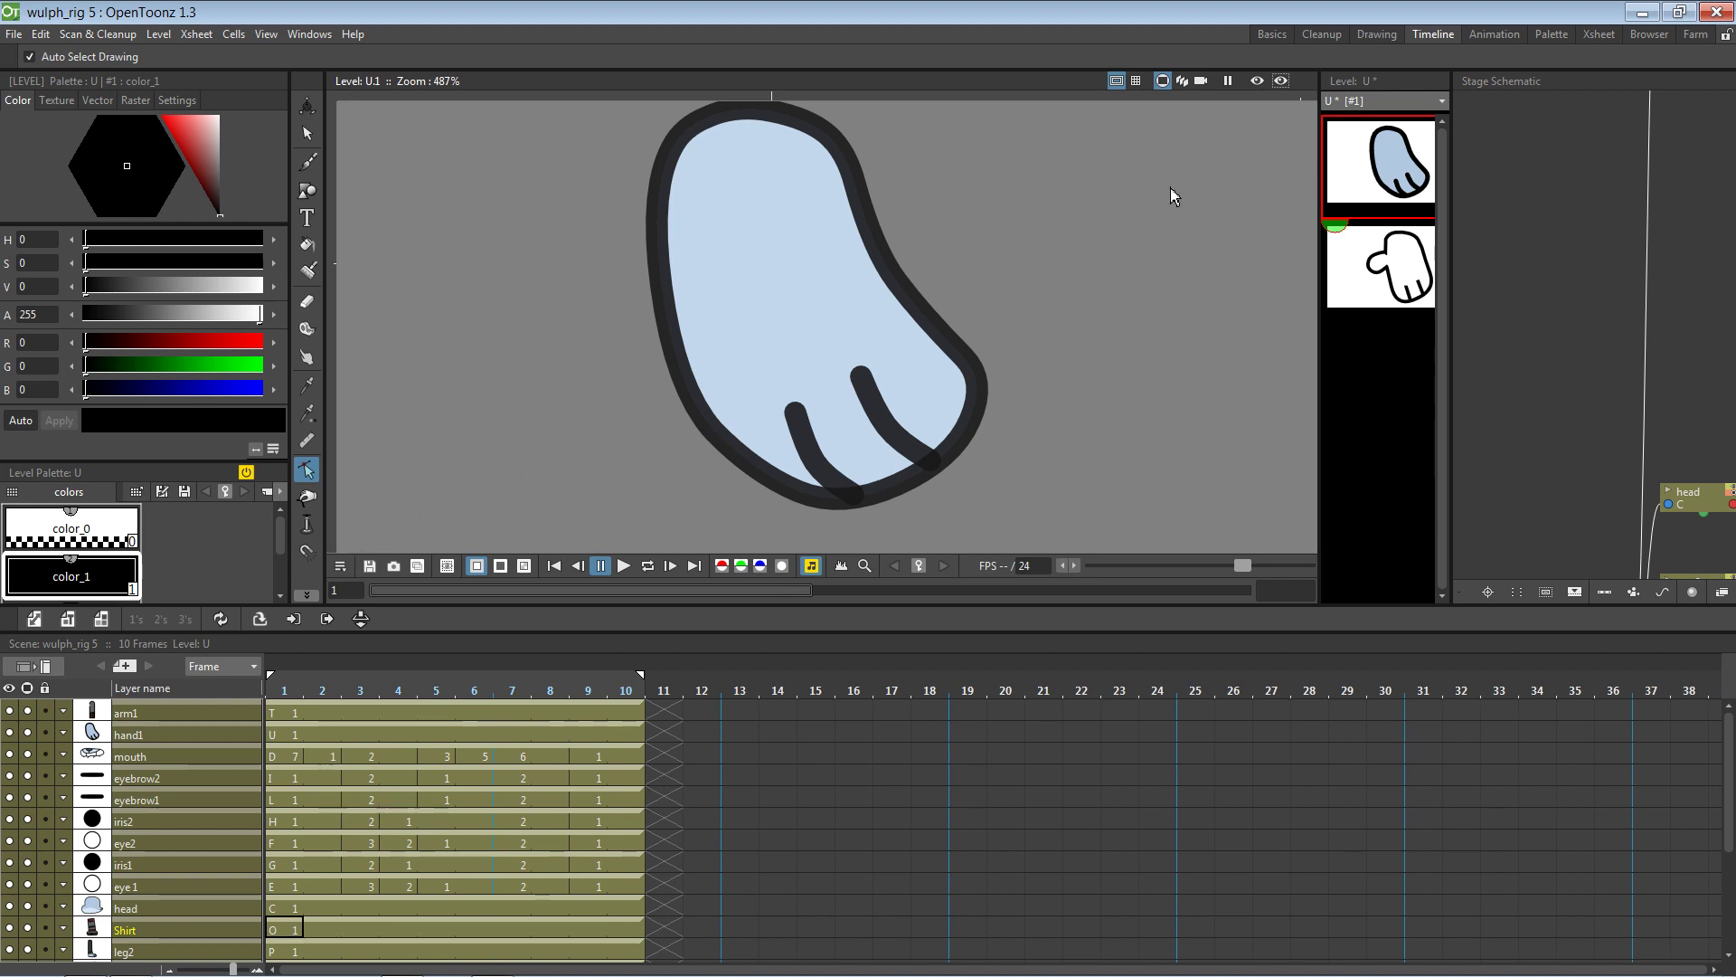
# Fill the palm and thumb of drawing 2 with the light blue color_3
pyautogui.click(1393, 273)
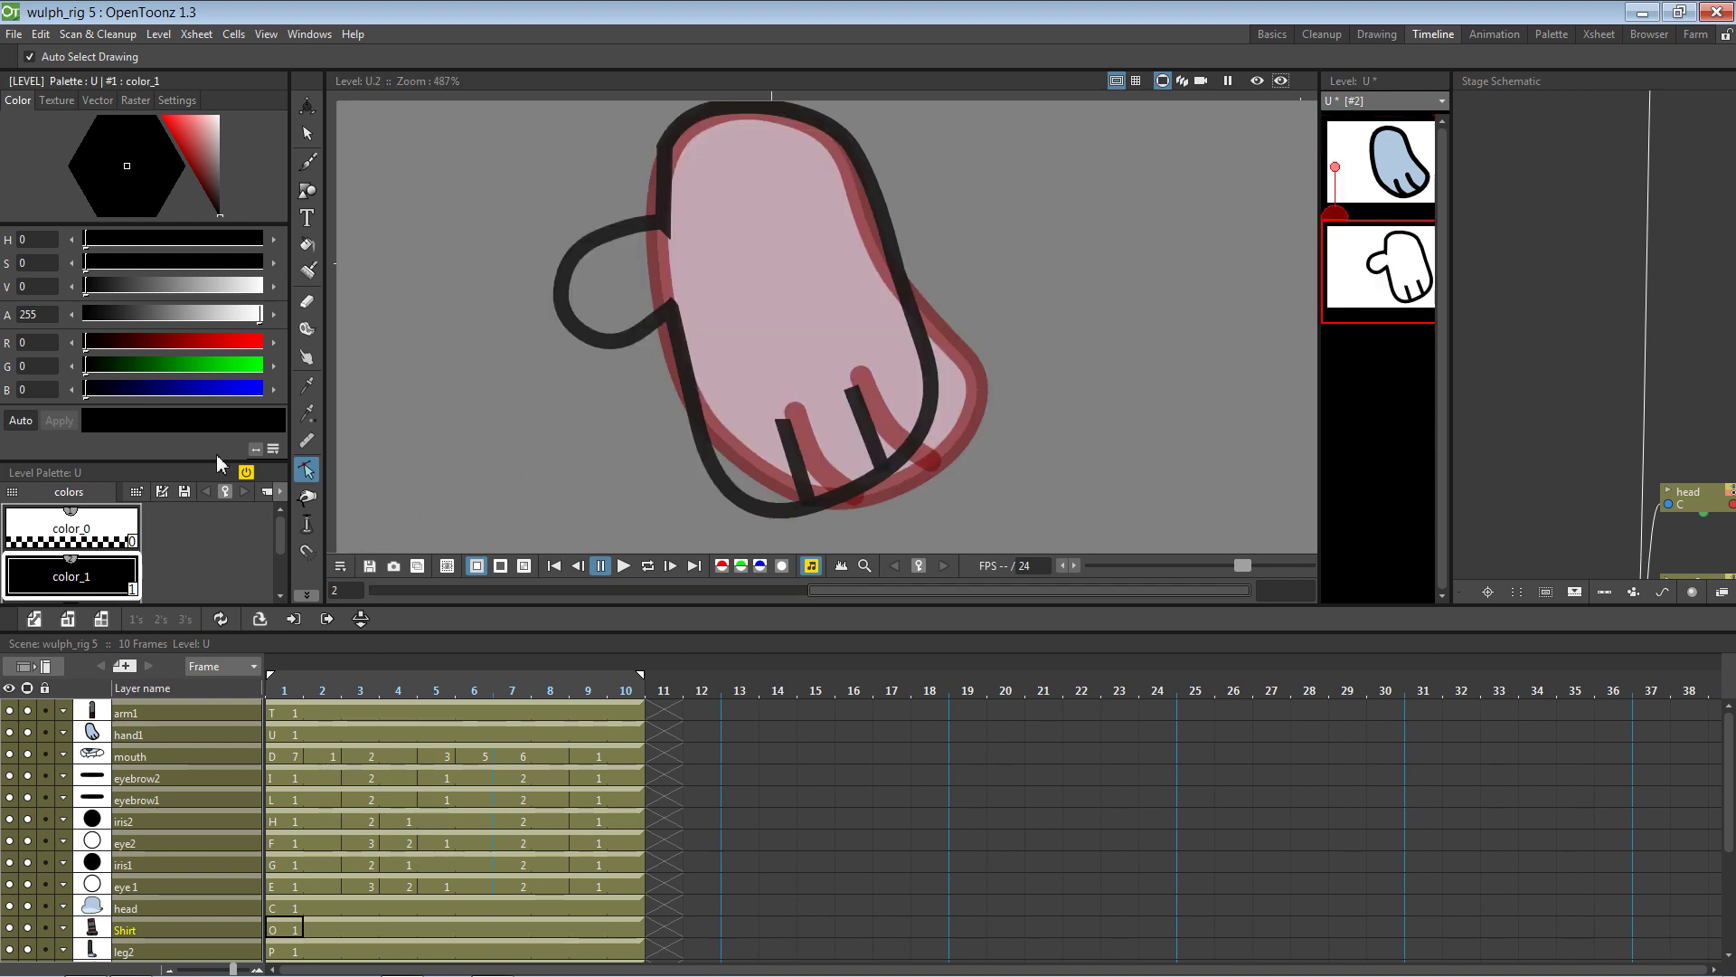
pyautogui.scroll(-1, 207, 546)
pyautogui.click(110, 574)
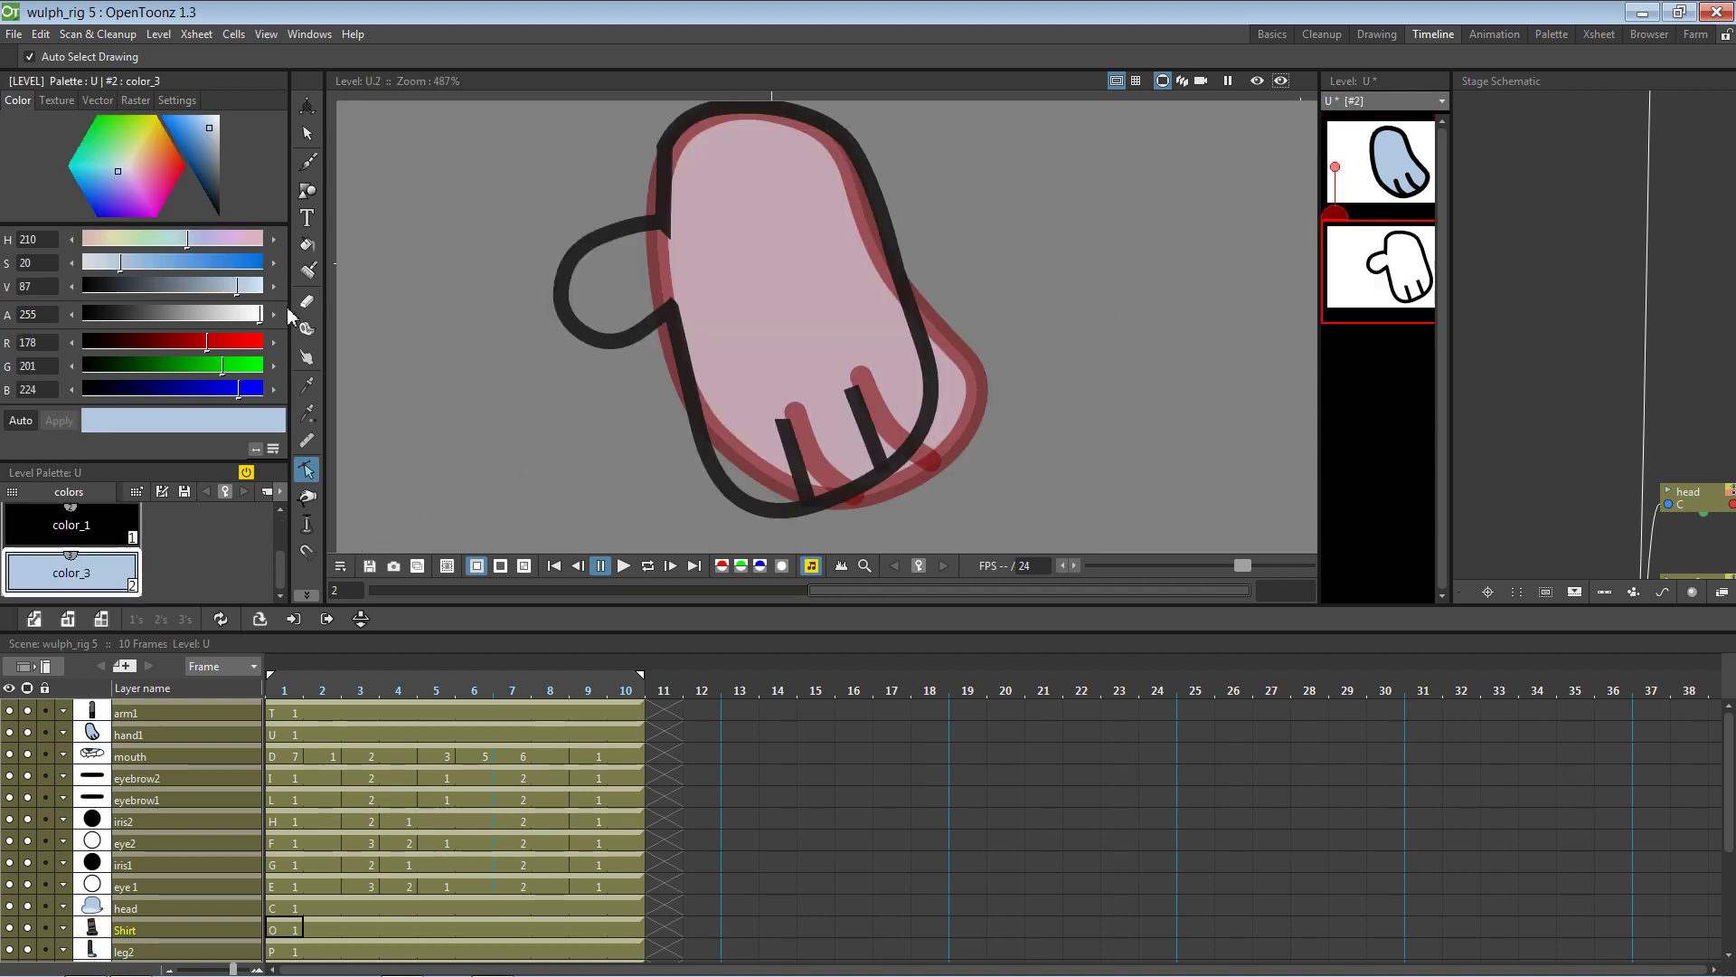
pyautogui.click(307, 244)
pyautogui.click(705, 253)
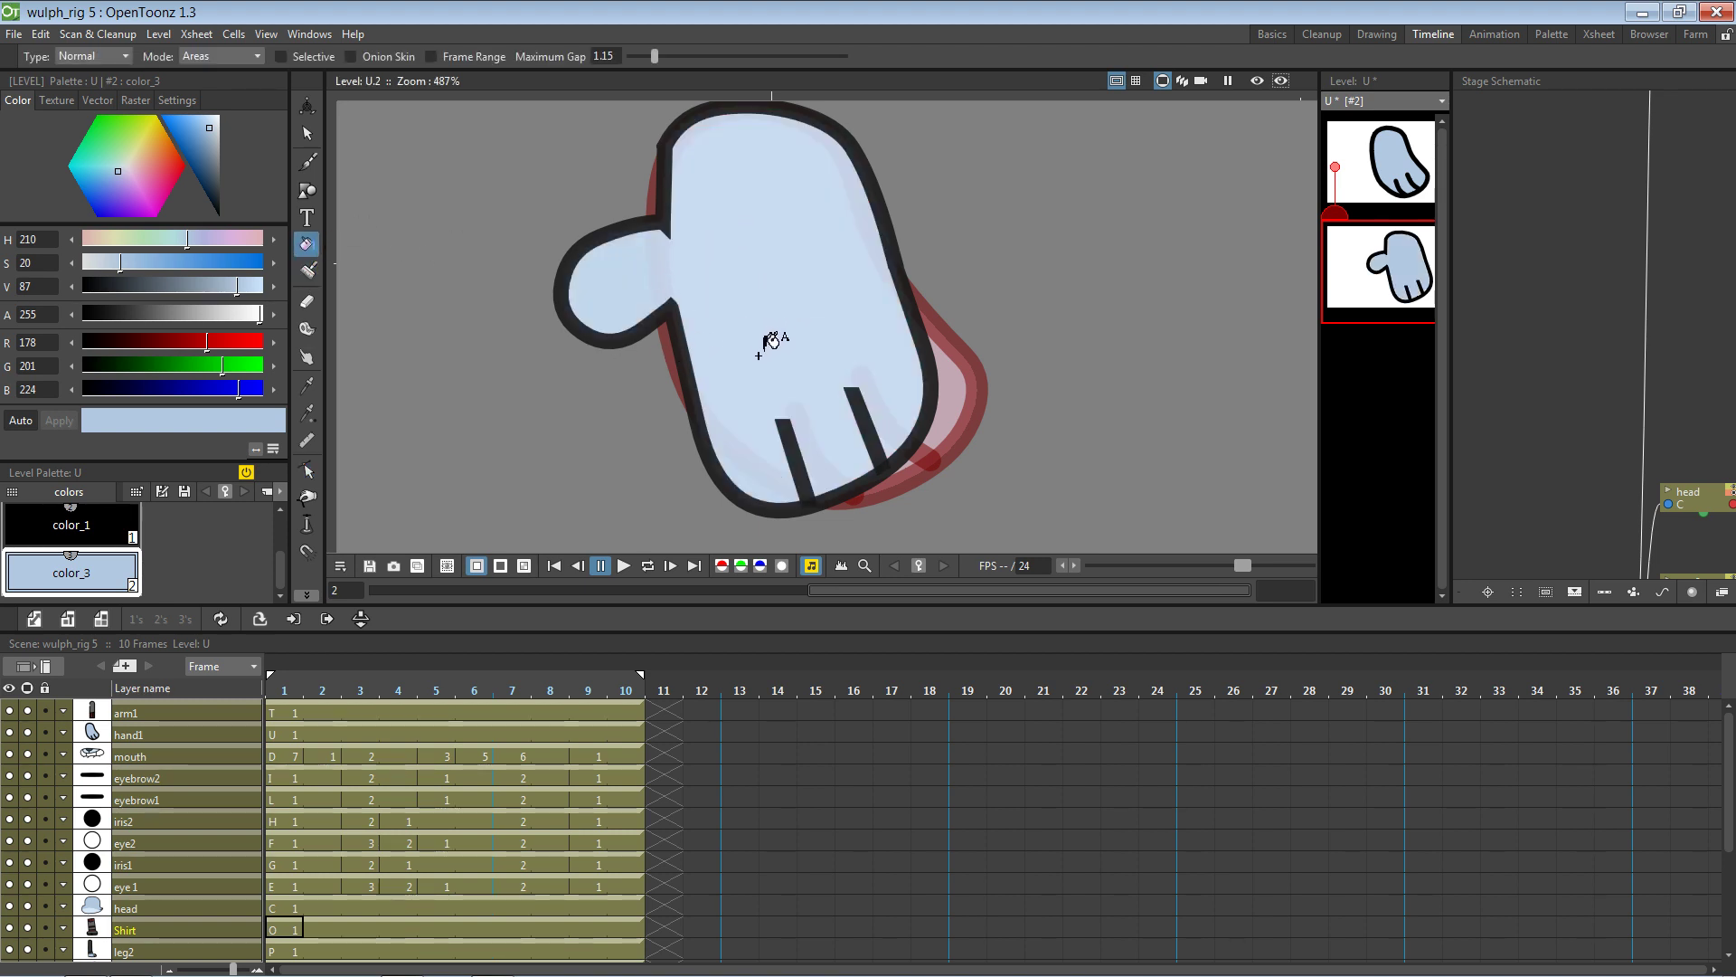
# Give both finger lines of drawing 2 round caps
pyautogui.press('s')
pyautogui.click(805, 457)
pyautogui.keyDown('shift'); pyautogui.click(872, 418); pyautogui.keyUp('shift')
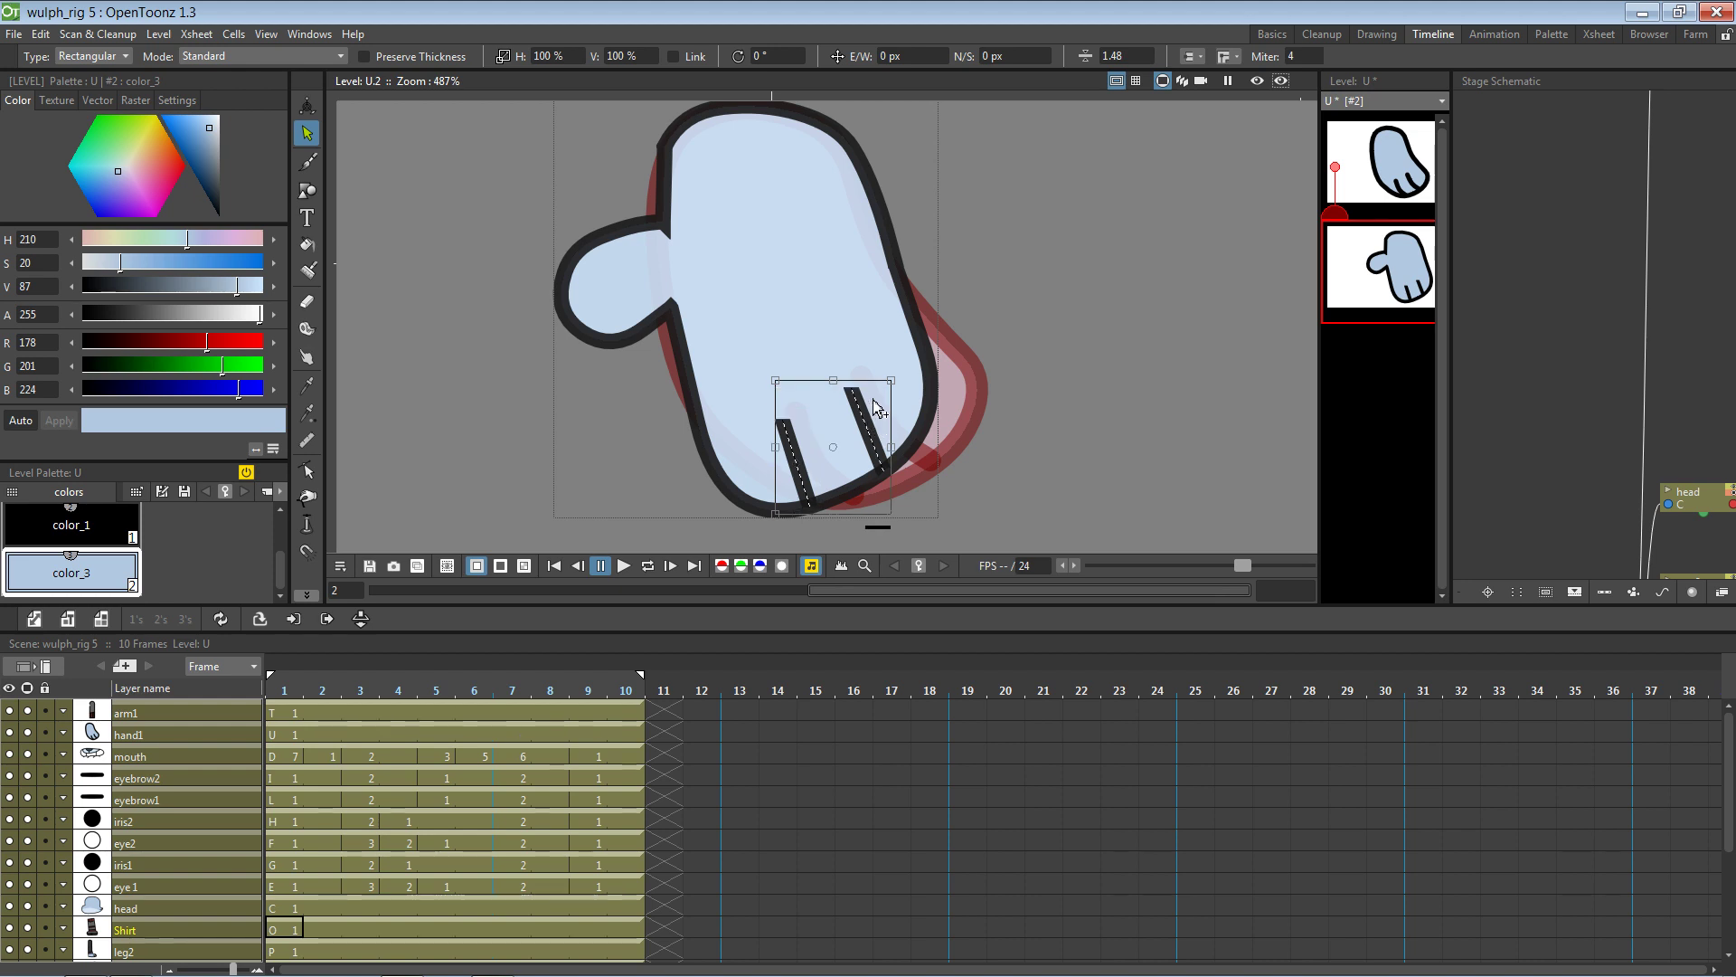
pyautogui.click(1205, 59)
pyautogui.click(1194, 107)
# Check drawing 1's outline thickness and set all strokes of drawing 2 to the same thickness of 2.13
pyautogui.click(1334, 179)
pyautogui.click(961, 344)
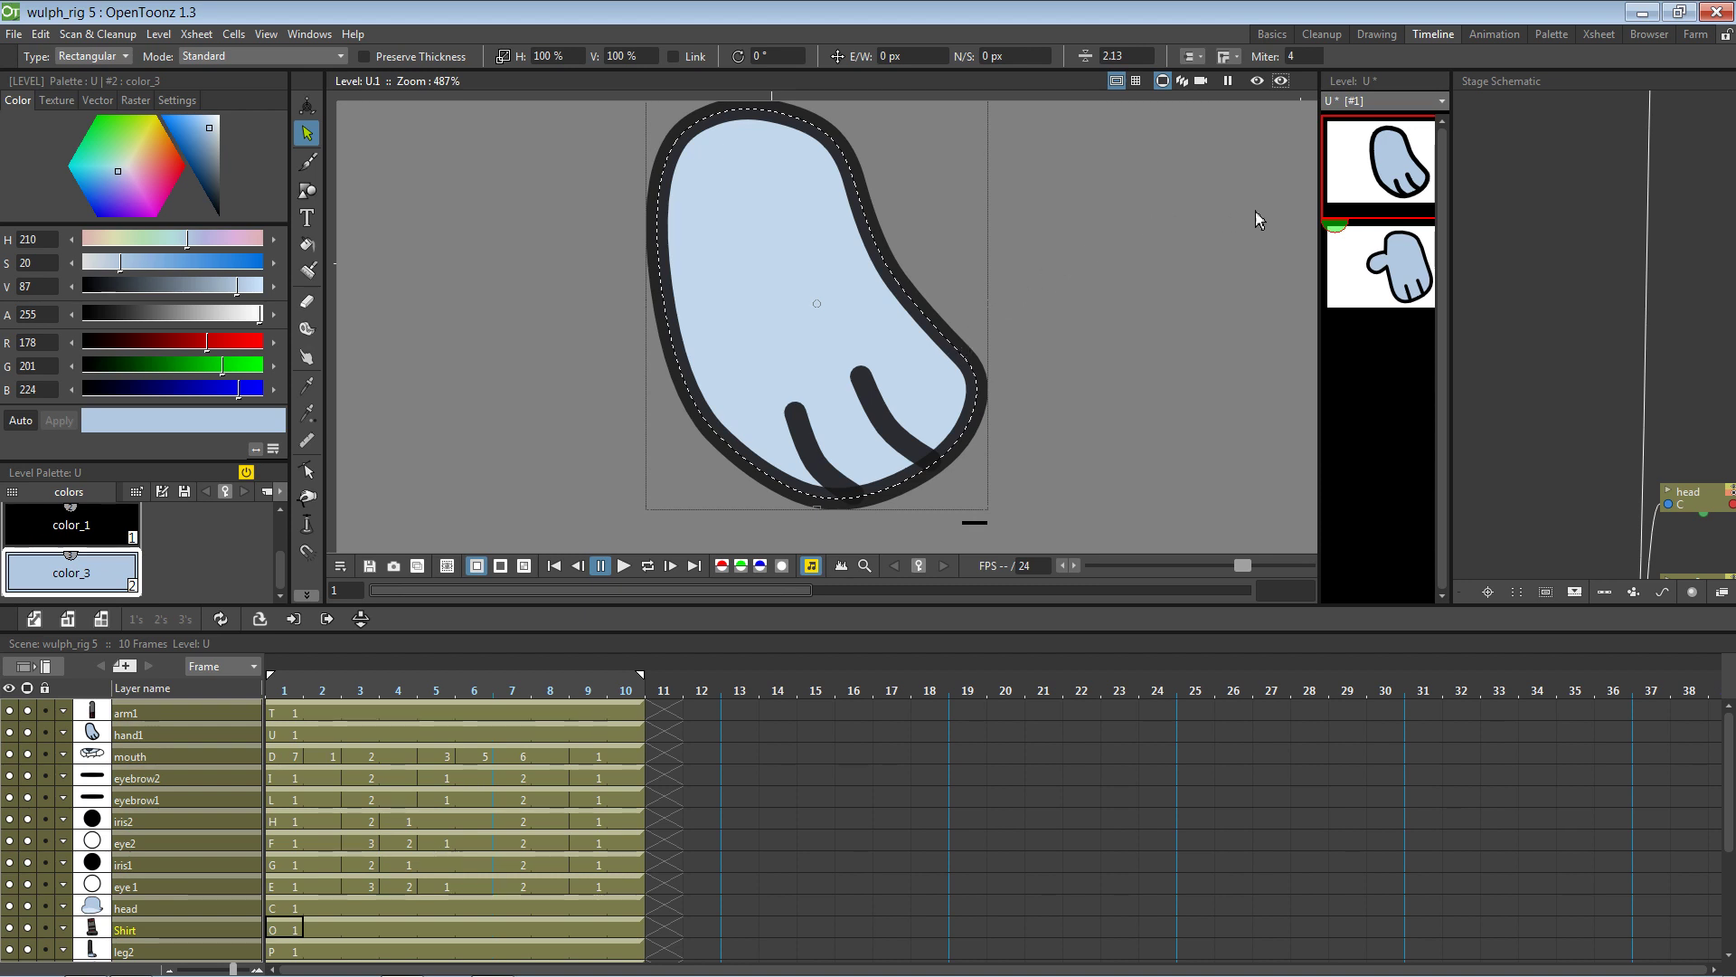
pyautogui.click(1381, 267)
pyautogui.click(903, 271)
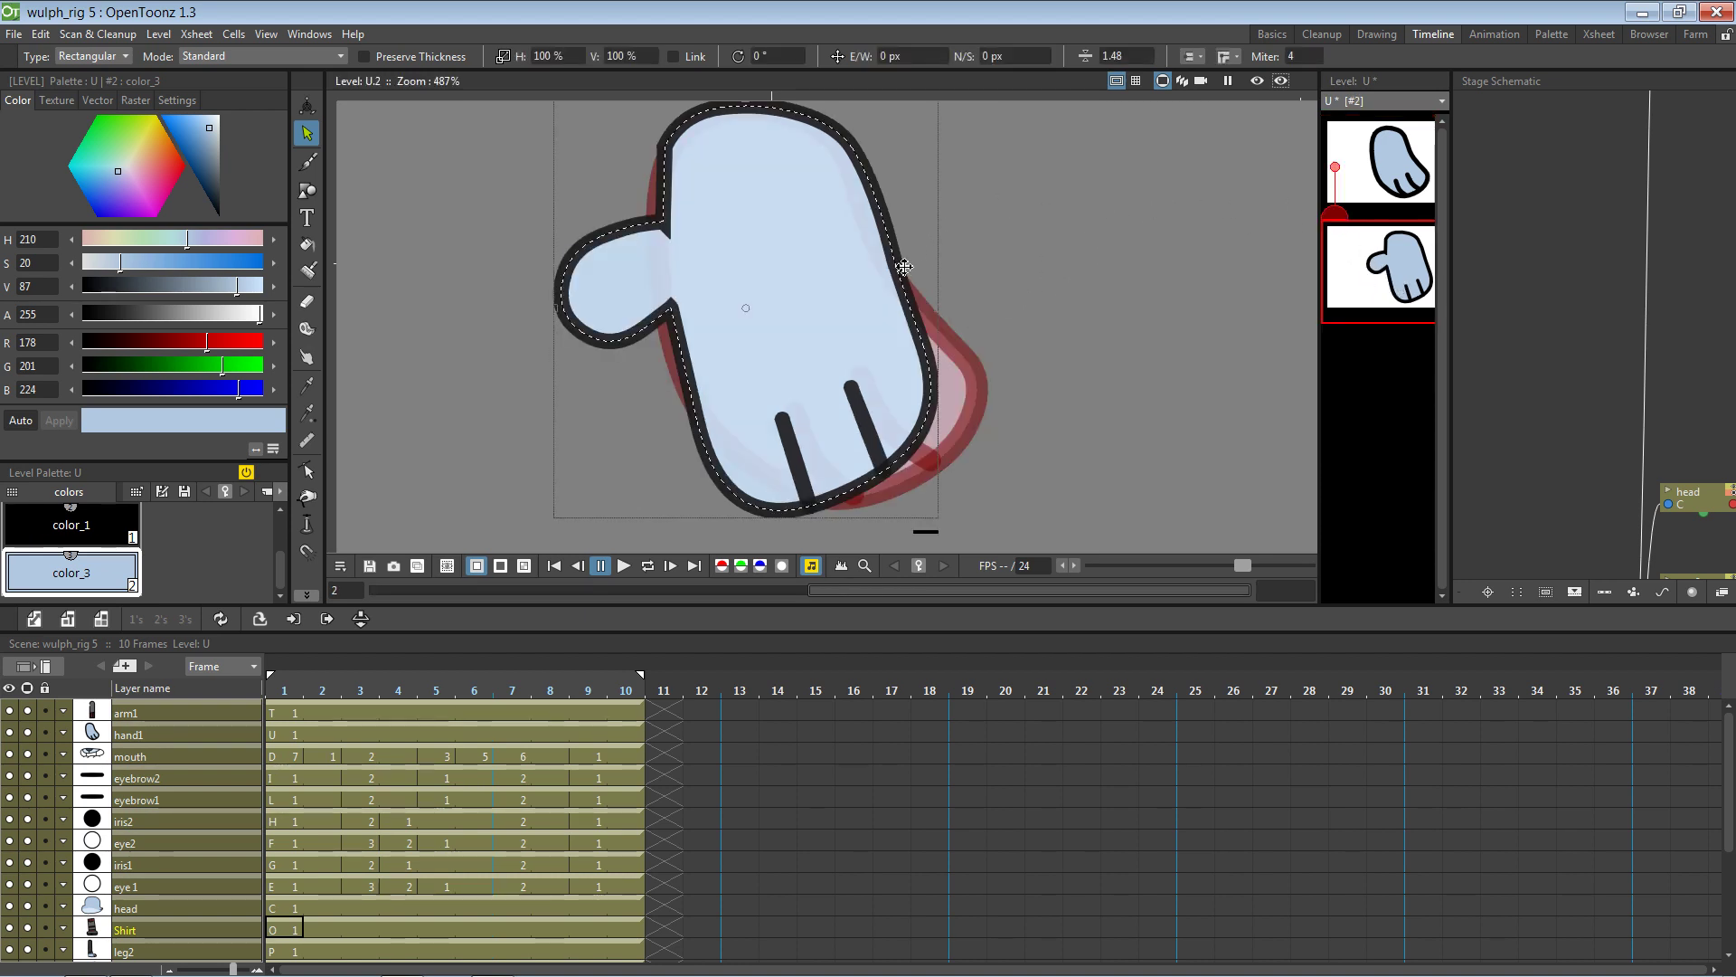
pyautogui.scroll(-2, 967, 226)
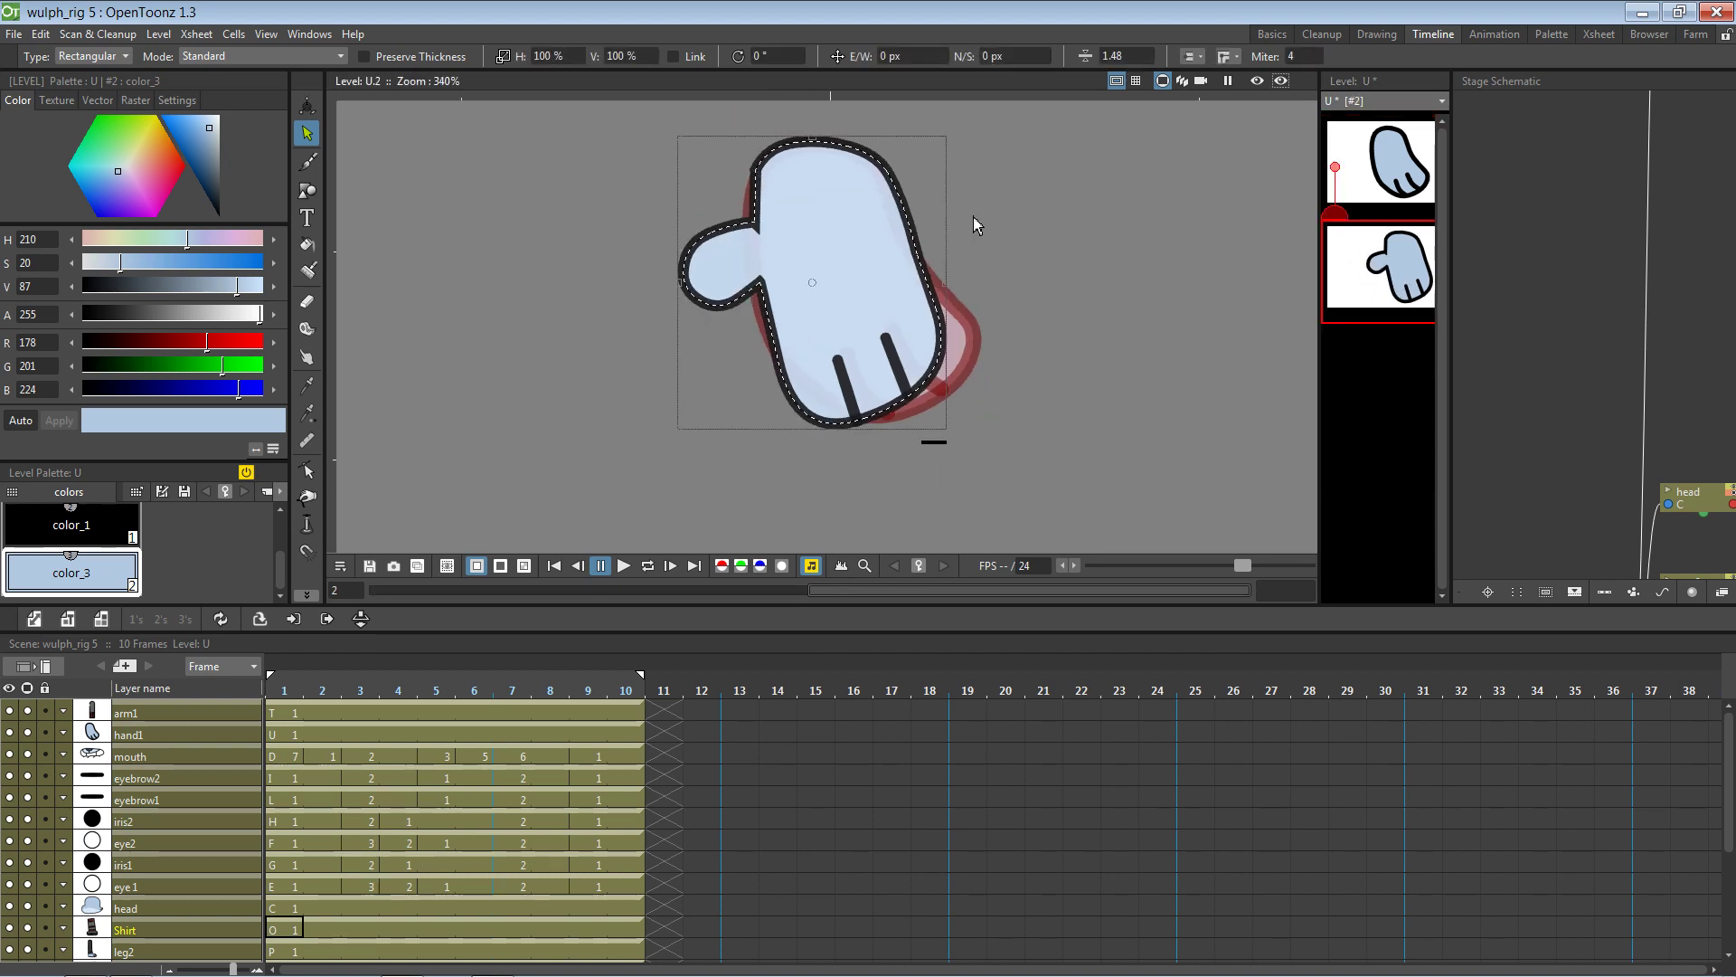
pyautogui.moveTo(1033, 123)
pyautogui.mouseDown()
pyautogui.moveTo(908, 411)
pyautogui.moveTo(691, 486)
pyautogui.mouseUp()
pyautogui.click(1130, 55)
pyautogui.write('2.13')
pyautogui.press('Return')
pyautogui.click(1023, 309)
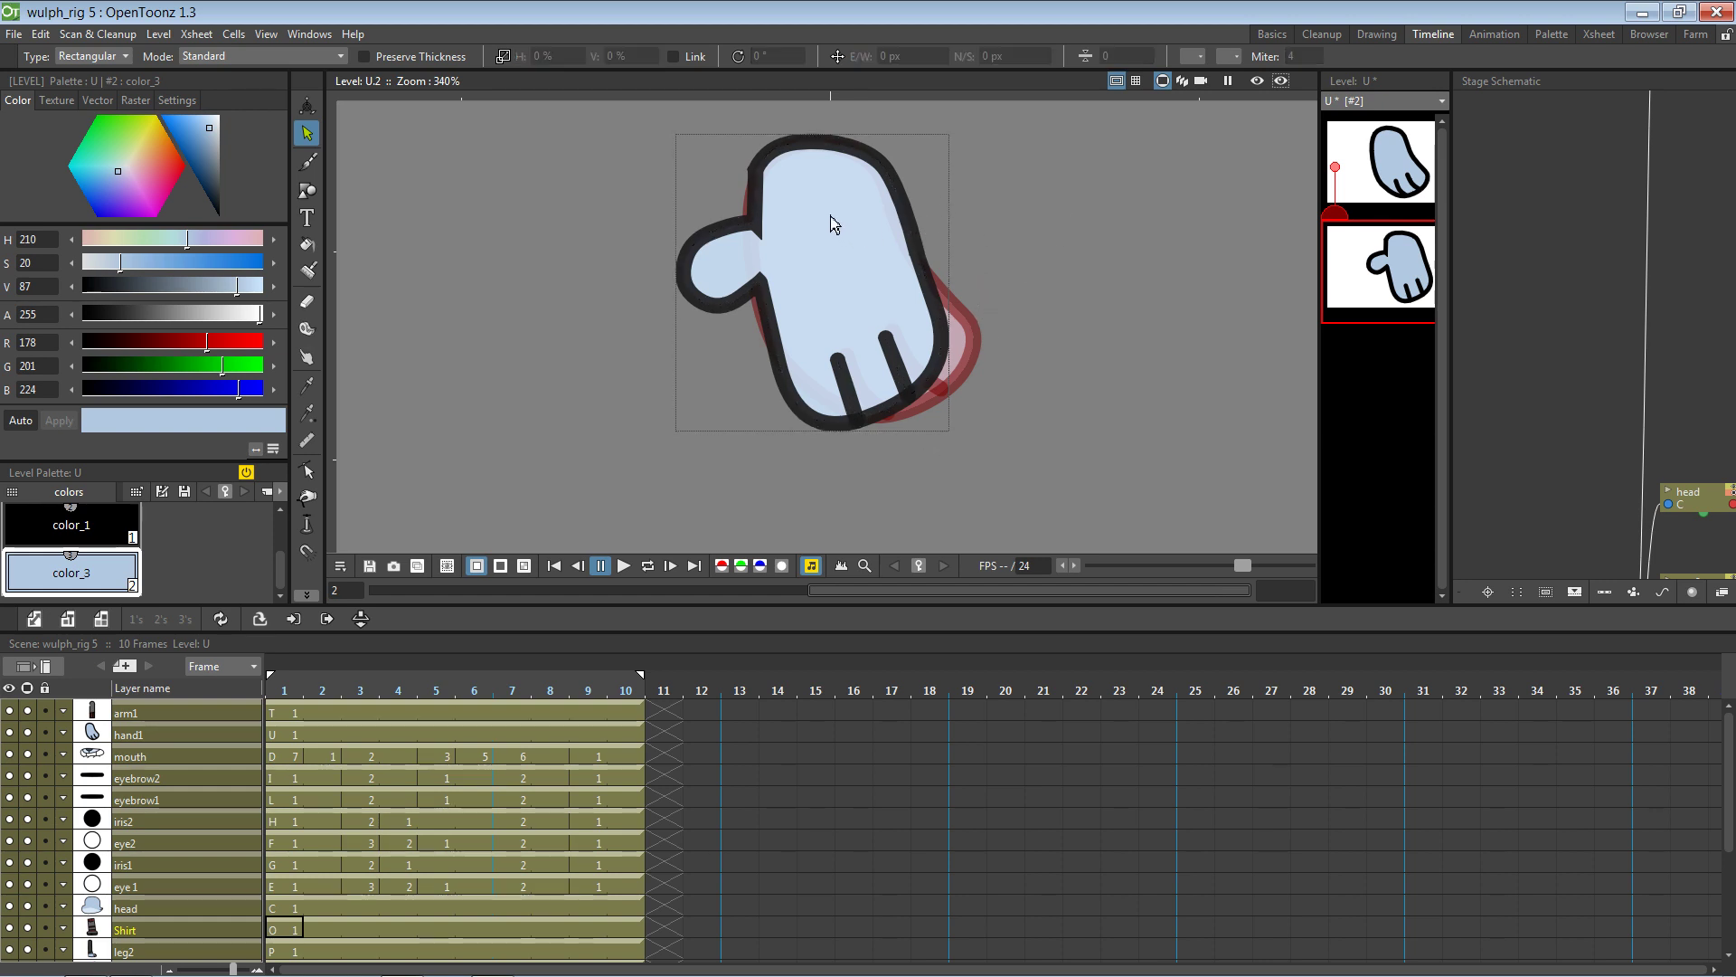
# Move the upper joint point between thumb and palm up and left with the Control Point Editor
pyautogui.scroll(4, 843, 188)
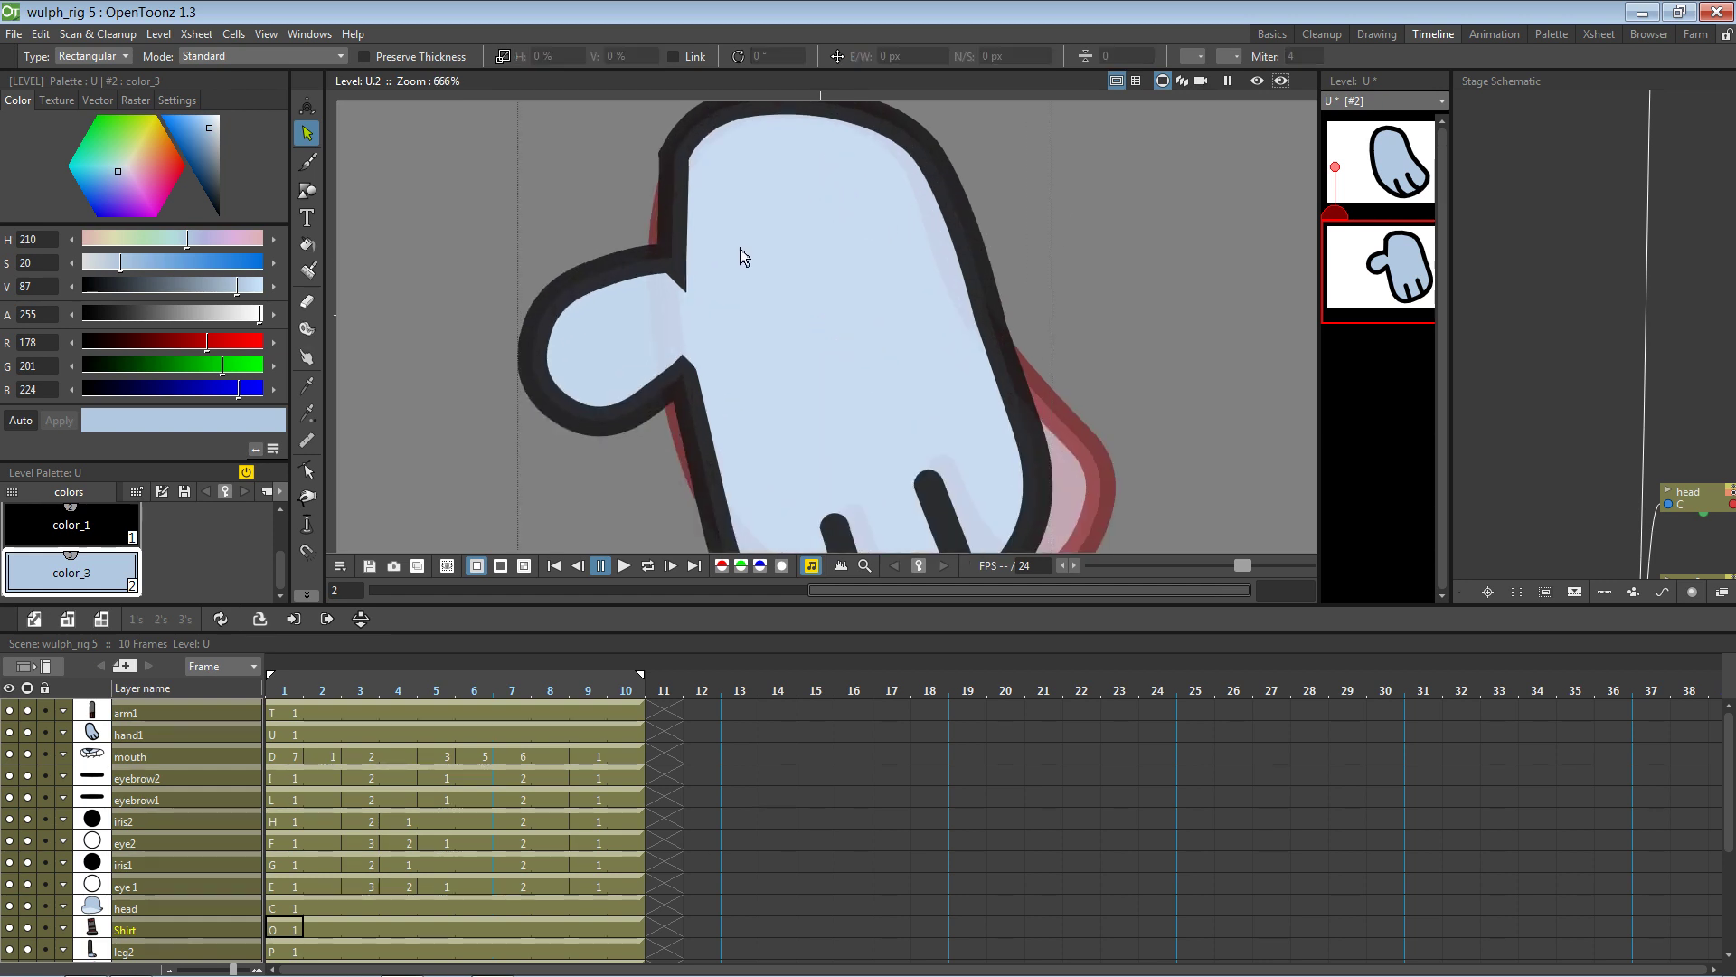
pyautogui.press('c')
pyautogui.click(673, 254)
pyautogui.moveTo(673, 260); pyautogui.dragTo(660, 252)
pyautogui.click(581, 349)
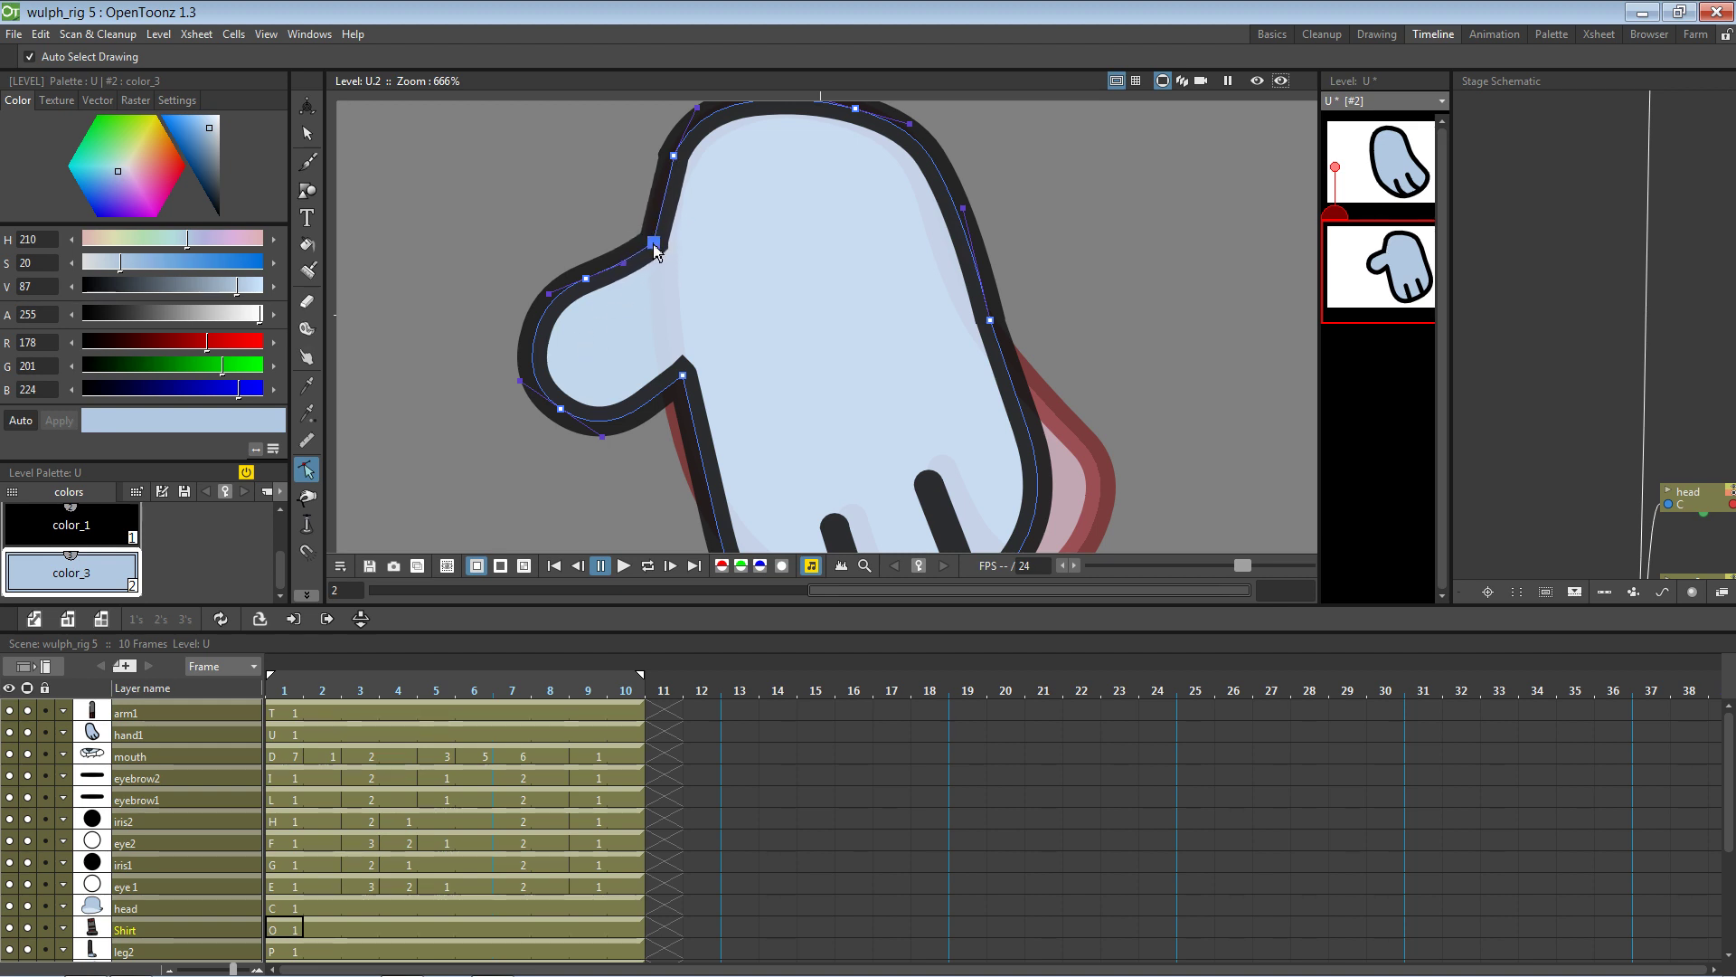
pyautogui.click(1098, 163)
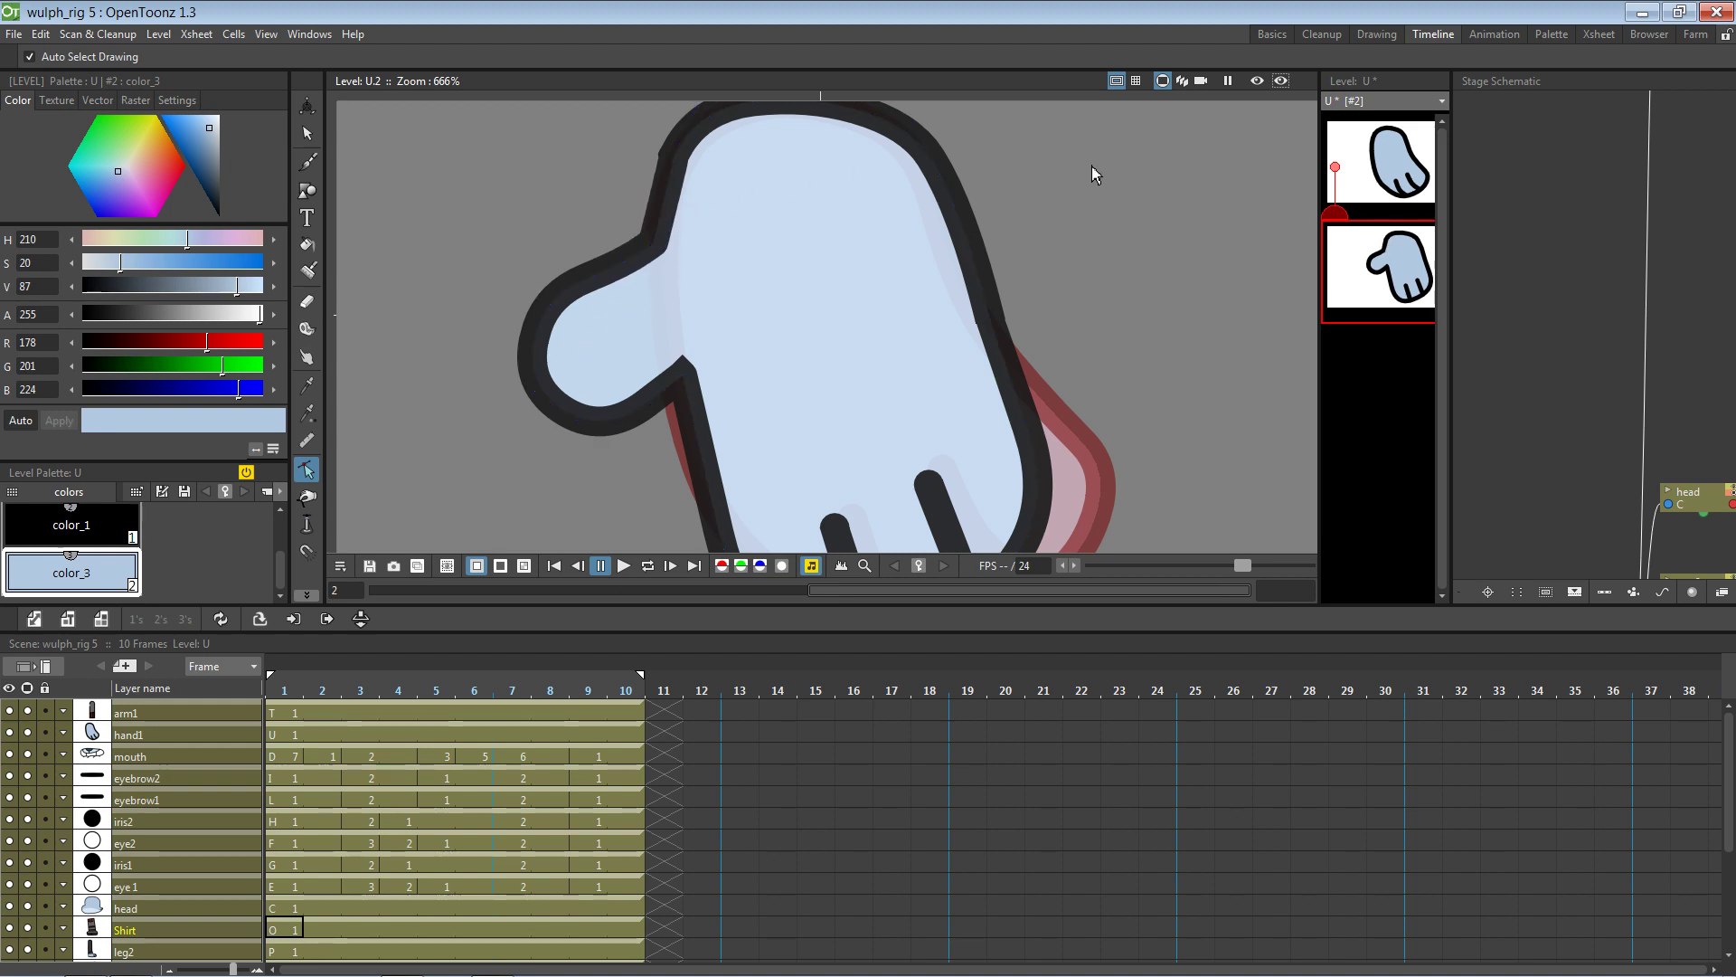
# Try the butt cap and round join styles for the outline of the new hand
pyautogui.press('s')
pyautogui.click(973, 248)
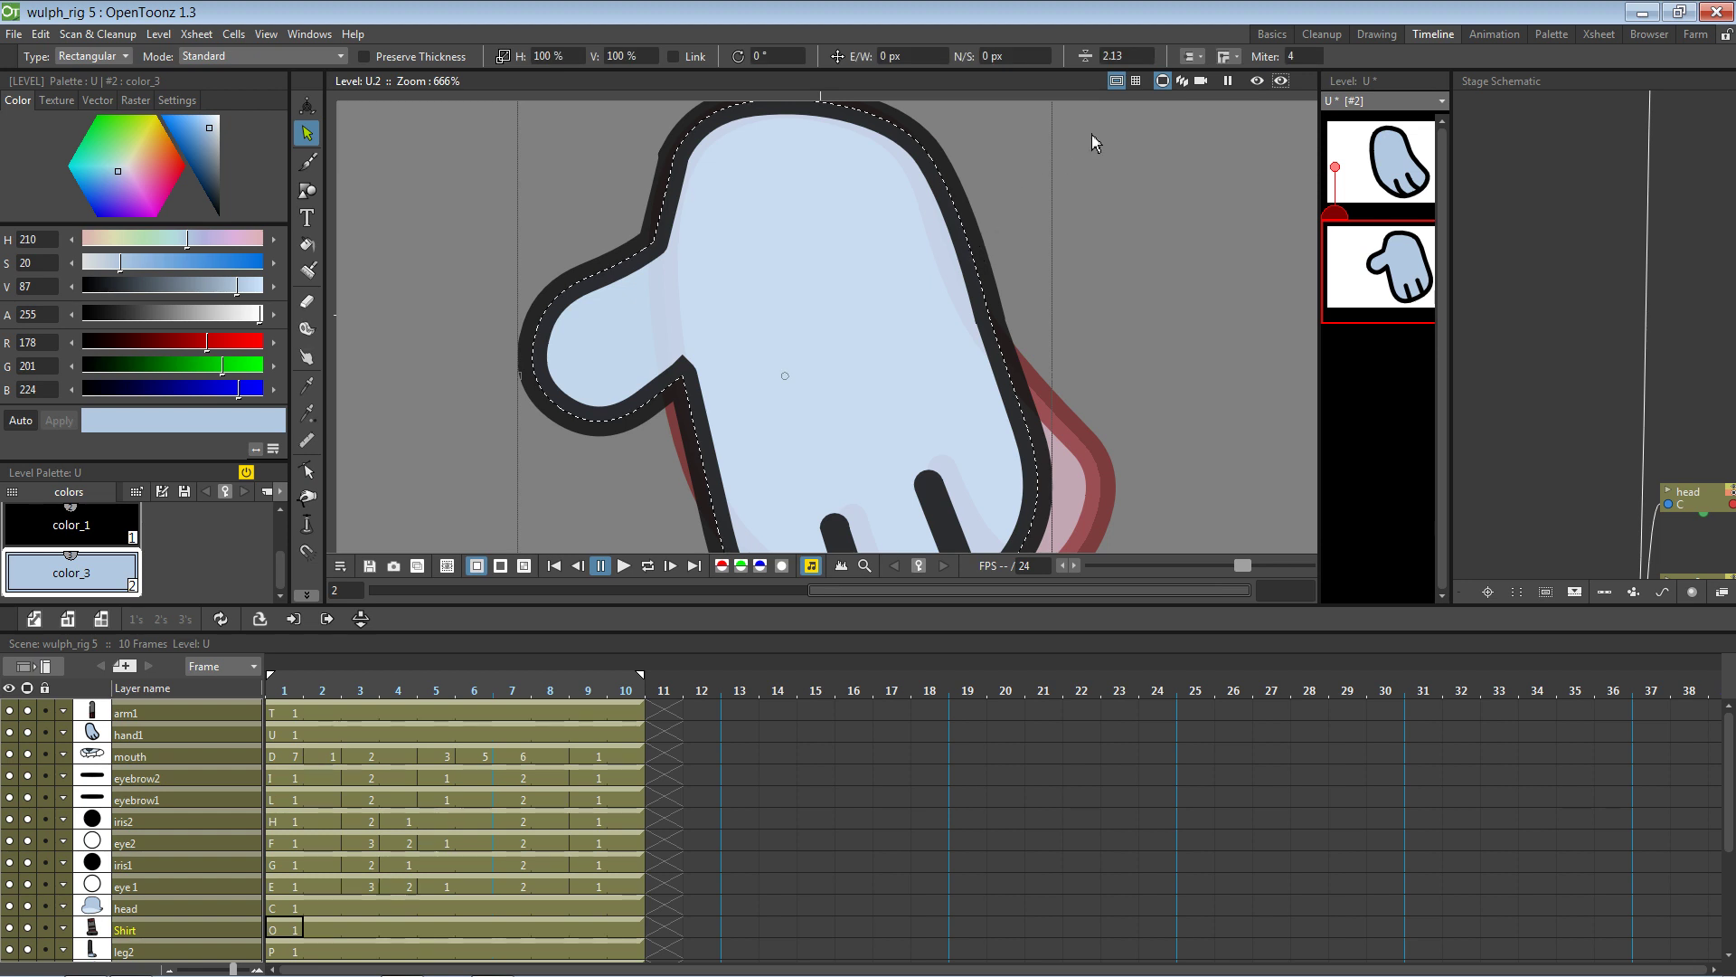
pyautogui.click(1193, 57)
pyautogui.click(1194, 77)
pyautogui.click(1118, 172)
pyautogui.click(1226, 56)
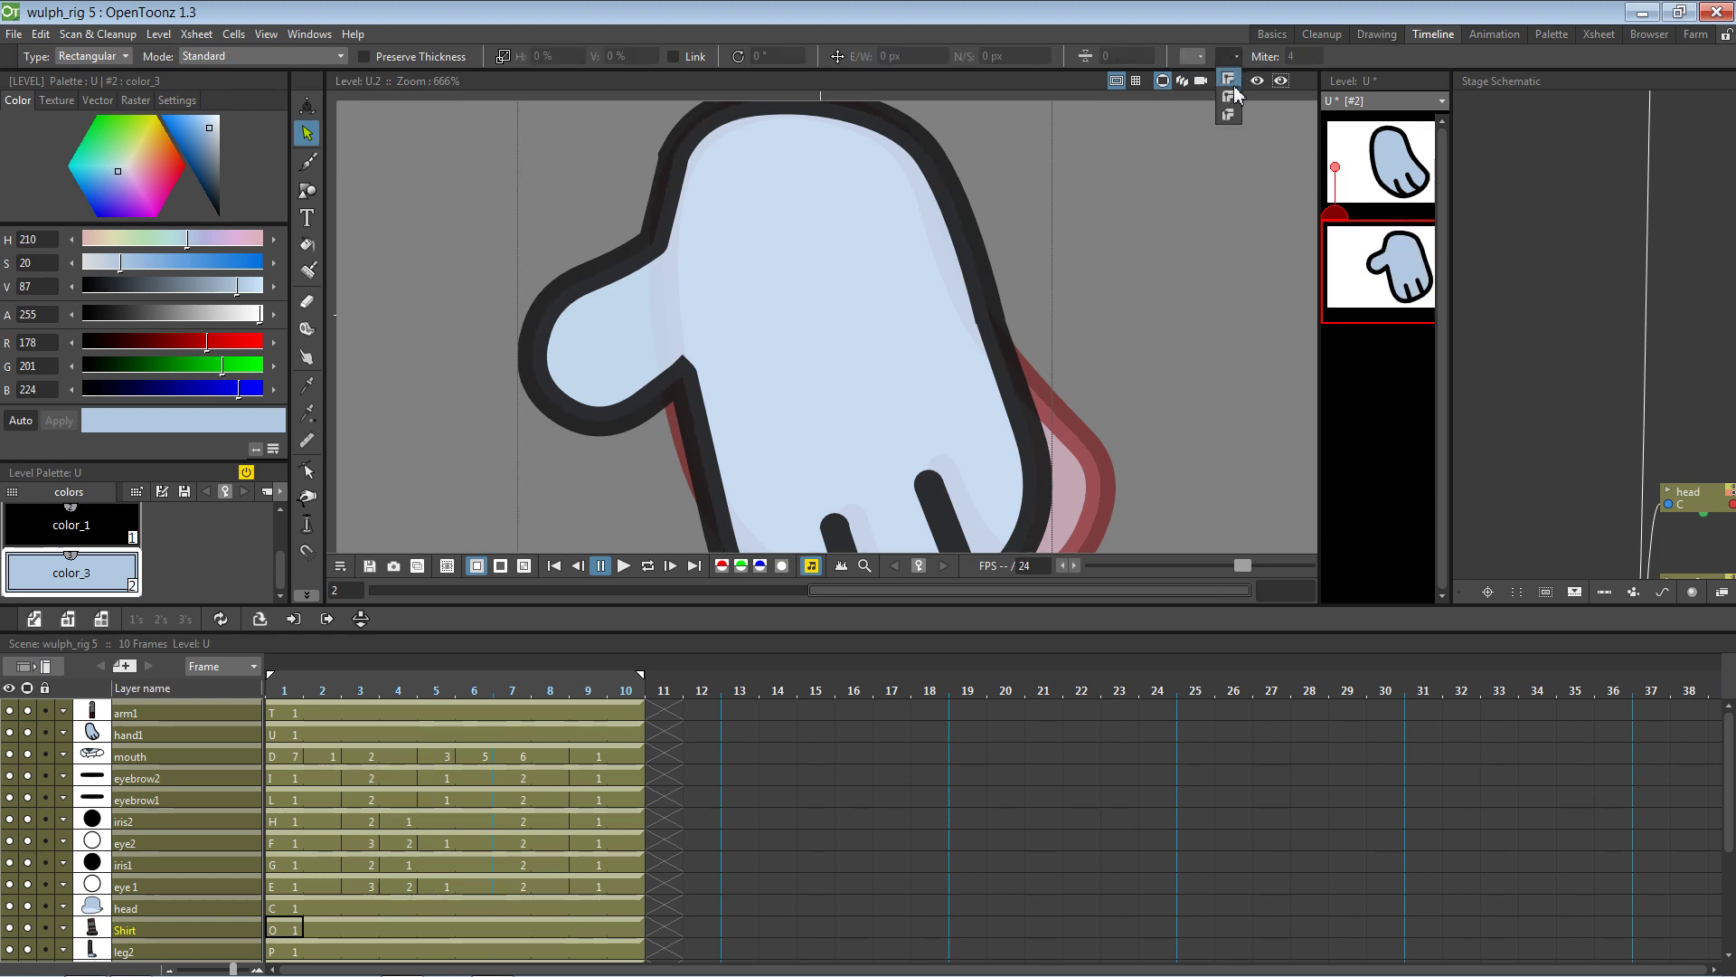
pyautogui.click(1228, 99)
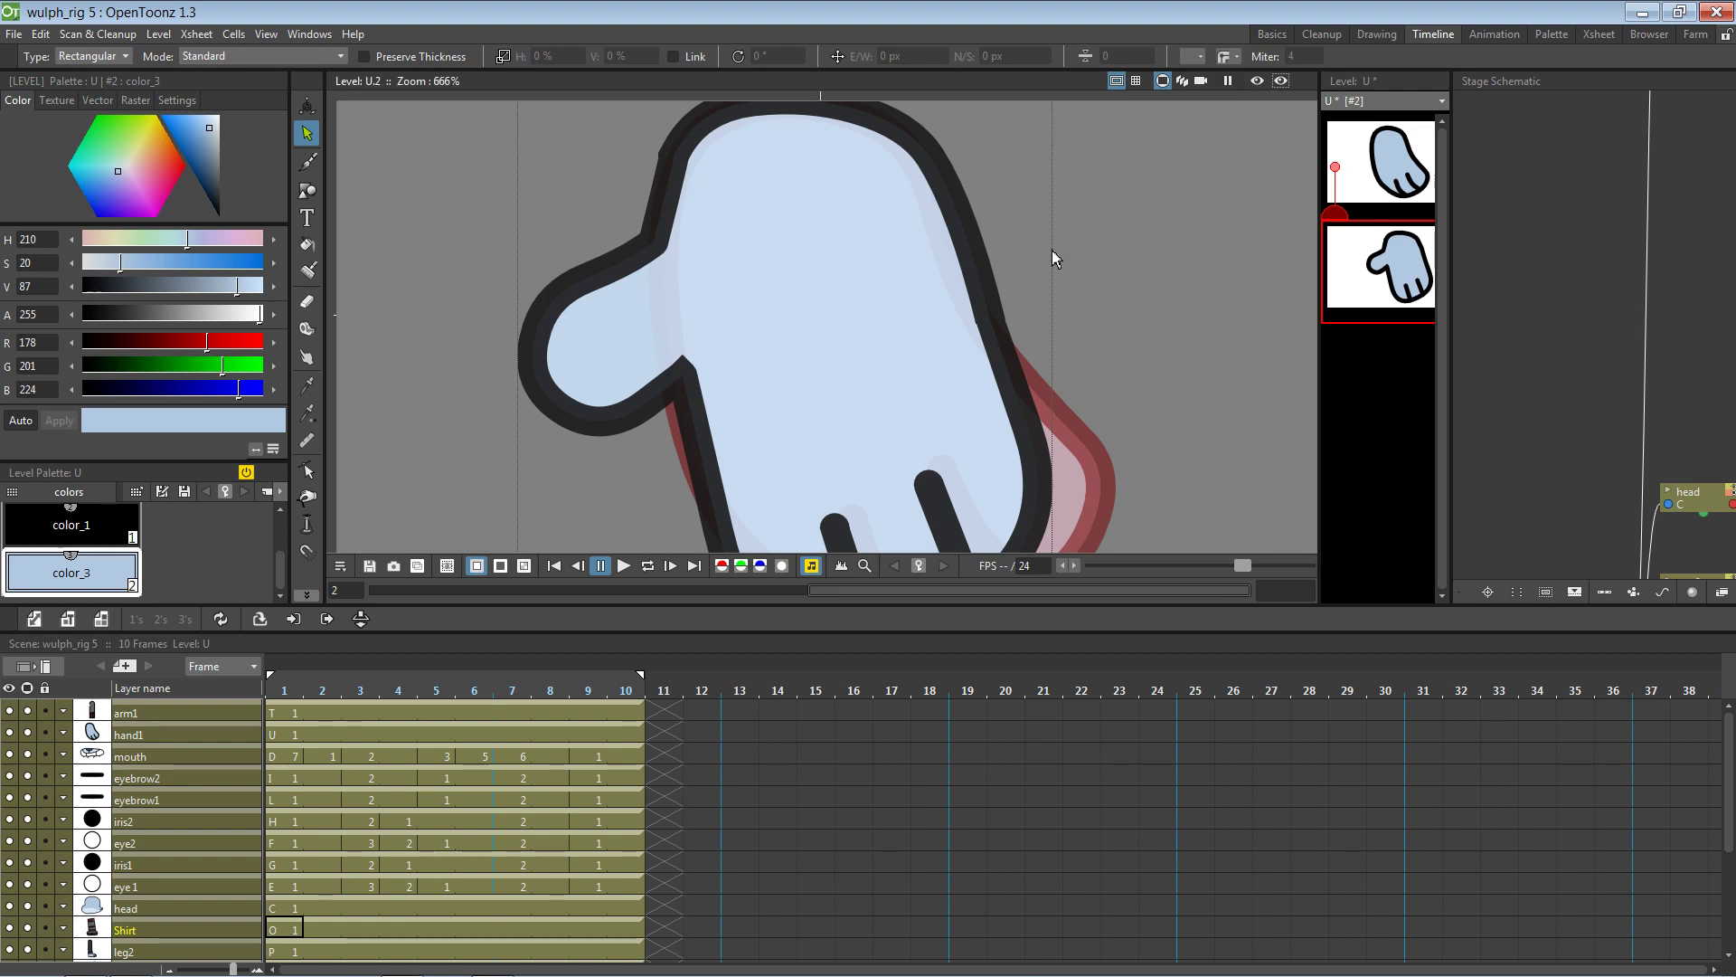
# Select all strokes of the new hand to review them and return to the full rig scene at frame 1
pyautogui.scroll(-3, 1047, 261)
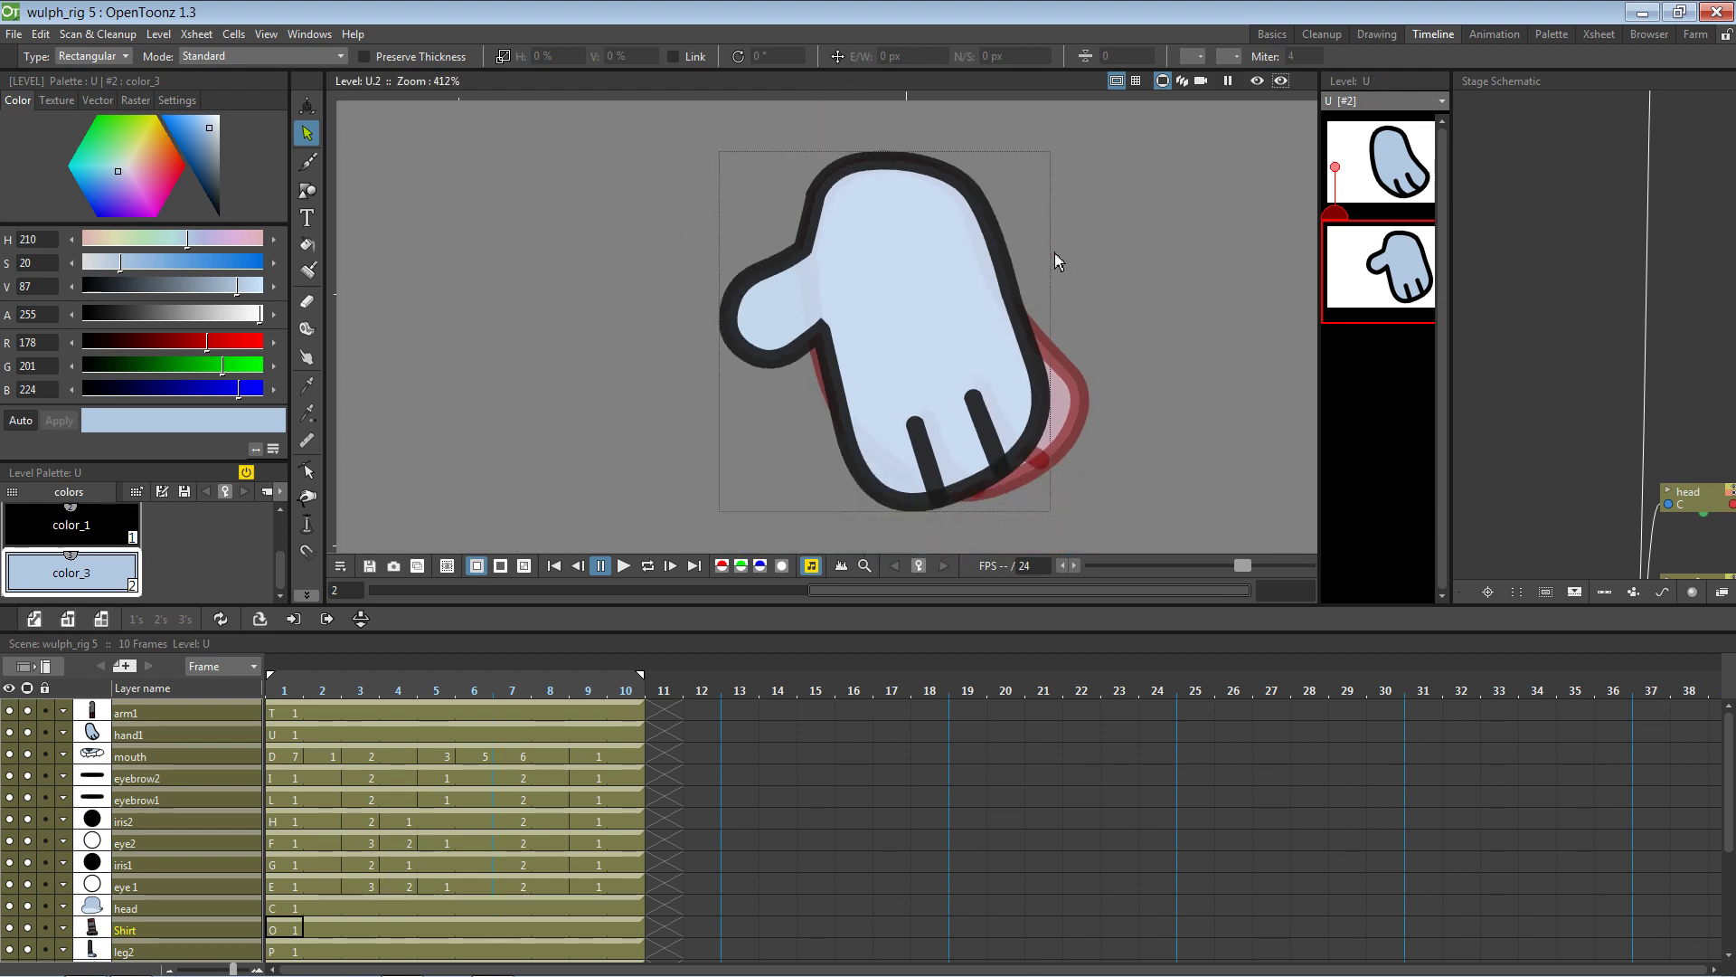
pyautogui.scroll(-2, 1055, 234)
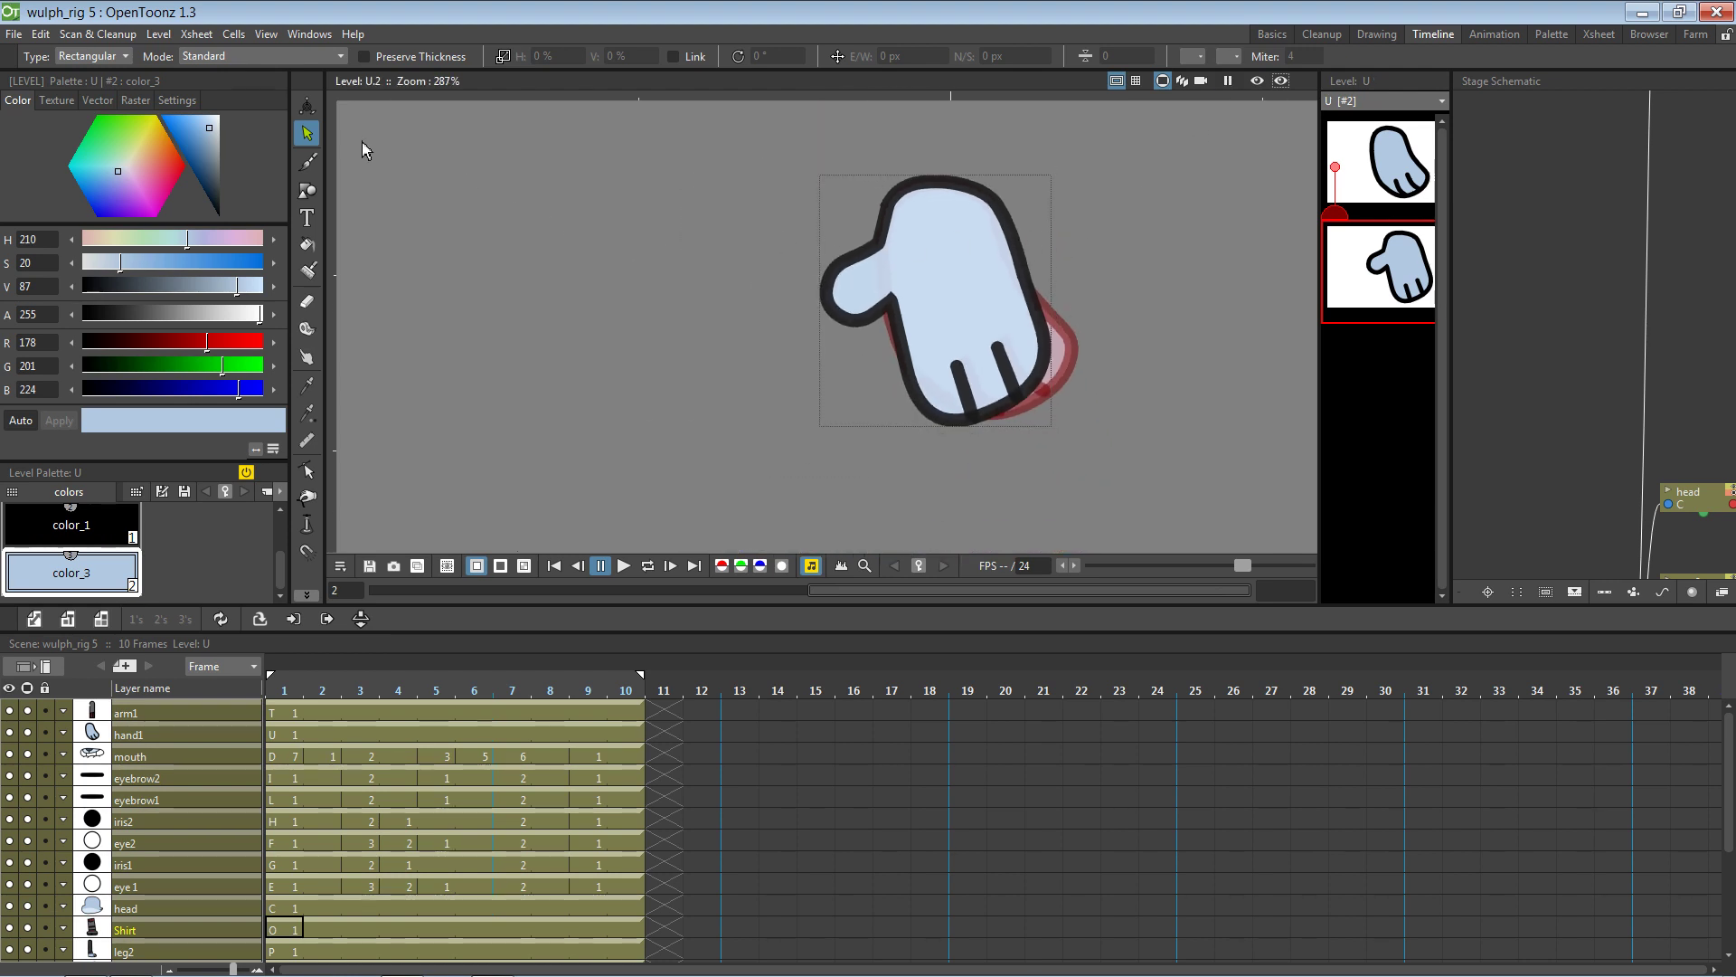
pyautogui.moveTo(843, 231); pyautogui.dragTo(1132, 441)
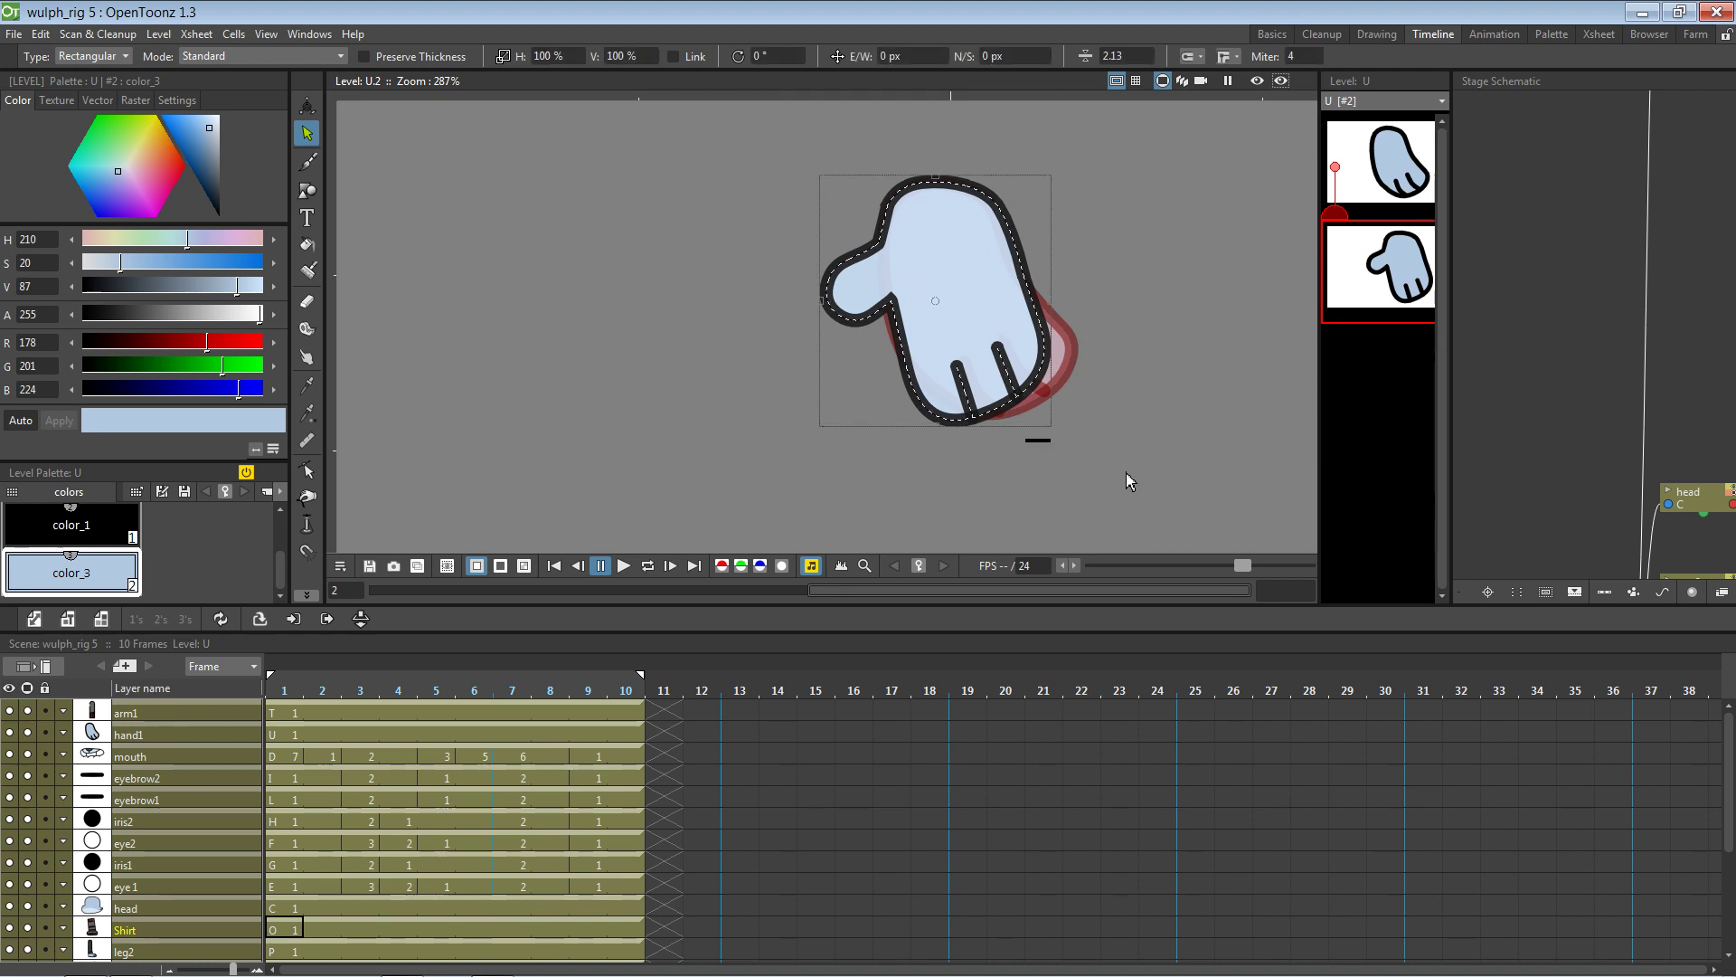
pyautogui.click(1202, 81)
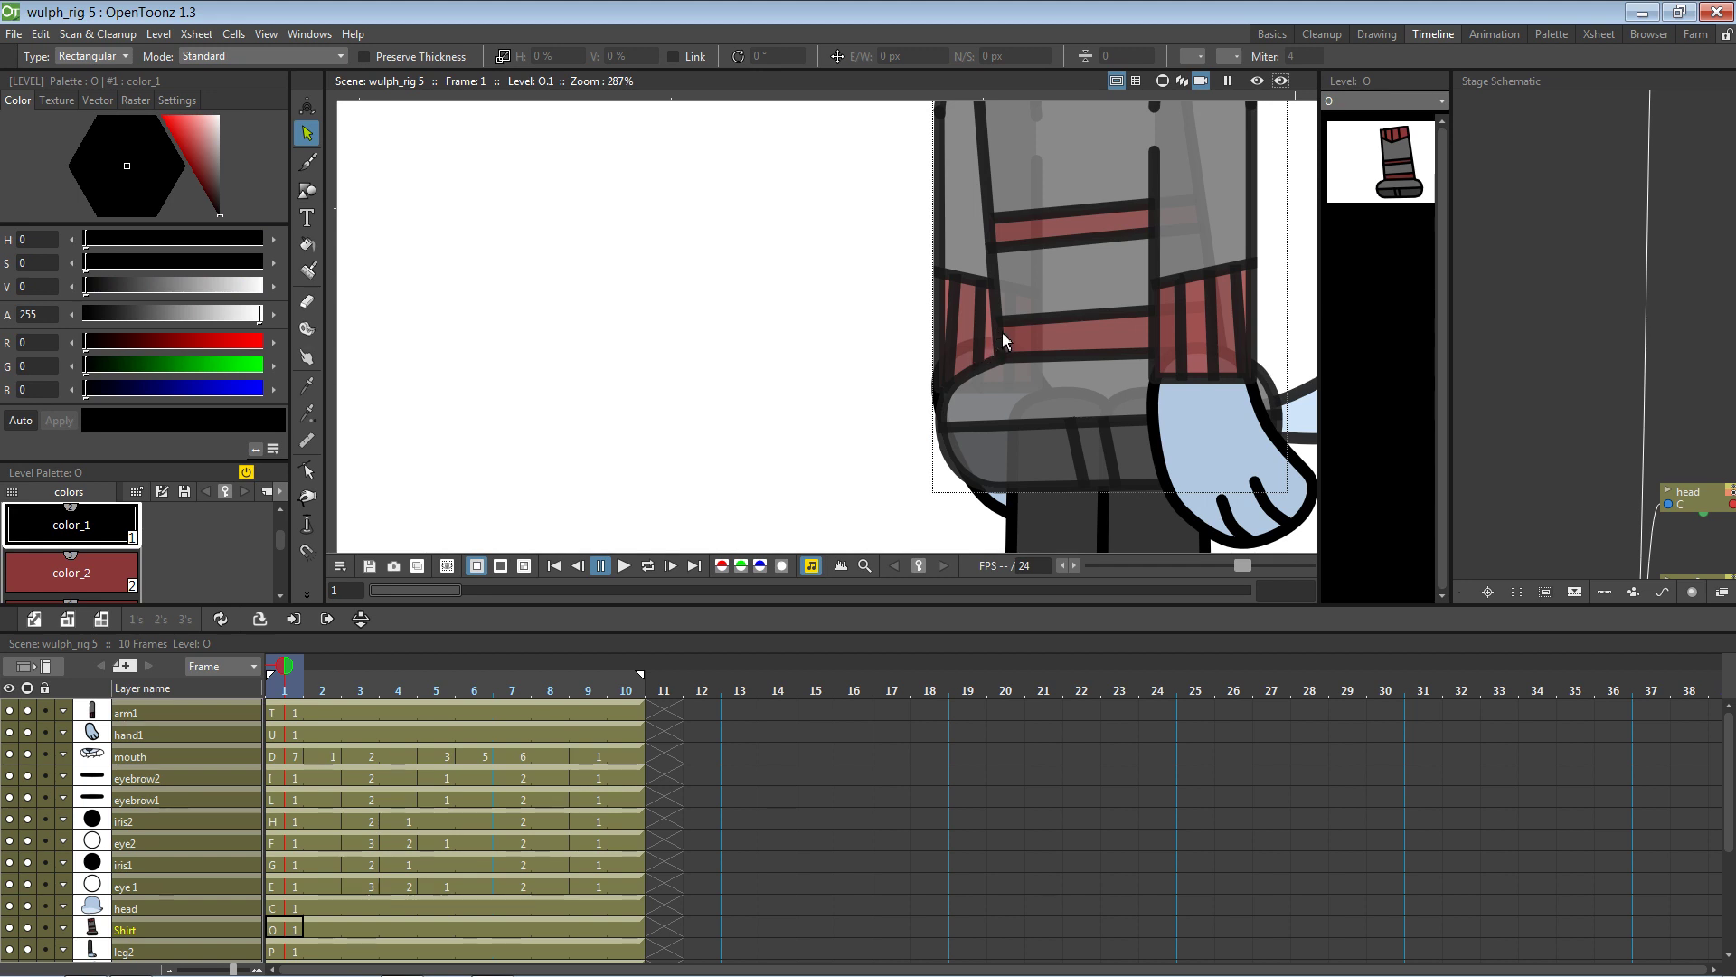
# Show drawing 2 on the hand1 layer at frame 1 and examine how the thumbed hand meets the sleeve
pyautogui.scroll(-3, 1008, 327)
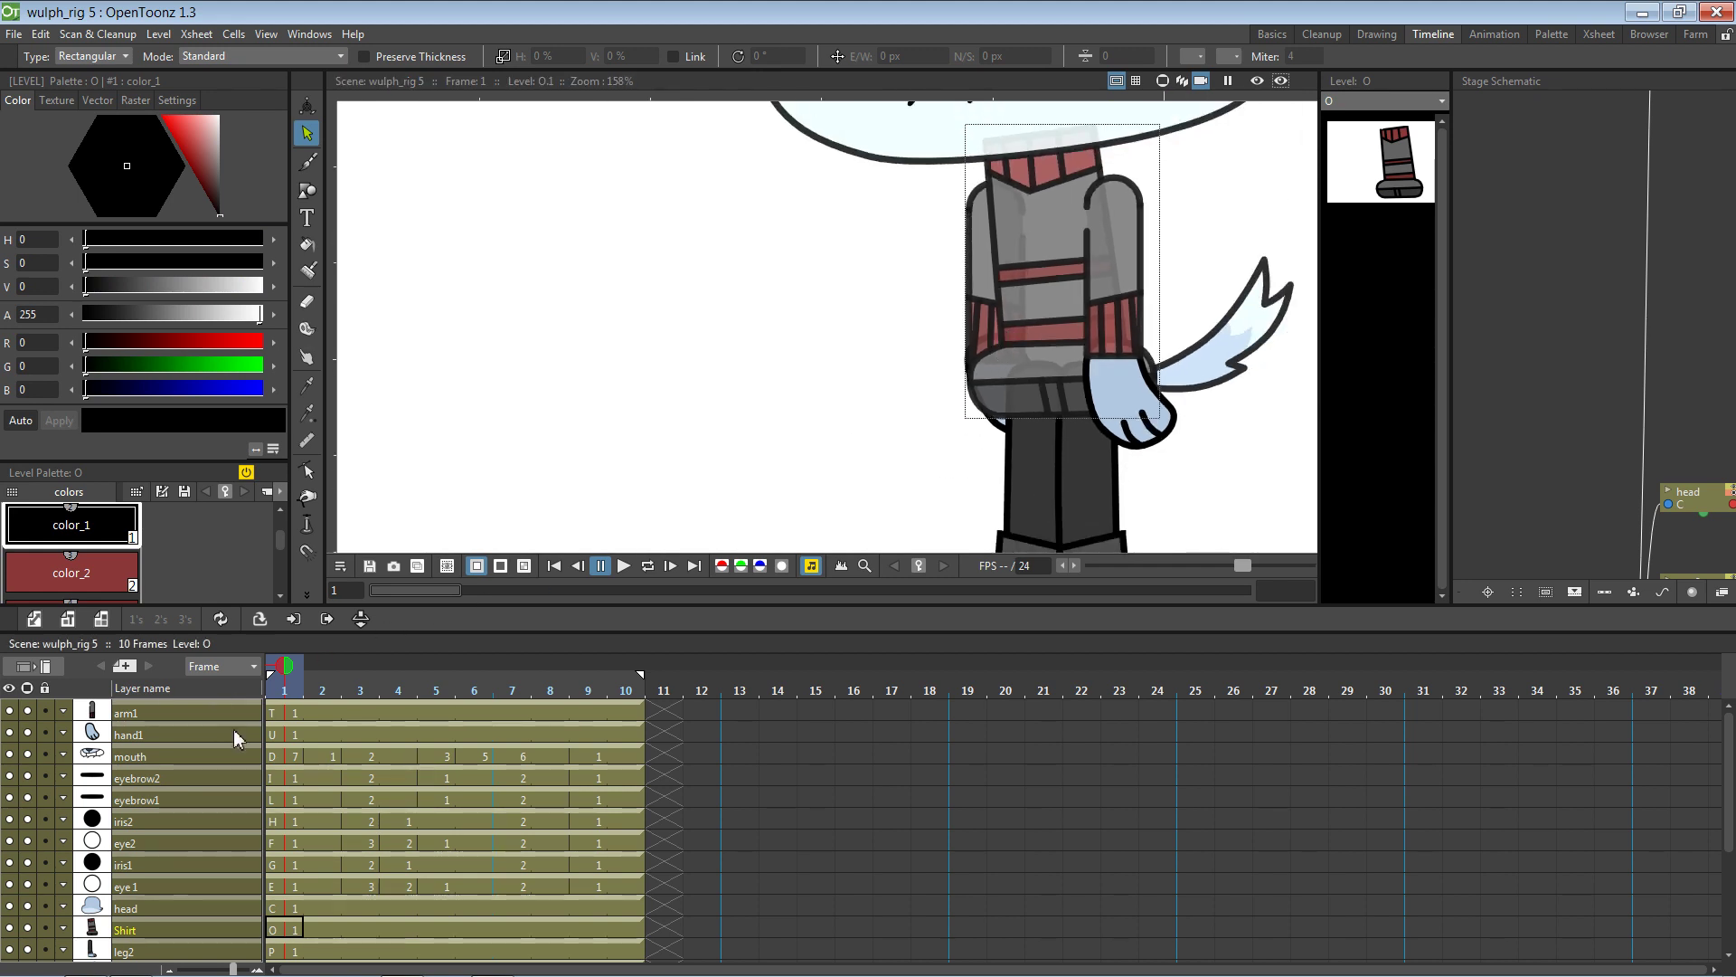
pyautogui.click(297, 734)
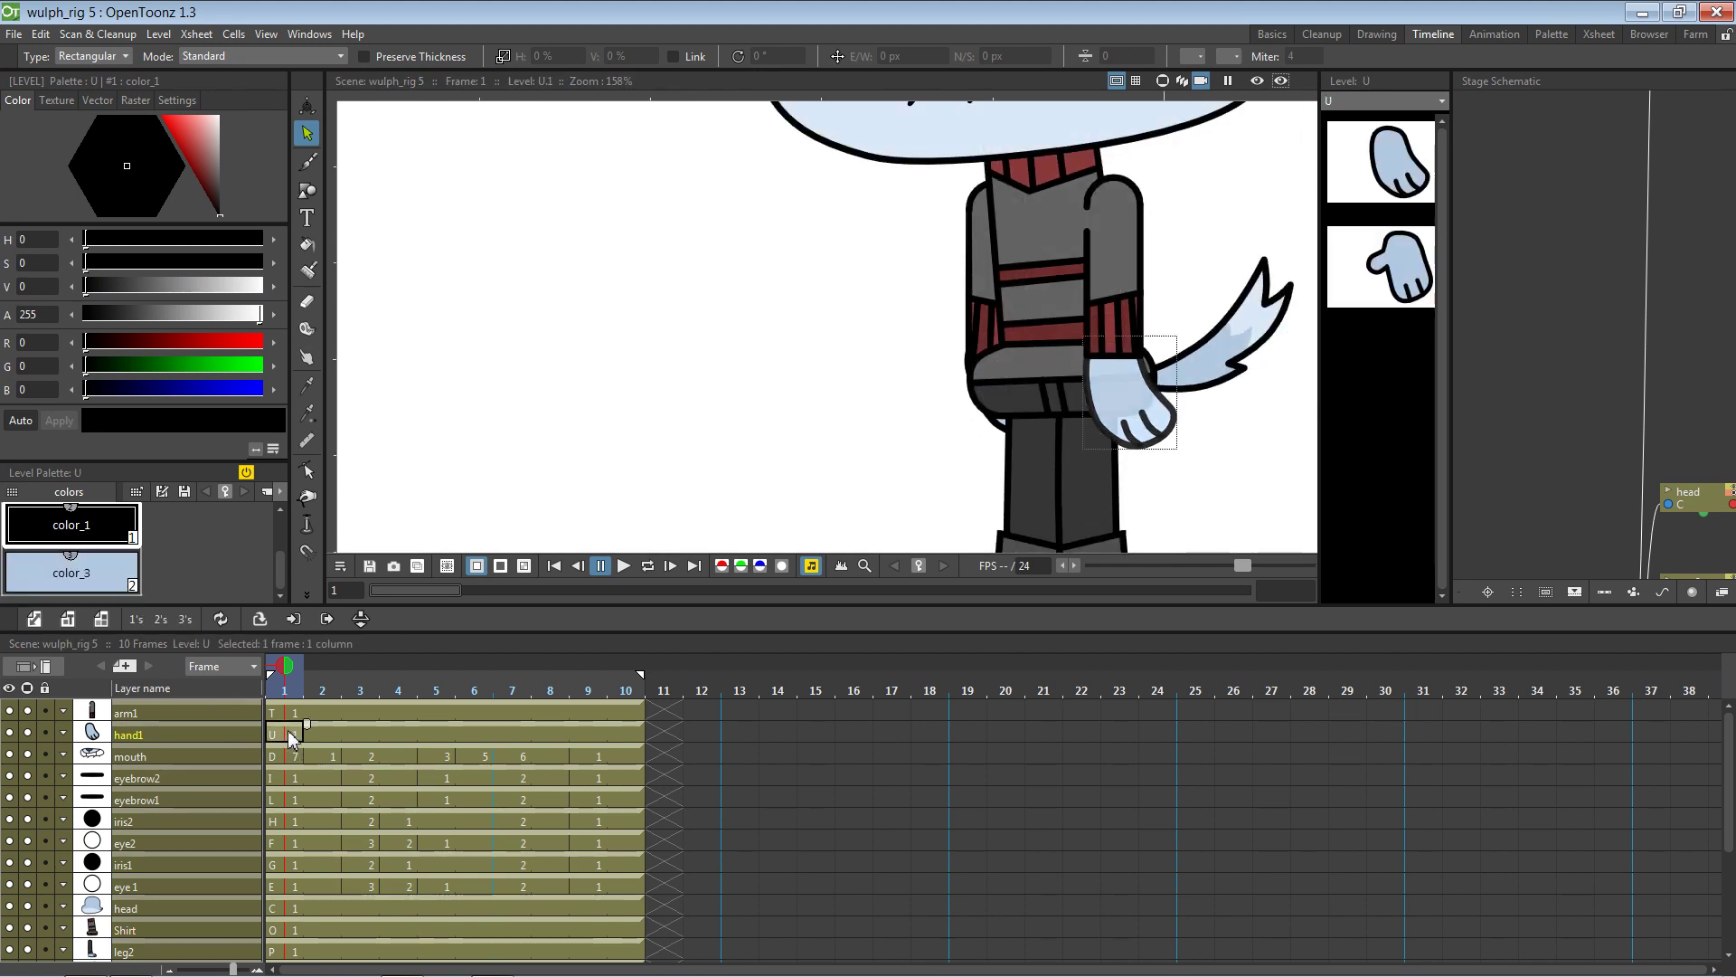
pyautogui.write('2')
pyautogui.press('Return')
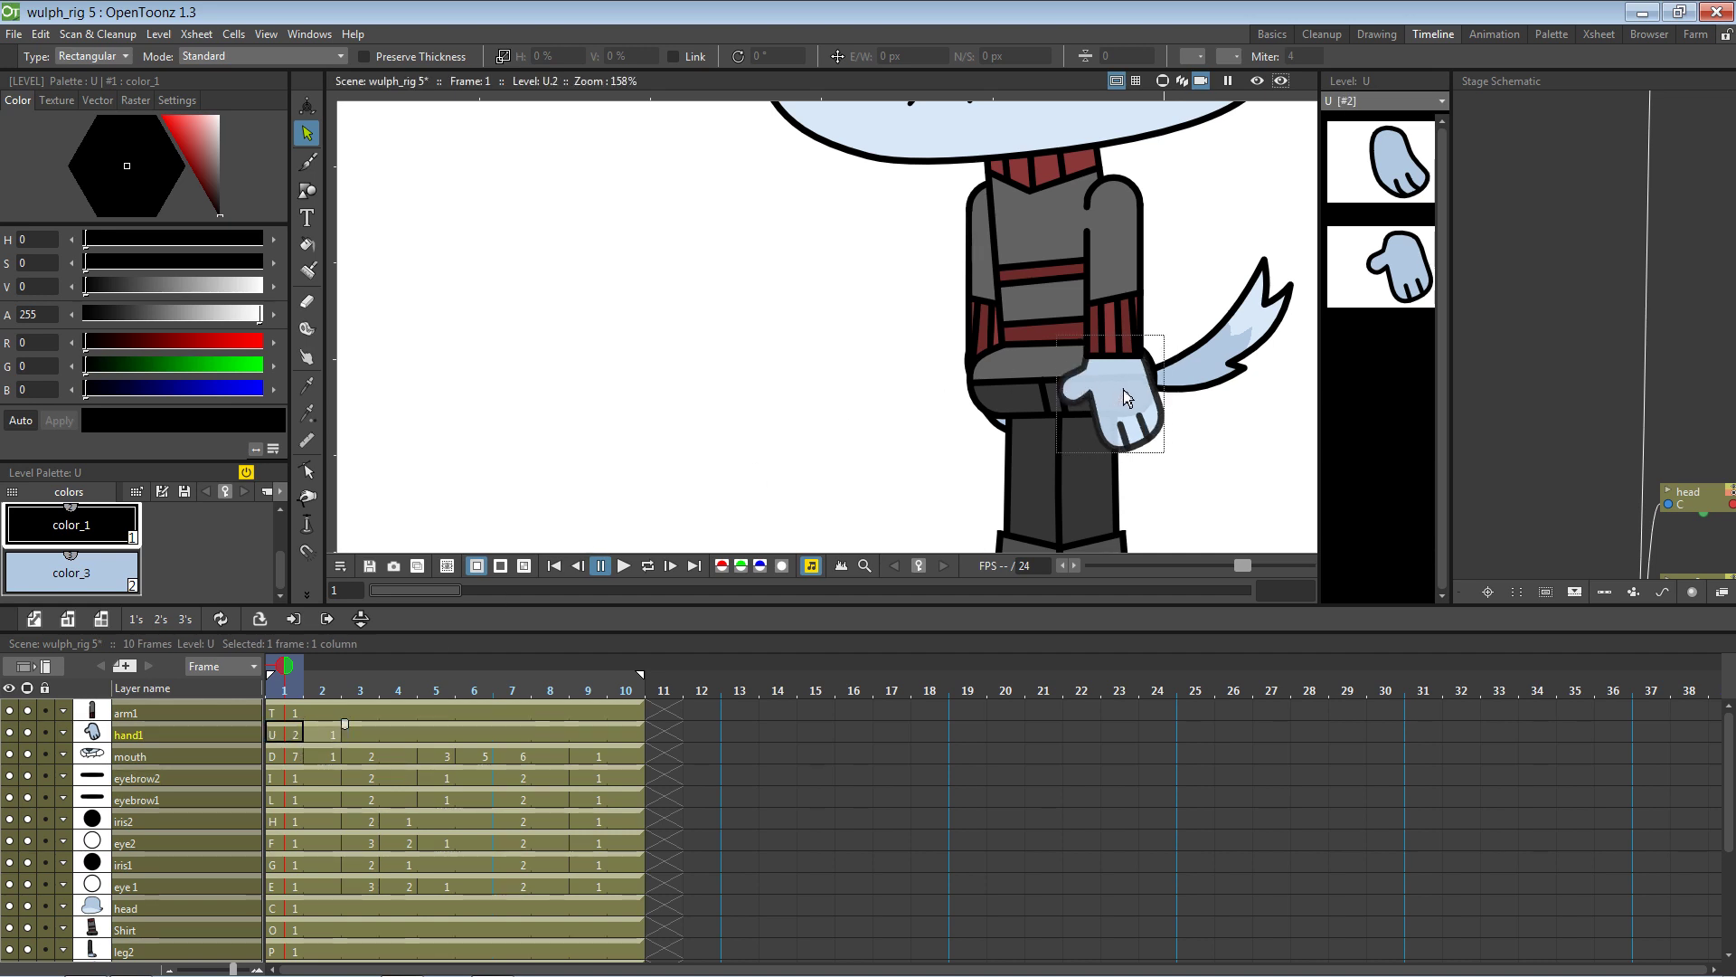
pyautogui.scroll(5, 1119, 397)
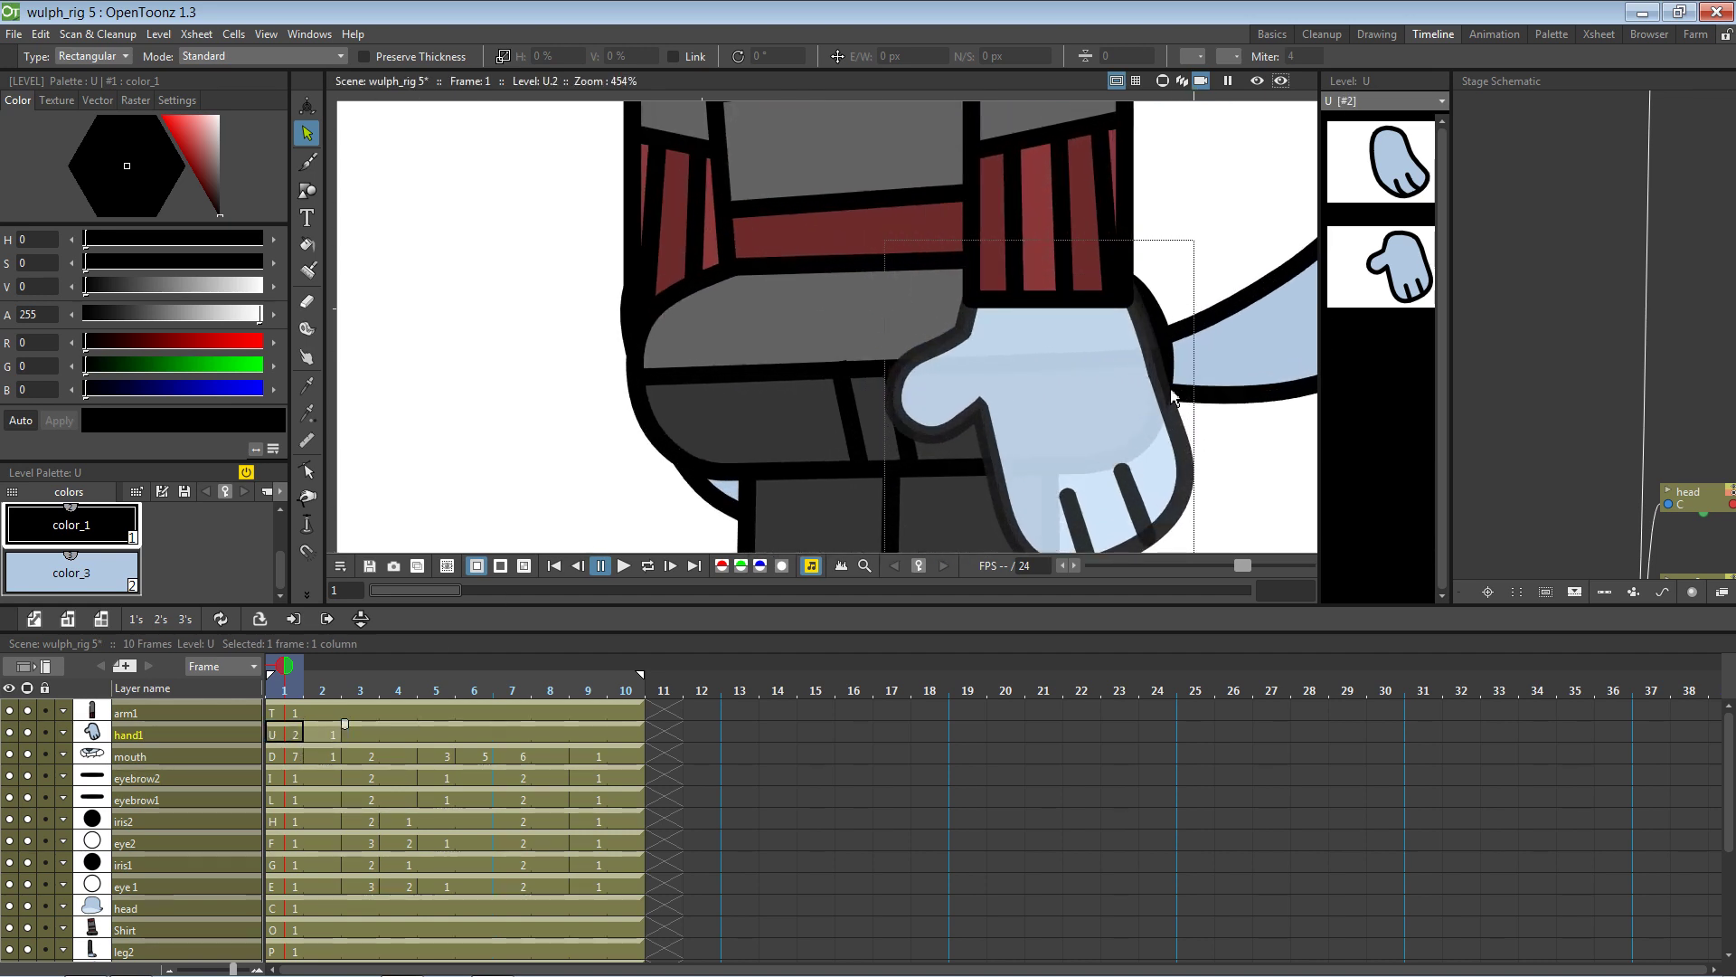
pyautogui.scroll(2, 1167, 393)
pyautogui.scroll(-4, 1165, 390)
pyautogui.scroll(-5, 1164, 391)
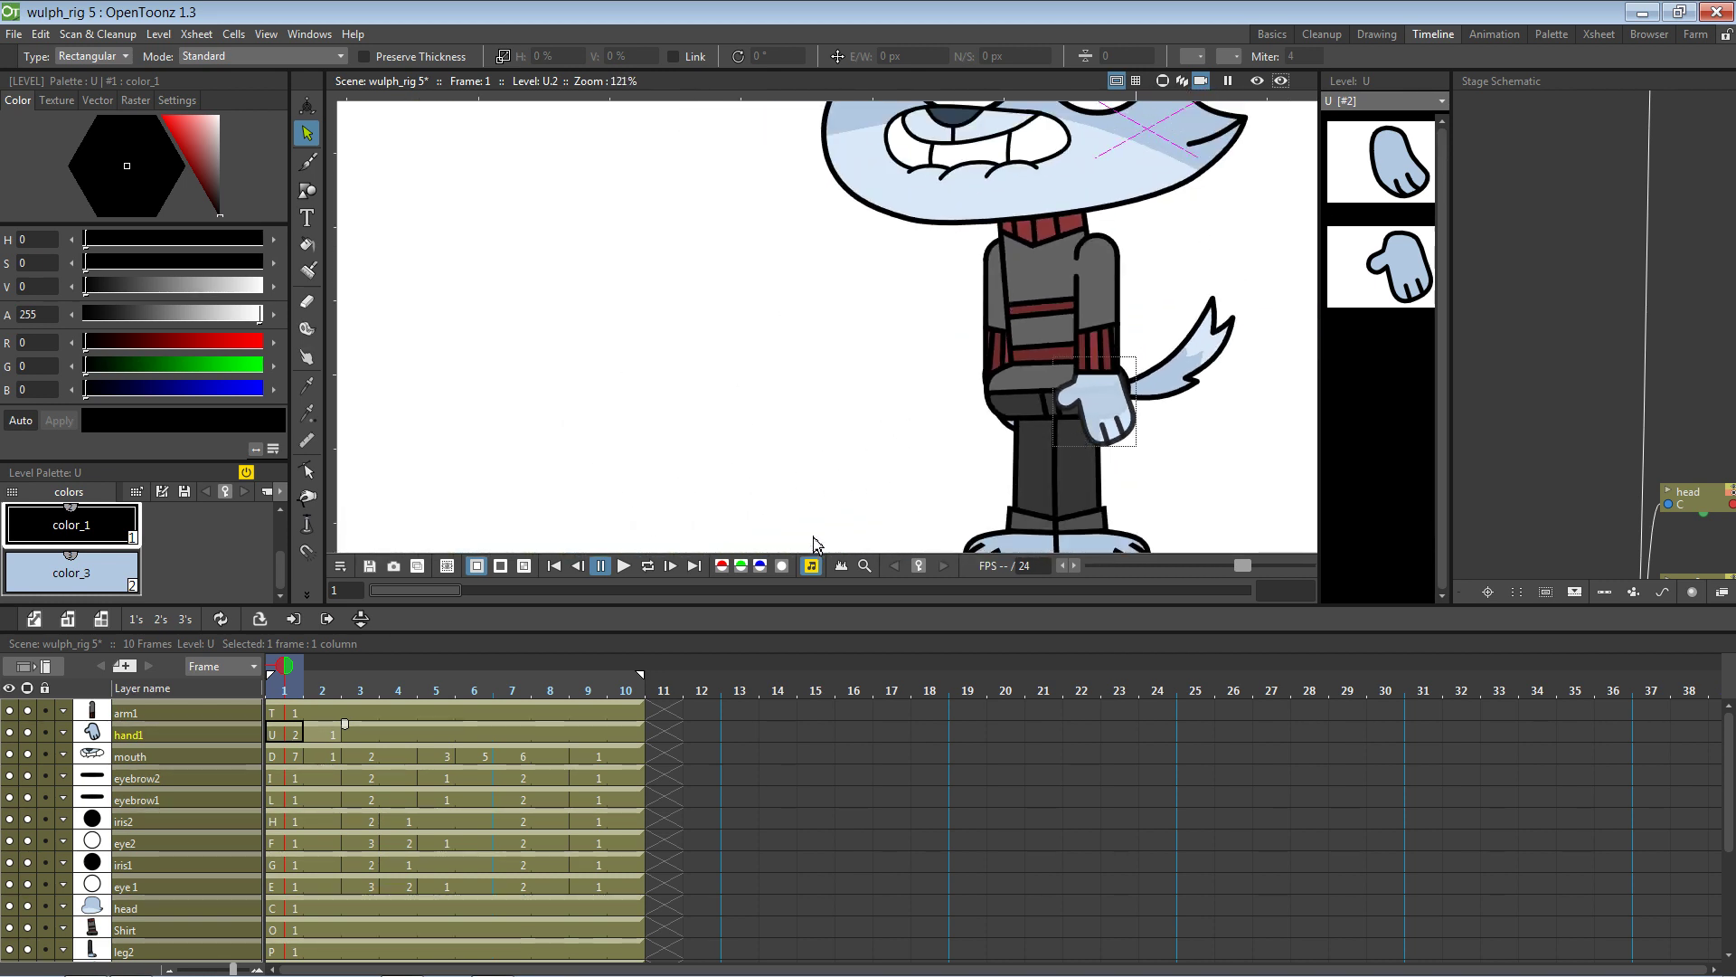
pyautogui.scroll(3, 1184, 365)
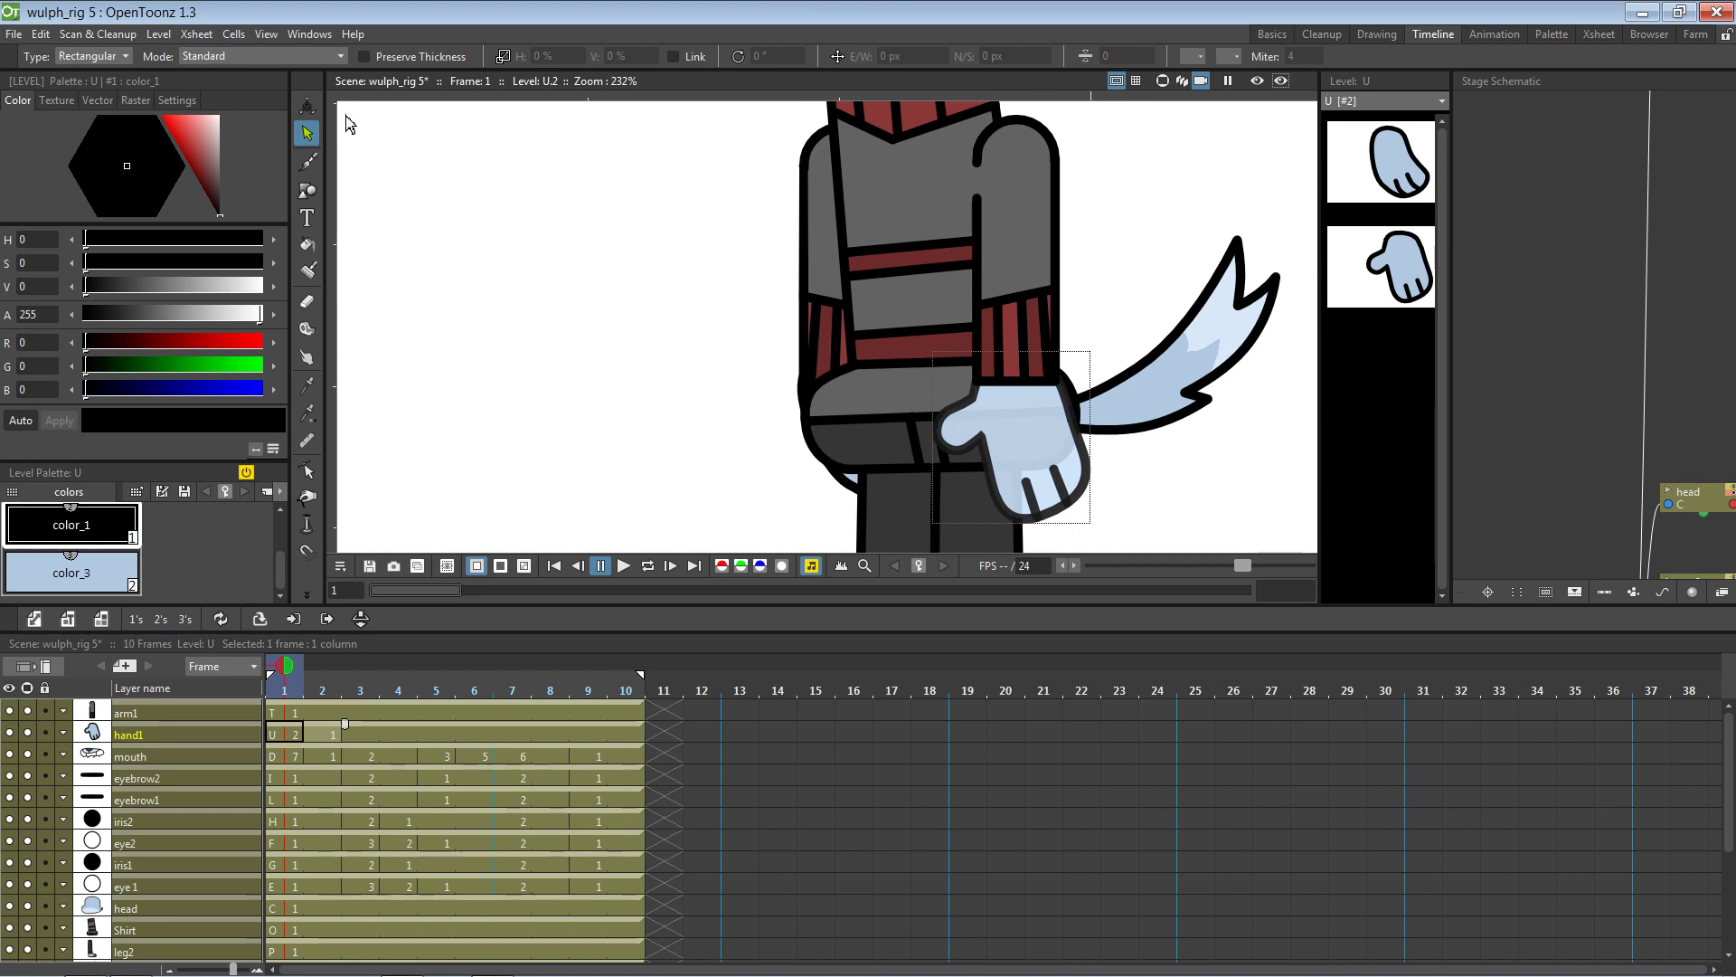
# Try a rotation of hand1 at frame 1 with the Animate tool, undo it, and save the scene
pyautogui.click(307, 105)
pyautogui.moveTo(1067, 475); pyautogui.dragTo(1107, 467)
pyautogui.hotkey('ctrl', 'z')
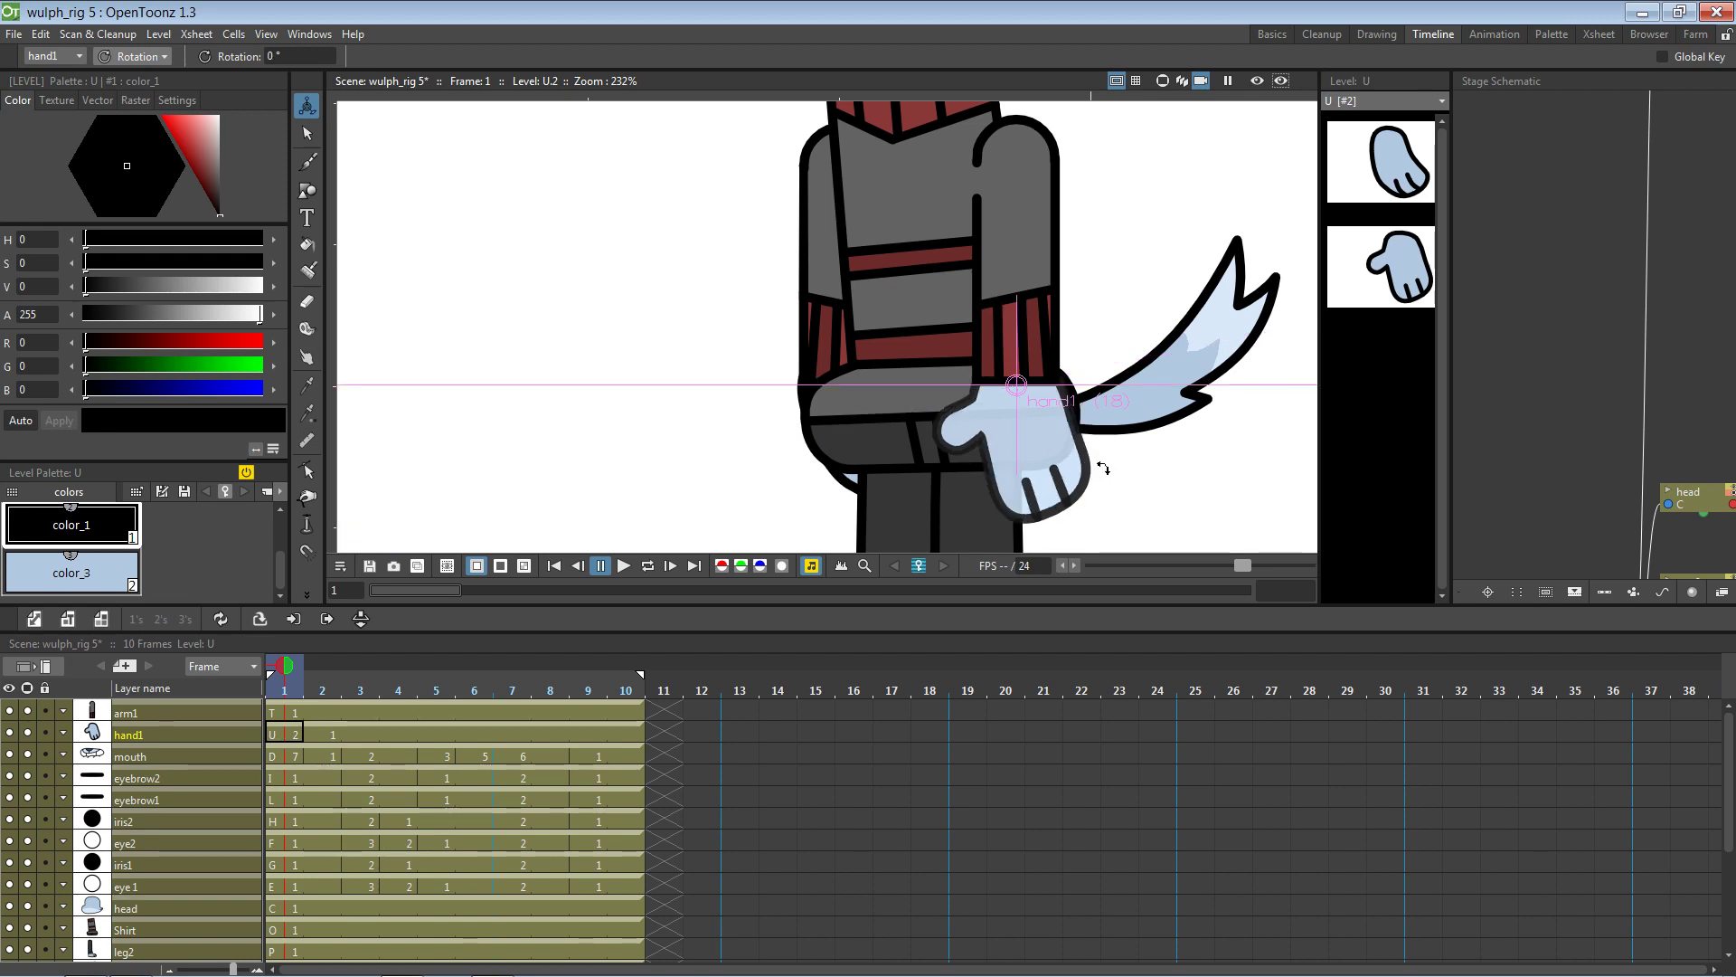
pyautogui.hotkey('ctrl', 's')
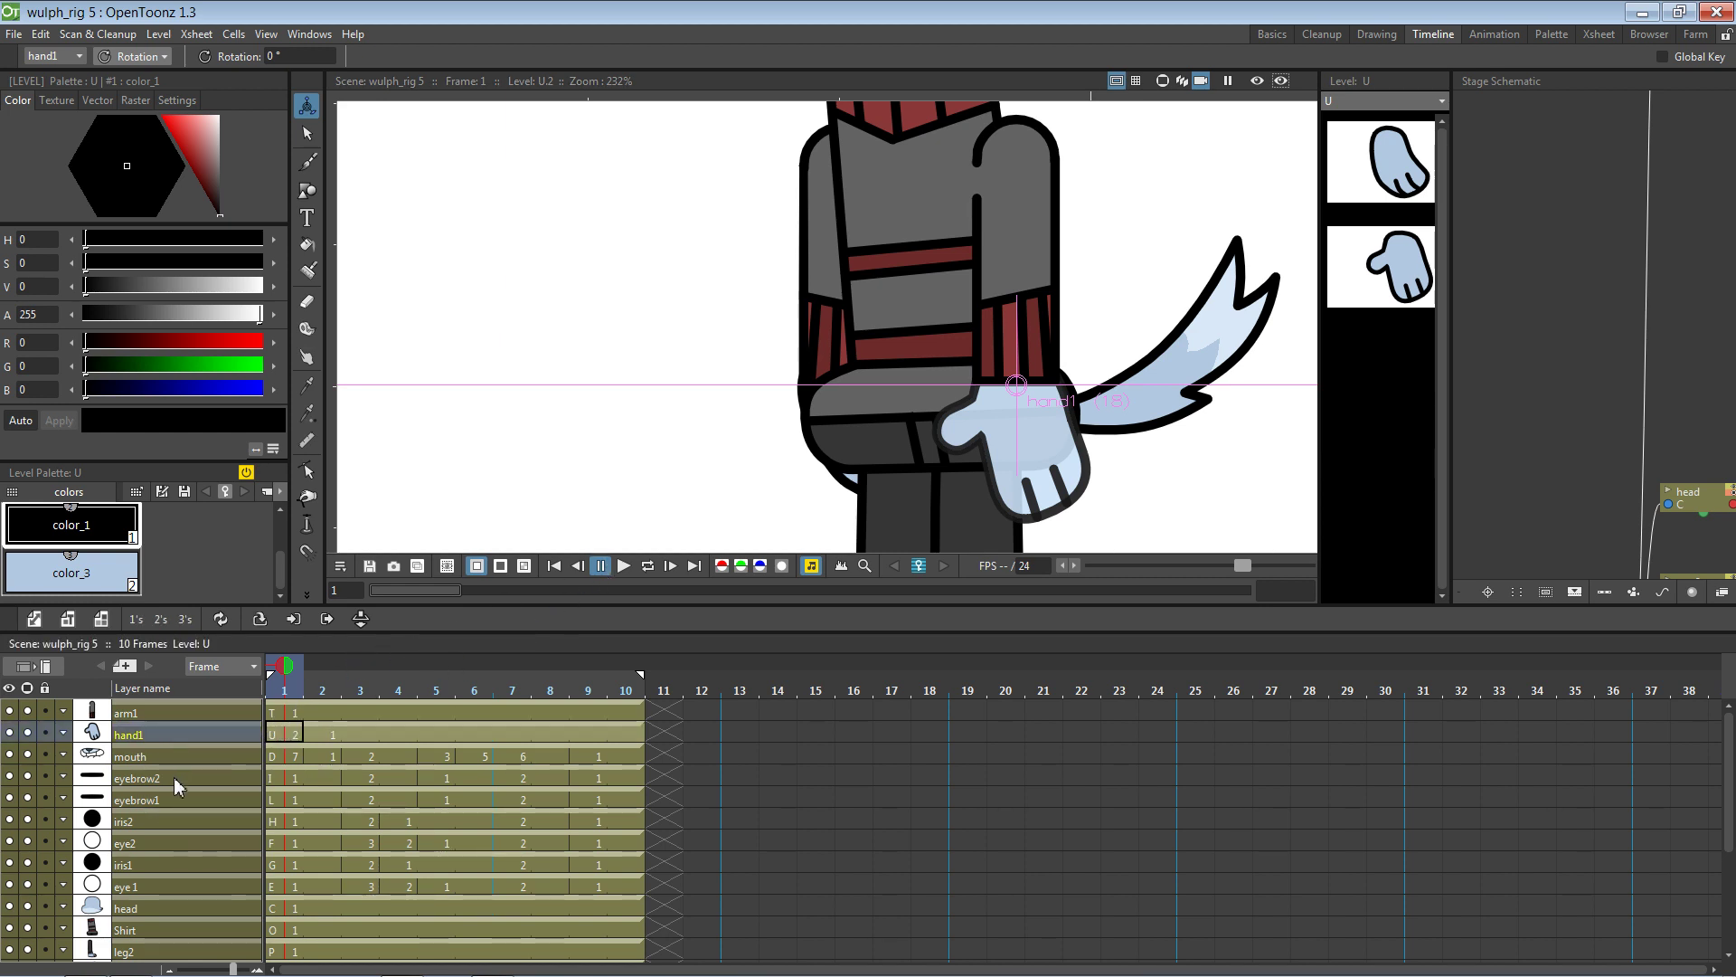
# Duplicate drawing 1 of level S on the hand2 layer as drawing 2
pyautogui.scroll(-2, 174, 814)
pyautogui.scroll(-1, 177, 825)
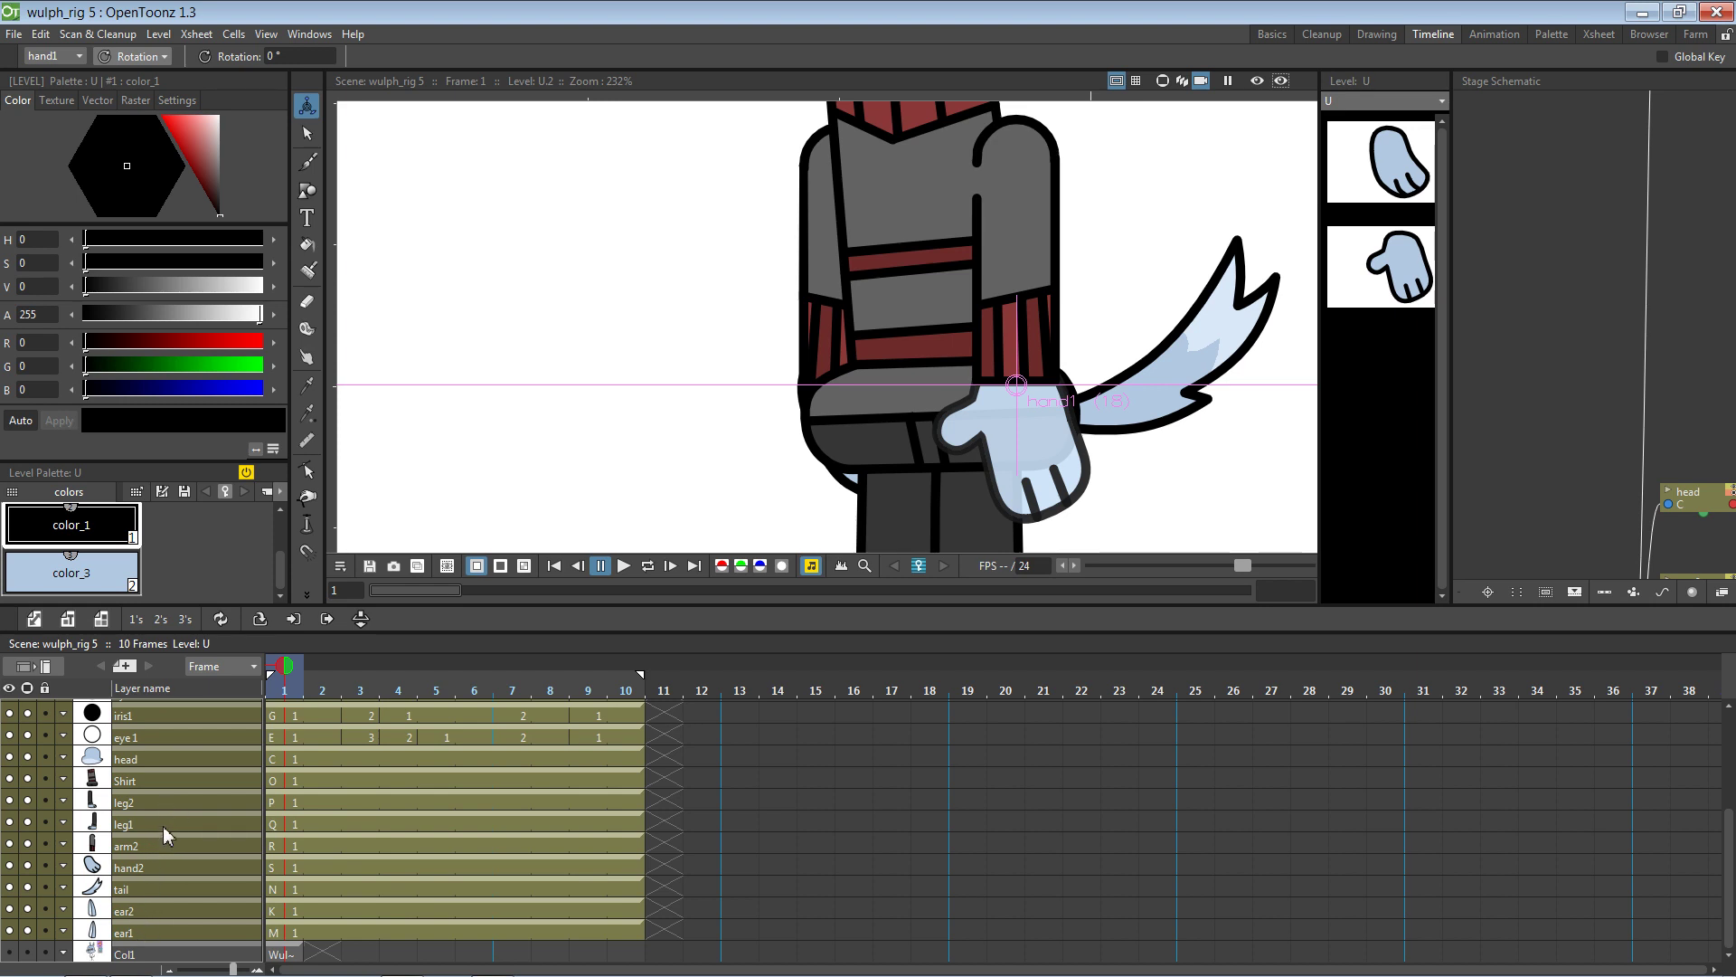
pyautogui.click(155, 864)
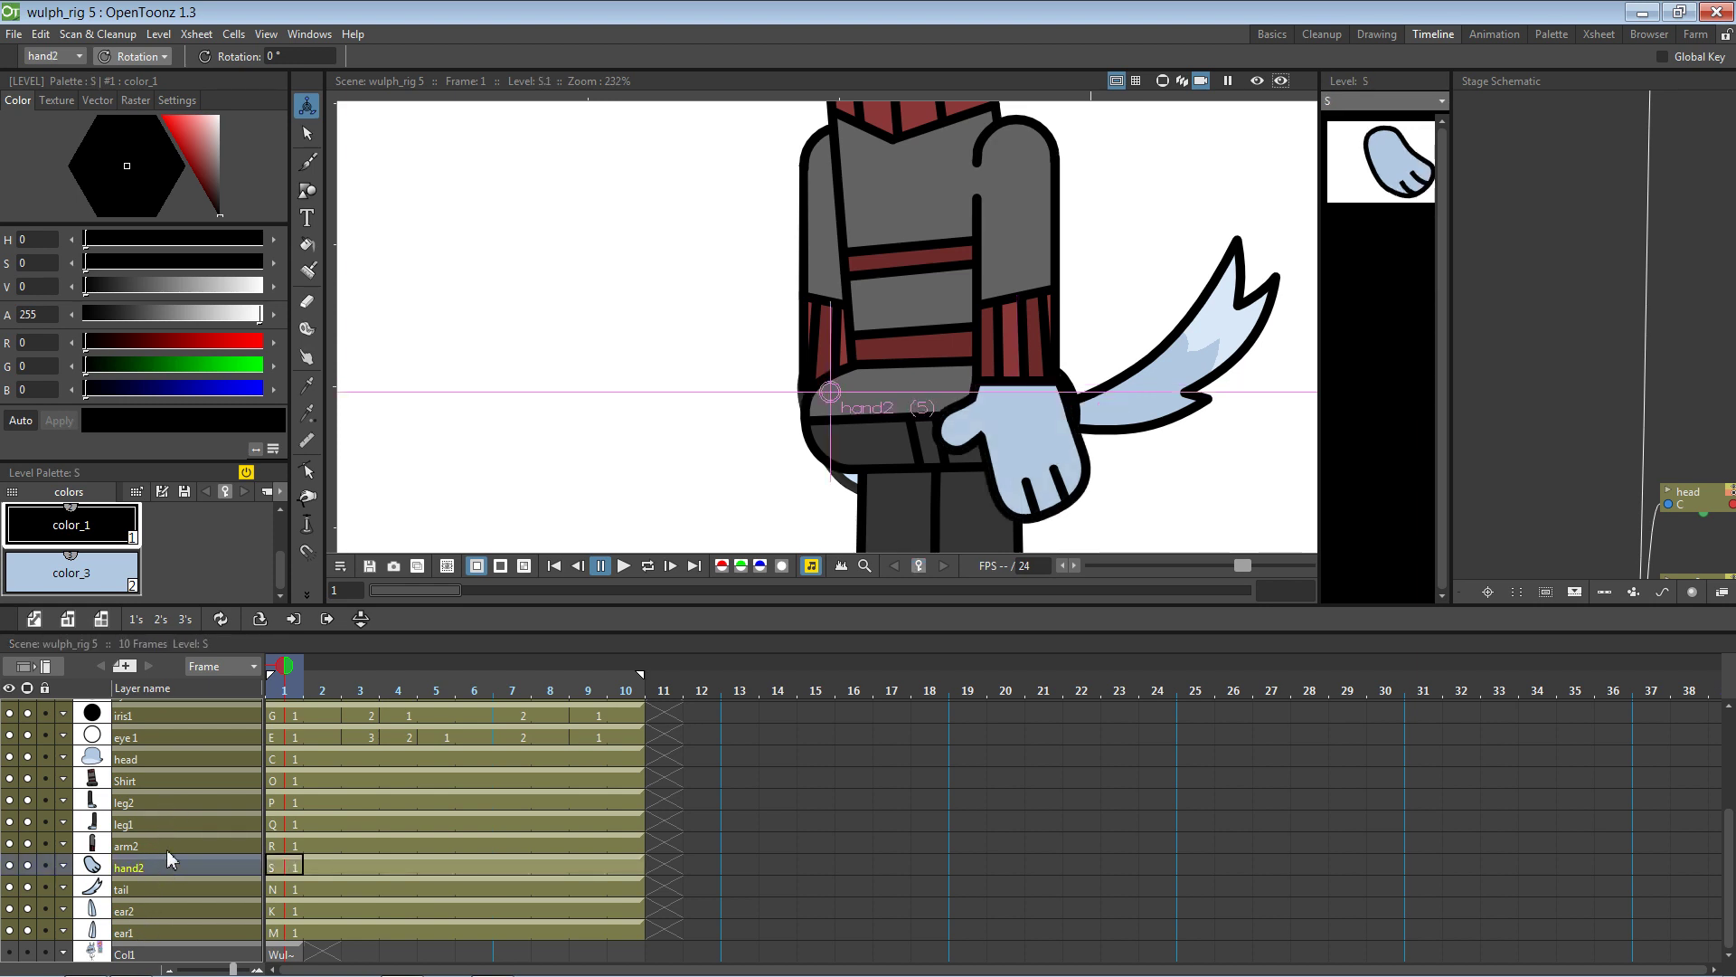
pyautogui.click(1397, 193)
pyautogui.press('d')
pyautogui.press('space')
pyautogui.moveTo(1040, 171)
pyautogui.mouseDown()
pyautogui.moveTo(1158, 476)
pyautogui.moveTo(1151, 426)
pyautogui.mouseUp()
pyautogui.scroll(3, 293, 796)
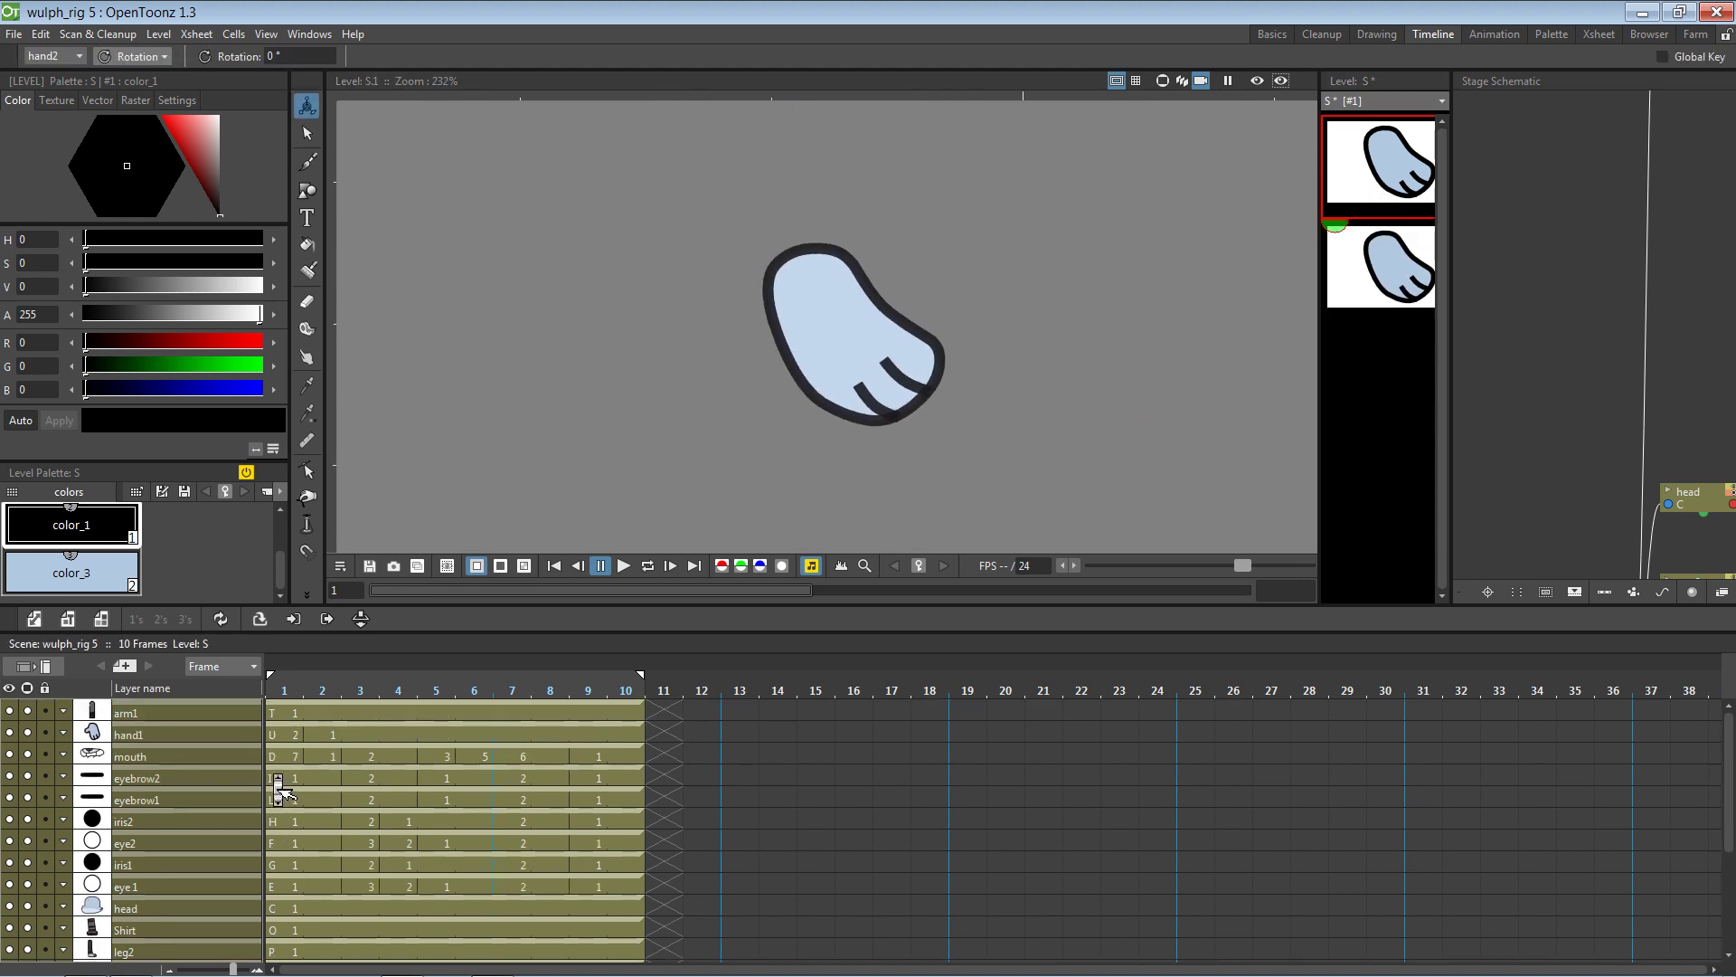
# Select and copy all strokes of the thumbed hand in drawing 2 of hand1's level U
pyautogui.click(288, 734)
pyautogui.click(330, 734)
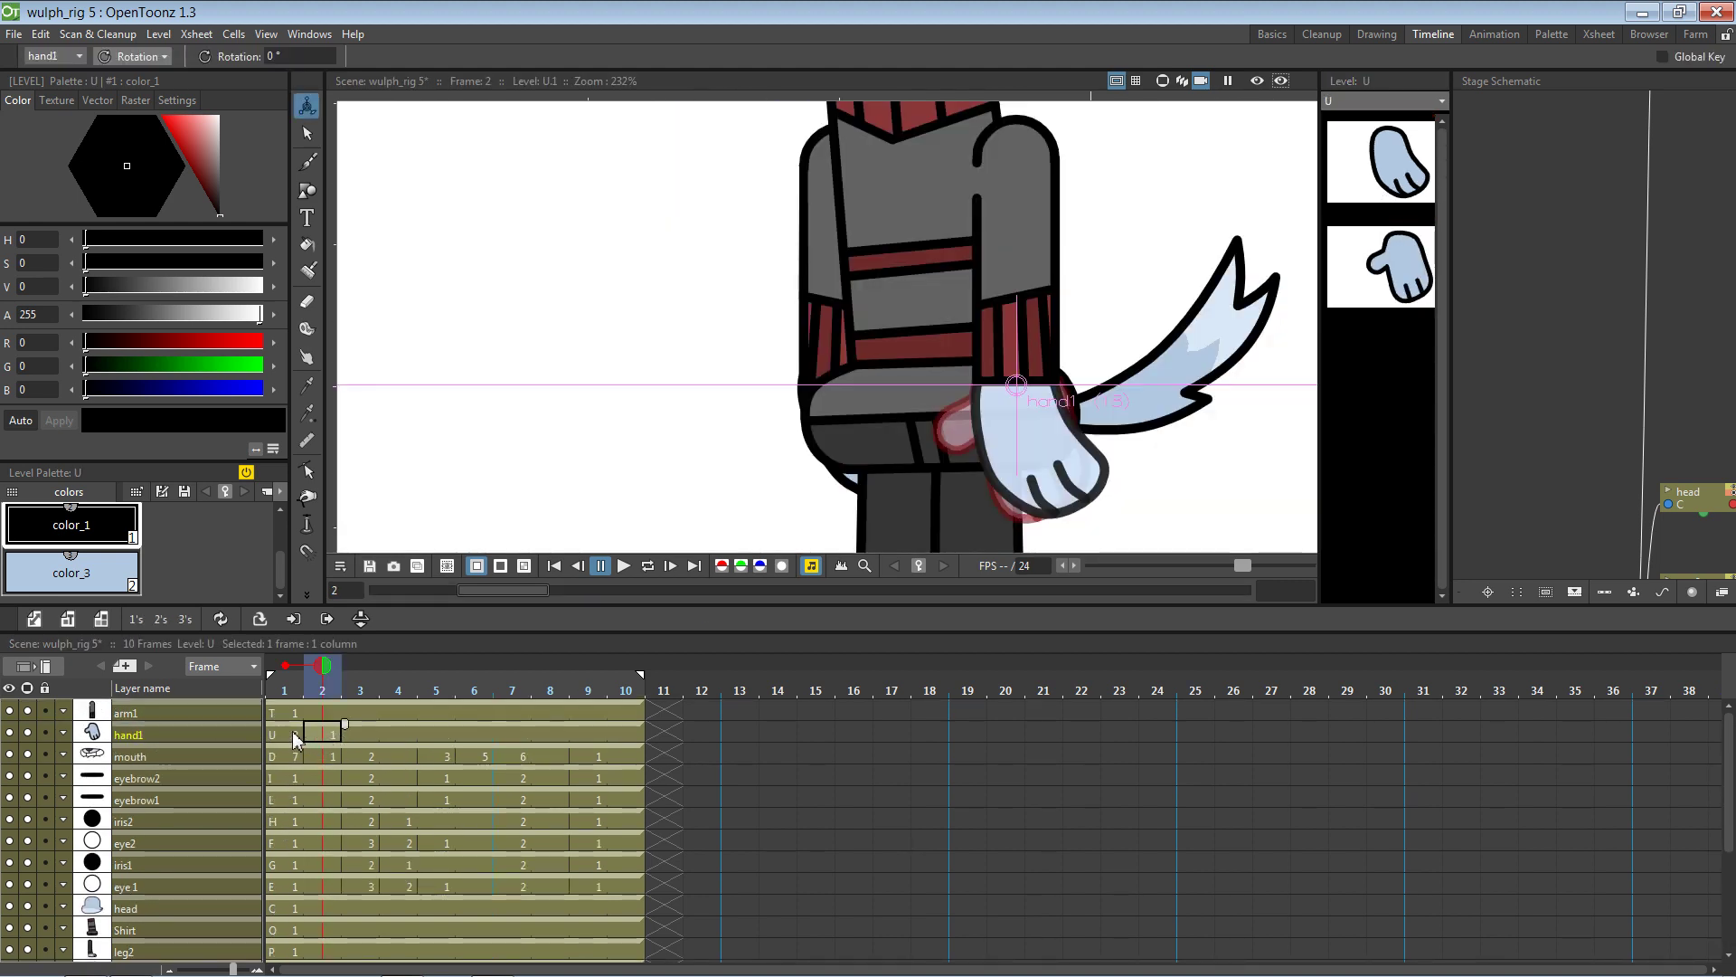
pyautogui.click(288, 734)
pyautogui.click(1388, 271)
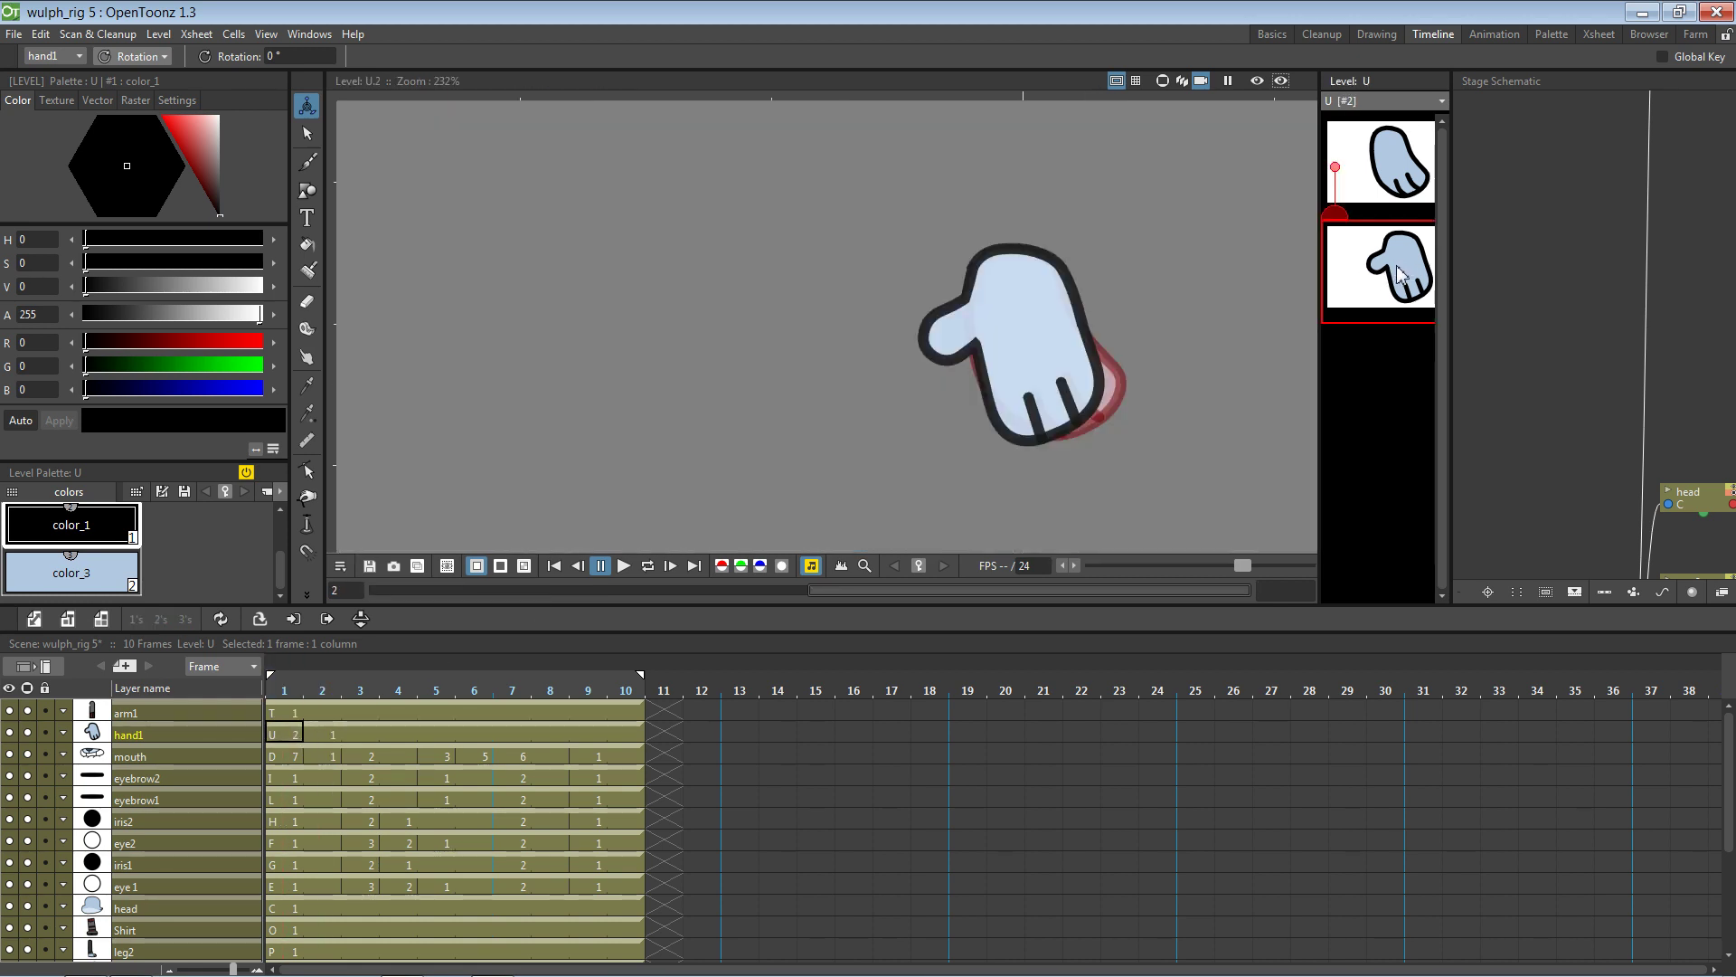
pyautogui.press('s')
pyautogui.moveTo(1127, 237); pyautogui.dragTo(899, 480)
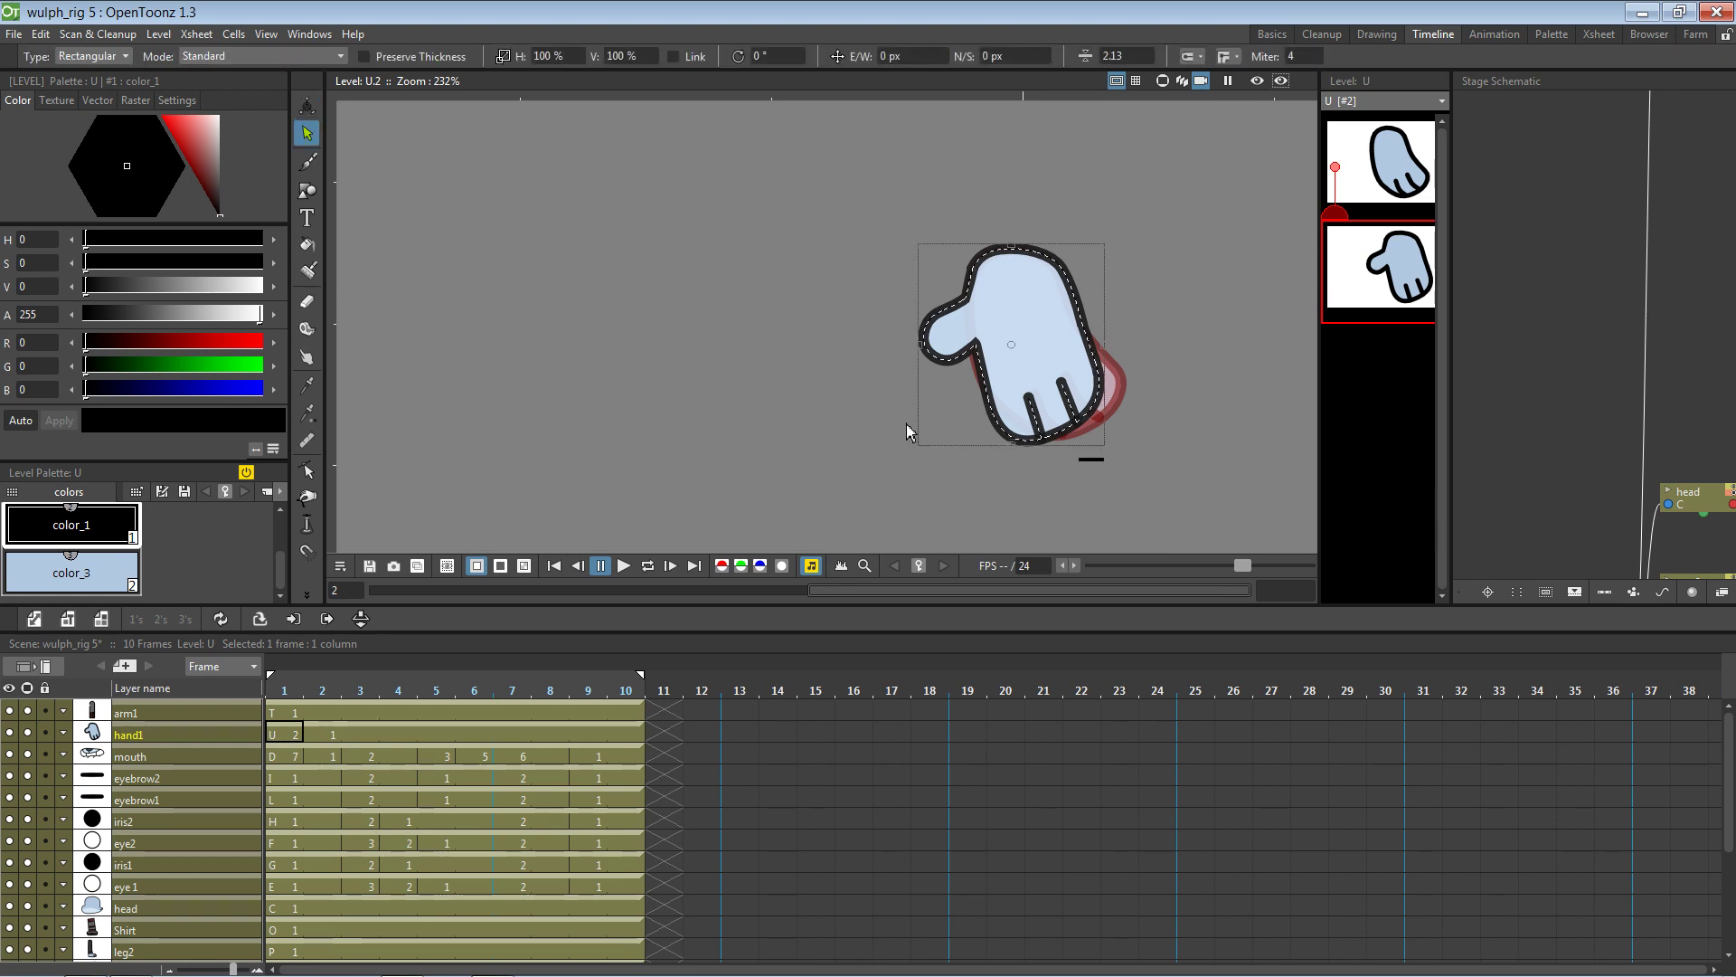
# Paste the copied thumbed hand into drawing 2 of hand2's level S
pyautogui.scroll(-3, 202, 882)
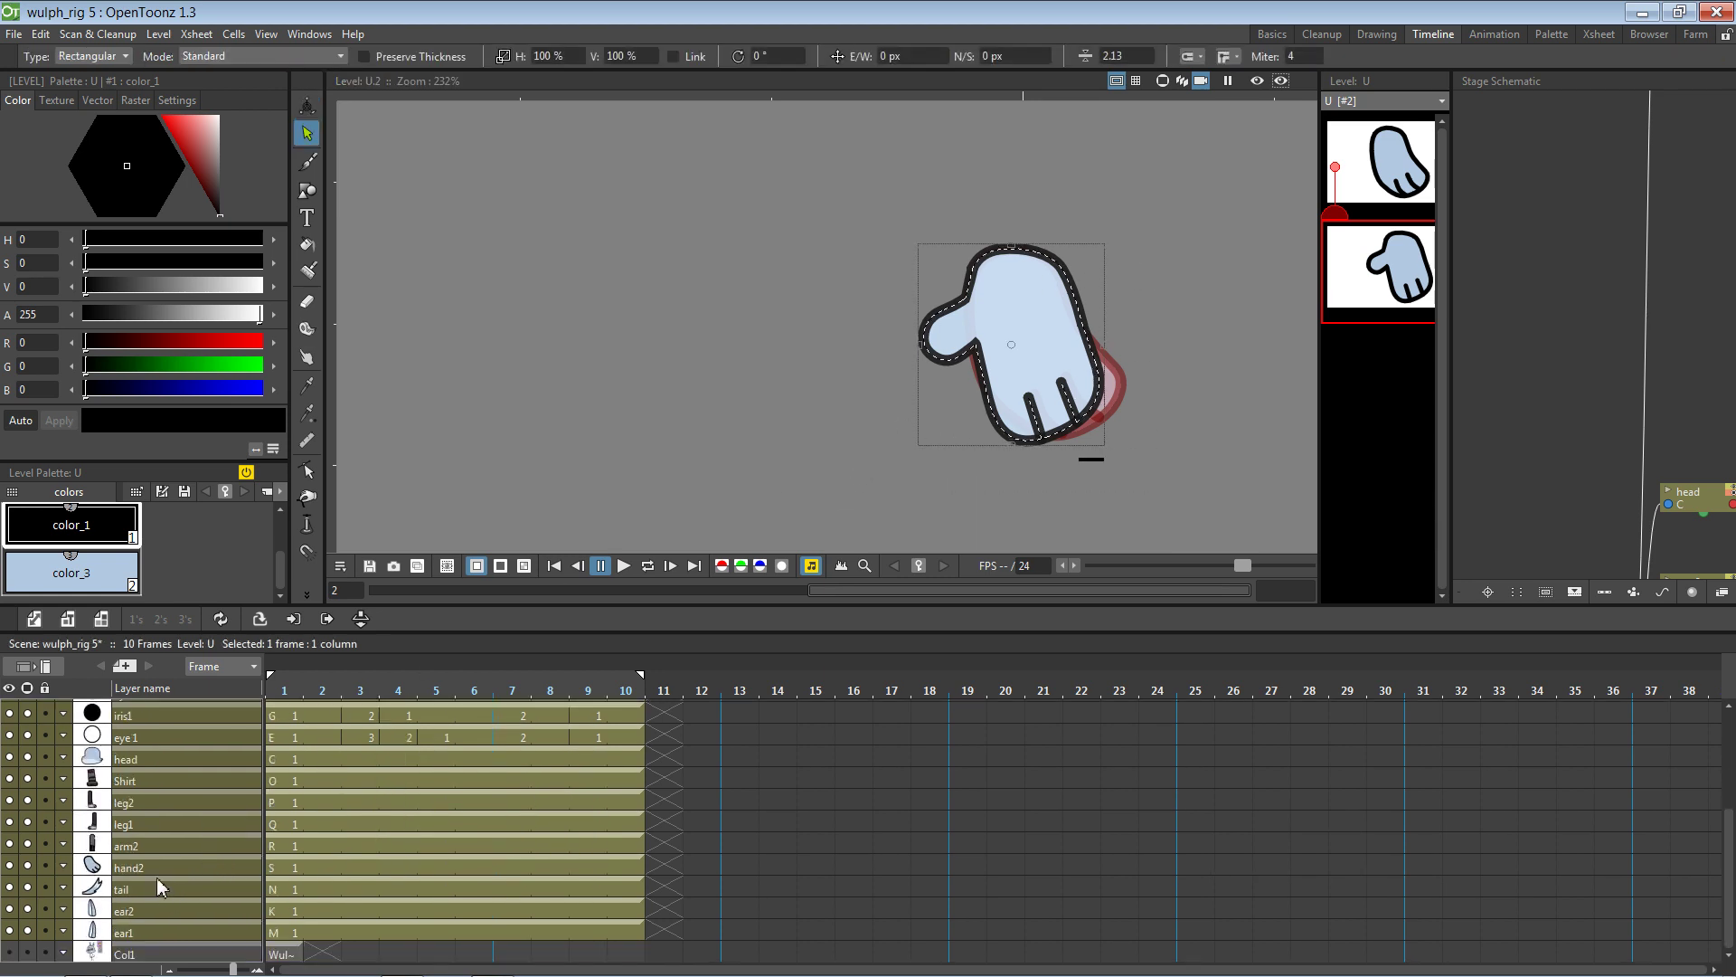
pyautogui.click(168, 870)
pyautogui.click(1201, 83)
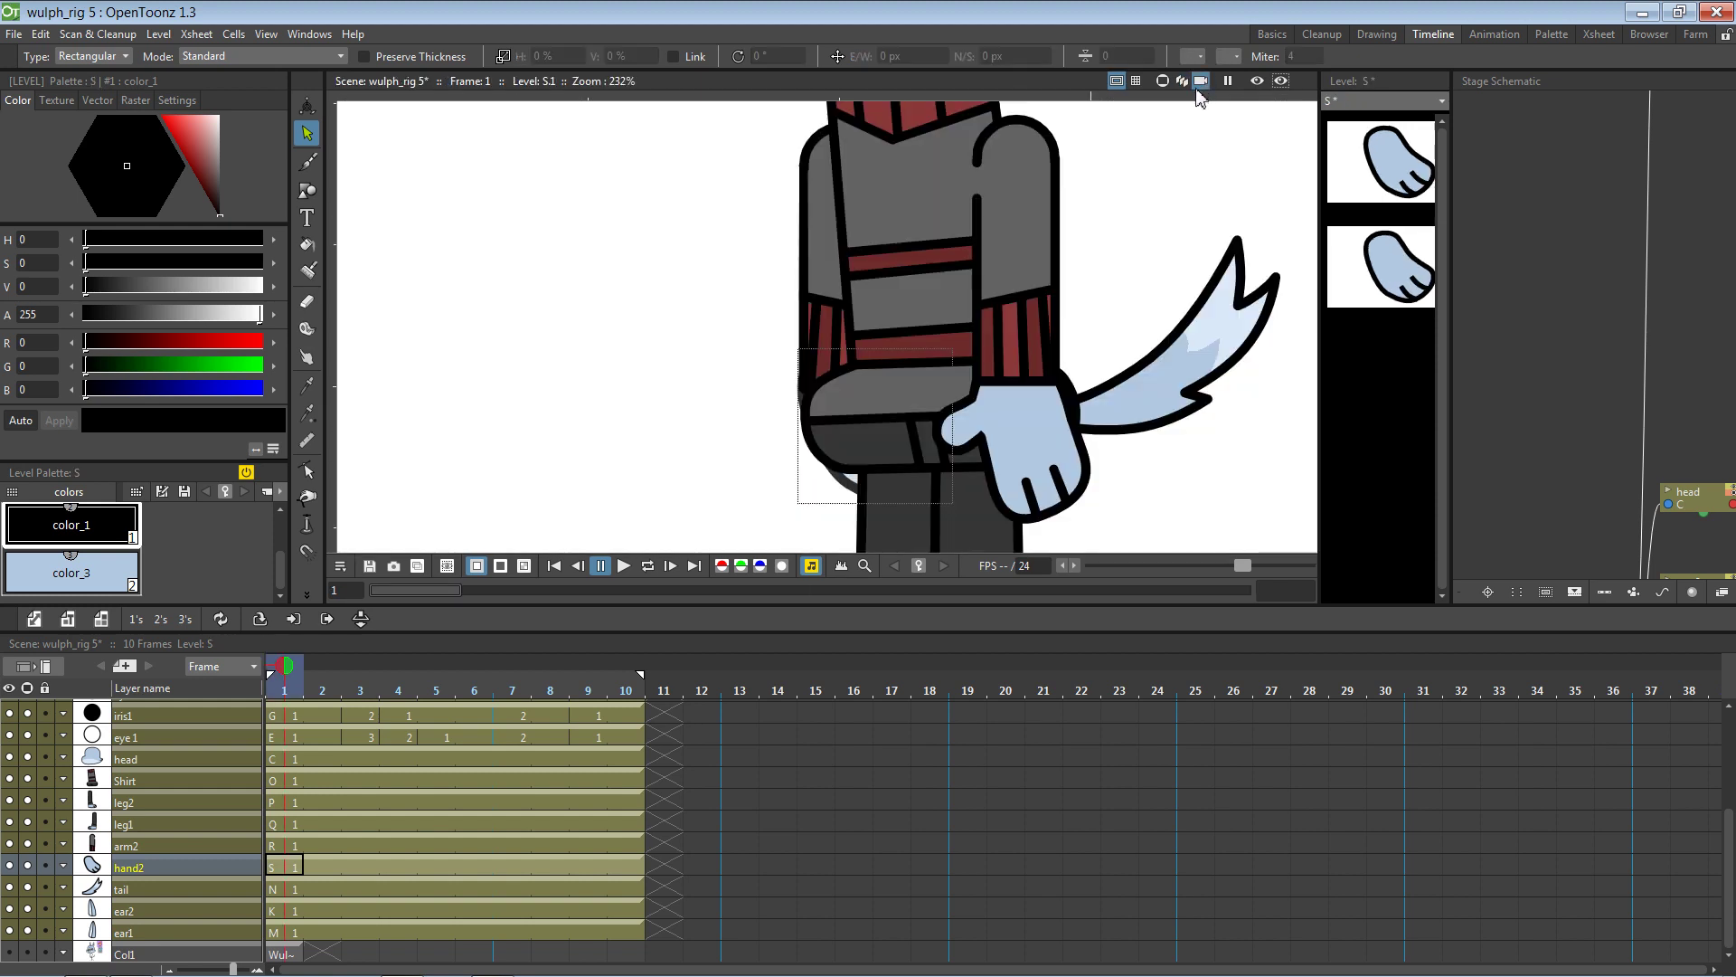
pyautogui.scroll(-3, 1250, 197)
pyautogui.click(1384, 264)
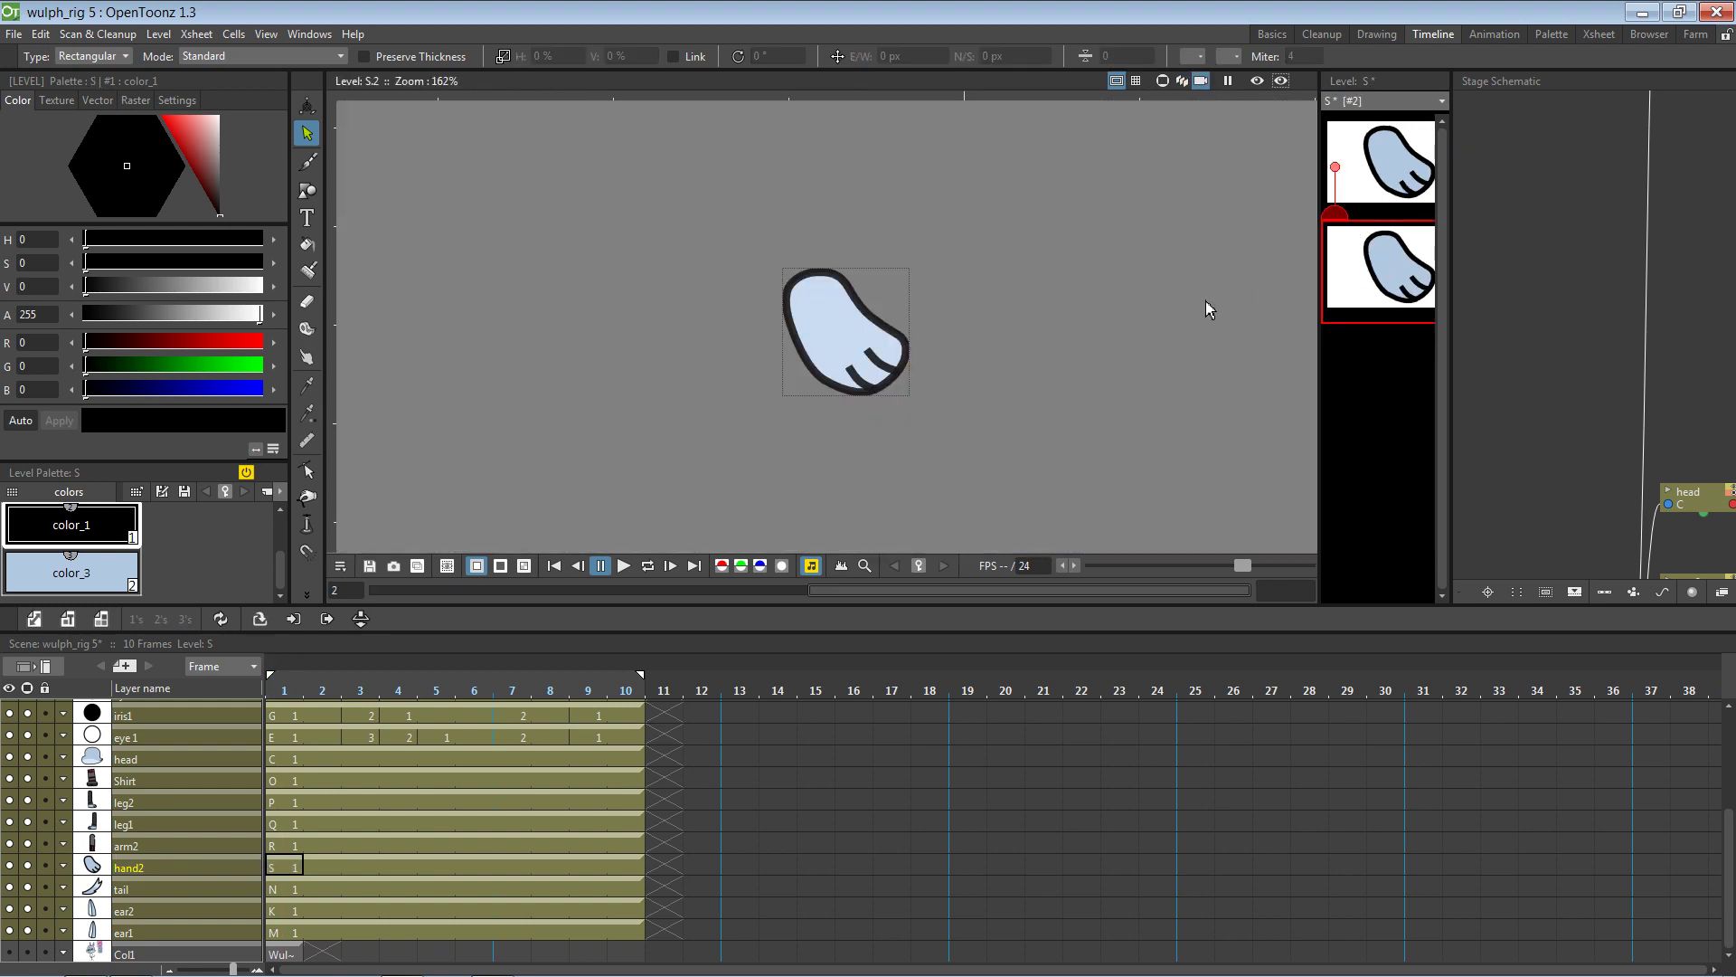
pyautogui.hotkey('ctrl', 'v')
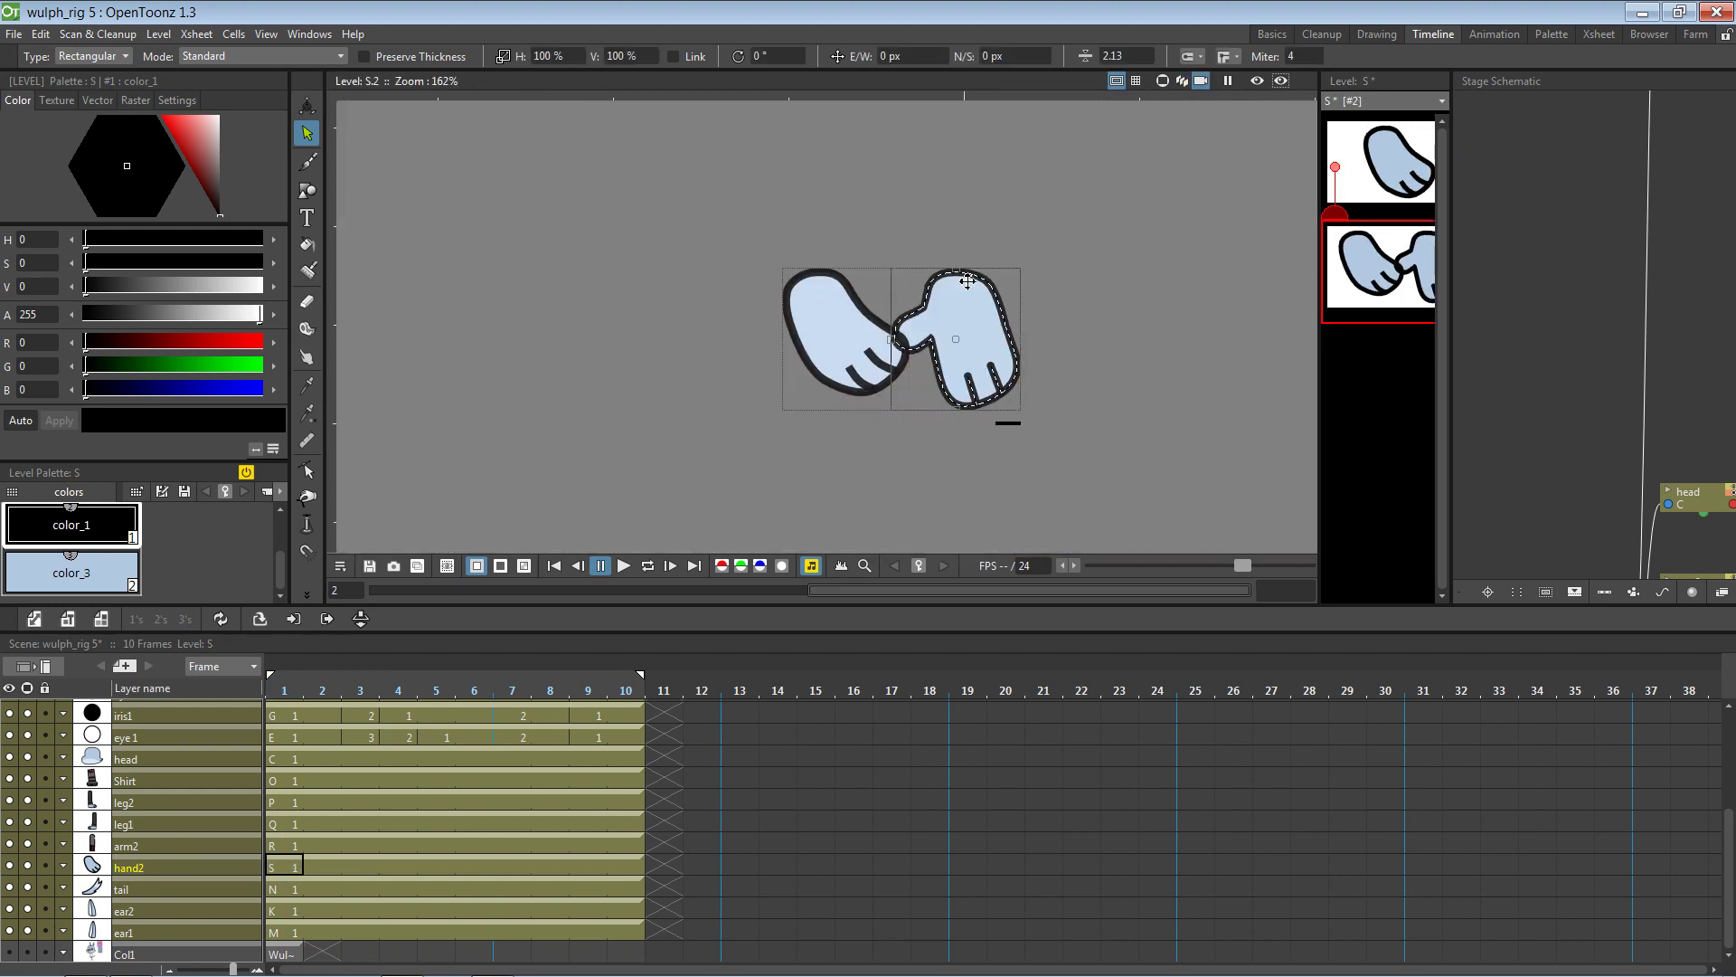
# Move the pasted thumbed hand over the old hand so that their wrist ends line up
pyautogui.scroll(4, 1040, 253)
pyautogui.scroll(-1, 1016, 302)
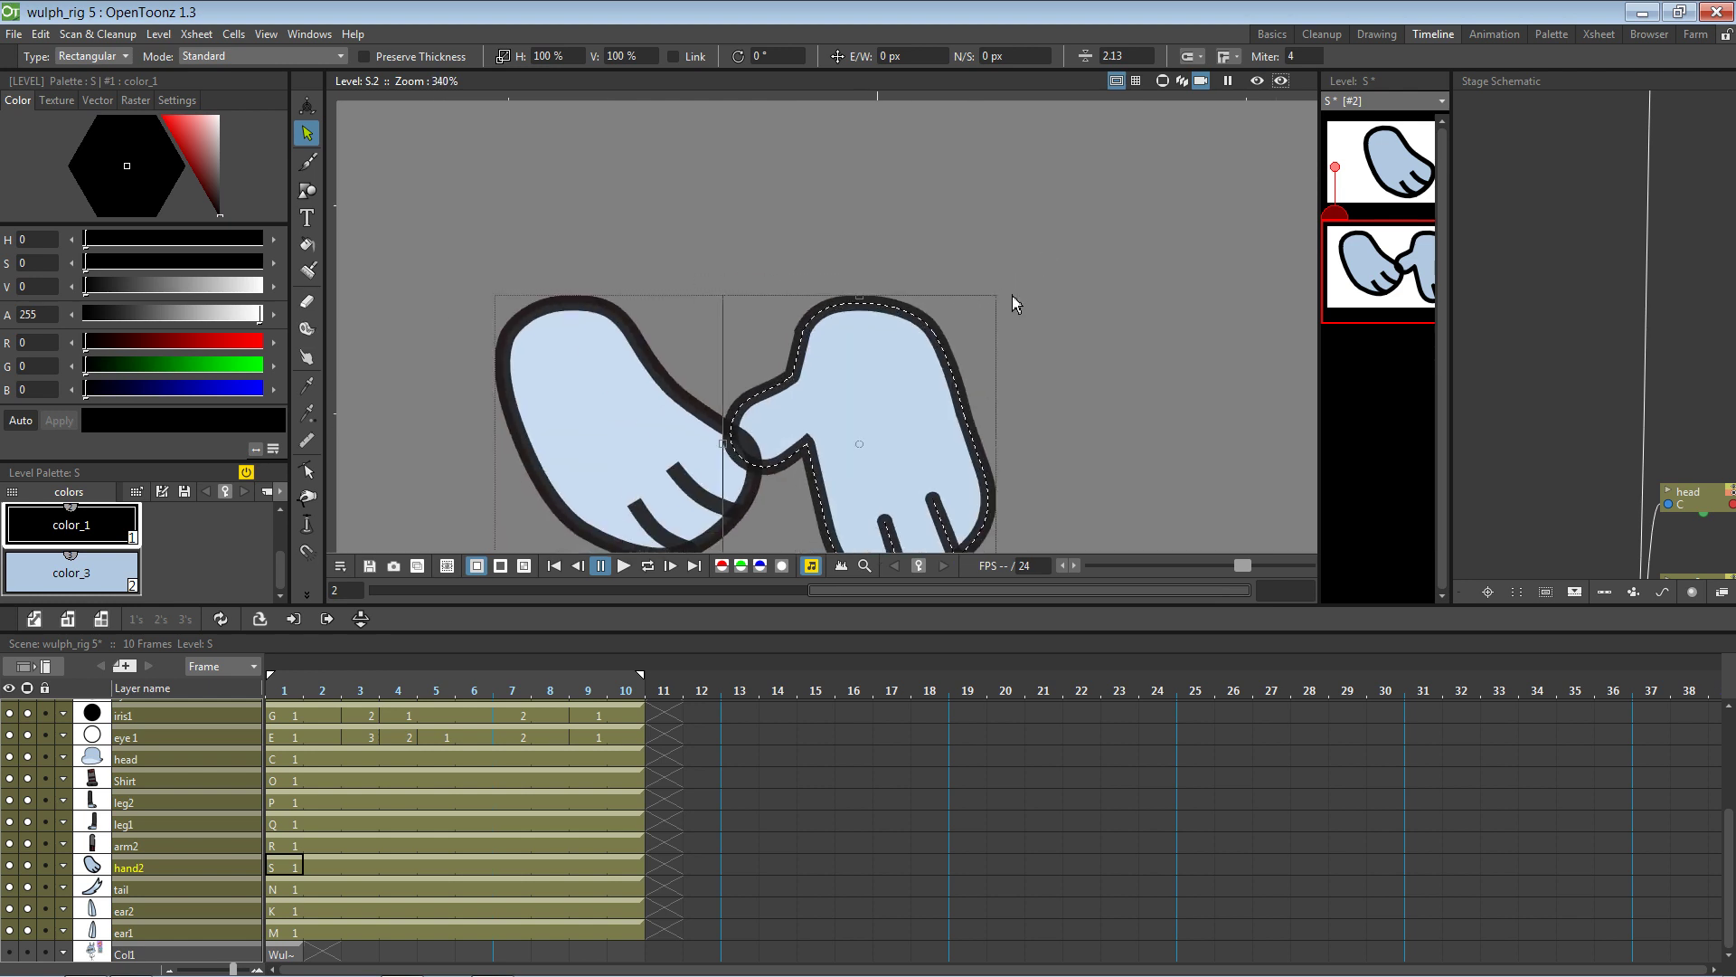
pyautogui.press('space')
pyautogui.moveTo(1031, 317)
pyautogui.mouseDown()
pyautogui.moveTo(1088, 180)
pyautogui.moveTo(901, 476)
pyautogui.moveTo(801, 494)
pyautogui.mouseUp()
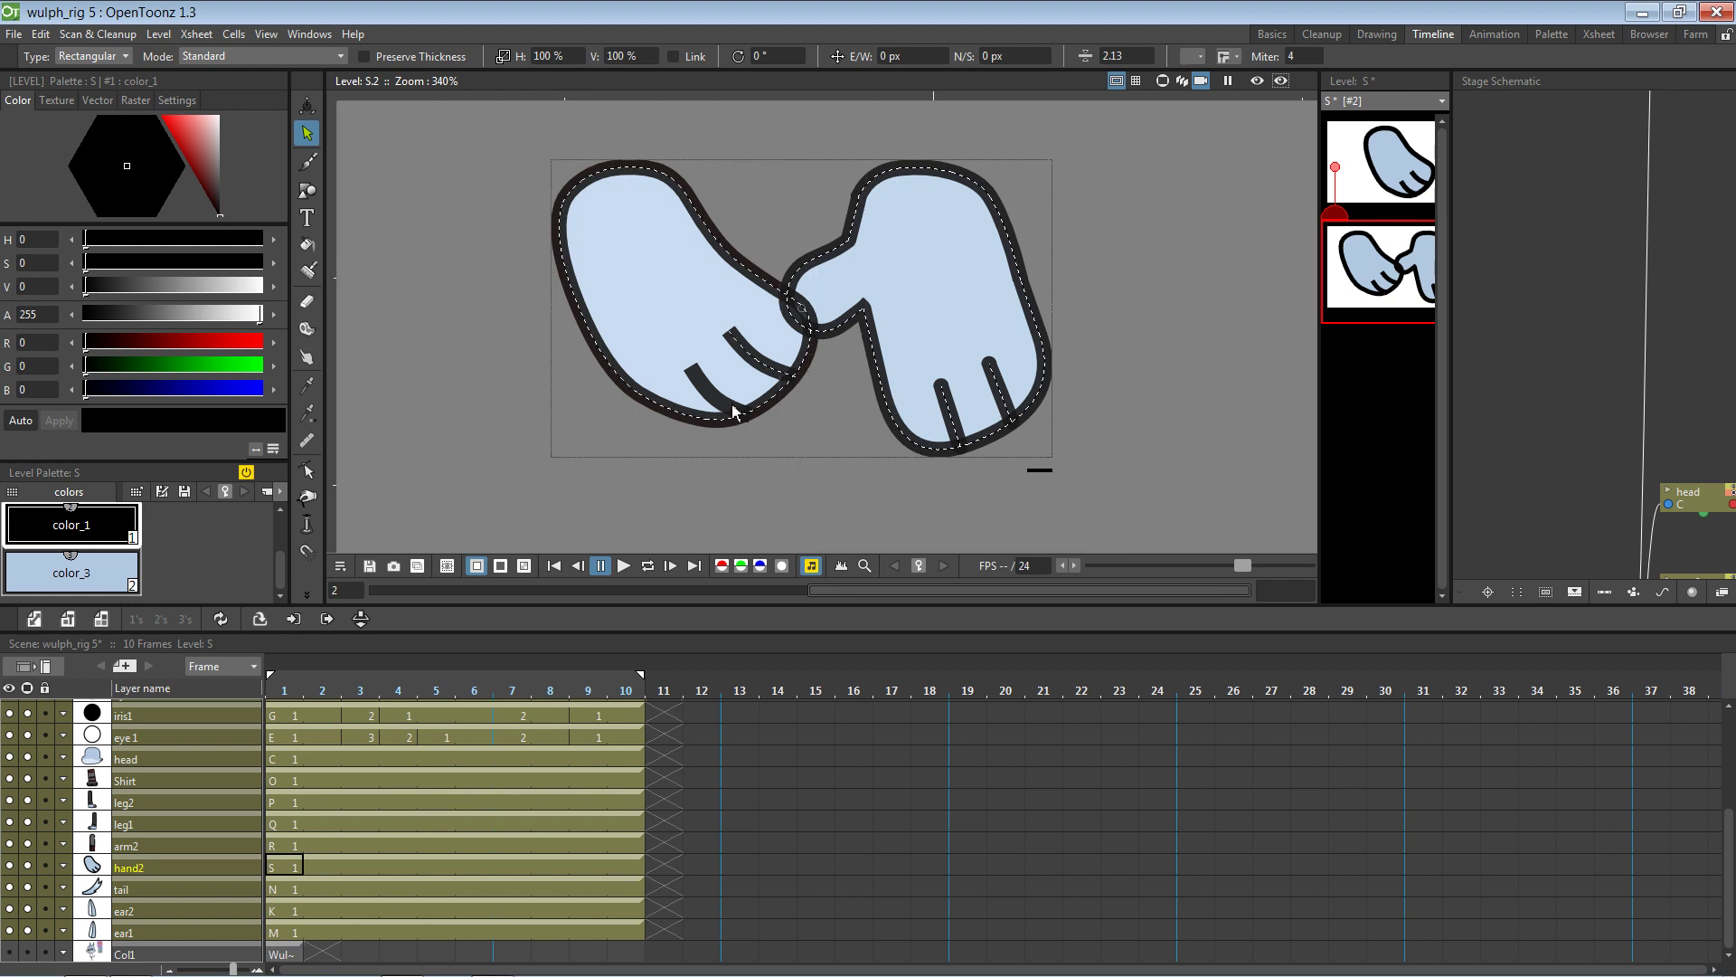
pyautogui.keyDown('shift'); pyautogui.click(759, 278); pyautogui.keyUp('shift')
pyautogui.moveTo(857, 192); pyautogui.dragTo(571, 197)
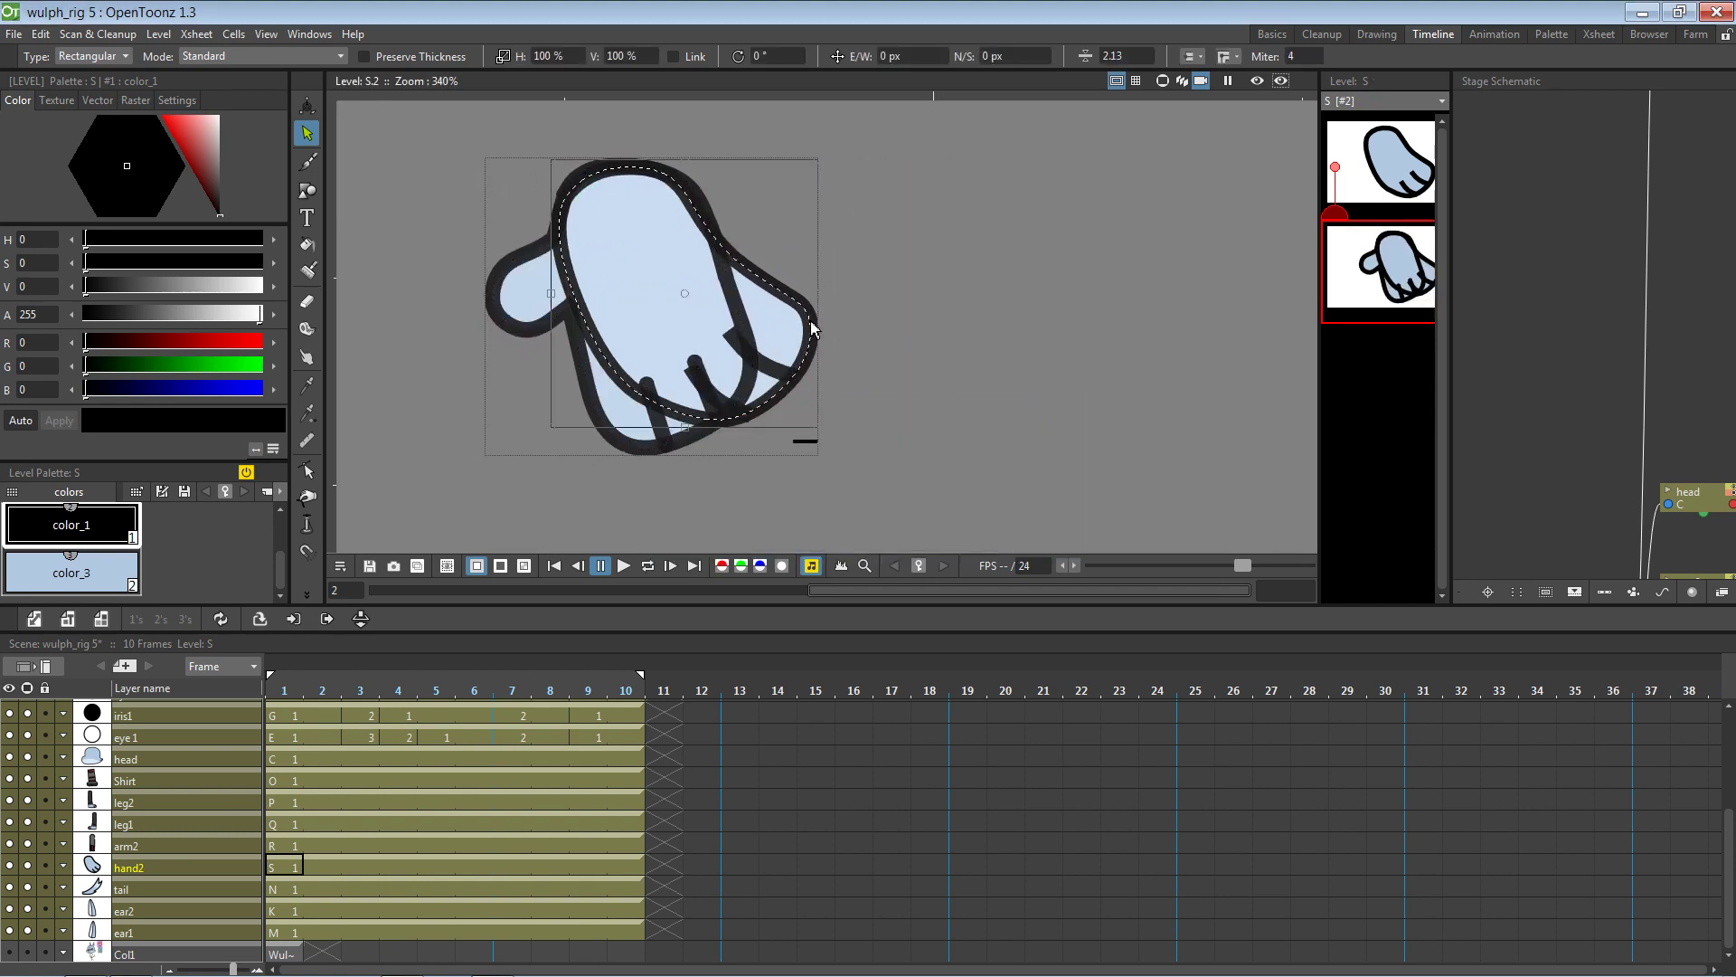
# Delete the old hand's outline and its two finger strokes from drawing 2 of level S
pyautogui.press('Delete')
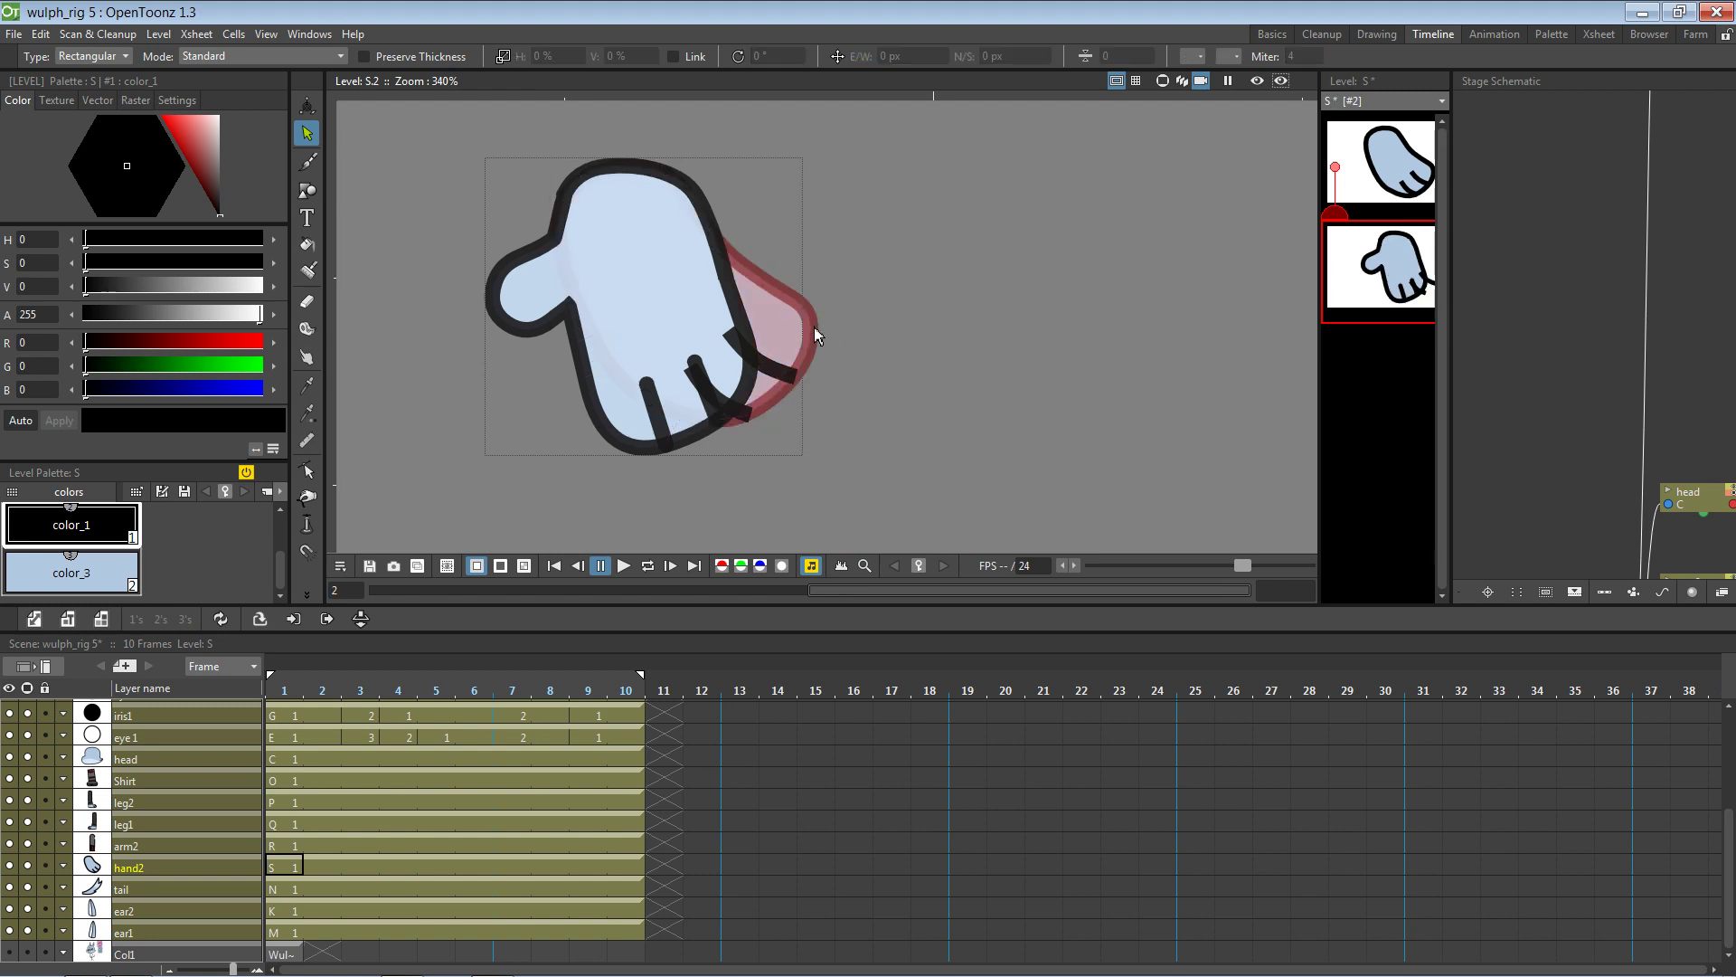
pyautogui.click(788, 378)
pyautogui.press('Delete')
pyautogui.click(738, 416)
pyautogui.press('Delete')
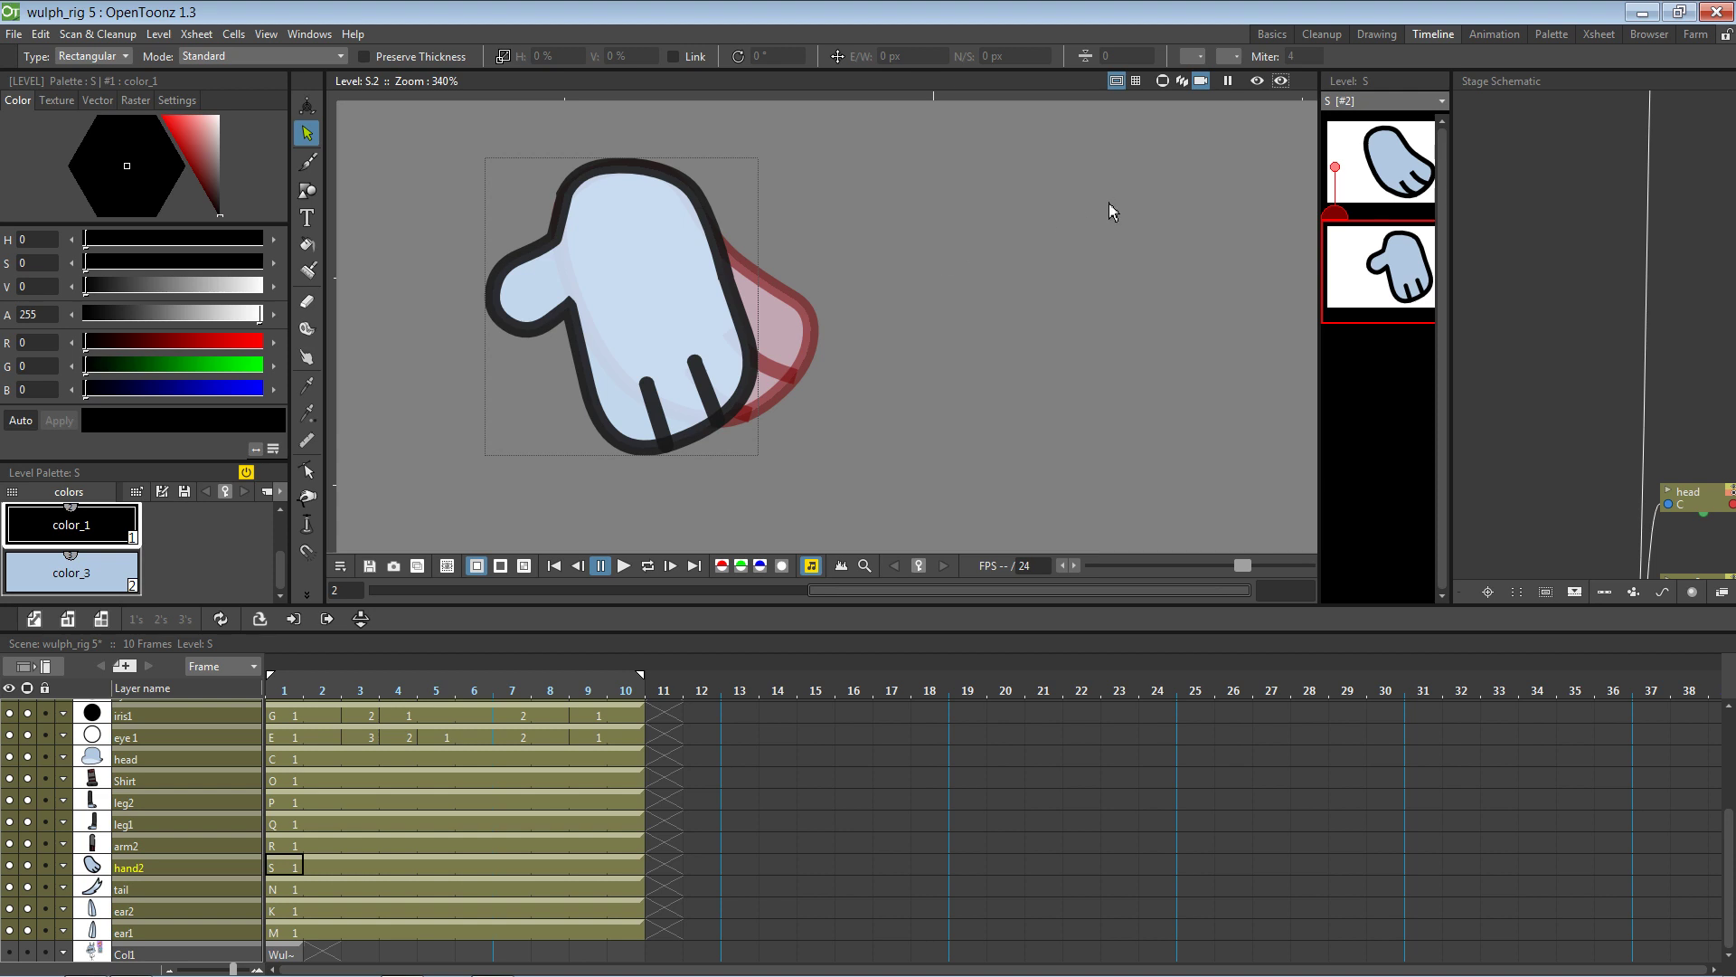
# Return to the camera view of the full rig scene at frame 1
pyautogui.click(1181, 81)
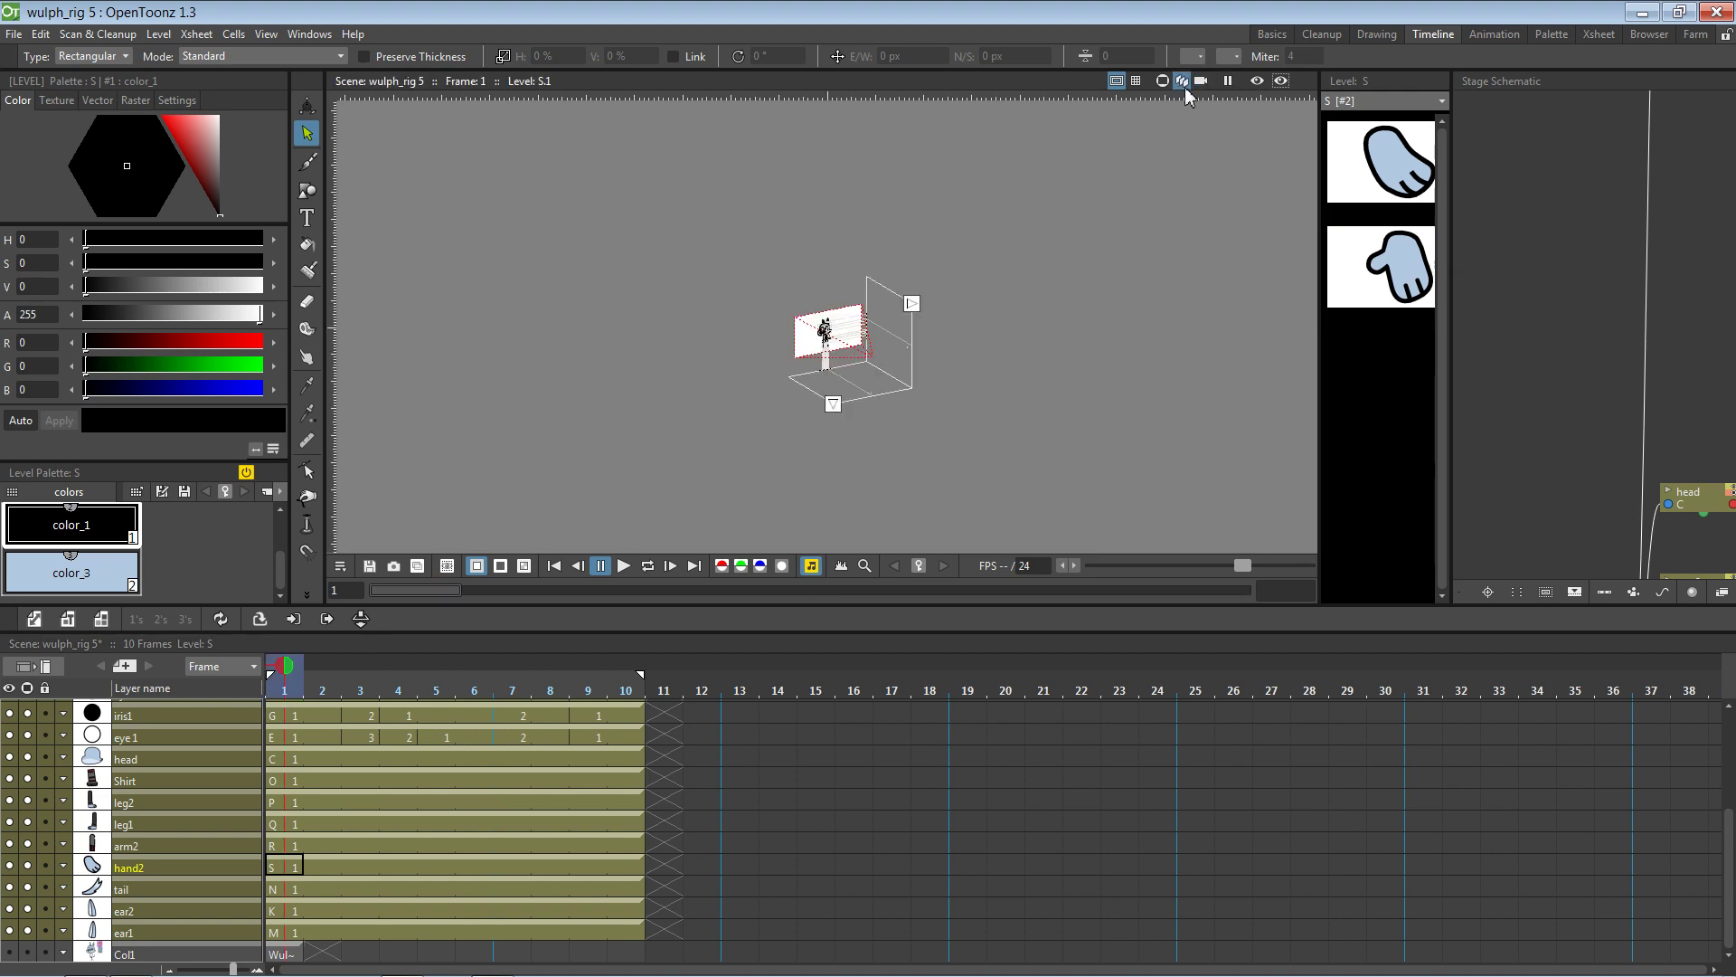
pyautogui.click(1201, 81)
pyautogui.scroll(-4, 1105, 327)
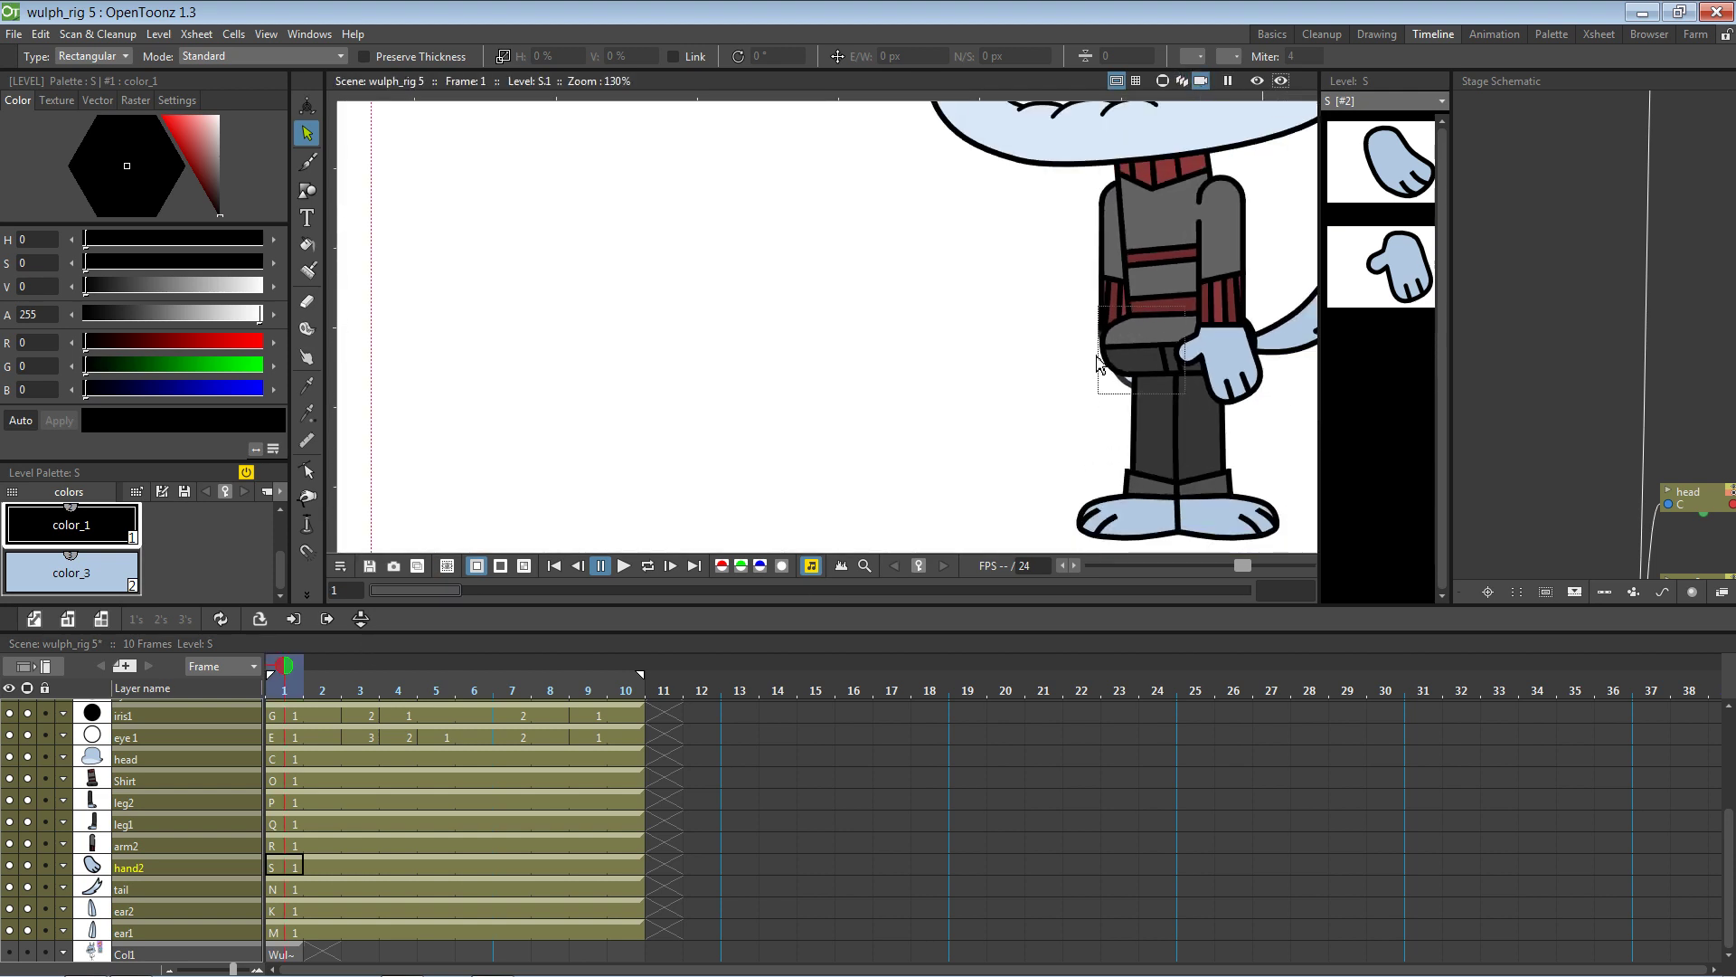
pyautogui.scroll(1, 1100, 362)
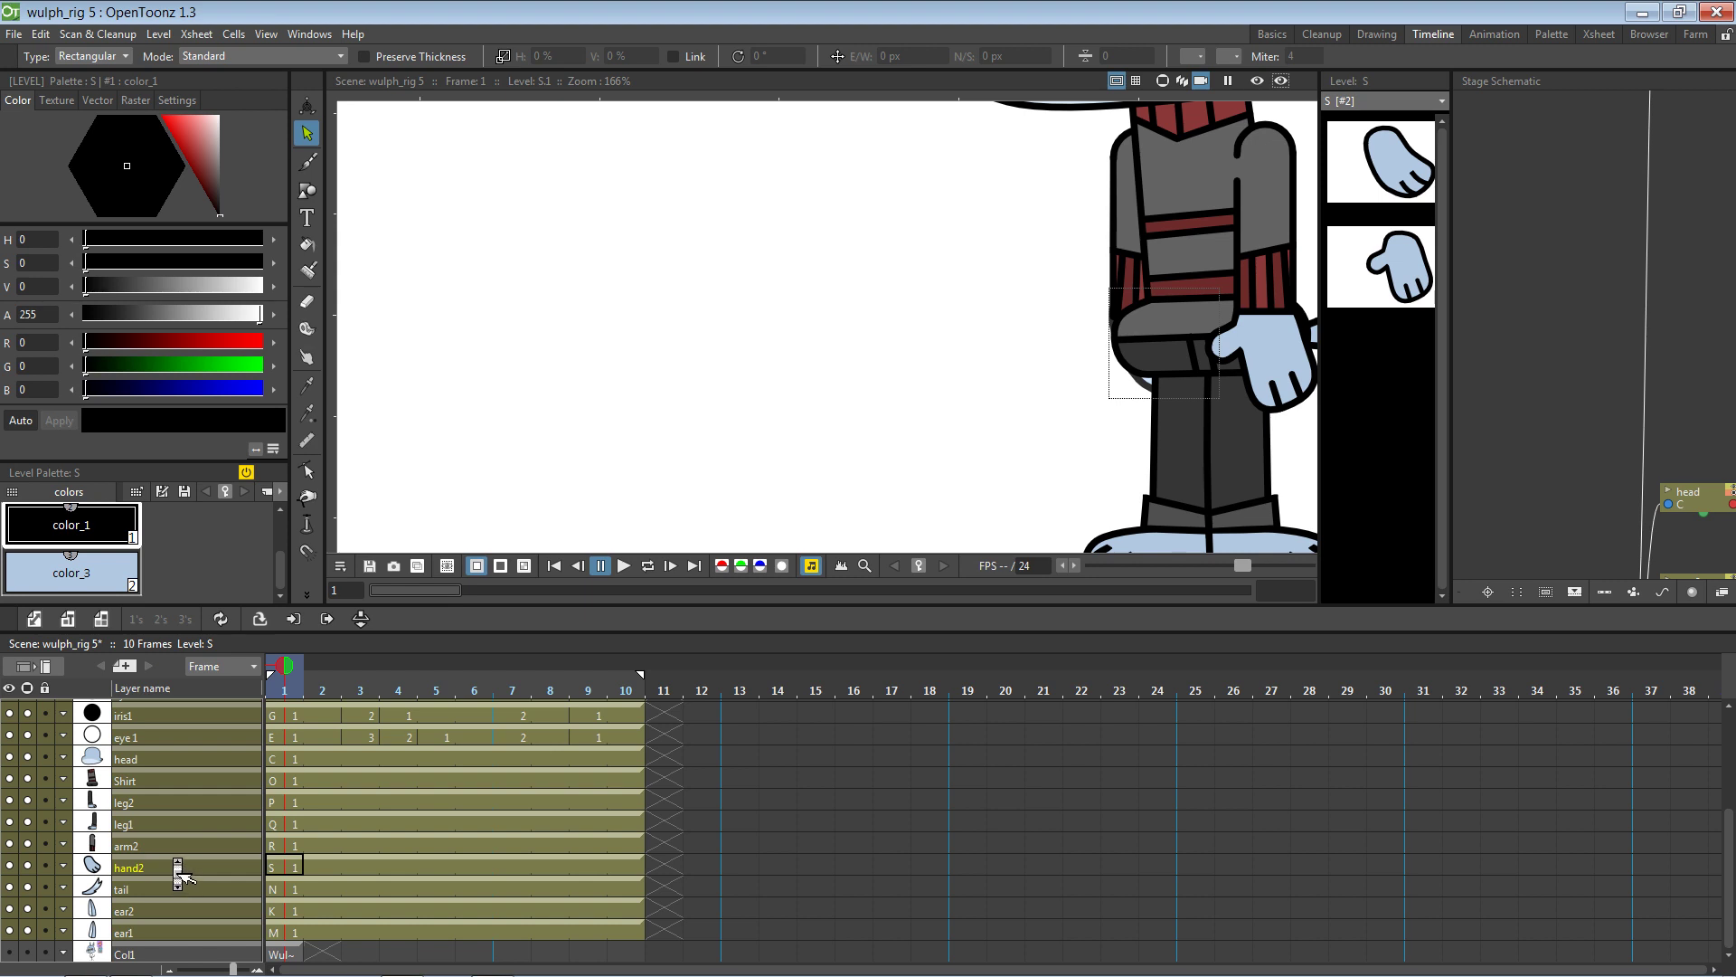
# Rotate the arm2 layer outward to about -38.84° at frame 1 with the Animate tool
pyautogui.click(165, 847)
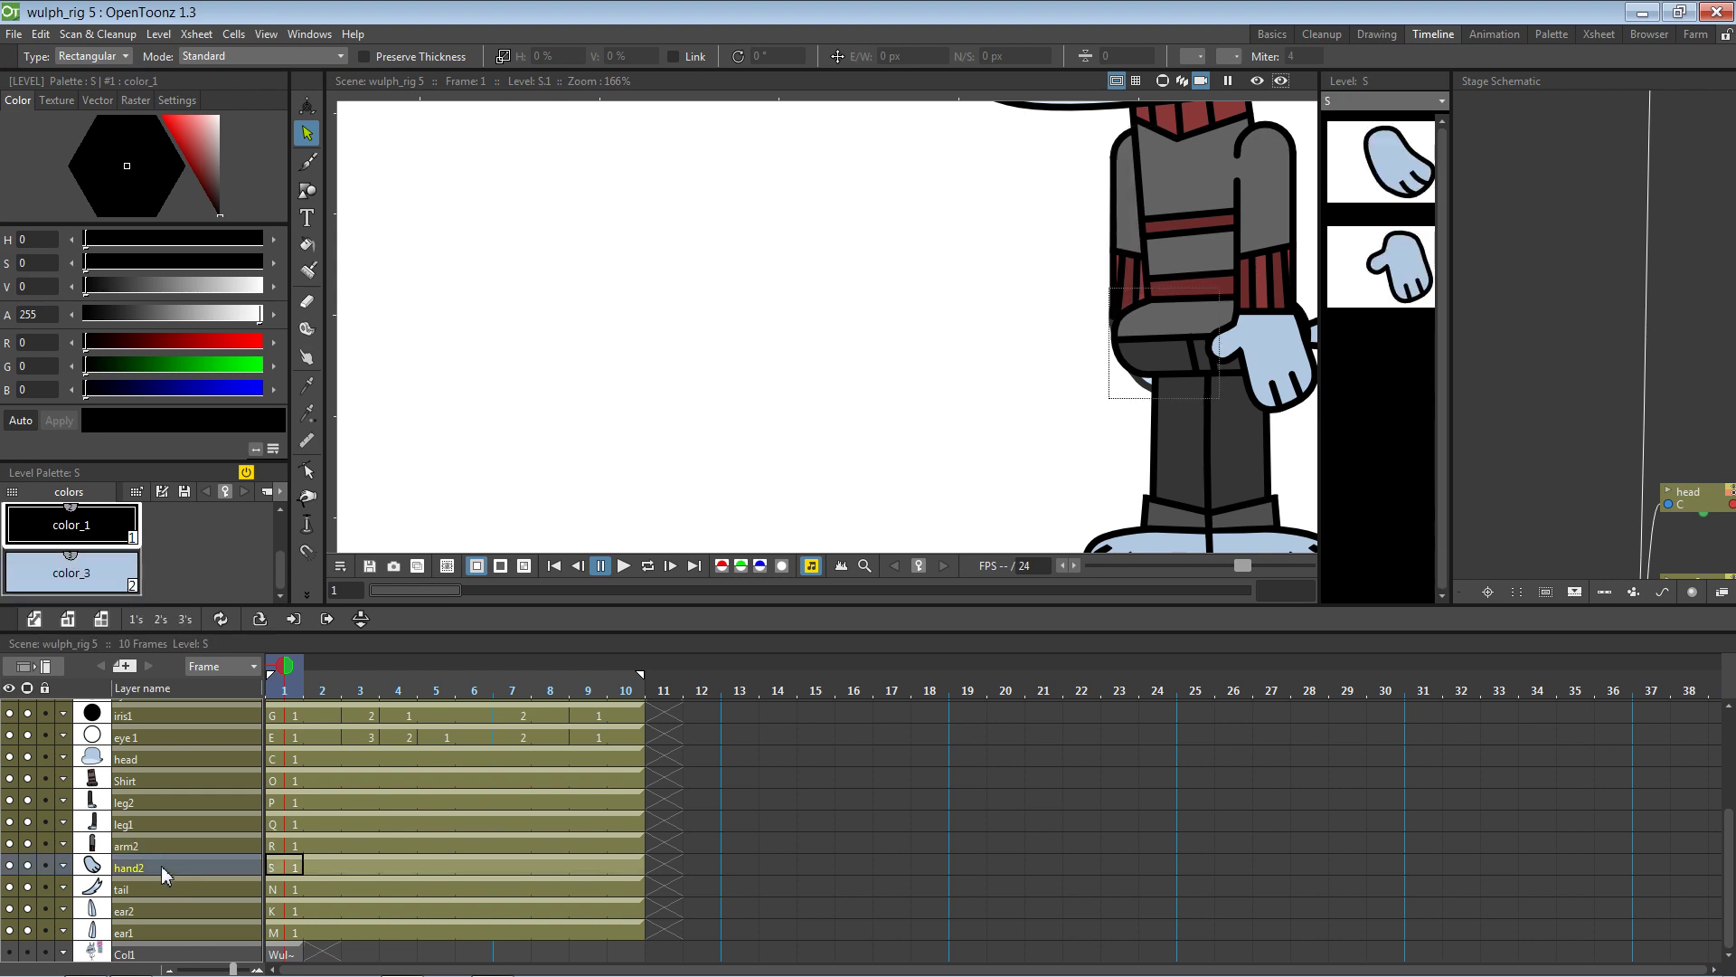
pyautogui.scroll(-1, 1067, 231)
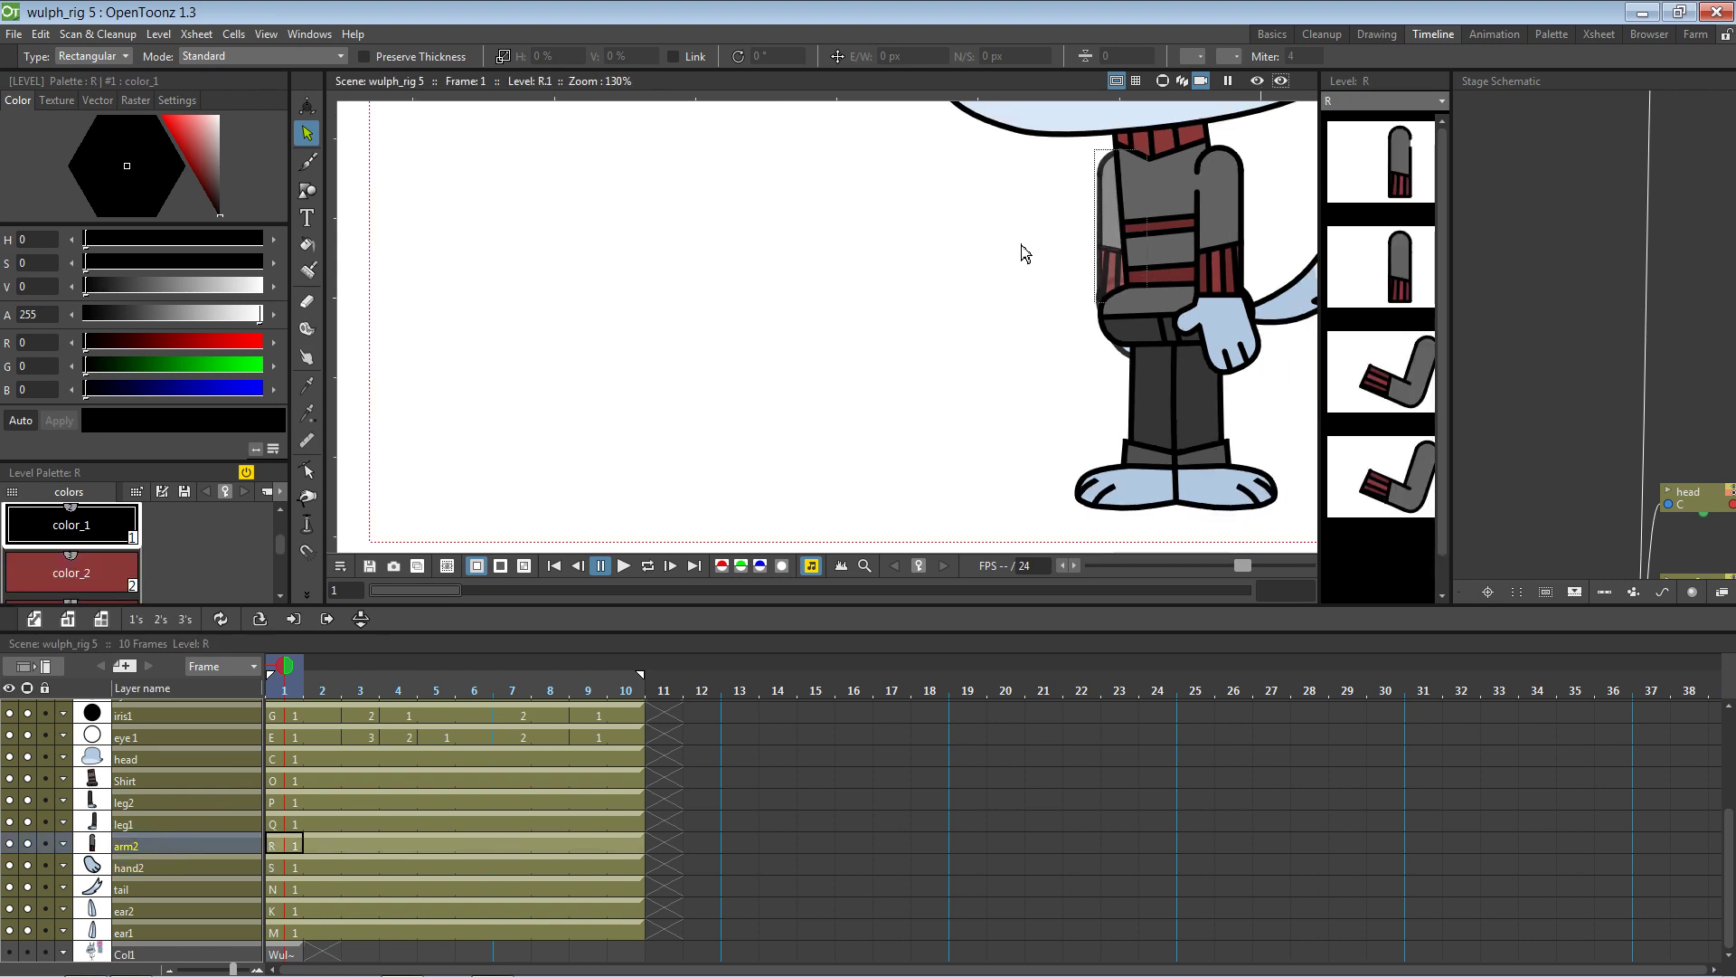
pyautogui.press('space')
pyautogui.moveTo(845, 225); pyautogui.dragTo(738, 341)
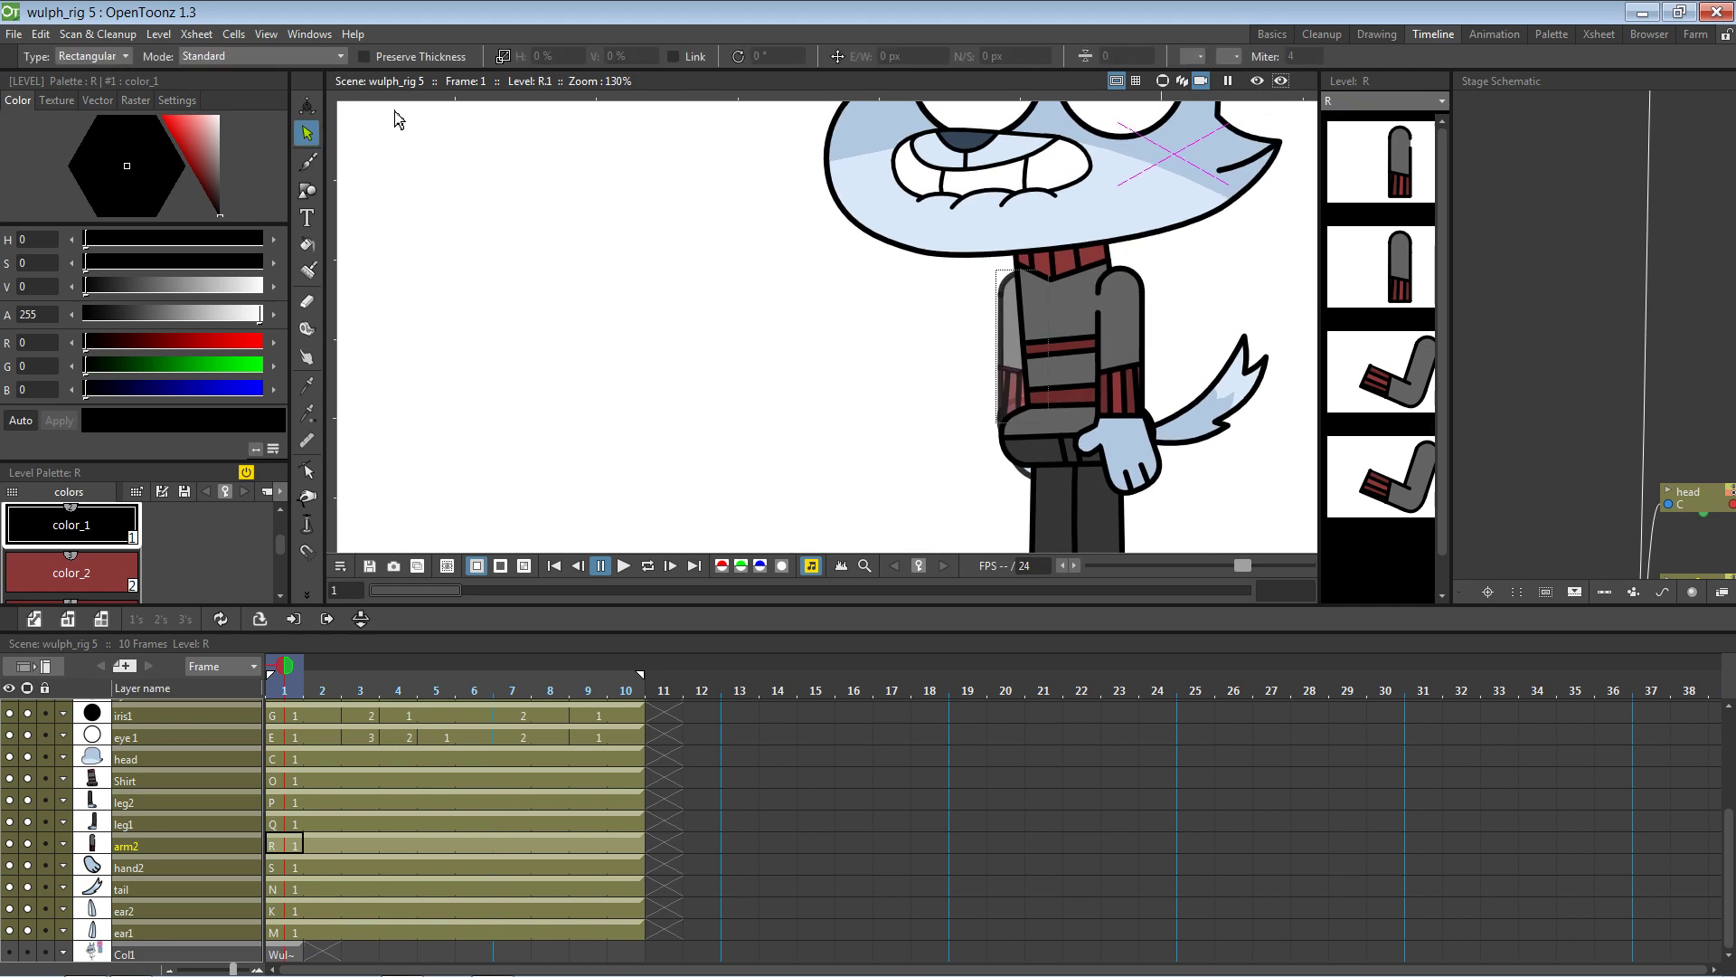
pyautogui.click(125, 54)
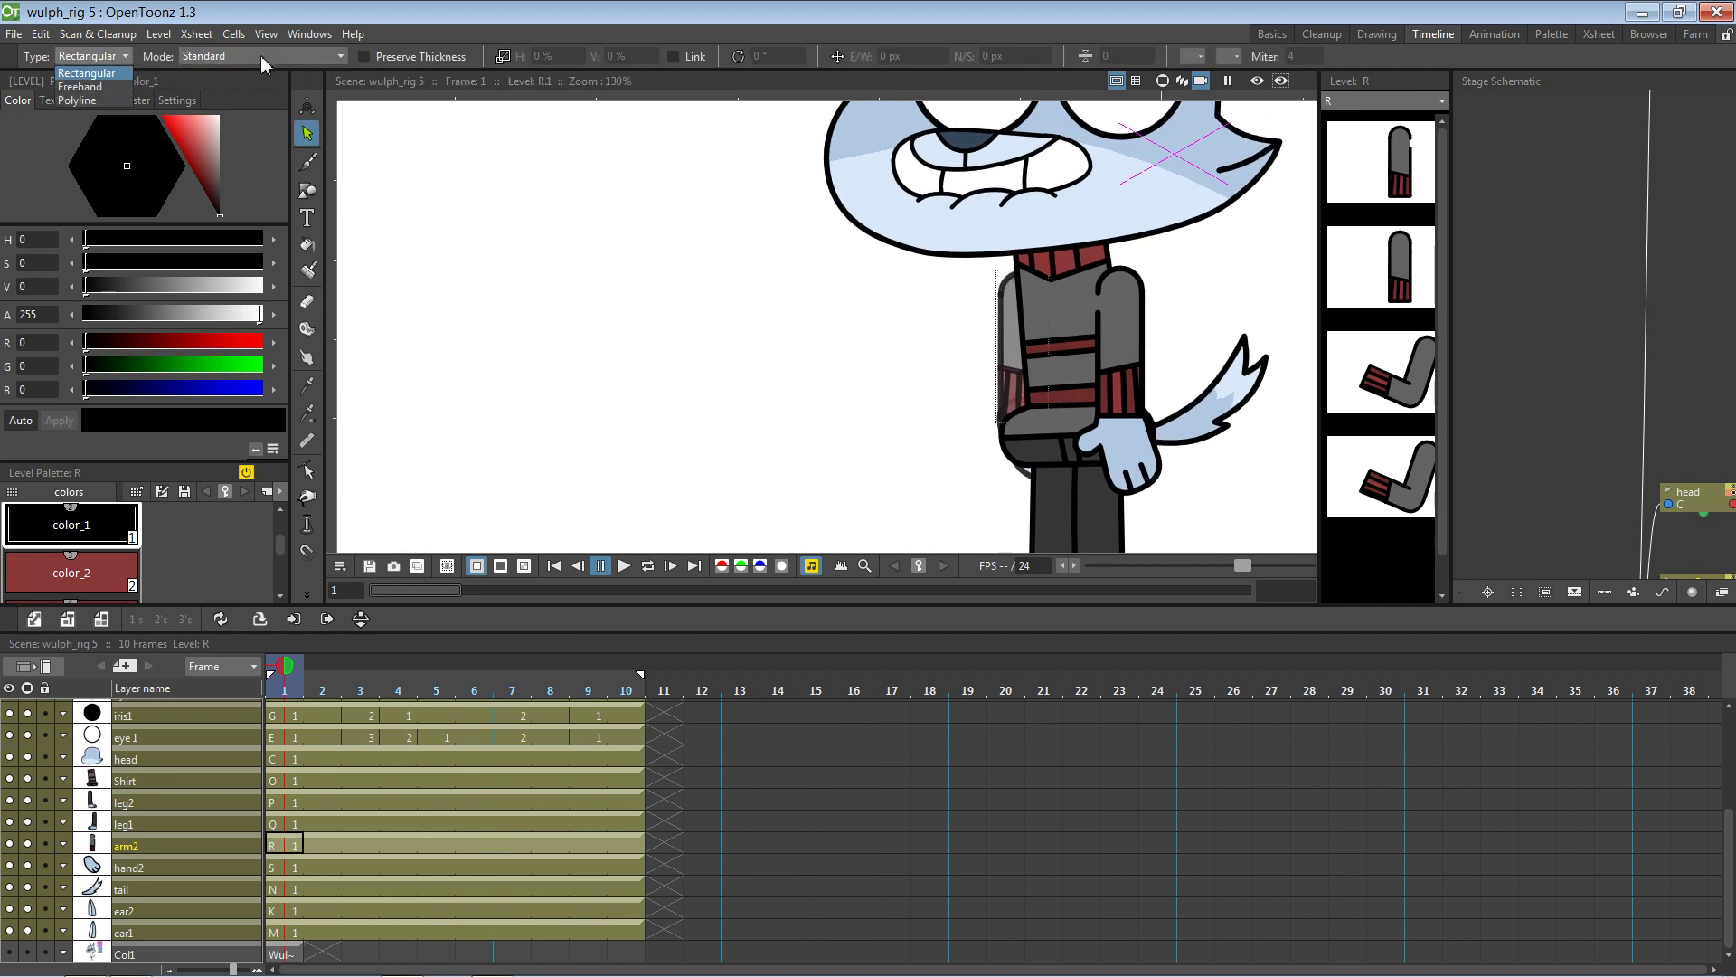
pyautogui.click(307, 105)
pyautogui.moveTo(987, 344); pyautogui.dragTo(920, 341)
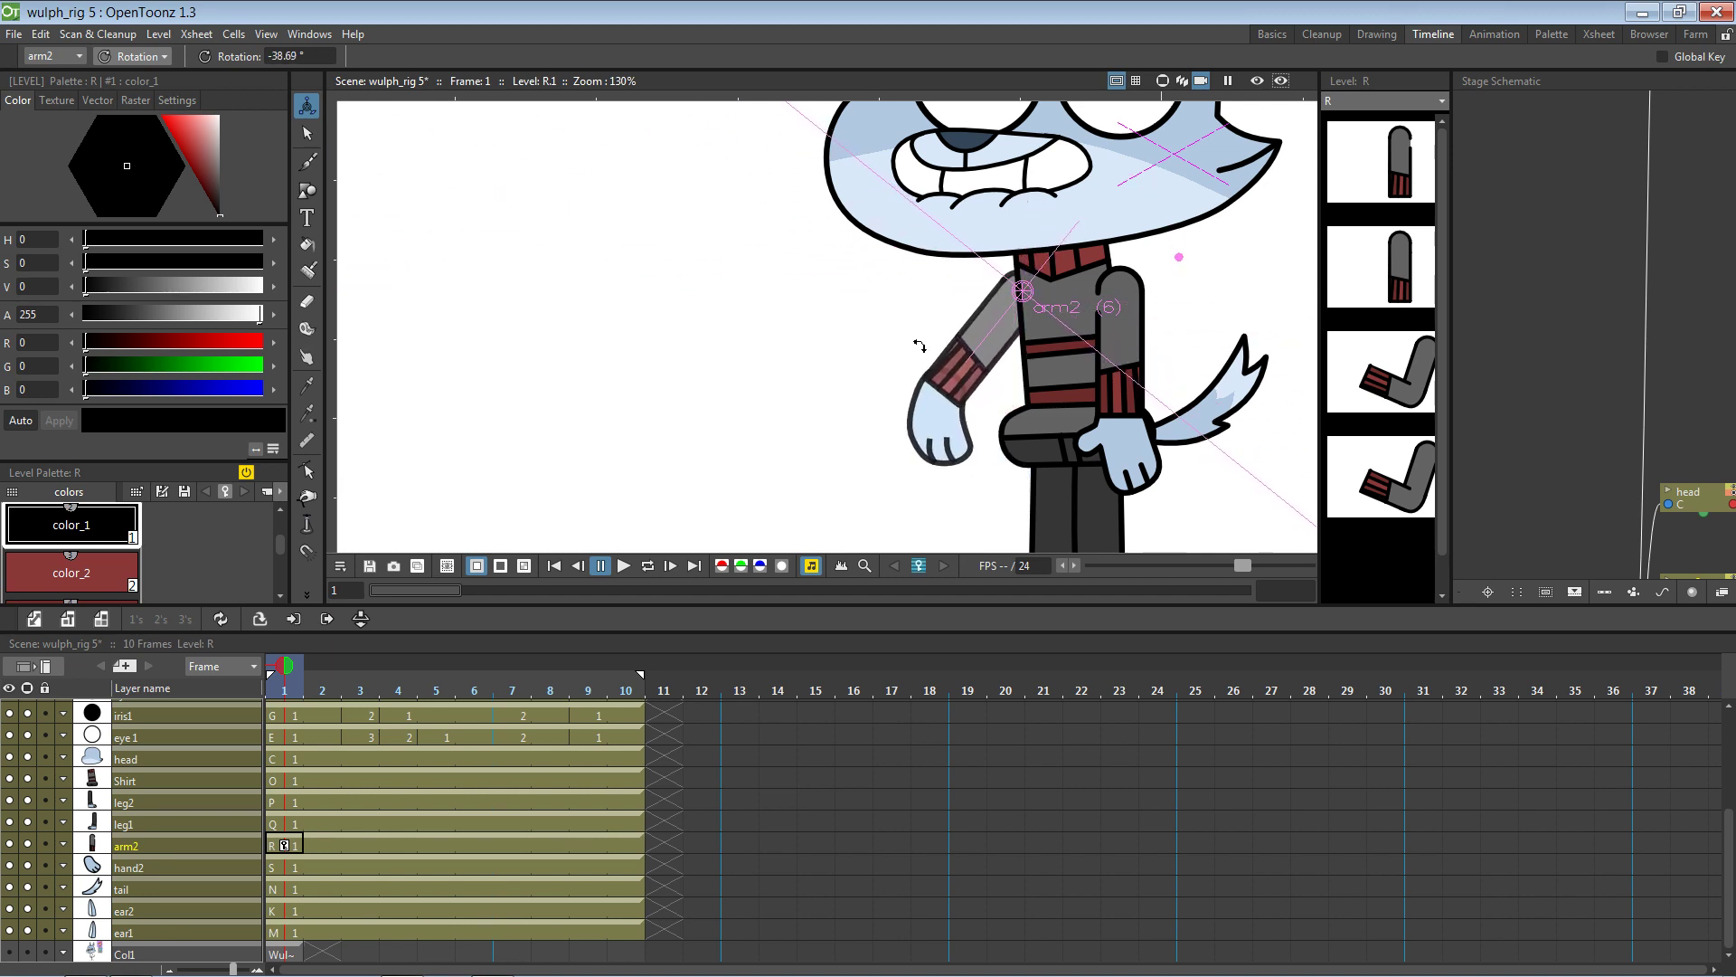
pyautogui.moveTo(817, 433); pyautogui.dragTo(836, 430)
# Try darkening the grey color_2 style in arm2's level palette to V 13, and undo the change
pyautogui.scroll(-2, 186, 556)
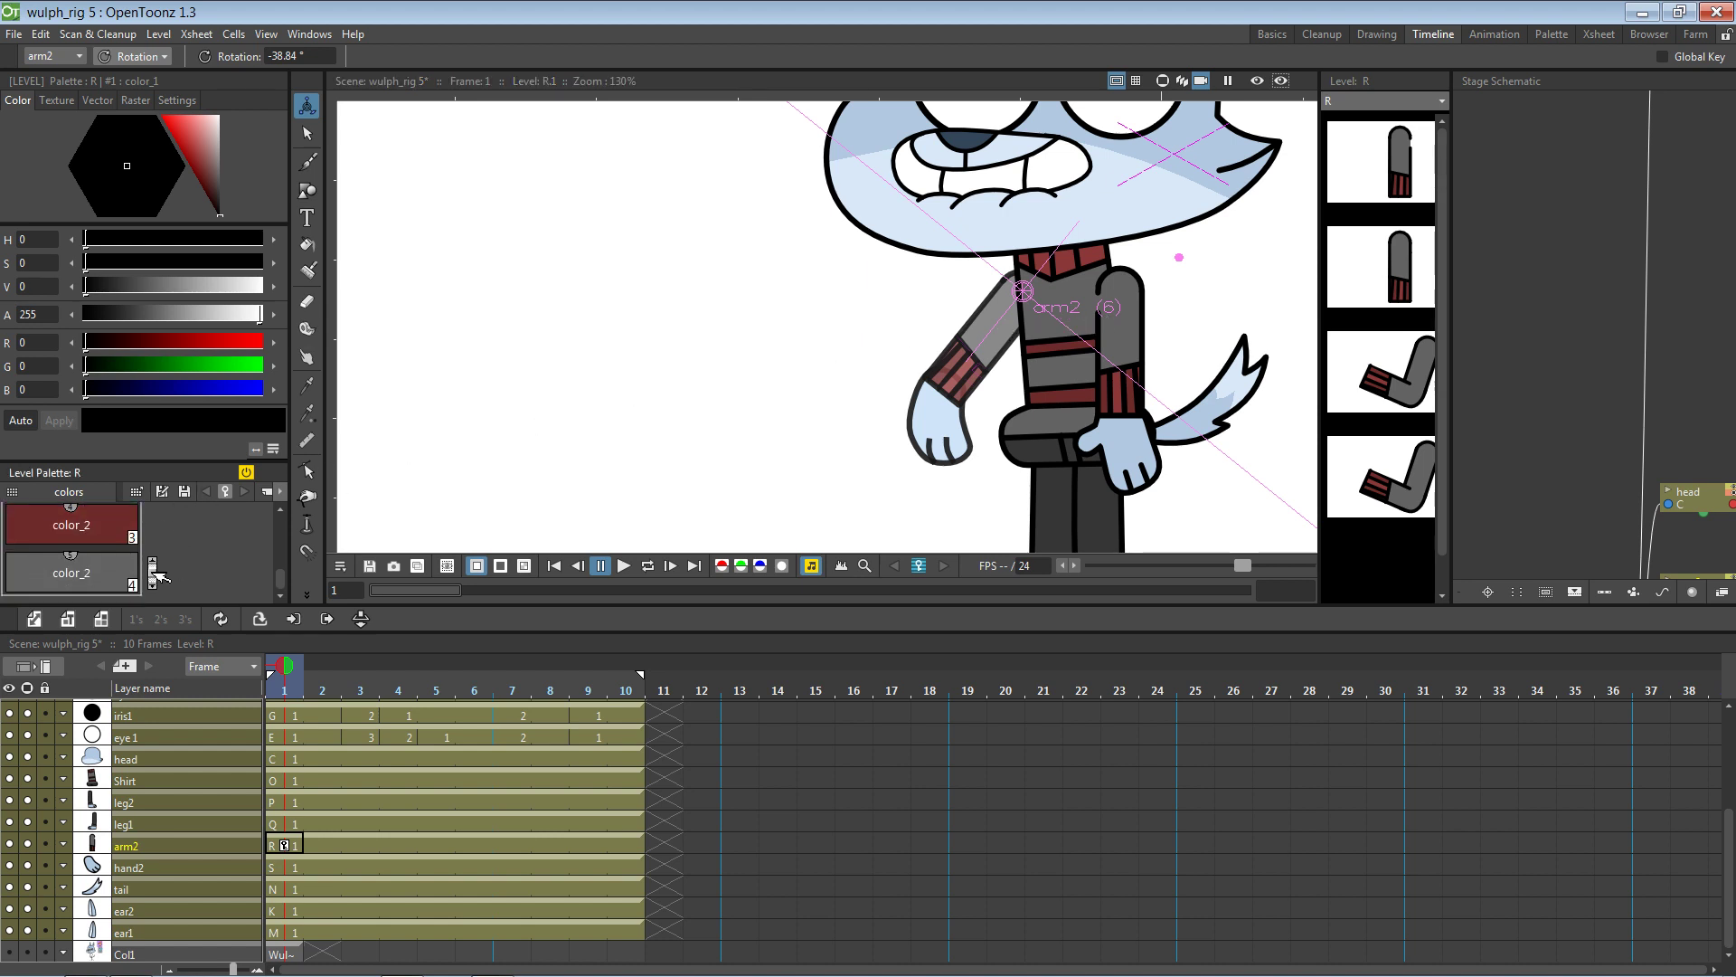
pyautogui.click(113, 577)
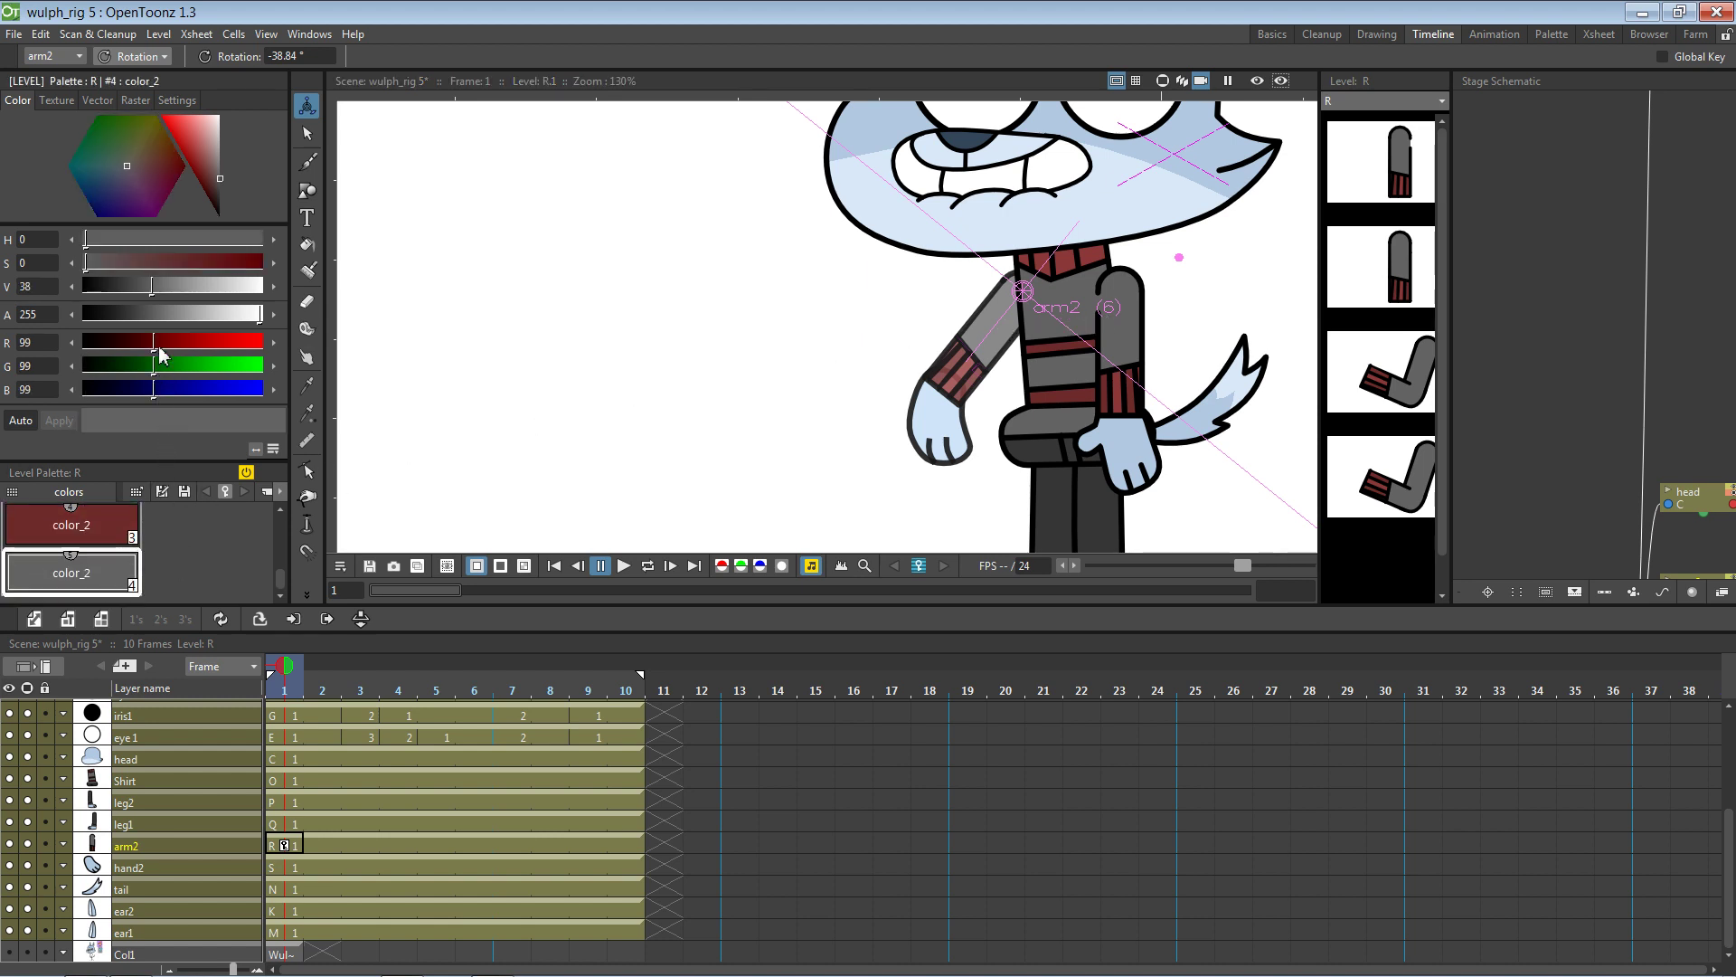
pyautogui.moveTo(151, 286); pyautogui.dragTo(112, 286)
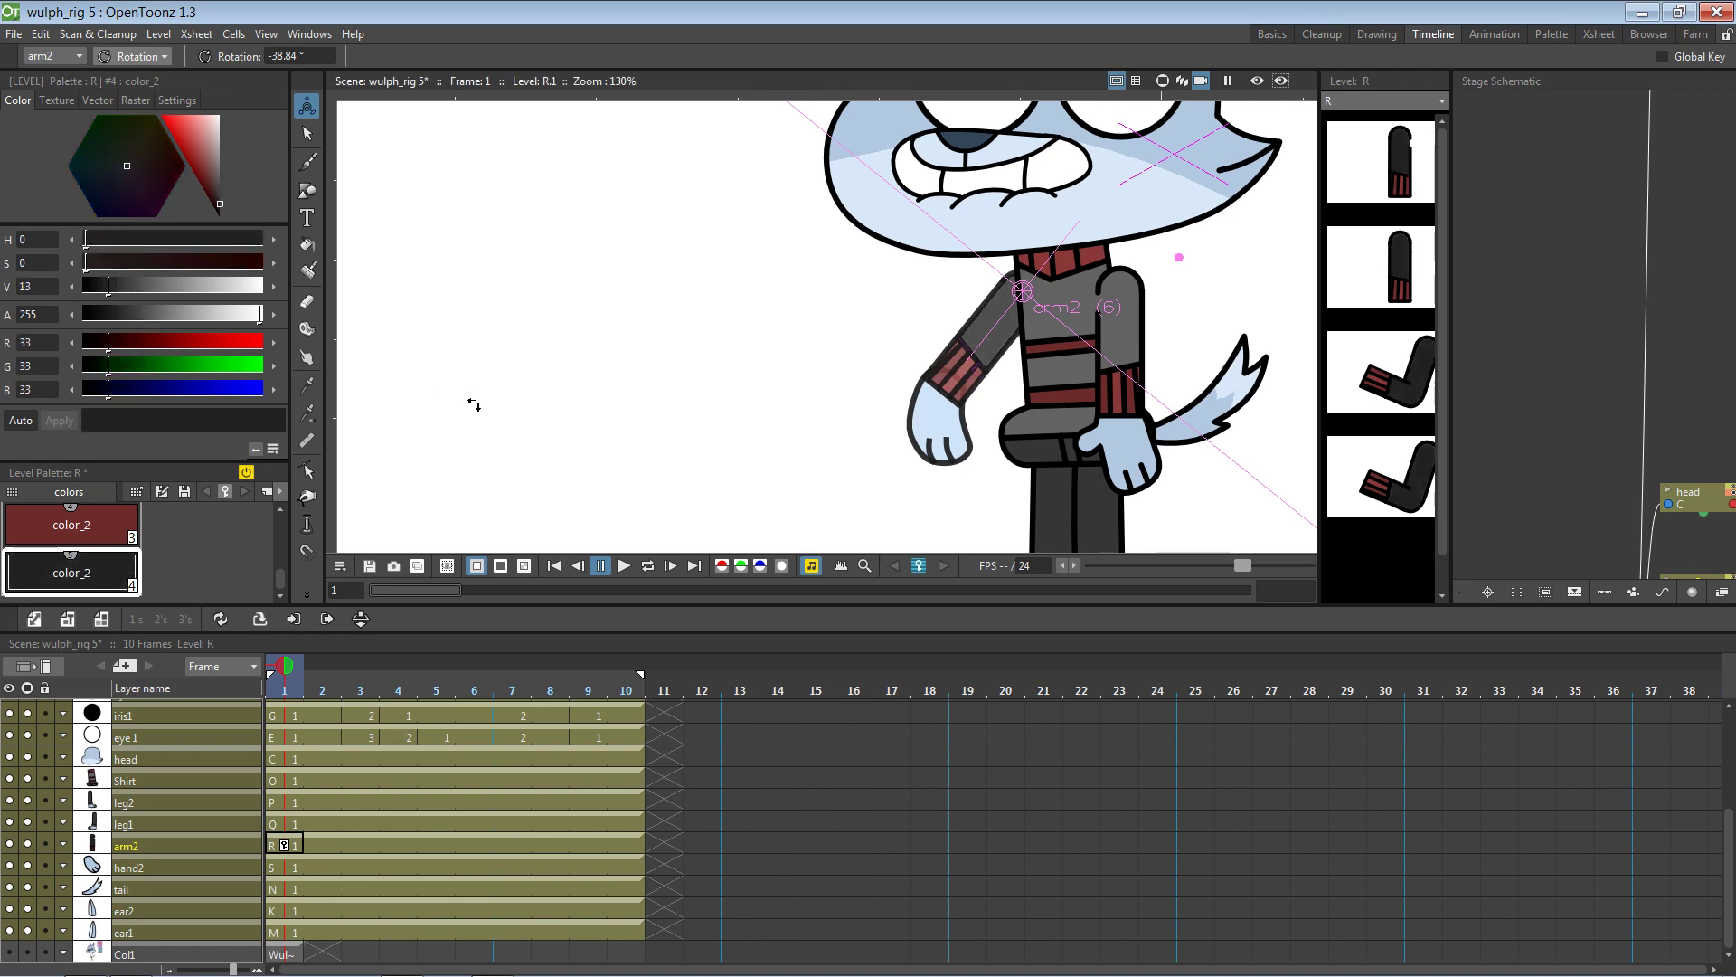
pyautogui.hotkey('ctrl', 'z')
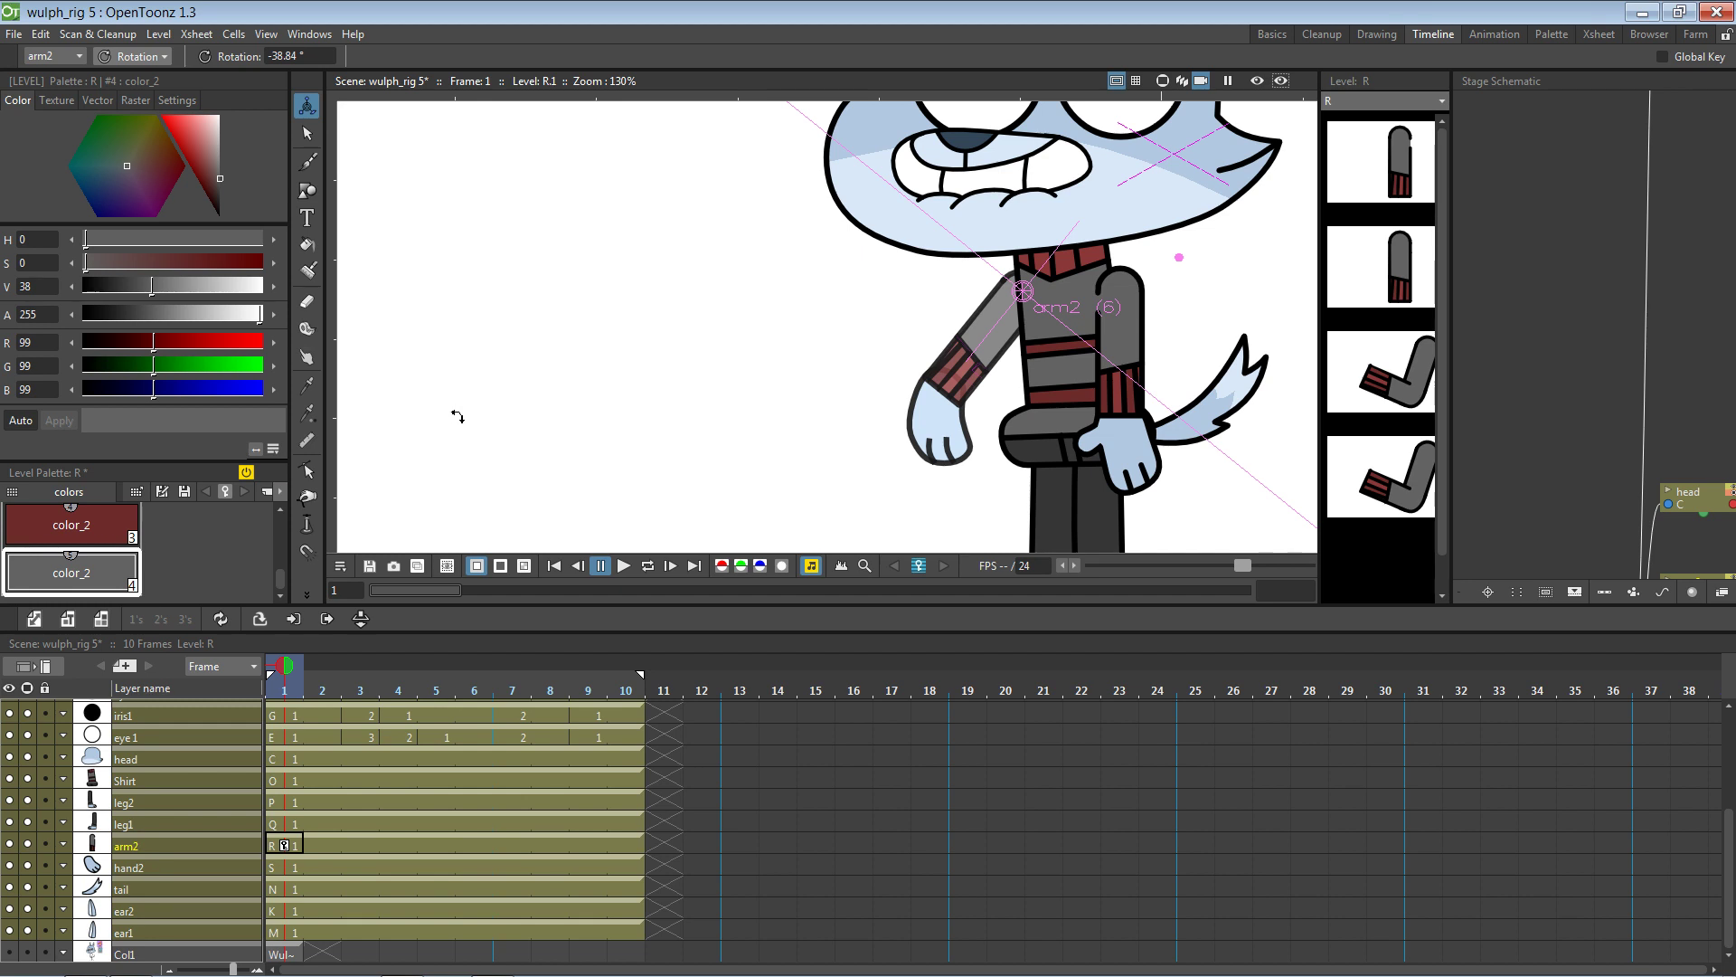
# Save the scene, and scrub through the opening frames back to frame 1
pyautogui.hotkey('ctrl', 's')
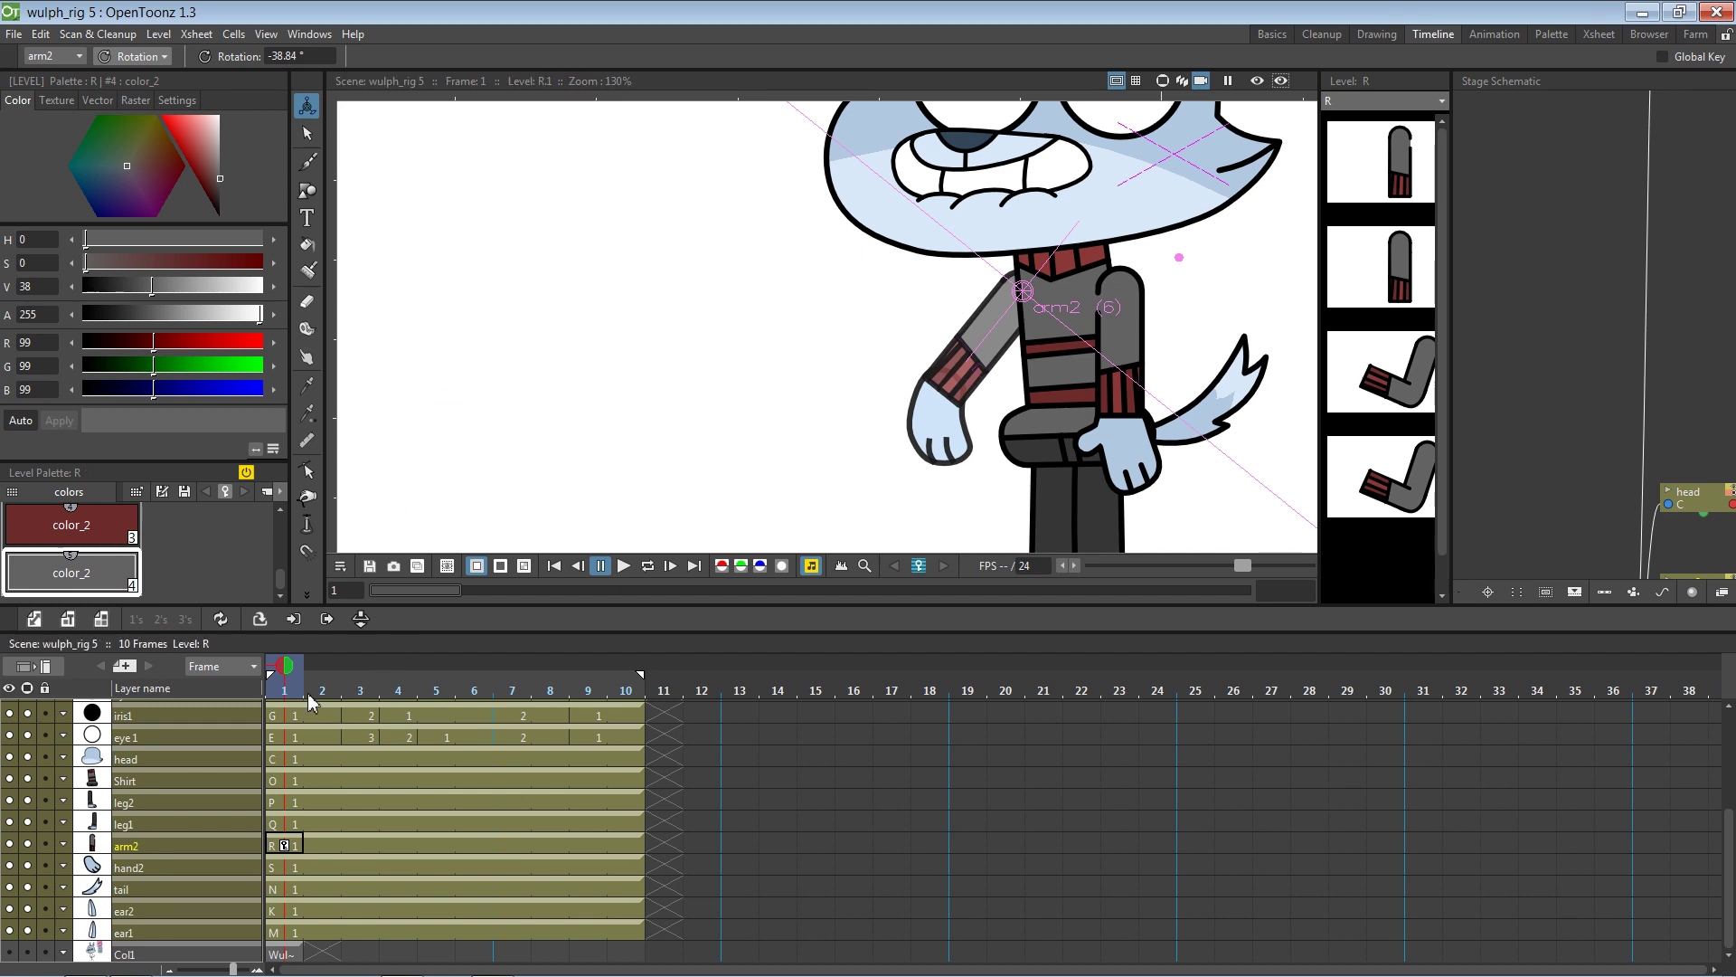
pyautogui.click(364, 692)
pyautogui.moveTo(387, 687)
pyautogui.mouseDown()
pyautogui.moveTo(512, 688)
pyautogui.moveTo(271, 685)
pyautogui.mouseUp()
pyautogui.click(297, 870)
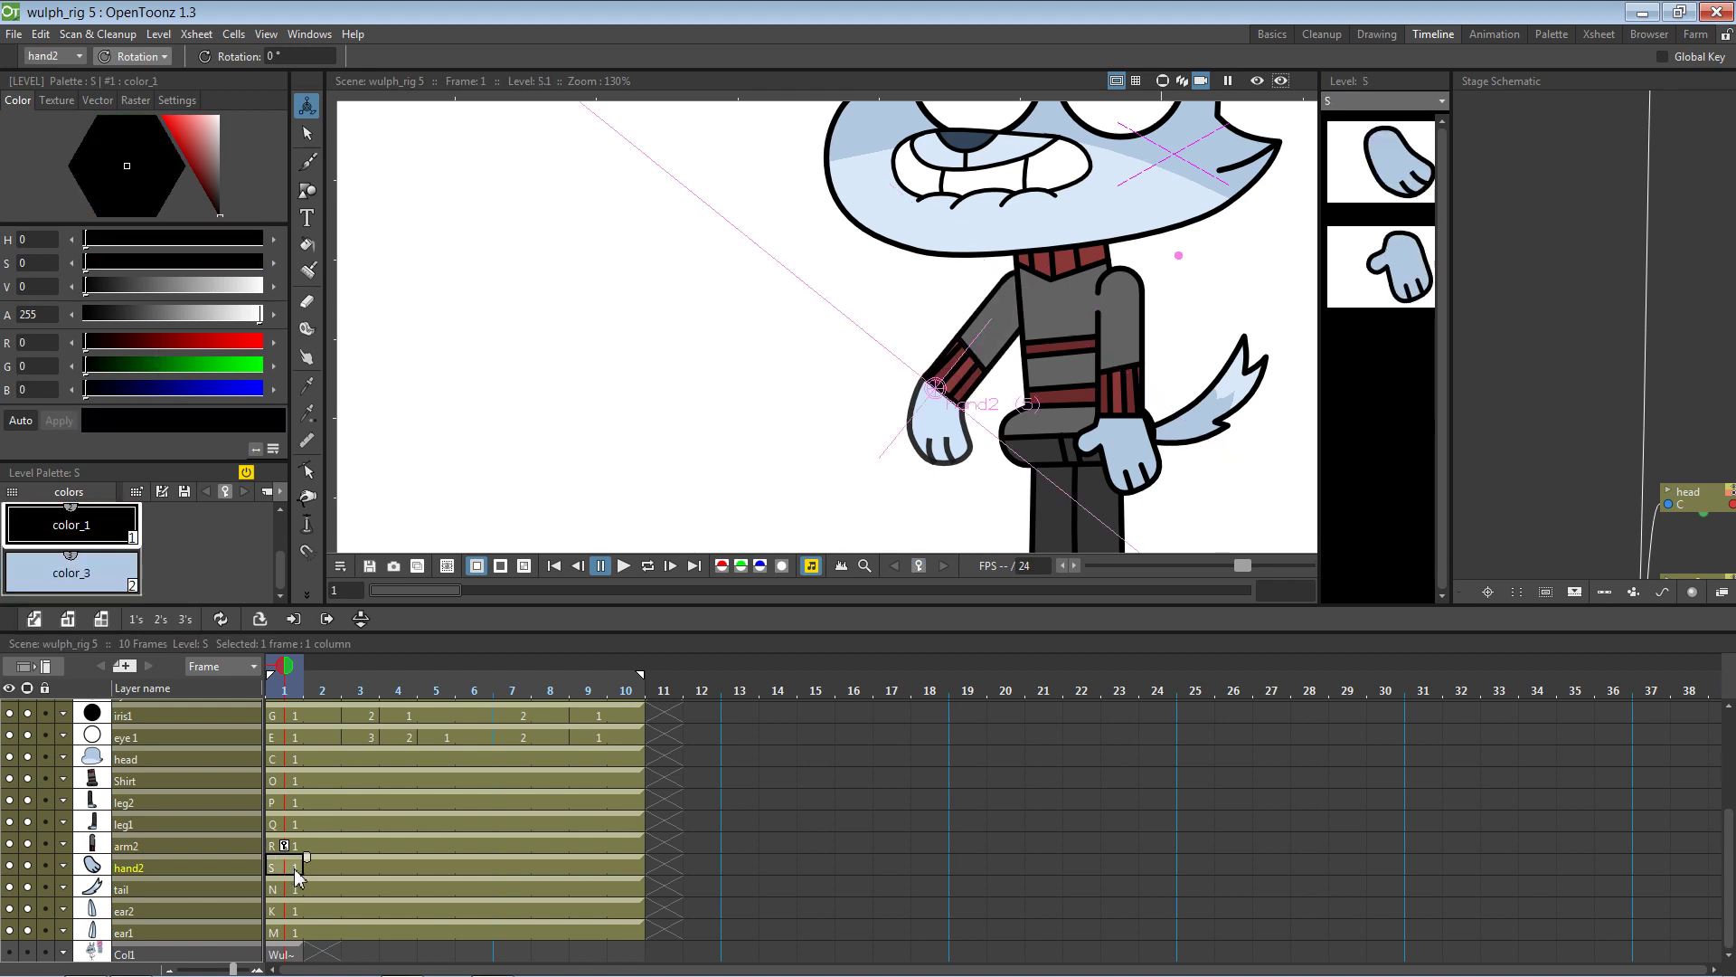
pyautogui.doubleClick(295, 870)
pyautogui.write('2')
pyautogui.press('Return')
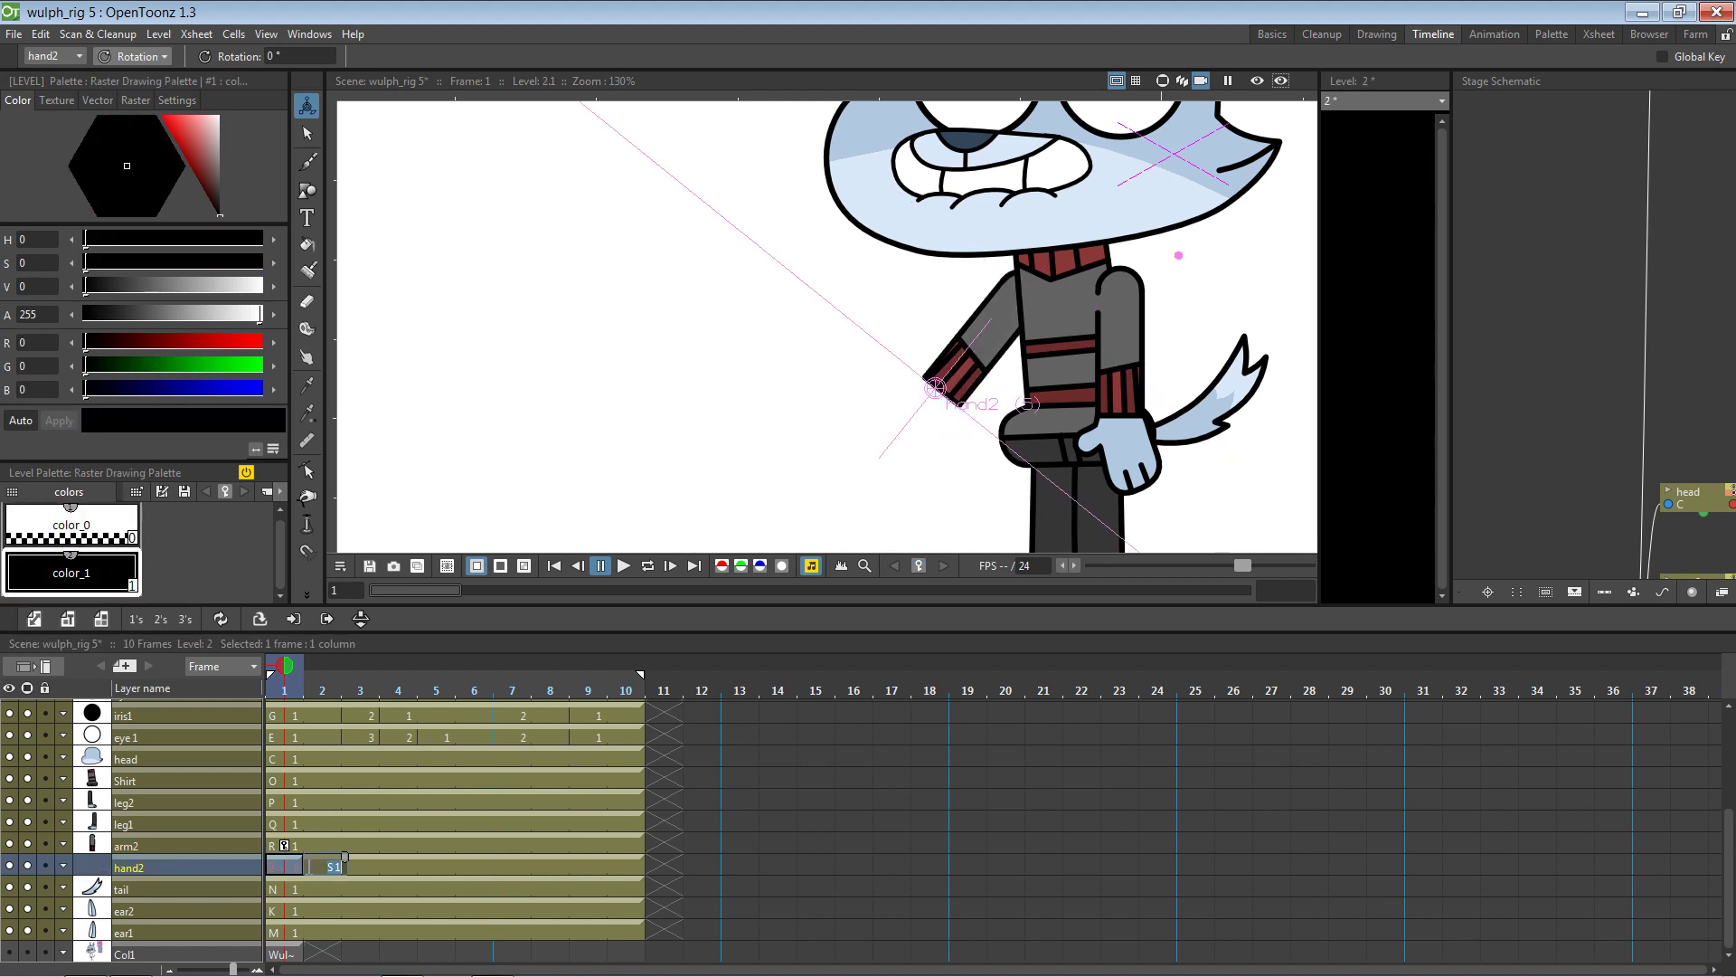
pyautogui.hotkey('ctrl', 'z')
# Switch the hand2 layer's cell at frame 1 to drawing 2 of level S
pyautogui.click(295, 868)
pyautogui.doubleClick(294, 870)
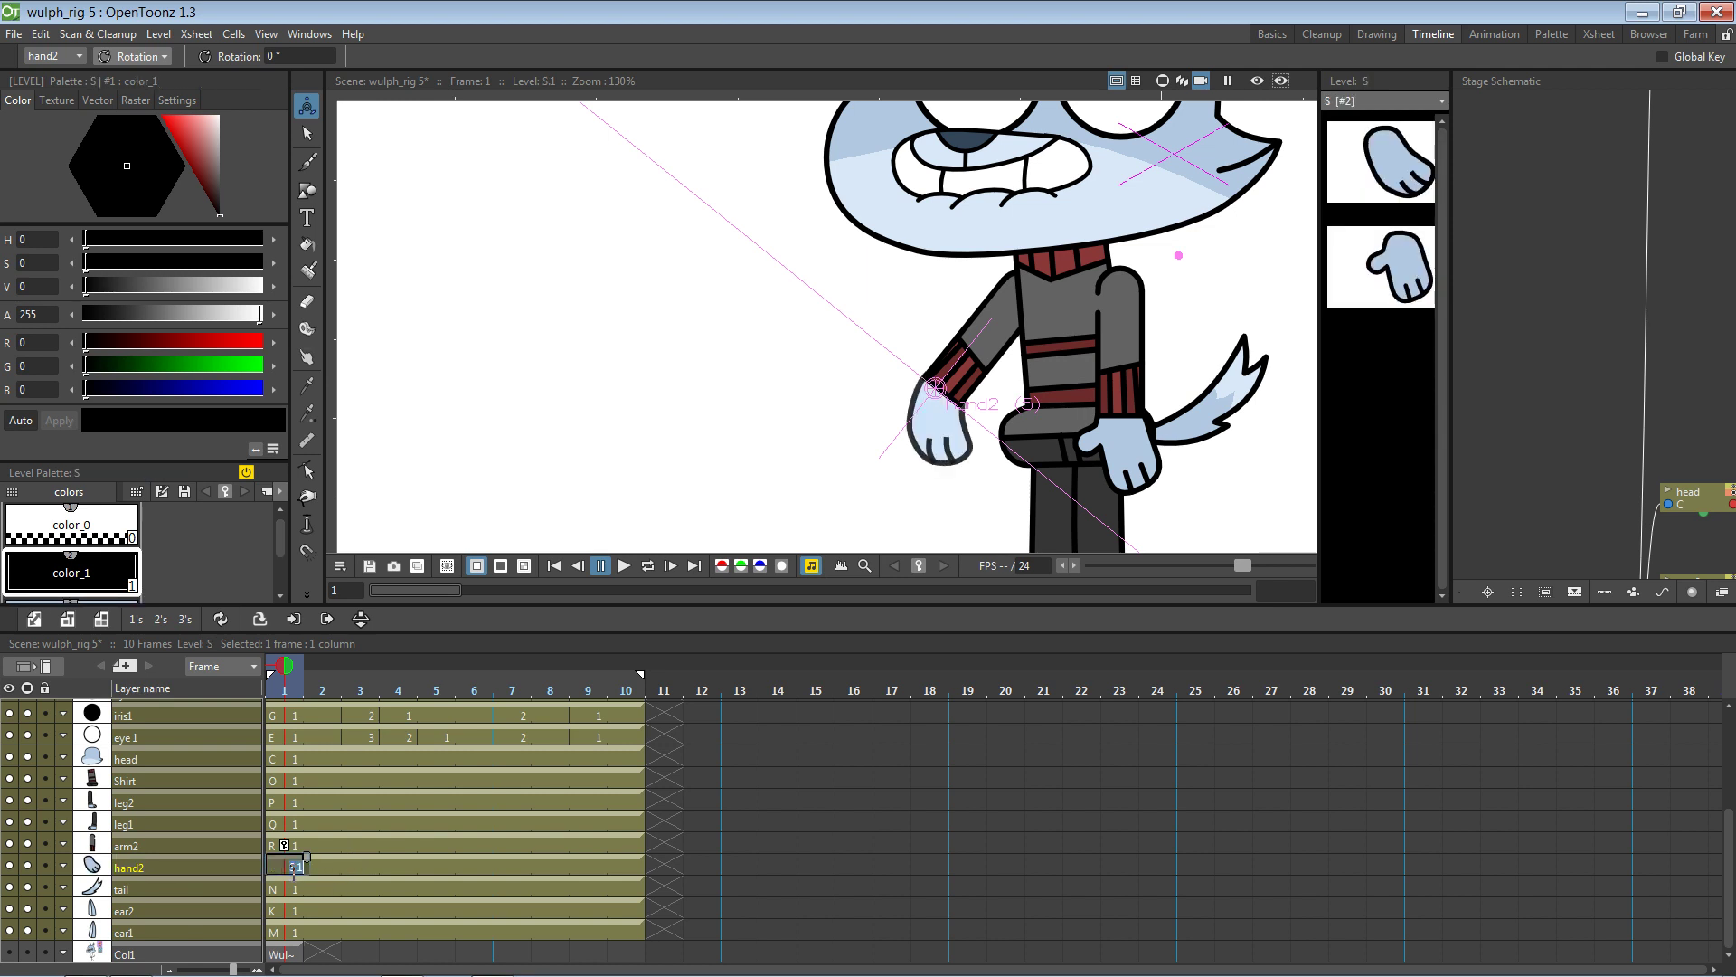
pyautogui.write('2')
pyautogui.press('Return')
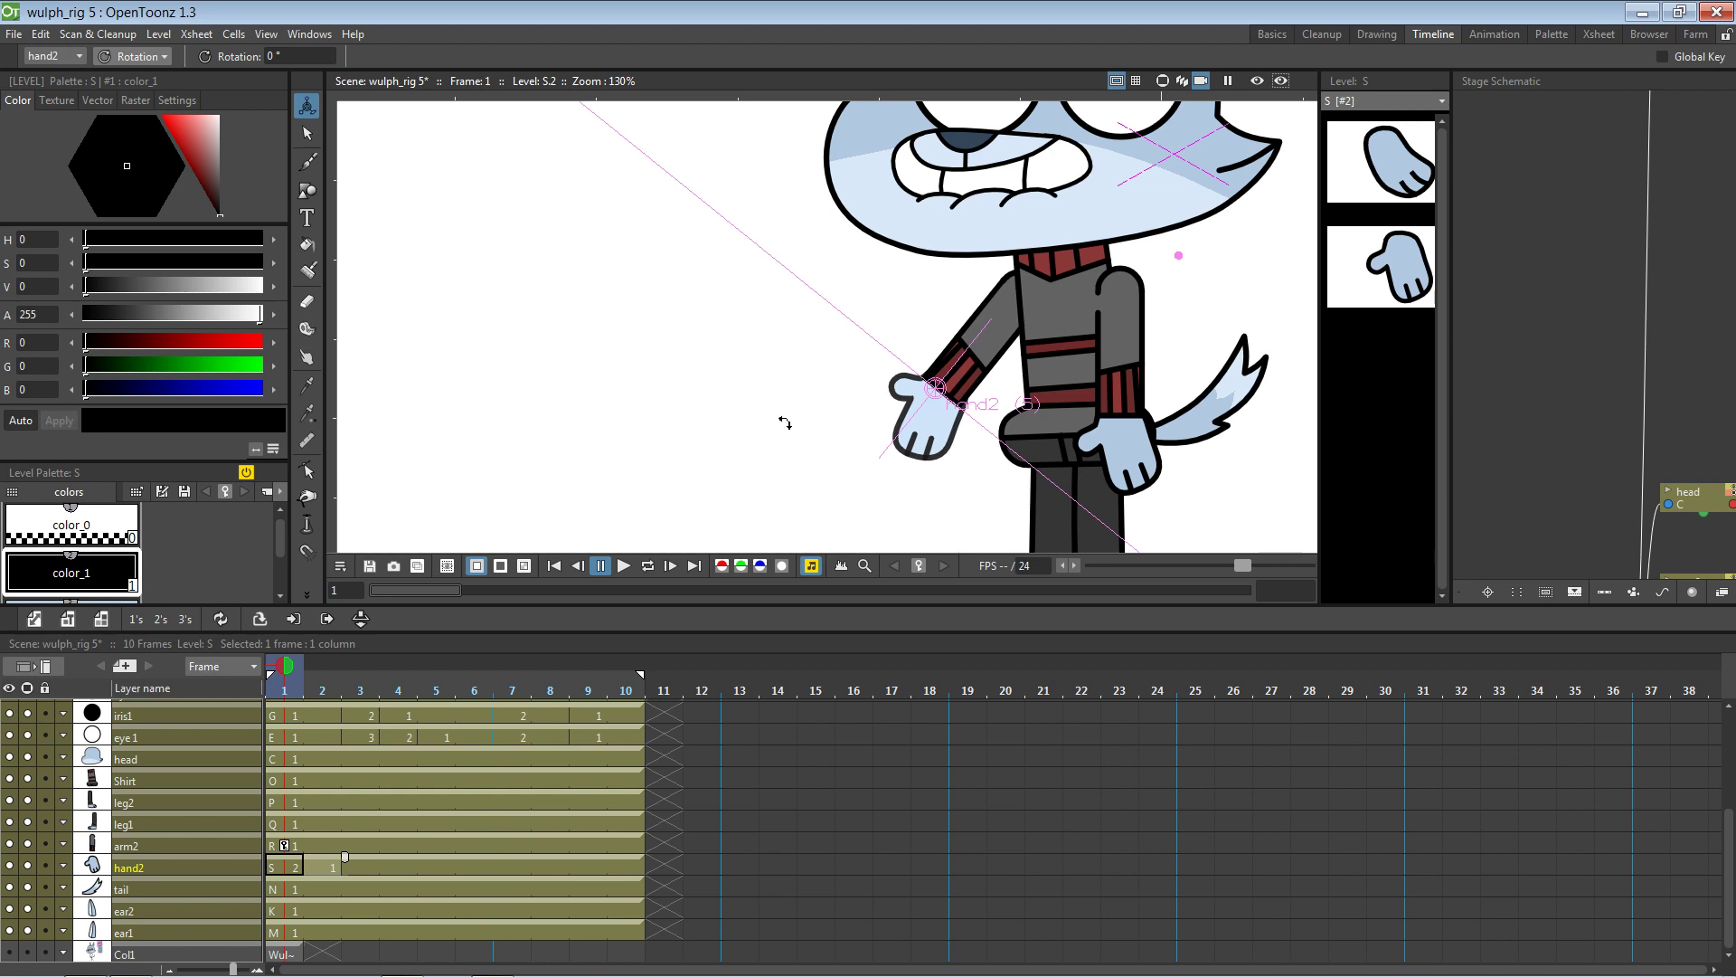
# Nudge the whole thumbed hand in drawing 2 of level S slightly toward its thumb side and save the change
pyautogui.scroll(5, 879, 440)
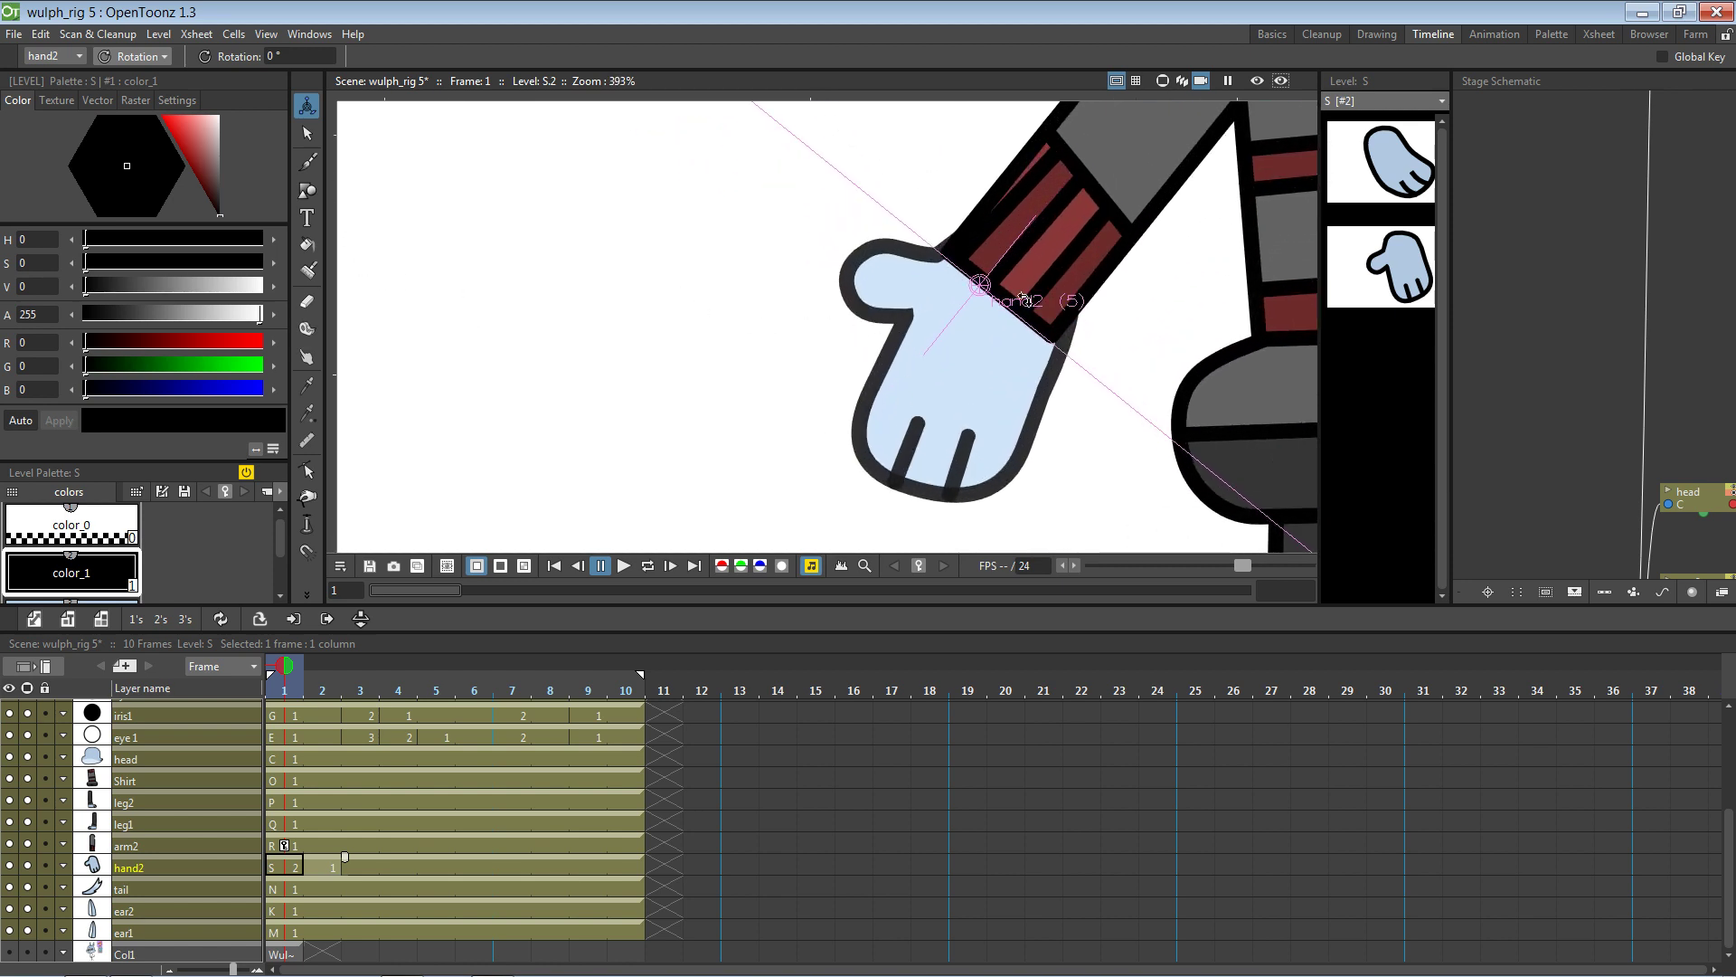
pyautogui.click(1383, 272)
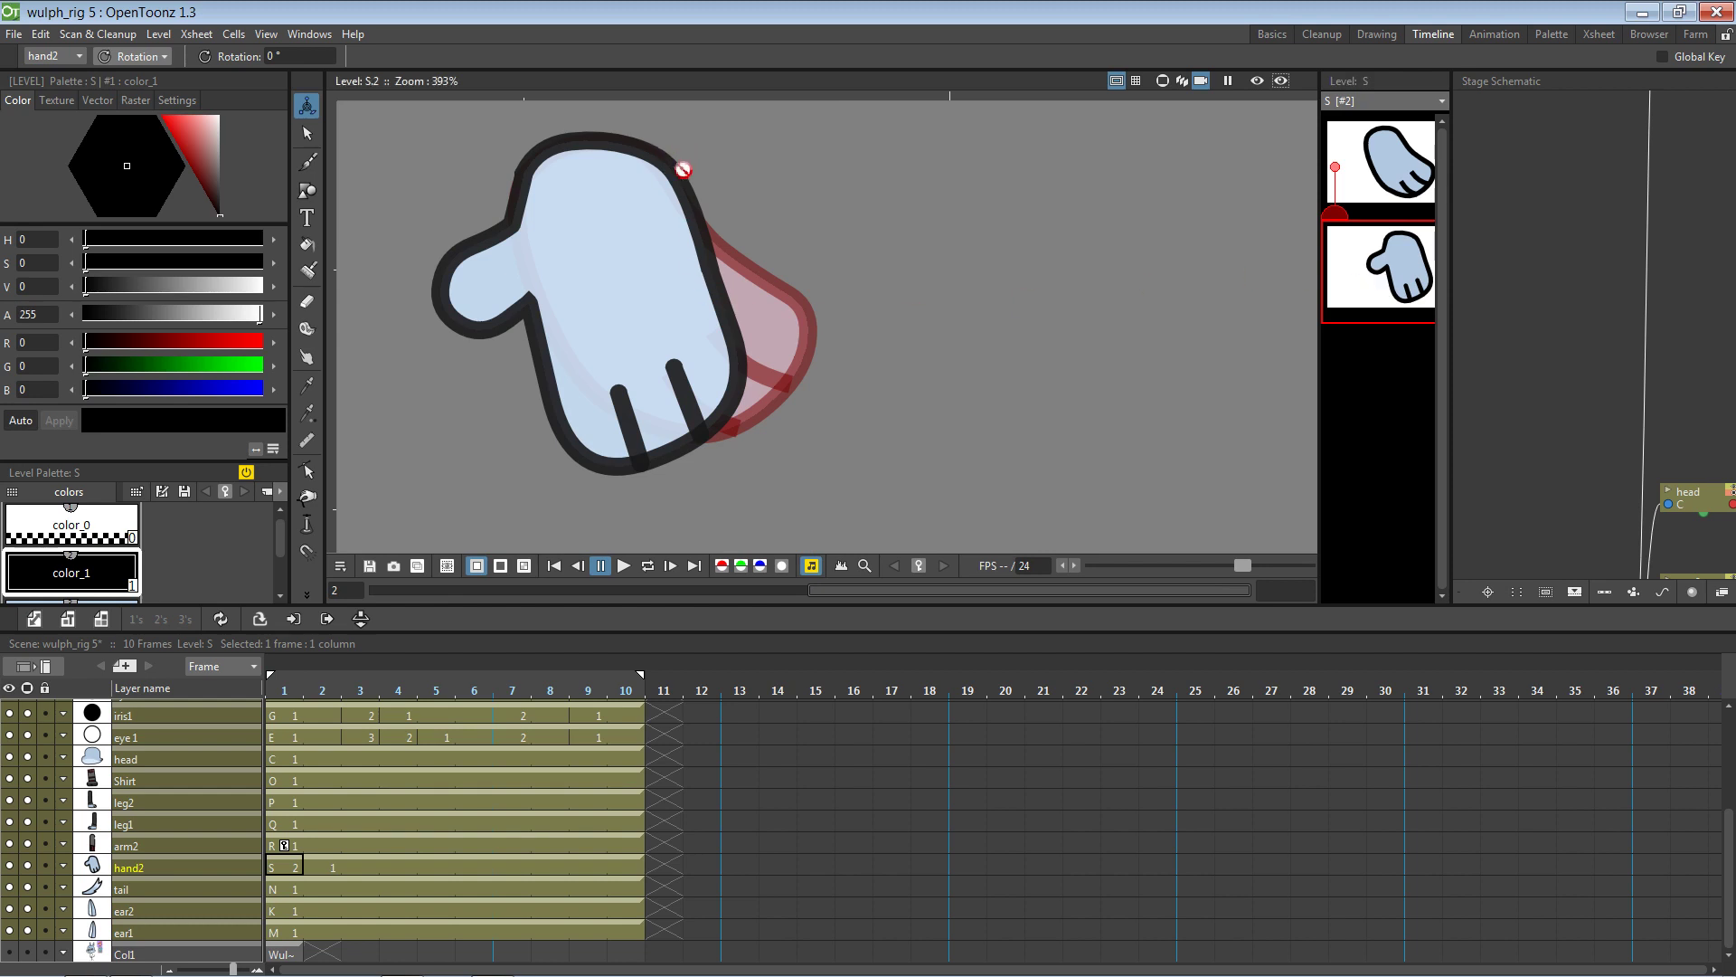
pyautogui.scroll(-2, 841, 199)
pyautogui.click(308, 134)
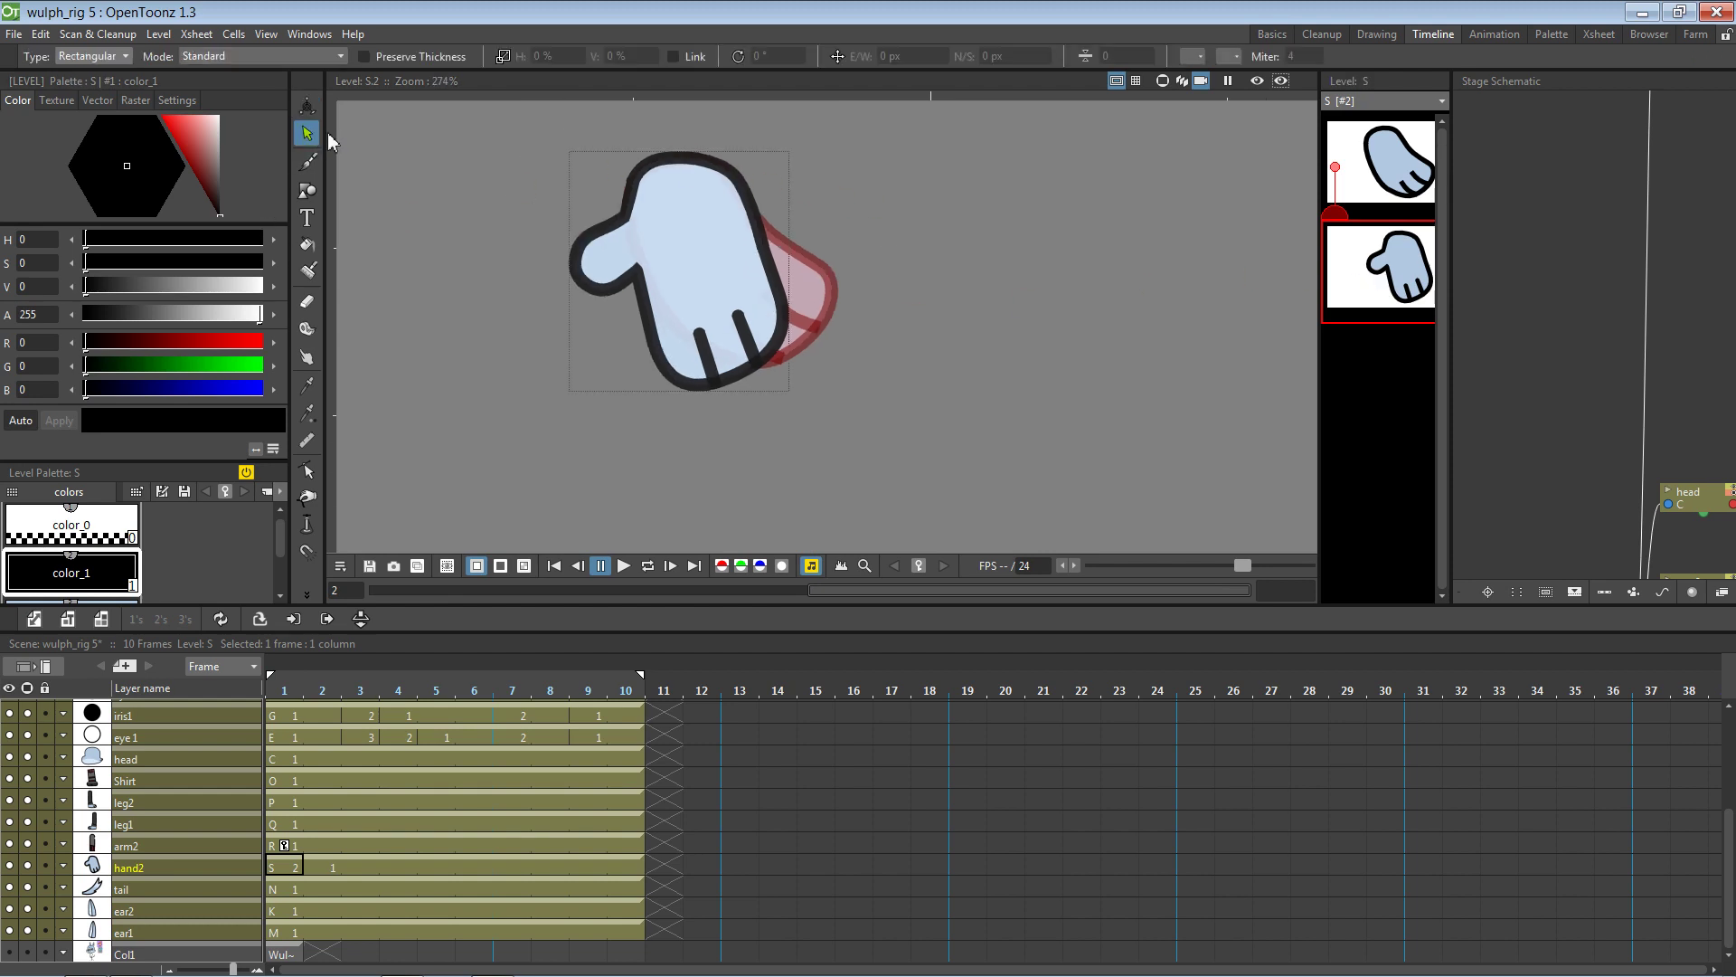
pyautogui.moveTo(765, 353); pyautogui.dragTo(884, 443)
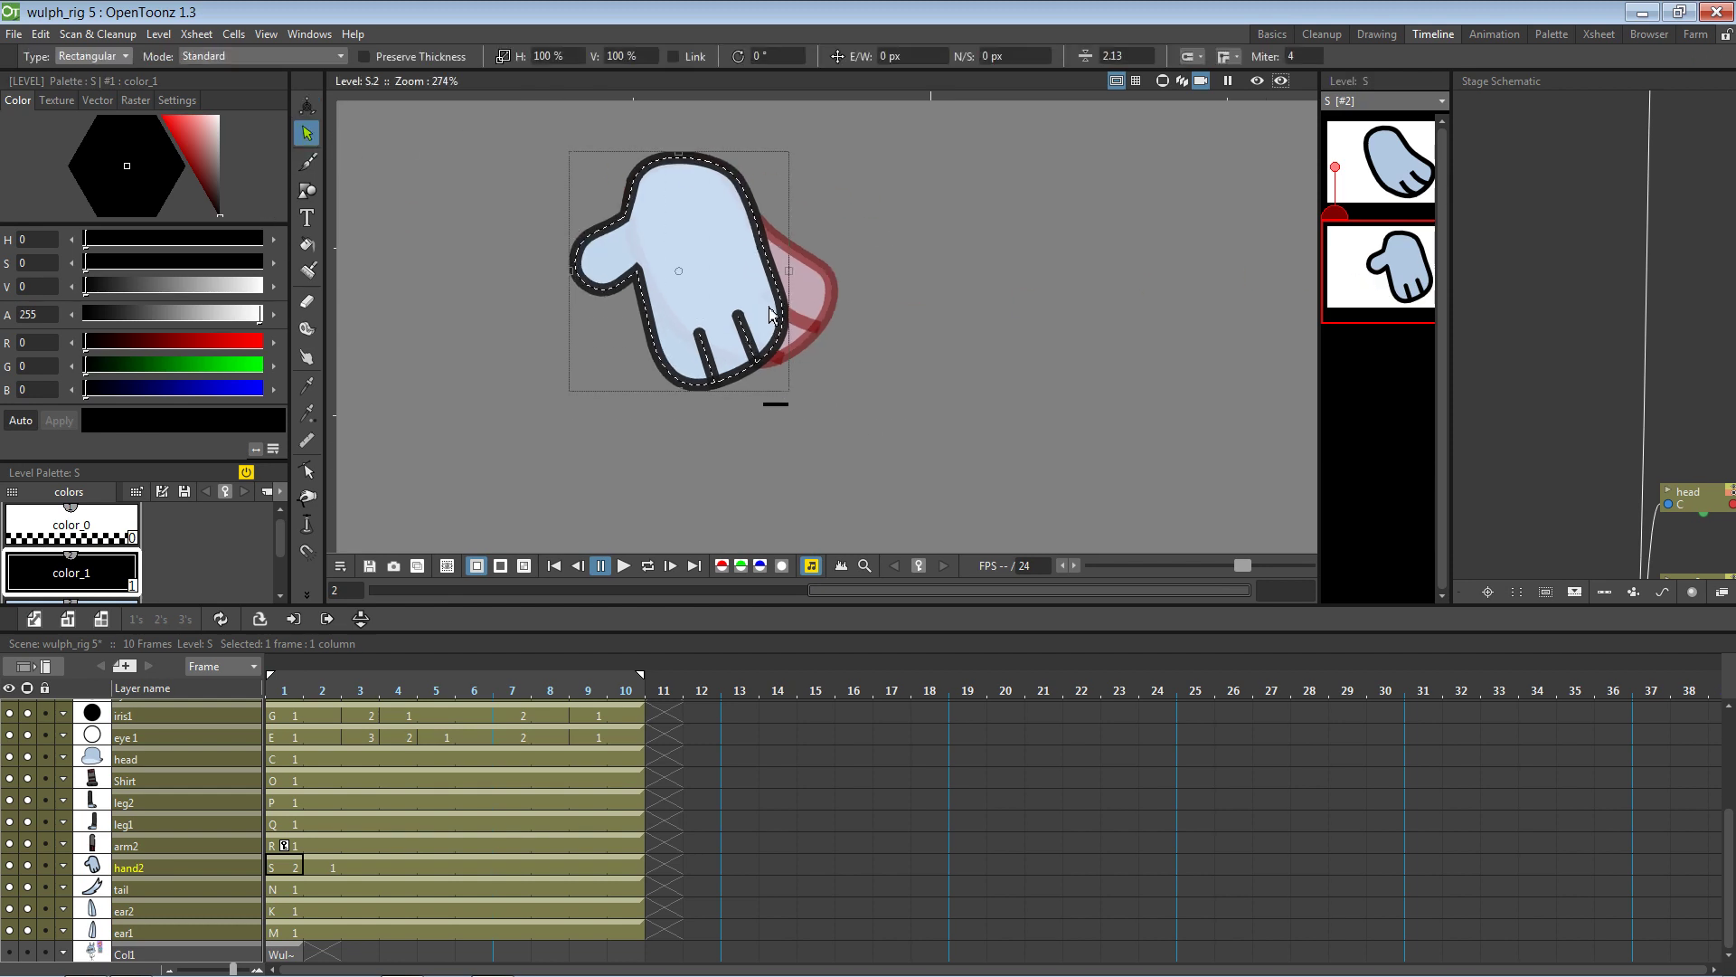
pyautogui.moveTo(768, 314); pyautogui.dragTo(763, 313)
pyautogui.click(771, 475)
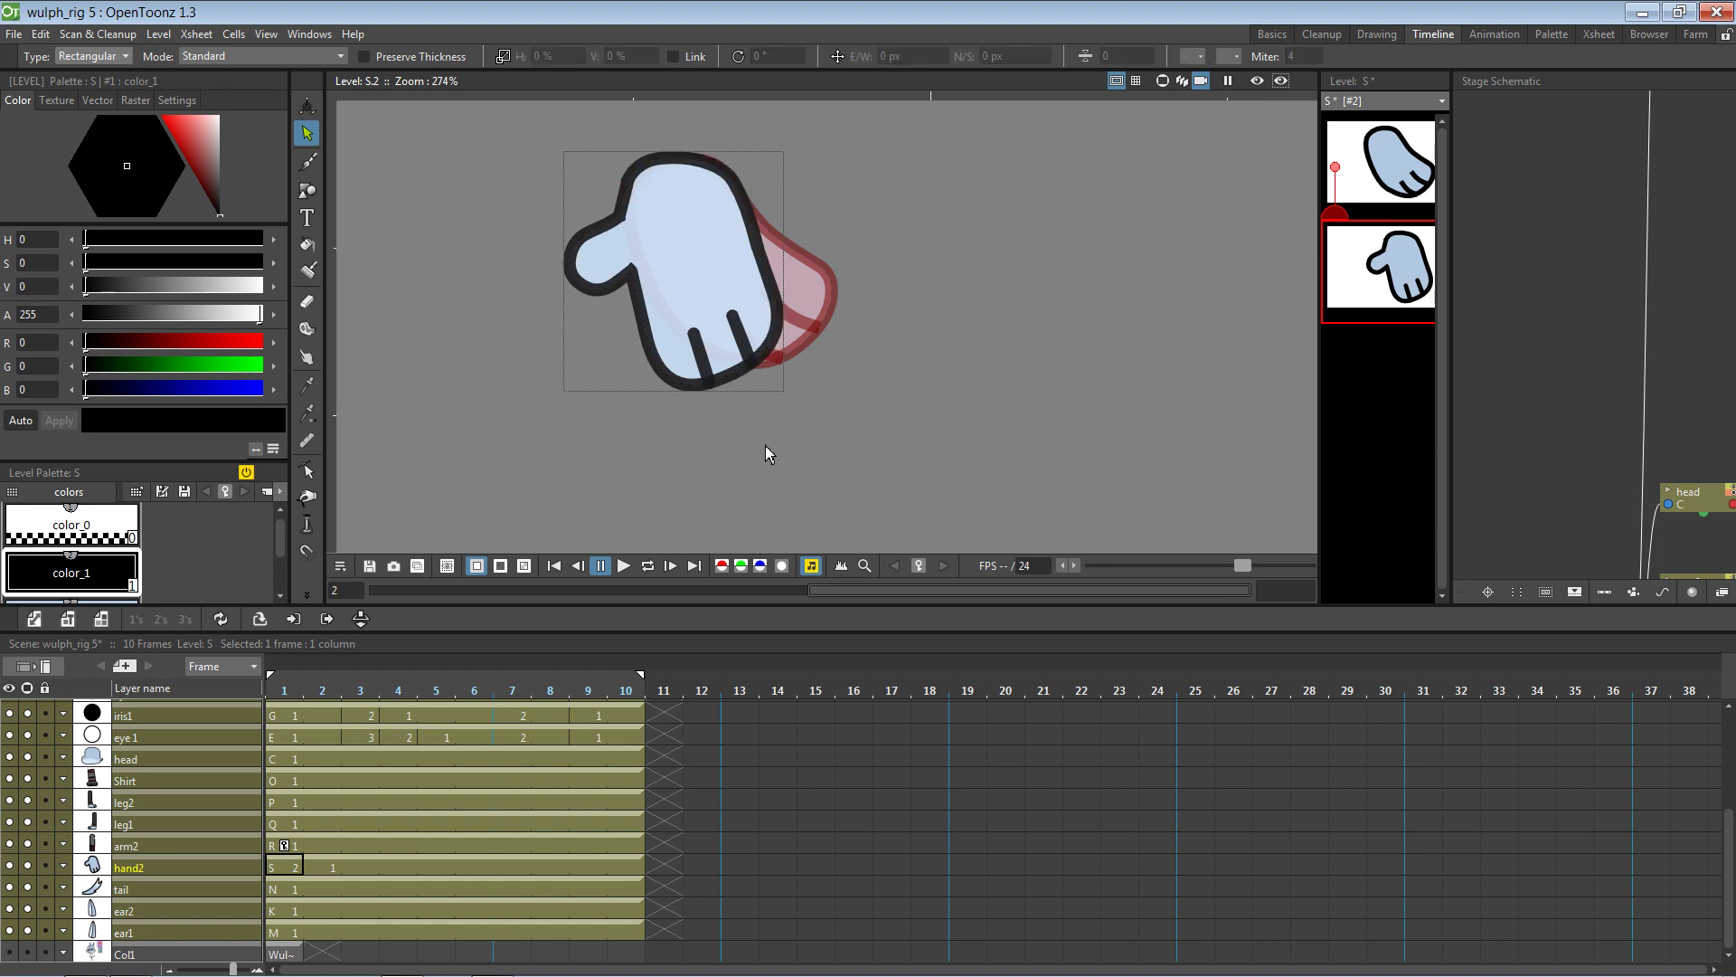
pyautogui.hotkey('ctrl', 's')
# Narrow the hand in drawing 2 of level S to about 98.87% horizontally, and check its fit against the cuff in the camera view
pyautogui.click(1201, 81)
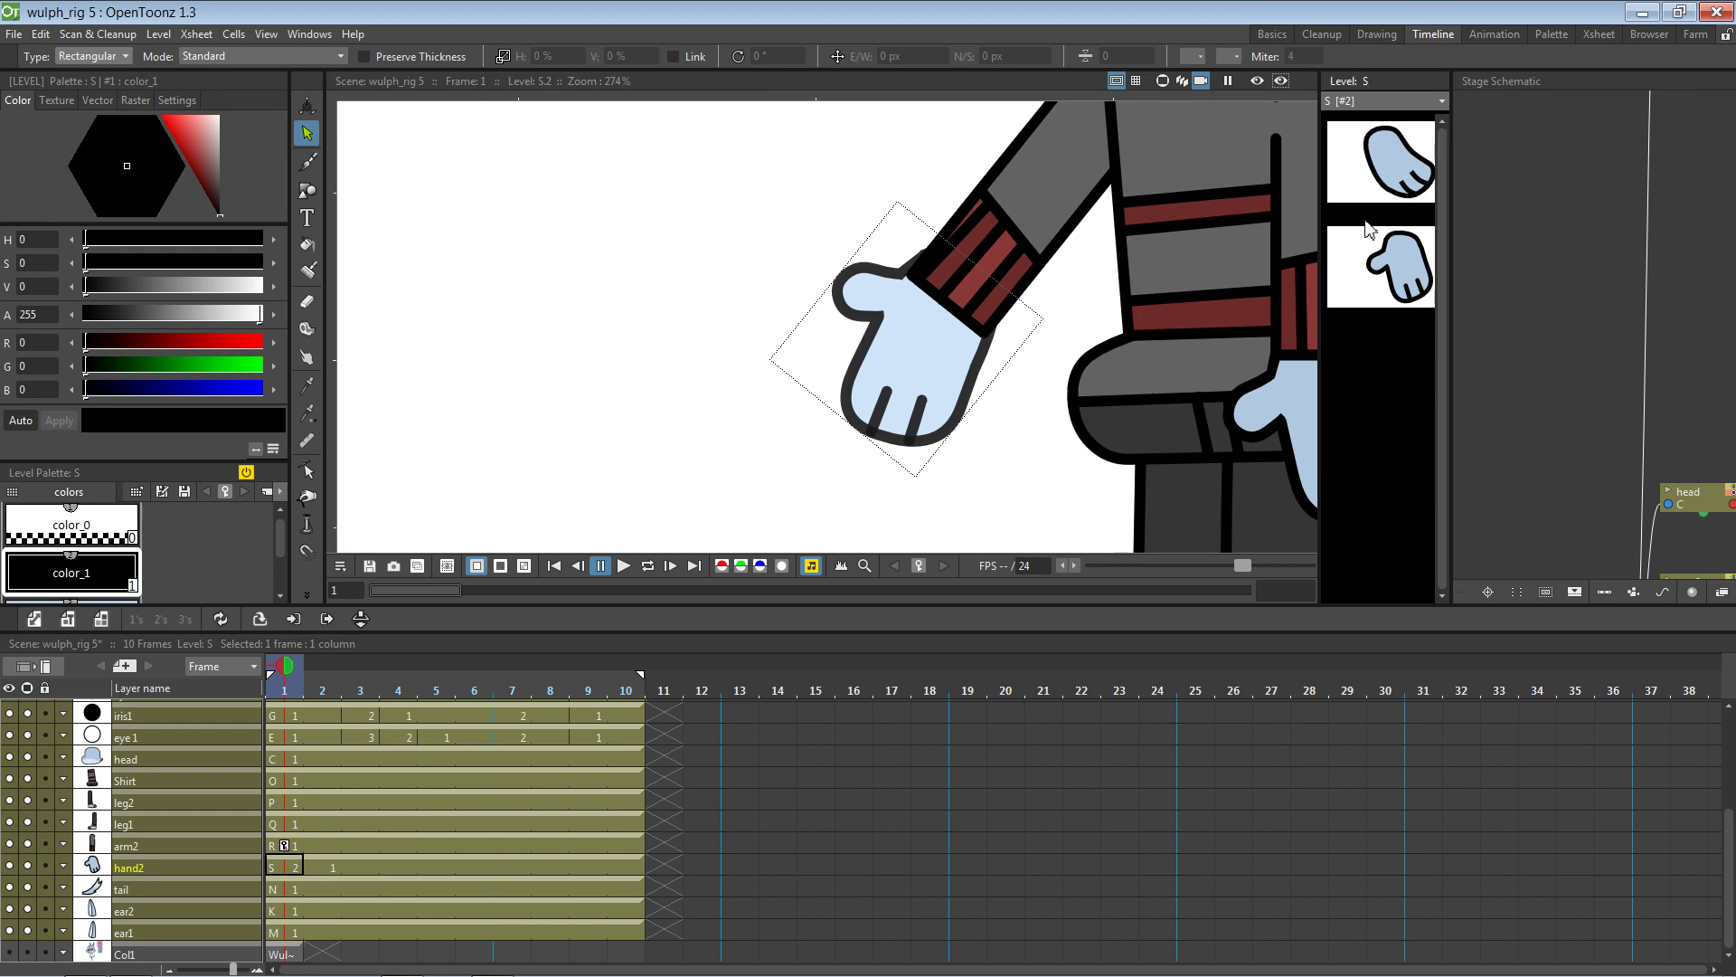
pyautogui.click(1378, 252)
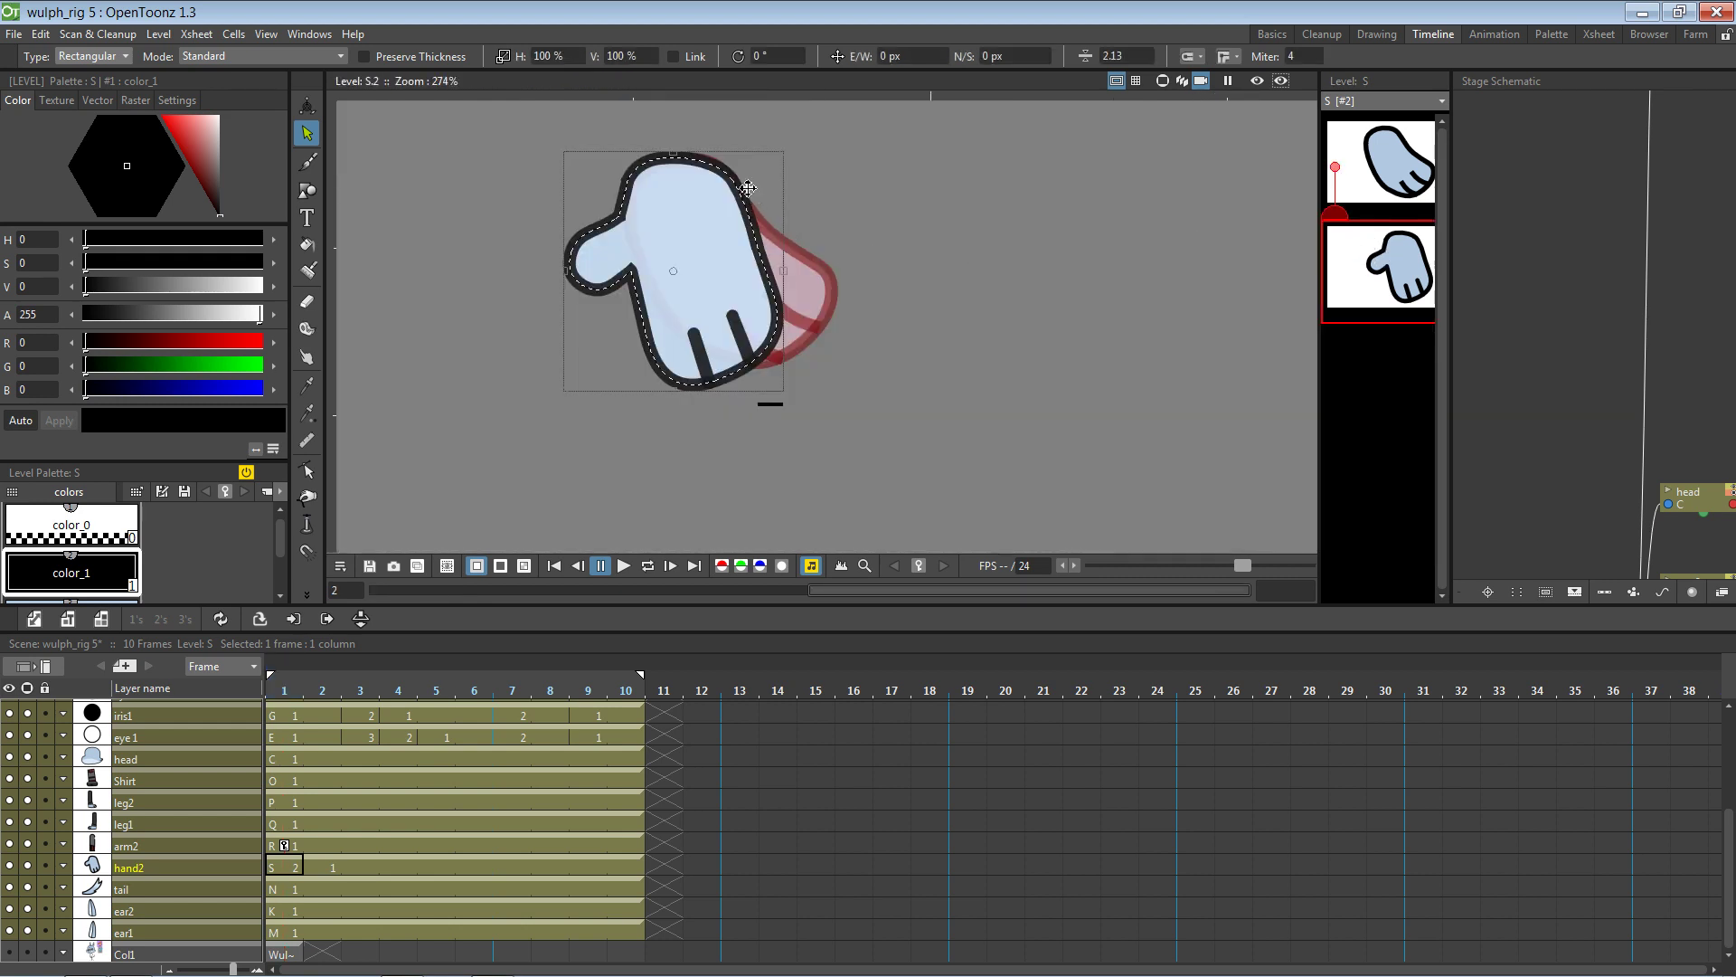
pyautogui.moveTo(789, 263); pyautogui.dragTo(783, 263)
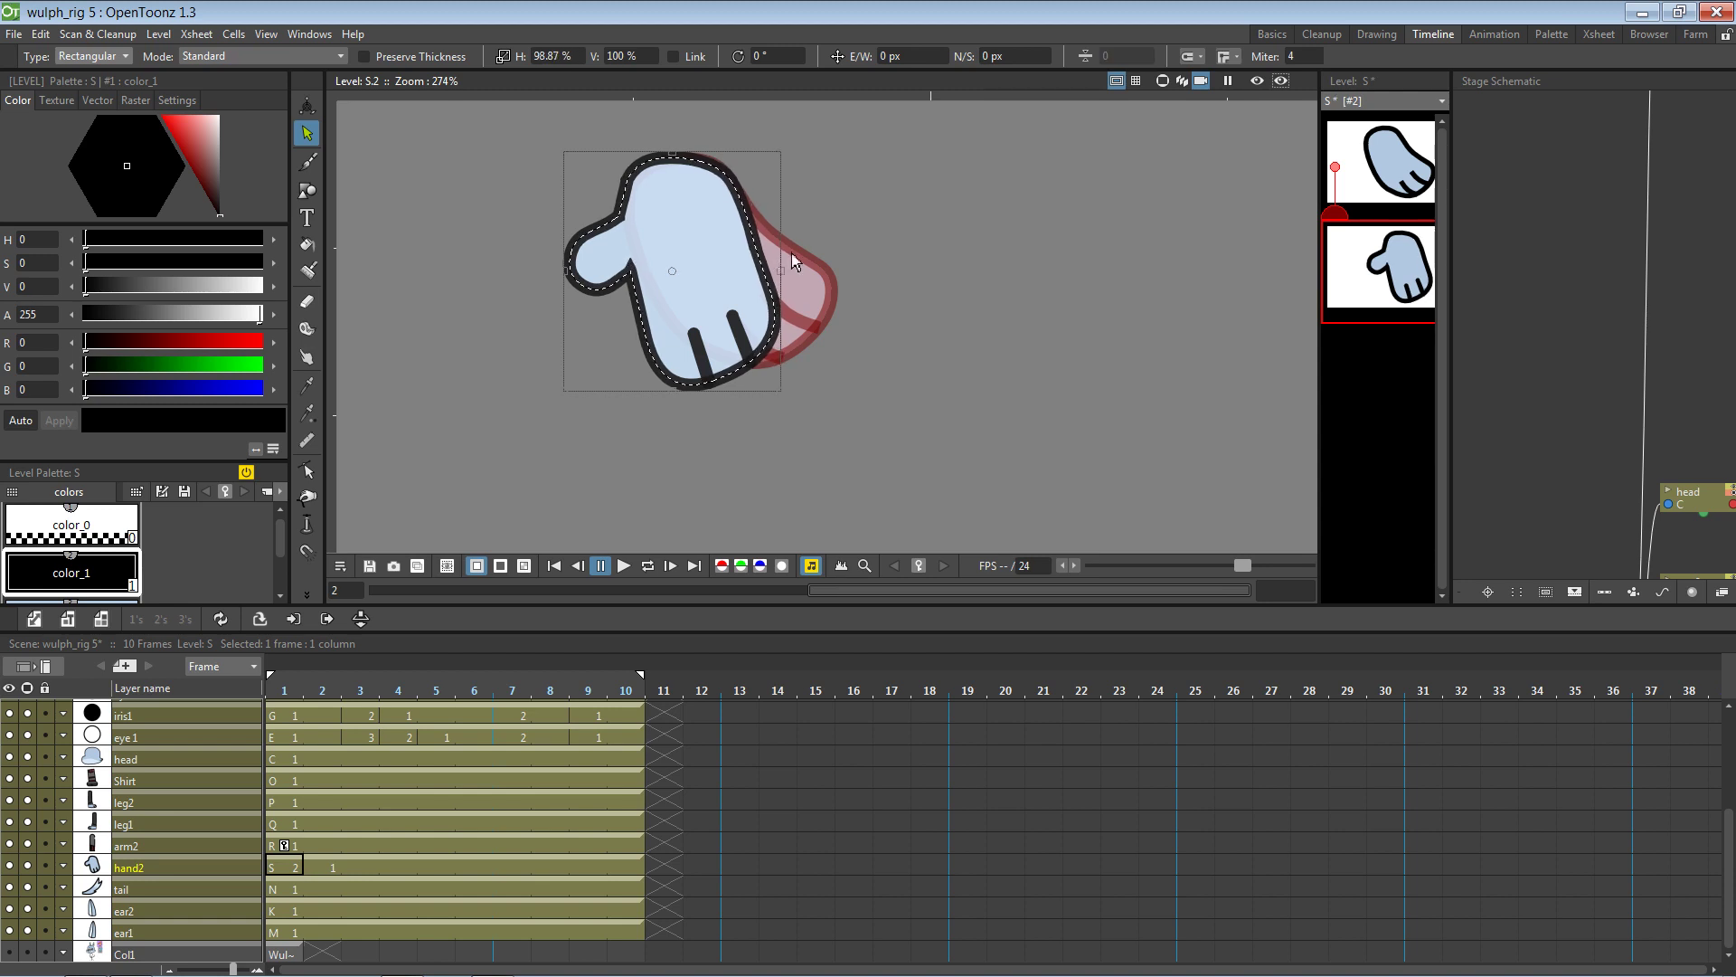
pyautogui.click(1183, 81)
pyautogui.click(1201, 81)
pyautogui.click(1043, 416)
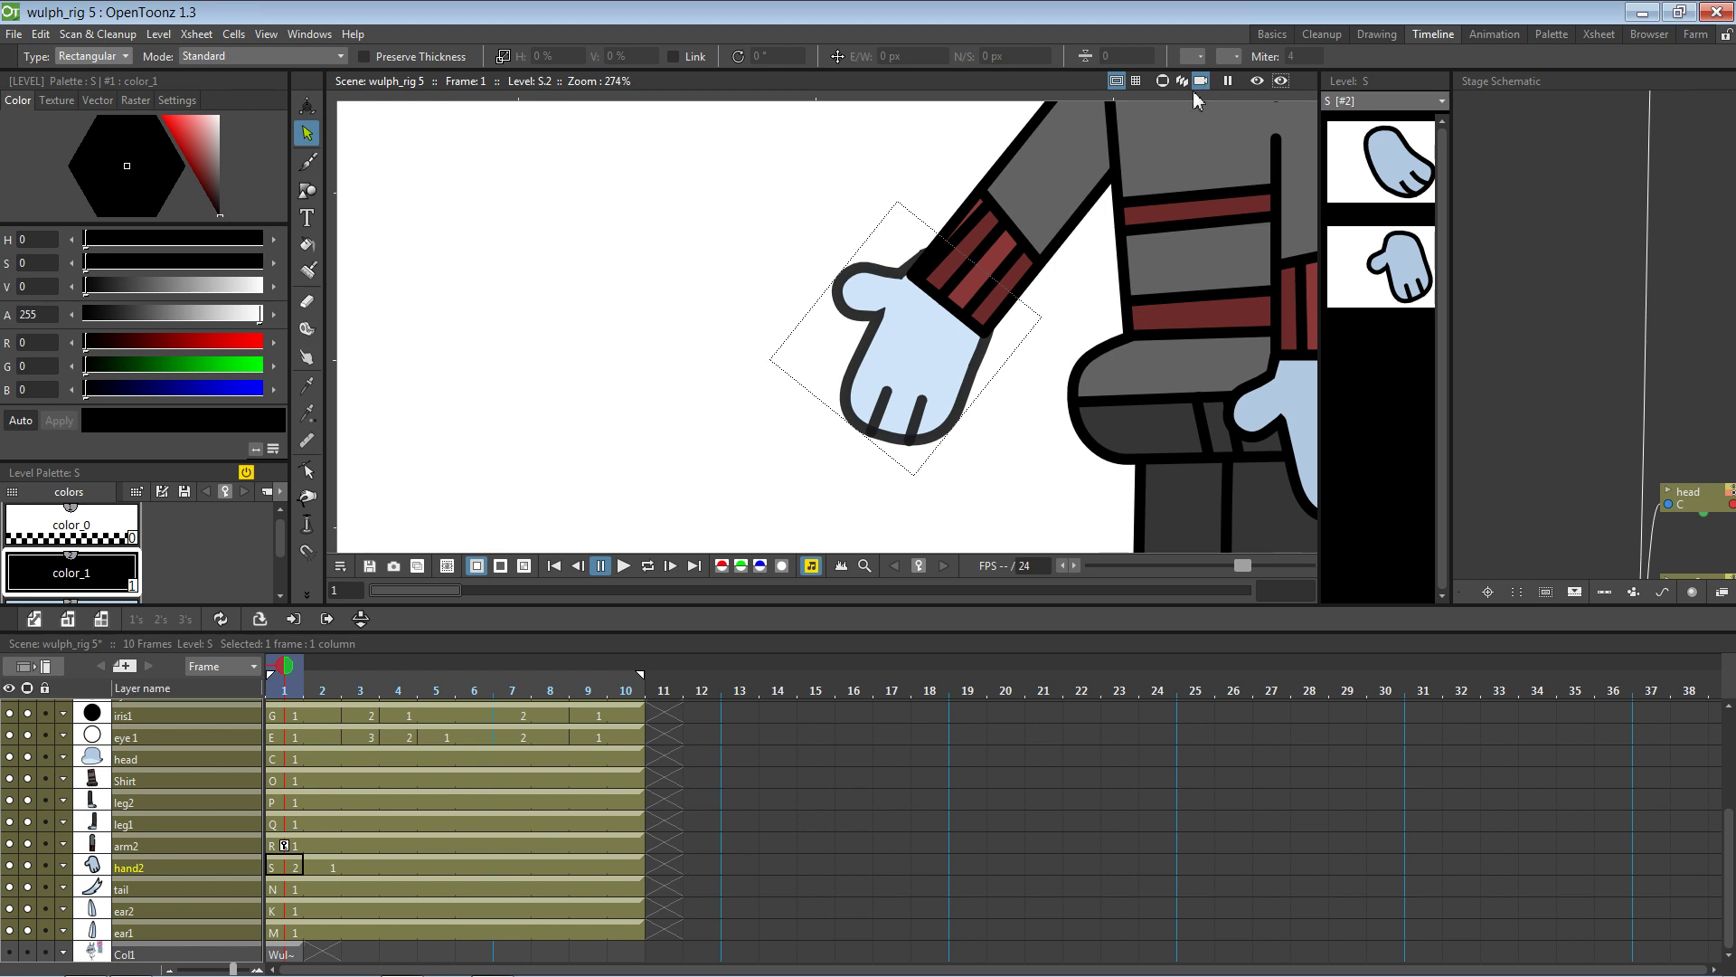
# Narrow the hand in drawing 2 from its thumb side to about 97.41% horizontally, save, and return to the camera view
pyautogui.click(1374, 242)
pyautogui.click(622, 205)
pyautogui.moveTo(567, 270); pyautogui.dragTo(572, 270)
pyautogui.hotkey('ctrl', 's')
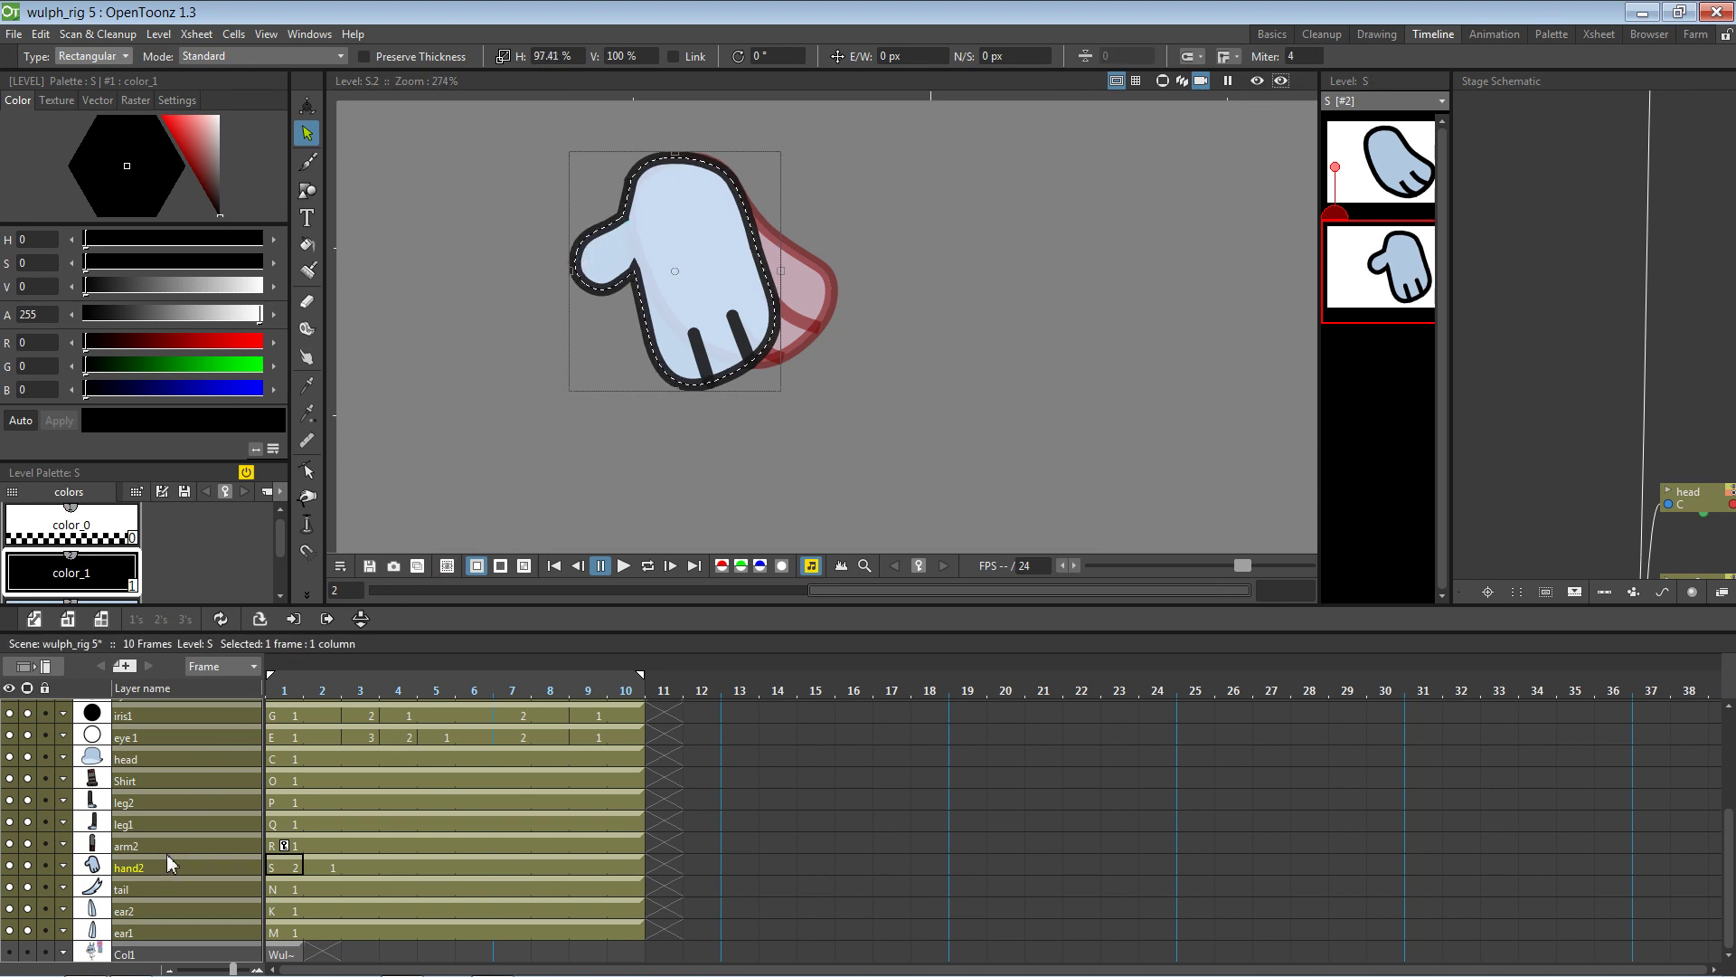
pyautogui.click(1182, 81)
pyautogui.click(643, 425)
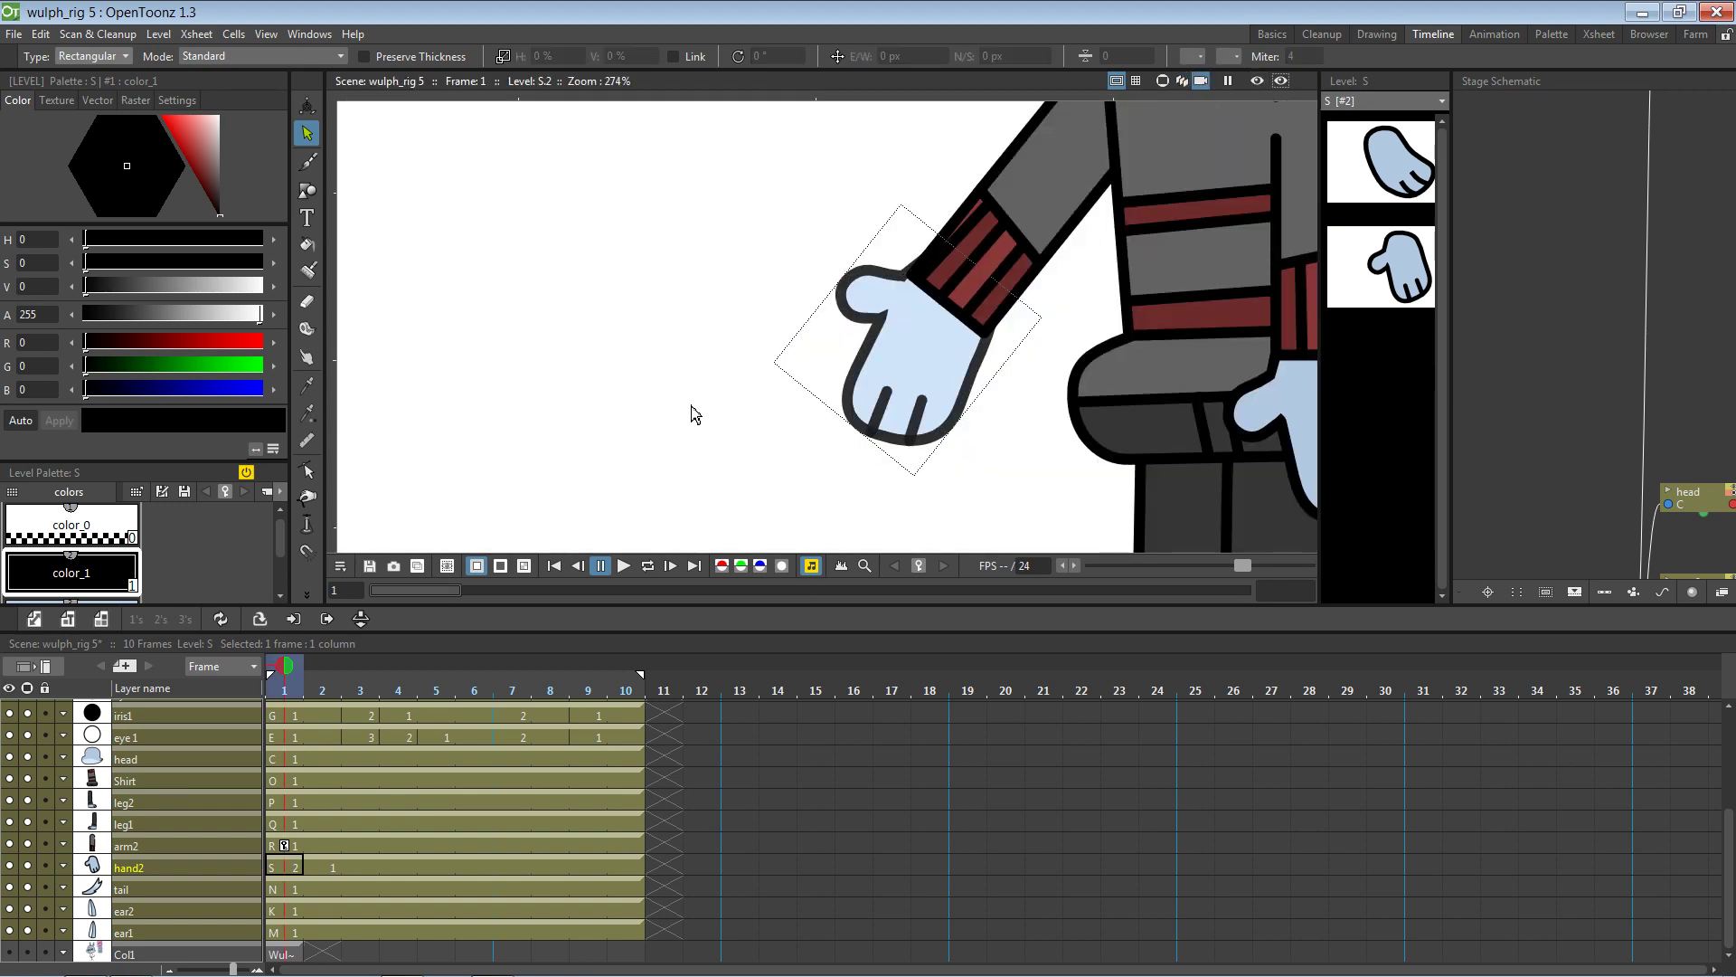
# Restore the rest pose at frame 1 by setting hand2 to drawing 1 and deleting arm2's rotation keyframe
pyautogui.scroll(-6, 767, 416)
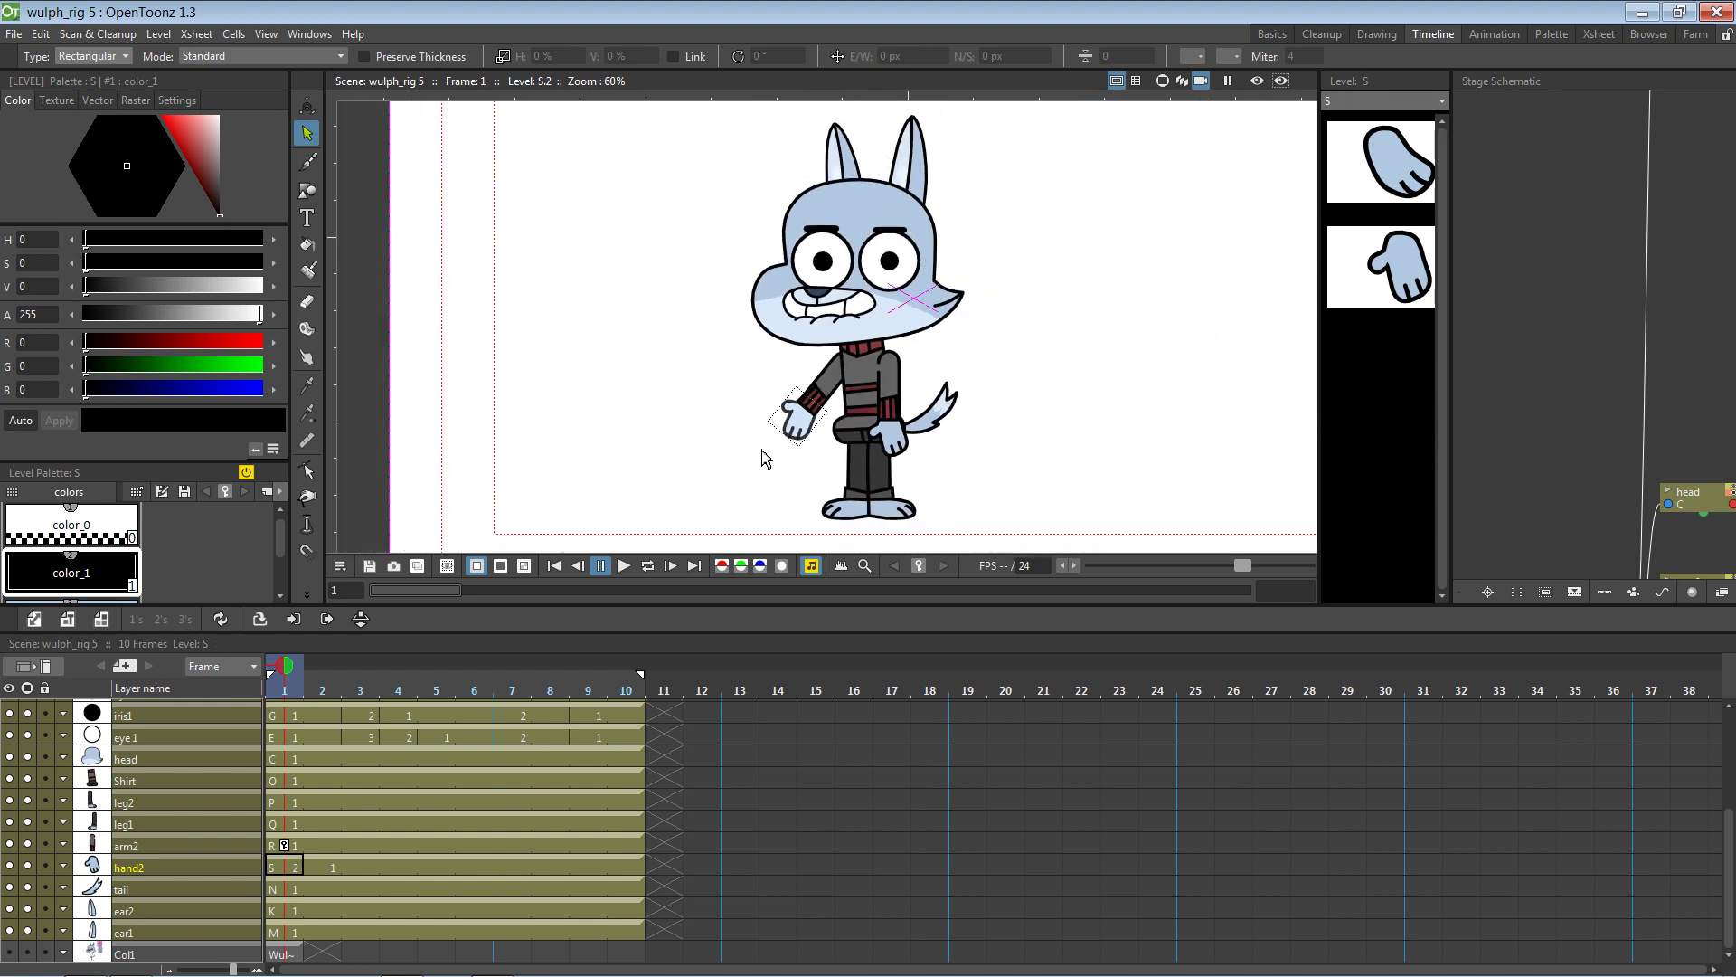
pyautogui.scroll(1, 749, 504)
pyautogui.click(299, 867)
pyautogui.press('Return')
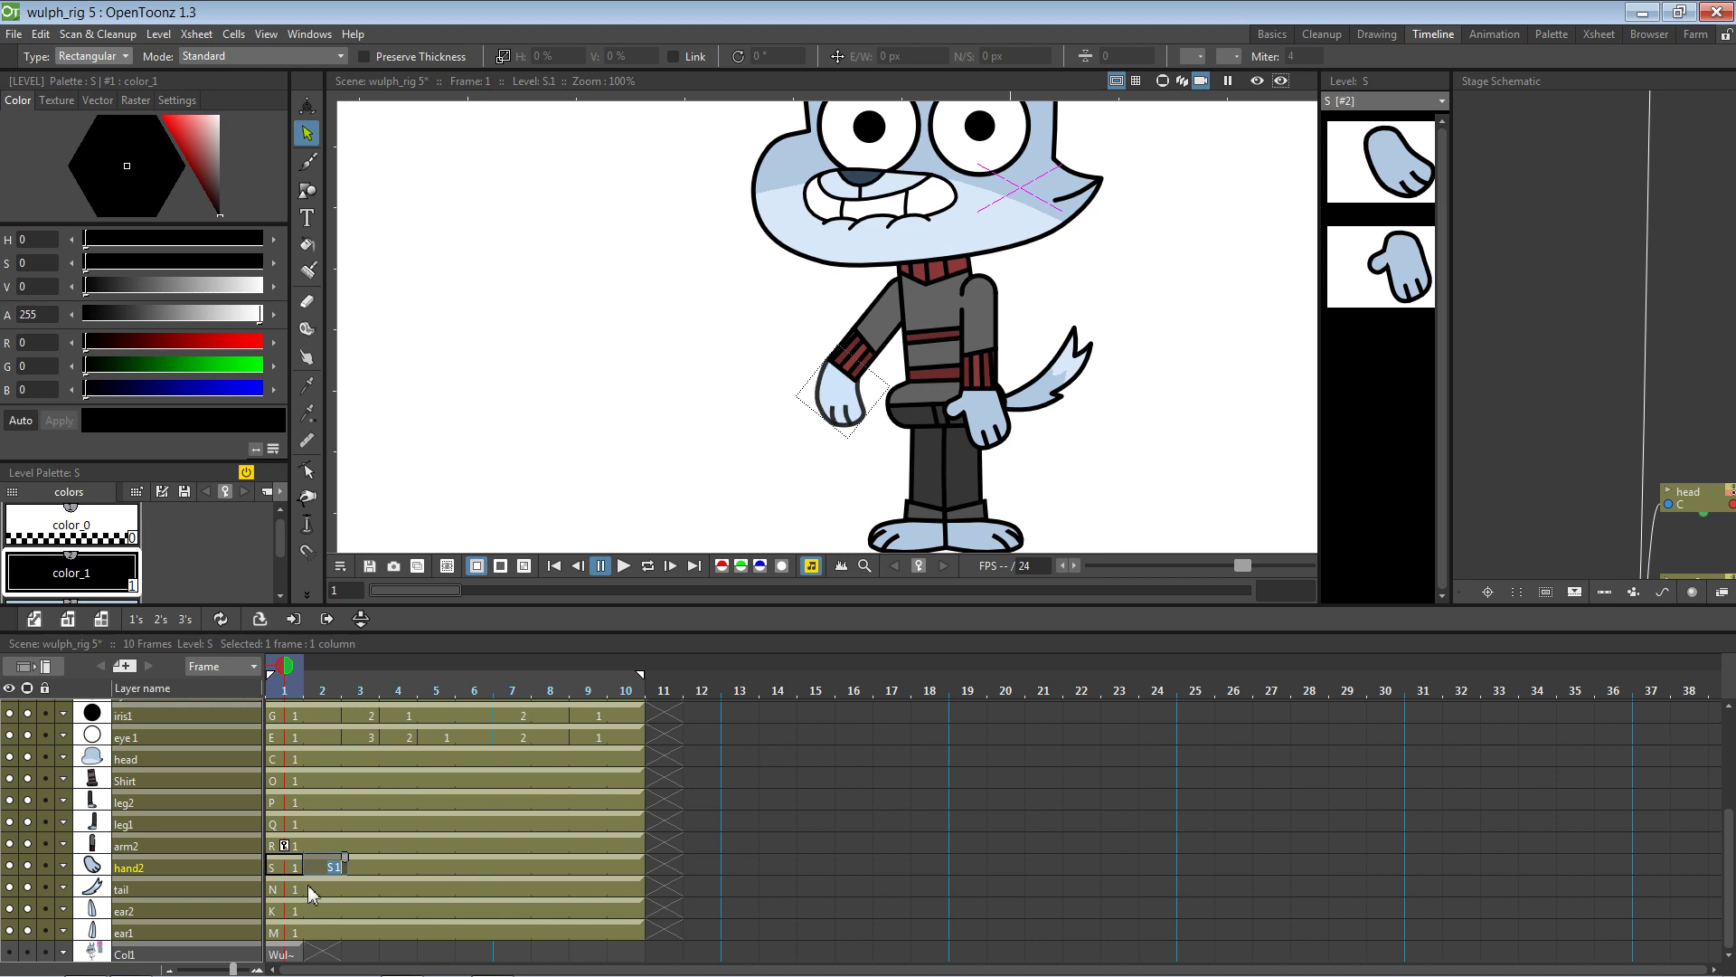
pyautogui.click(286, 845)
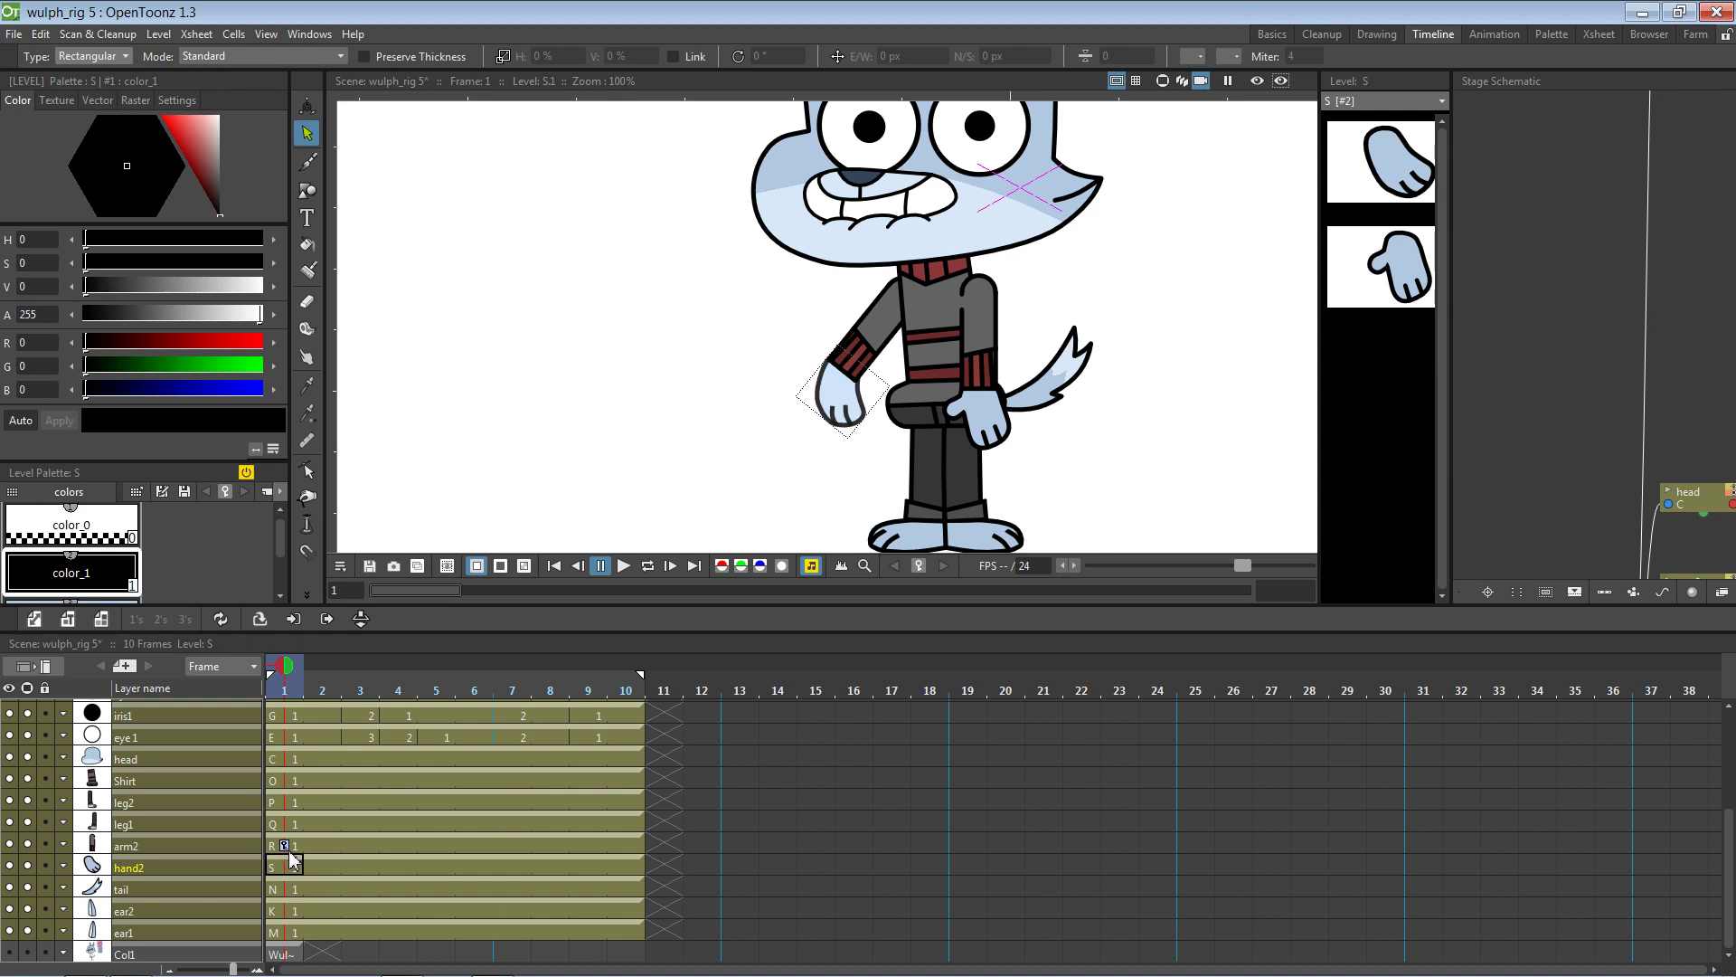
pyautogui.press('Delete')
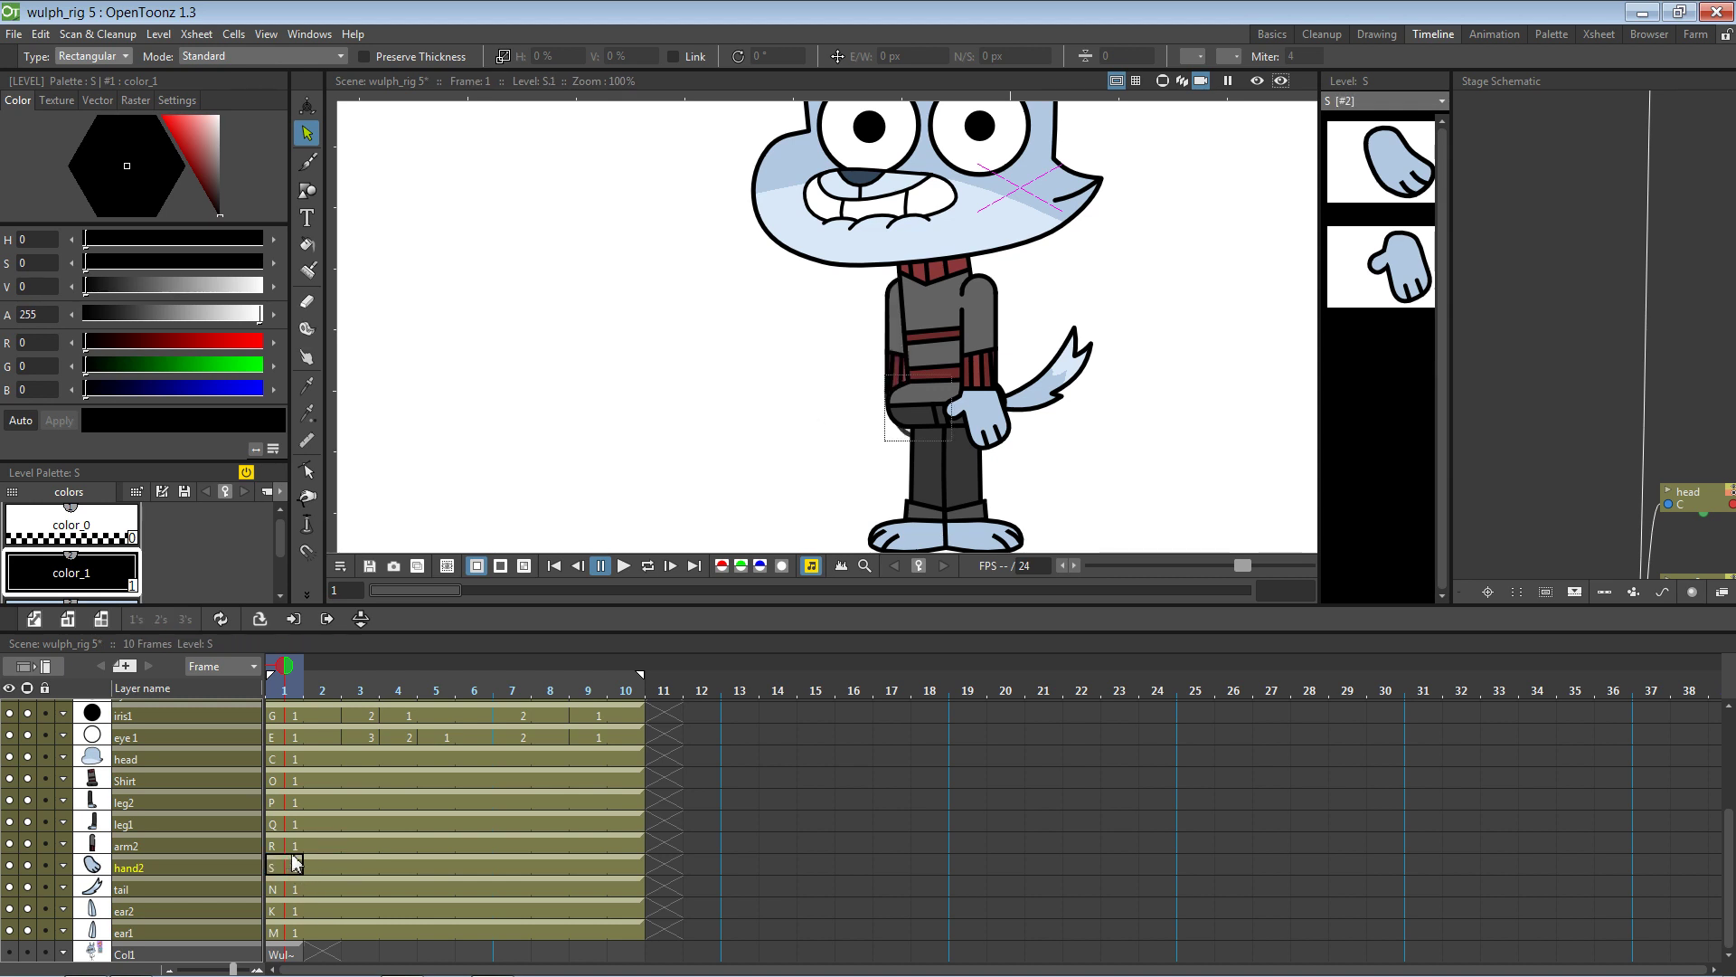
# Examine the arm1 layer's level T drawings, including bent-arm drawing 4, and return to the scene at frame 1
pyautogui.scroll(3, 312, 855)
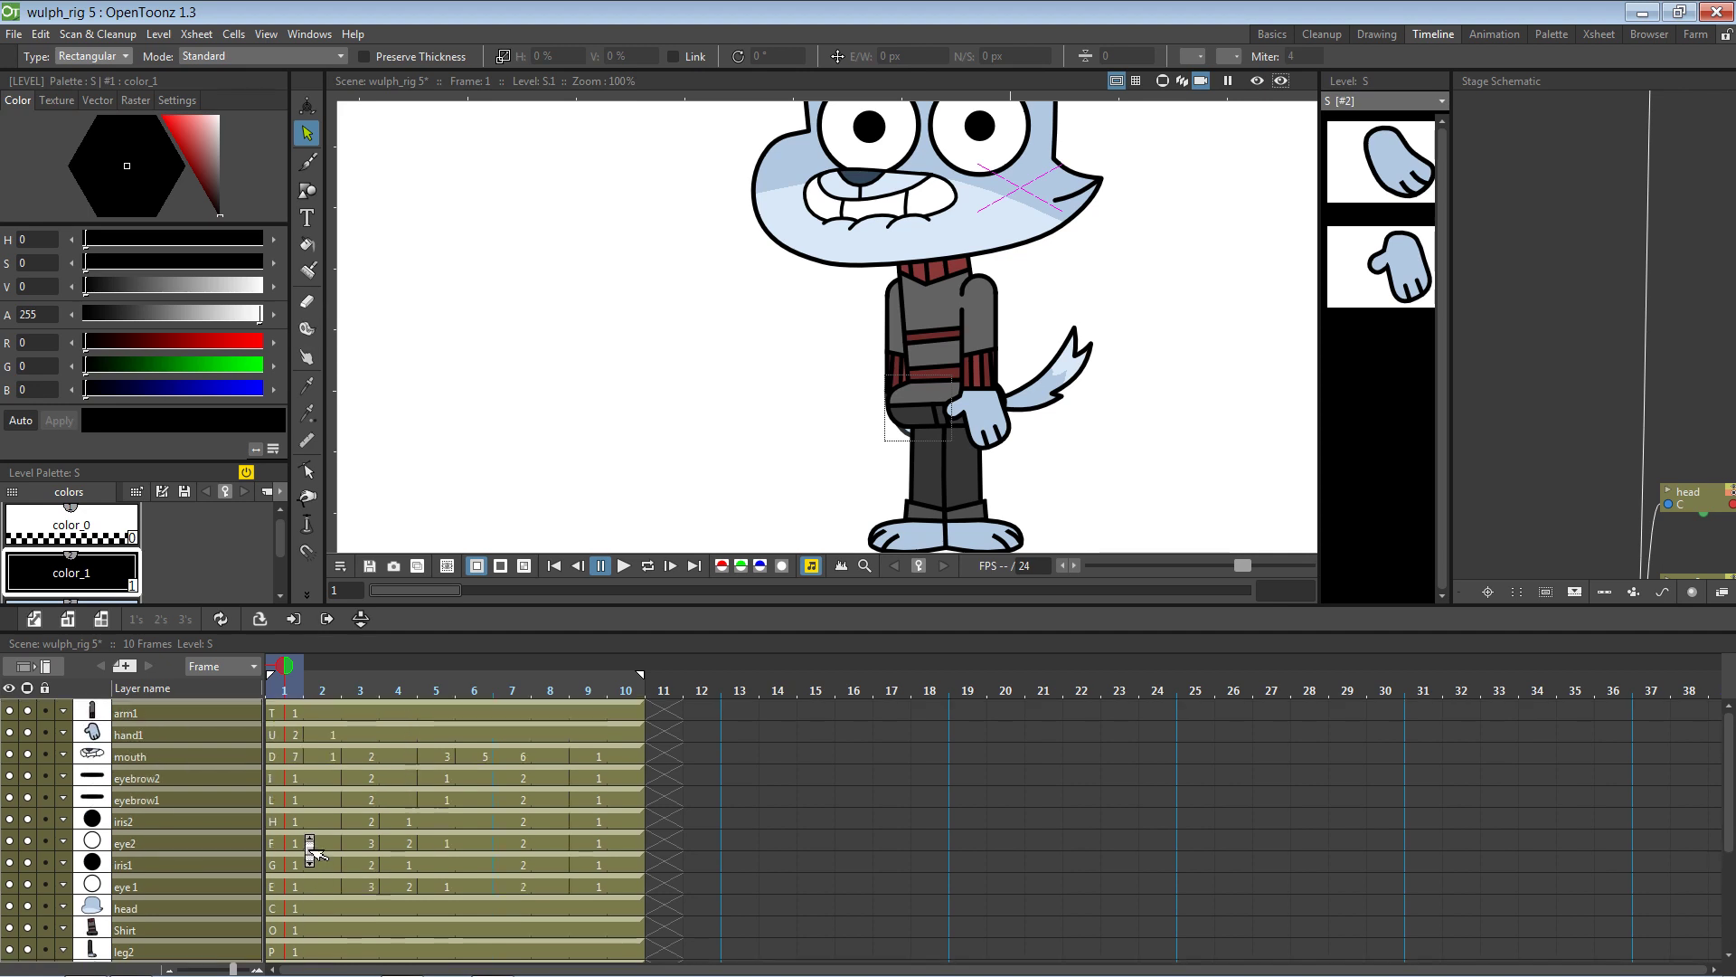
pyautogui.click(291, 757)
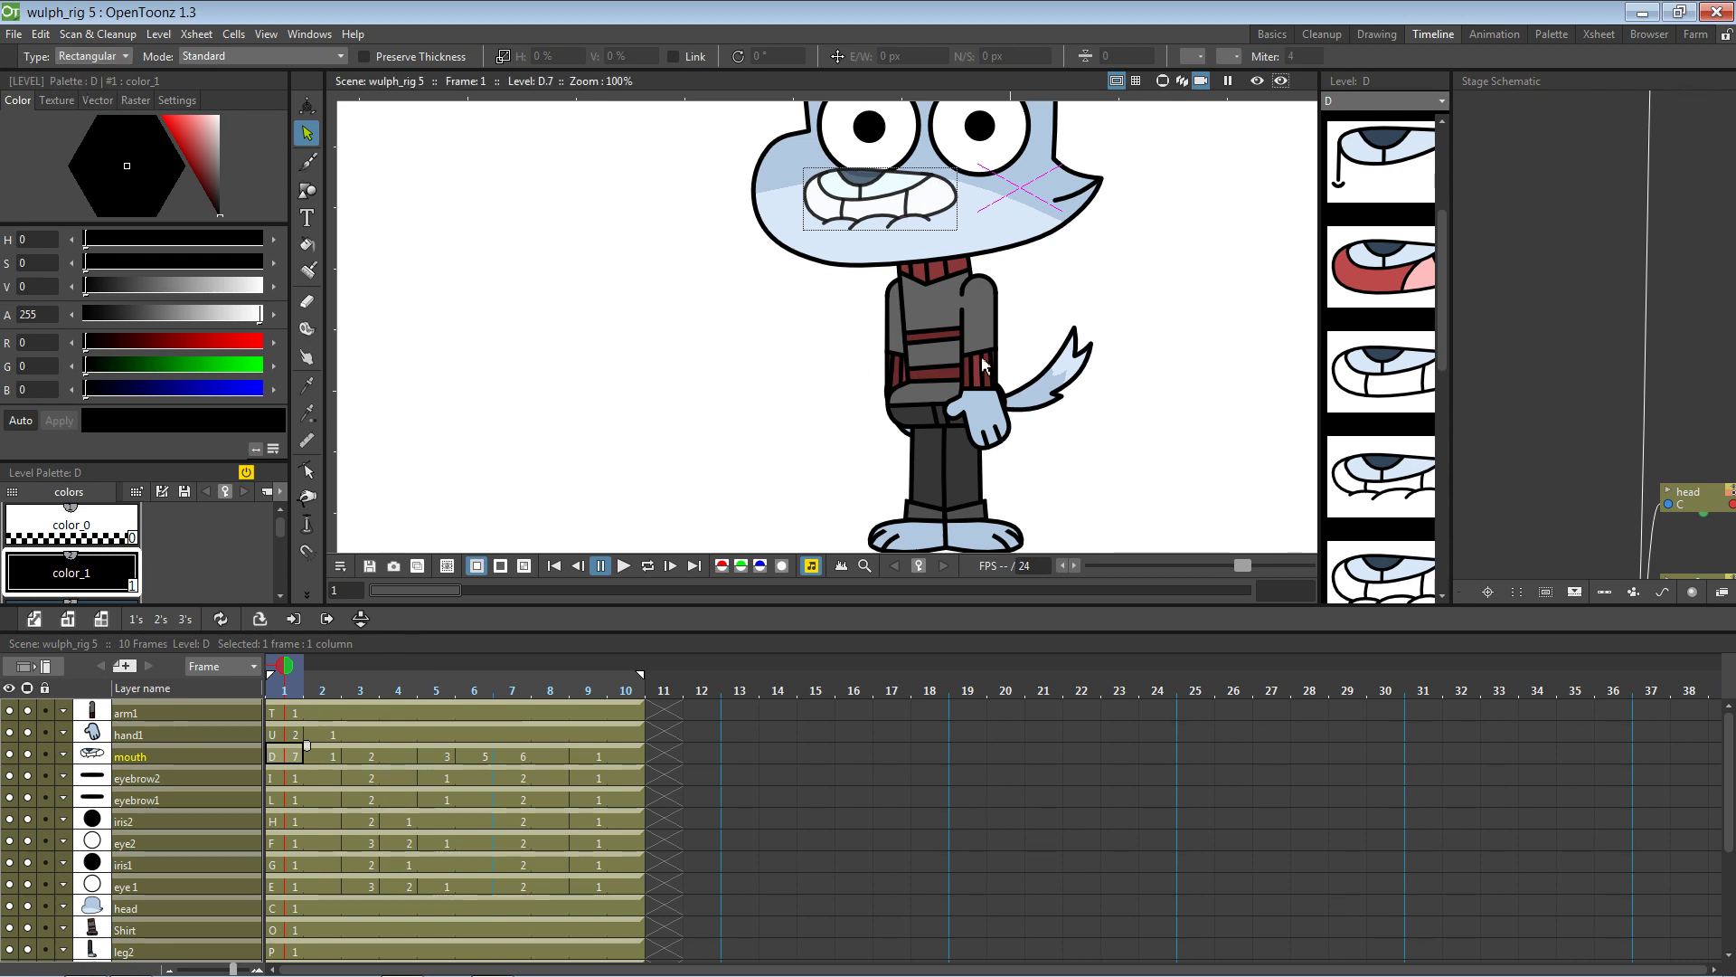
pyautogui.moveTo(1113, 352); pyautogui.dragTo(1058, 371)
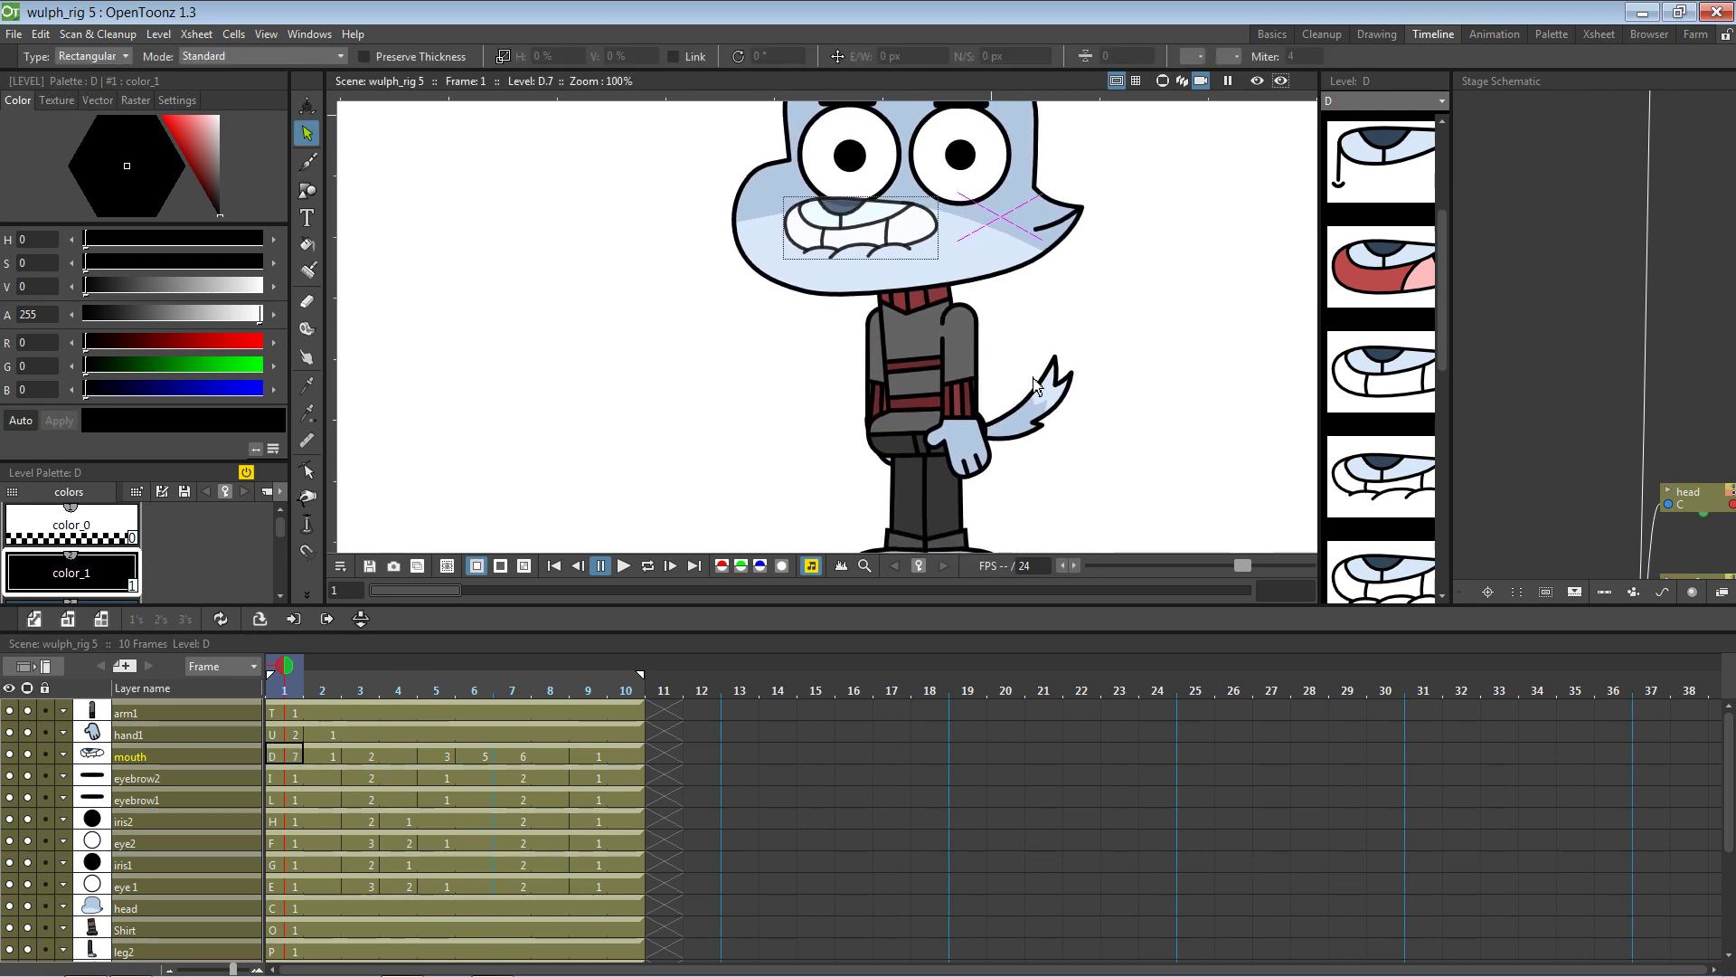
pyautogui.click(177, 713)
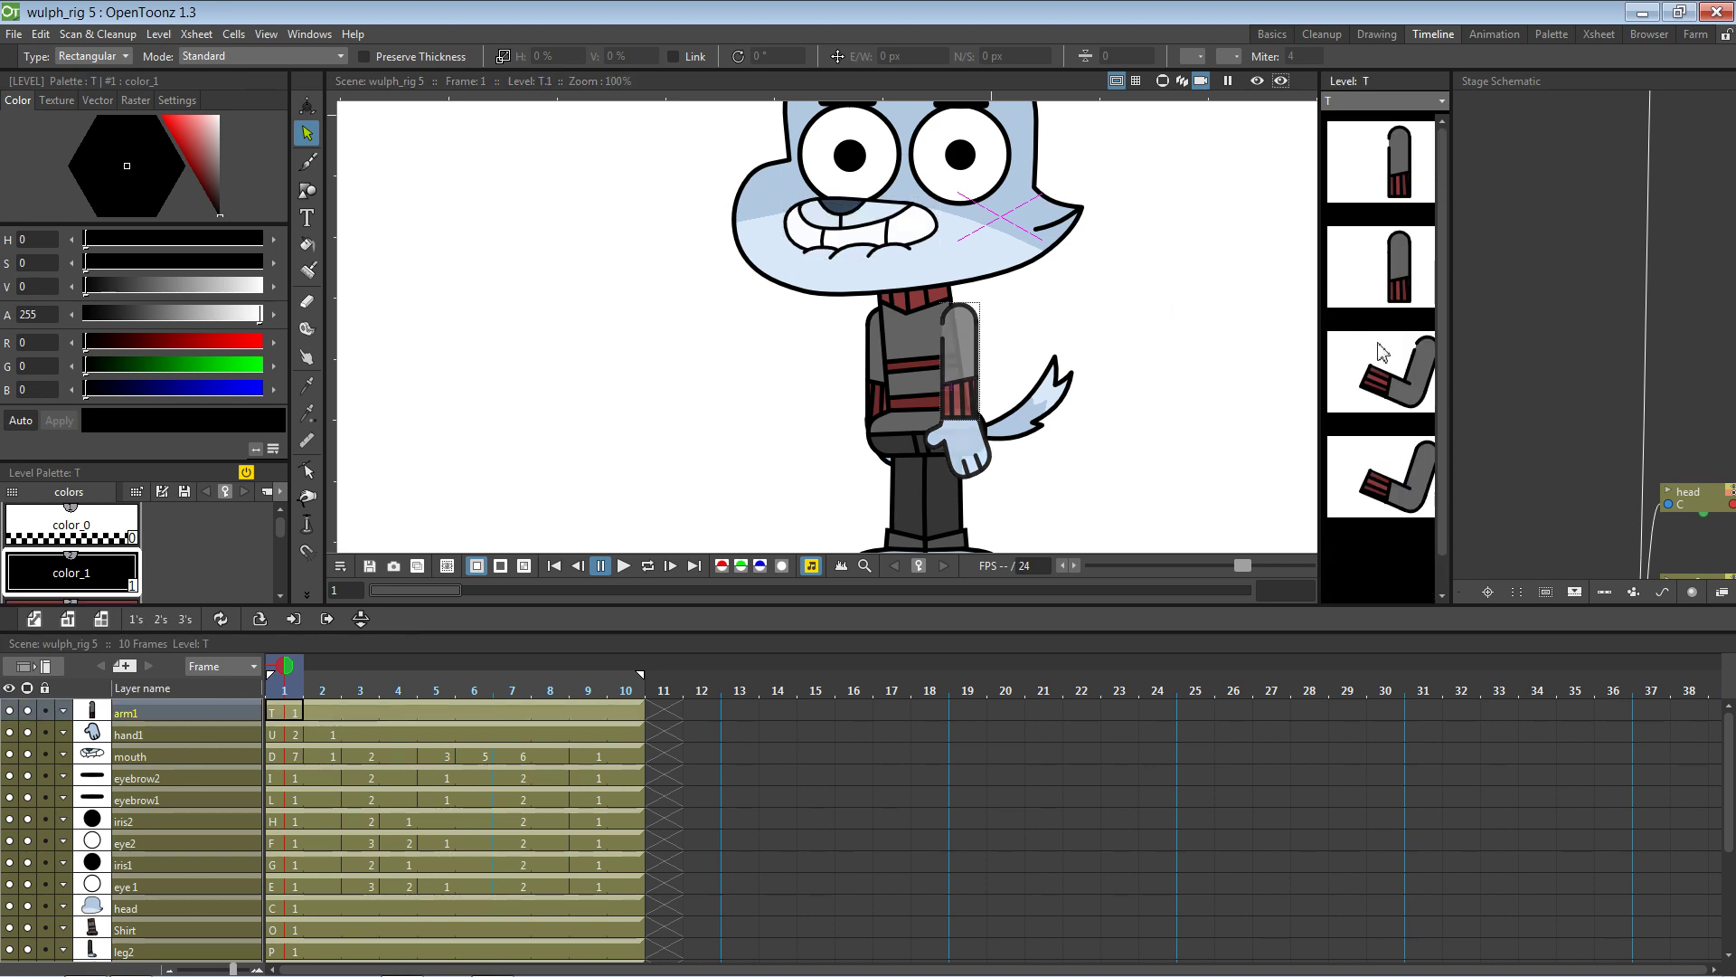
pyautogui.moveTo(288, 675)
pyautogui.mouseDown()
pyautogui.moveTo(366, 678)
pyautogui.moveTo(288, 671)
pyautogui.mouseUp()
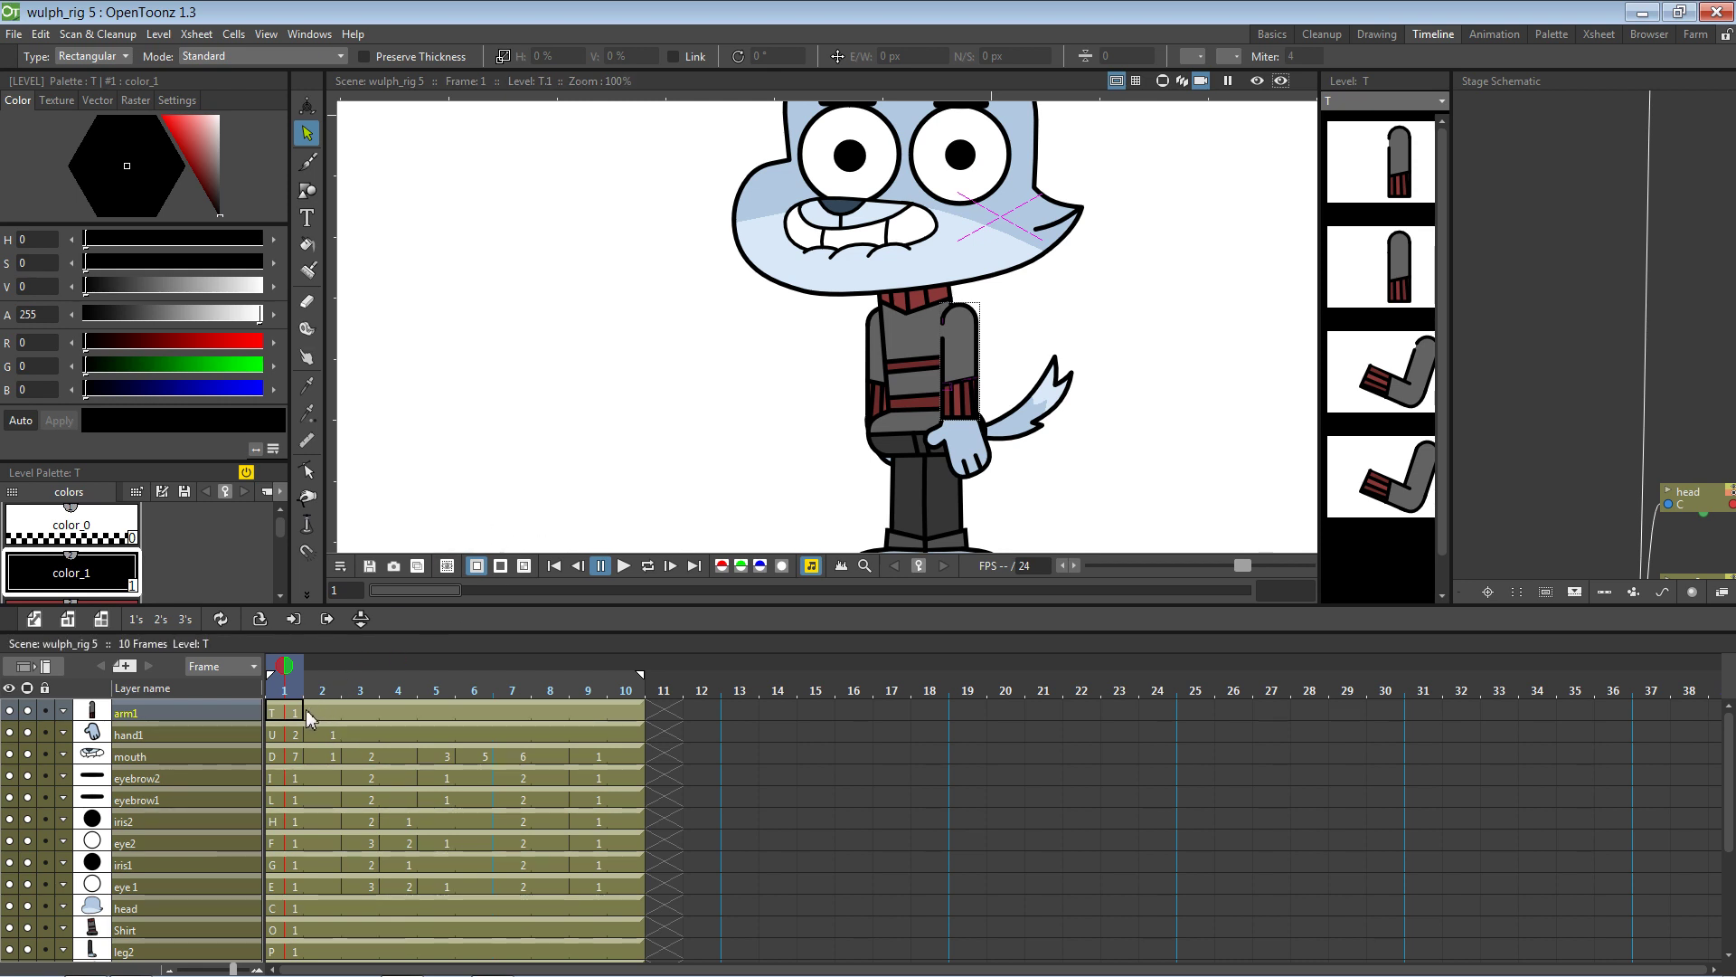
pyautogui.click(1402, 466)
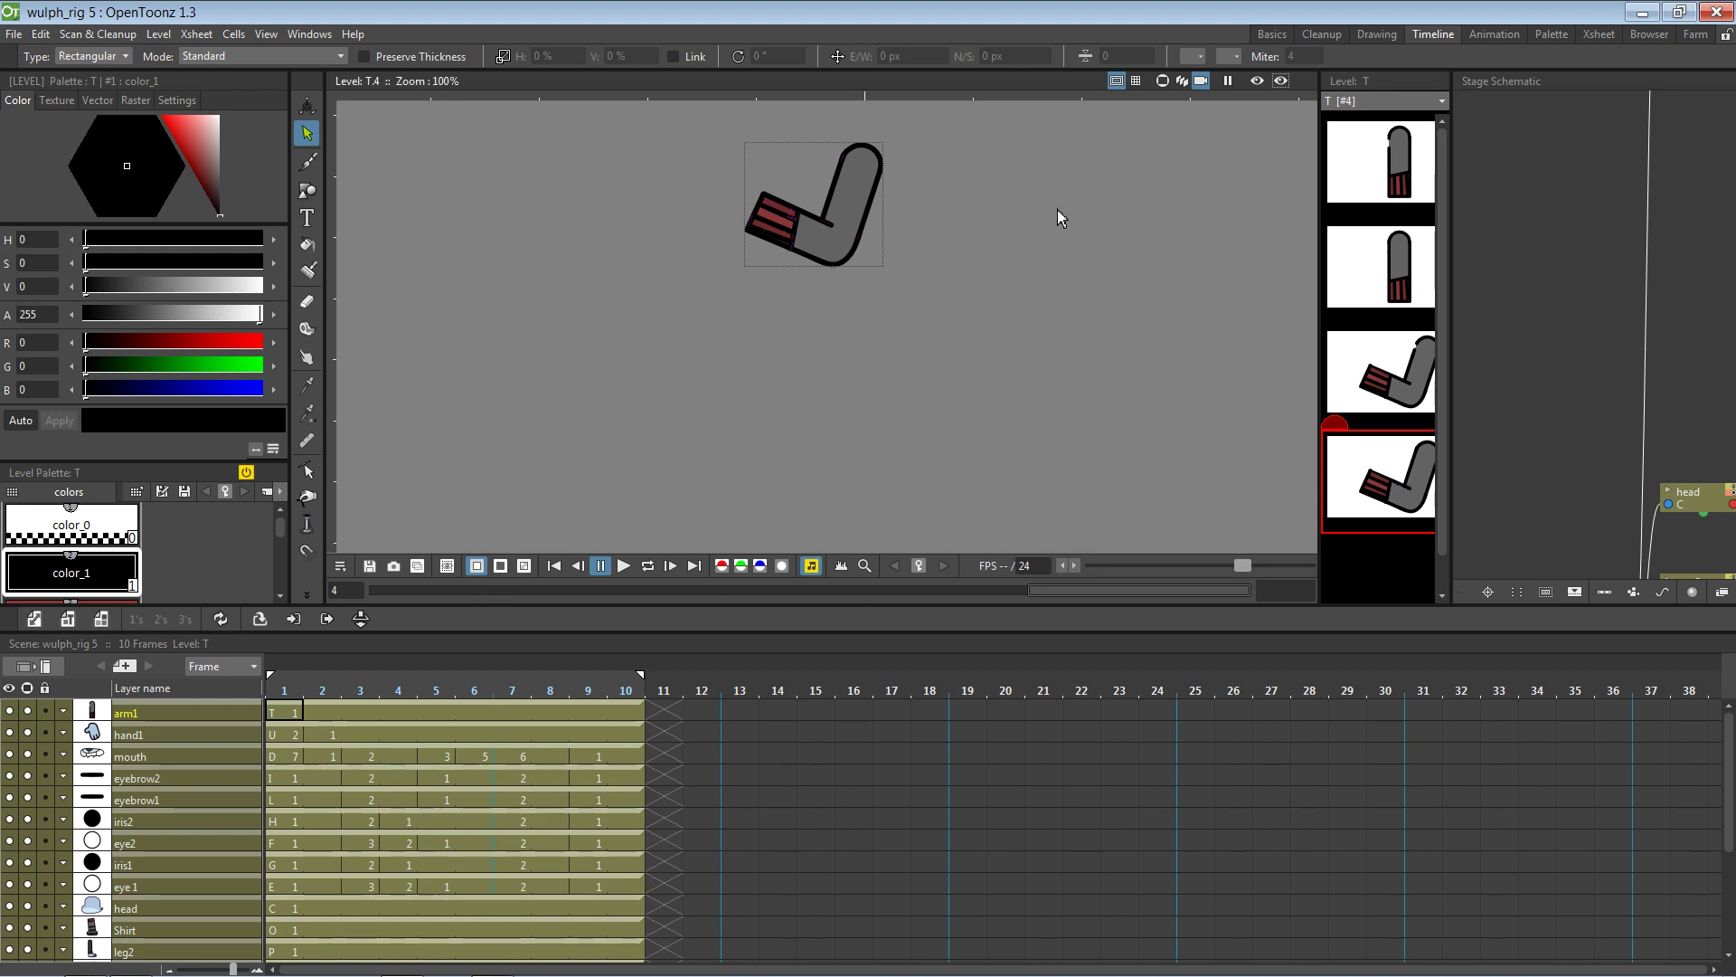
pyautogui.moveTo(398, 679); pyautogui.dragTo(293, 692)
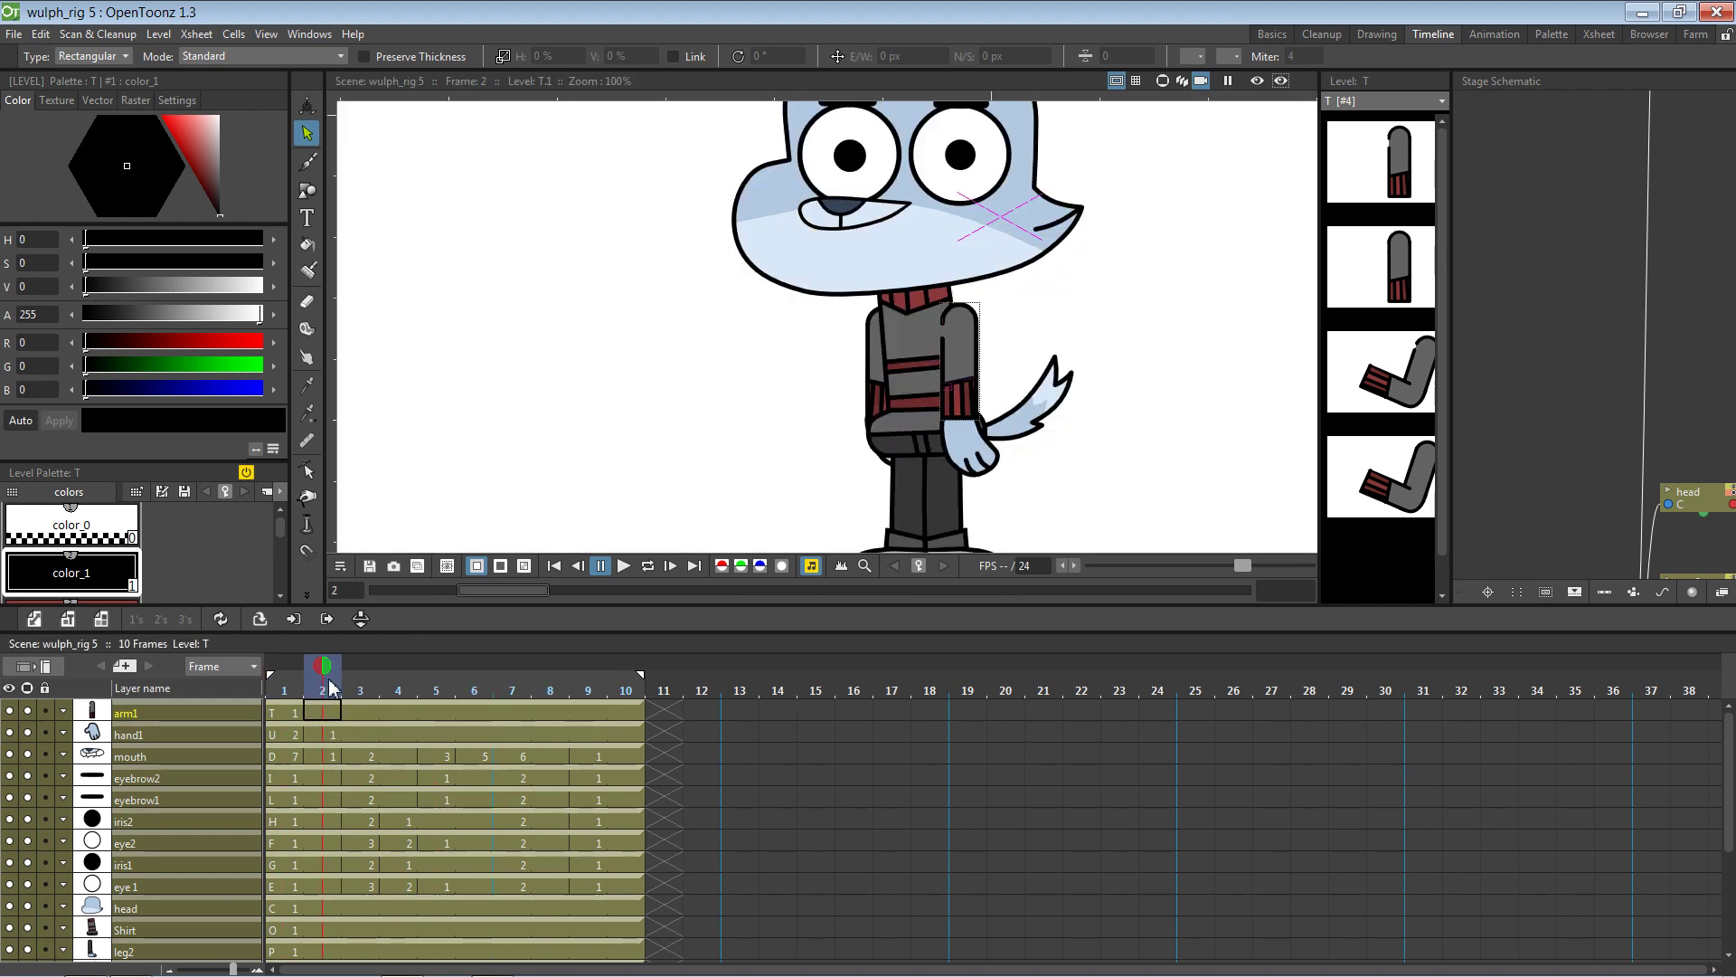
# Compare the thumbed hand1 drawing up close with the hands in the Gumball reference video, and return to the OpenToonz scene
pyautogui.scroll(2, 1120, 450)
pyautogui.scroll(2, 1076, 457)
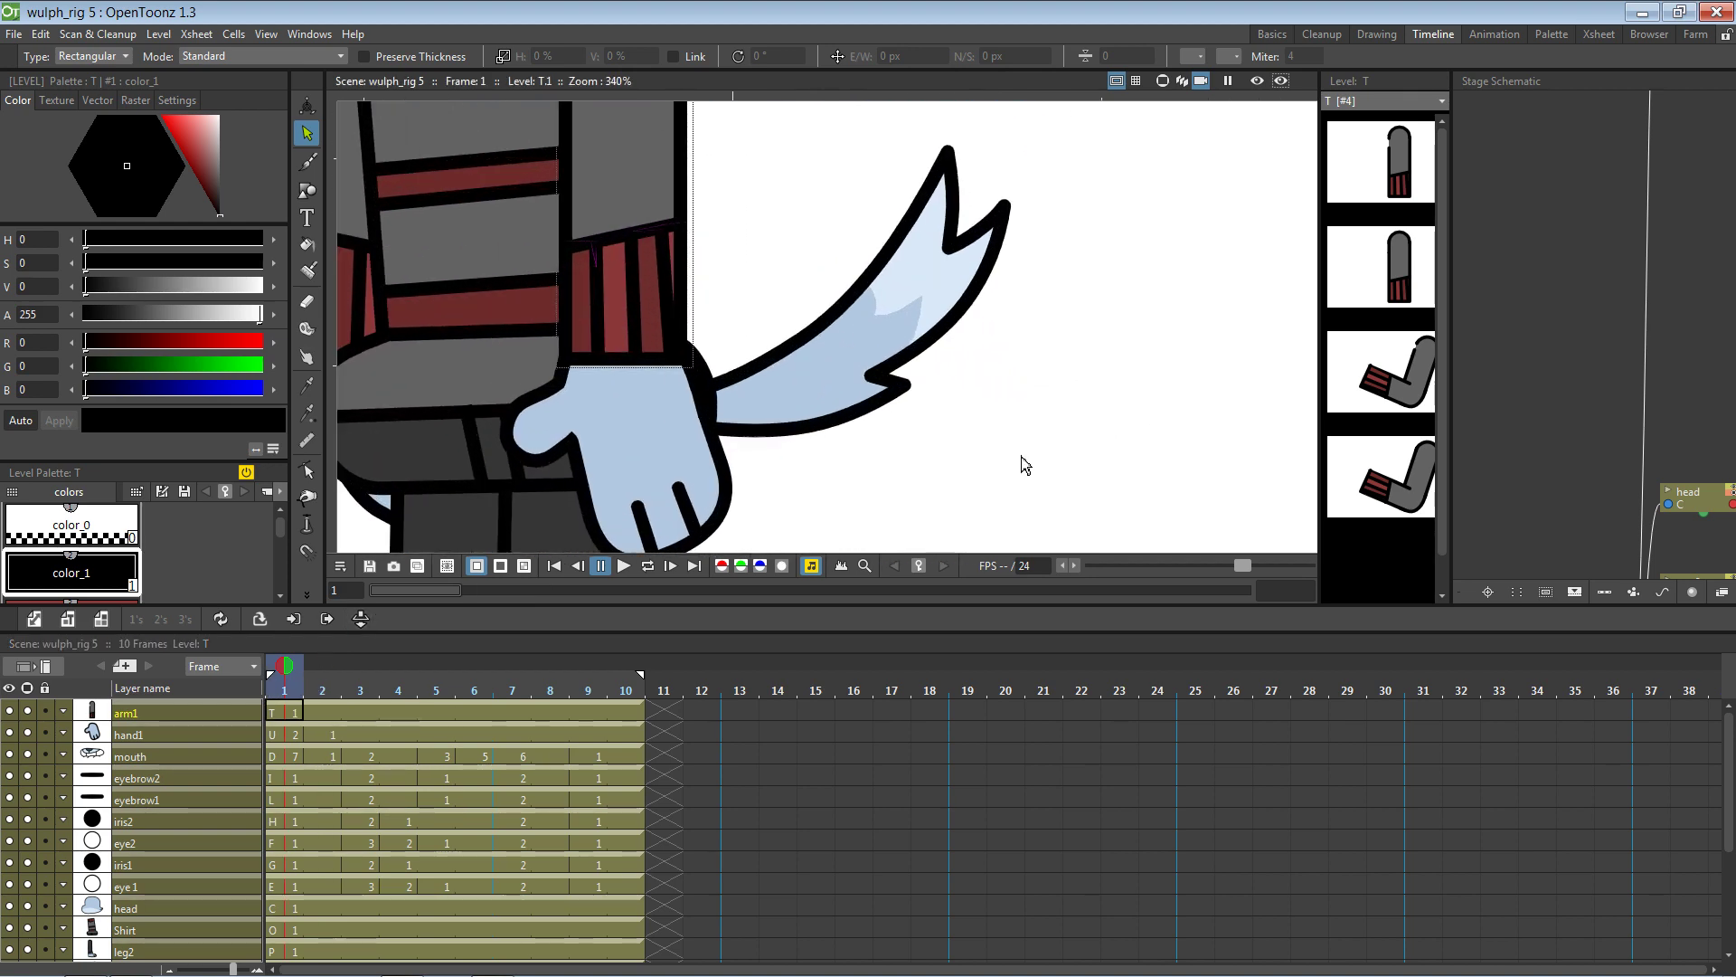
pyautogui.moveTo(868, 476); pyautogui.dragTo(968, 426)
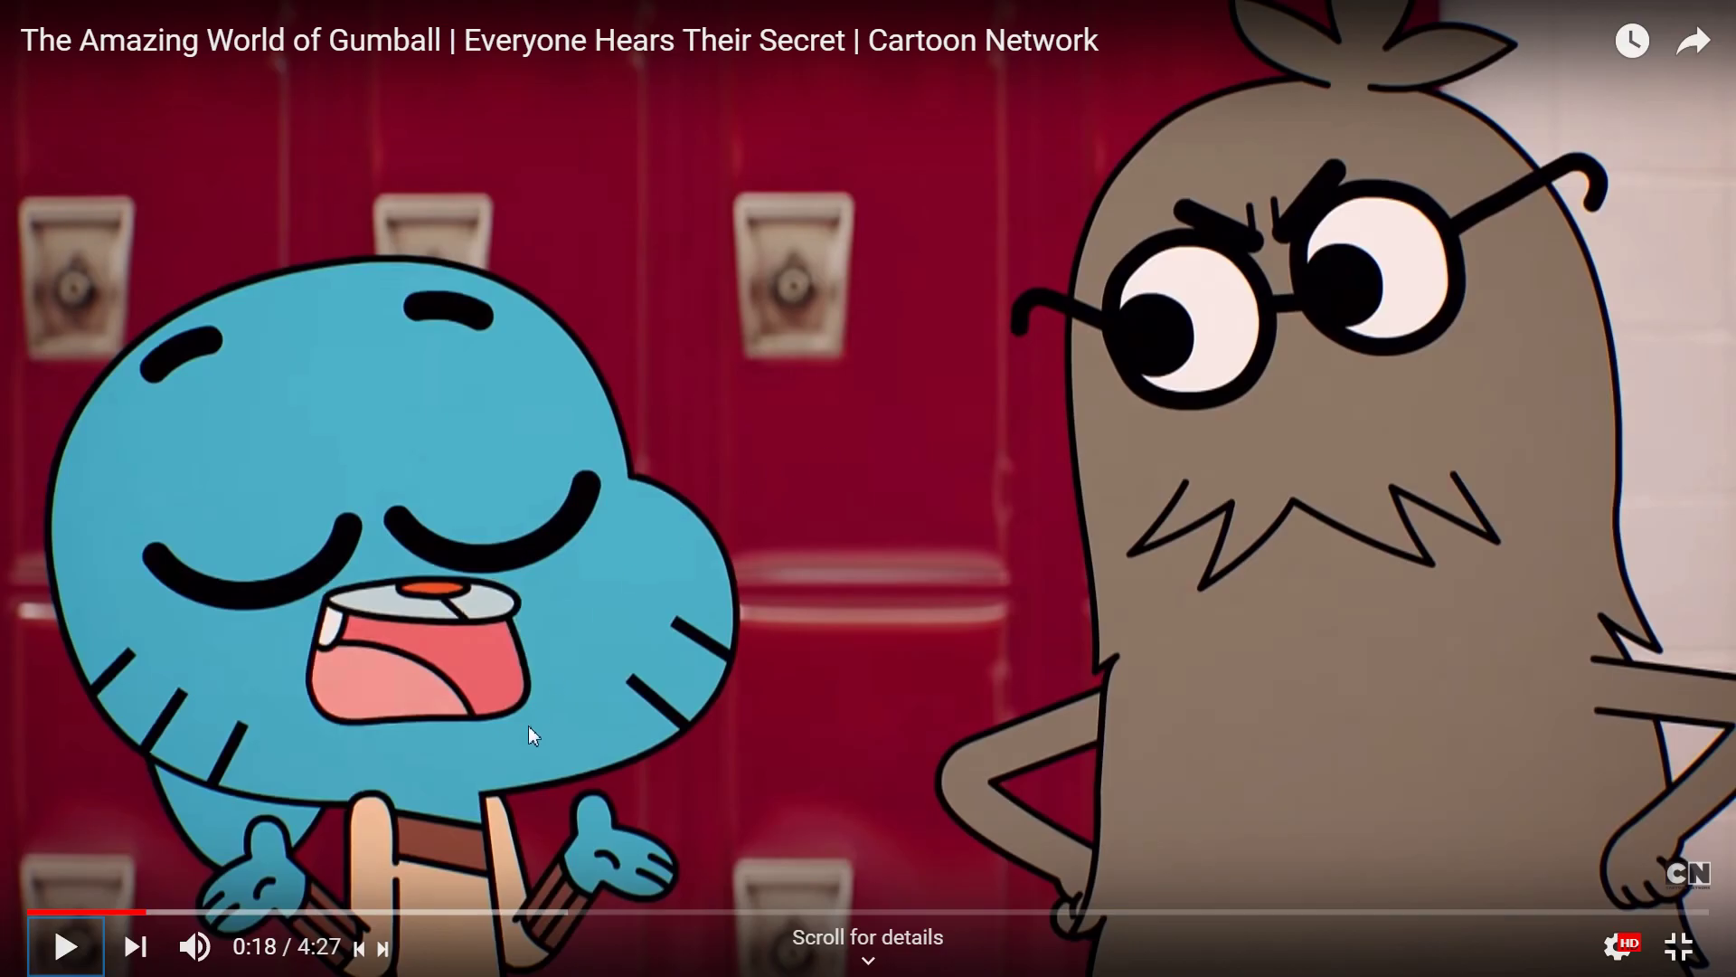
pyautogui.hotkey('alt', 'Tab')
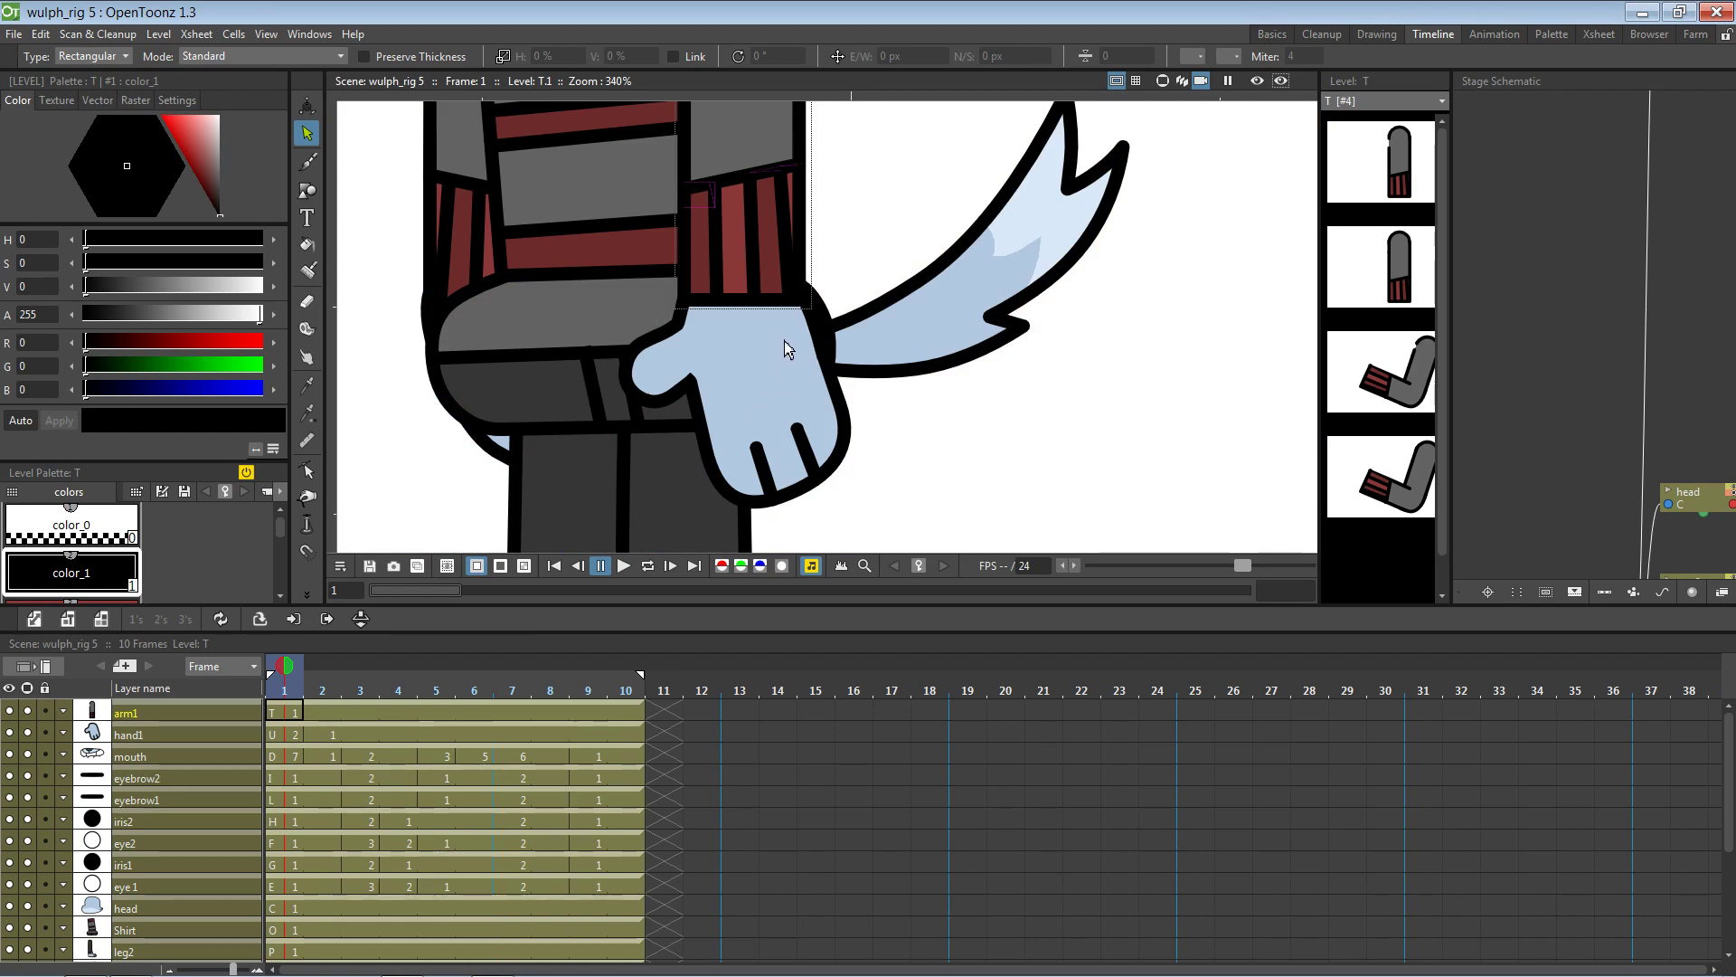
pyautogui.moveTo(792, 365)
pyautogui.mouseDown()
pyautogui.moveTo(808, 387)
pyautogui.moveTo(822, 377)
pyautogui.mouseUp()
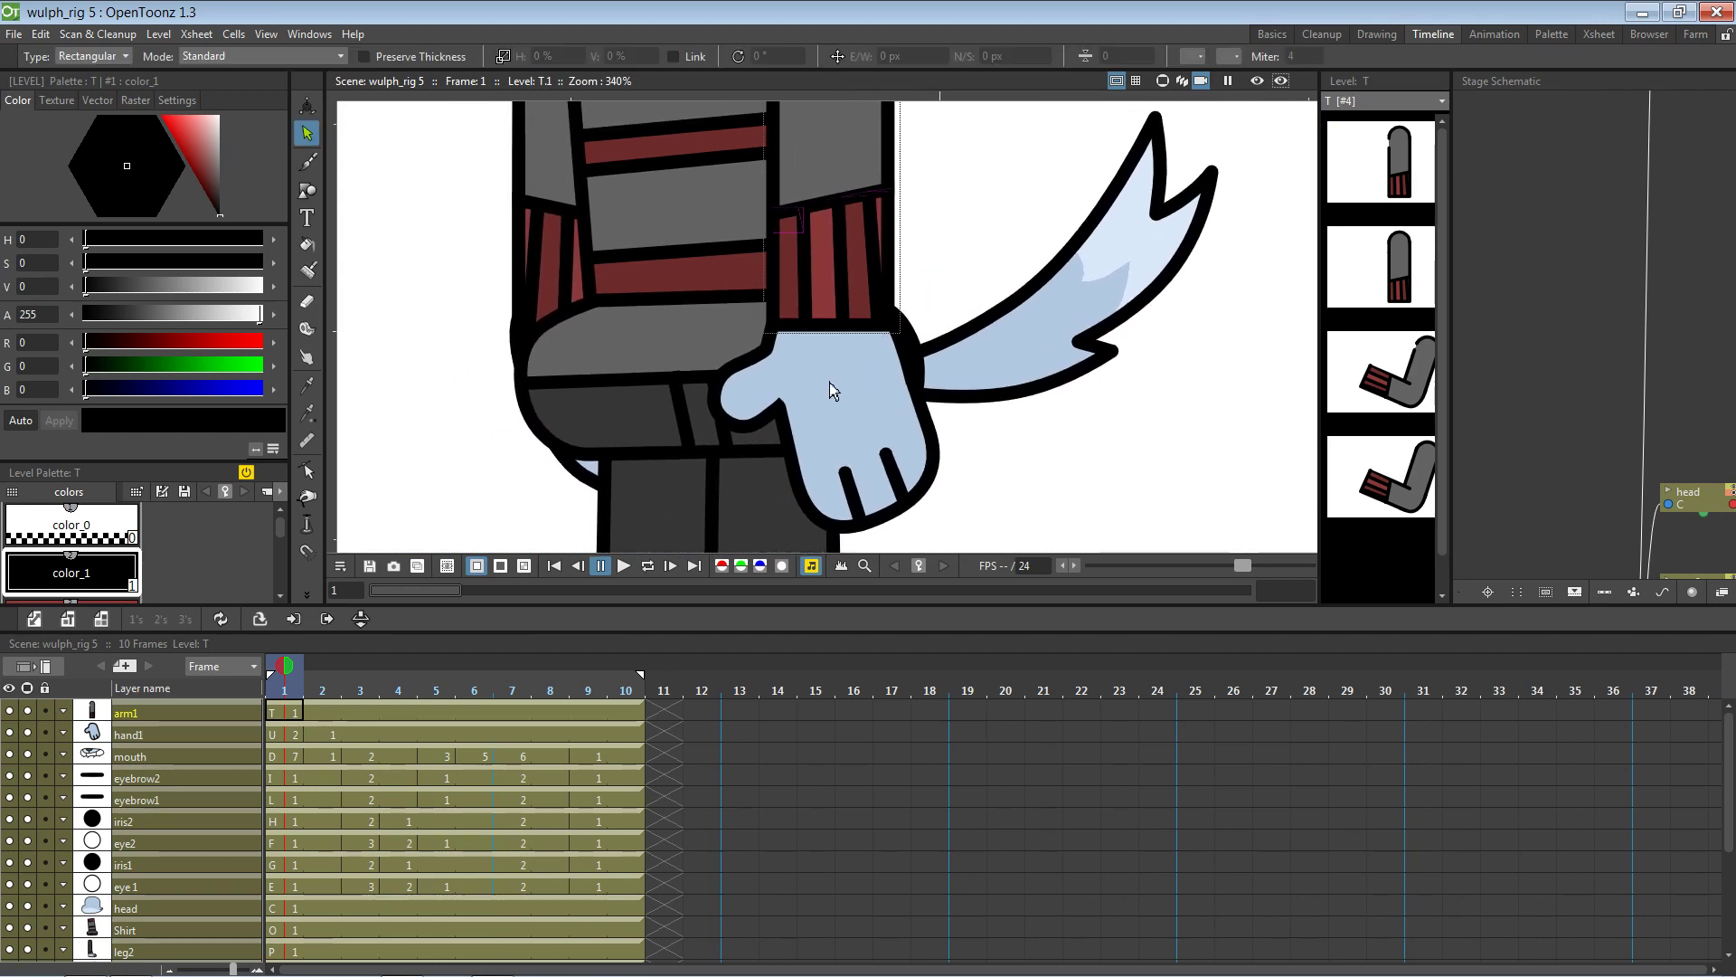
pyautogui.moveTo(657, 406); pyautogui.dragTo(825, 366)
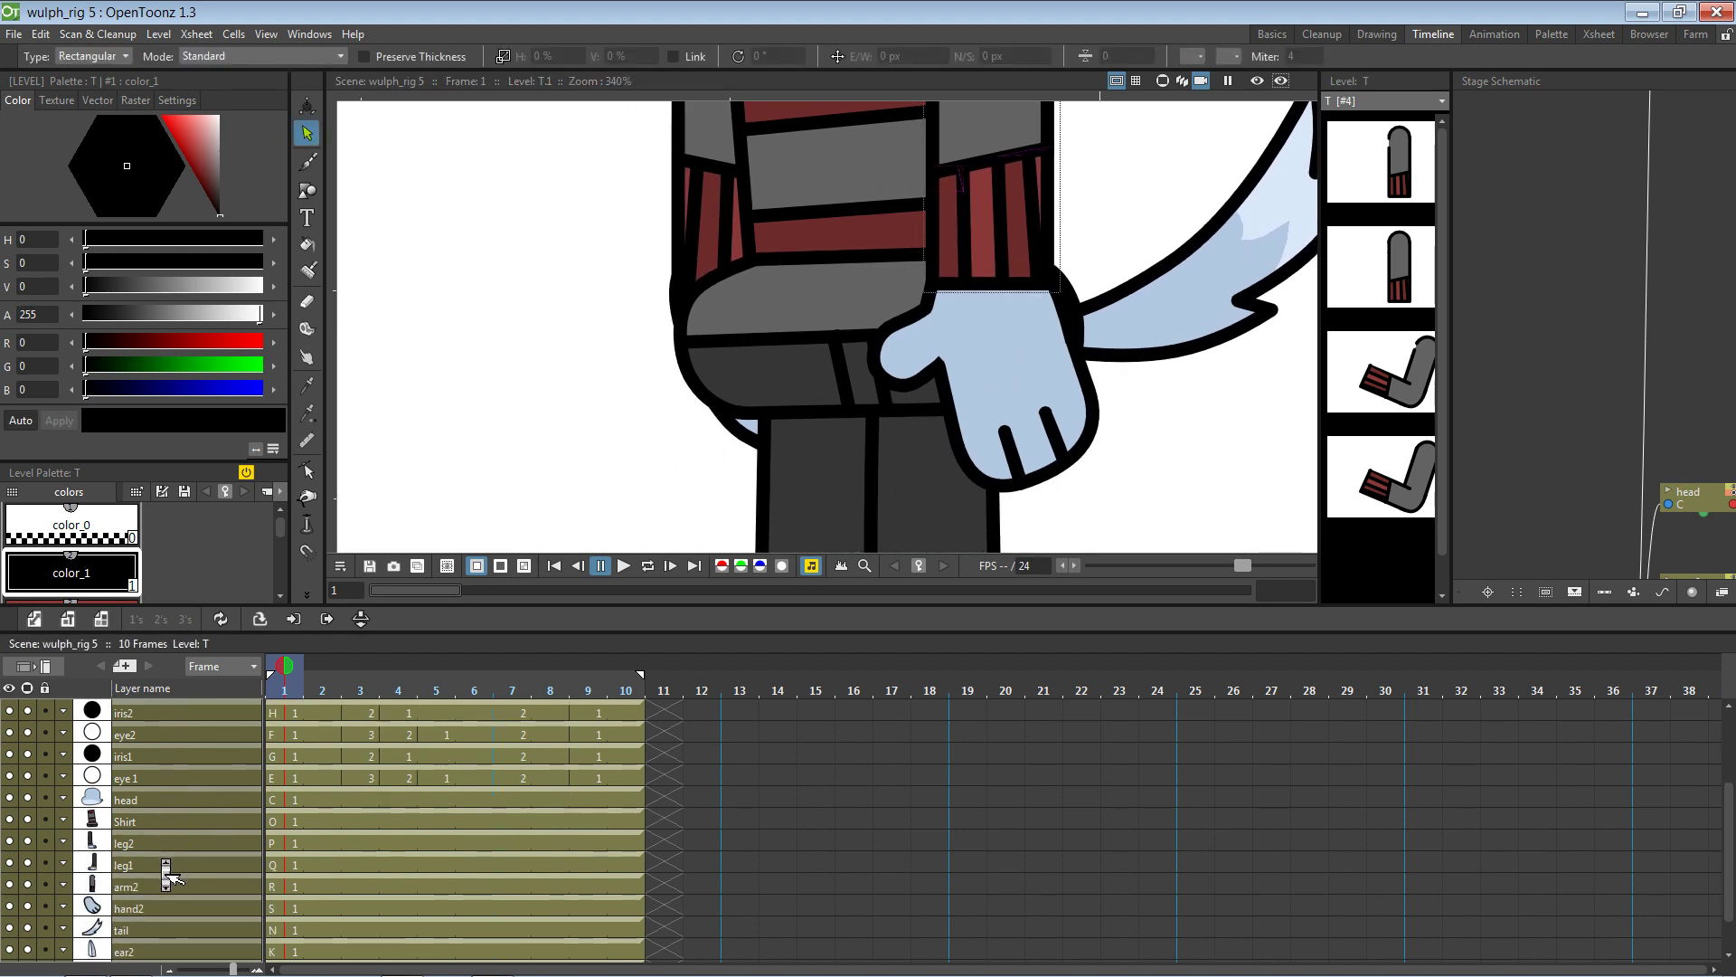
# Set the hand2 layer's cell at frame 1 to drawing 2 of level S and open that drawing on its own
pyautogui.scroll(-3, 159, 850)
pyautogui.click(165, 867)
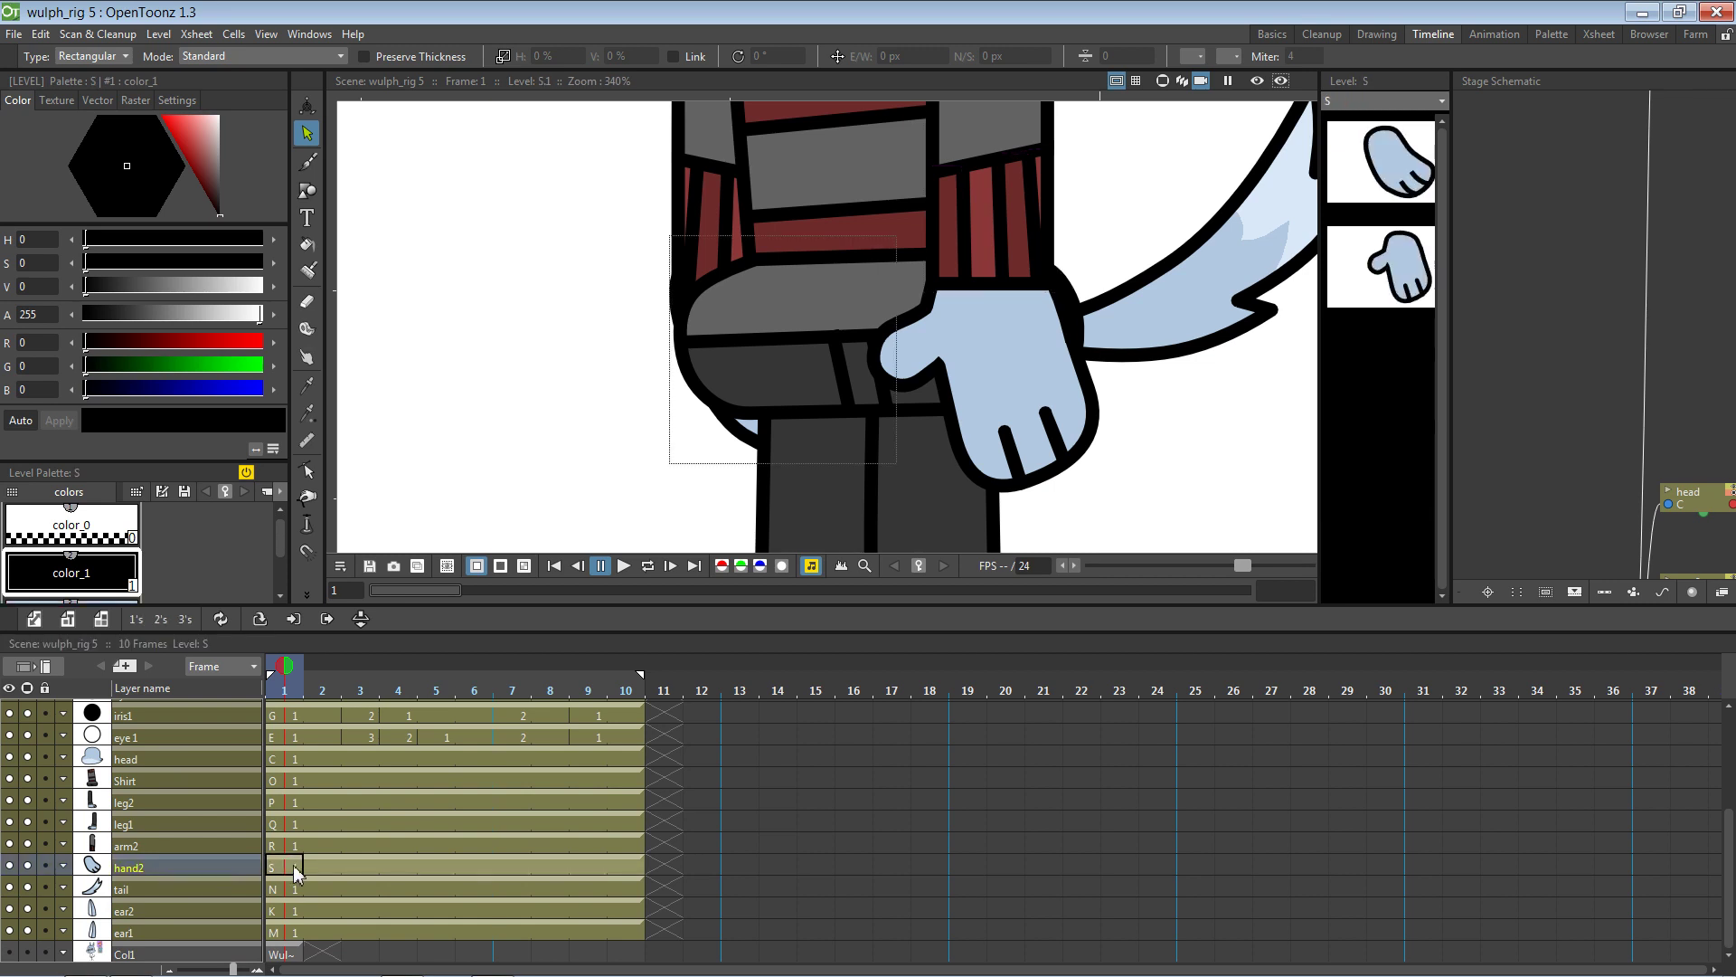
pyautogui.write('2')
pyautogui.press('Return')
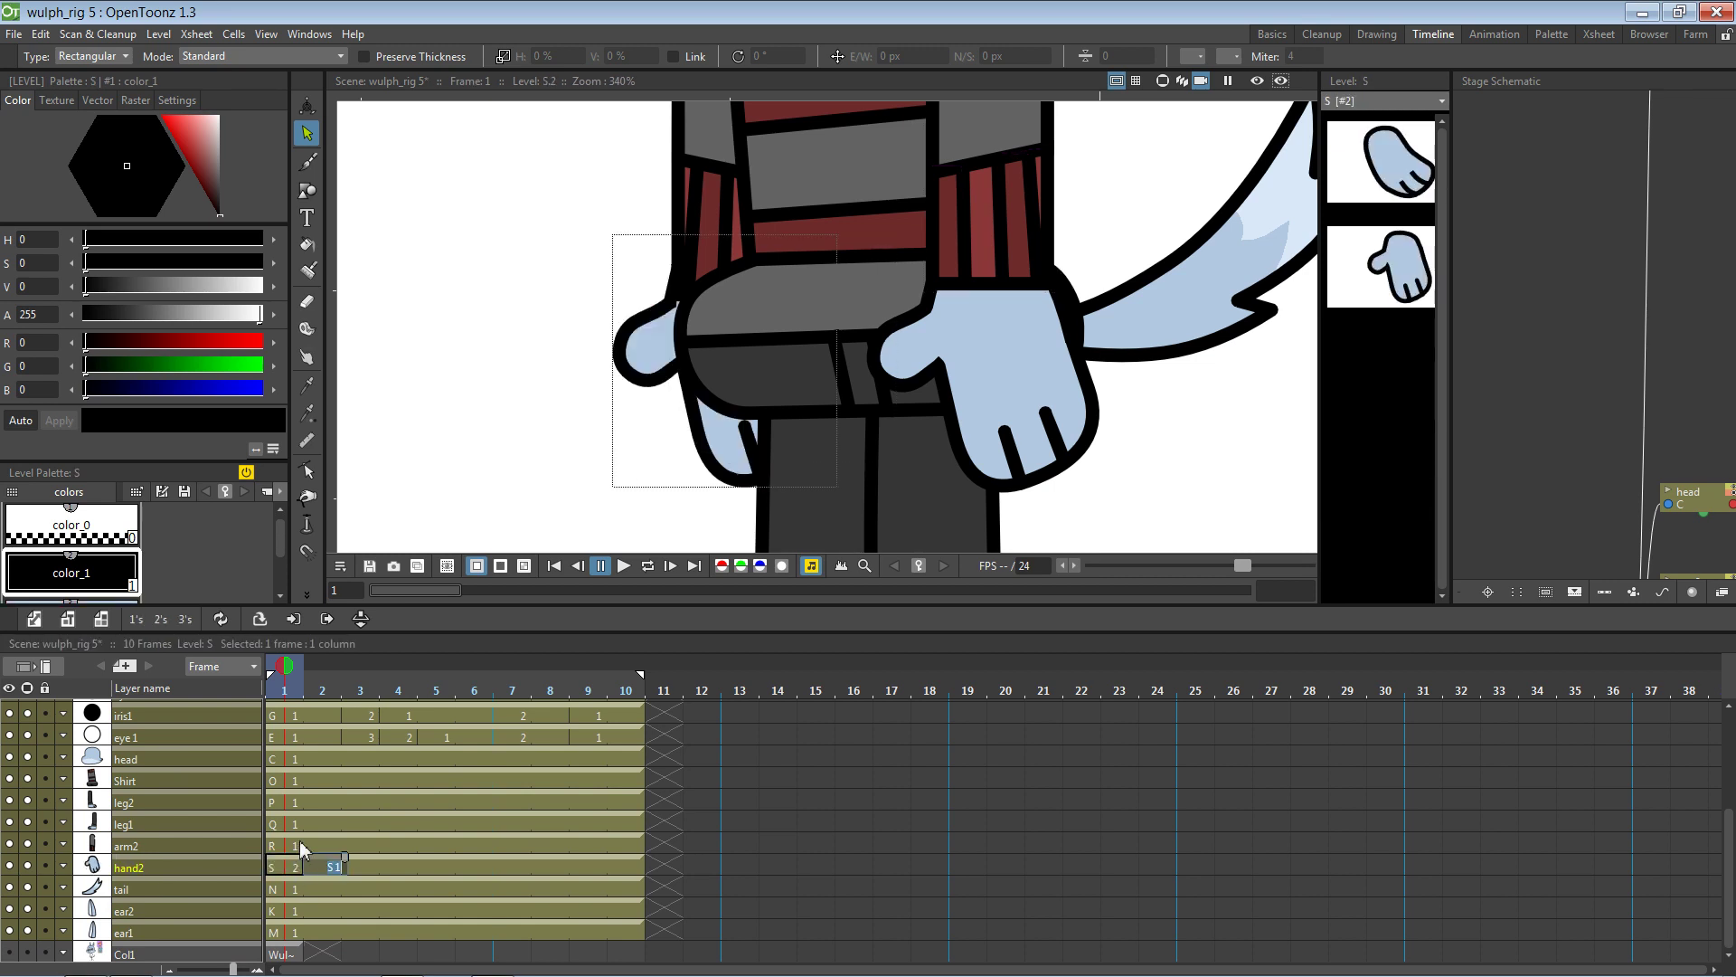
pyautogui.click(1356, 291)
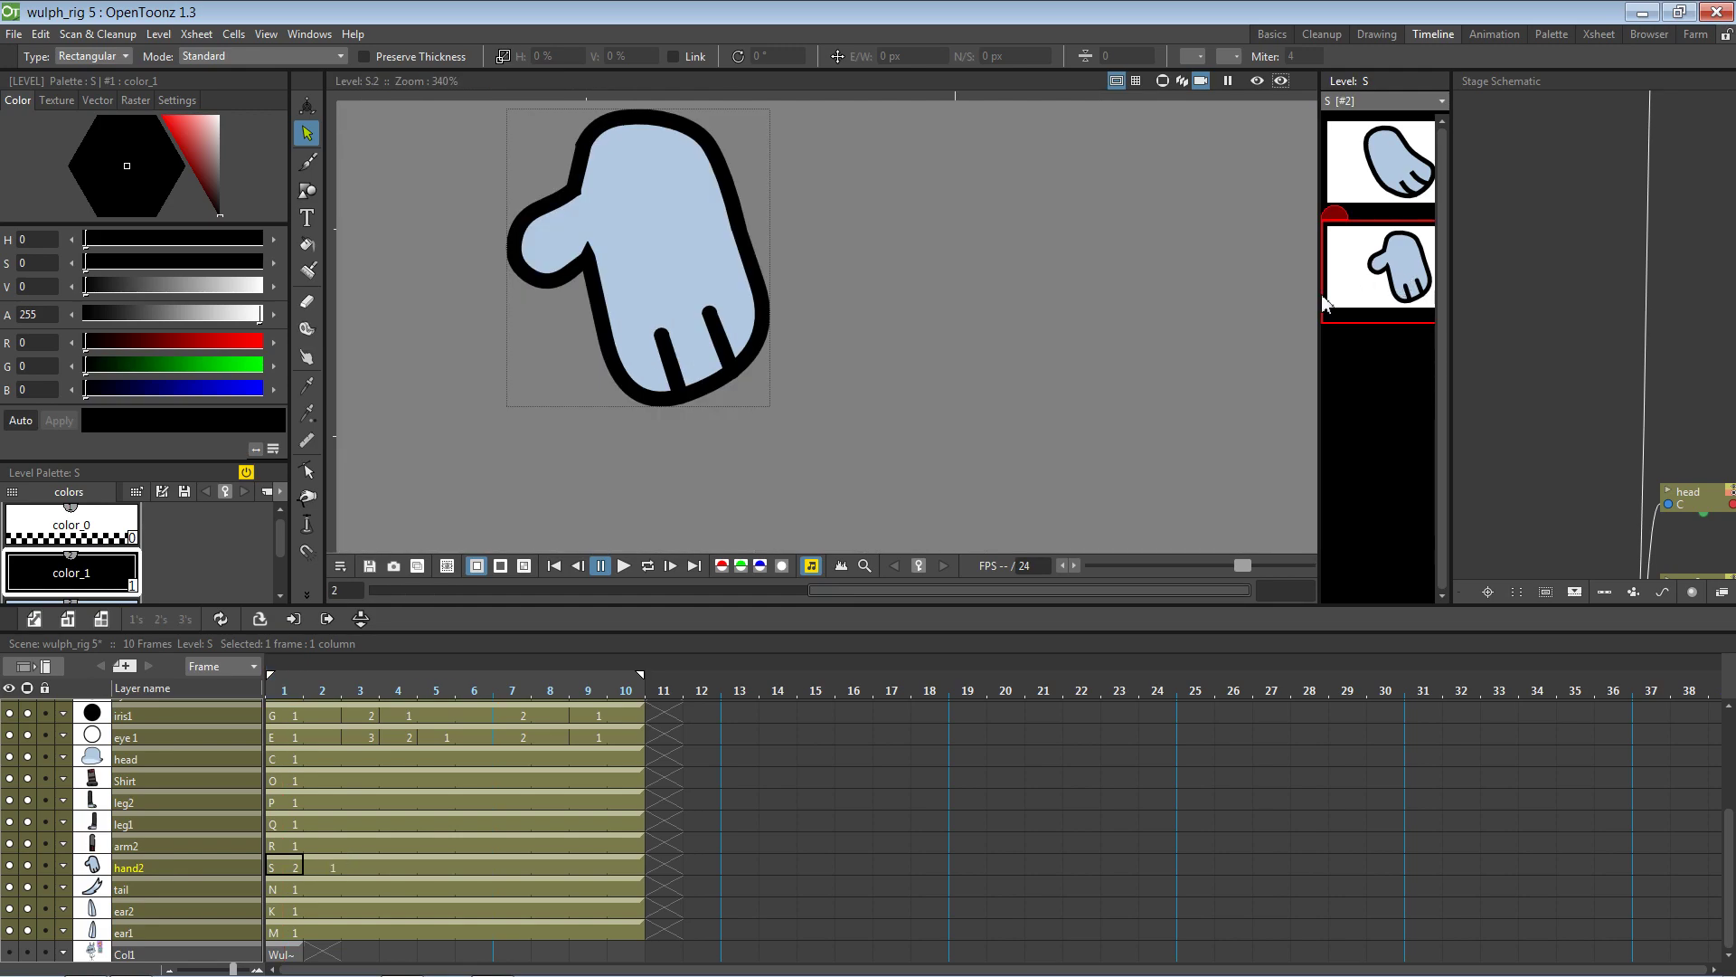
# Draw a circle with stroke size 1.48 on the palm of hand2's drawing 2, using the Gumball video as reference
pyautogui.hotkey('alt', 'Tab')
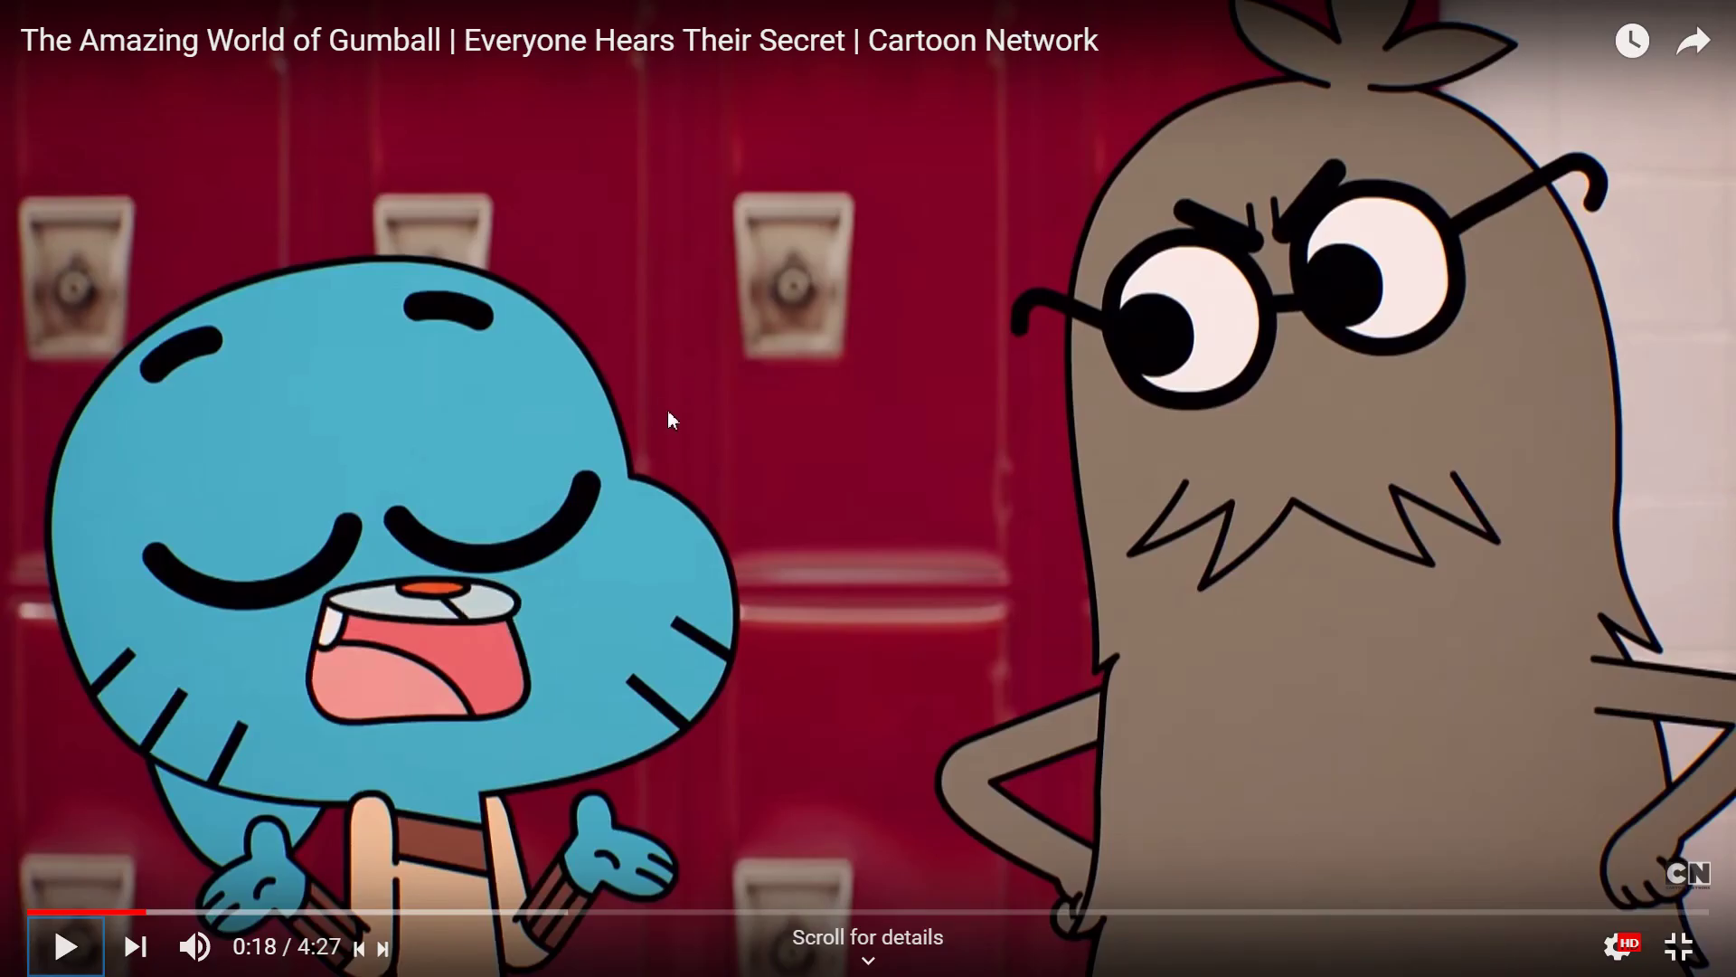
pyautogui.hotkey('alt', 'Tab')
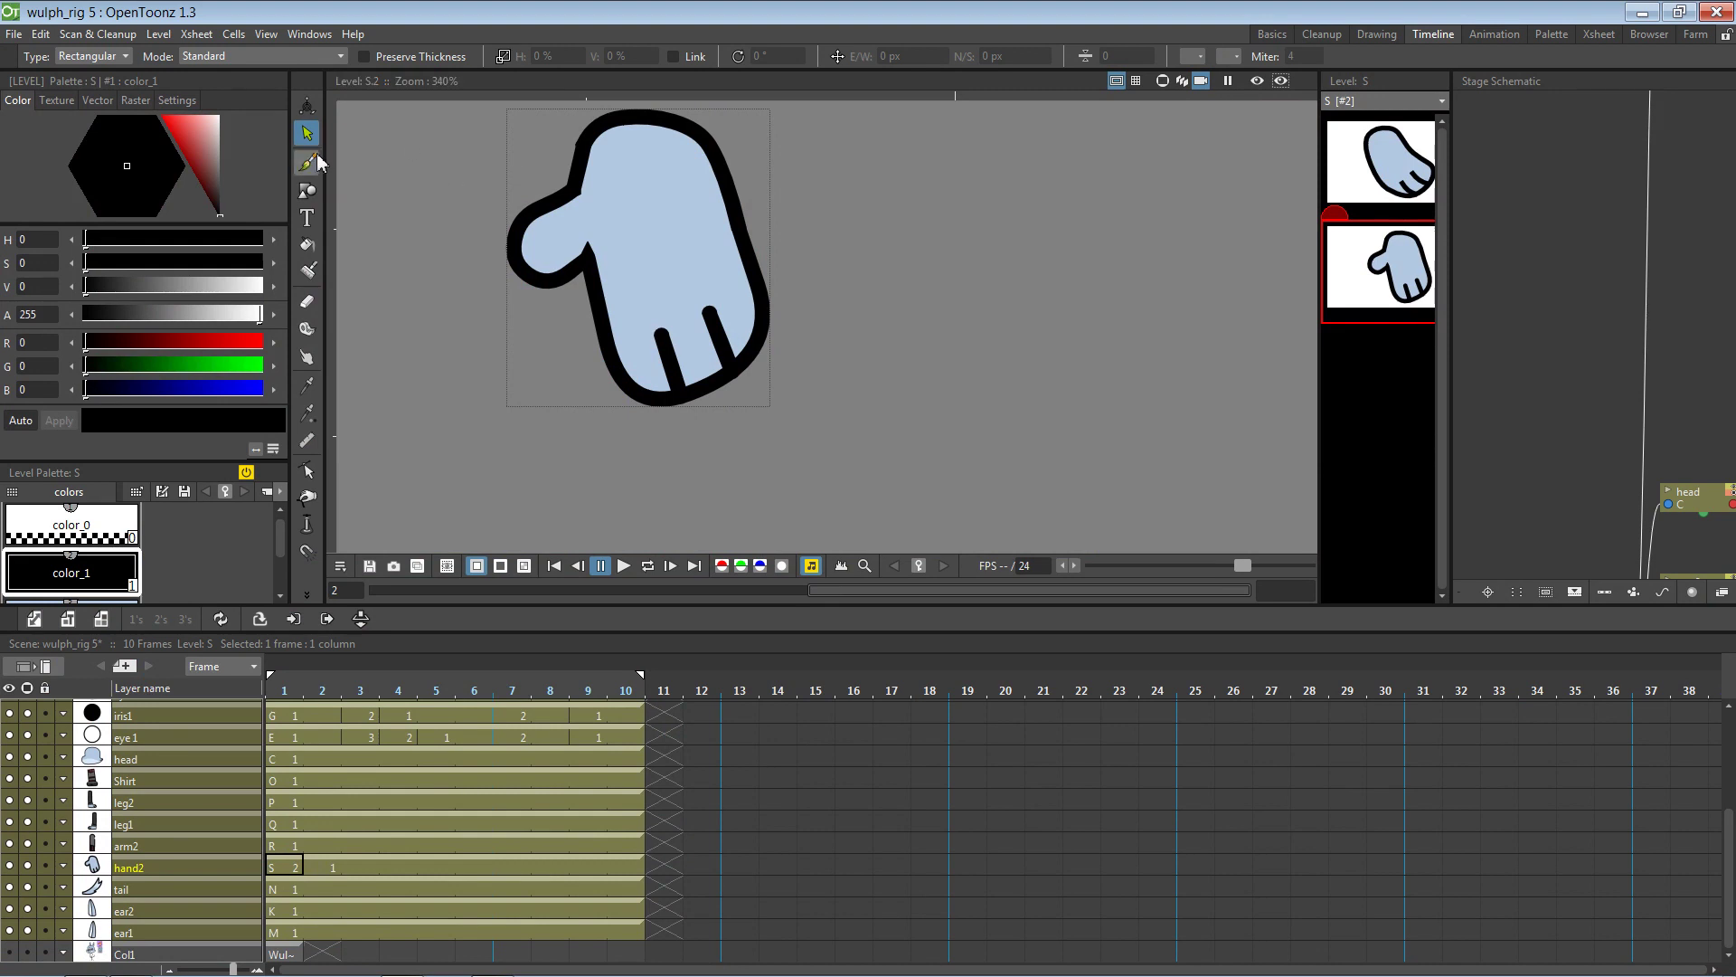
pyautogui.click(313, 191)
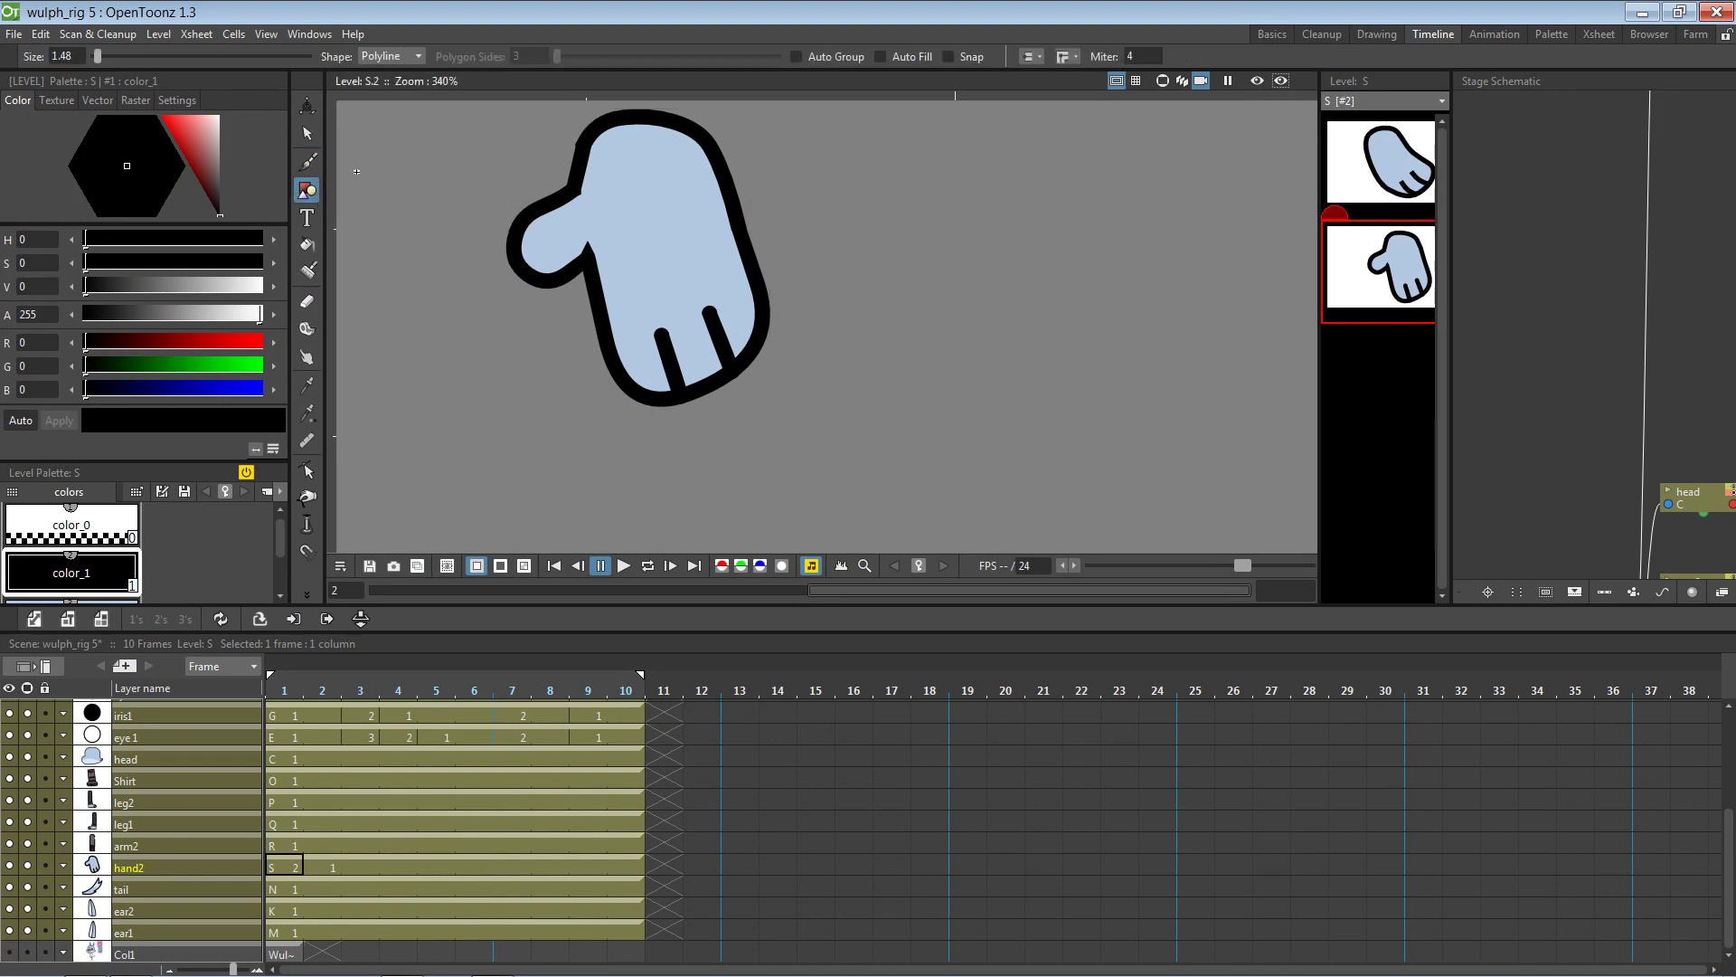
pyautogui.click(418, 56)
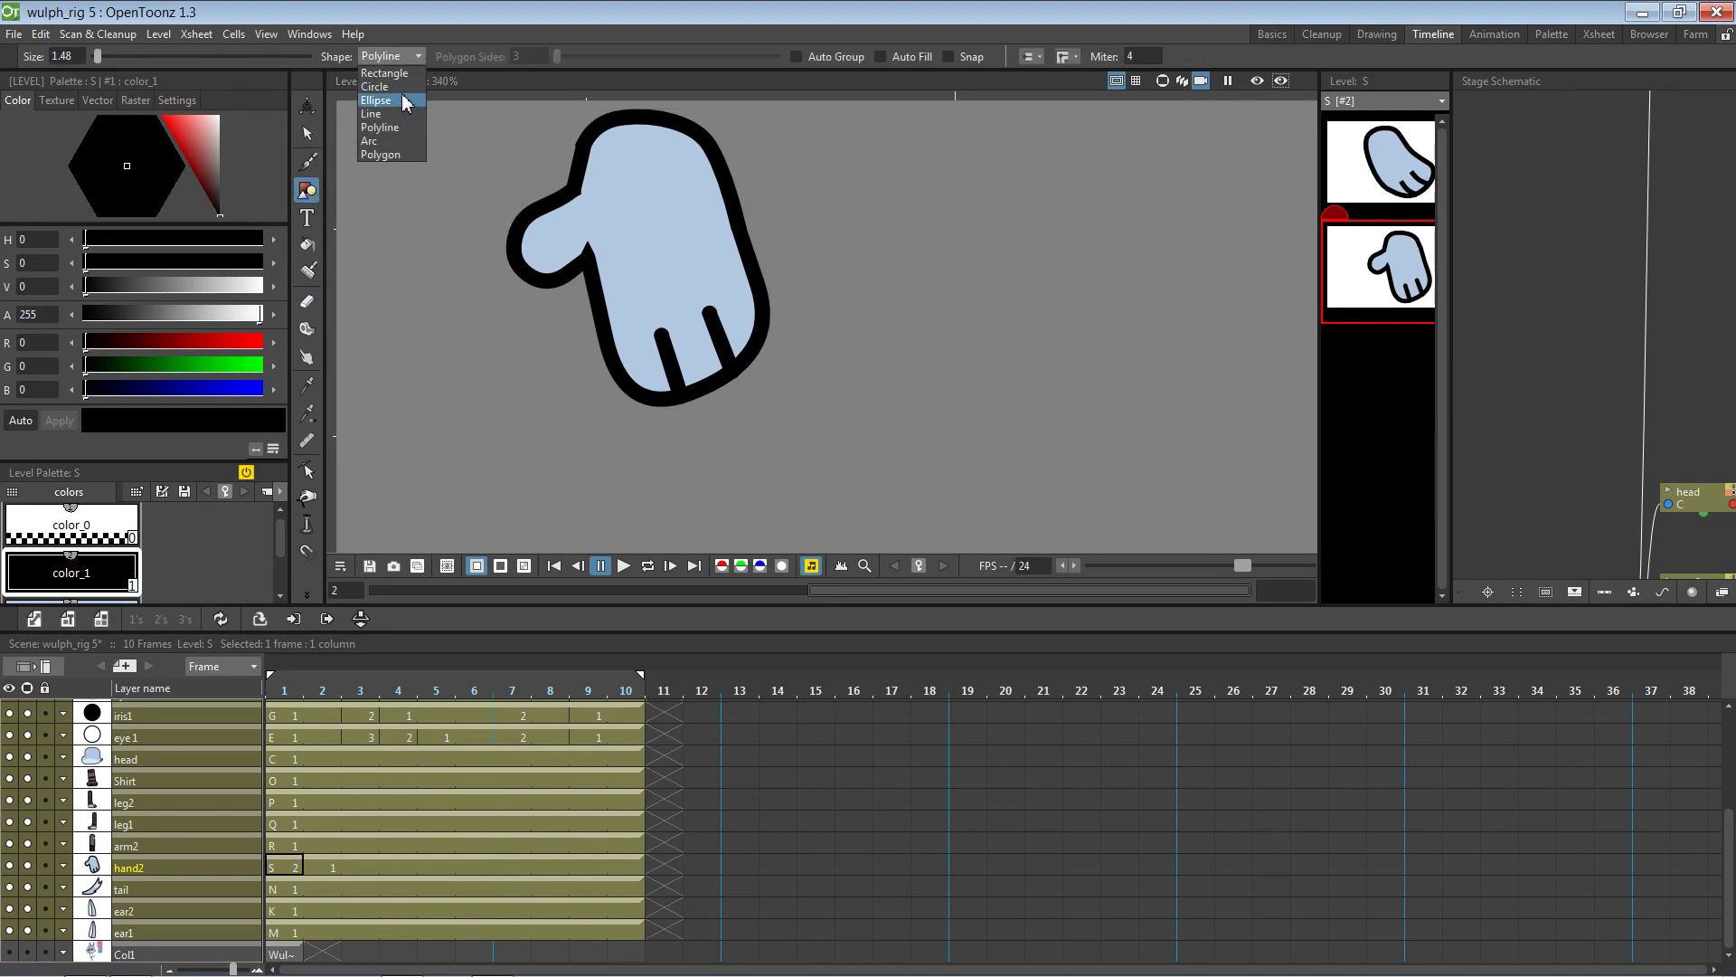
pyautogui.click(405, 87)
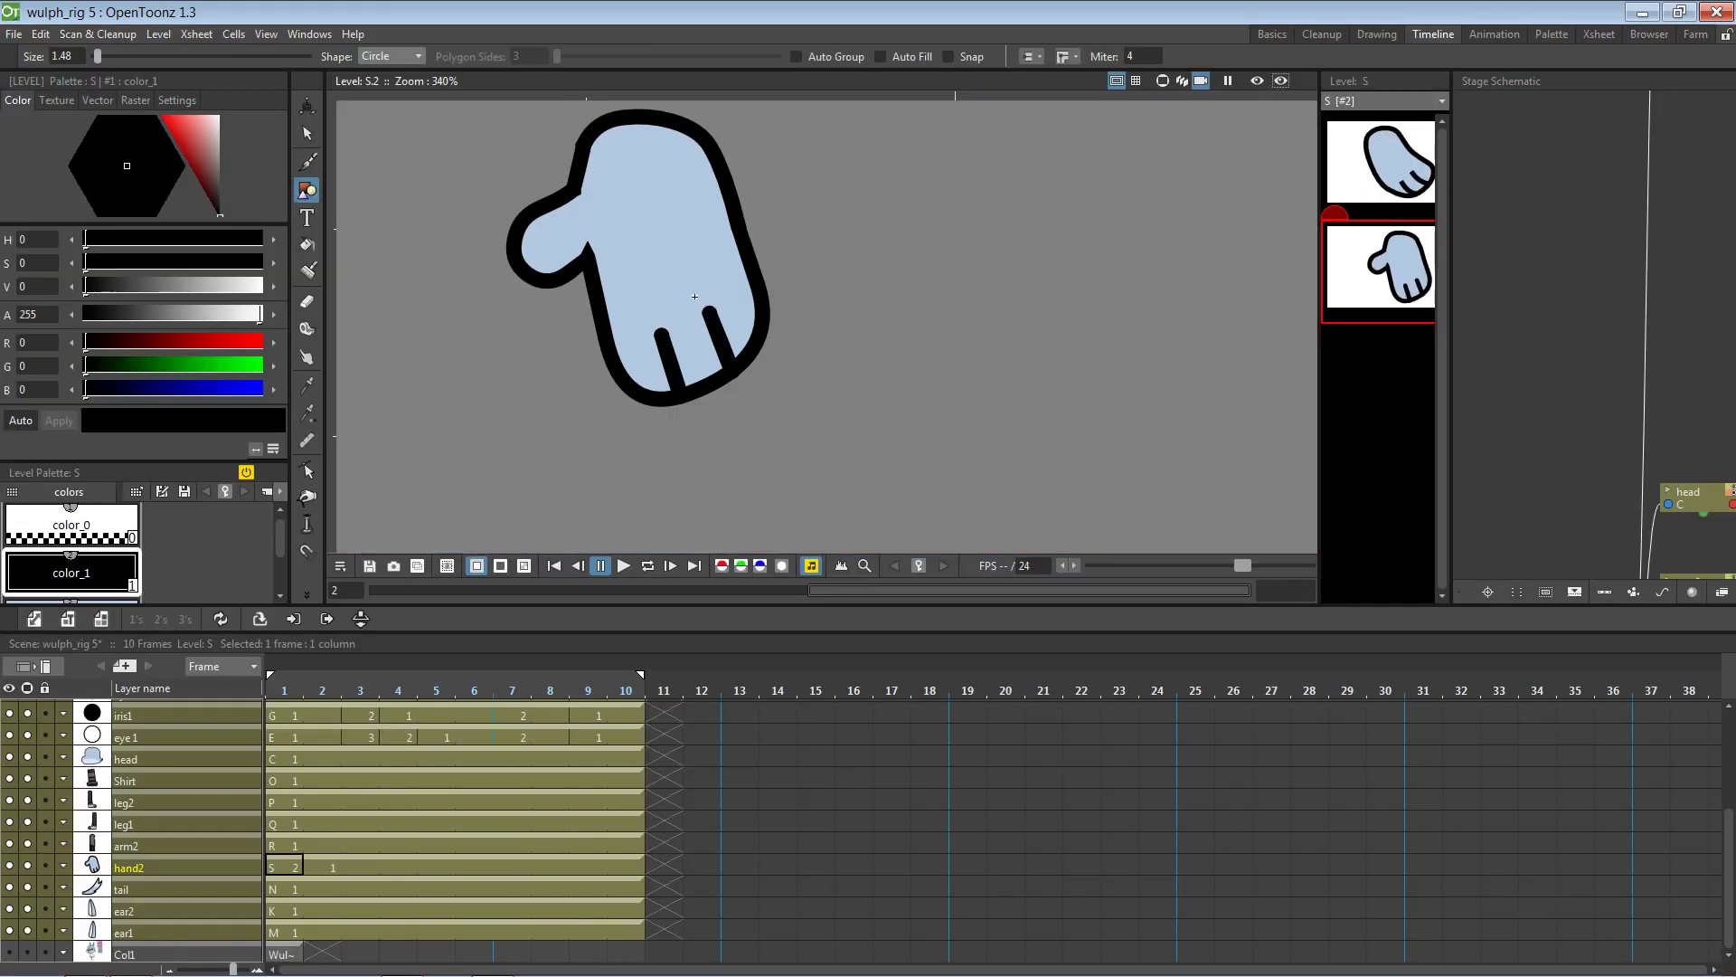
pyautogui.moveTo(697, 221); pyautogui.dragTo(730, 229)
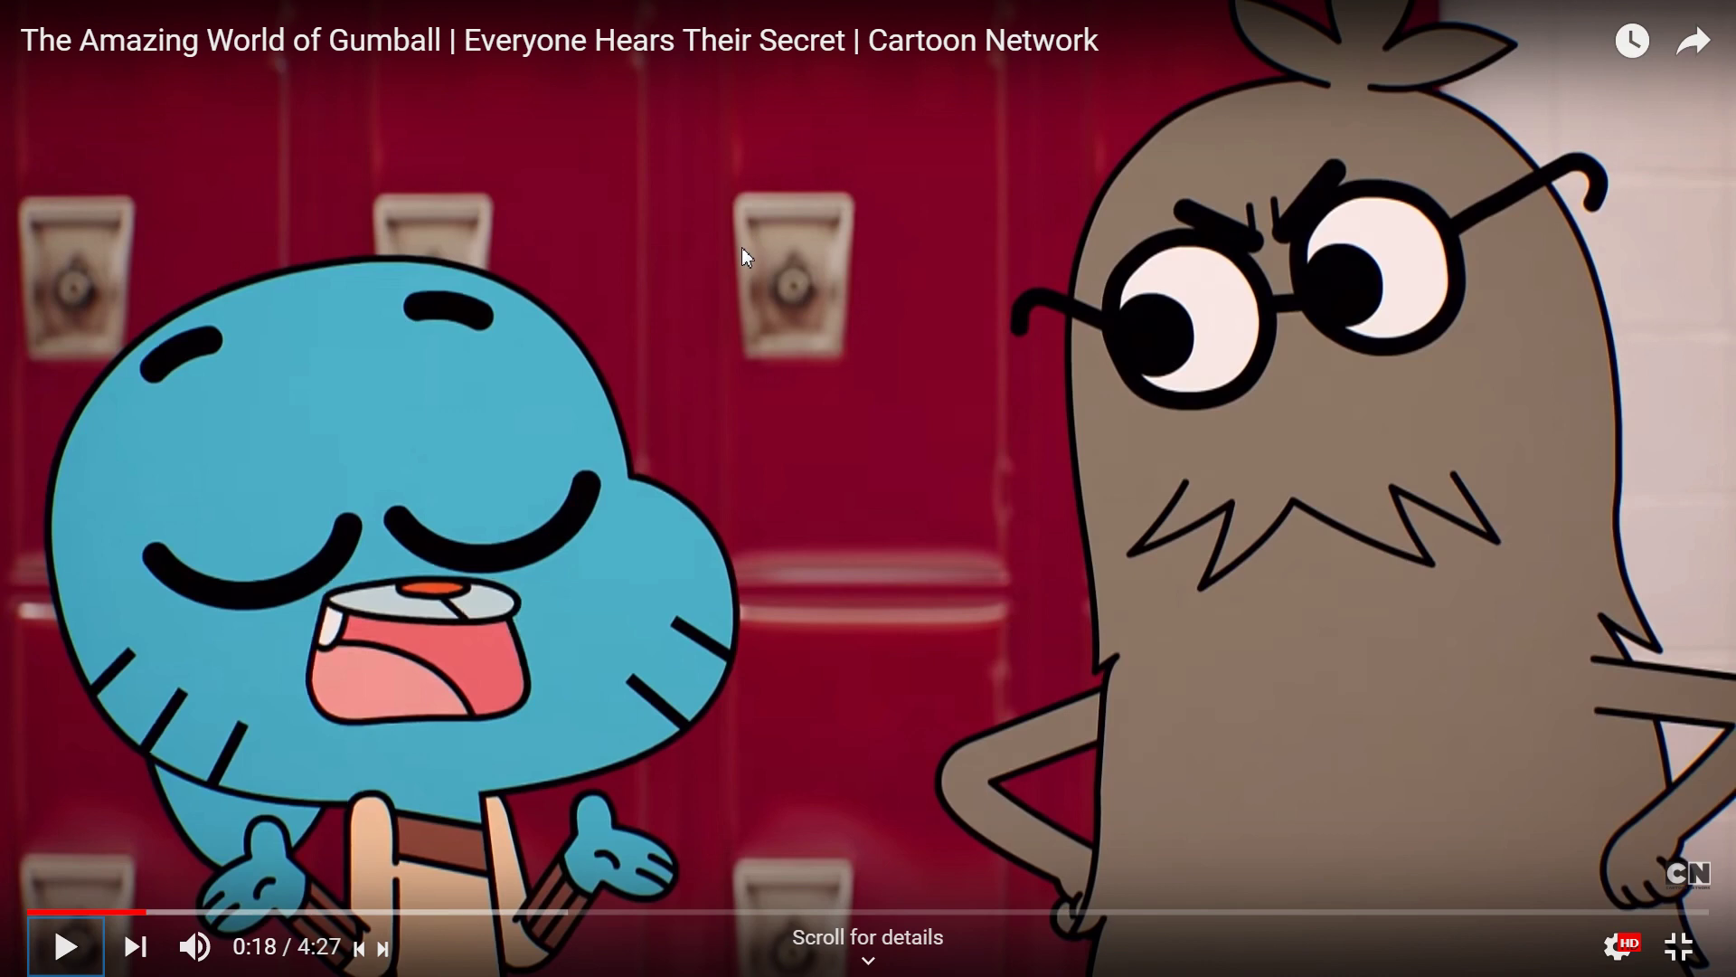
pyautogui.hotkey('alt', 'Tab')
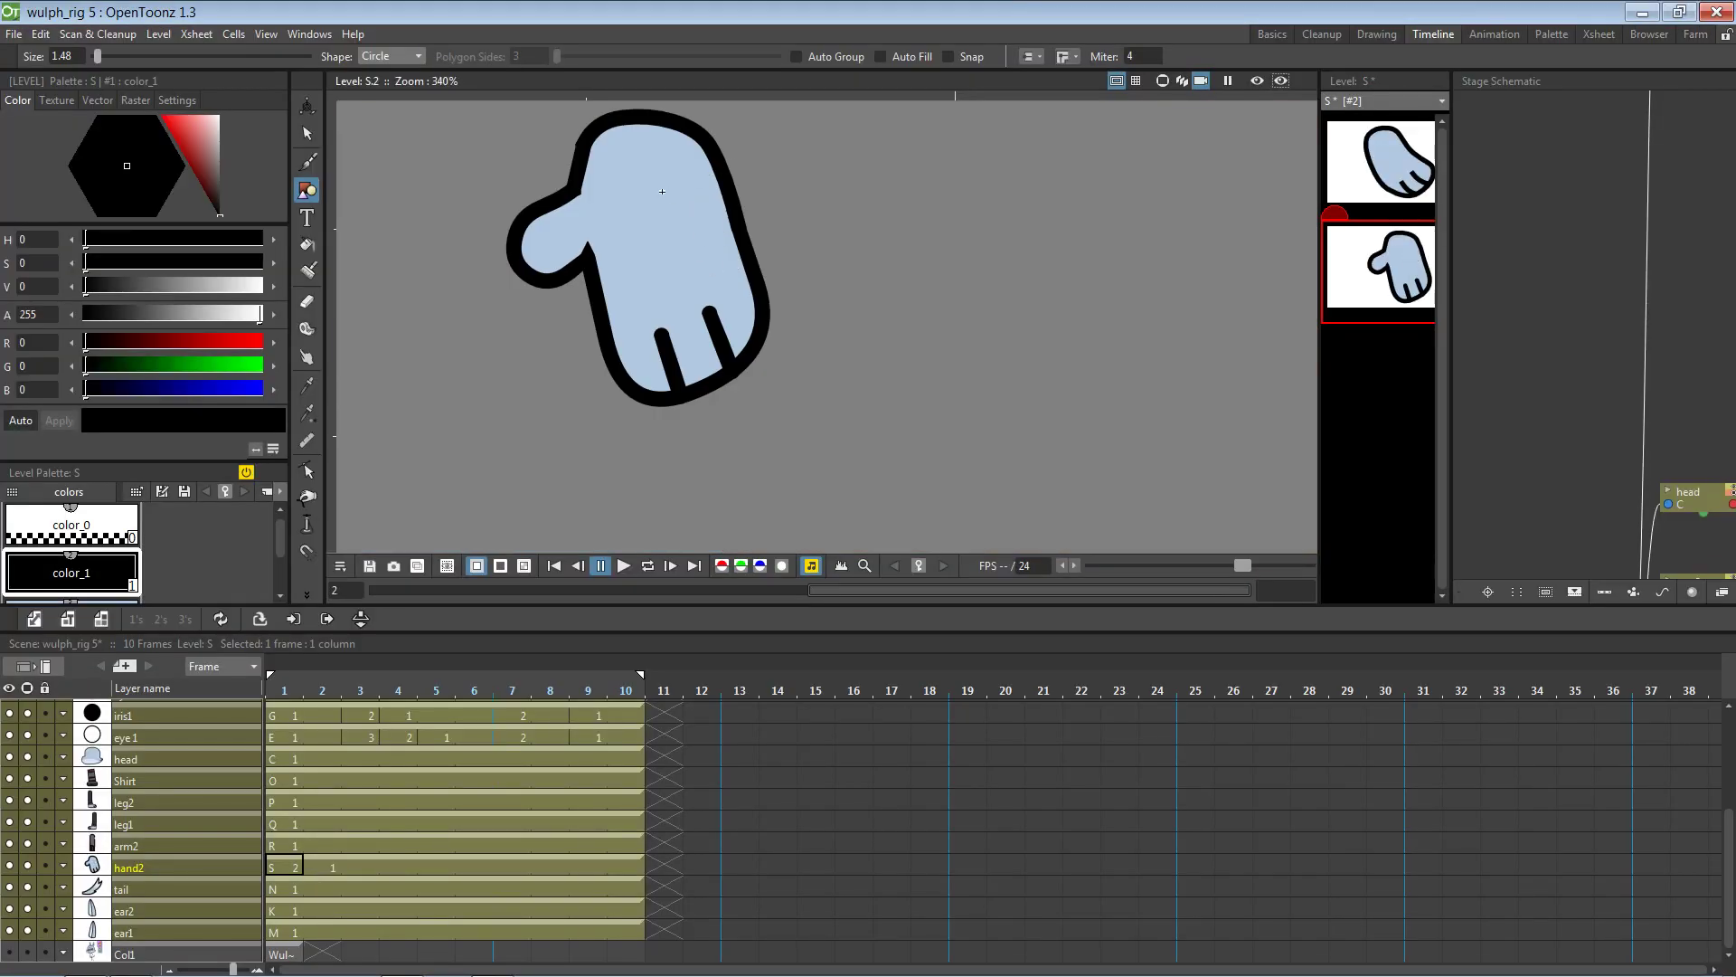
pyautogui.moveTo(679, 204); pyautogui.dragTo(718, 170)
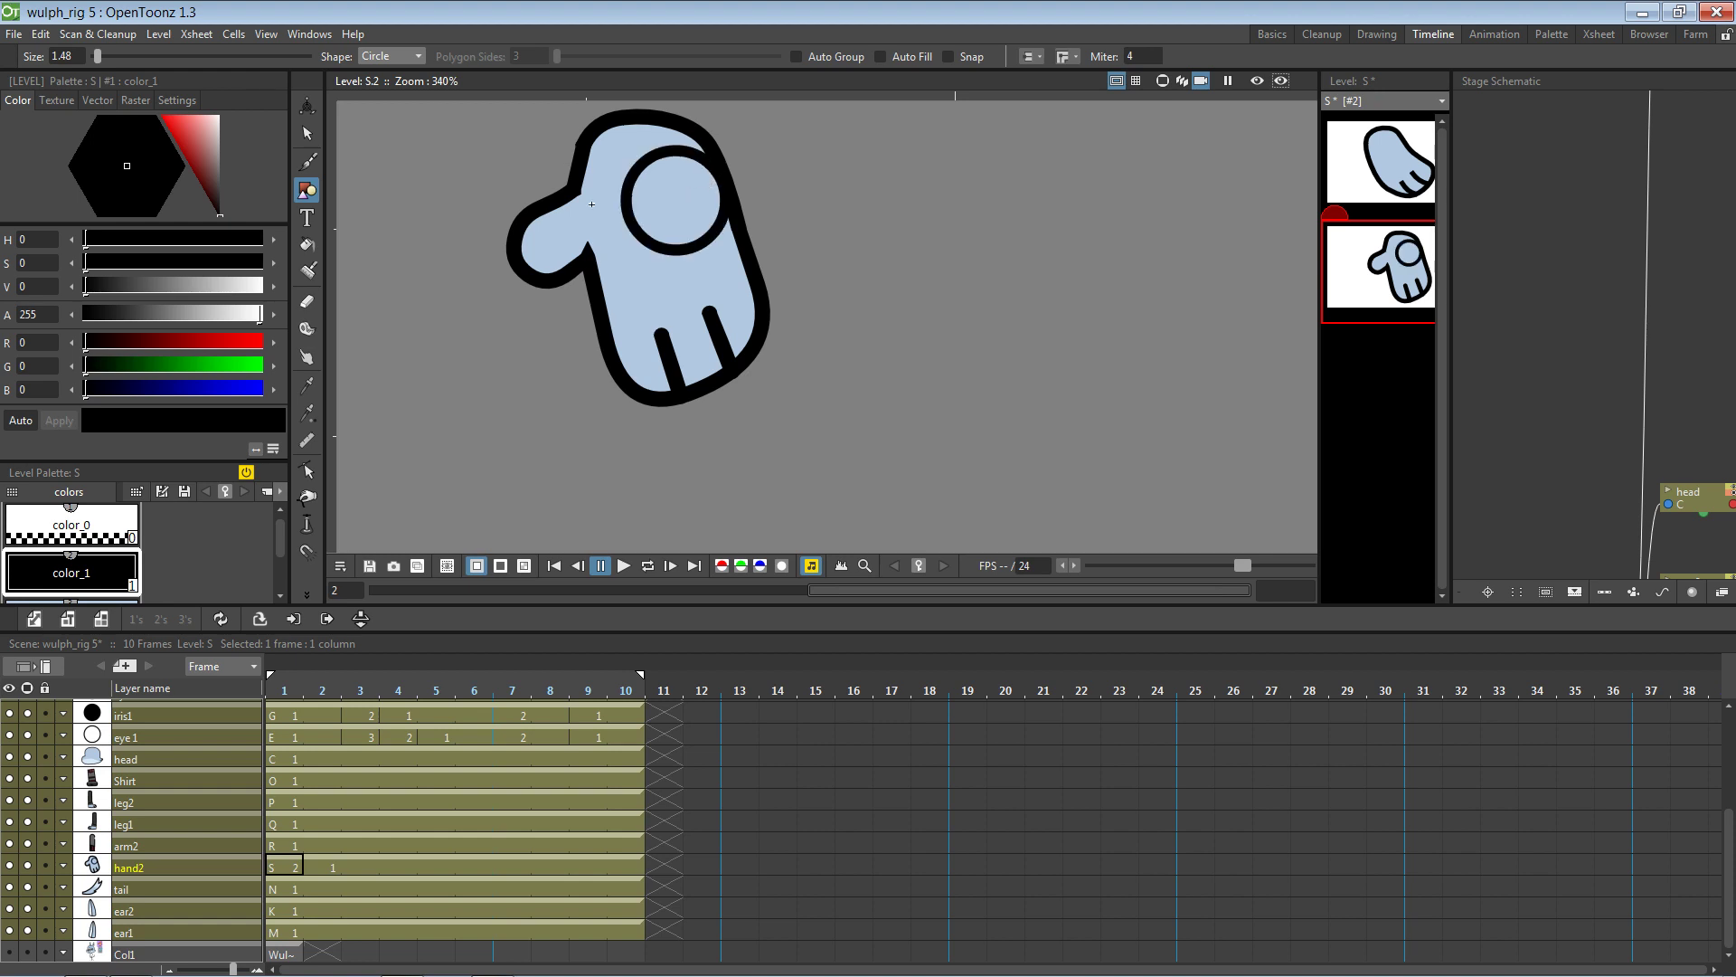
# Cut the palm circle with the Cutter tool and delete its upper-right segment
pyautogui.click(308, 597)
pyautogui.click(371, 650)
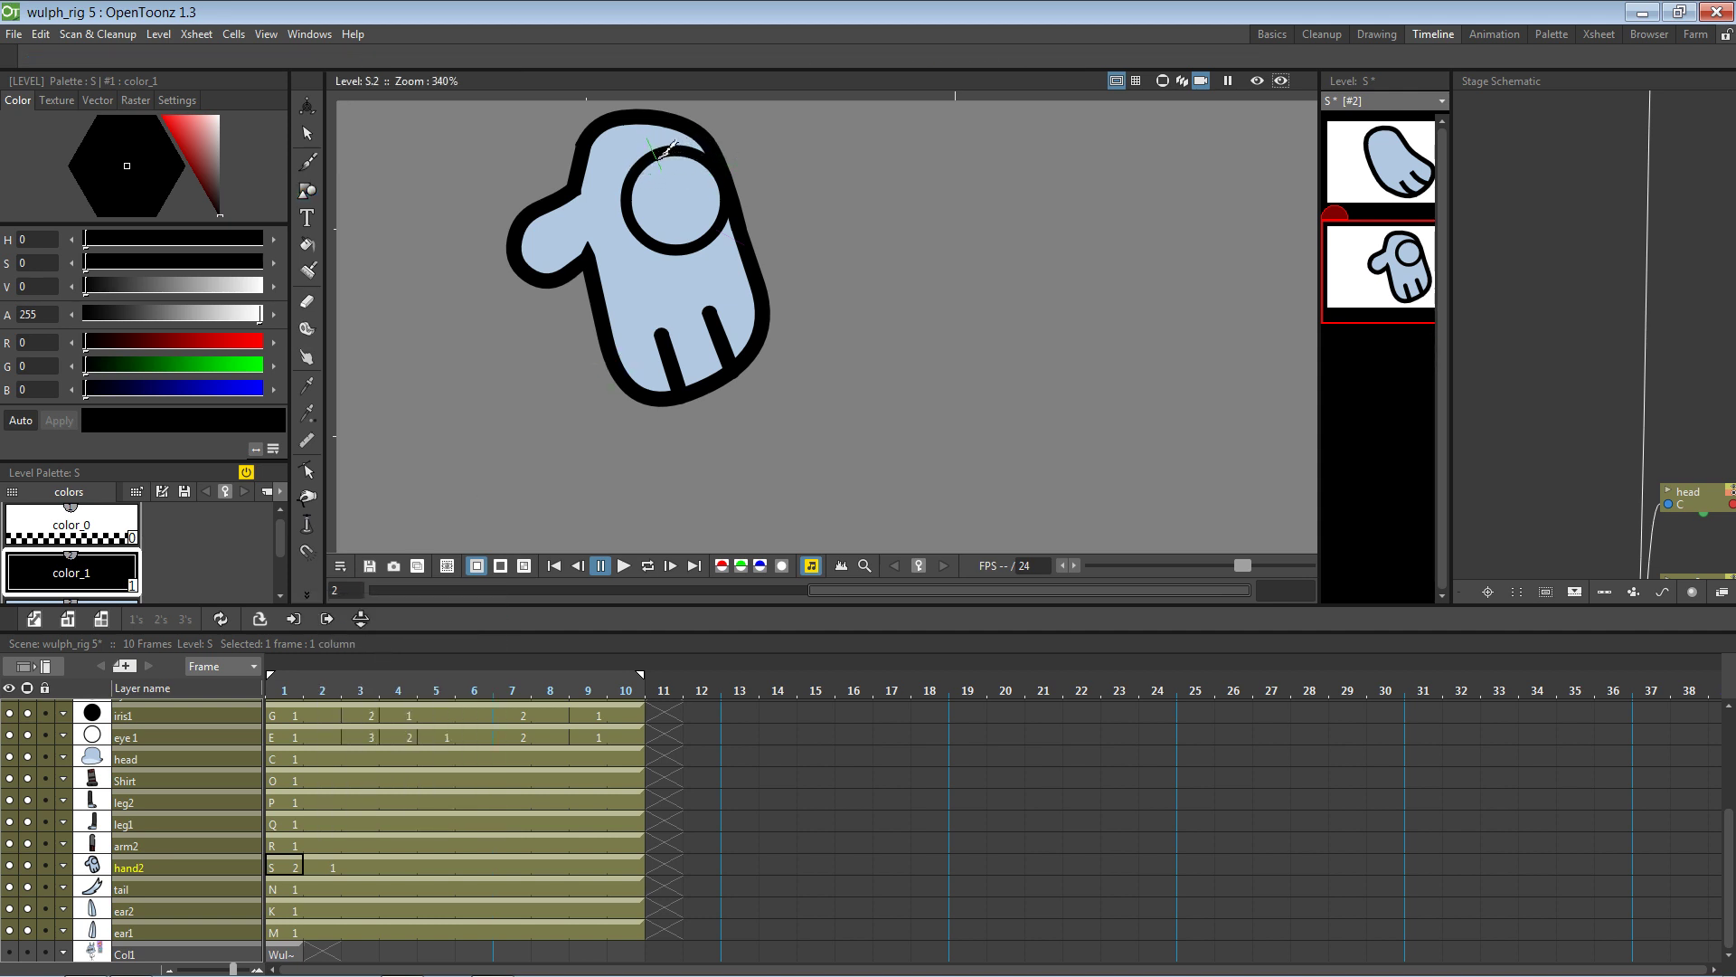
pyautogui.click(665, 149)
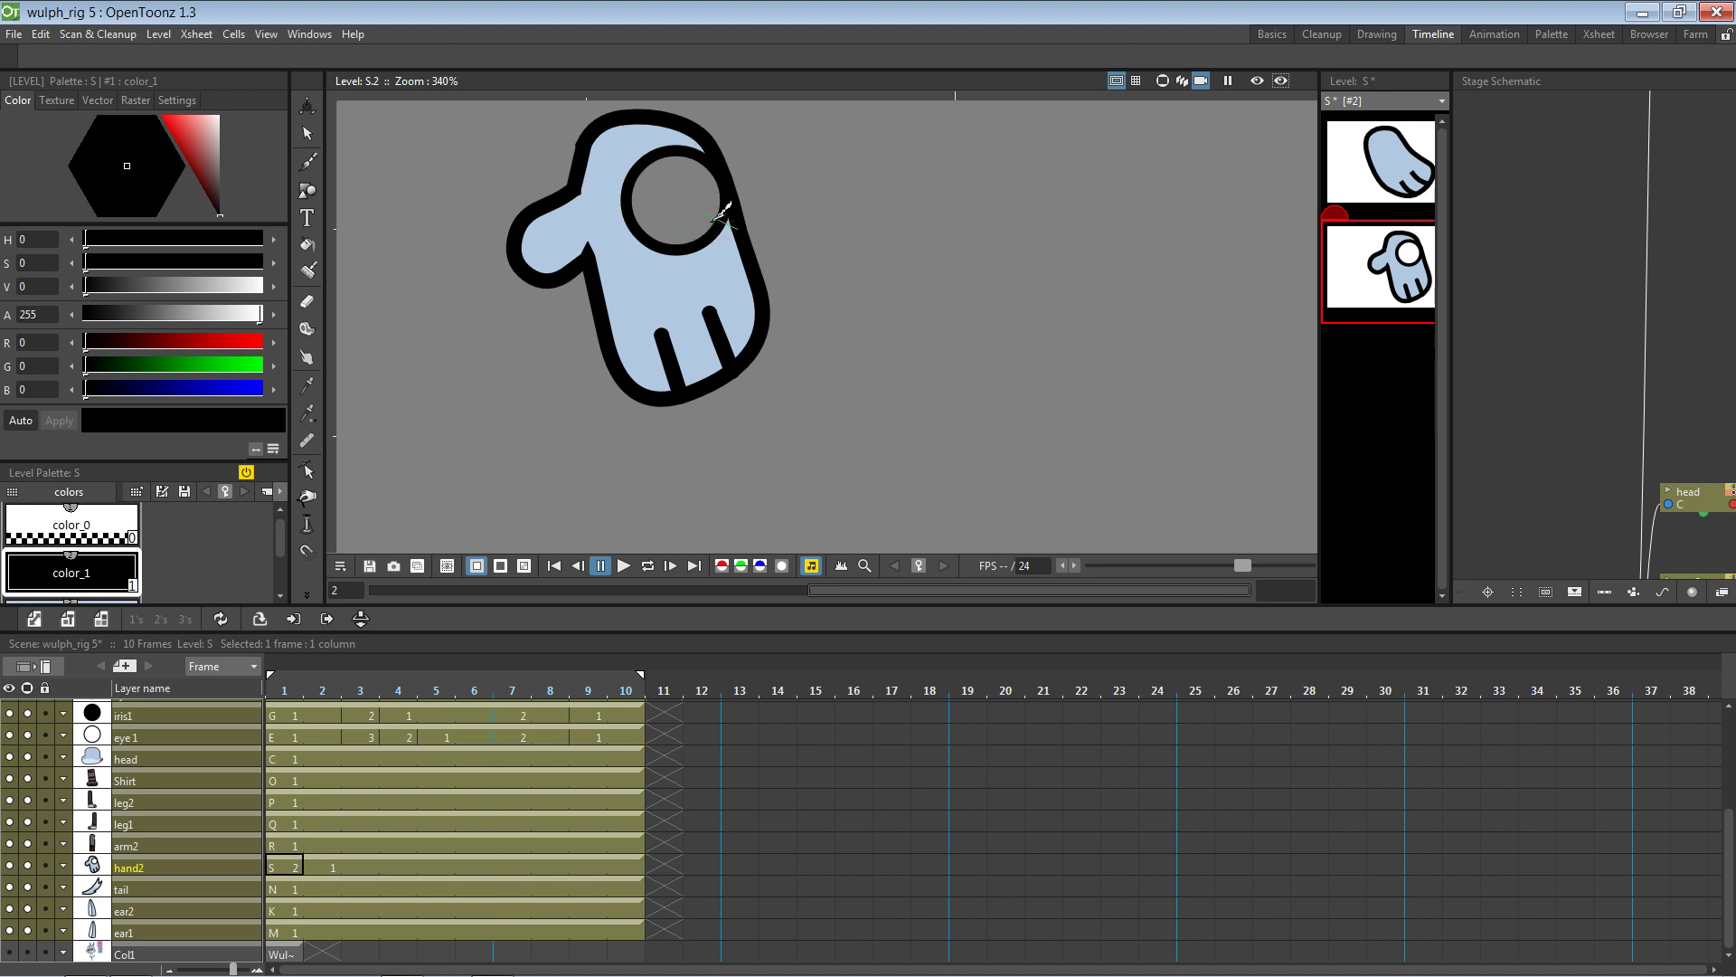
pyautogui.press('s')
pyautogui.click(727, 191)
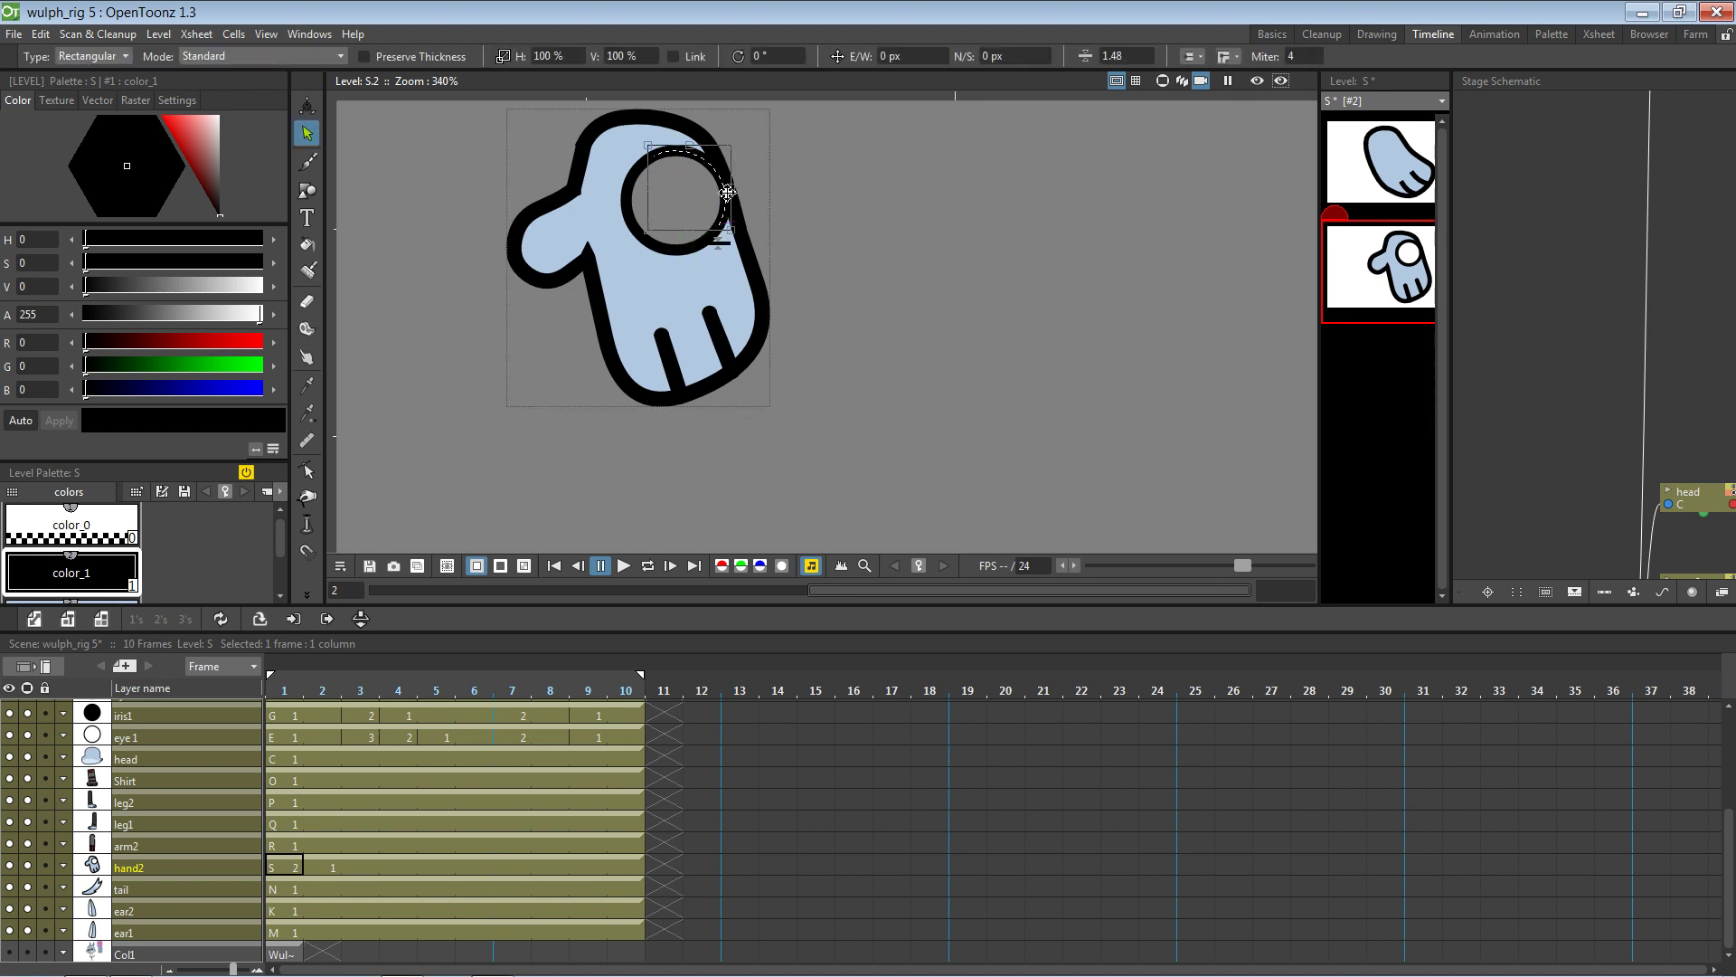
pyautogui.press('Delete')
# Scale the remaining palm arc down to about 59% near the hand's outer edge
pyautogui.click(719, 234)
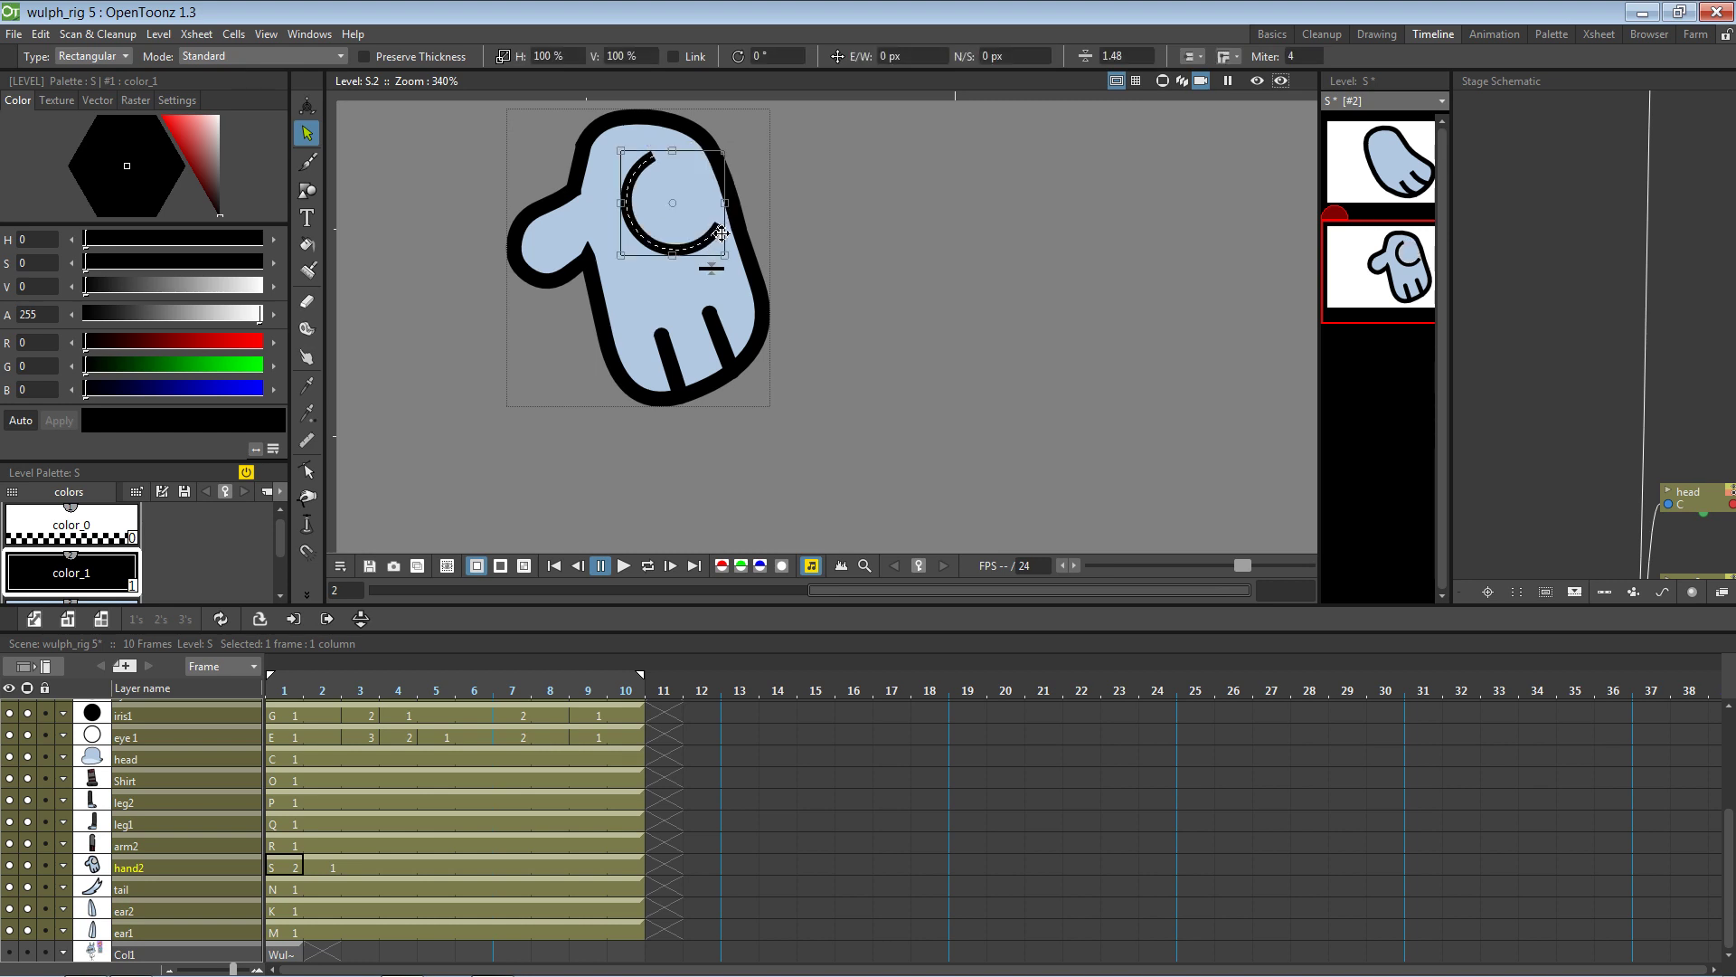
pyautogui.moveTo(725, 256)
pyautogui.mouseDown()
pyautogui.moveTo(669, 210)
pyautogui.moveTo(714, 230)
pyautogui.mouseUp()
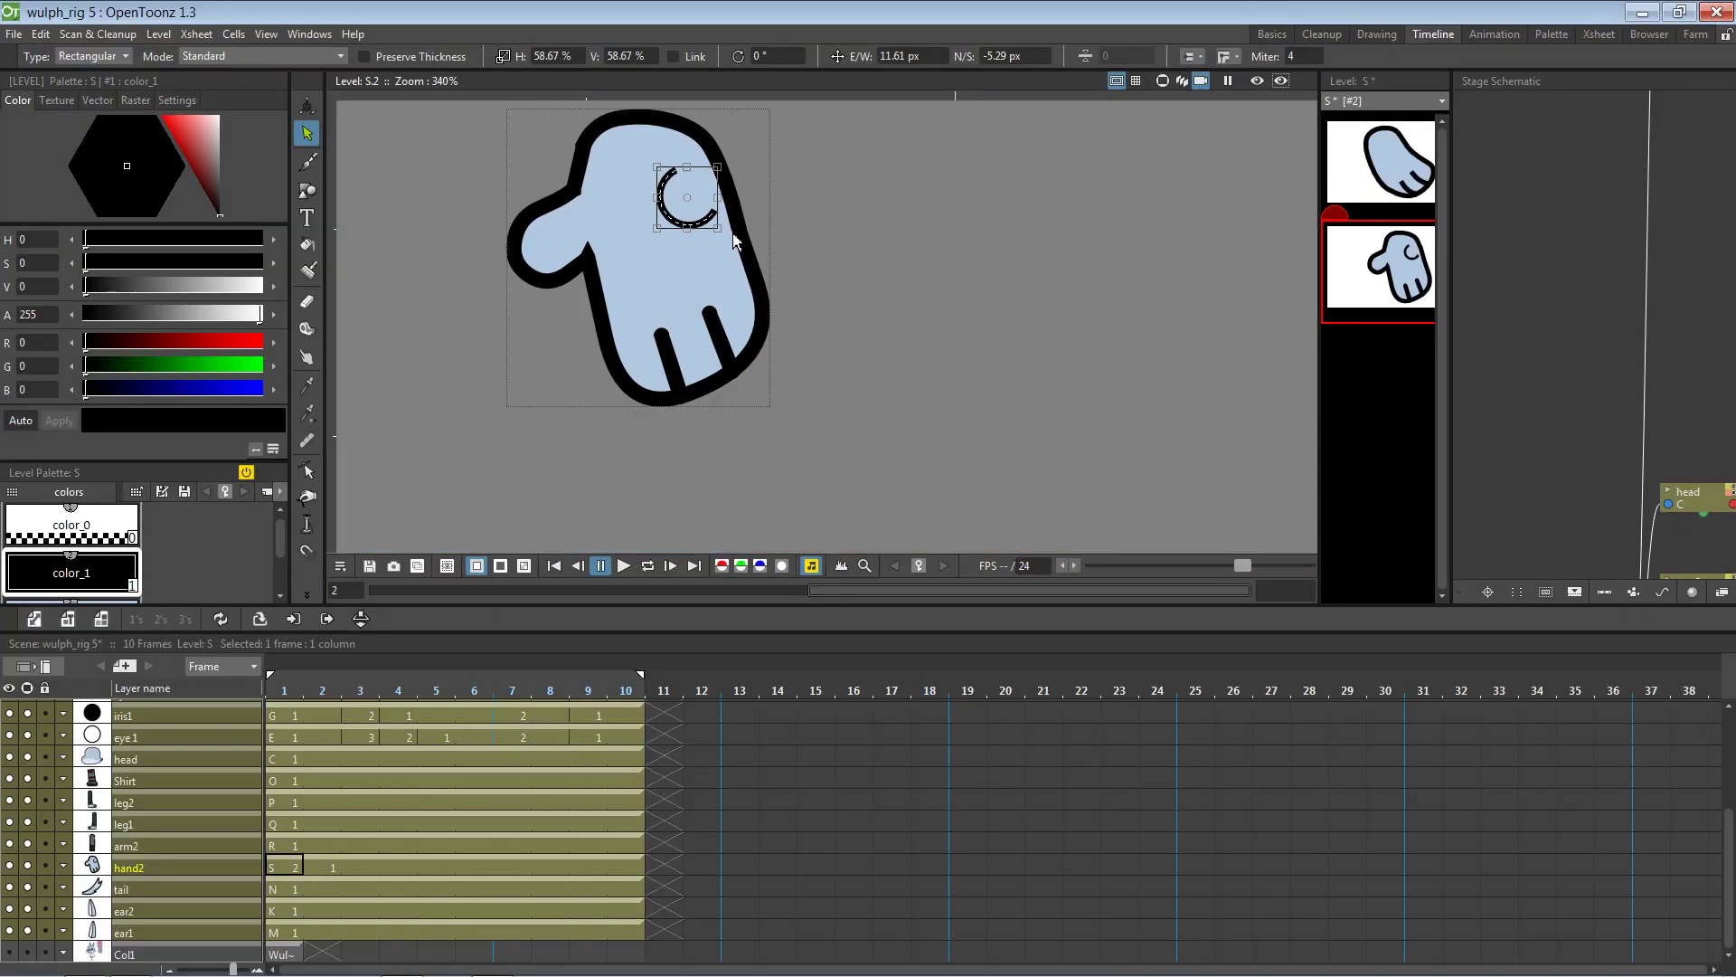
pyautogui.click(768, 198)
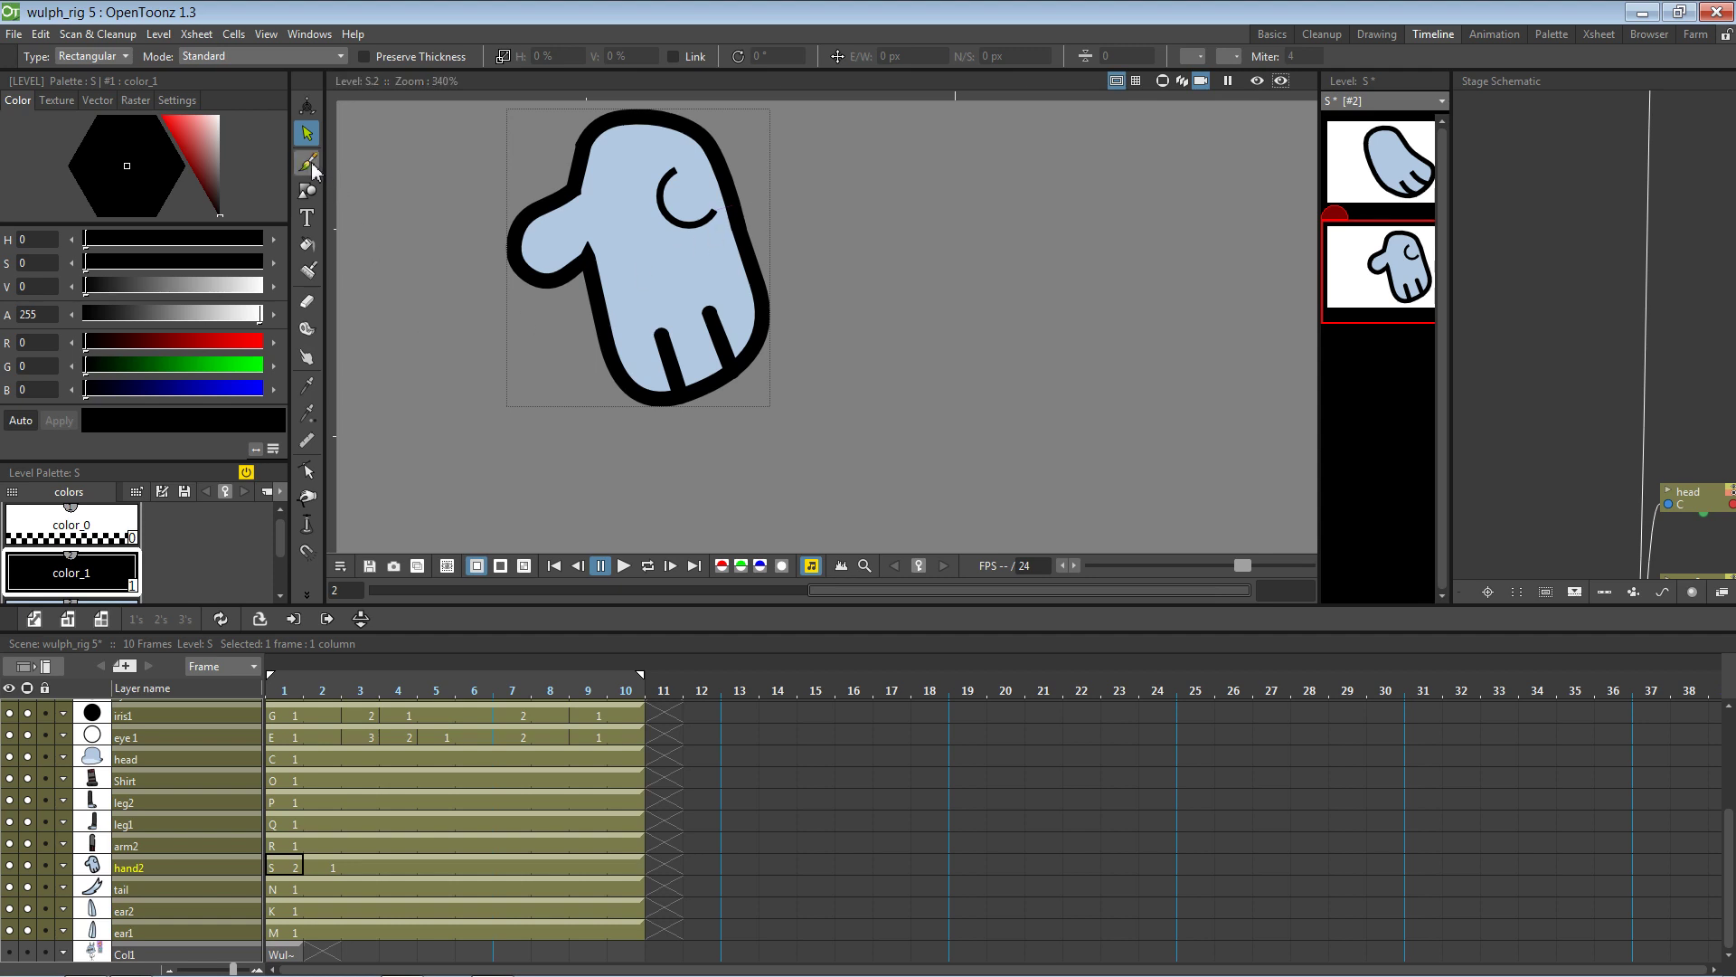
# Cut the palm arc again, delete its upper piece and rotate the remaining curve about -47°
pyautogui.click(308, 595)
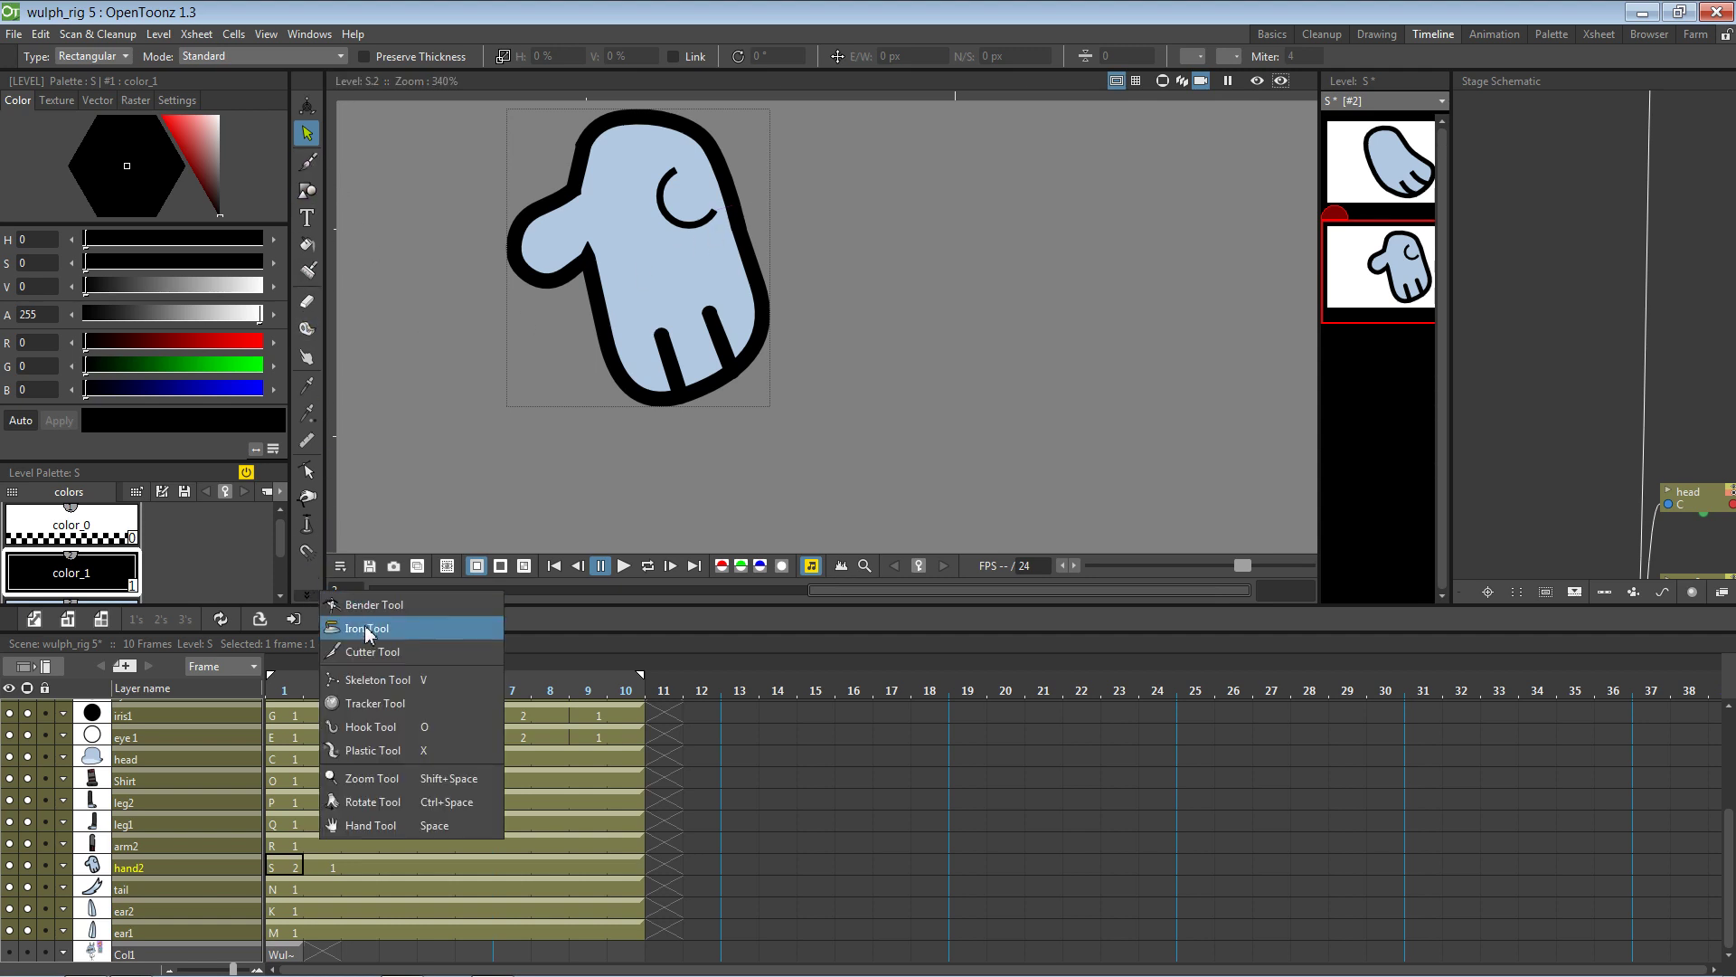
pyautogui.click(375, 651)
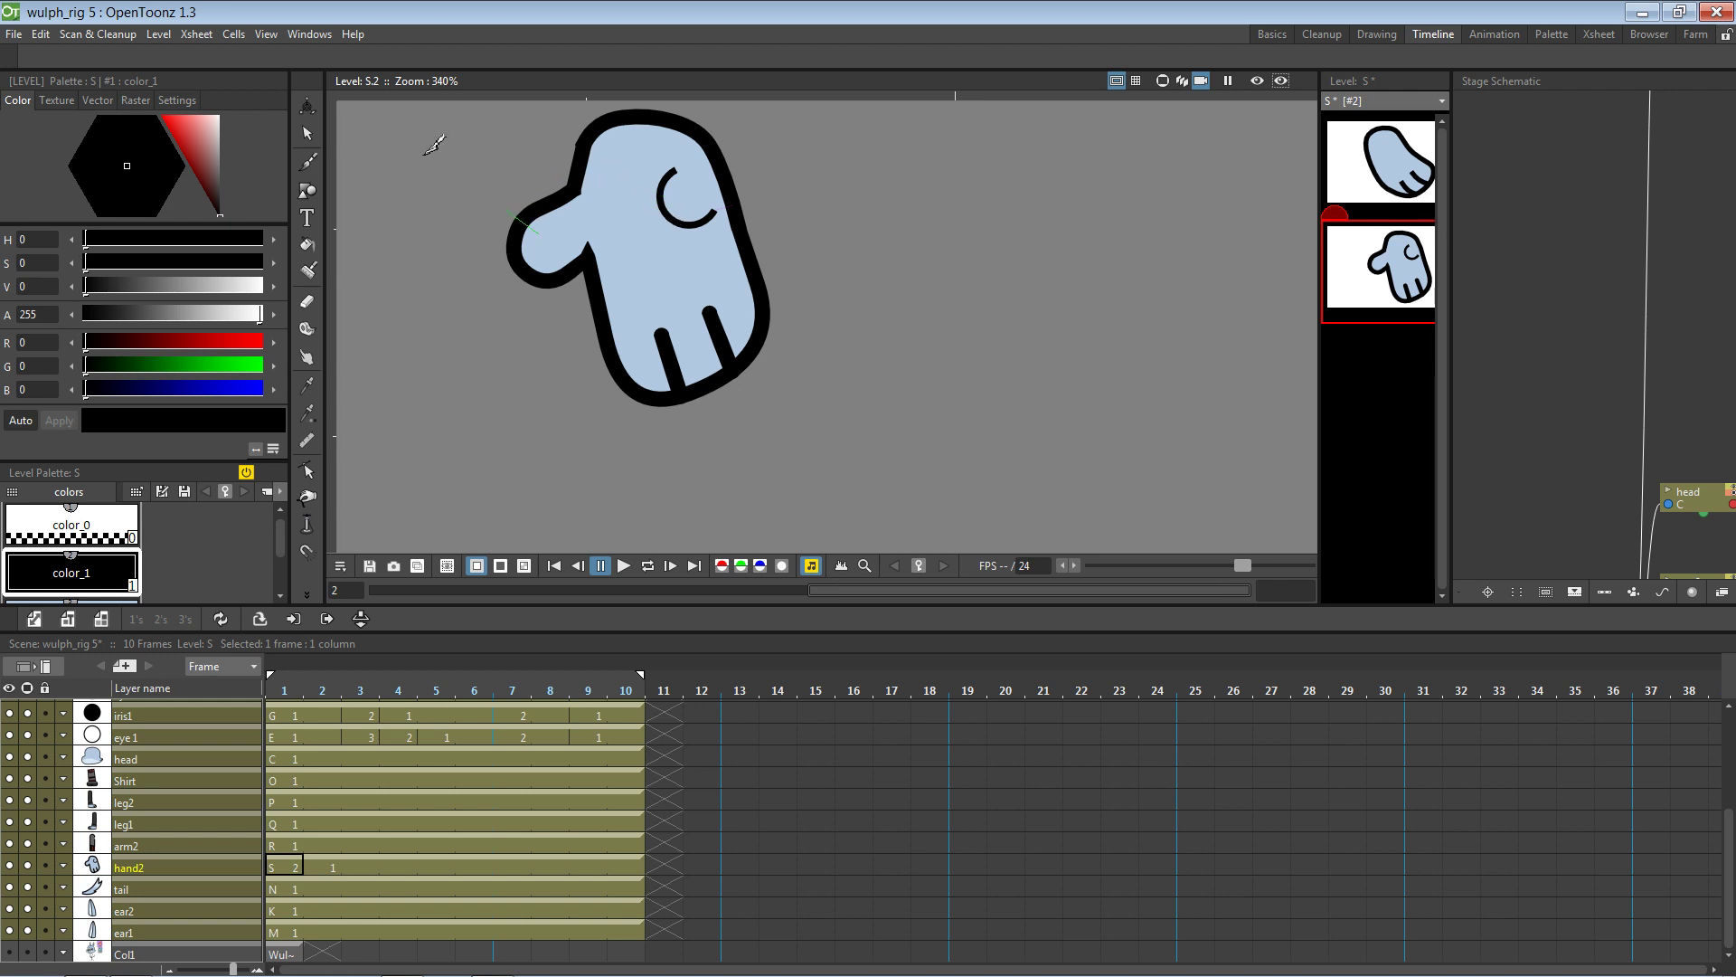
pyautogui.press('s')
pyautogui.click(671, 185)
pyautogui.press('Delete')
pyautogui.click(700, 234)
pyautogui.moveTo(728, 201); pyautogui.dragTo(705, 241)
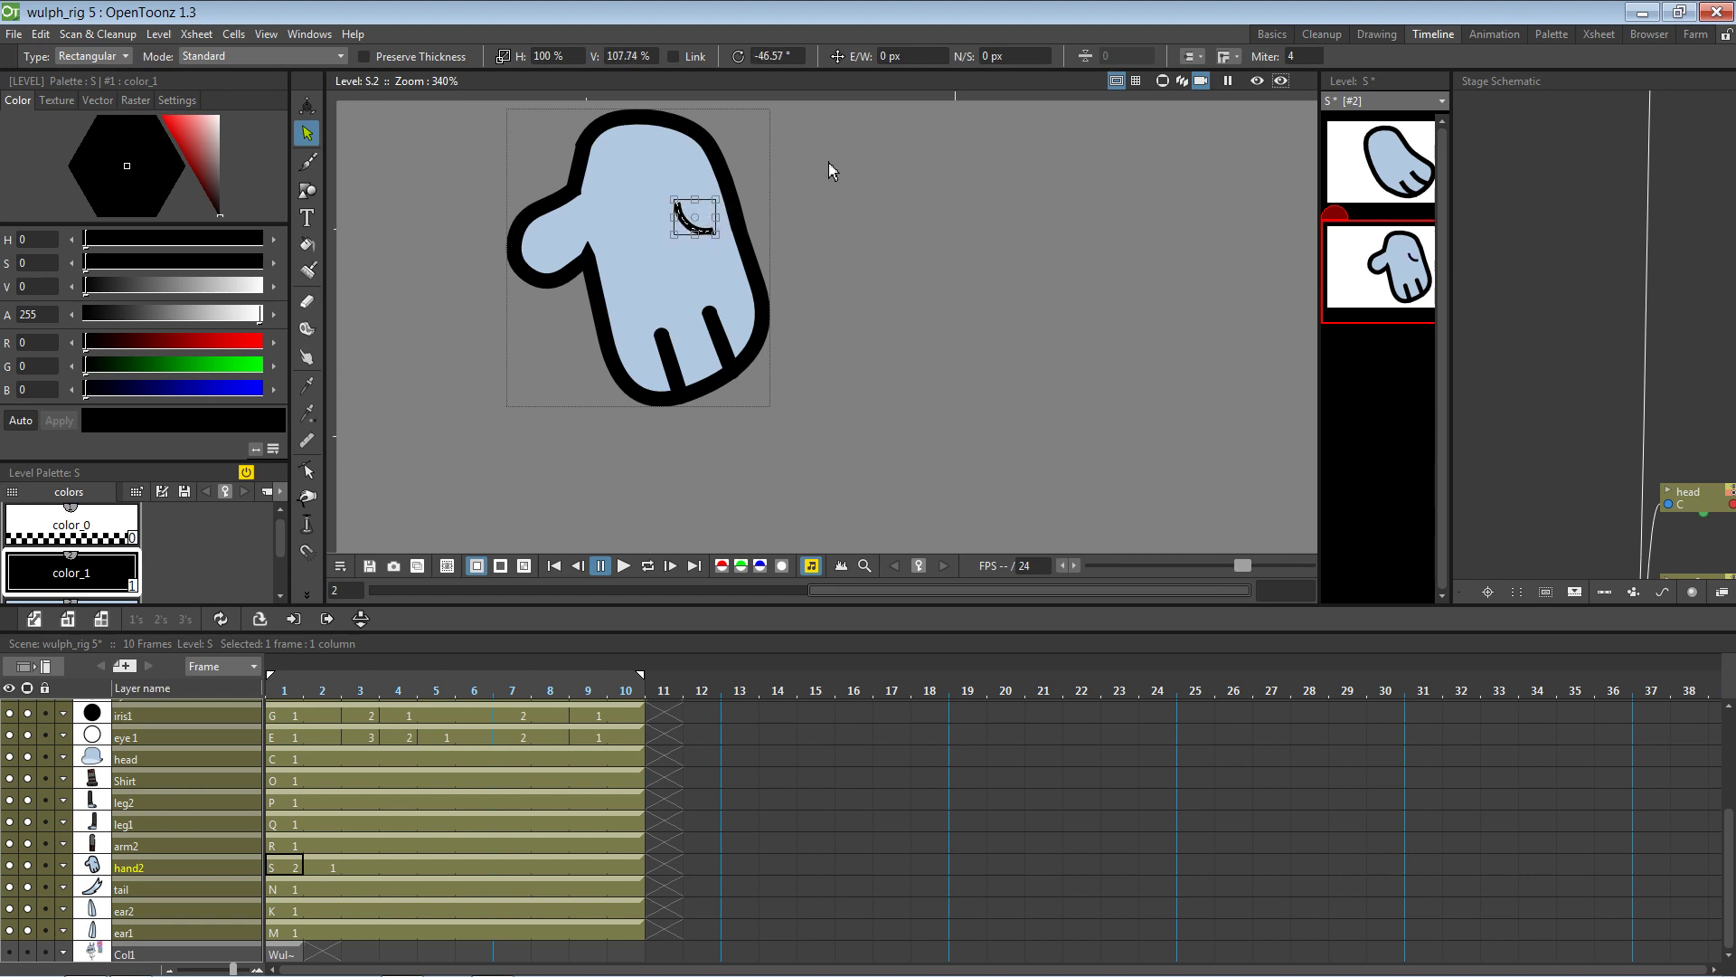
# Set the palm curve's thickness to 2.13 to match the finger lines and give it round caps
pyautogui.click(742, 217)
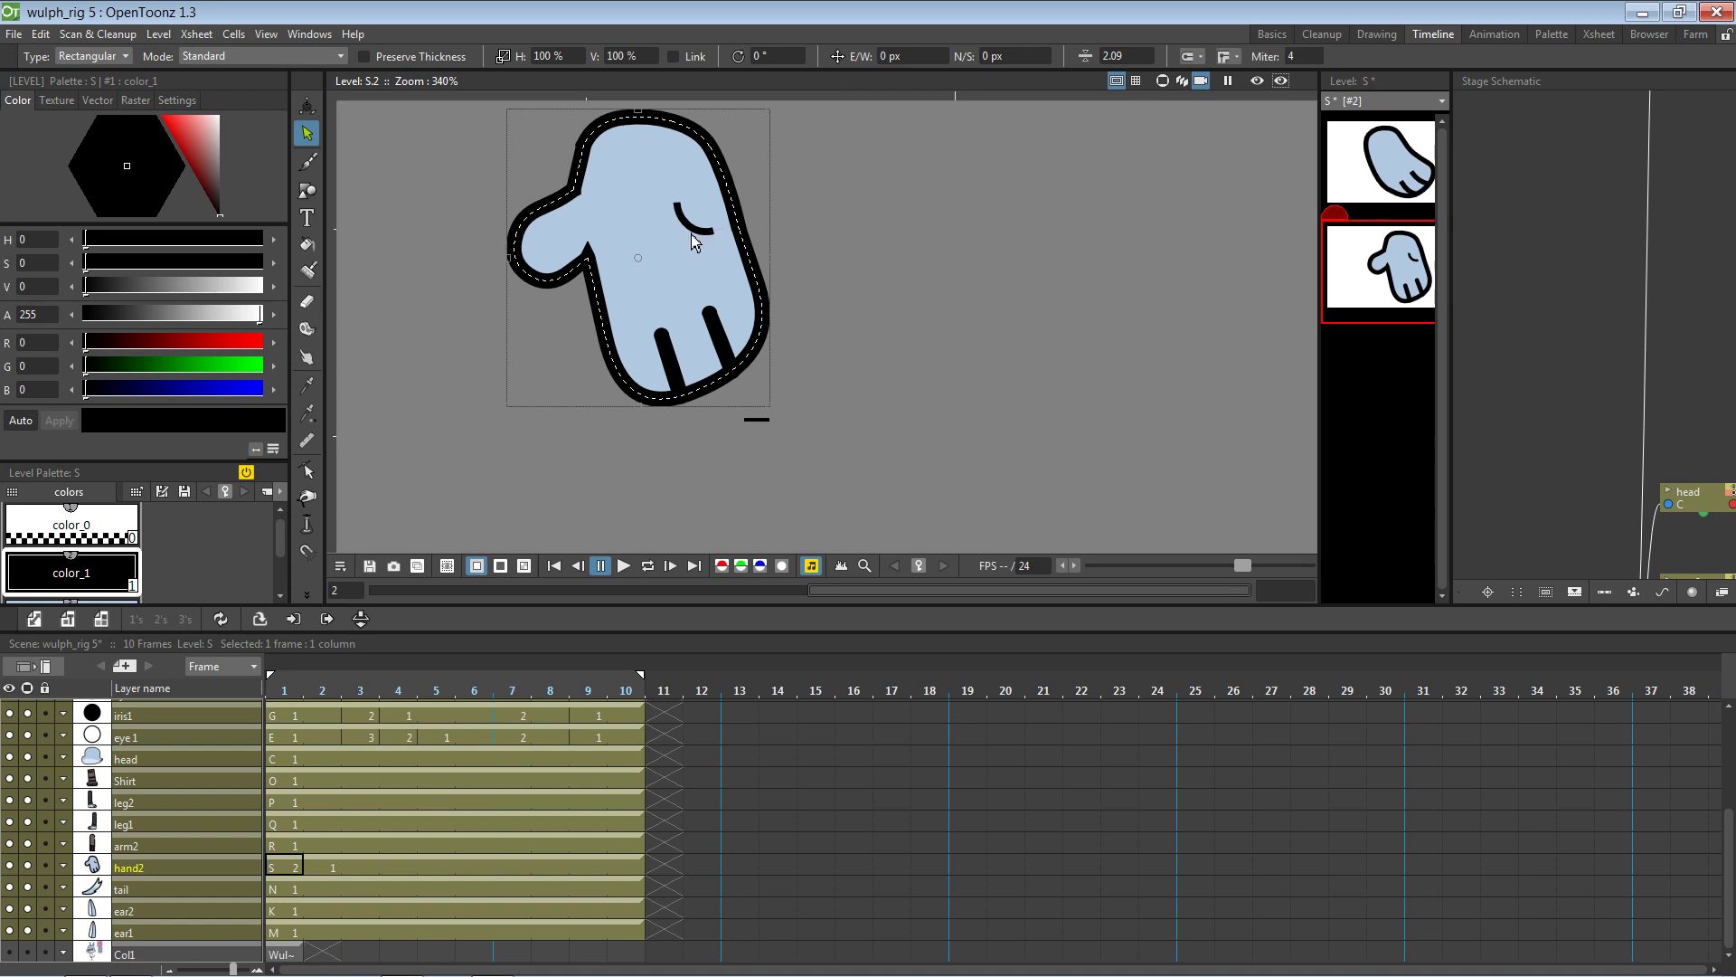
pyautogui.click(720, 335)
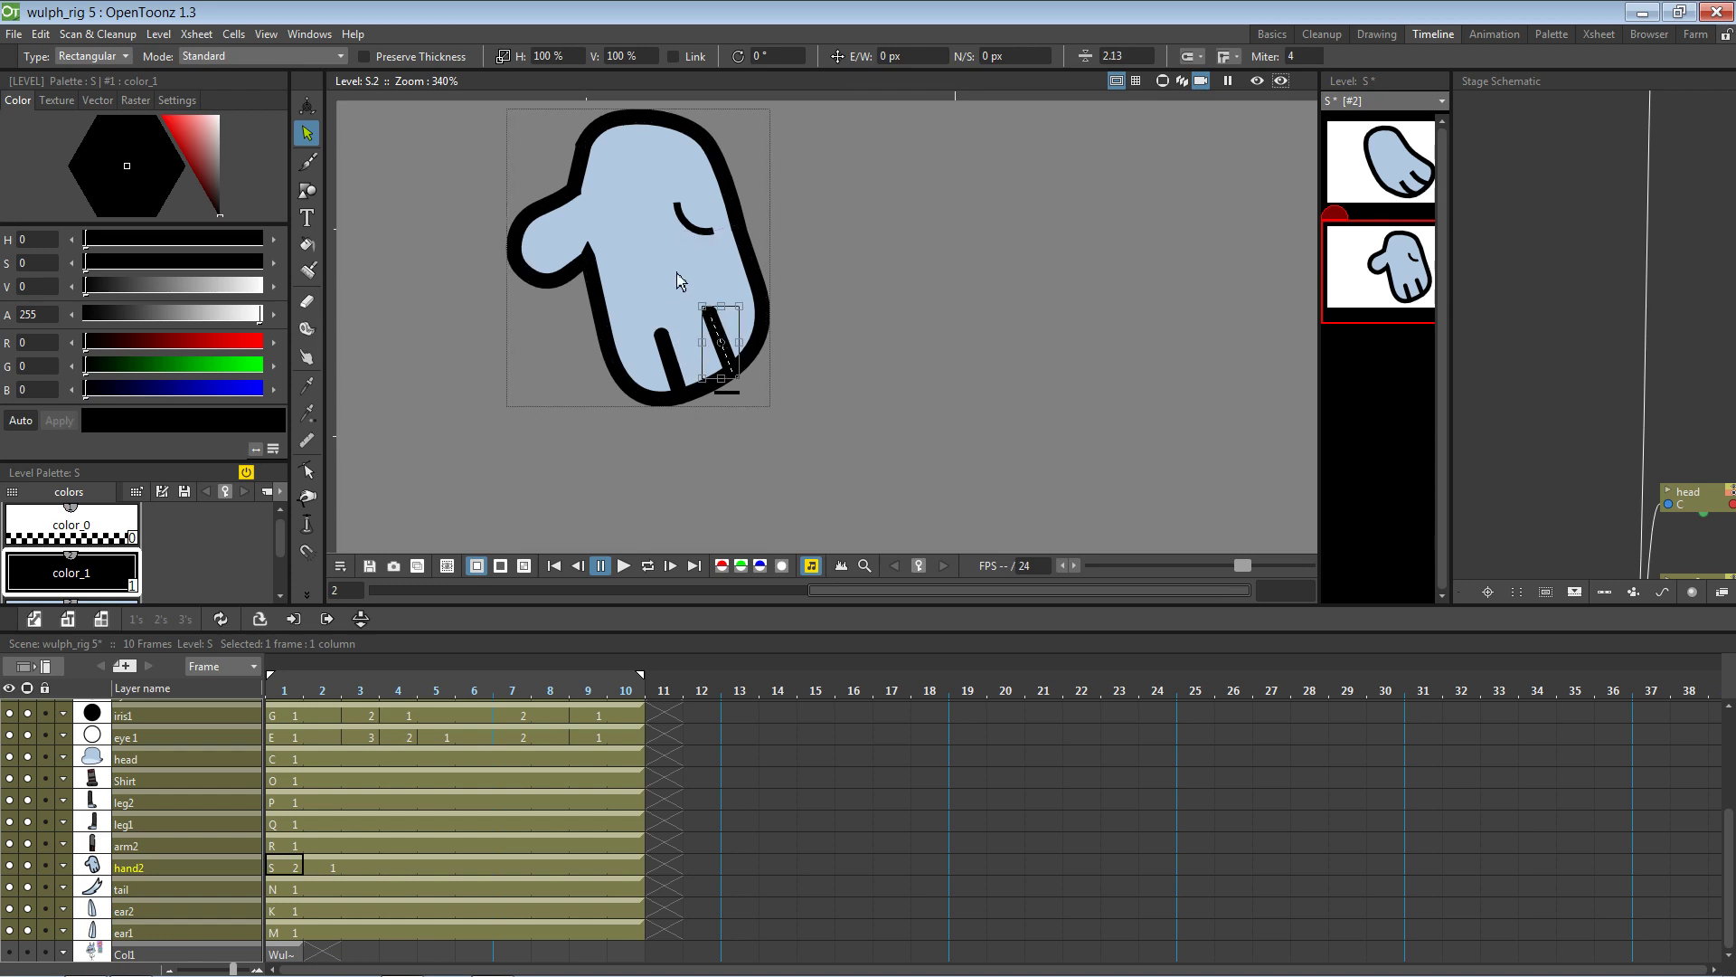
pyautogui.click(695, 230)
pyautogui.click(1130, 56)
pyautogui.doubleClick(1108, 57)
pyautogui.write('2')
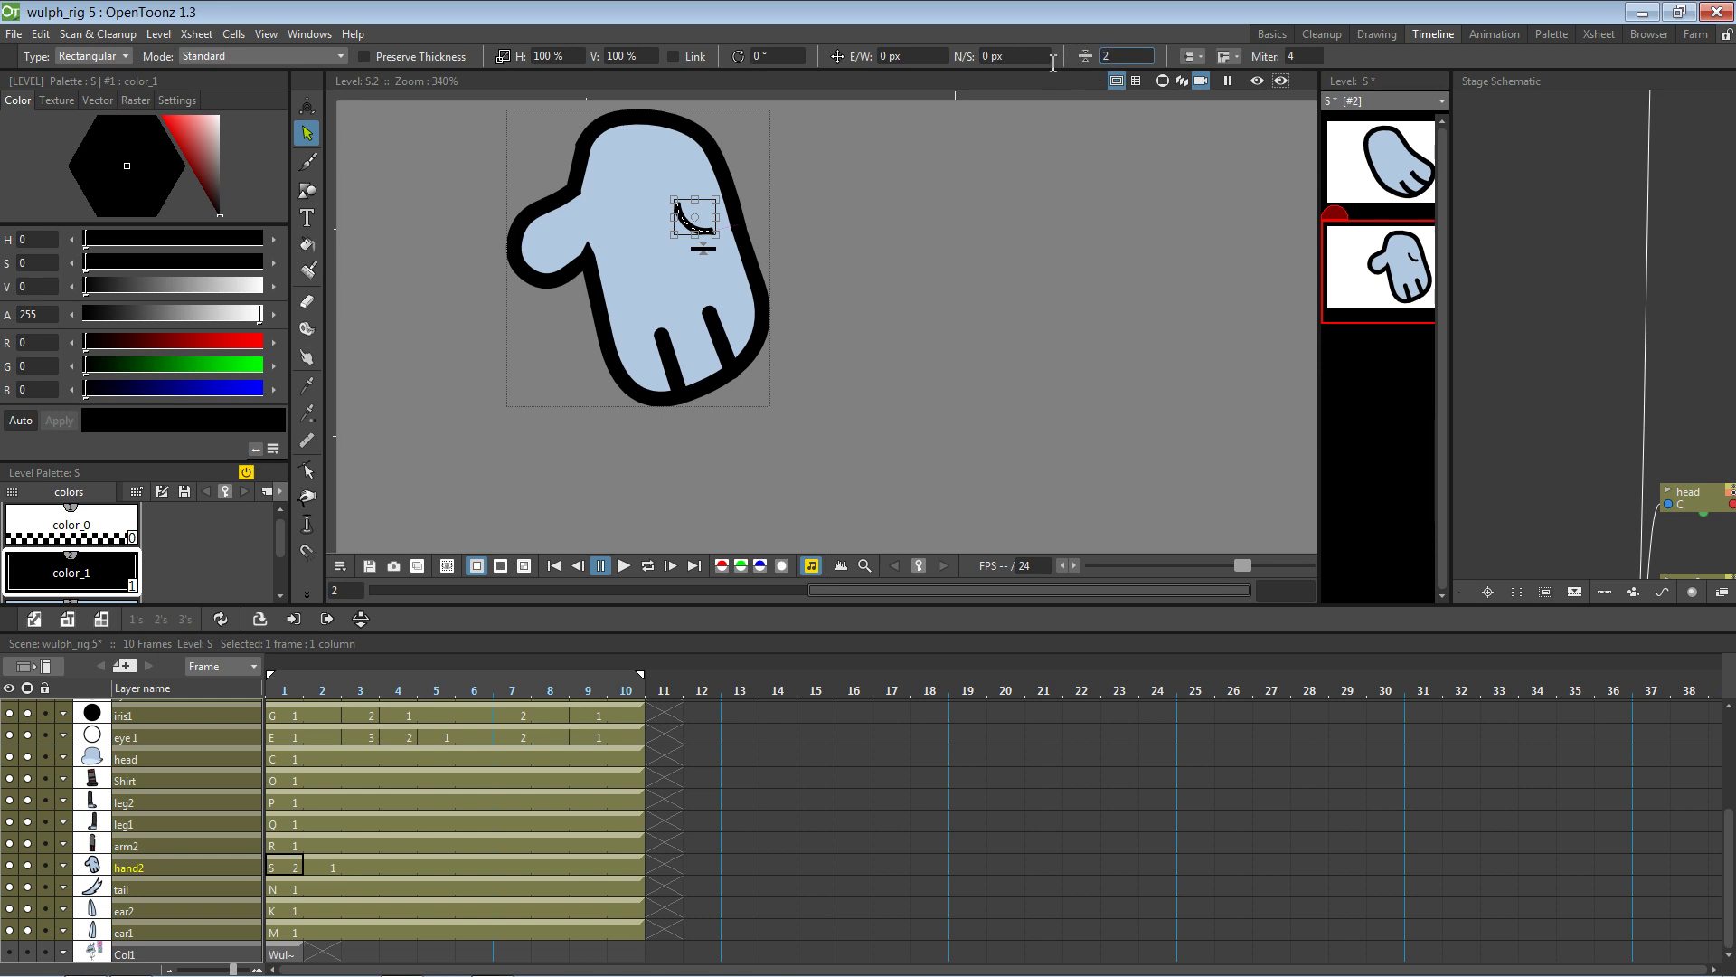
pyautogui.write('.13')
pyautogui.press('Return')
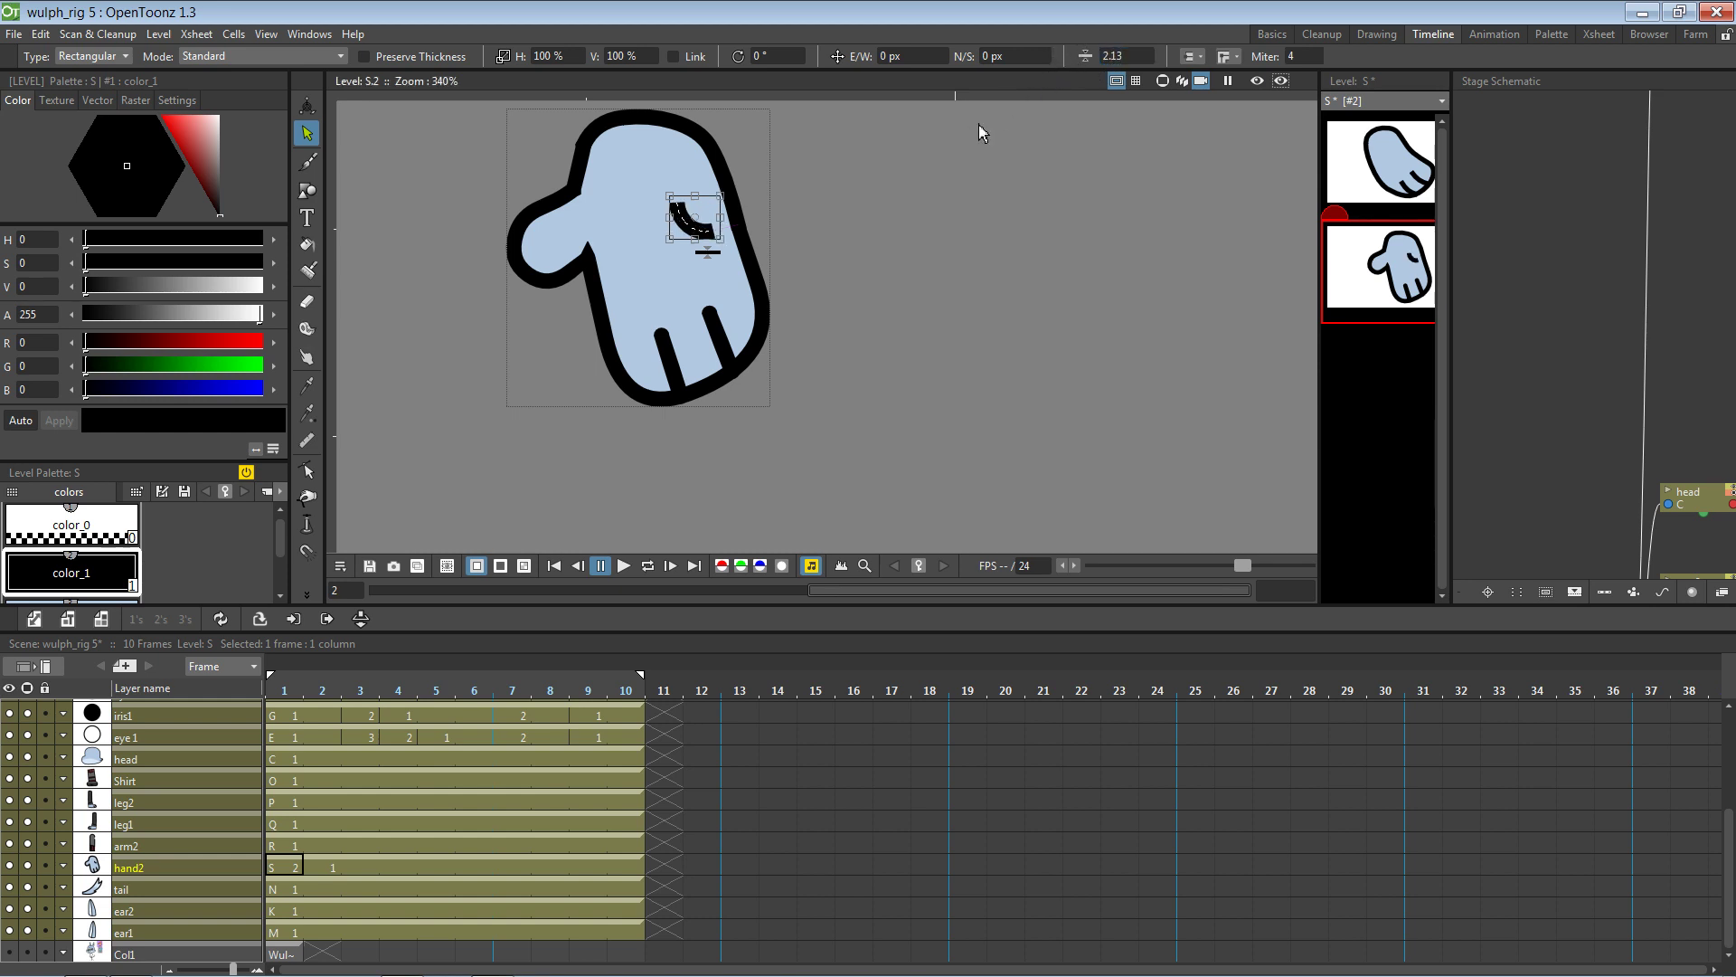
pyautogui.click(1190, 56)
pyautogui.click(1202, 96)
pyautogui.click(857, 231)
# Rotate the palm curve about -26° and enlarge it to about 142%
pyautogui.click(707, 236)
pyautogui.moveTo(661, 192)
pyautogui.mouseDown()
pyautogui.moveTo(682, 176)
pyautogui.moveTo(677, 217)
pyautogui.moveTo(701, 212)
pyautogui.mouseUp()
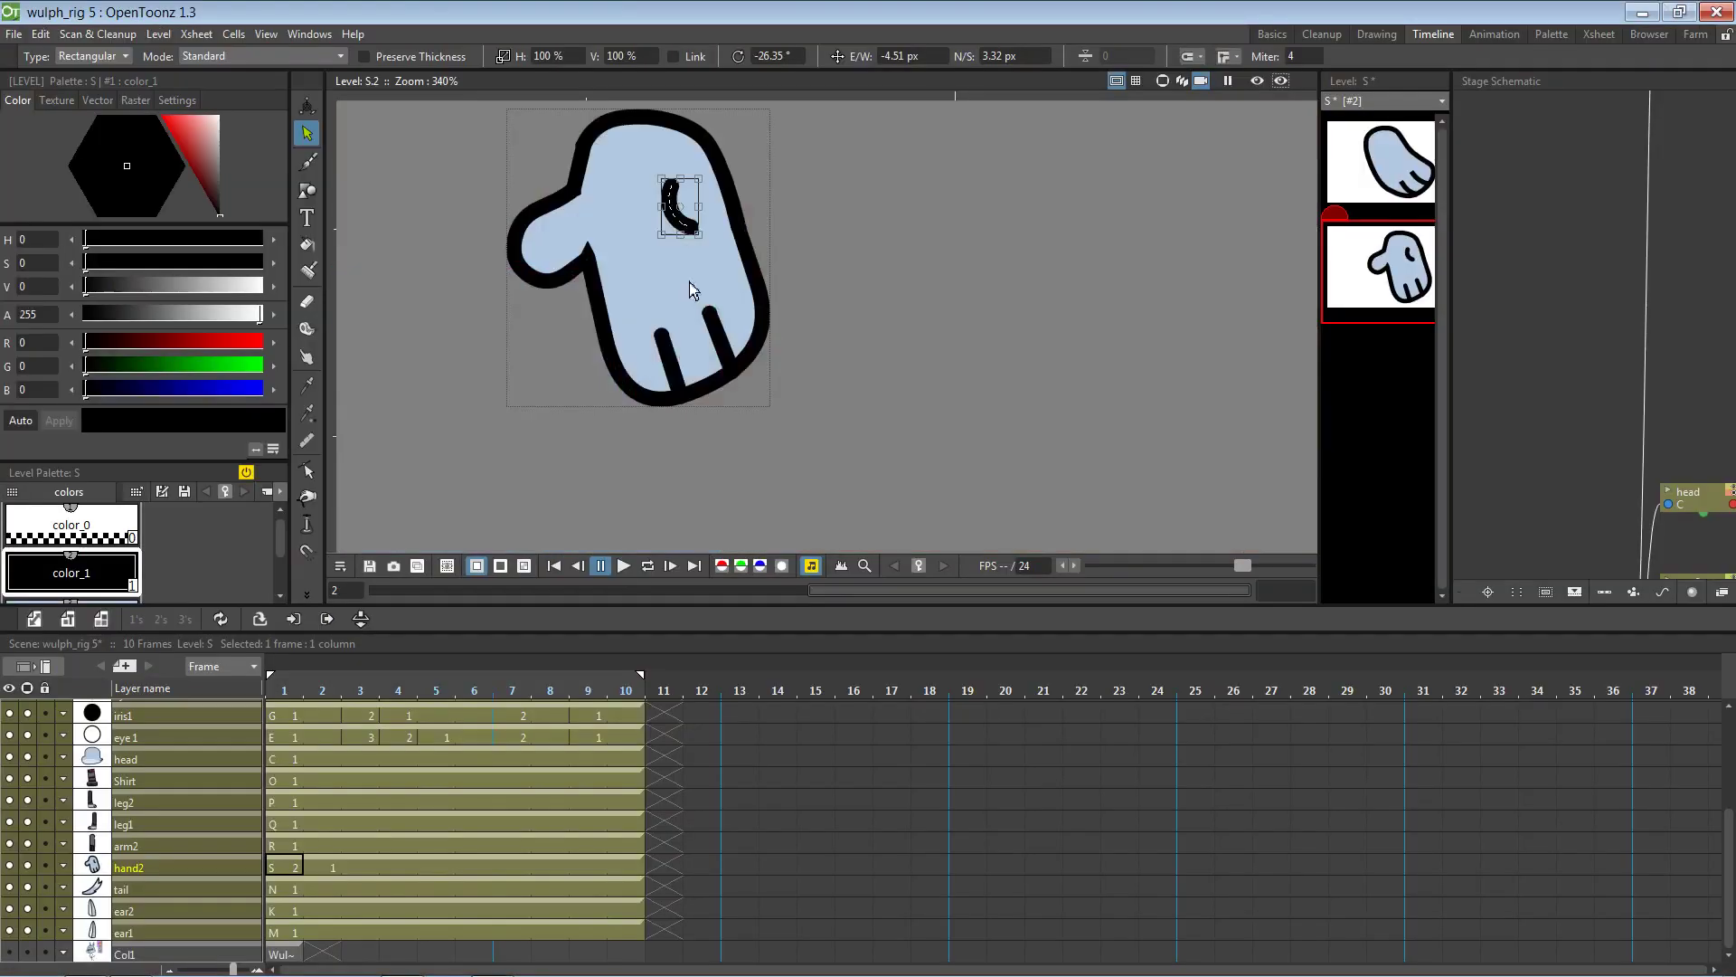
pyautogui.moveTo(696, 238); pyautogui.dragTo(733, 259)
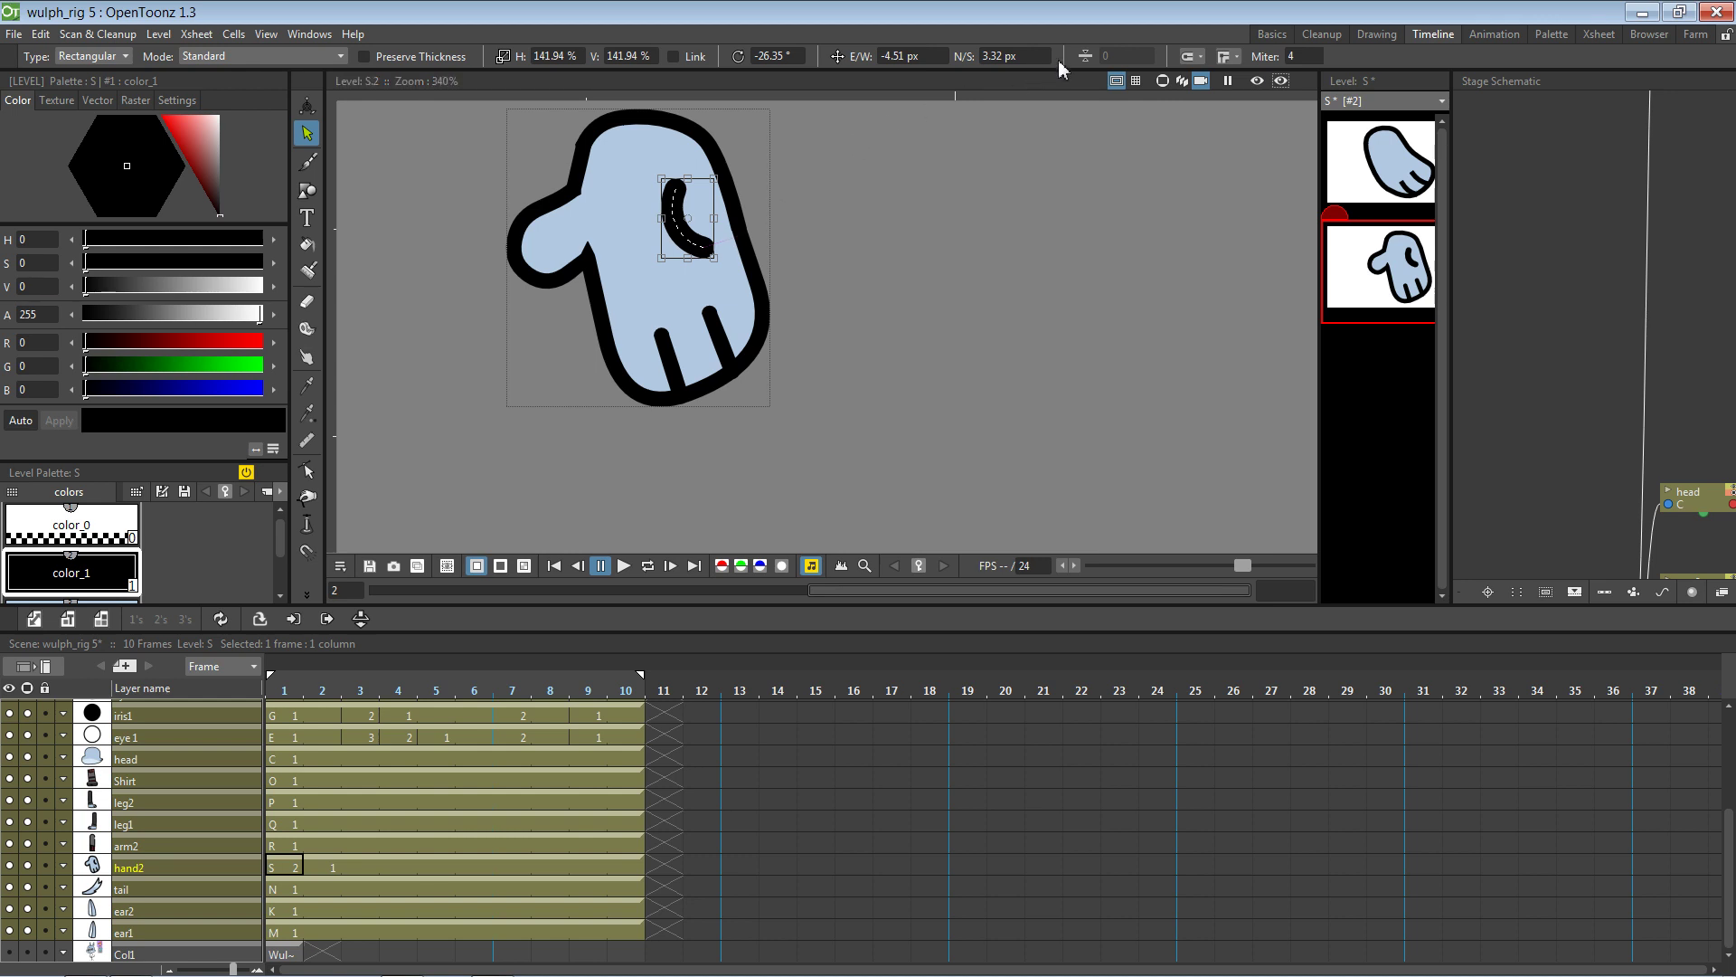
pyautogui.click(1024, 57)
pyautogui.click(984, 145)
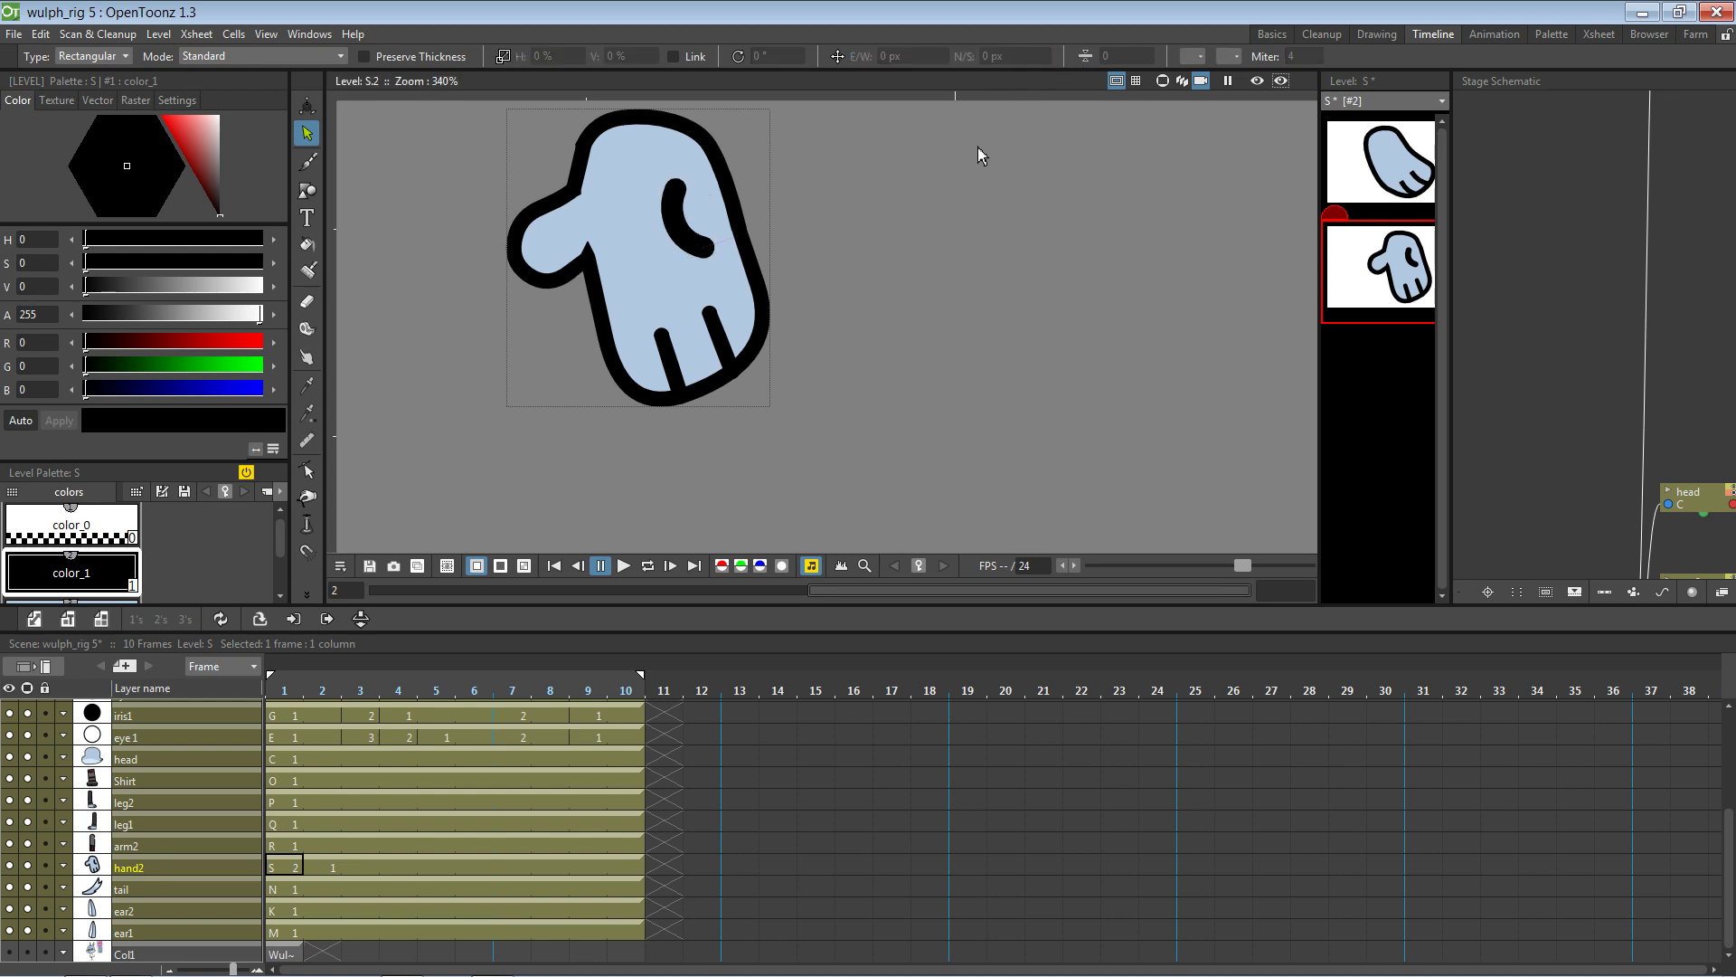
# Set the enlarged palm curve's thickness to 2.13, nudge it toward the thumb side and save the work
pyautogui.click(695, 249)
pyautogui.click(1122, 56)
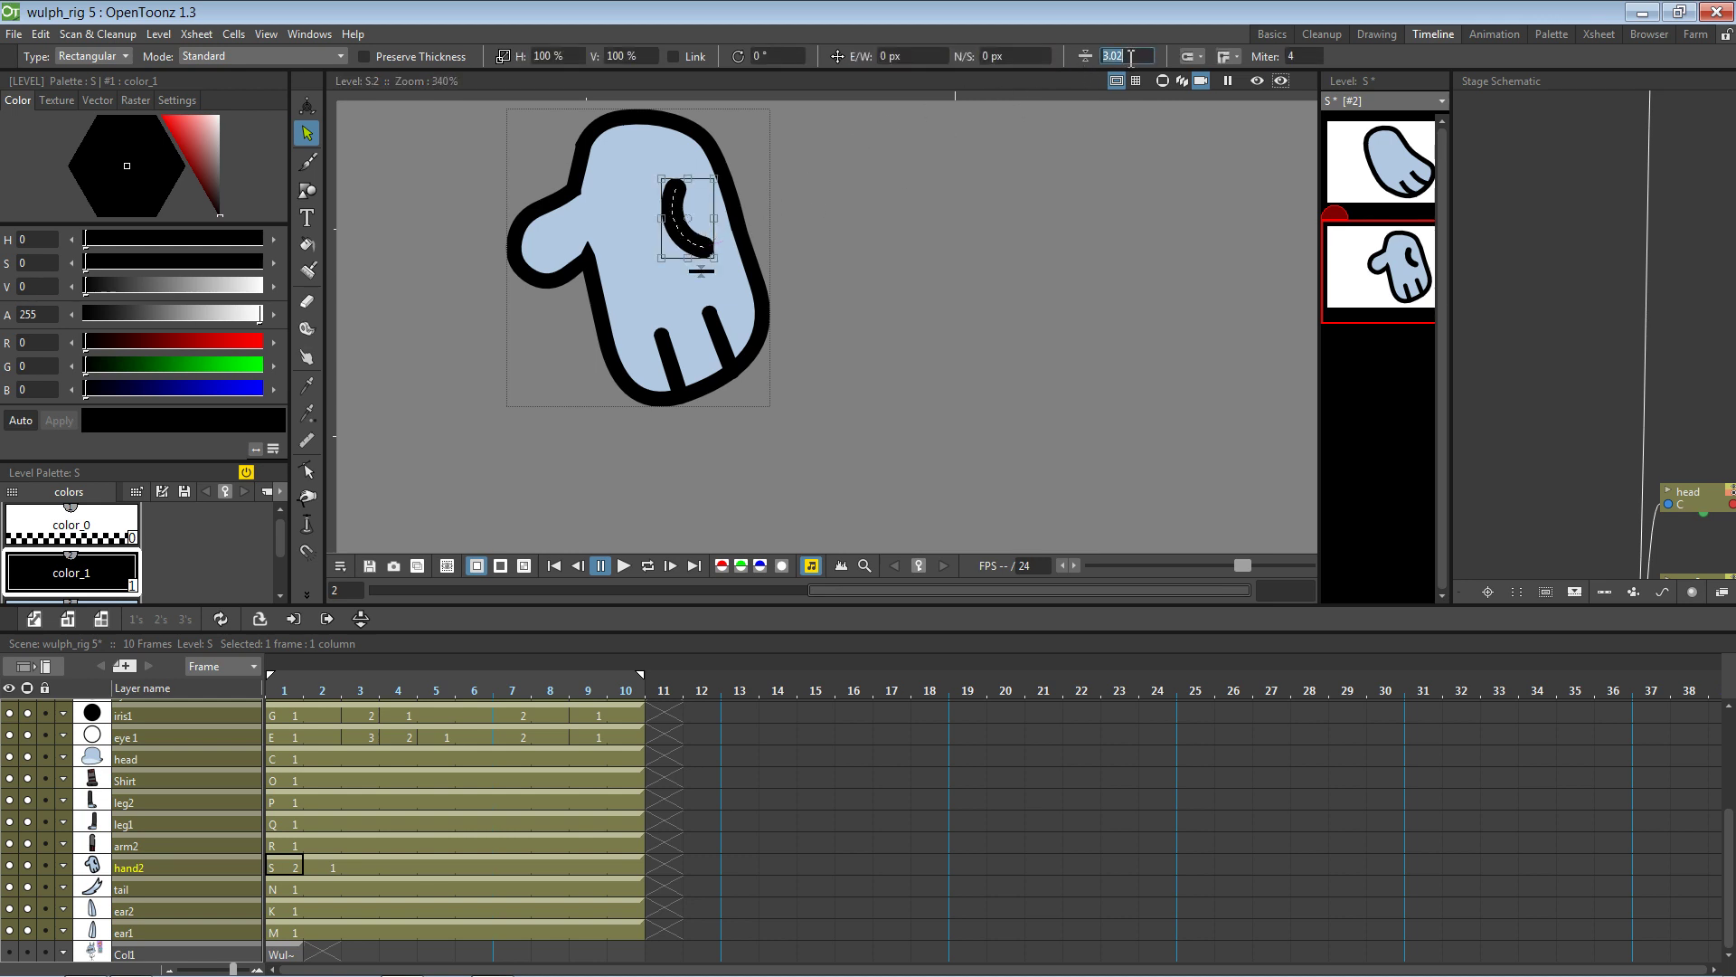
pyautogui.write('2.13')
pyautogui.press('Return')
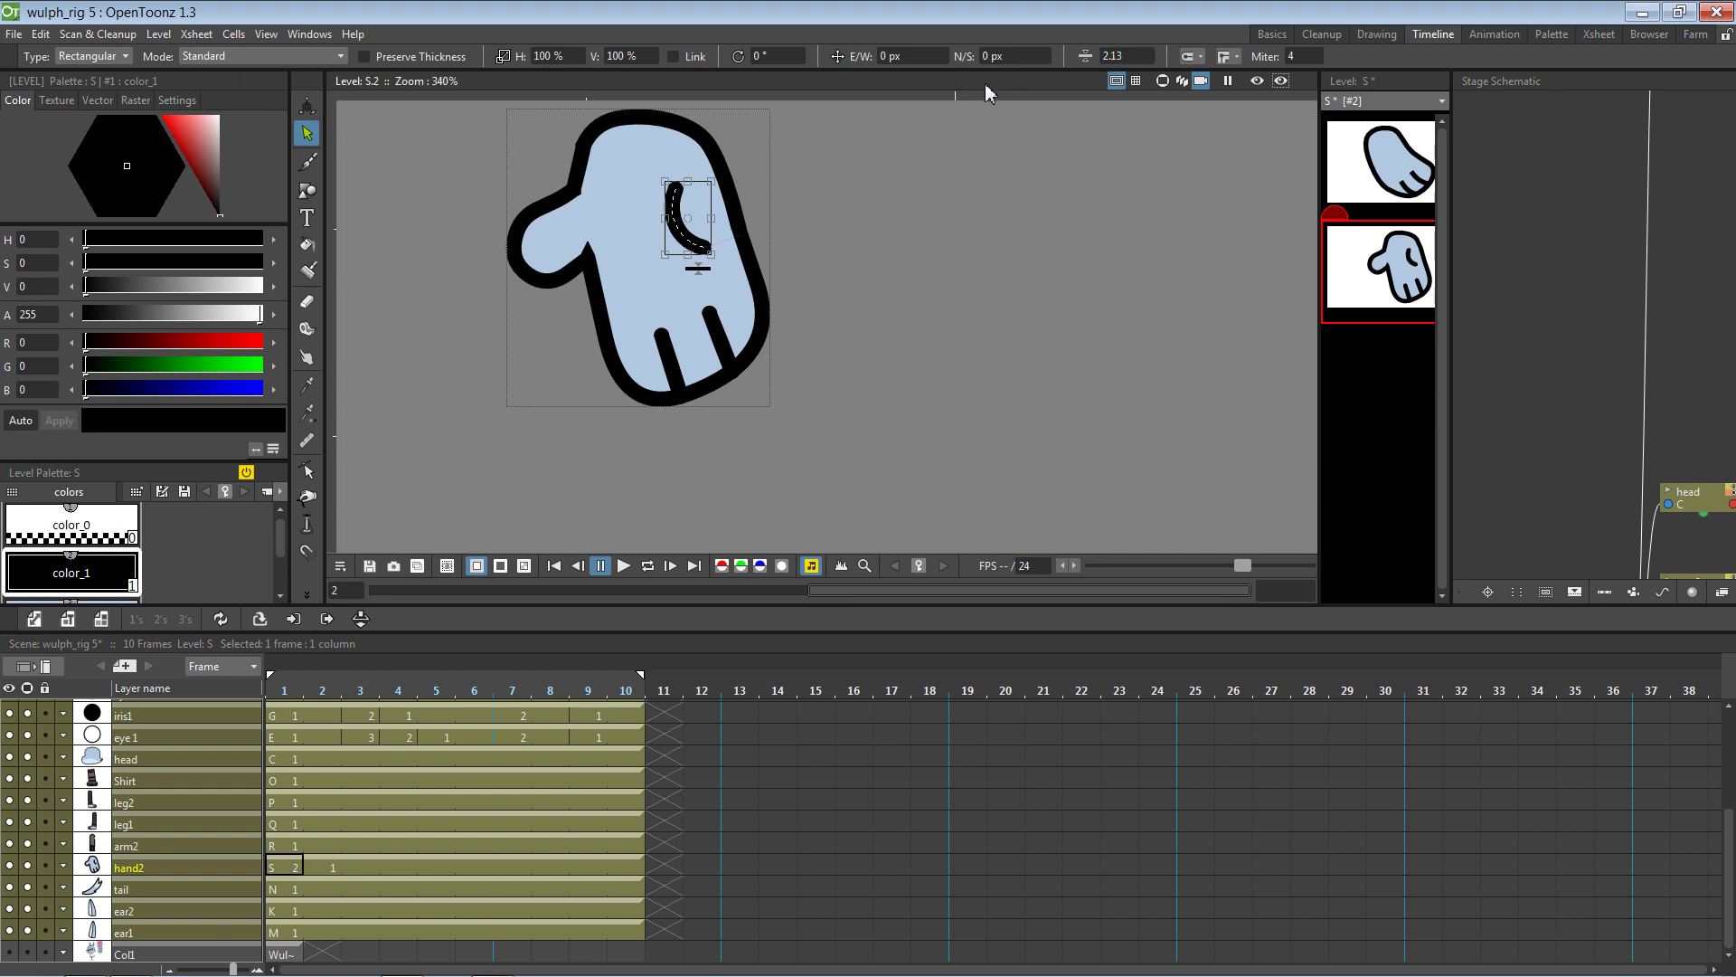
pyautogui.moveTo(682, 238); pyautogui.dragTo(674, 231)
pyautogui.click(892, 175)
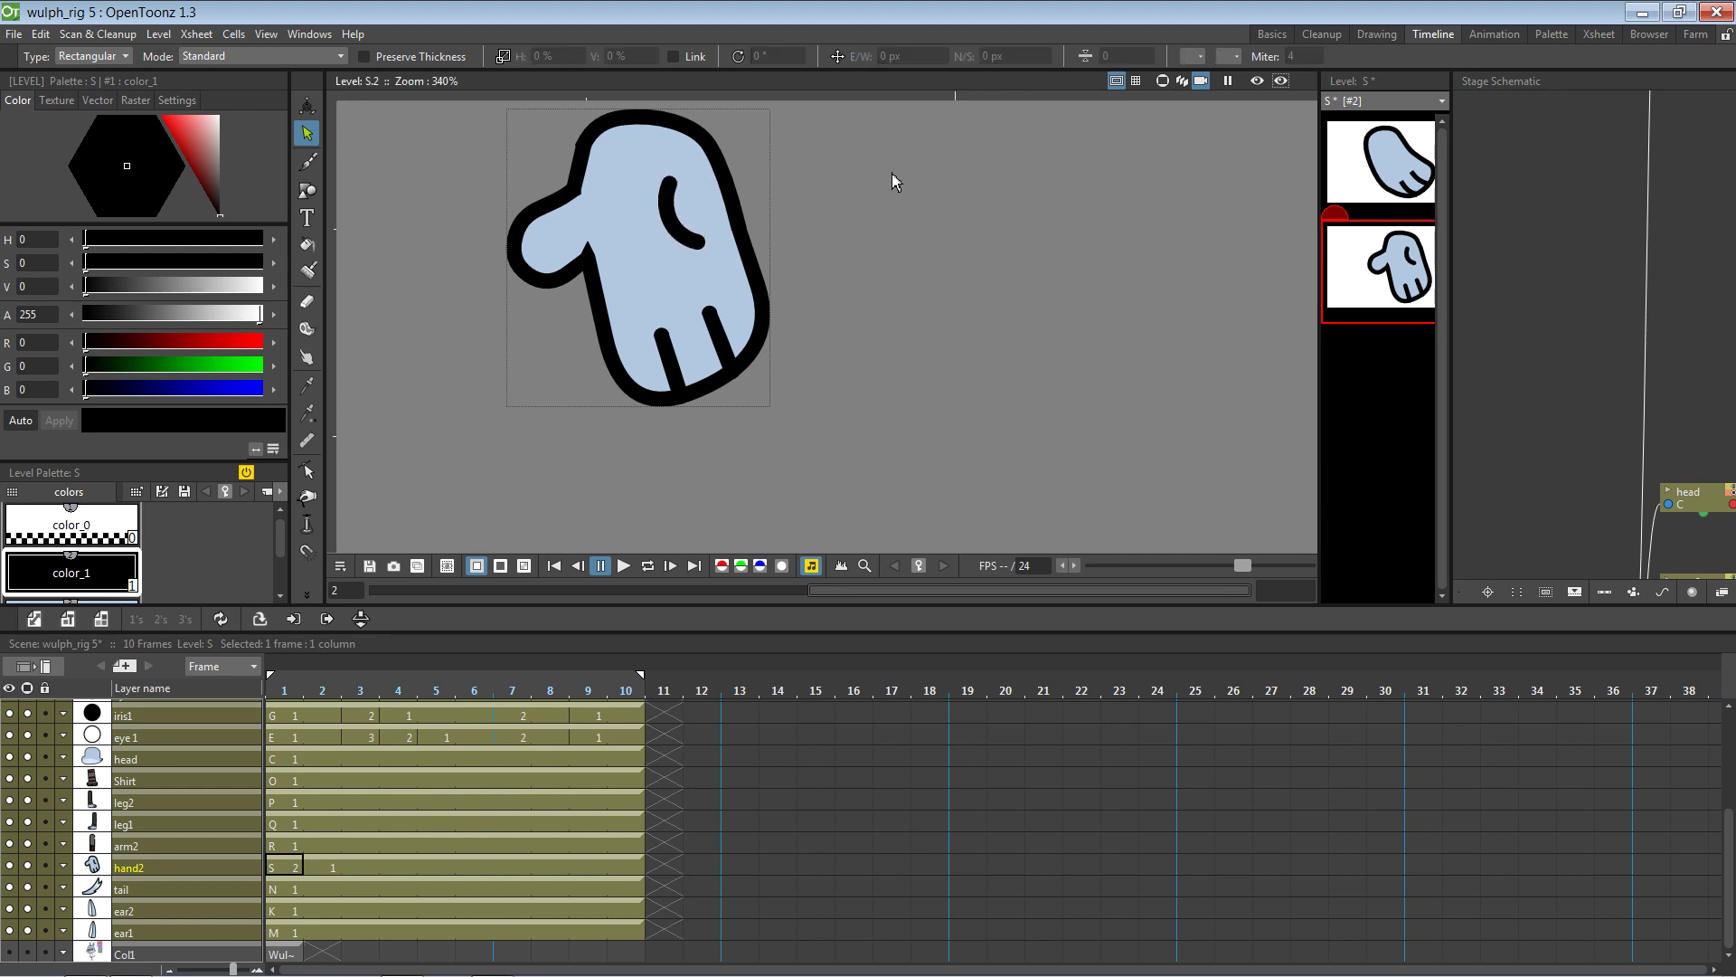
pyautogui.hotkey('ctrl', 's')
# Set the hand outline's join style to round and save the work
pyautogui.click(583, 287)
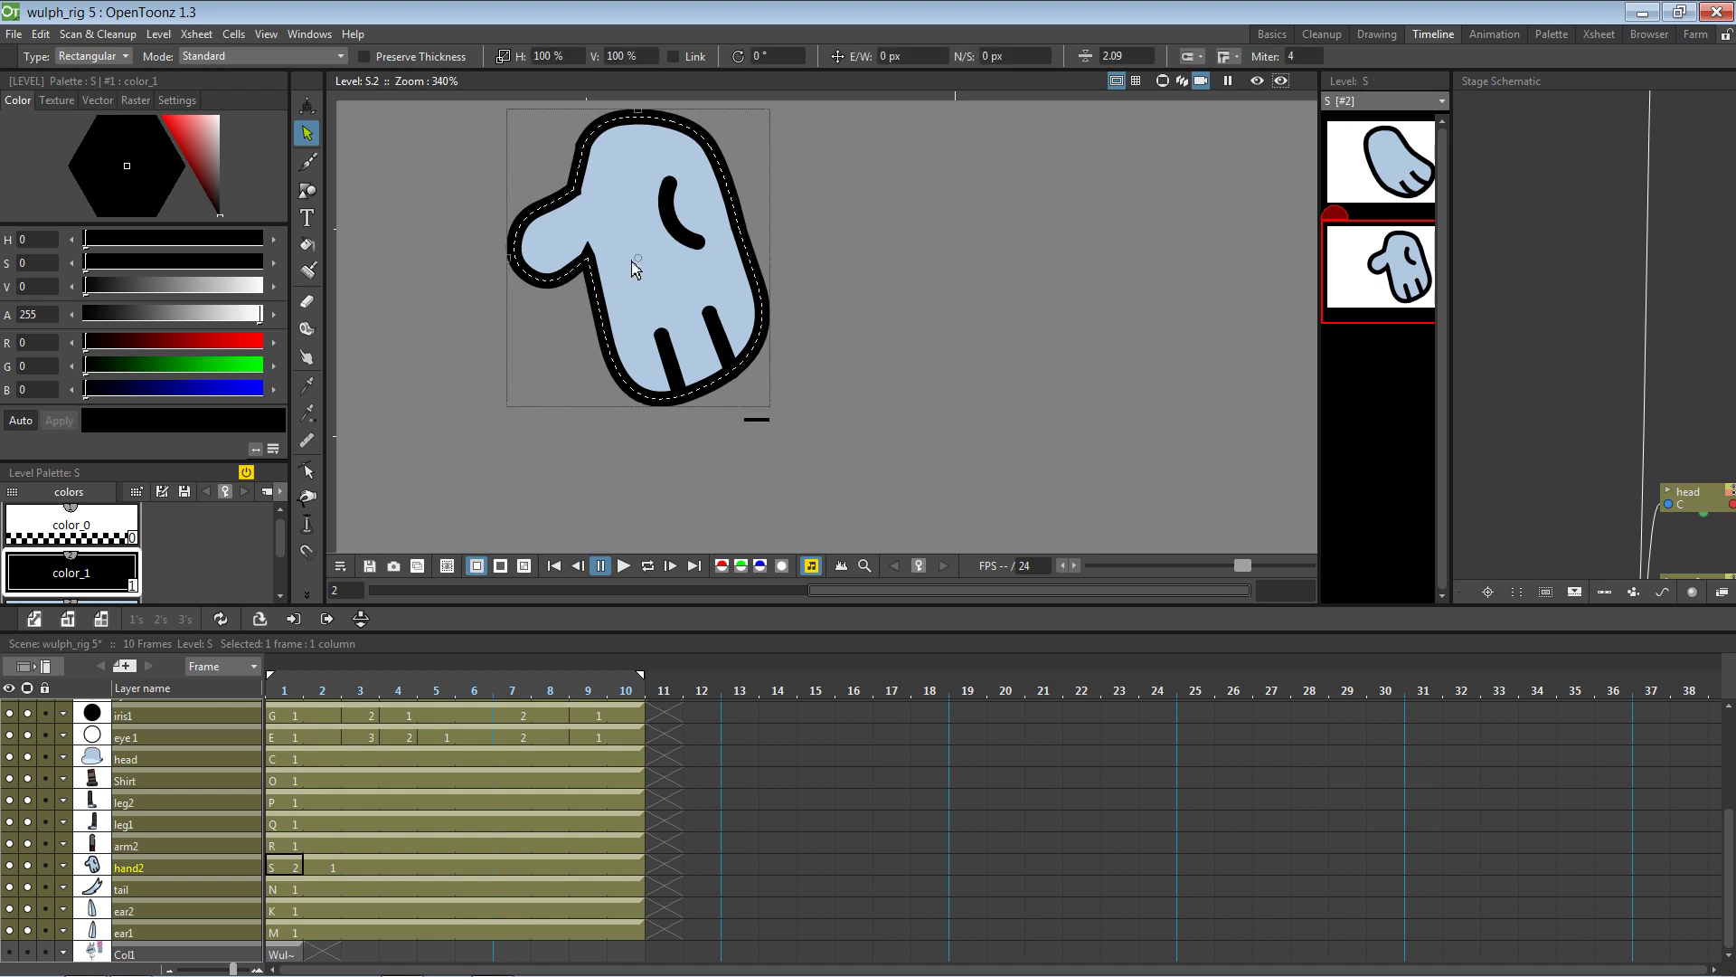
pyautogui.click(1237, 55)
pyautogui.click(1234, 96)
pyautogui.click(1087, 220)
pyautogui.hotkey('ctrl', 's')
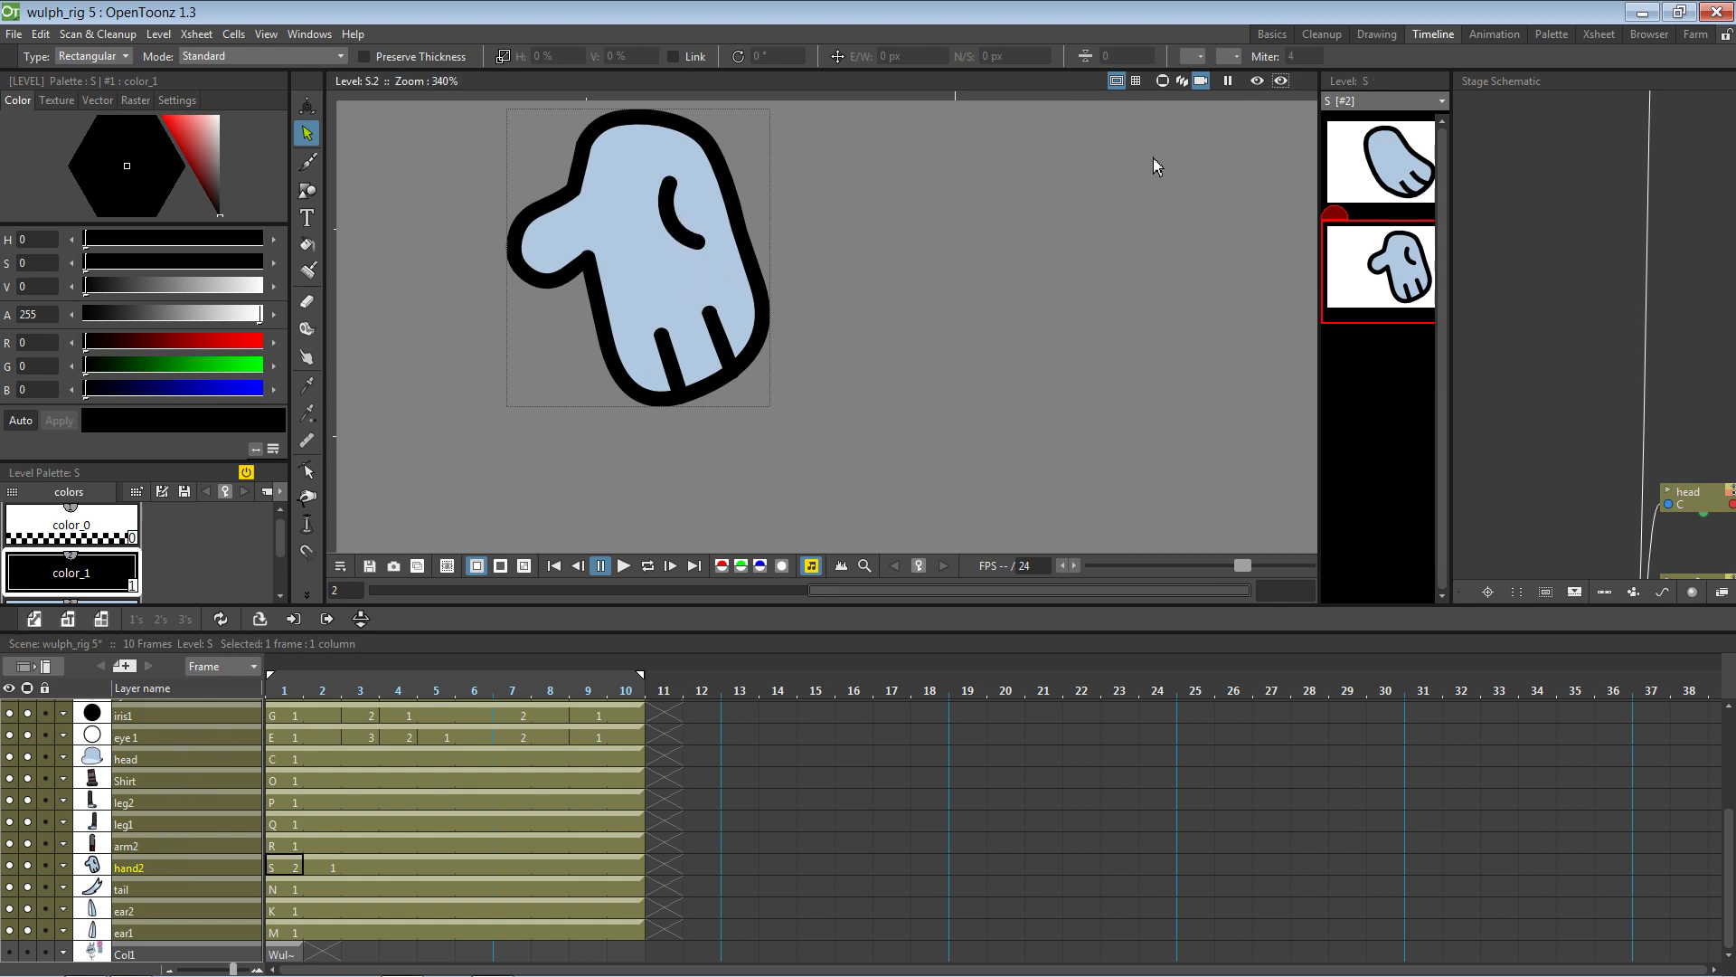
# Return to the scene and examine the thumbed hands on the whole wolf character
pyautogui.click(1182, 80)
pyautogui.click(1201, 81)
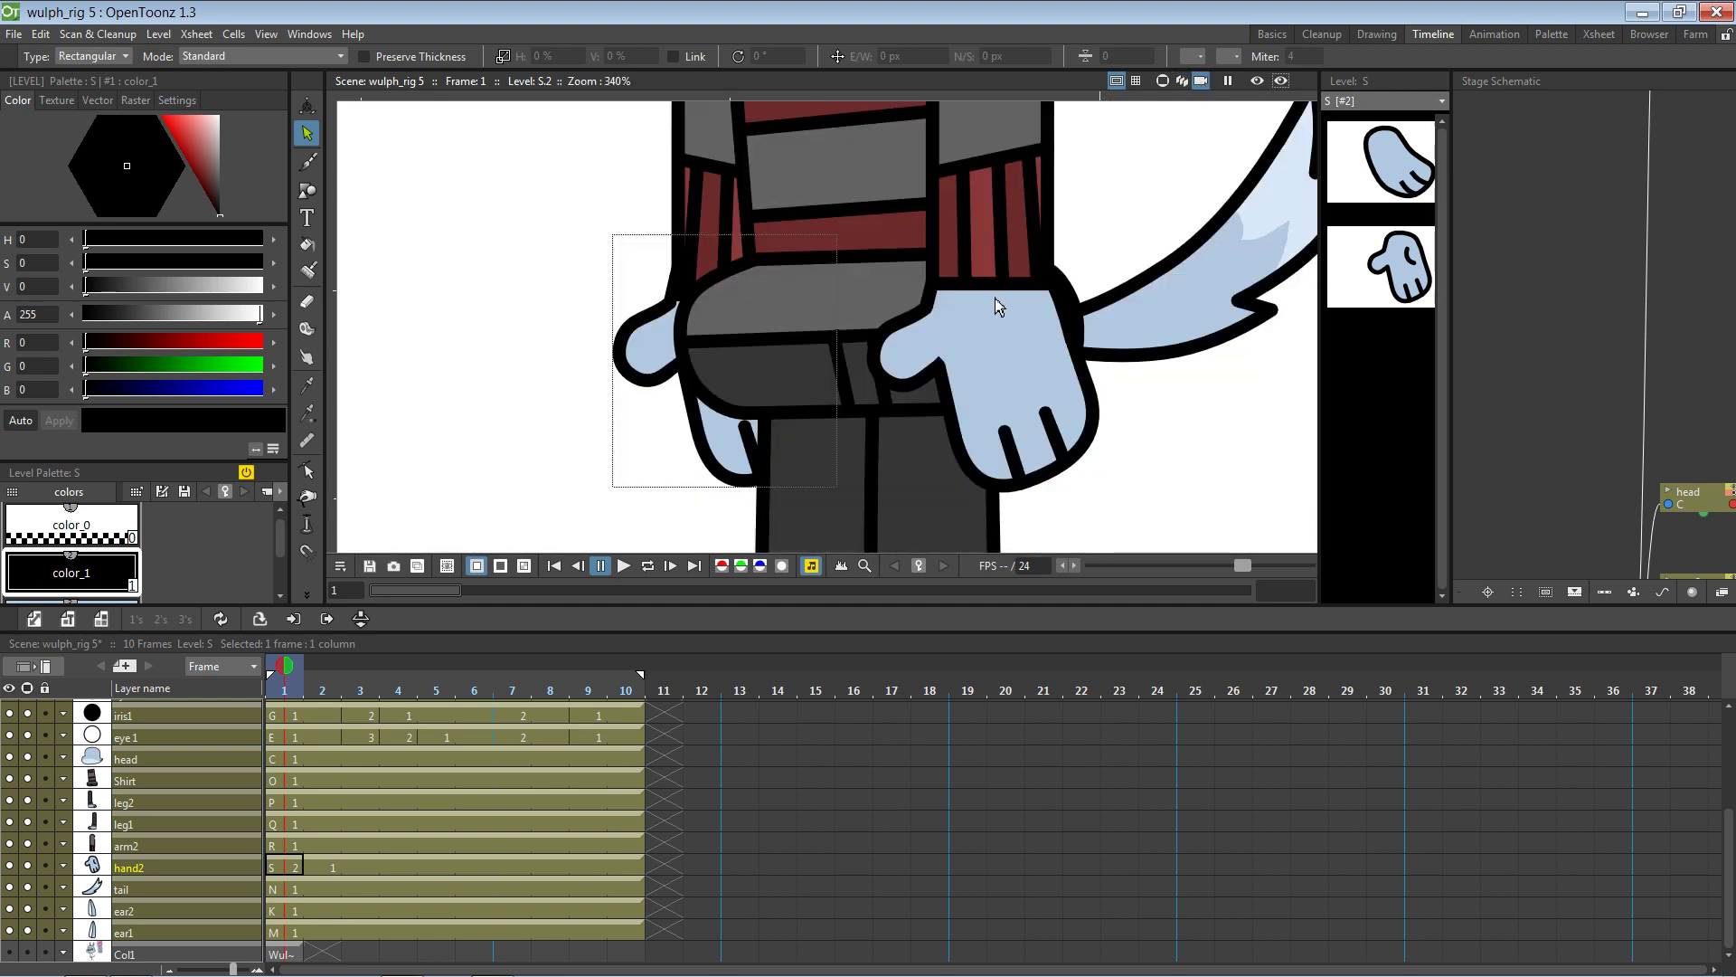
pyautogui.scroll(-3, 999, 305)
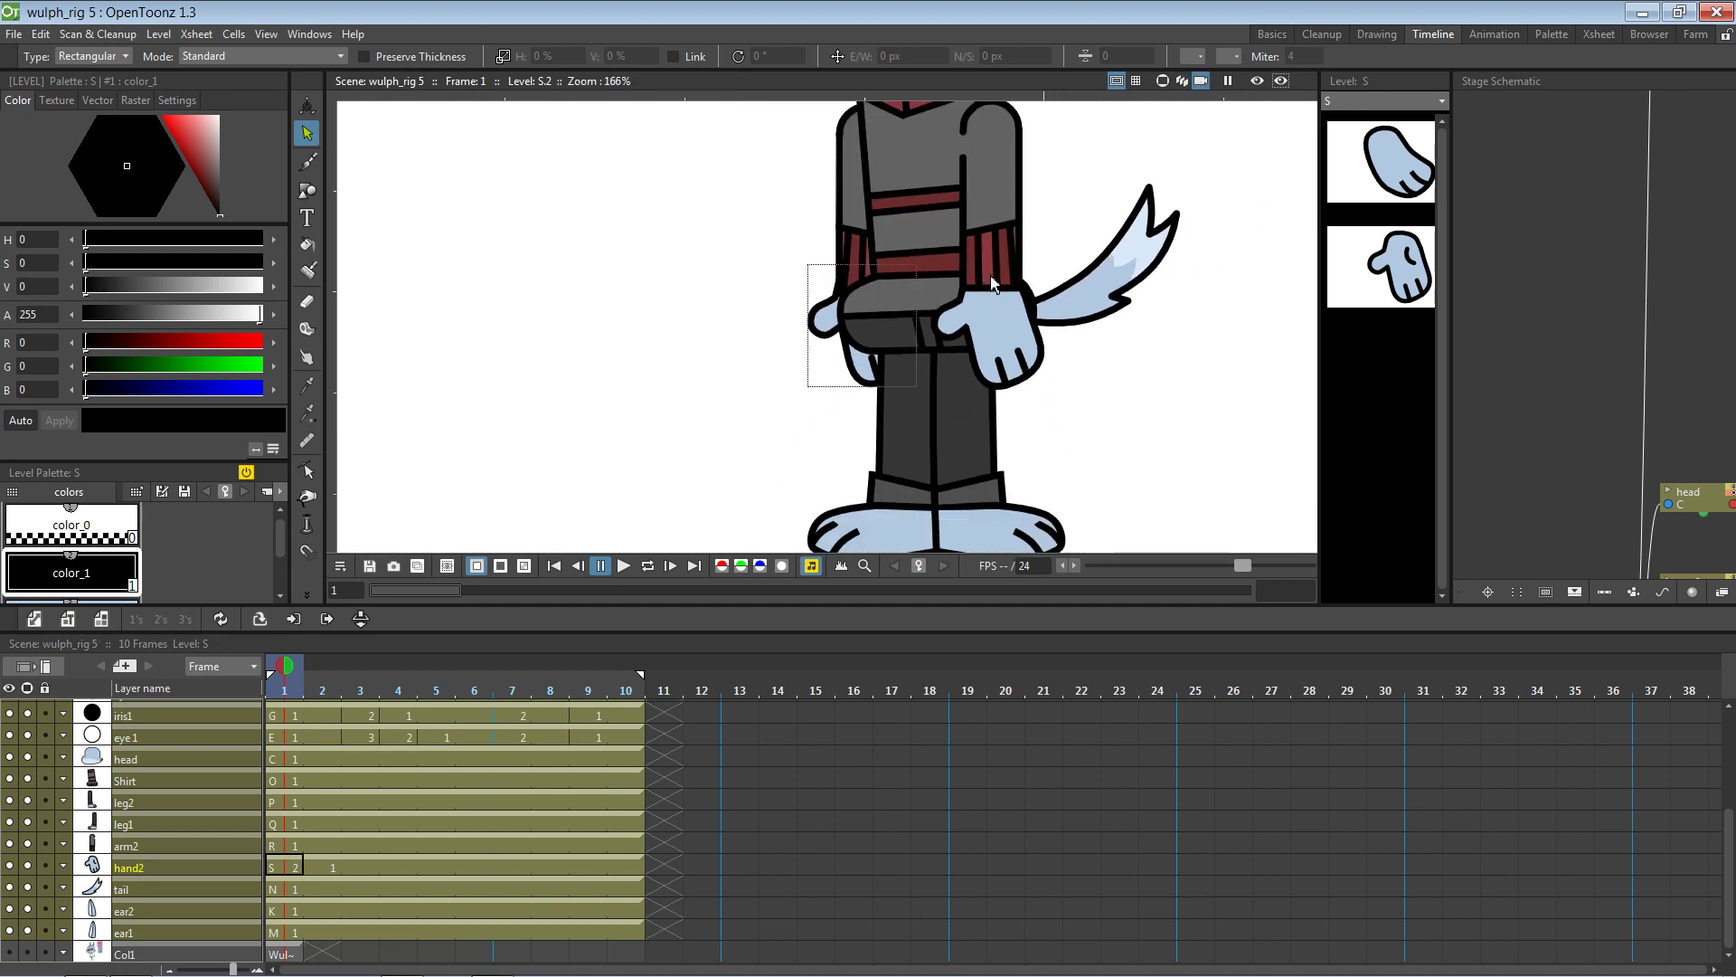
pyautogui.scroll(5, 995, 268)
pyautogui.scroll(-4, 1000, 257)
pyautogui.scroll(-5, 1000, 257)
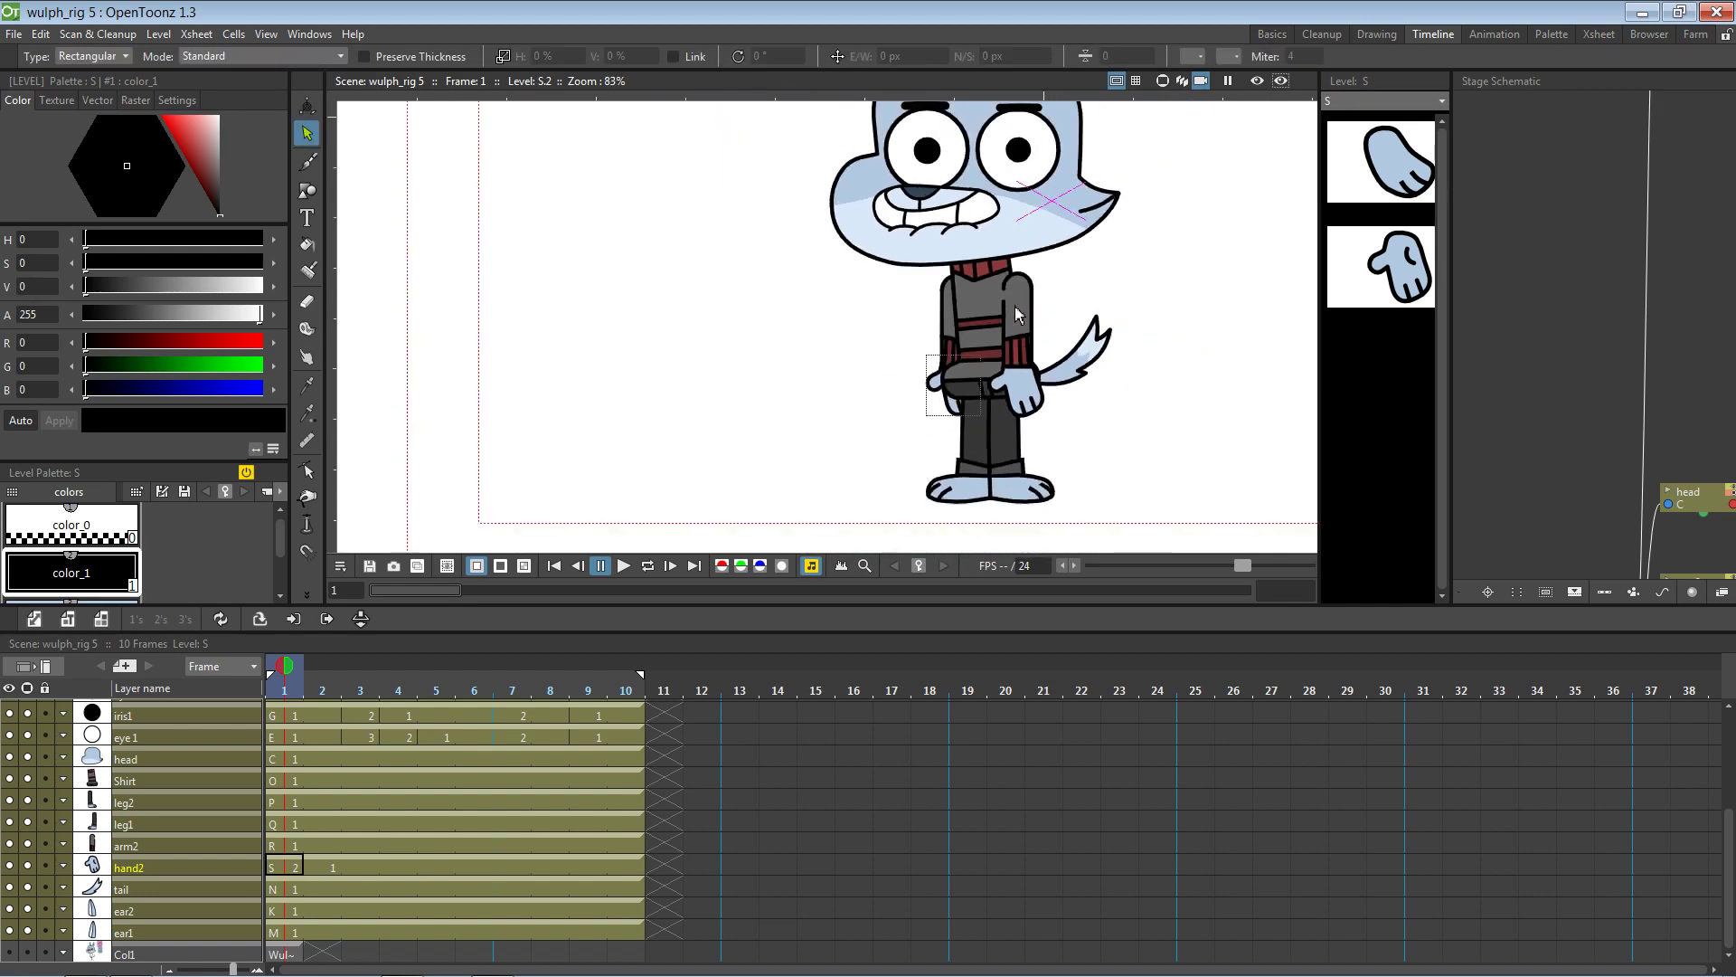
pyautogui.scroll(-1, 1019, 314)
pyautogui.press('space')
pyautogui.moveTo(1003, 255); pyautogui.dragTo(919, 331)
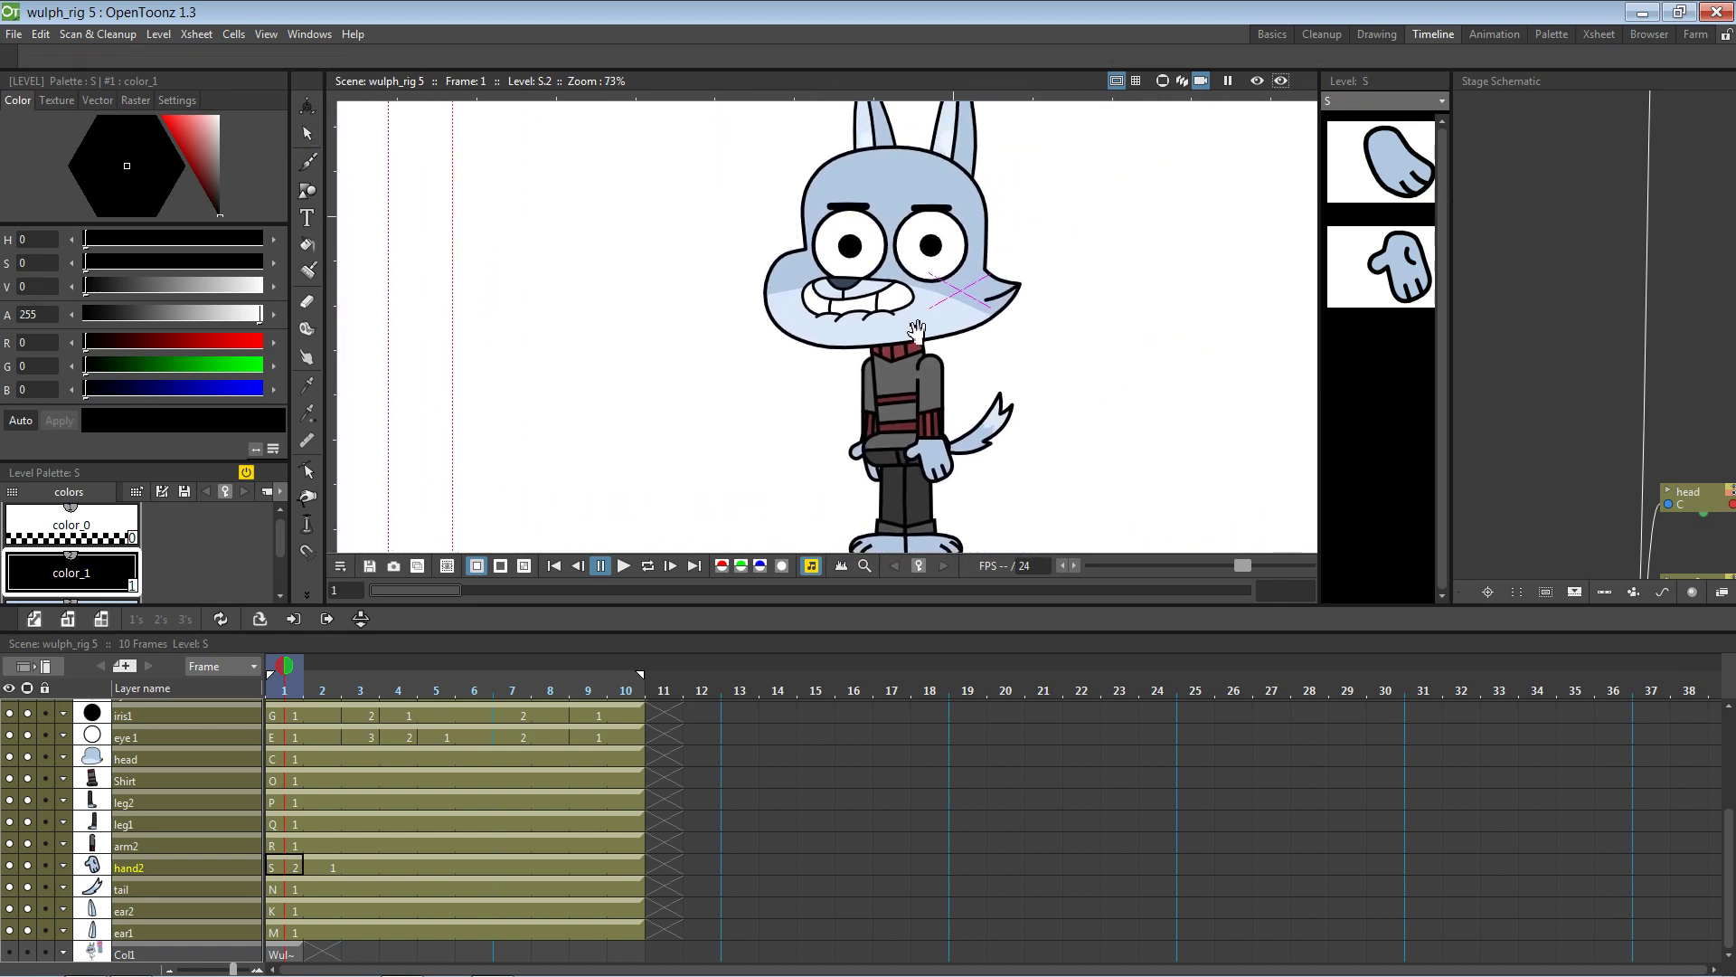
pyautogui.scroll(-3, 928, 308)
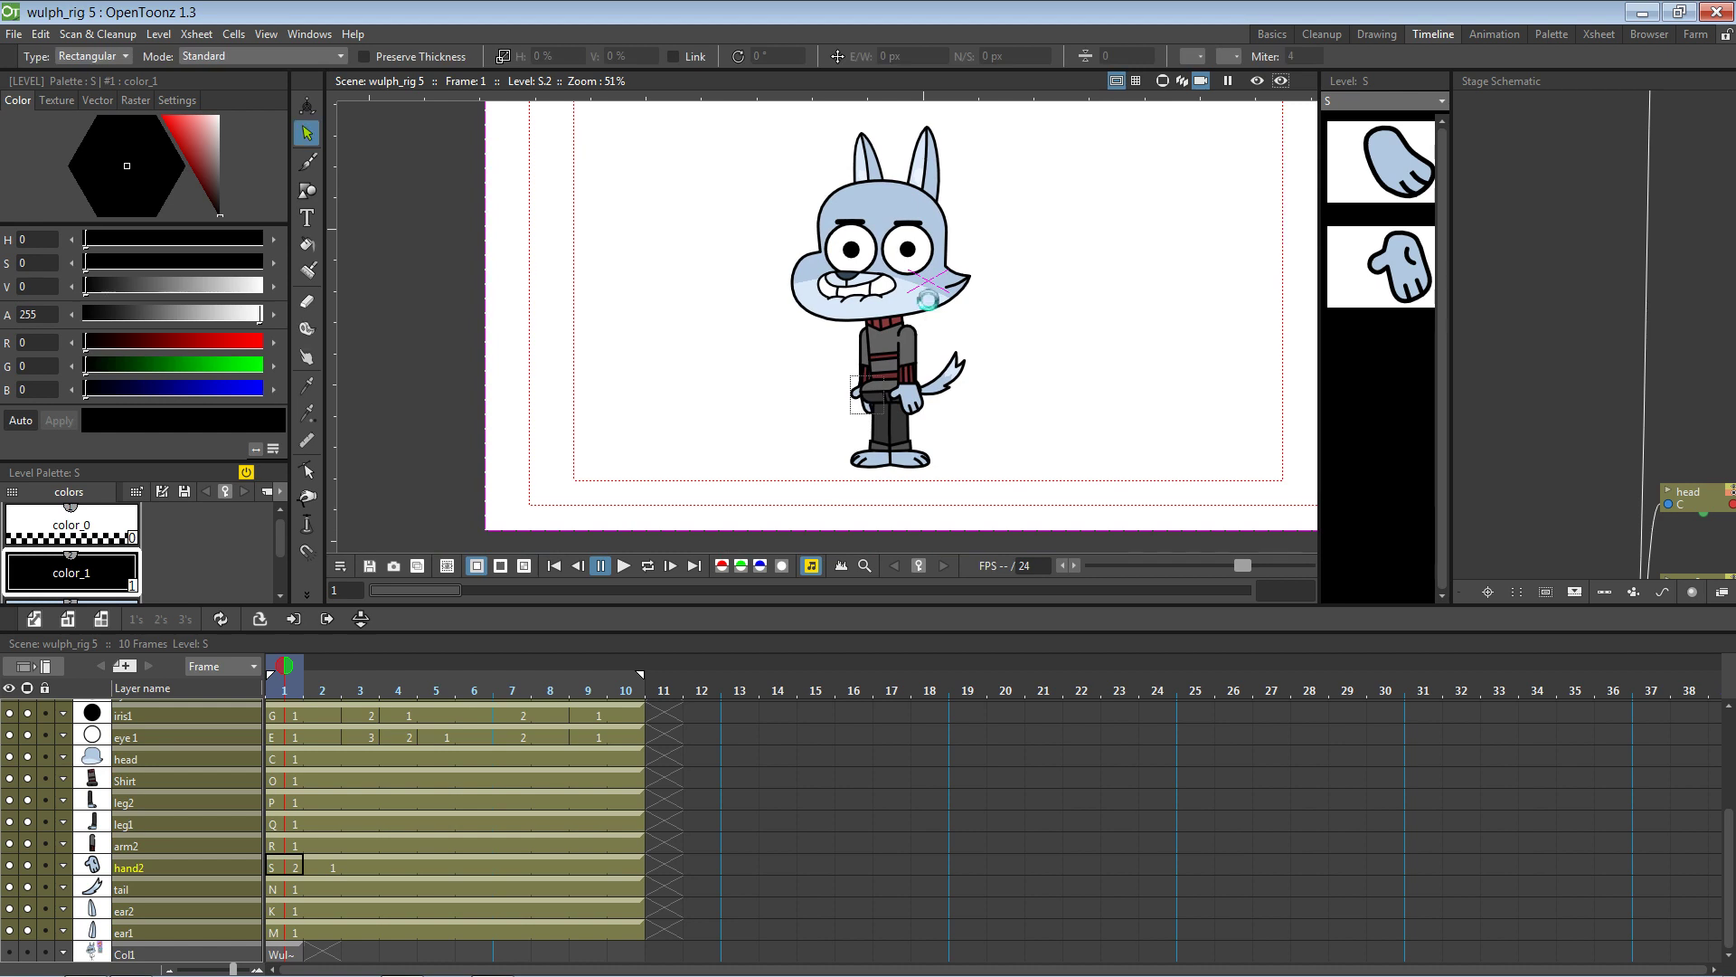
# Save the scene under the new name "wulph_rig6_talking time" in the Characters project's scenes folder
pyautogui.click(13, 33)
pyautogui.click(65, 132)
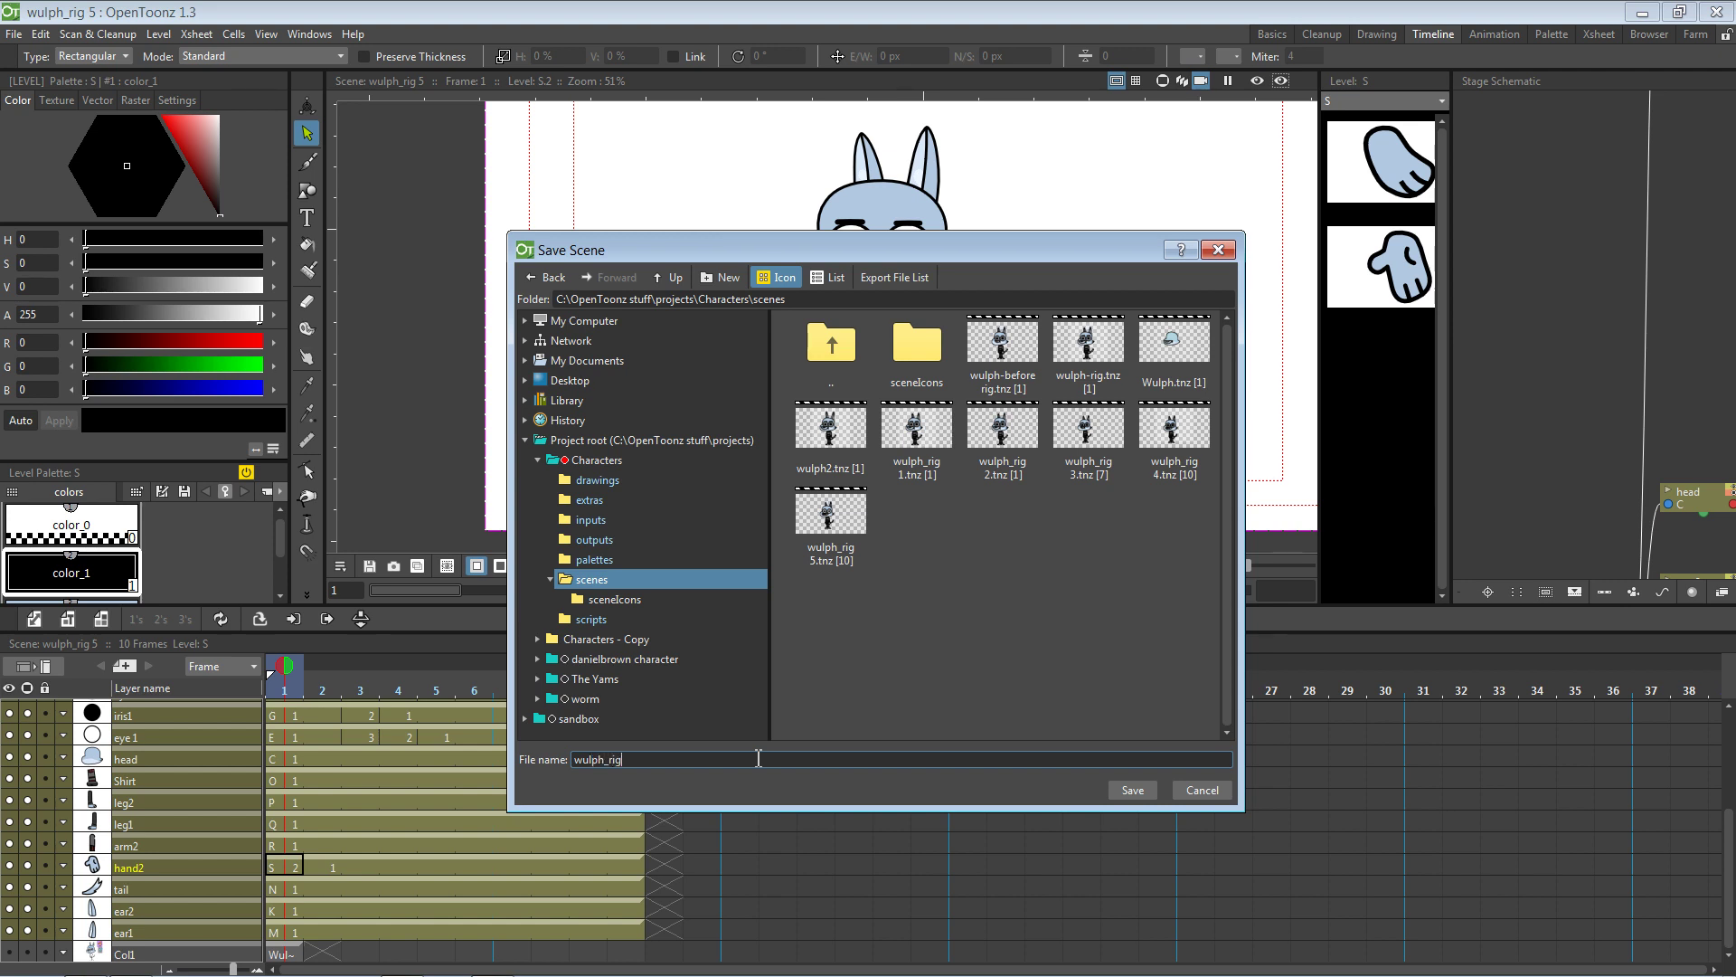
pyautogui.write('6_talking time')
pyautogui.press('Return')
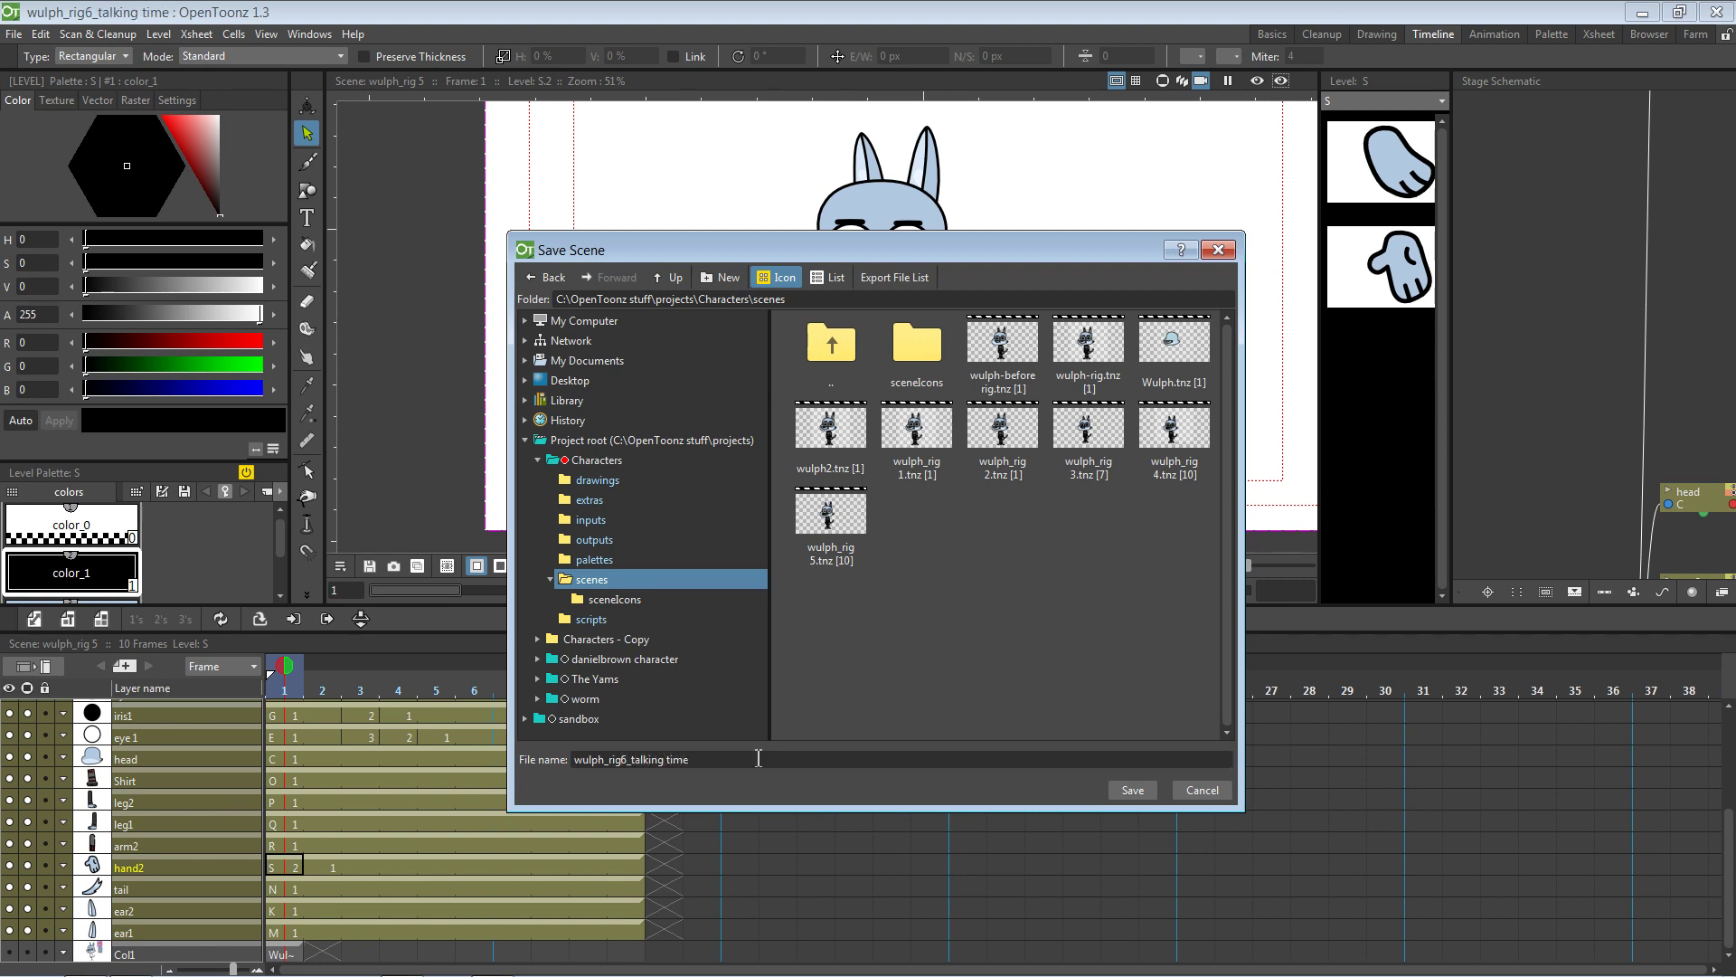